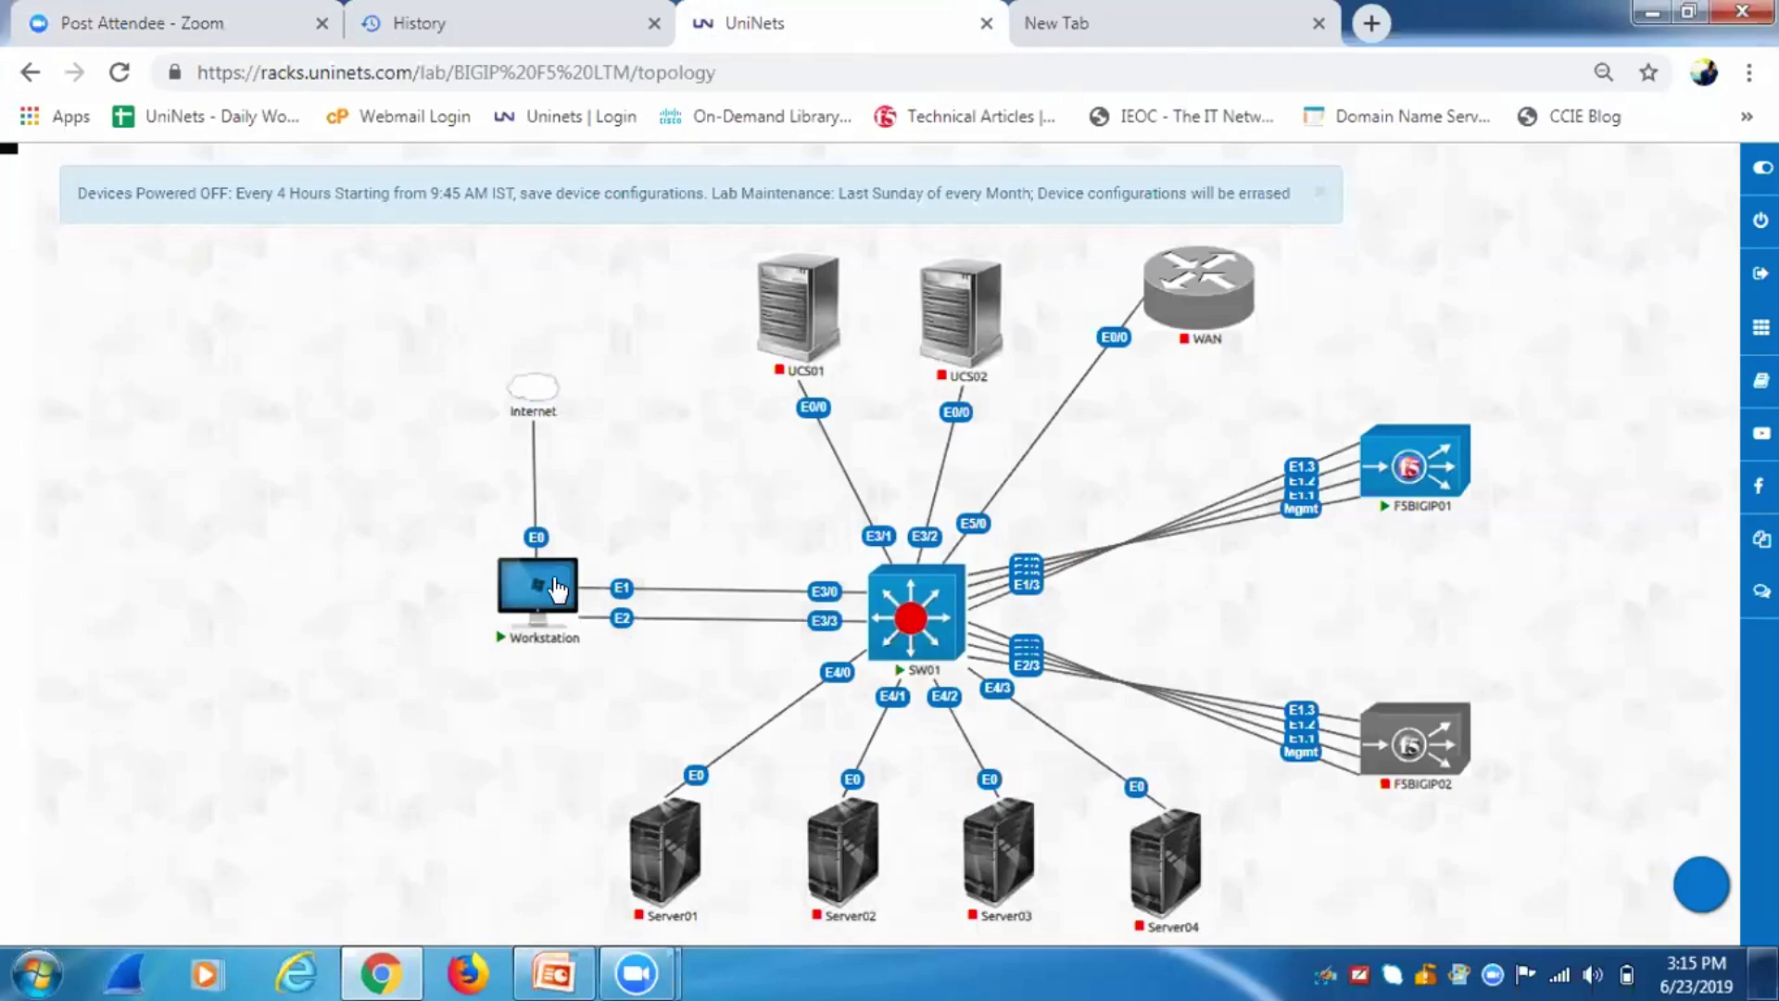
Open the SW01 switch console and enter privileged mode with en.
{"action": "left_click", "coordinate": [882, 612]}
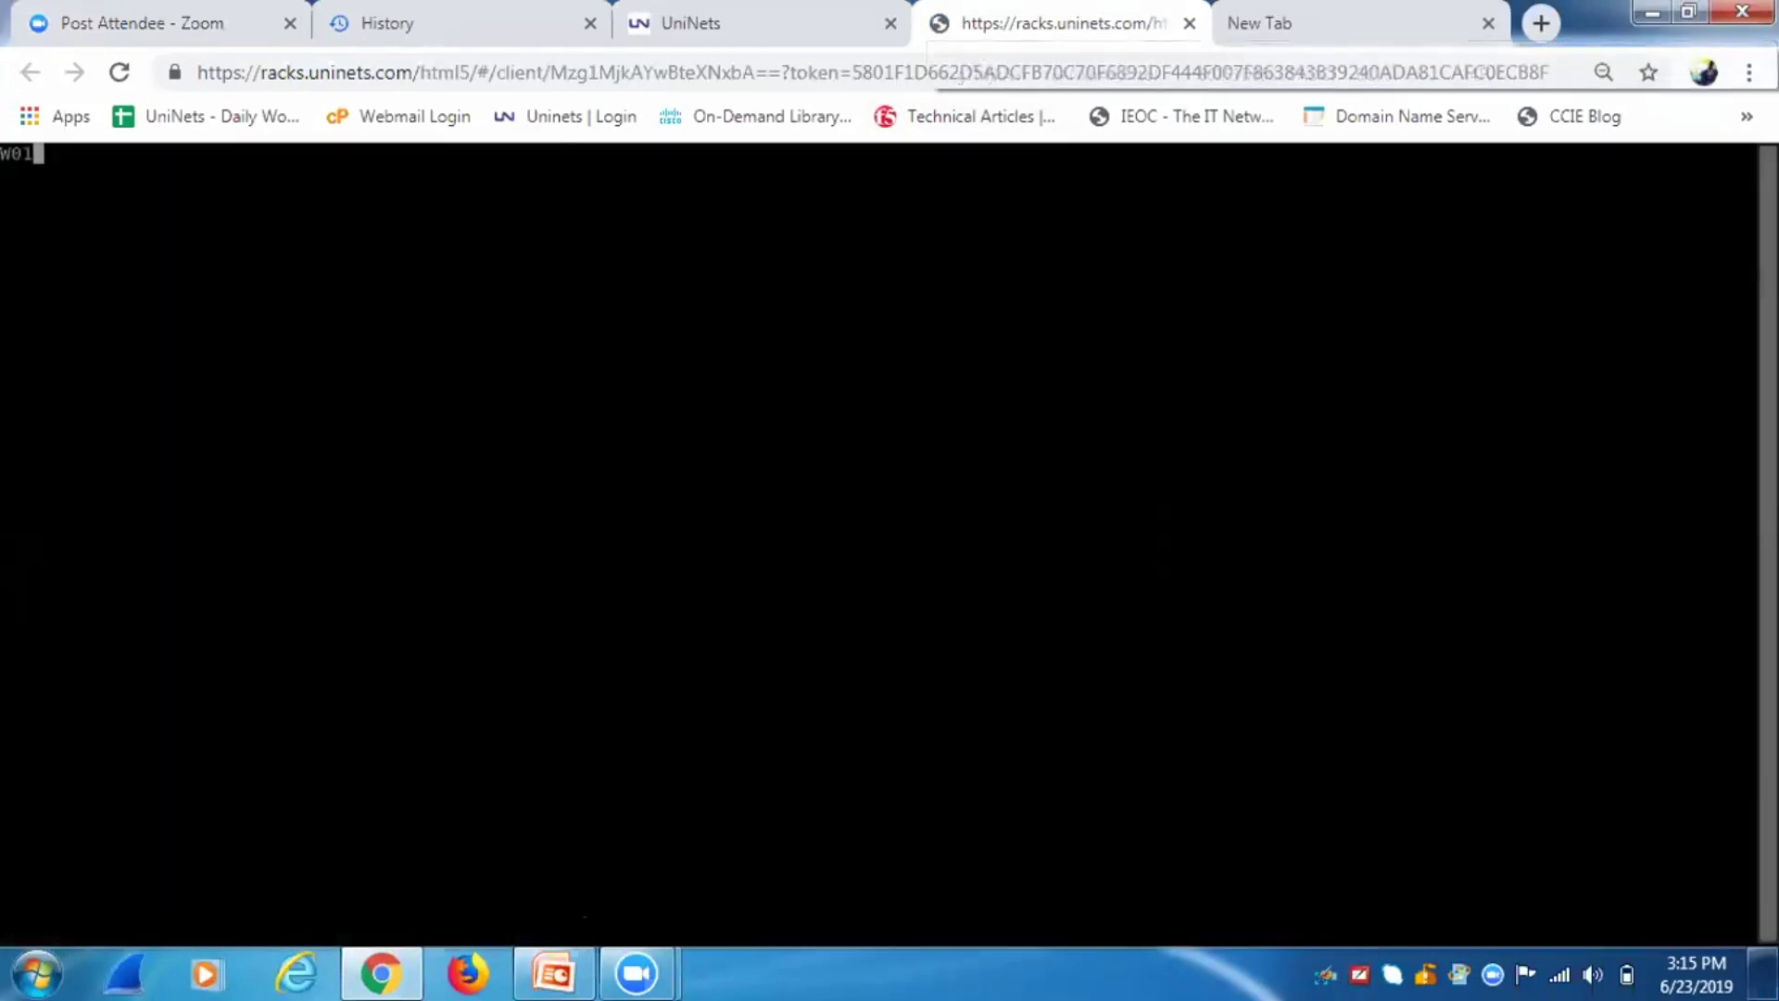
{"action": "key", "text": "Return"}
{"action": "key", "text": "Return"}
{"action": "key", "text": "Return"}
{"action": "key", "text": "Return"}
{"action": "key", "text": "Return"}
{"action": "key", "text": "Return"}
{"action": "key", "text": "Return"}
{"action": "key", "text": "Return"}
{"action": "key", "text": "Return"}
{"action": "type", "text": "en"}
{"action": "key", "text": "Return"}
{"action": "type", "text": "\\"}
{"action": "key", "text": "BackSpace"}
Run show vlan brief, listing VLANs 10 and 100 with all ports in VLAN 1.
{"action": "type", "text": "sh"}
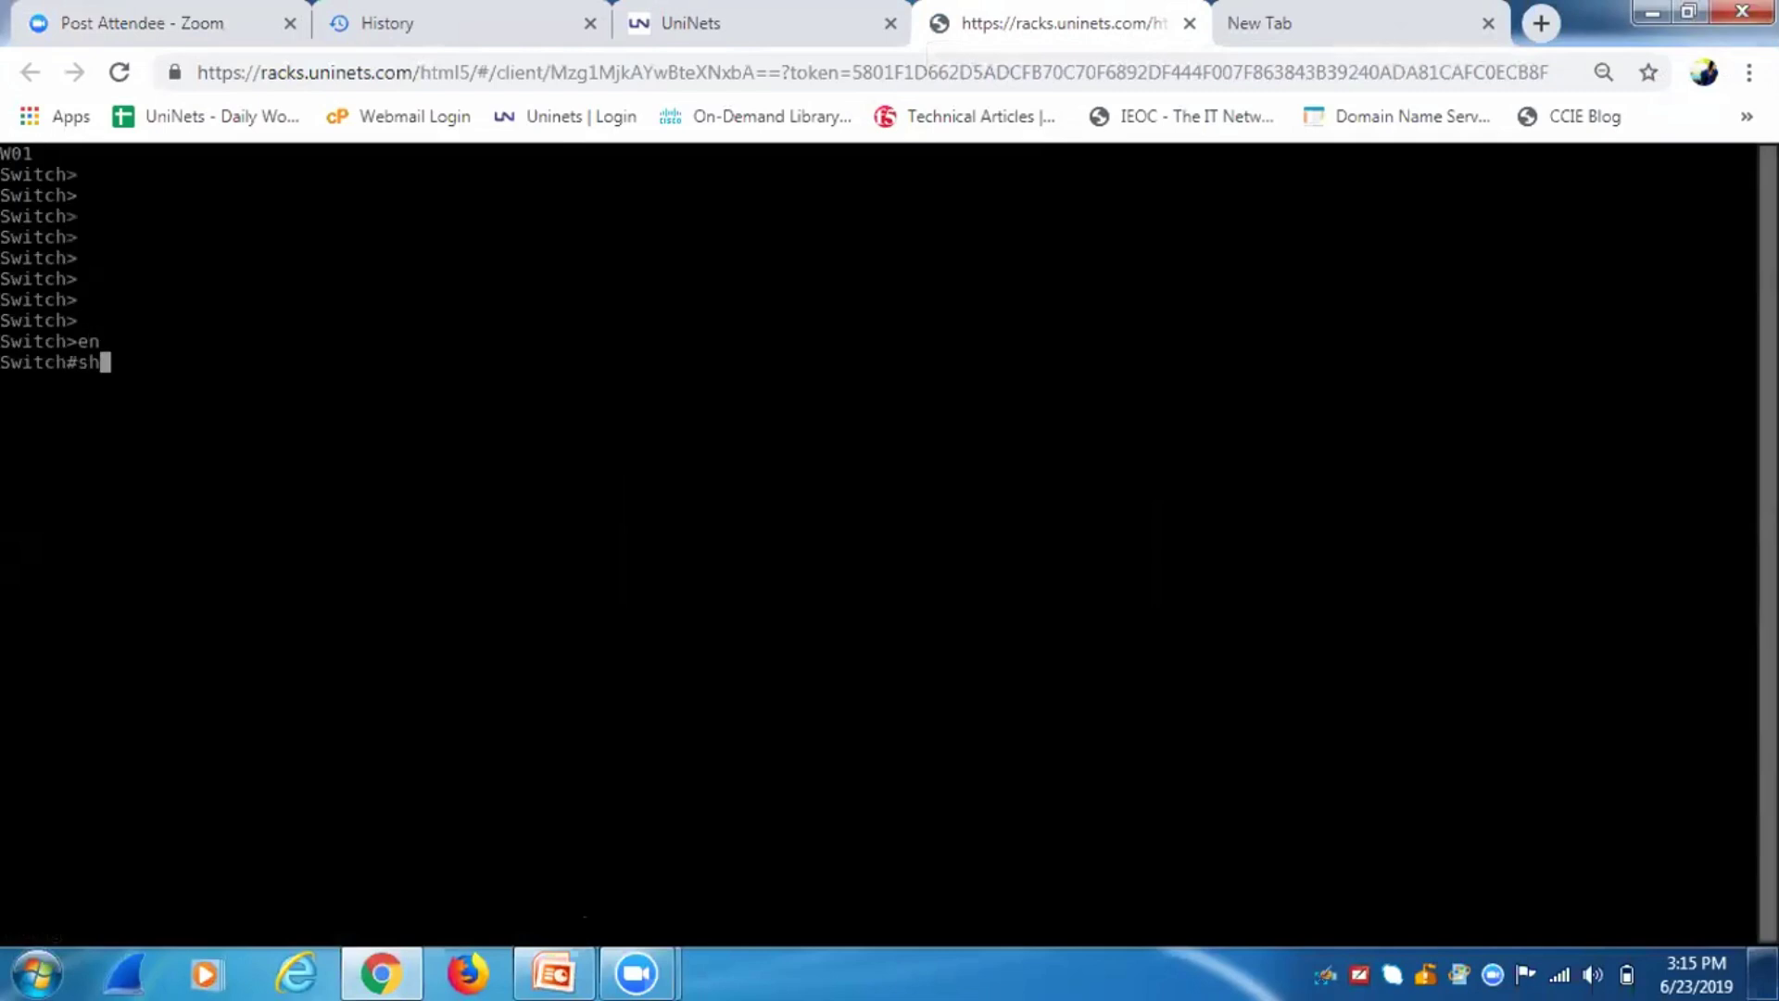
{"action": "type", "text": "ow vlan br"}
{"action": "key", "text": "Return"}
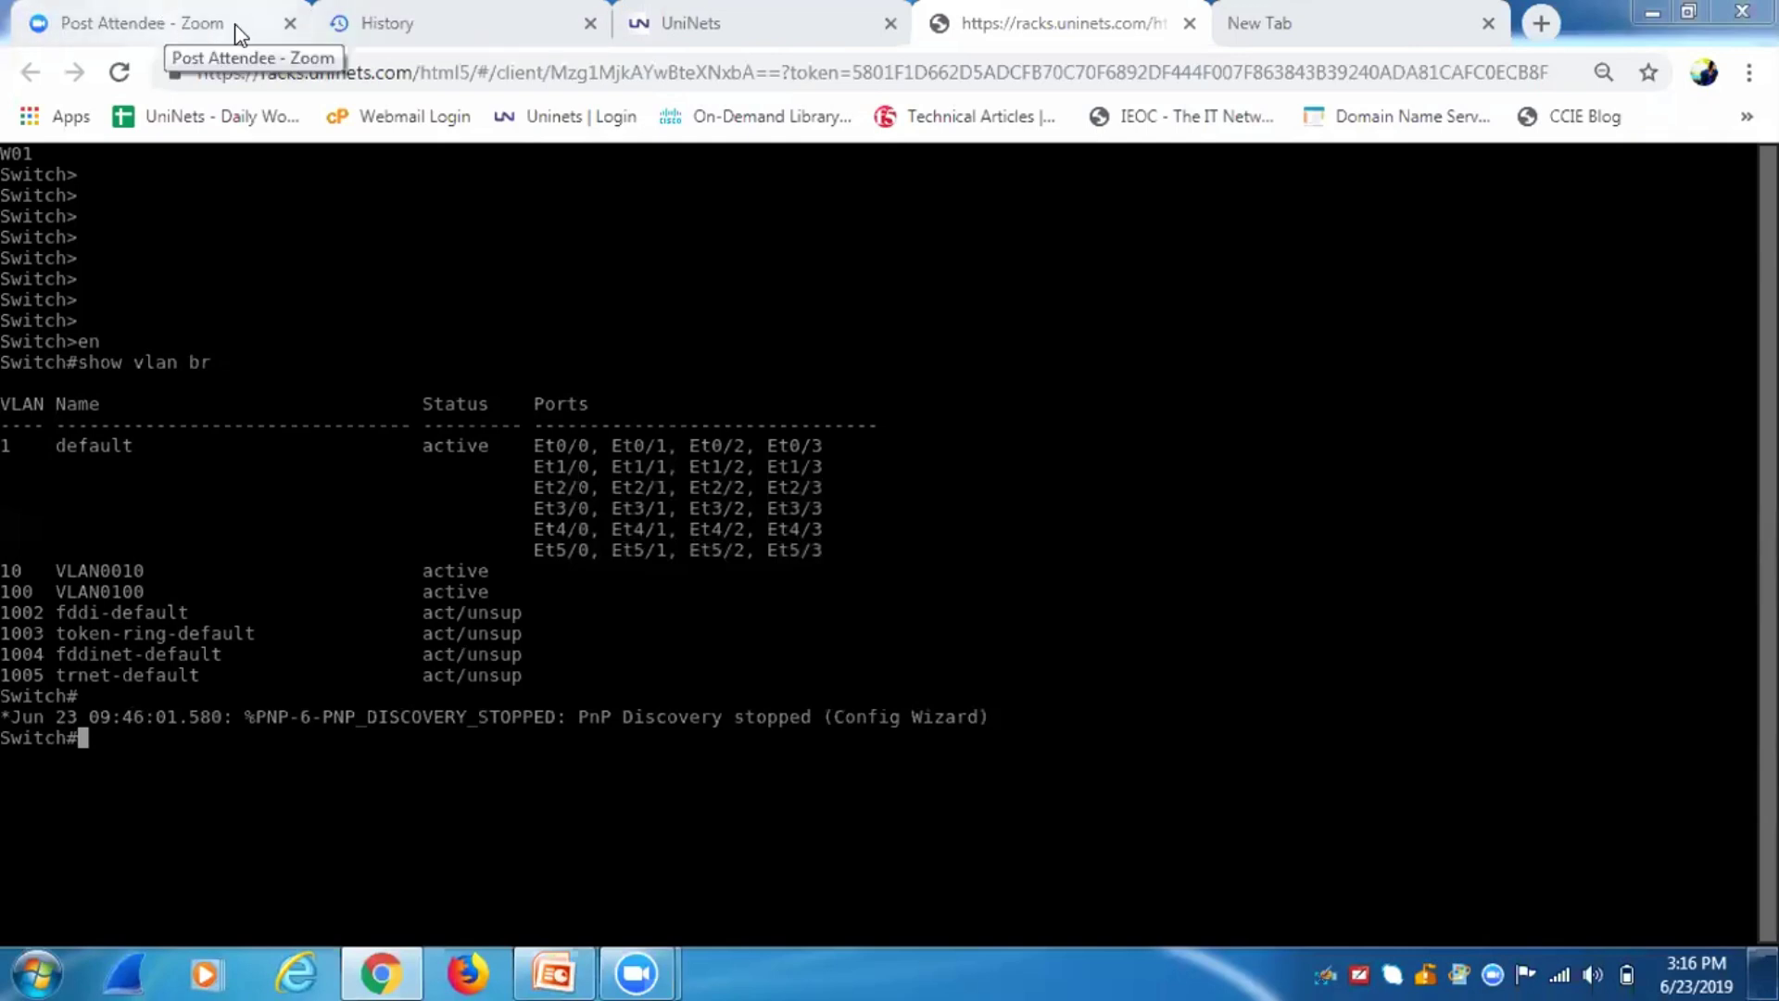
{"action": "left_click", "coordinate": [701, 26]}
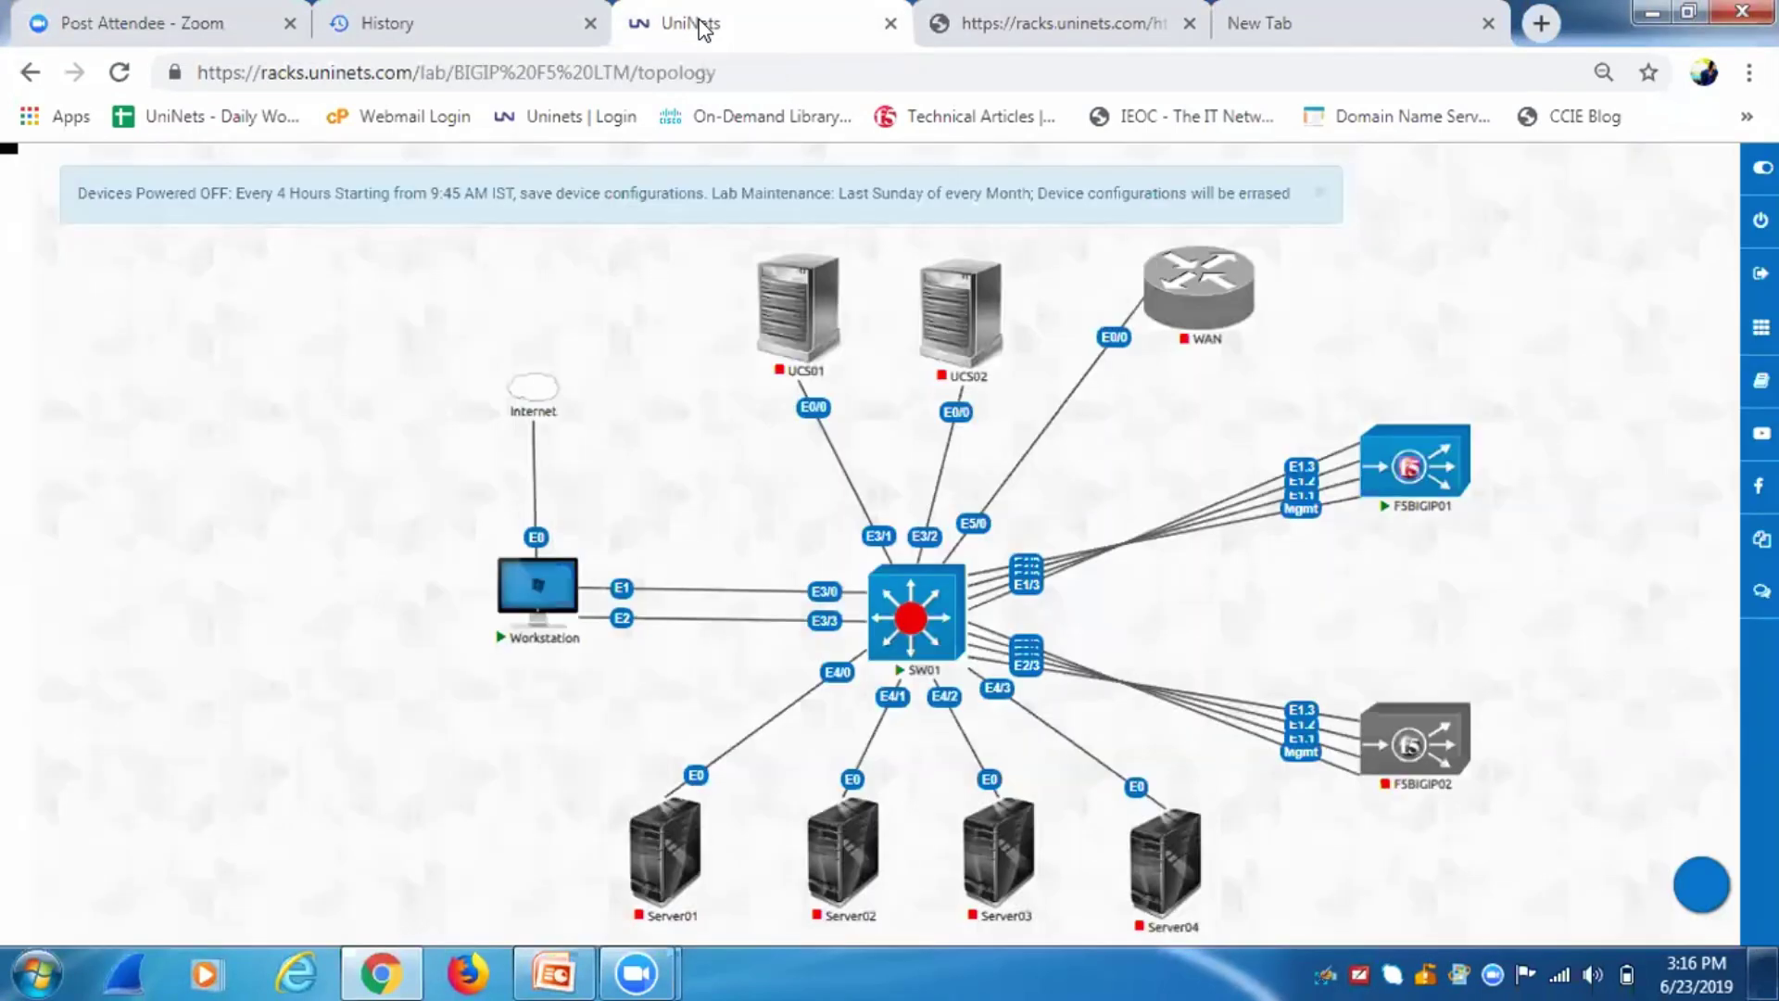
{"action": "left_click", "coordinate": [1398, 483]}
Enter global configuration mode on the switch with conf t.
{"action": "key", "text": "ctrl+Tab"}
{"action": "key", "text": "Return"}
{"action": "key", "text": "Return"}
{"action": "key", "text": "Return"}
{"action": "key", "text": "Return"}
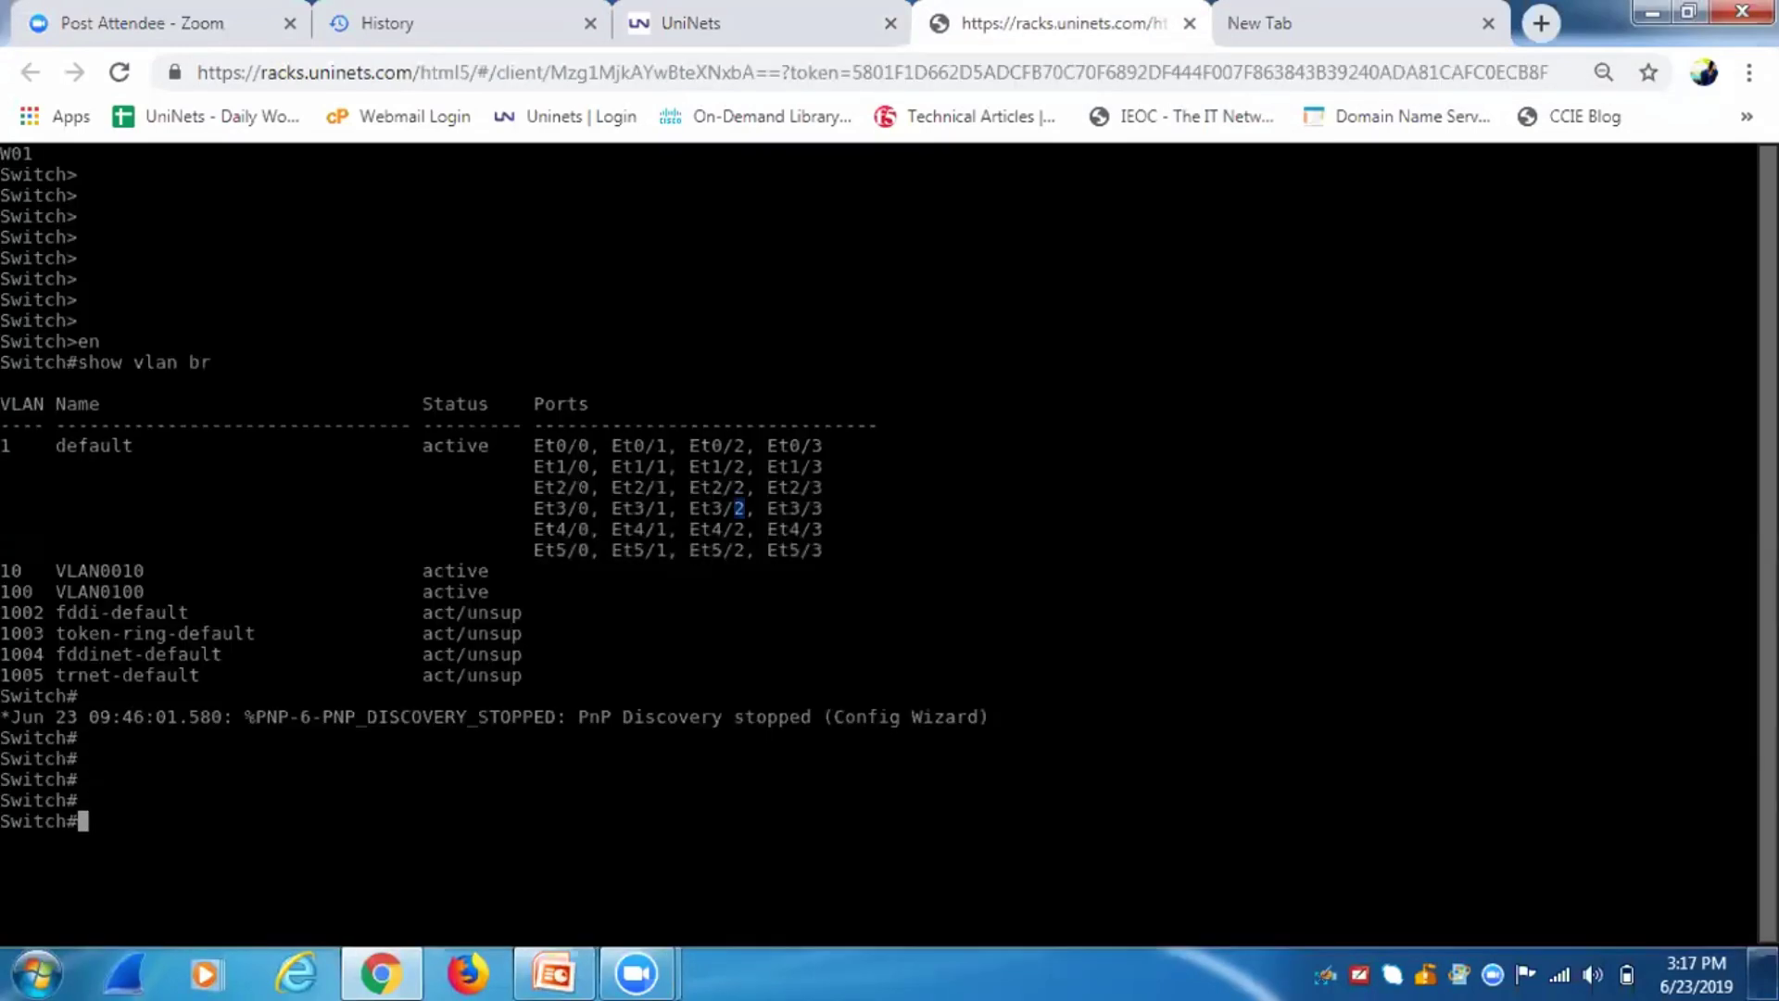
{"action": "type", "text": "conf t"}
{"action": "key", "text": "Return"}
Select the interface range e1/3 and e3/0.
{"action": "type", "text": "int "}
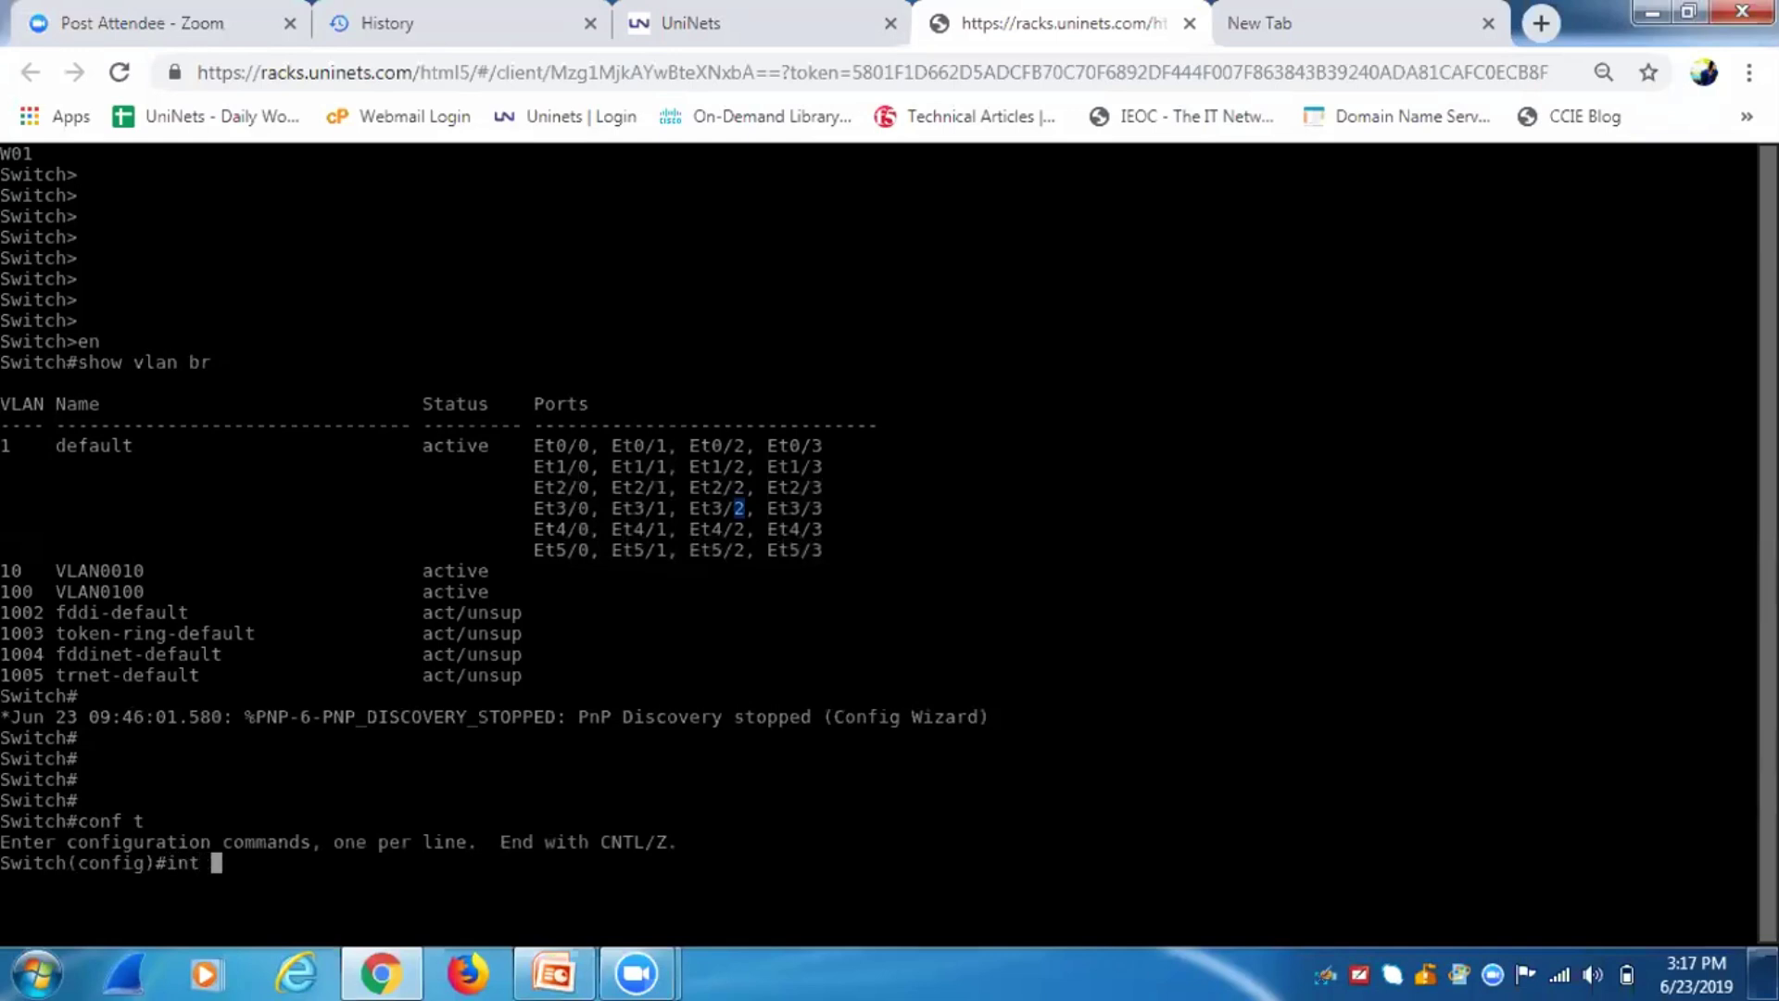
{"action": "type", "text": "e1/3"}
{"action": "key", "text": "BackSpace"}
{"action": "key", "text": "BackSpace"}
{"action": "key", "text": "BackSpace"}
{"action": "key", "text": "BackSpace"}
{"action": "key", "text": "BackSpace"}
{"action": "type", "text": "ra e3/1"}
{"action": "key", "text": "BackSpace"}
{"action": "key", "text": "BackSpace"}
{"action": "key", "text": "BackSpace"}
{"action": "key", "text": "BackSpace"}
{"action": "type", "text": "1/3"}
{"action": "left_click", "coordinate": [715, 12]}
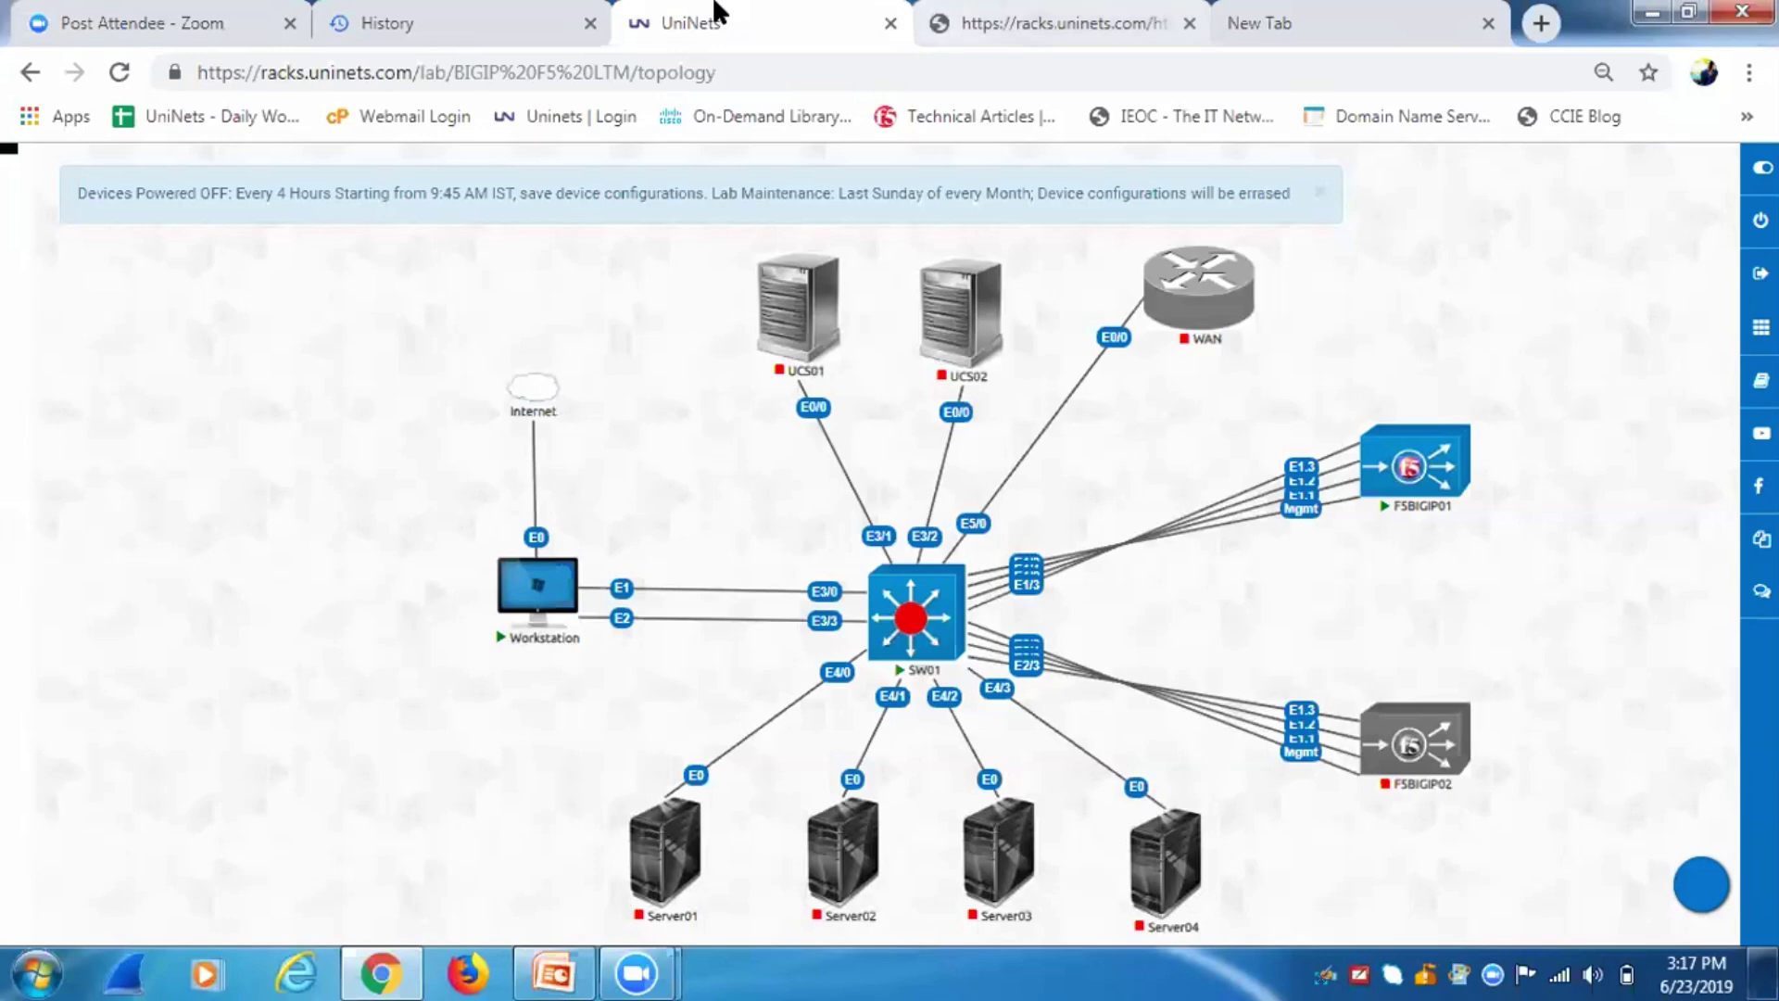
{"action": "key", "text": "ctrl+Tab"}
{"action": "type", "text": ", e3/0"}
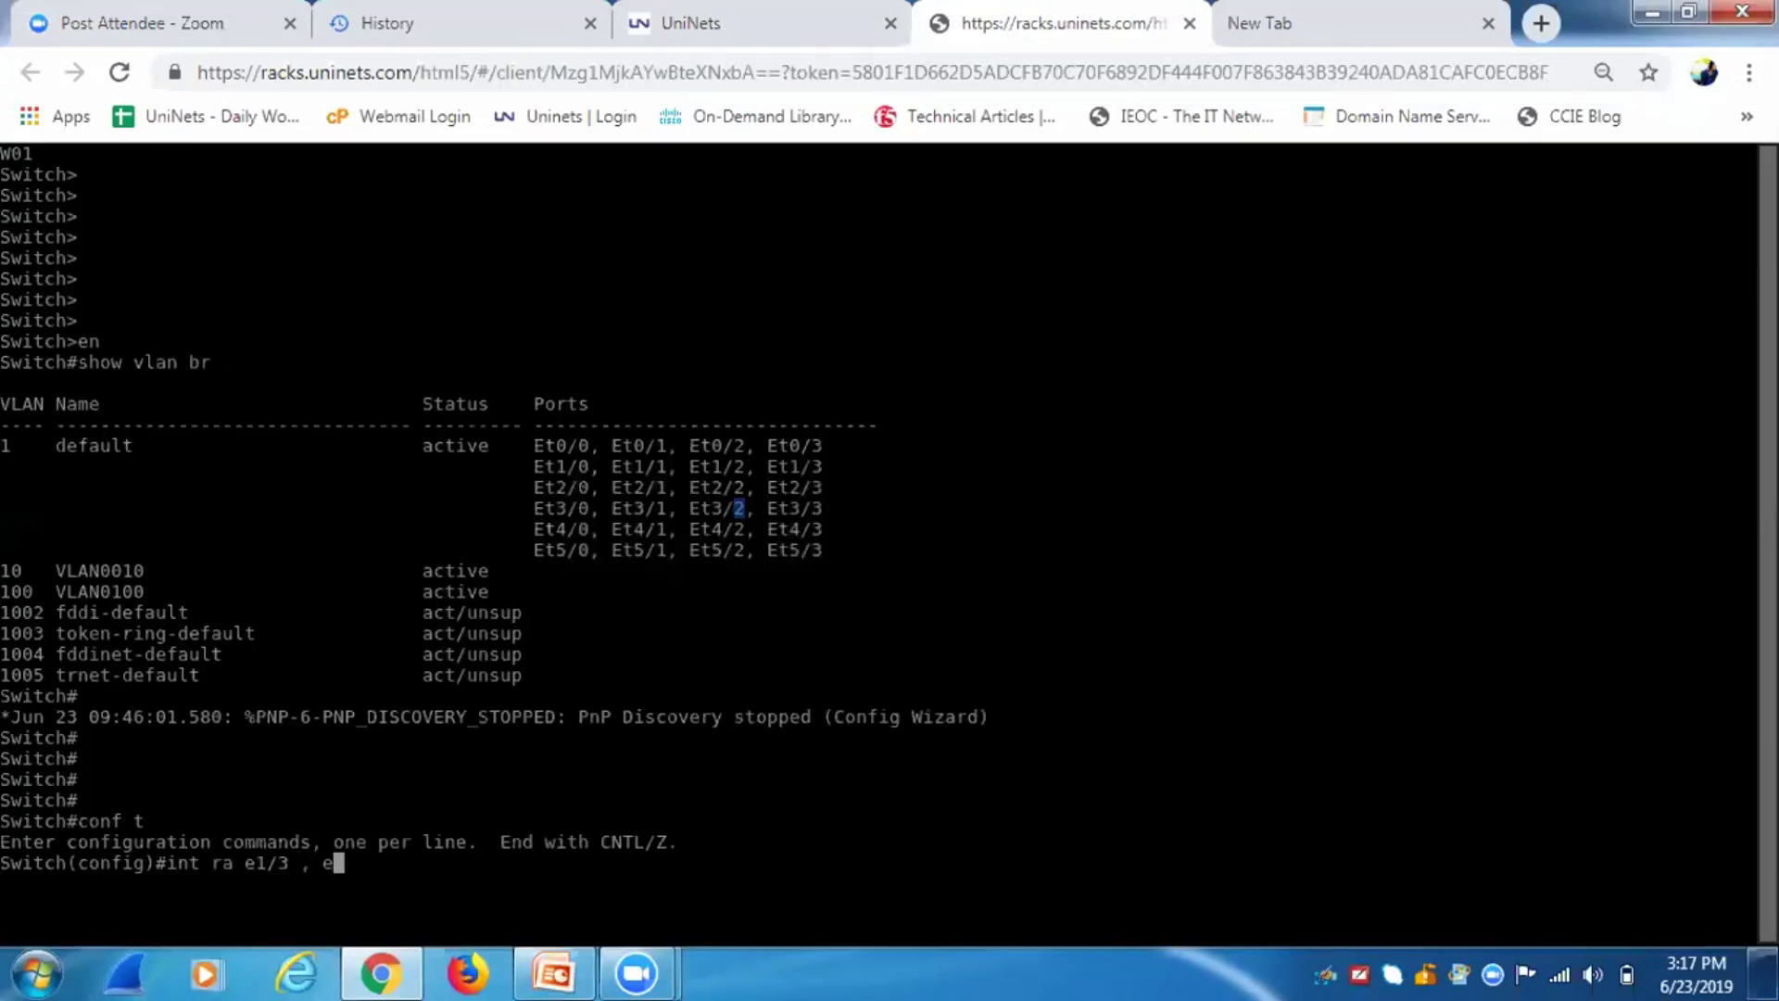
{"action": "key", "text": "Return"}
Make the selected ports access ports in VLAN 10 and exit the range.
{"action": "type", "text": "sw ac"}
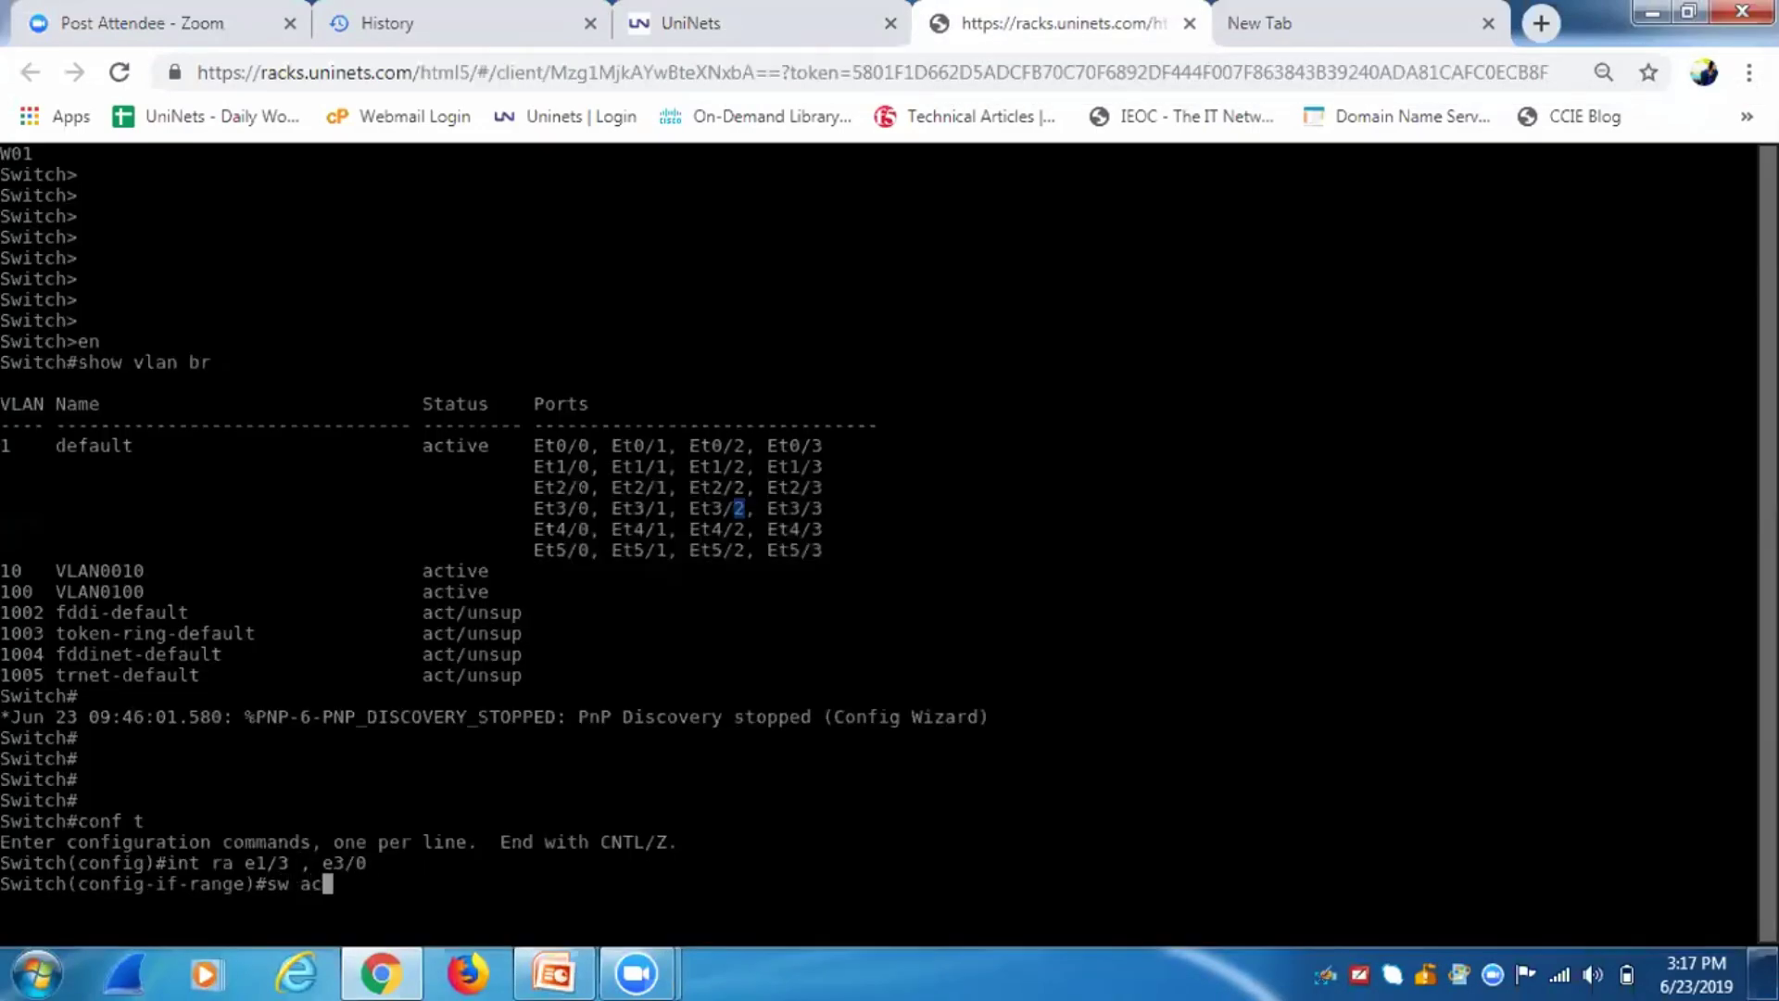
{"action": "type", "text": "cess vlan 10"}
{"action": "key", "text": "Return"}
{"action": "key", "text": "Return"}
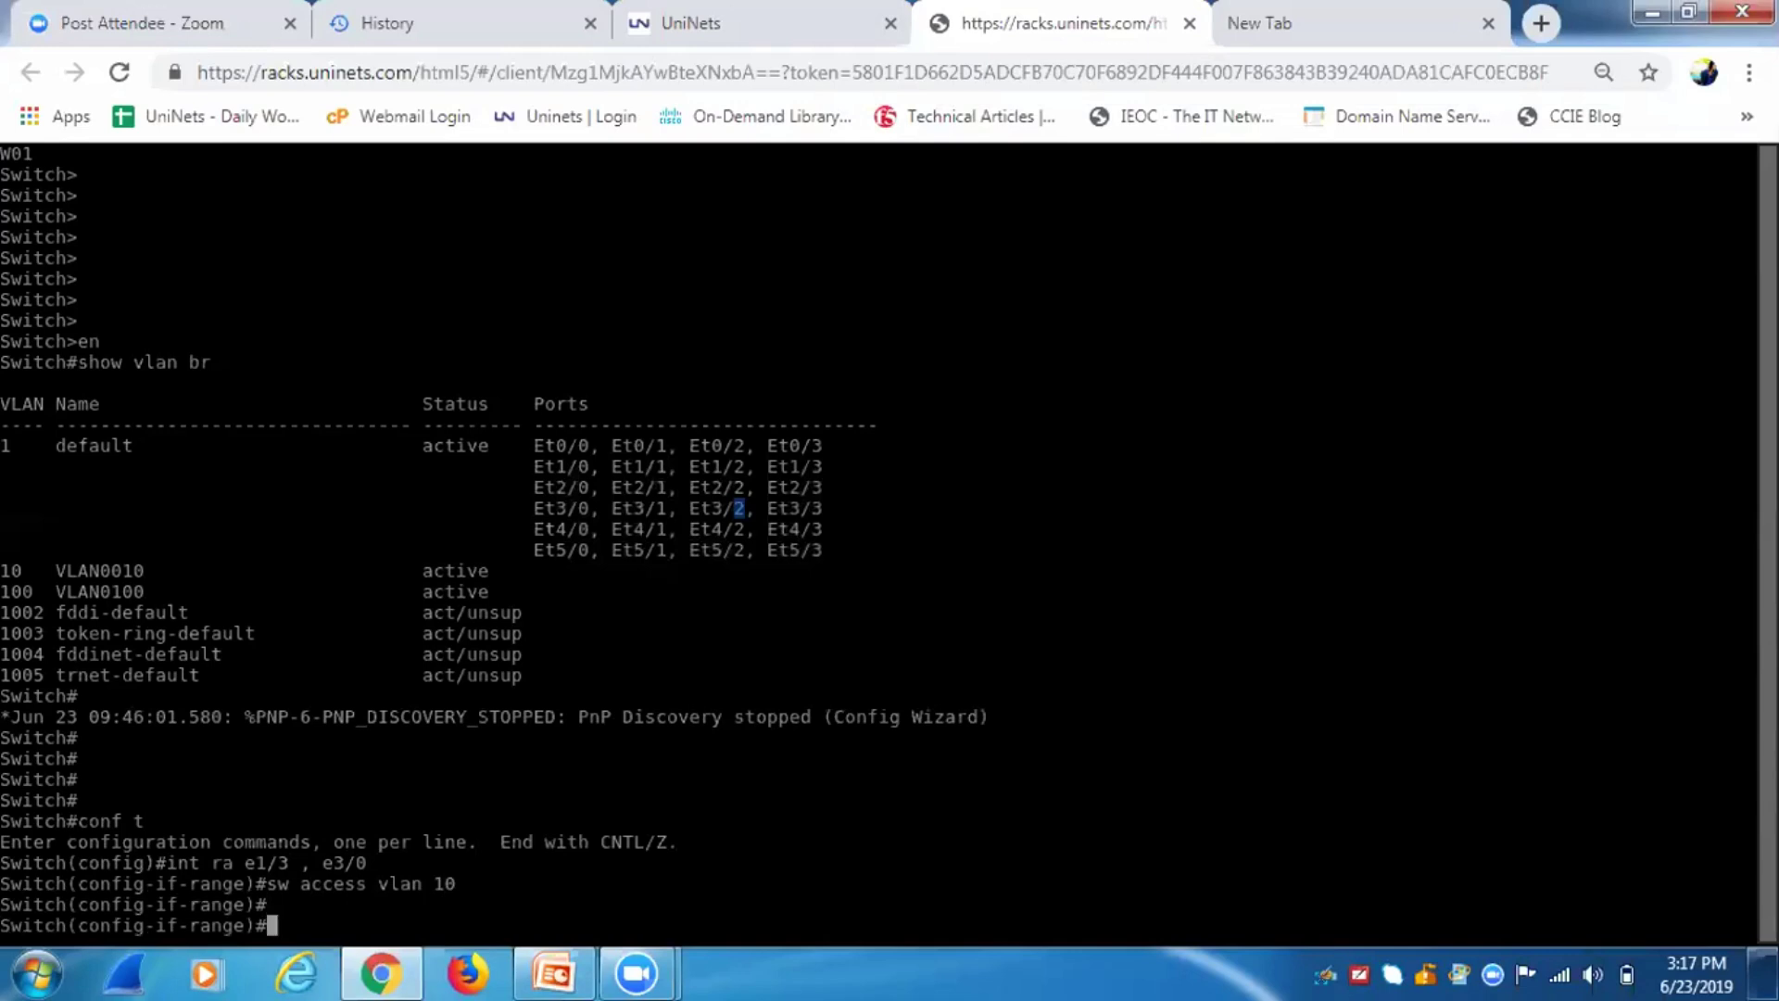
{"action": "key", "text": "Return"}
{"action": "type", "text": "exit"}
{"action": "key", "text": "Return"}
{"action": "key", "text": "Return"}
{"action": "key", "text": "Return"}
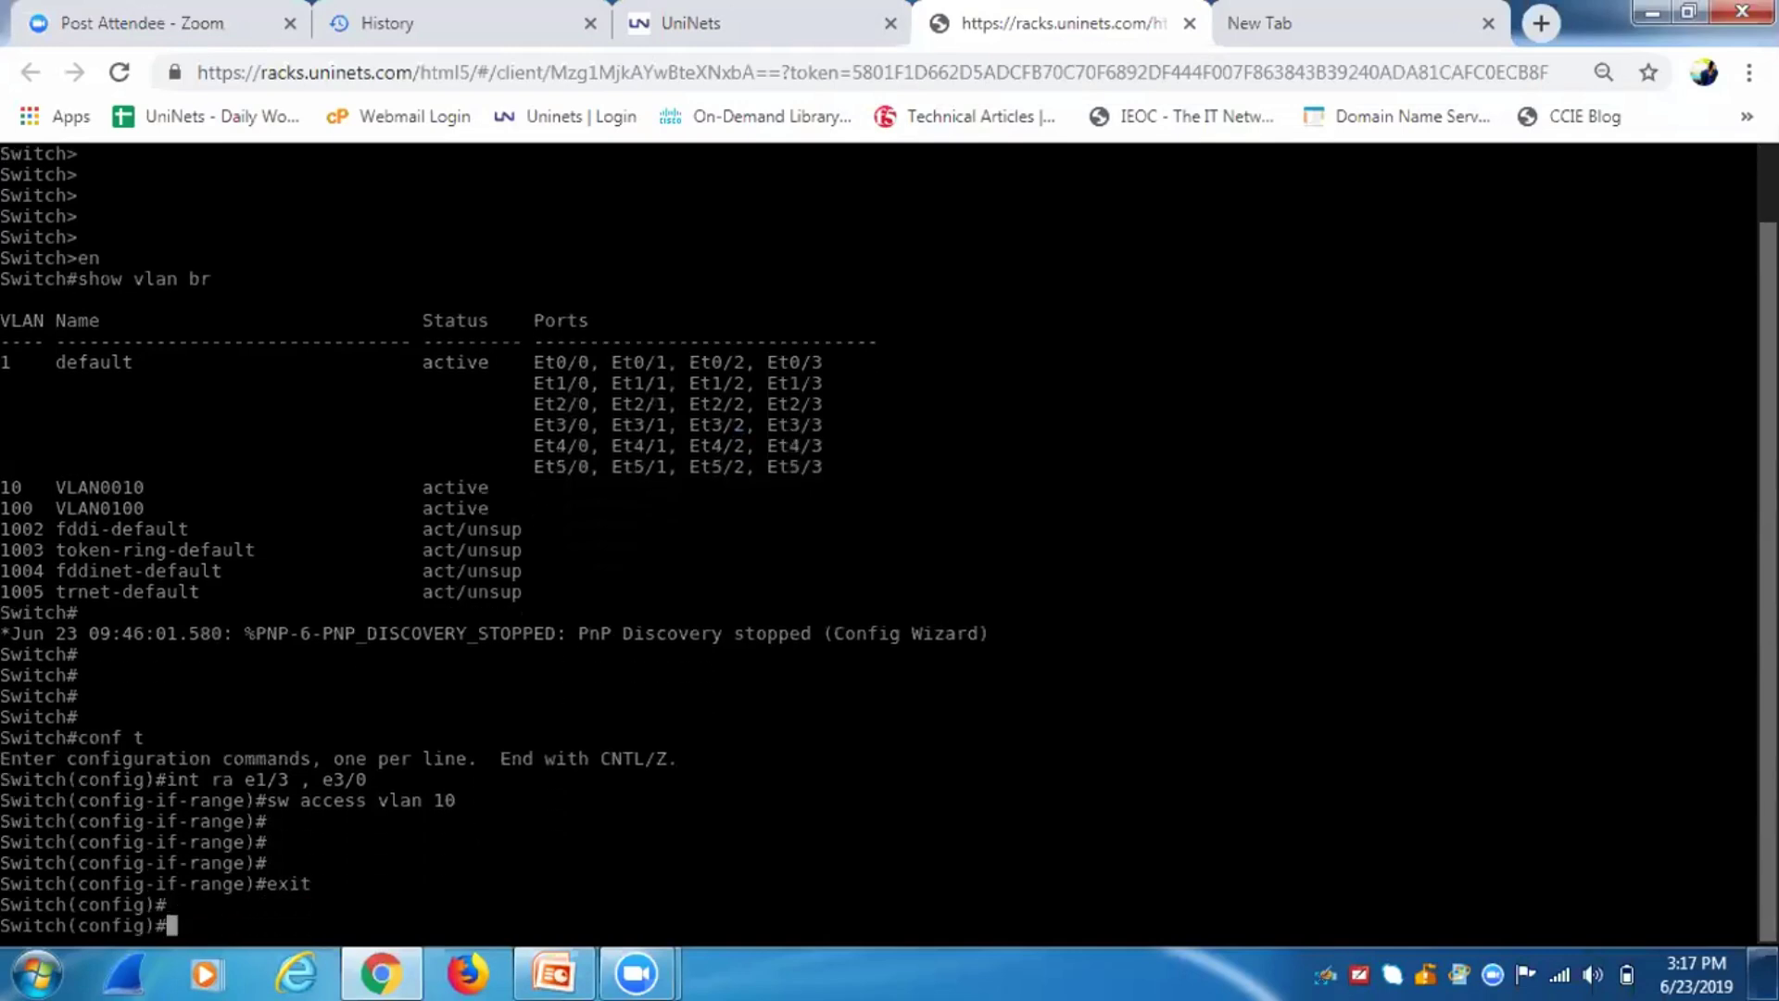
{"action": "type", "text": "int "}
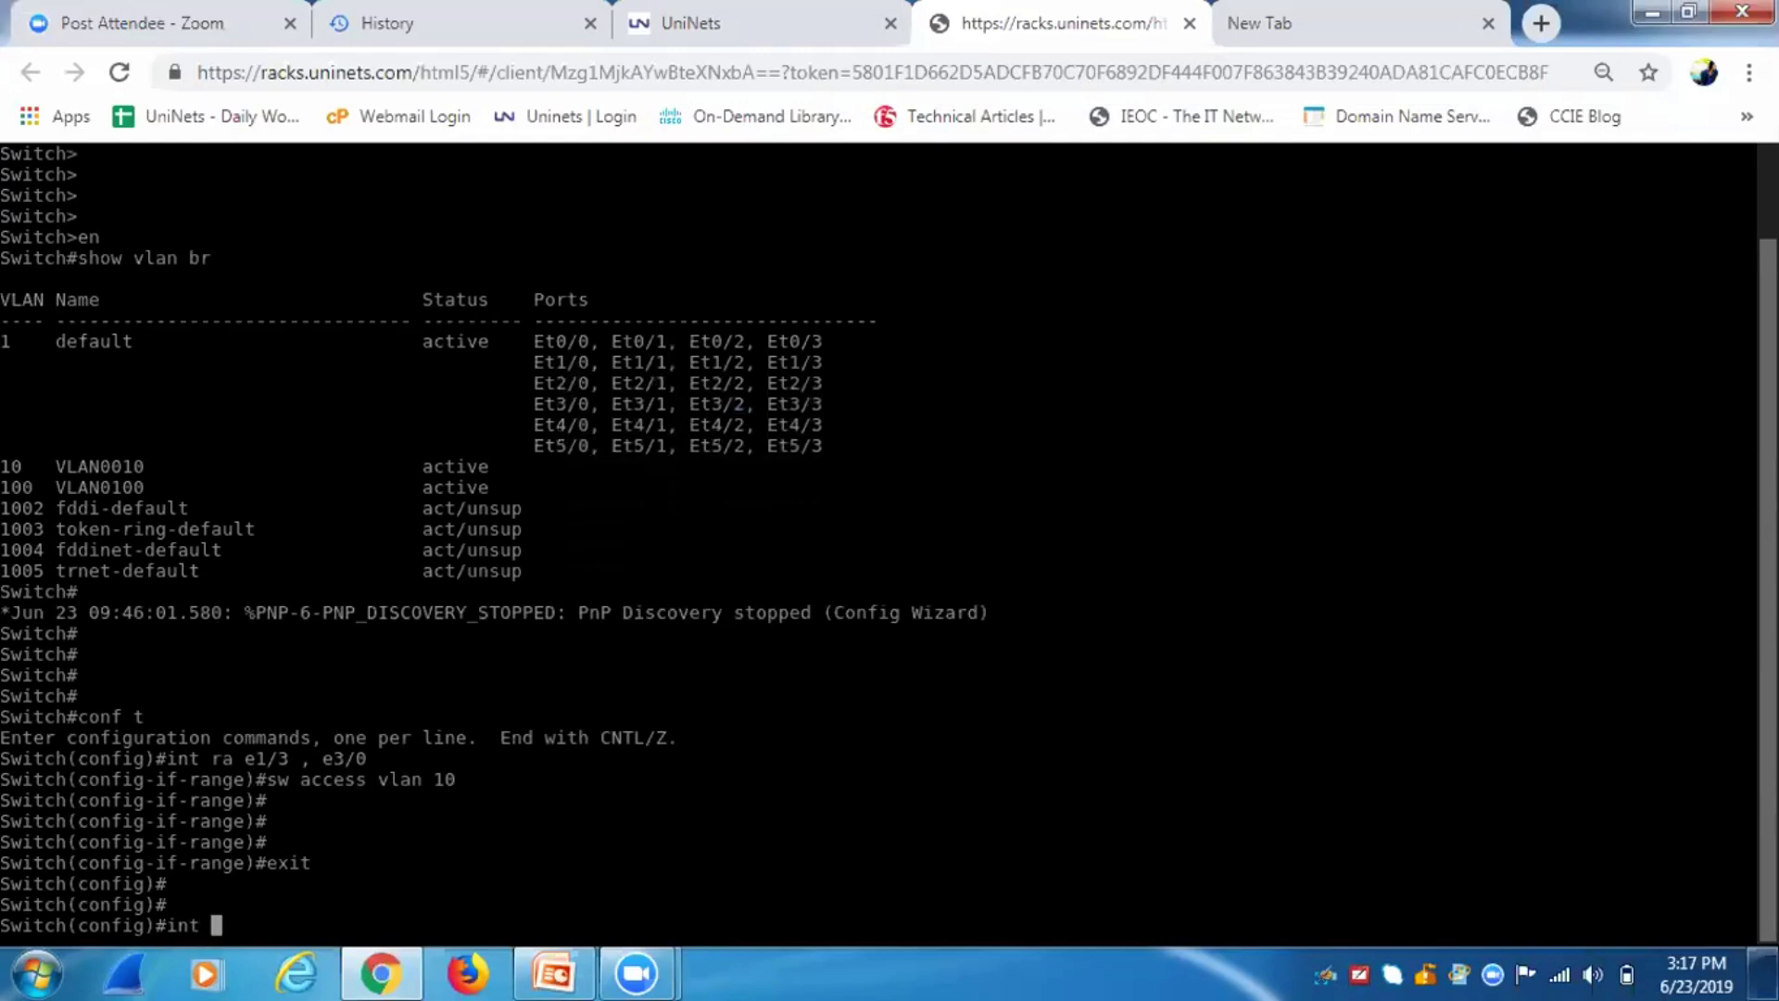
{"action": "type", "text": "e"}
{"action": "type", "text": "1/3"}
Select the interface range e3/3 and e1/2 on the switch.
{"action": "left_click", "coordinate": [675, 14]}
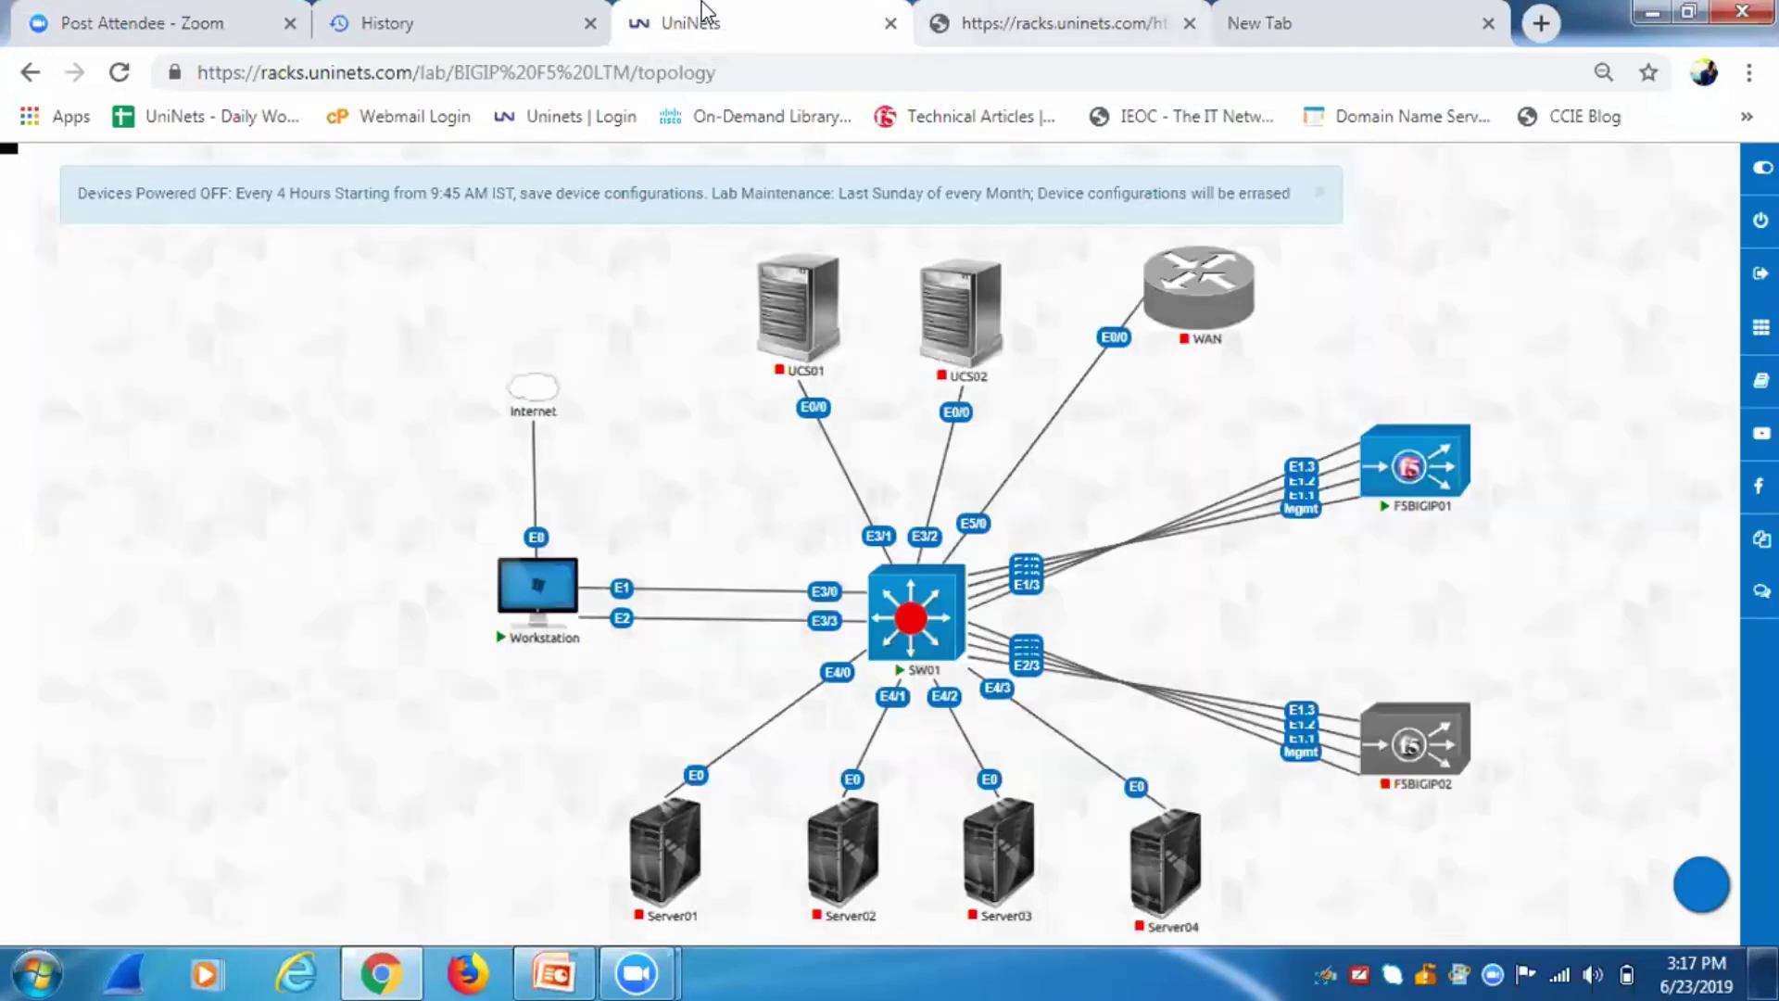
{"action": "left_click", "coordinate": [947, 37]}
{"action": "key", "text": "BackSpace"}
{"action": "type", "text": "3/3 , "}
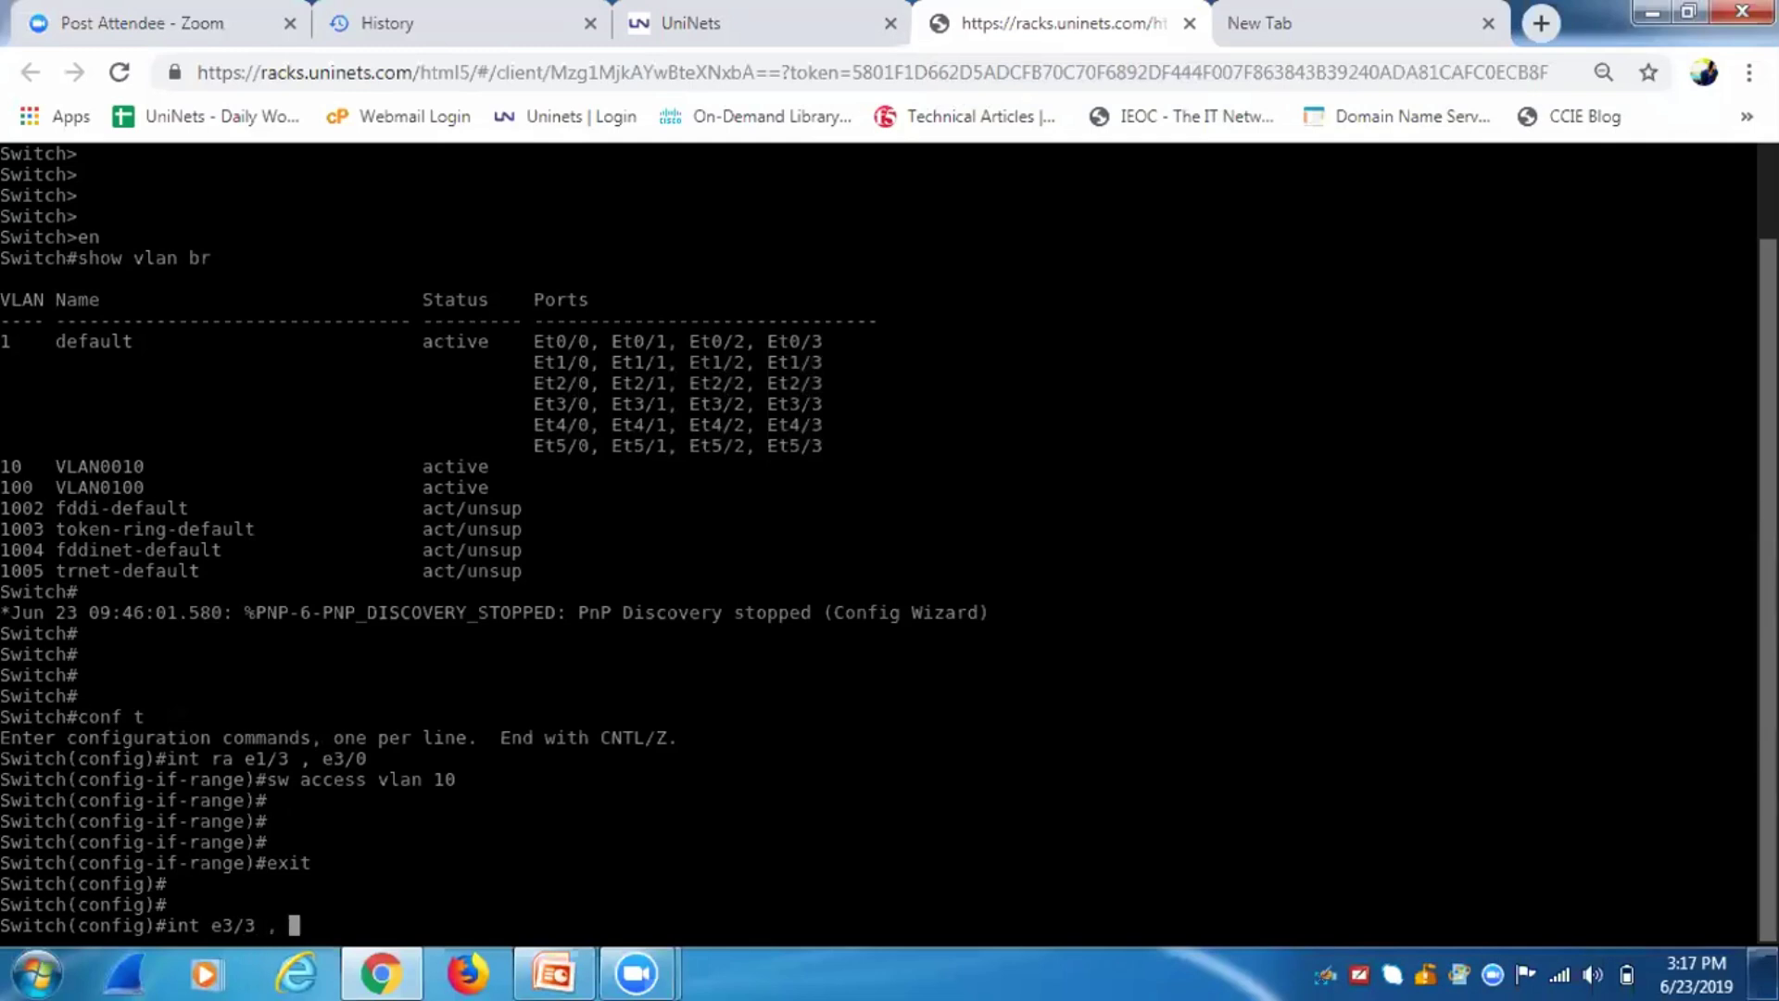
{"action": "type", "text": "e1/2"}
{"action": "key", "text": "Return"}
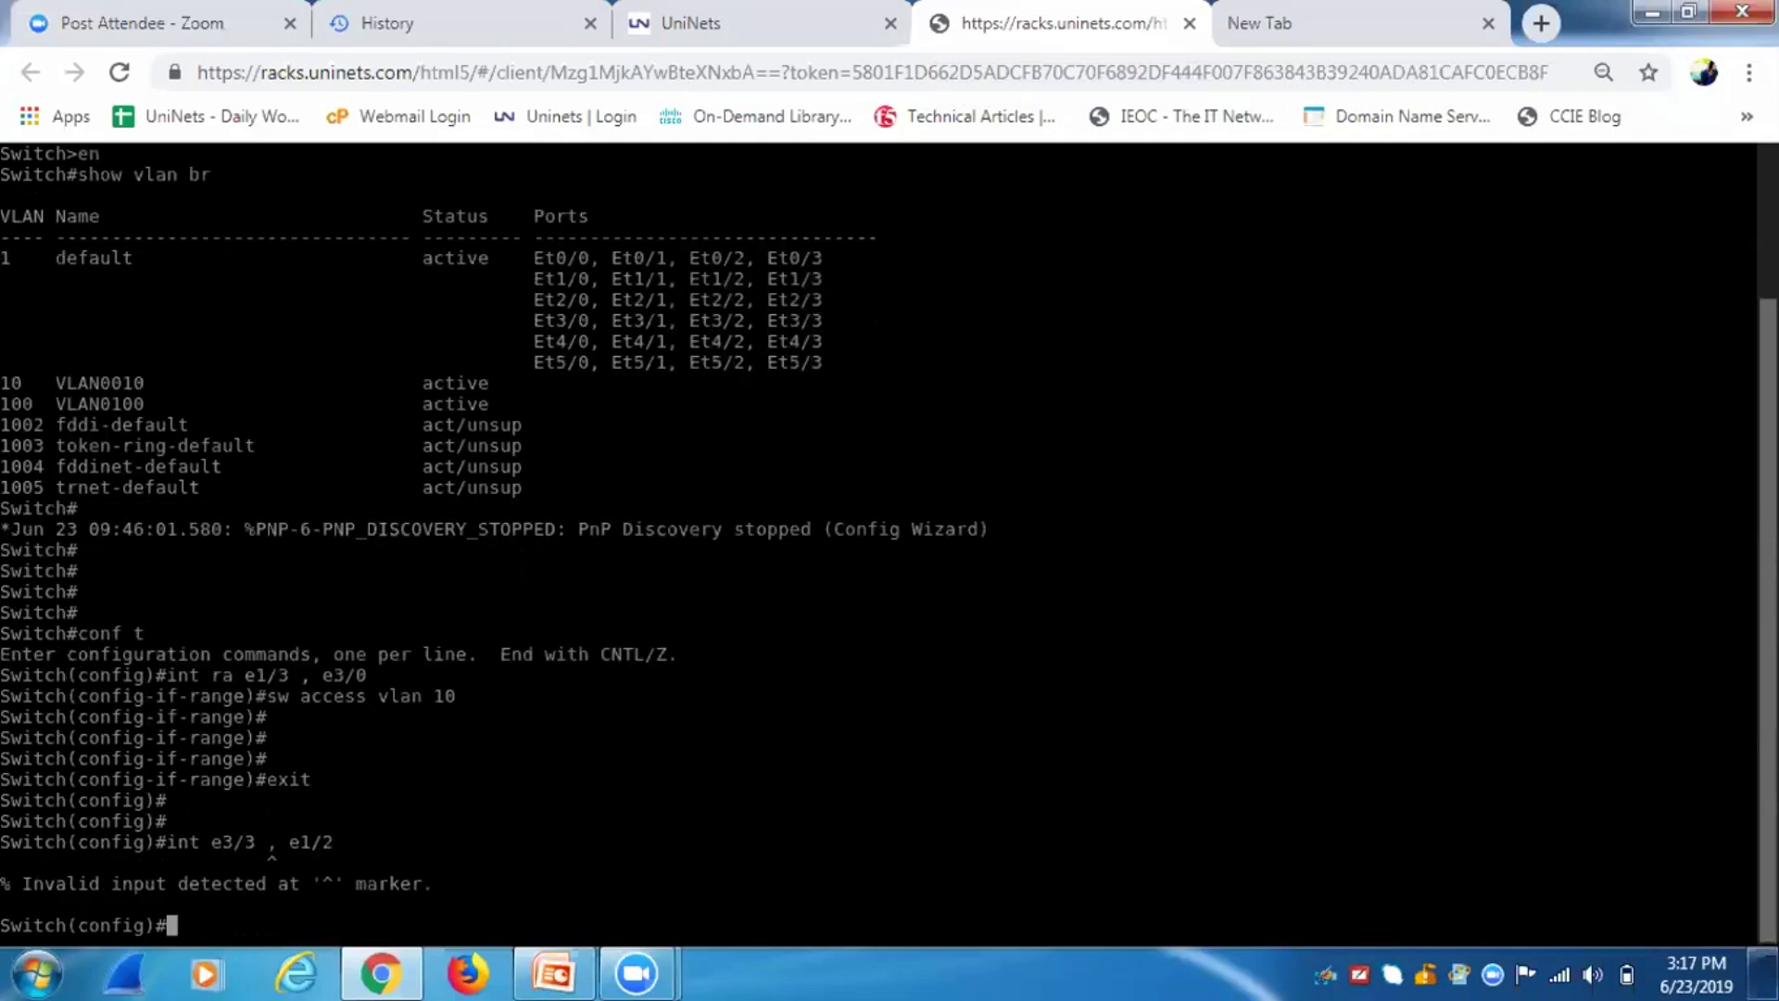
{"action": "key", "text": "Up"}
{"action": "key", "text": "Left"}
{"action": "key", "text": "Left"}
{"action": "key", "text": "Left"}
{"action": "key", "text": "Left"}
{"action": "key", "text": "Left"}
{"action": "key", "text": "Left"}
{"action": "key", "text": "Left"}
{"action": "key", "text": "Left"}
{"action": "key", "text": "Left"}
{"action": "key", "text": "Left"}
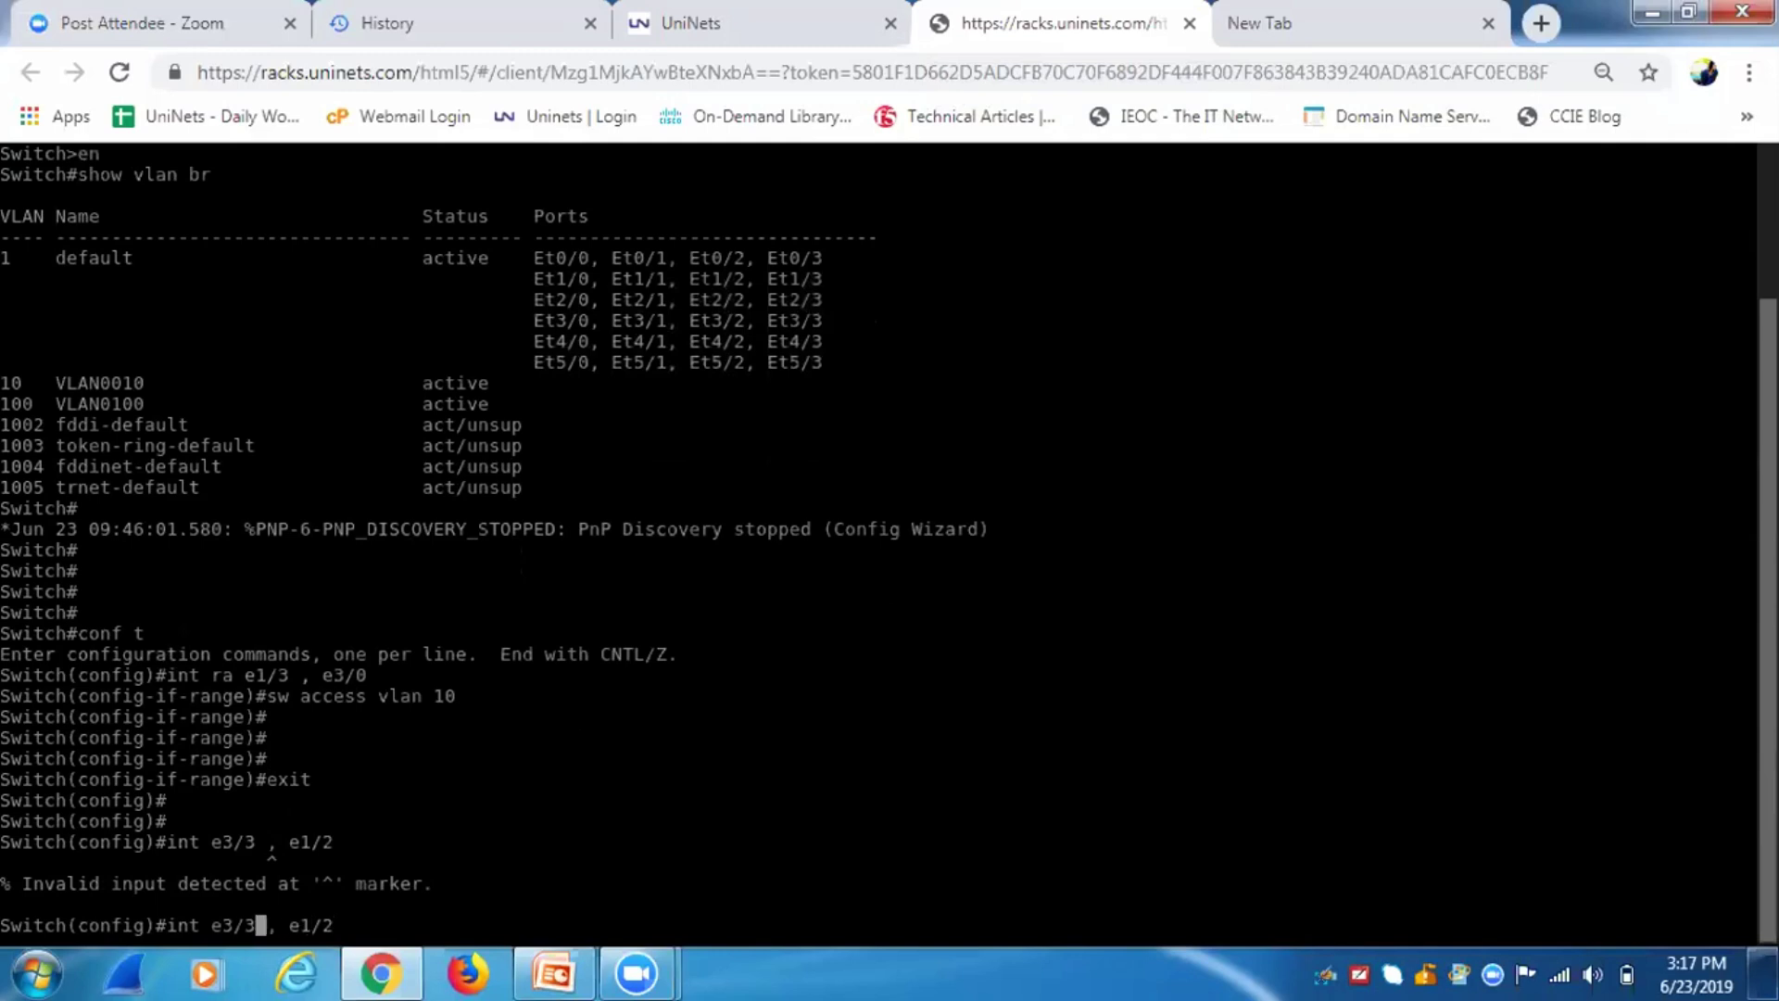
{"action": "key", "text": "Left"}
{"action": "type", "text": "ra"}
{"action": "key", "text": "Return"}
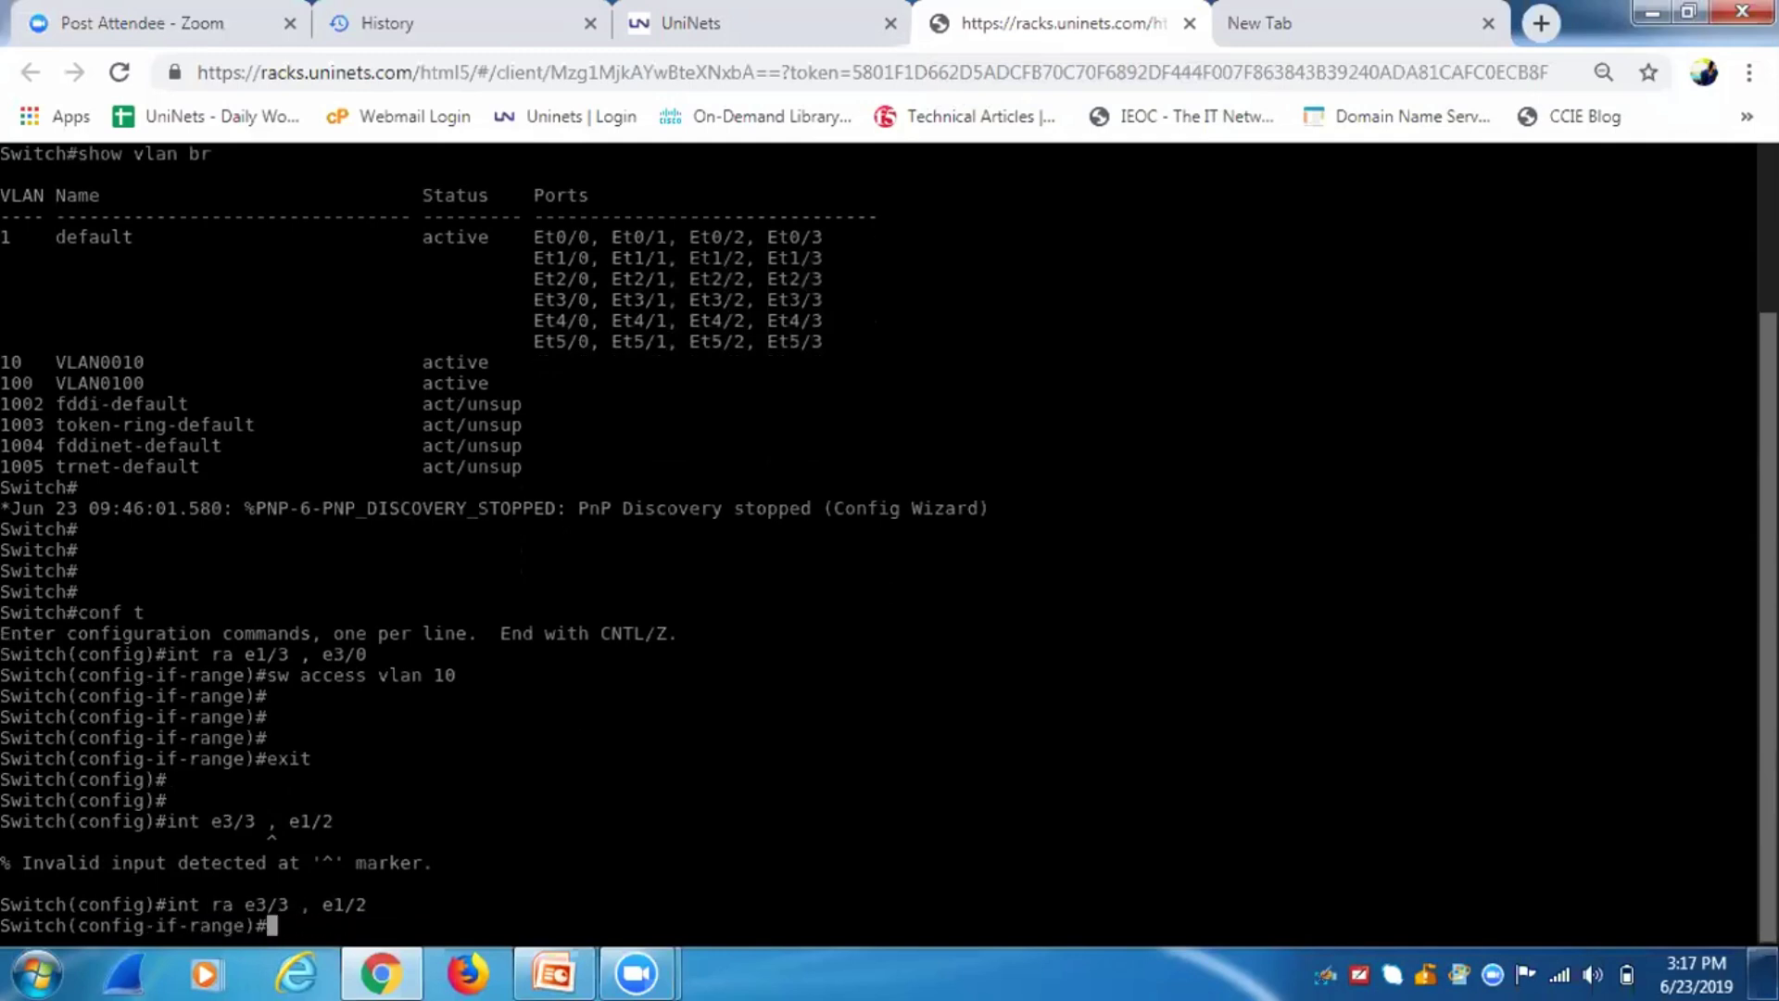
Put ports e3/3 and e1/2 into access VLAN 100 and exit.
{"action": "type", "text": "sw access vlan "}
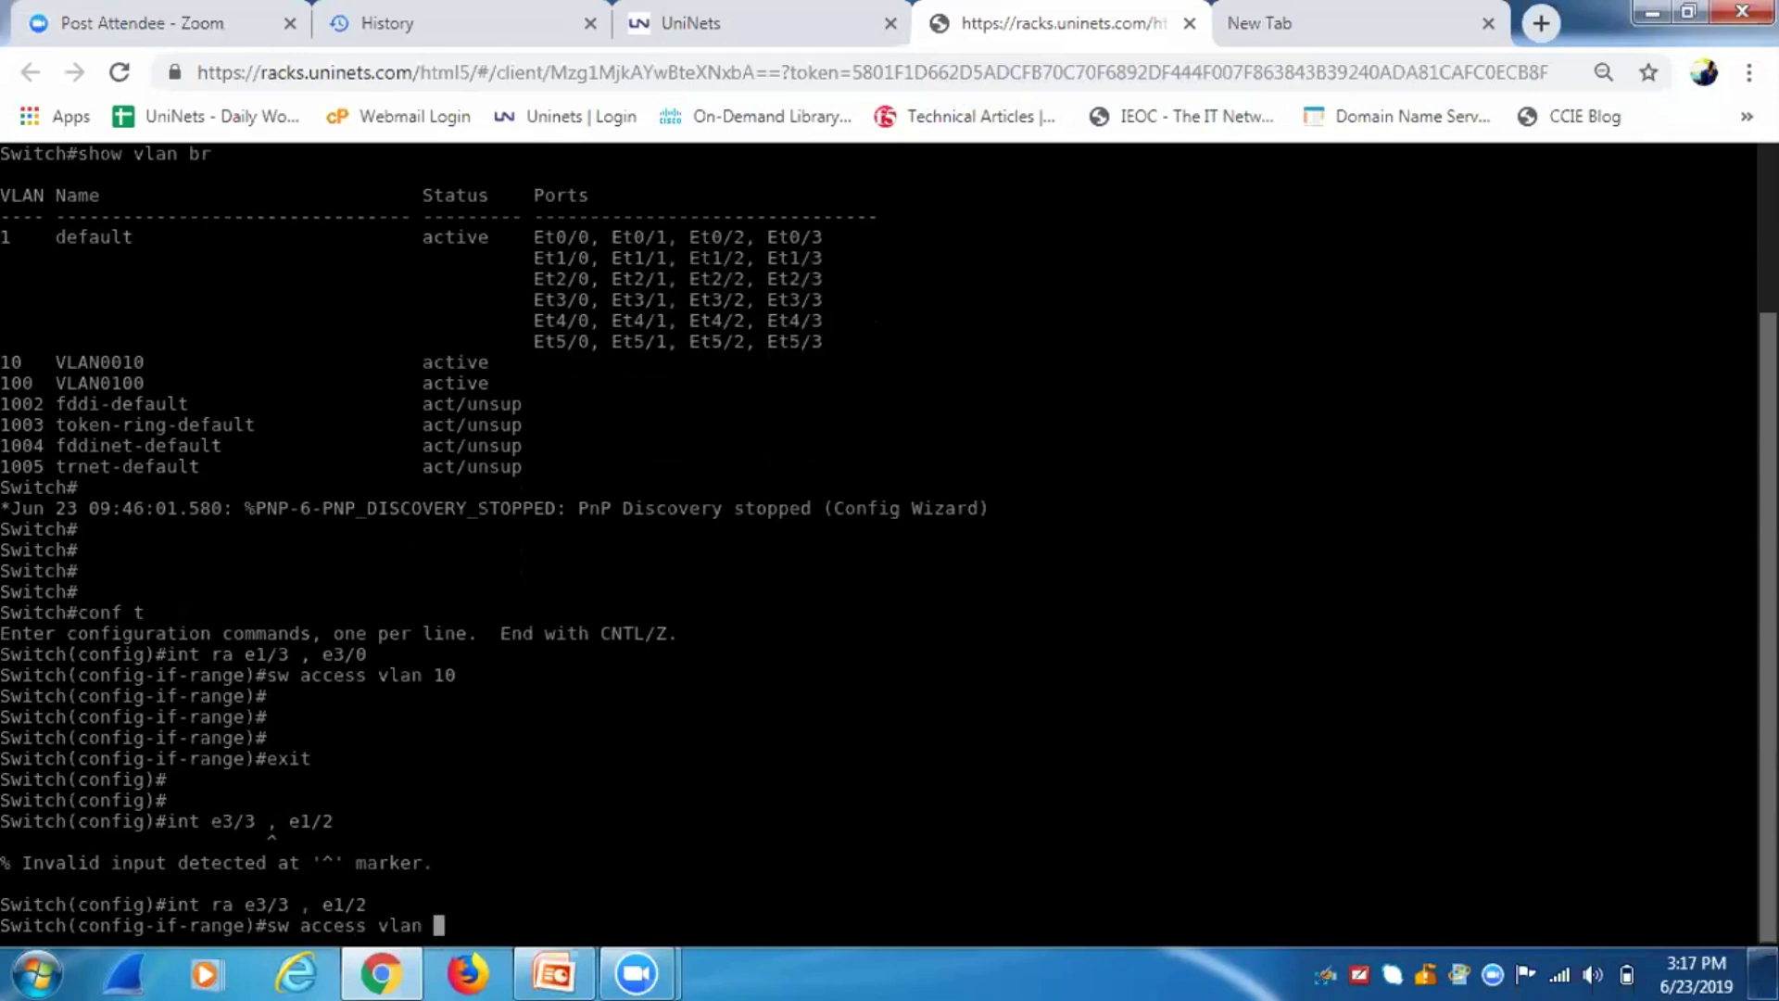
{"action": "type", "text": "100"}
{"action": "key", "text": "Return"}
{"action": "type", "text": "exit"}
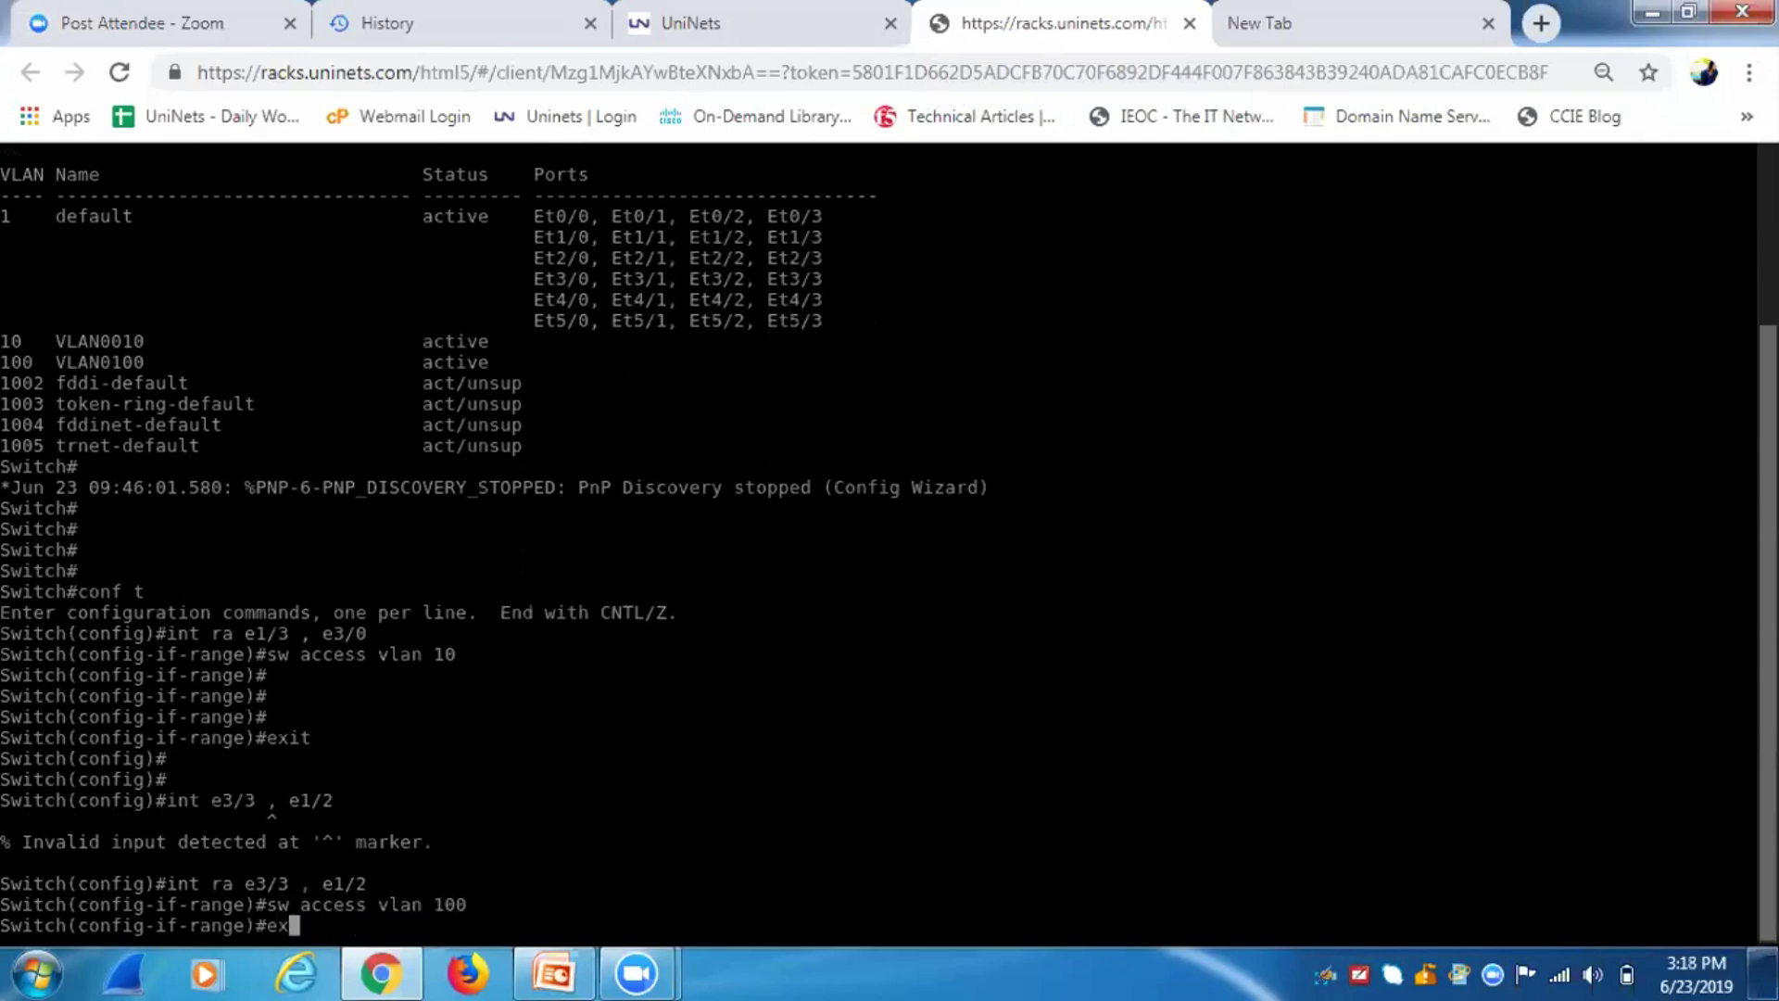
{"action": "key", "text": "Return"}
{"action": "key", "text": "Return"}
{"action": "key", "text": "Return"}
Save the switch configuration with do wr.
{"action": "type", "text": "do "}
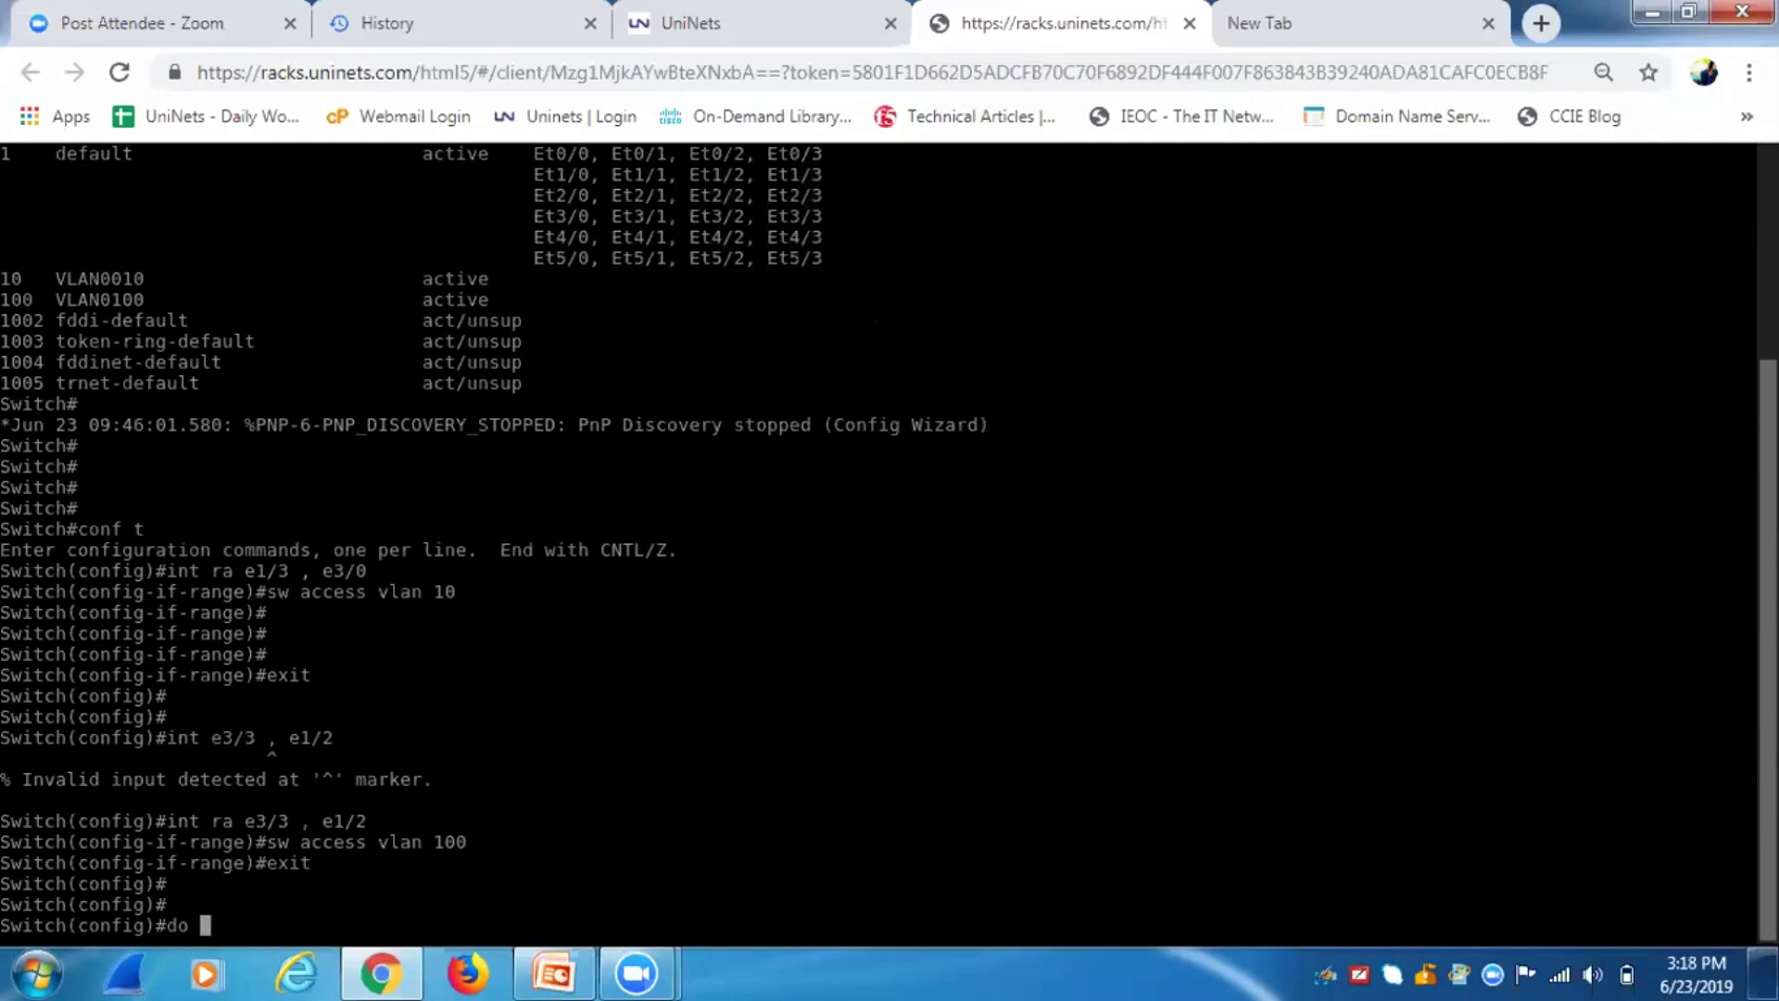
{"action": "type", "text": "wr"}
{"action": "key", "text": "Return"}
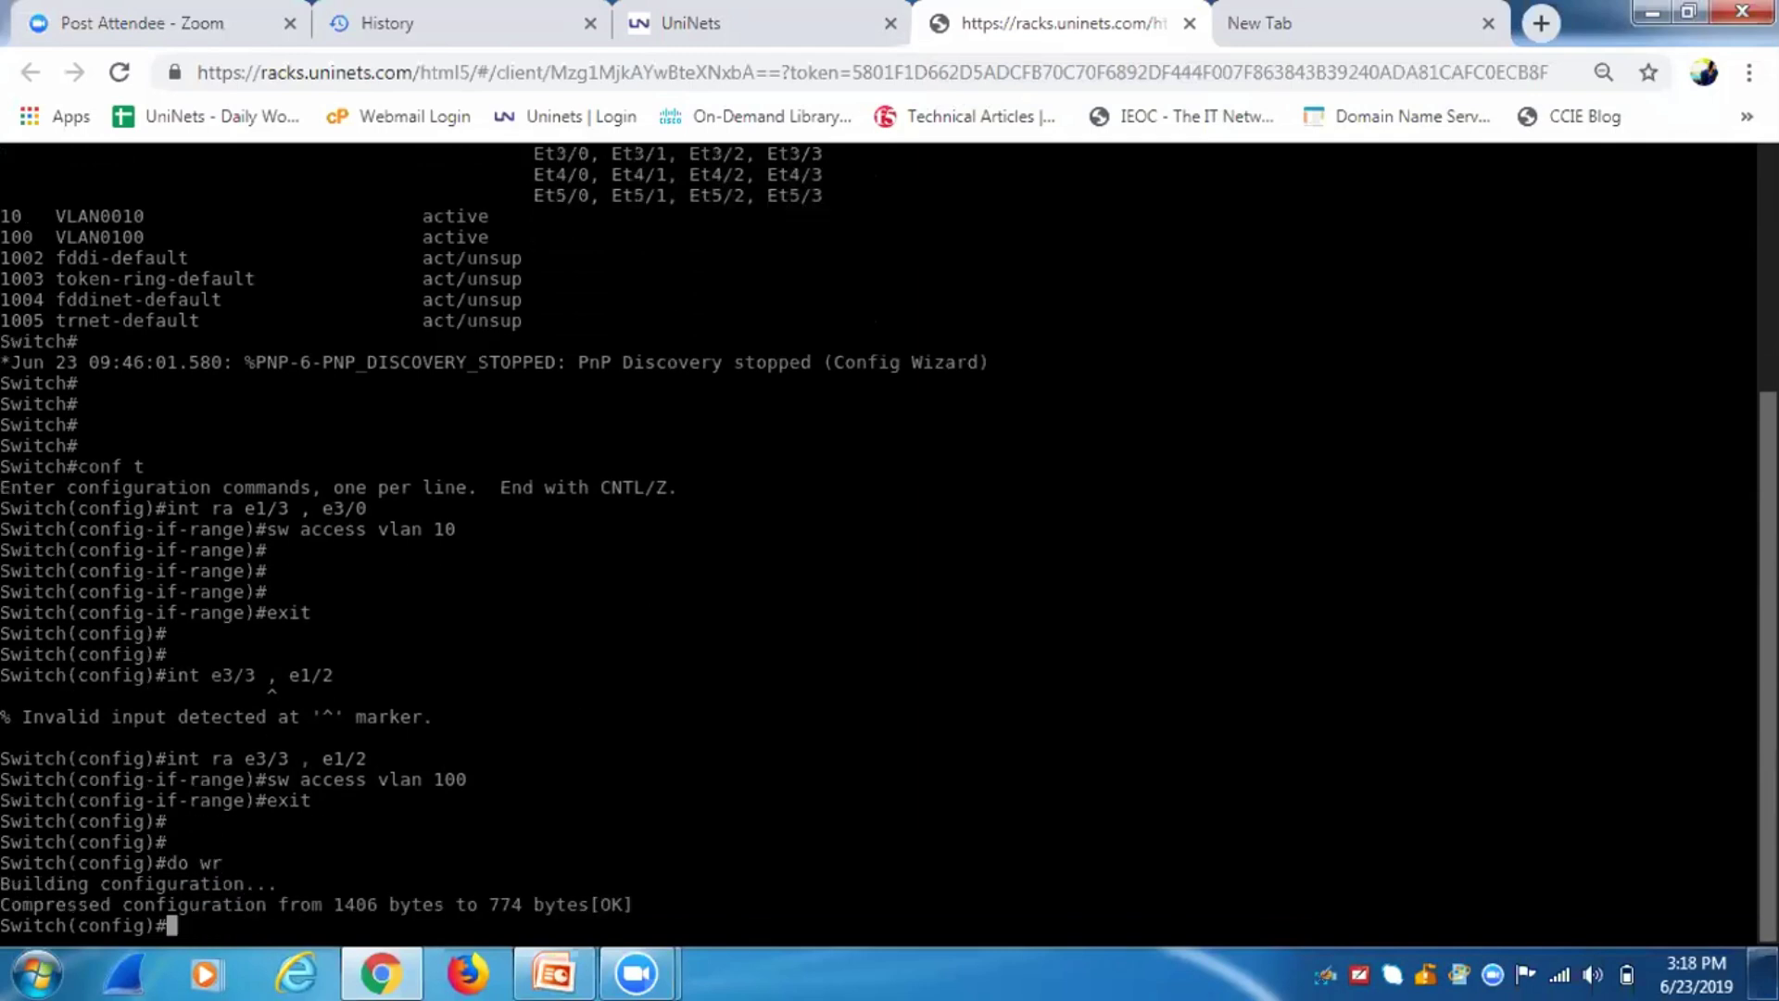
{"action": "key", "text": "Return"}
{"action": "key", "text": "Return"}
{"action": "key", "text": "Return"}
{"action": "key", "text": "Return"}
{"action": "key", "text": "Return"}
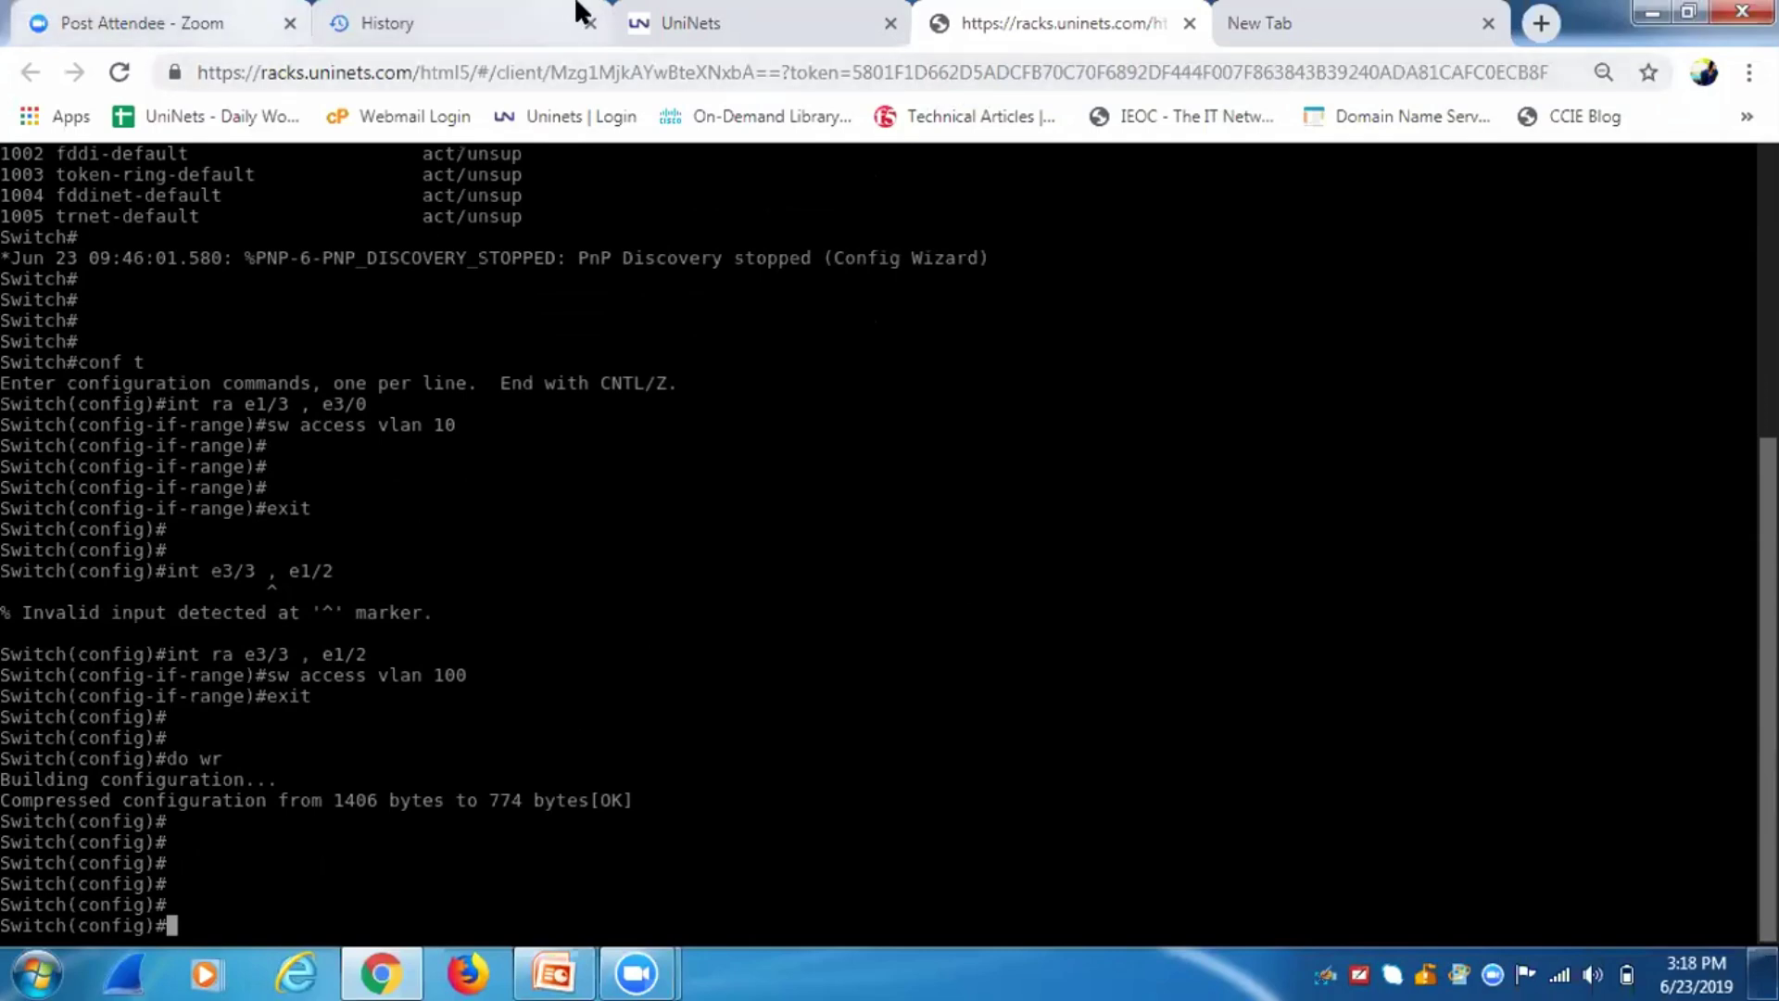
{"action": "left_click", "coordinate": [631, 21]}
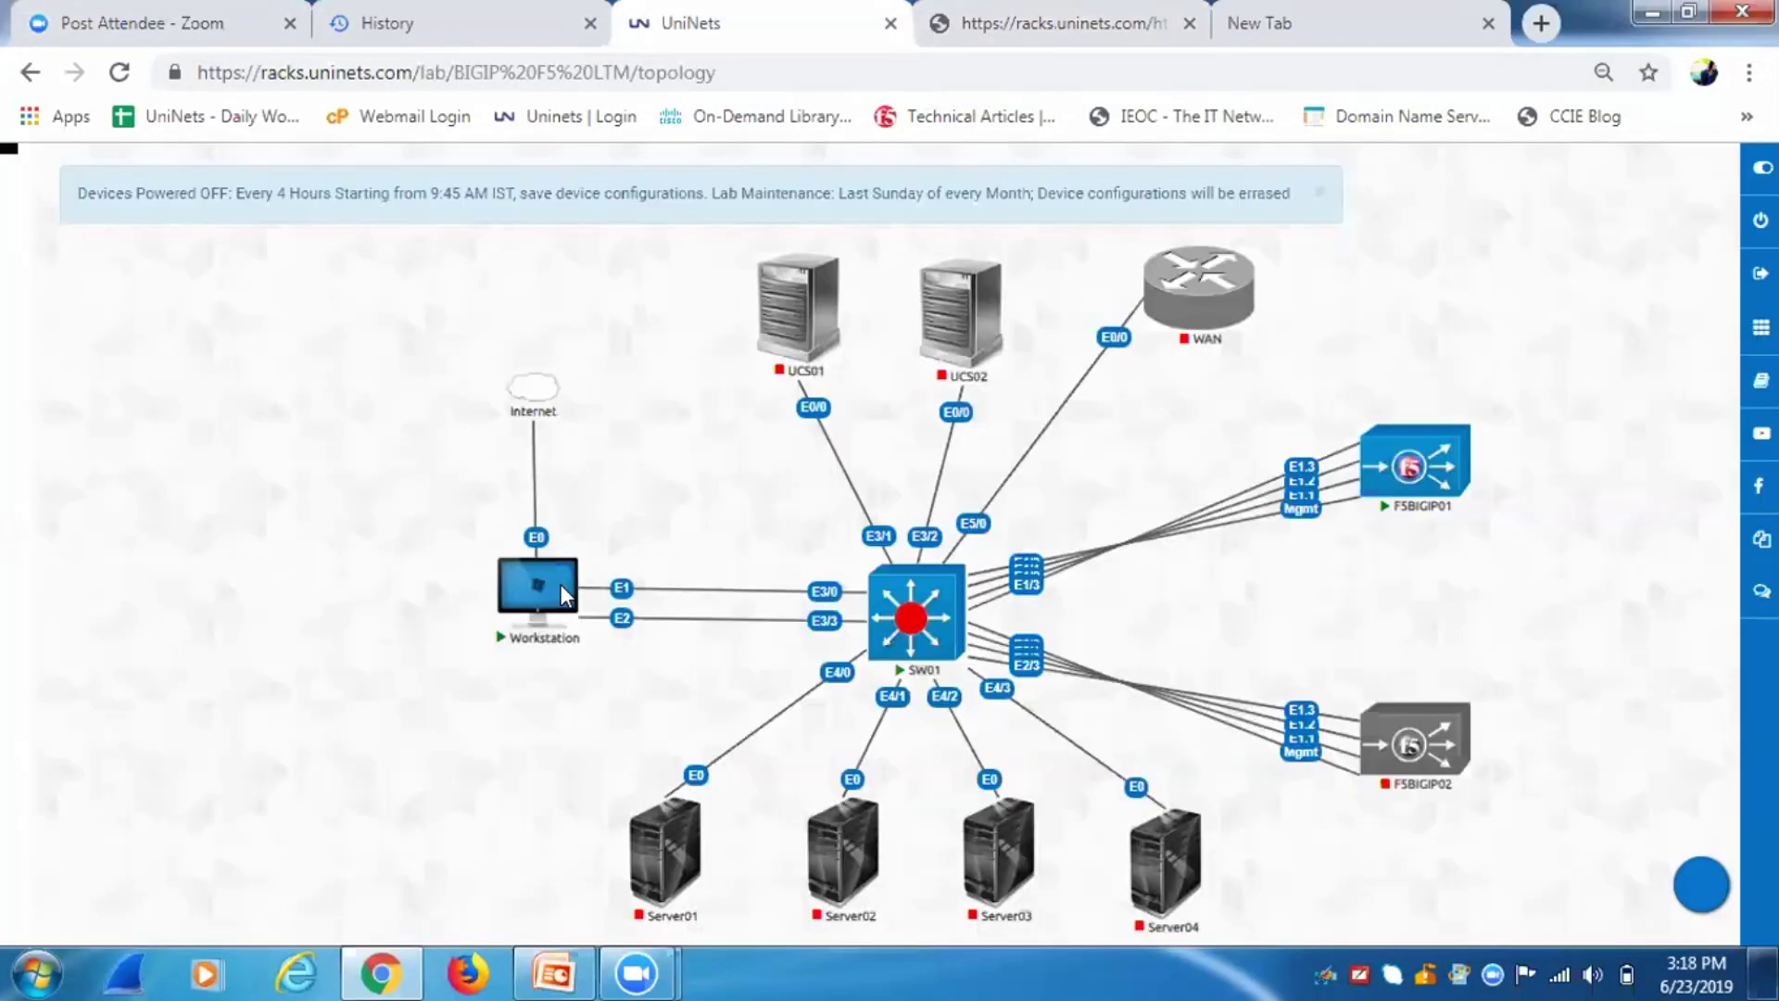
Connect to the Workstation desktop and run ncpa.cpl to list its network adapters.
{"action": "left_click", "coordinate": [560, 583]}
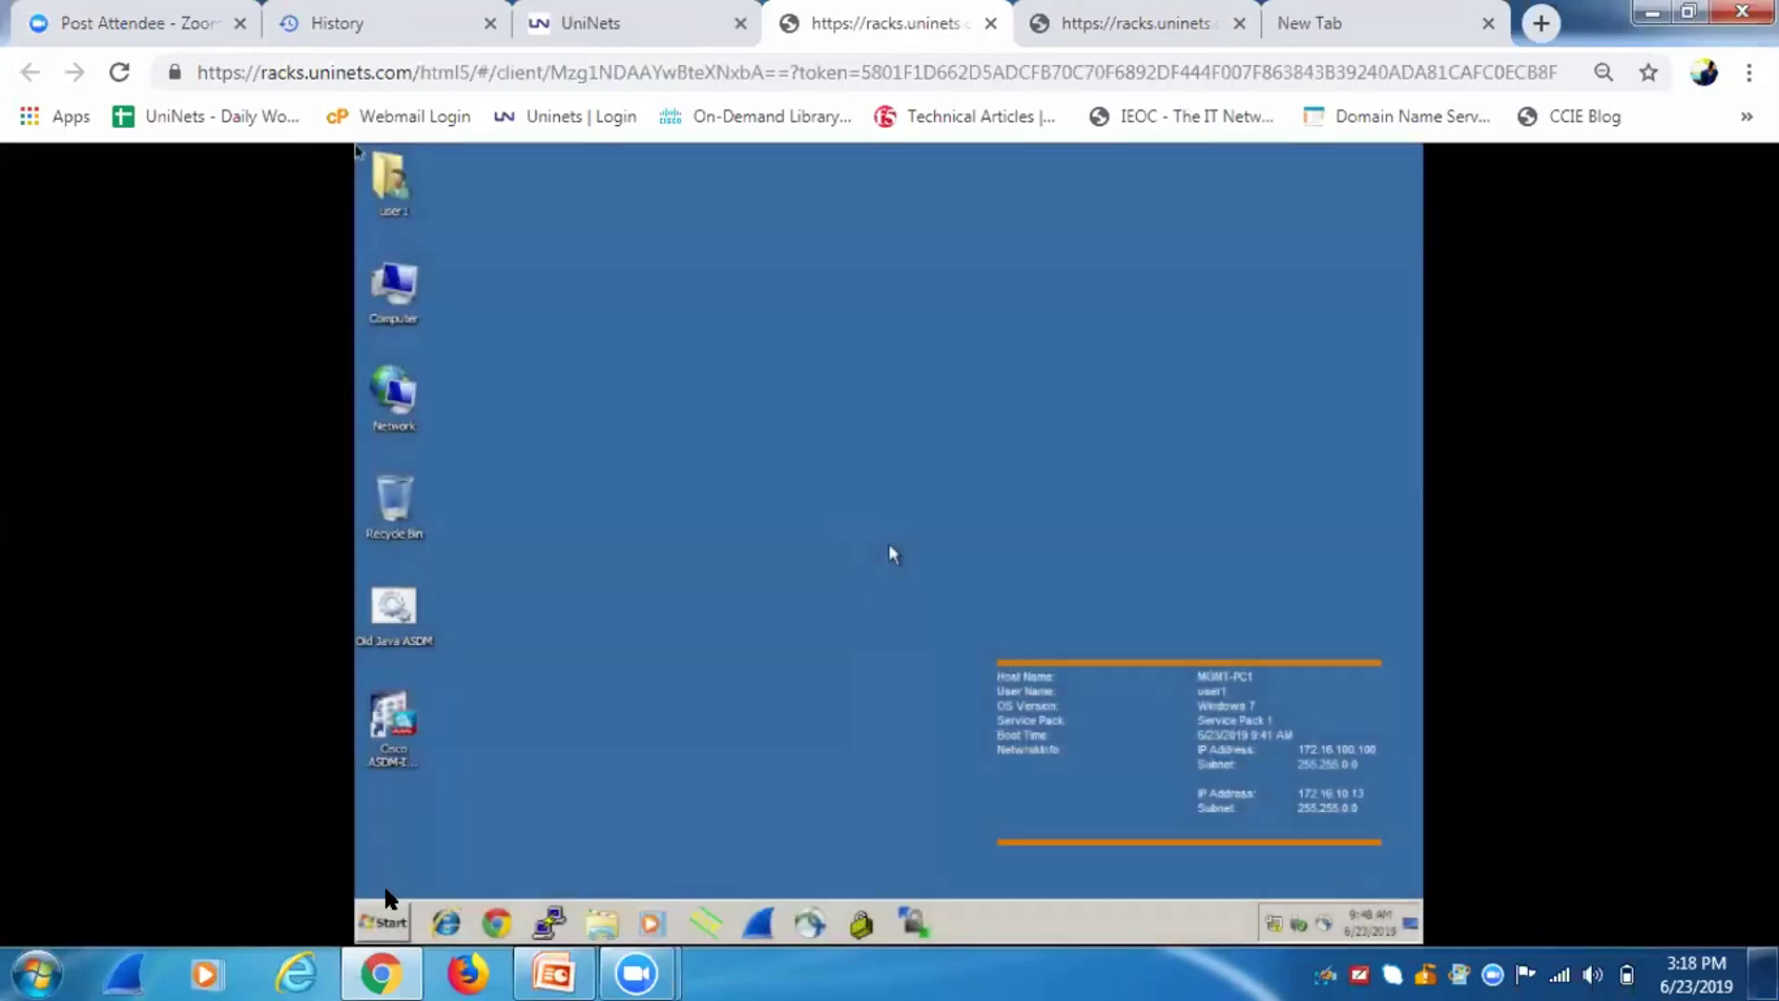
{"action": "left_click", "coordinate": [383, 931]}
{"action": "type", "text": "nc"}
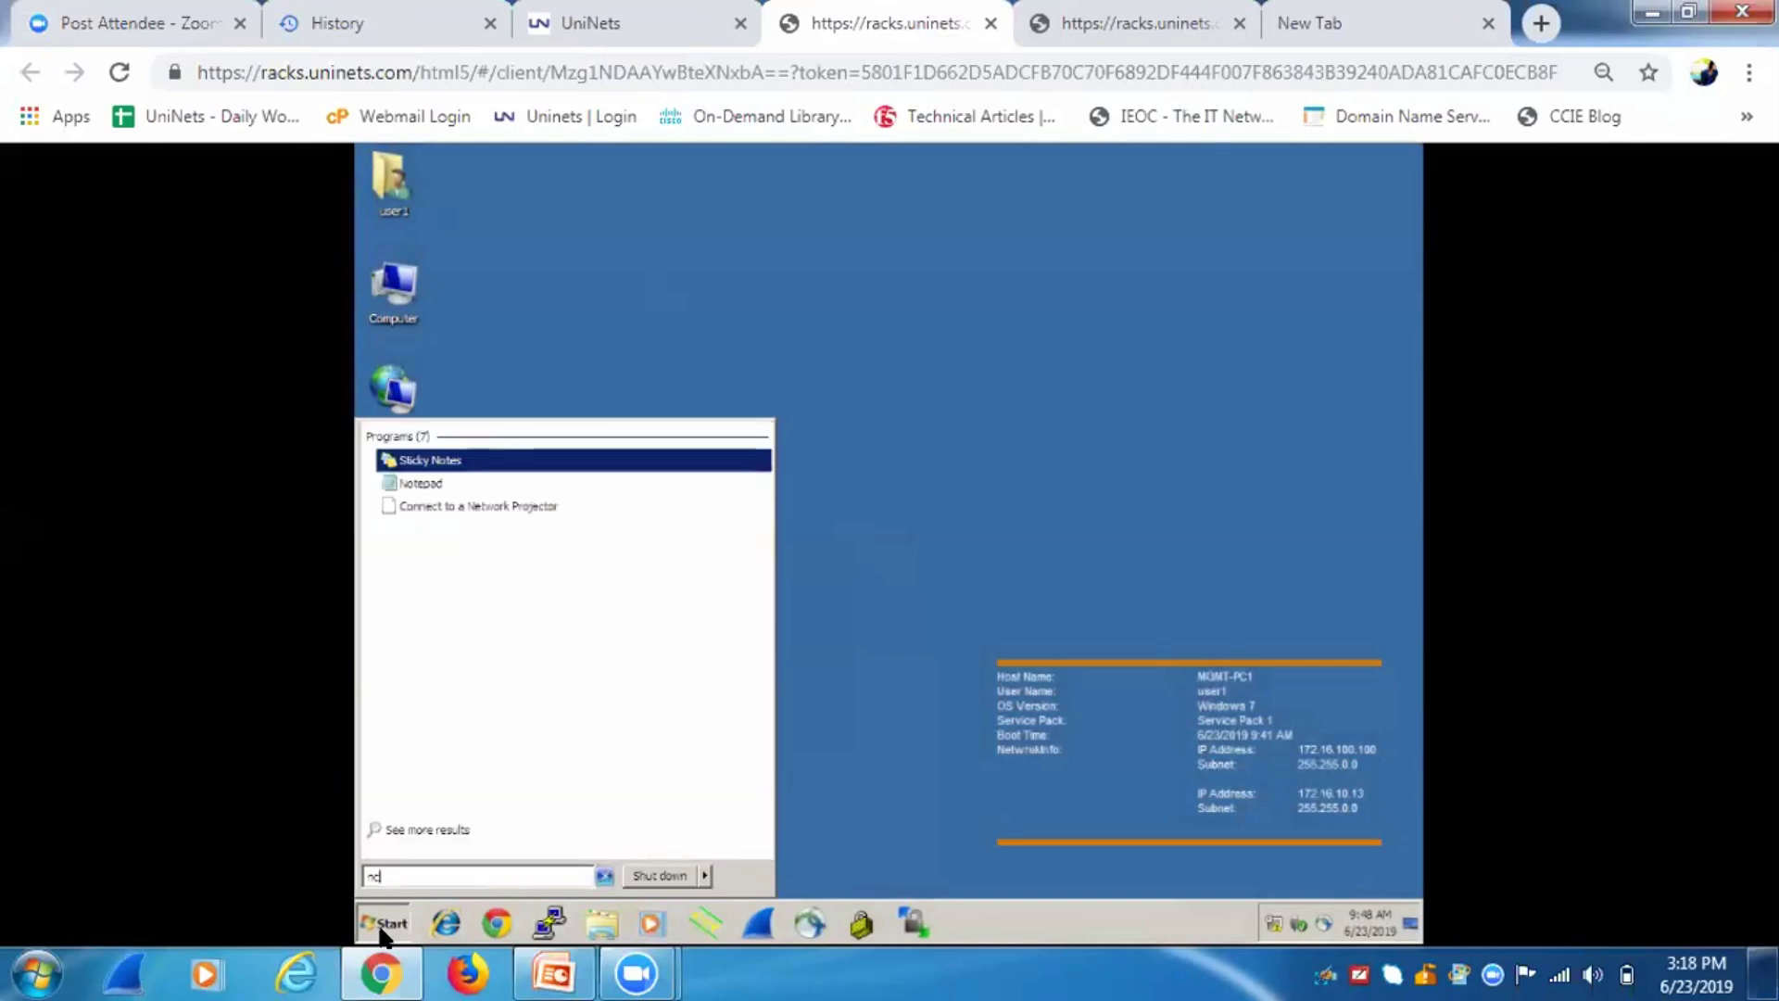
{"action": "type", "text": "pa.cpl"}
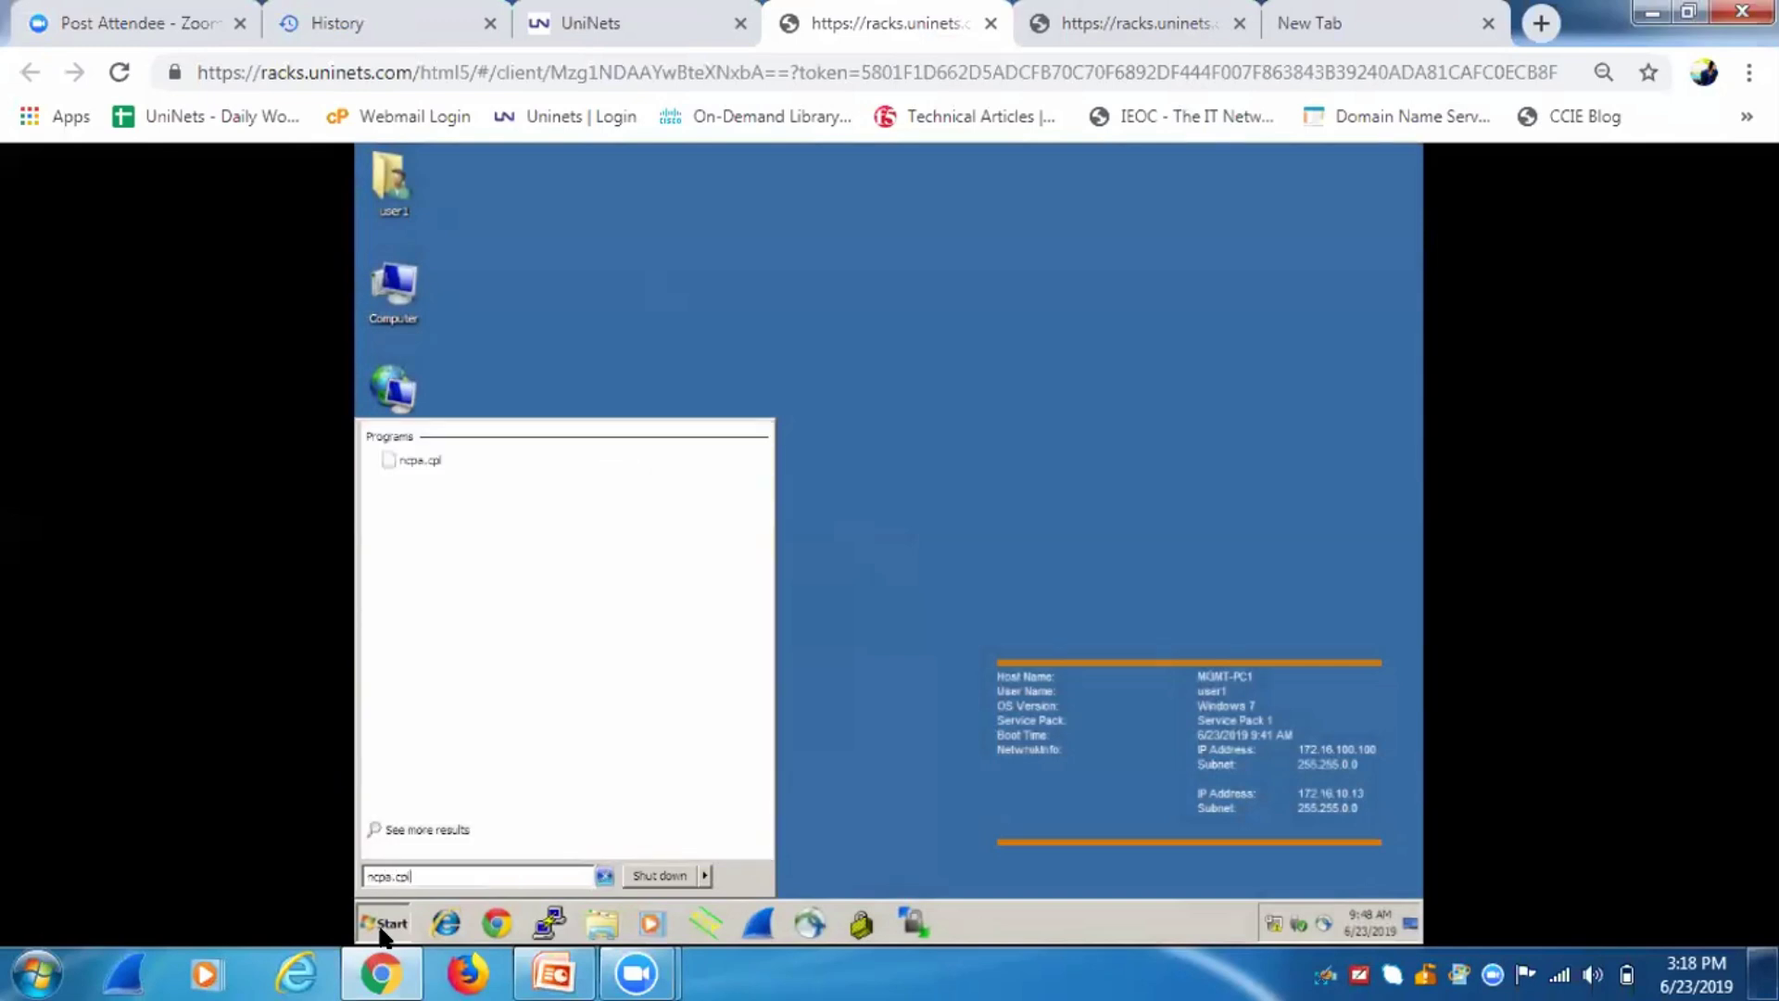
{"action": "key", "text": "Return"}
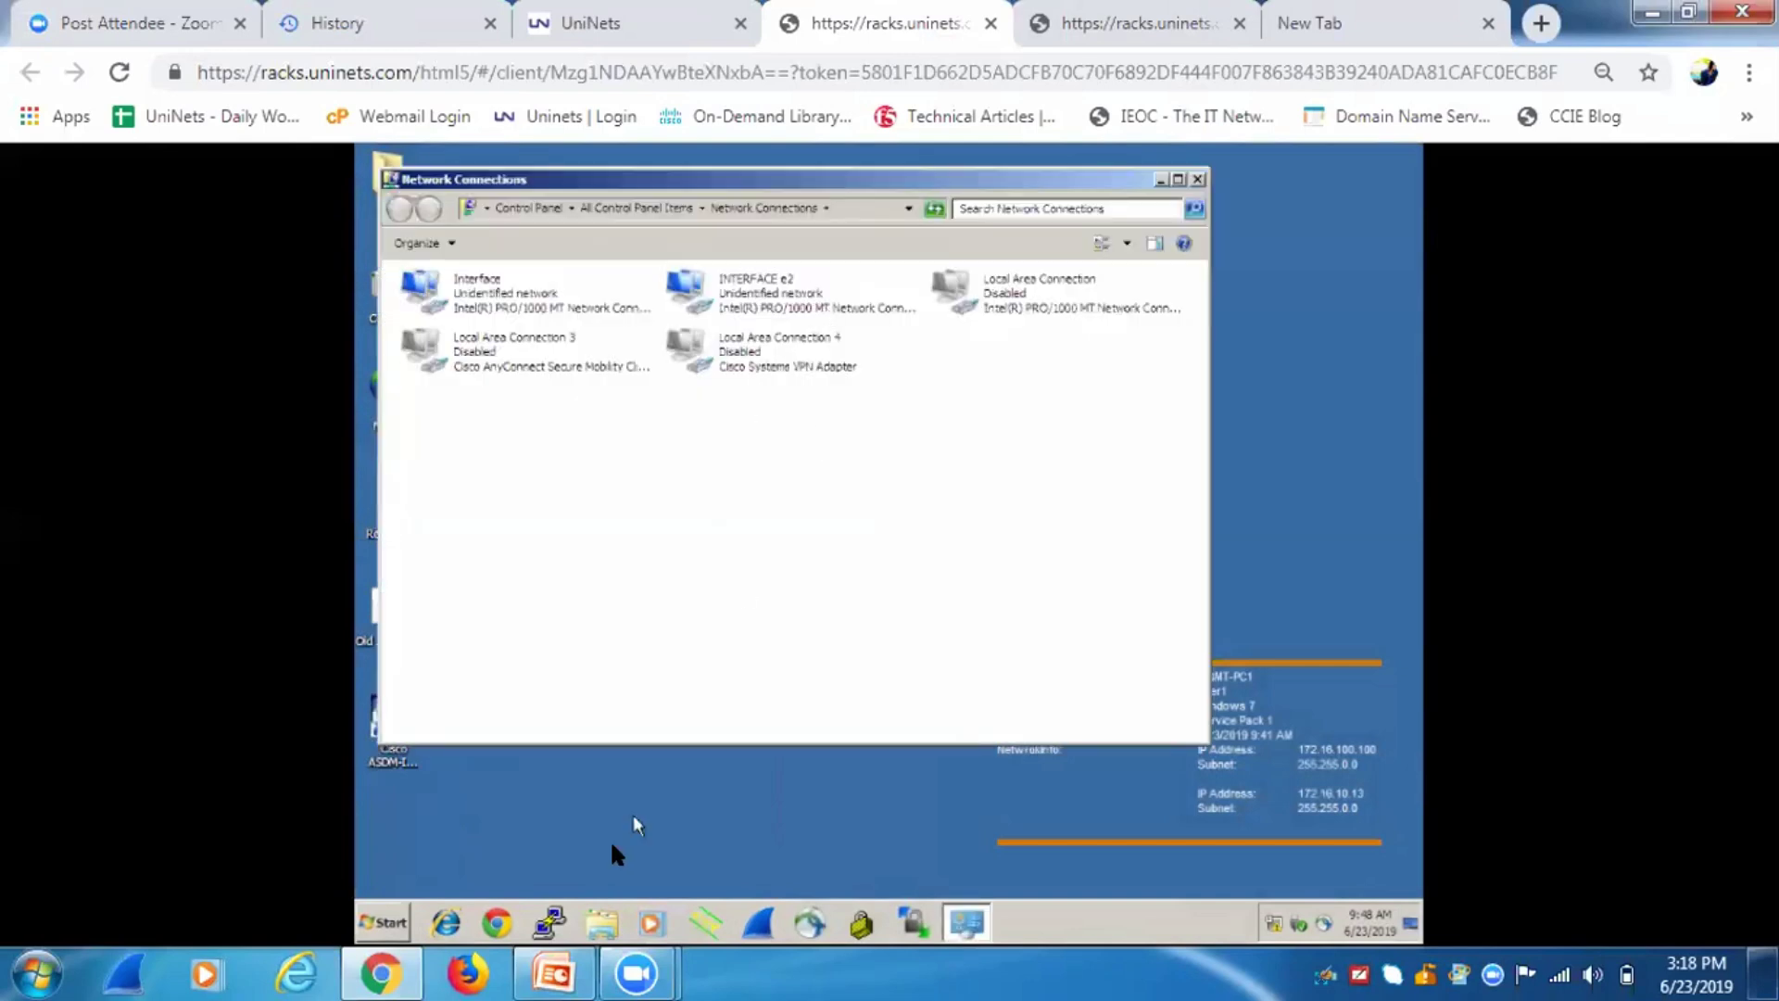
Ping 172.16.10.10 from a workstation command prompt, getting destination host unreachable.
{"action": "left_click", "coordinate": [381, 920]}
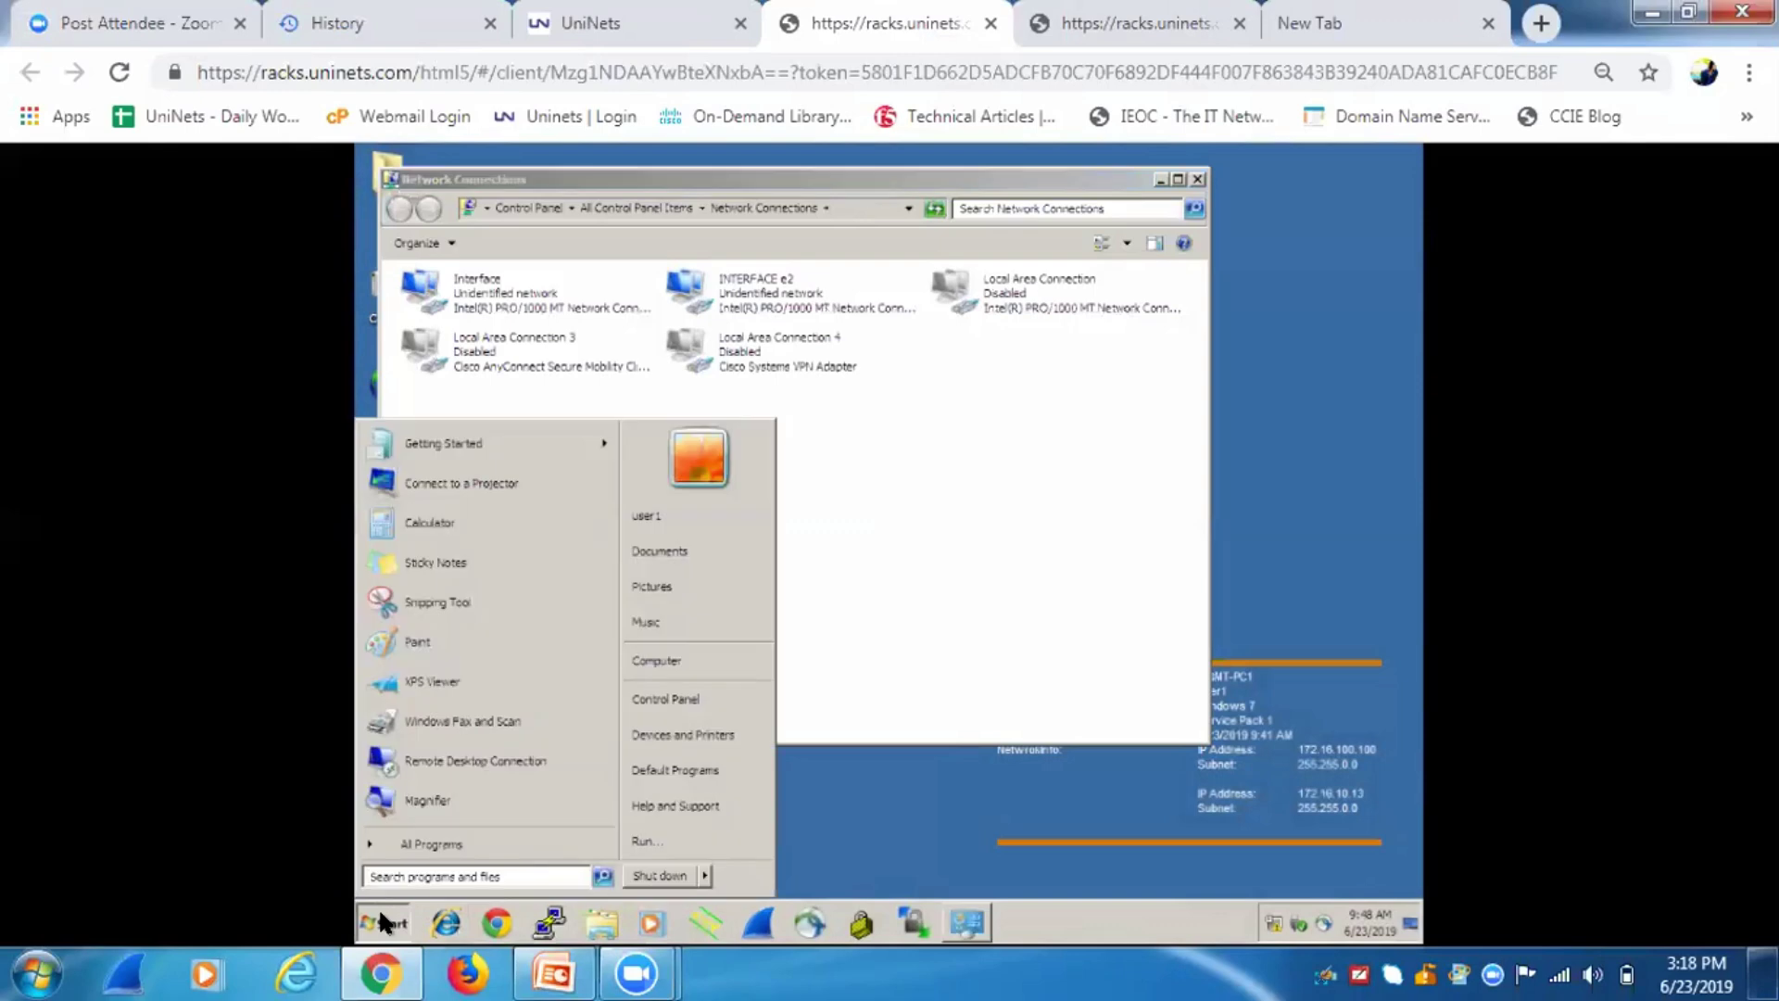
{"action": "type", "text": "cmd"}
{"action": "key", "text": "Return"}
{"action": "type", "text": "ping 172.16.10."}
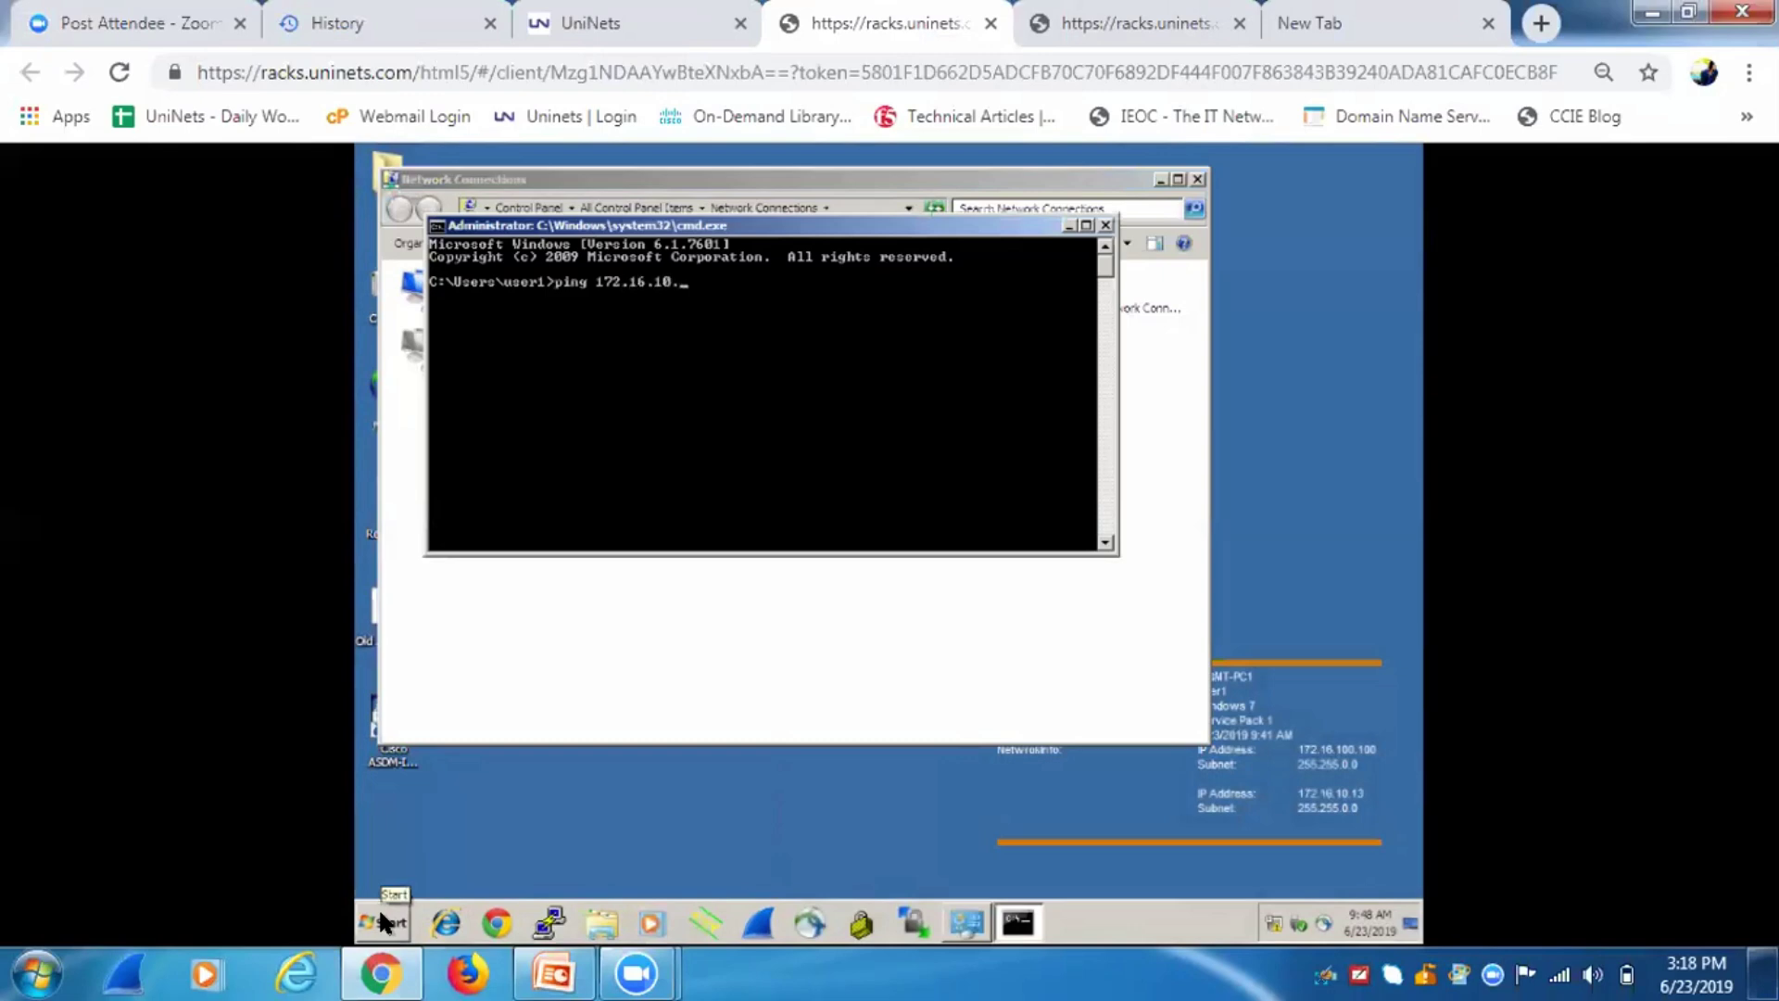
{"action": "type", "text": "10"}
{"action": "key", "text": "Return"}
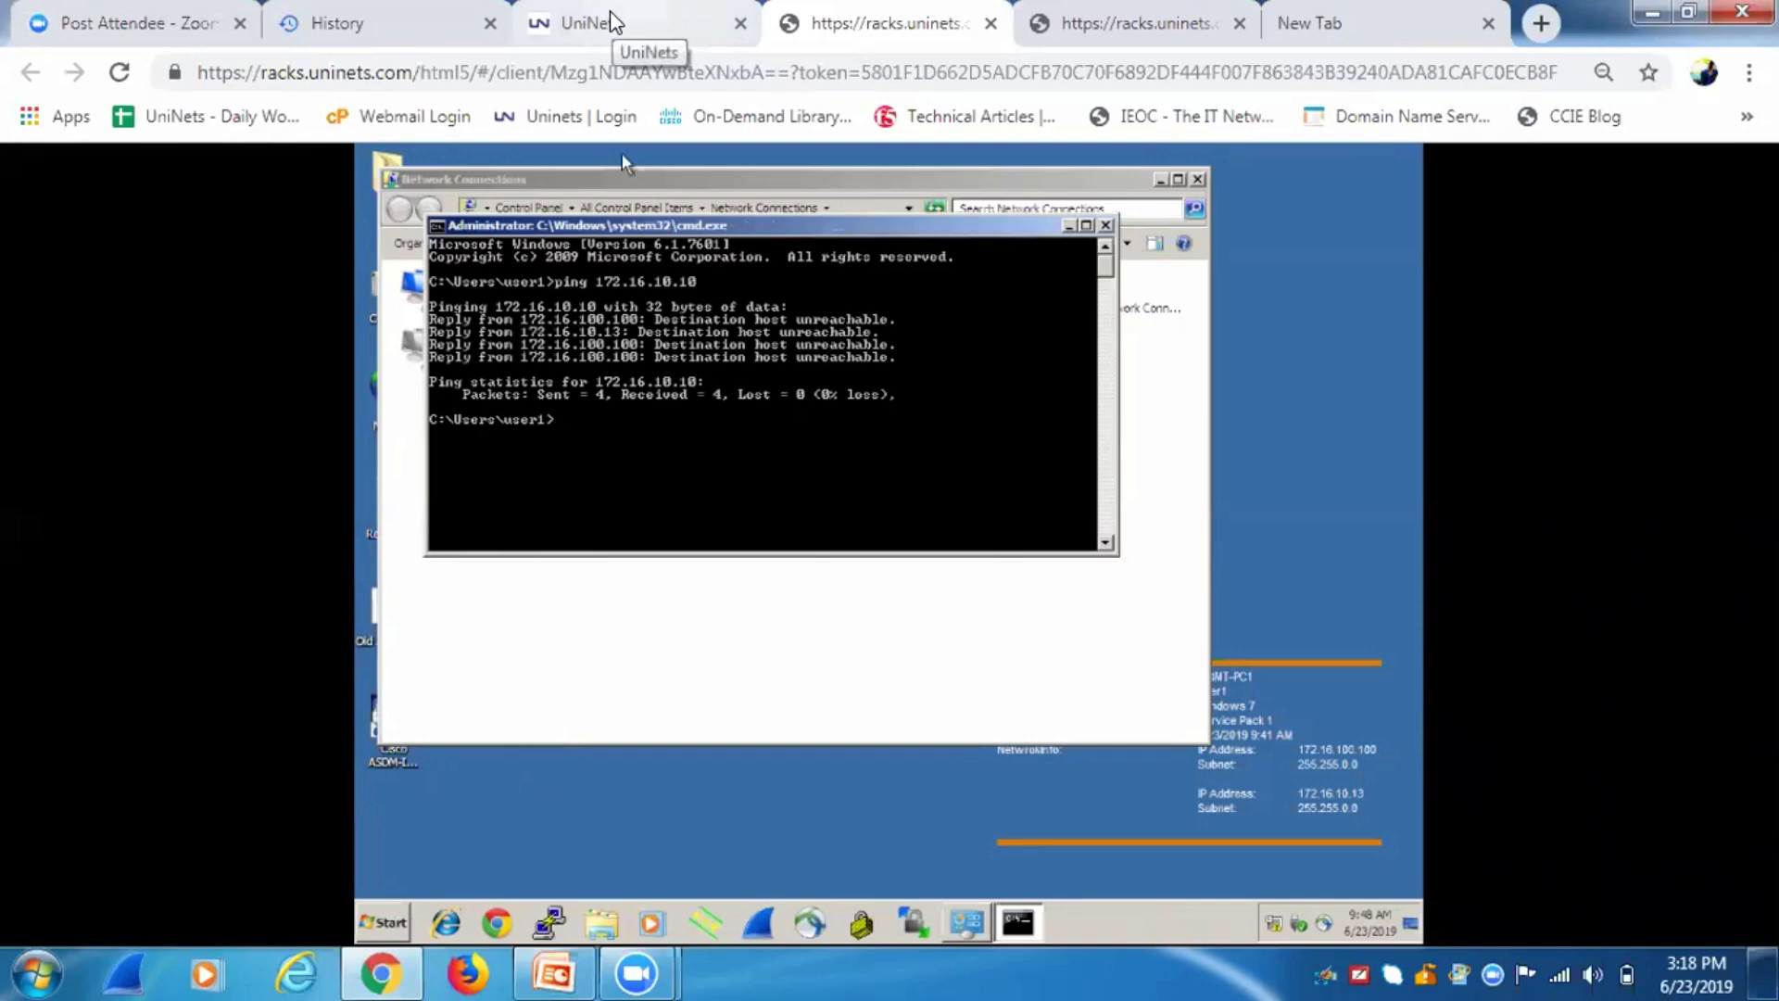
Move from the topology through the workstation session to the switch console.
{"action": "left_click", "coordinate": [609, 22]}
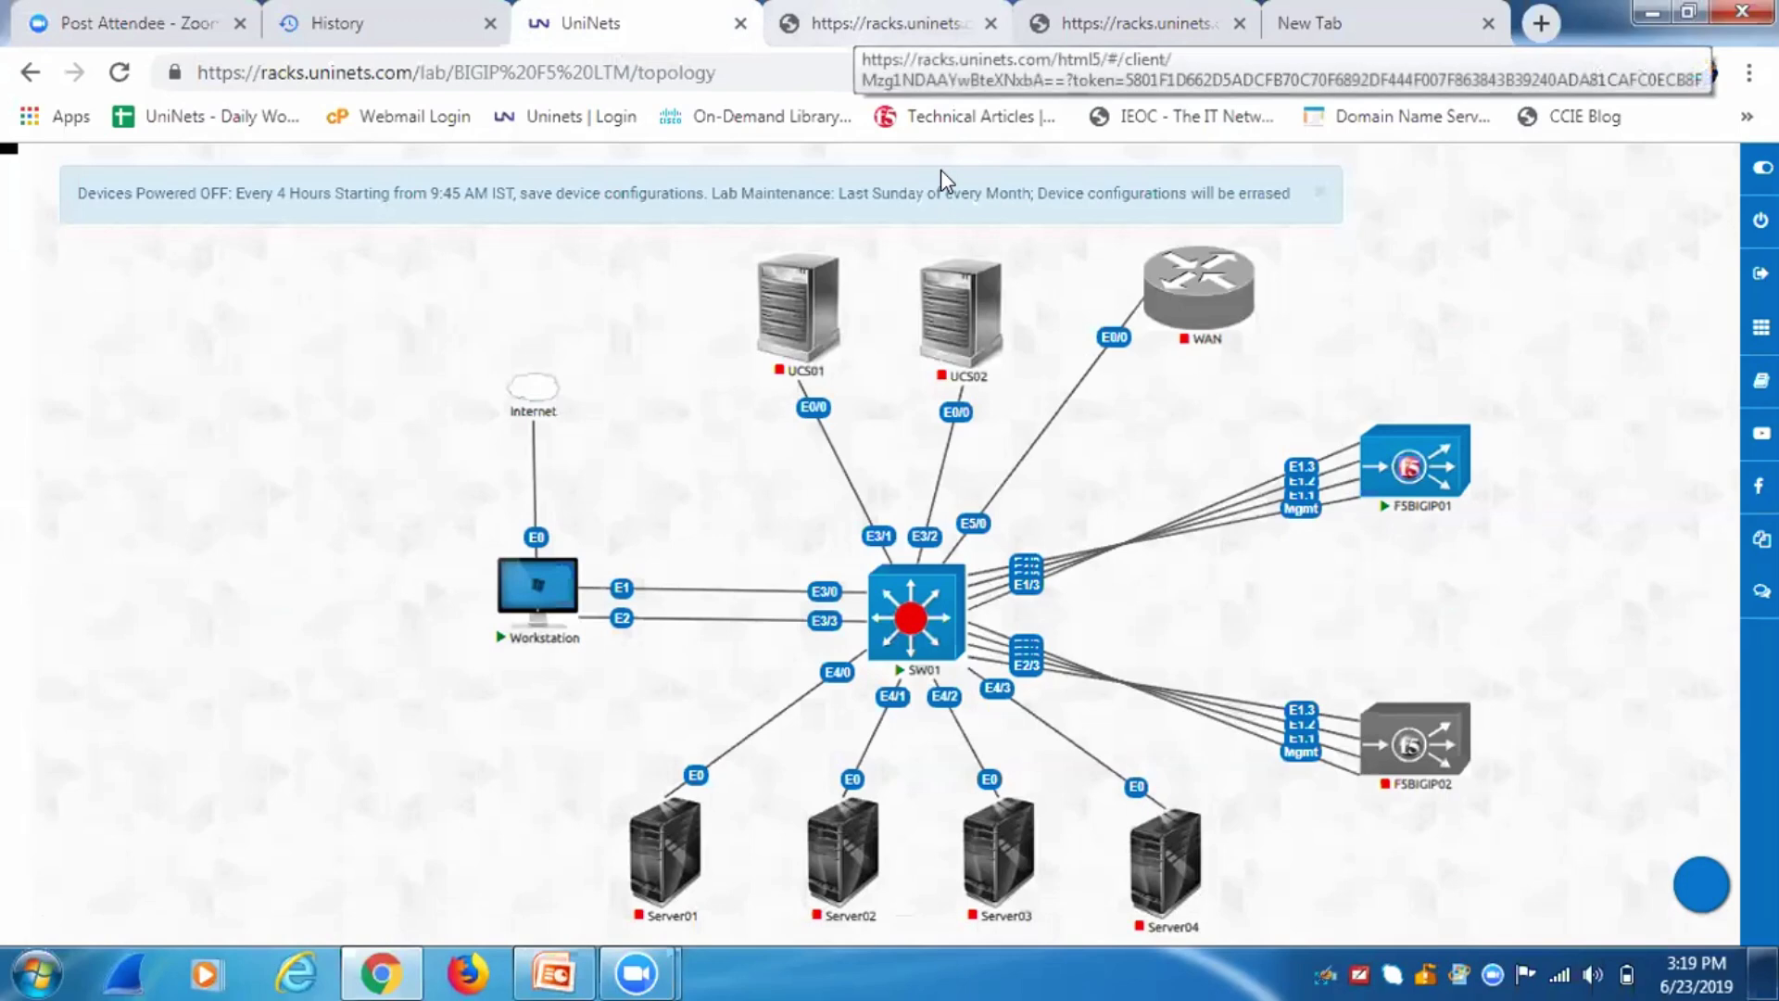
{"action": "key", "text": "ctrl+Tab"}
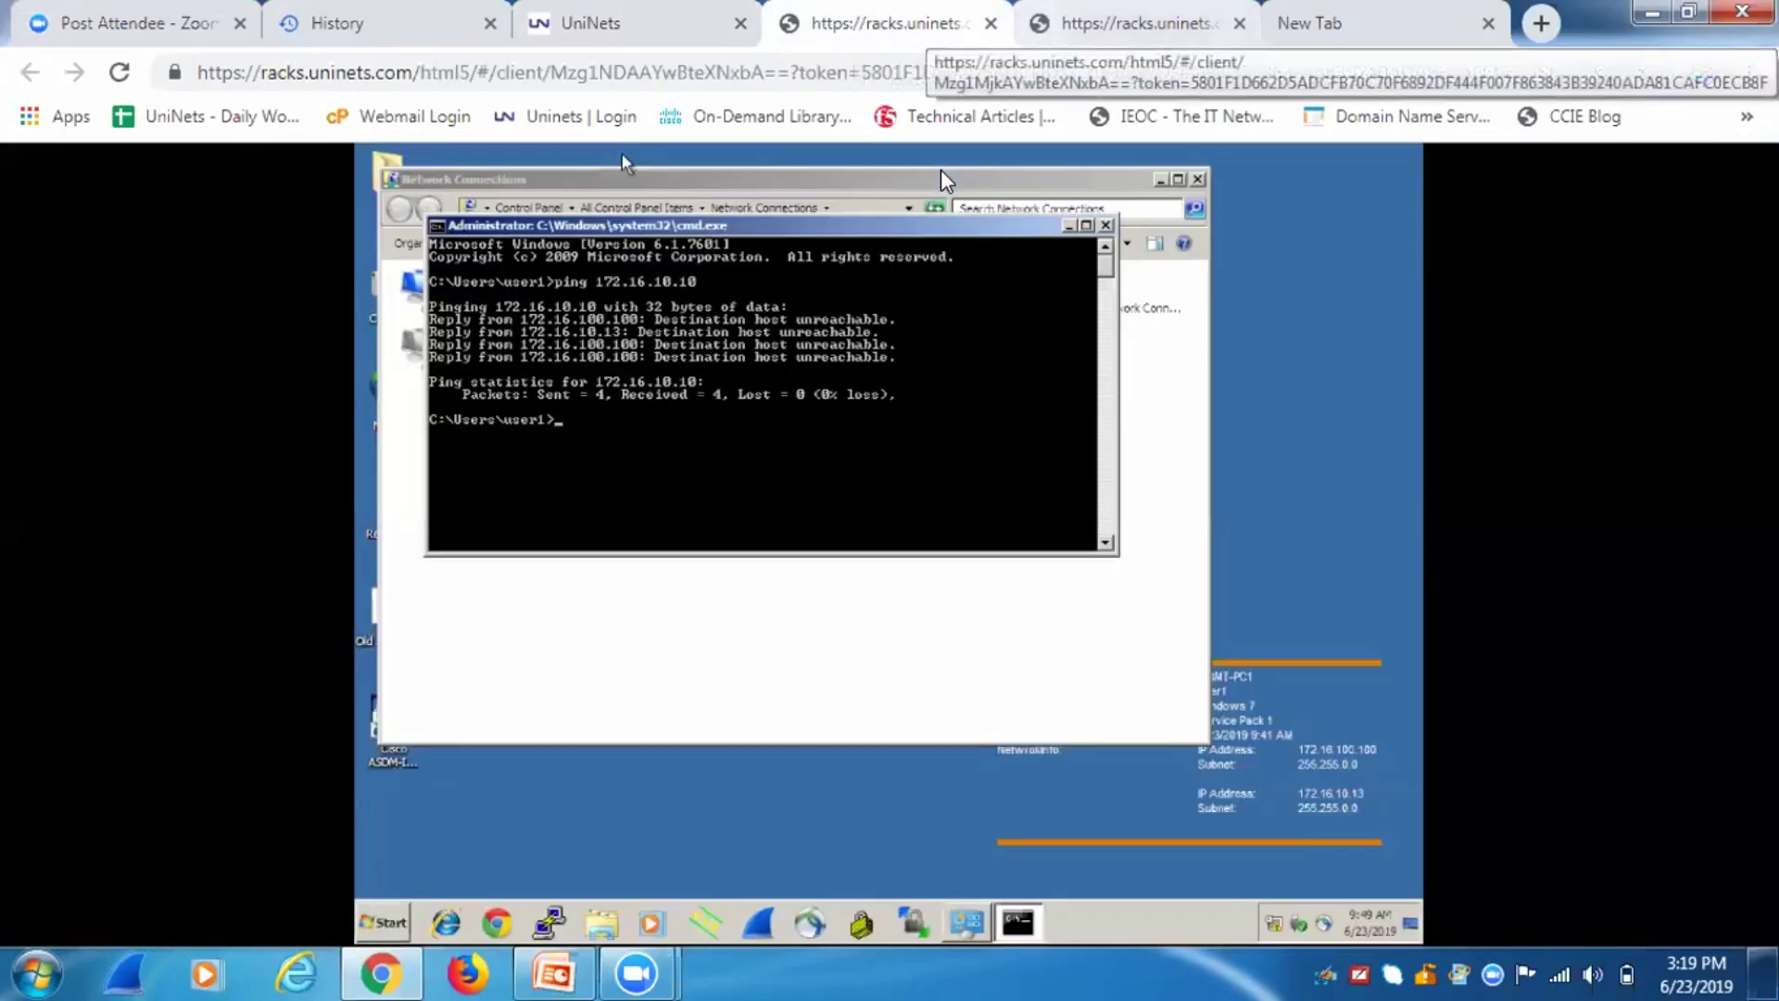
{"action": "key", "text": "ctrl+Tab"}
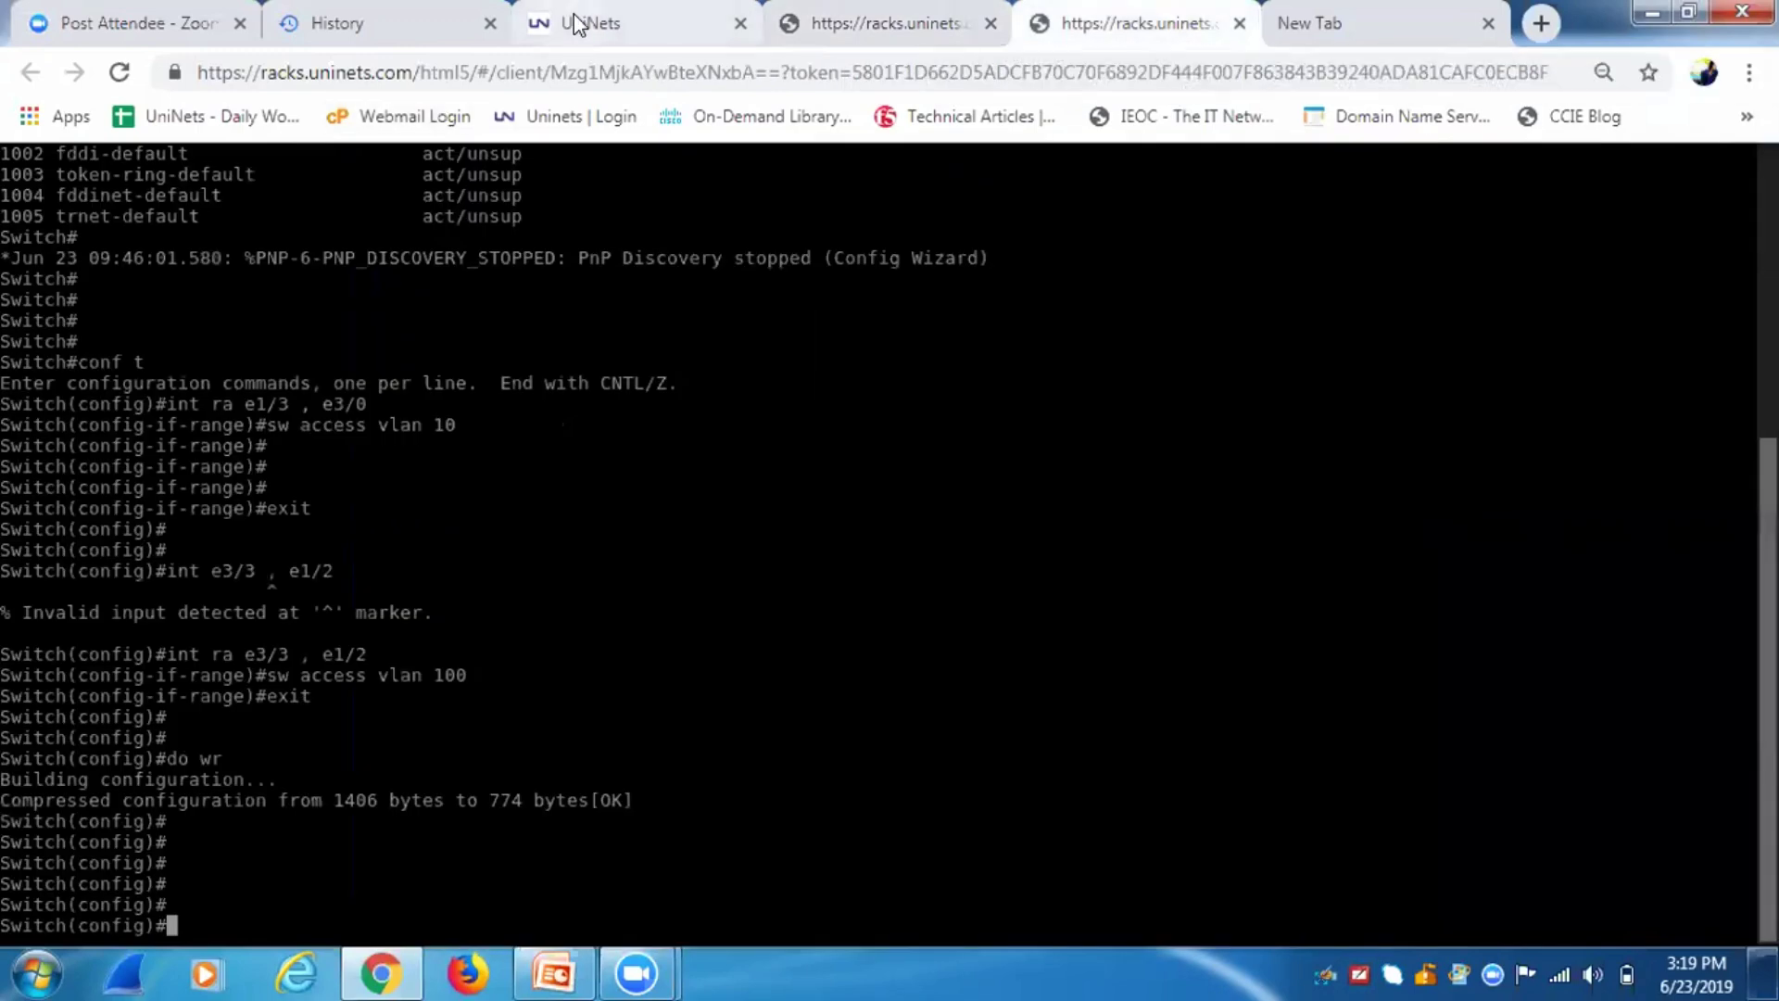
Open the F5BIGIP01 console and log in as root.
{"action": "left_click", "coordinate": [575, 20]}
{"action": "left_click", "coordinate": [1415, 472]}
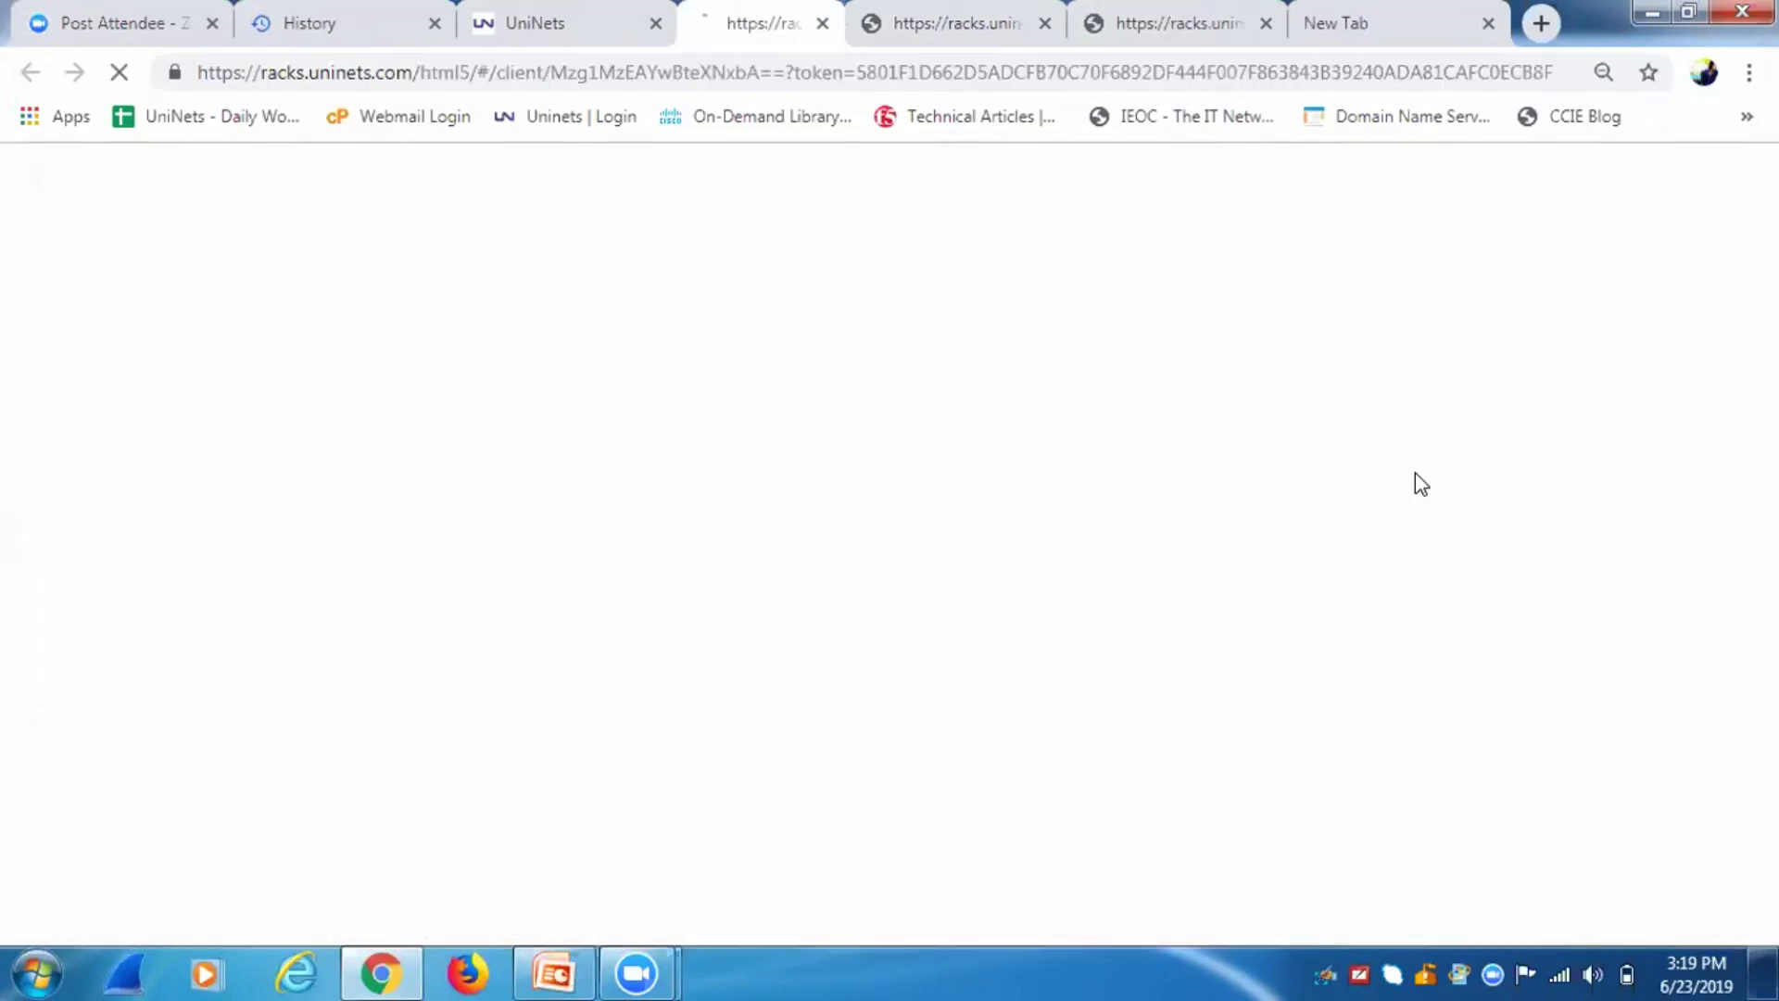
{"action": "key", "text": "Return"}
{"action": "key", "text": "Return"}
{"action": "key", "text": "Return"}
{"action": "key", "text": "Return"}
{"action": "key", "text": "Return"}
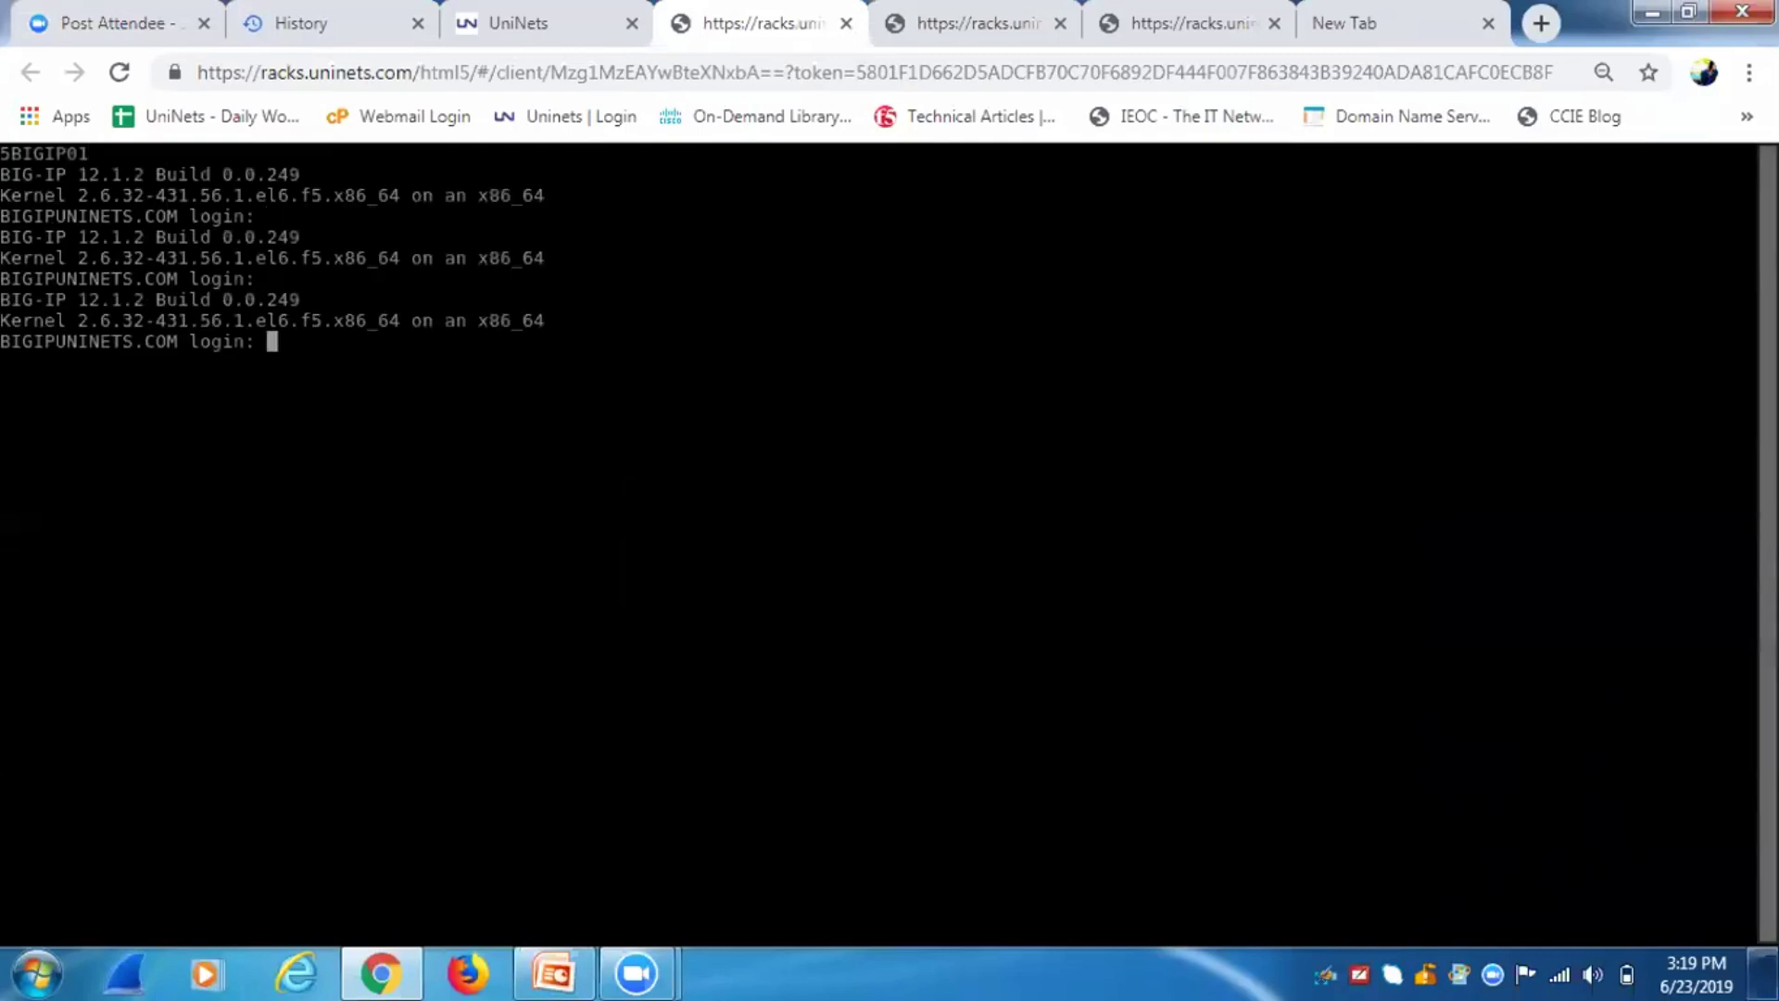
{"action": "type", "text": "root"}
{"action": "key", "text": "Return"}
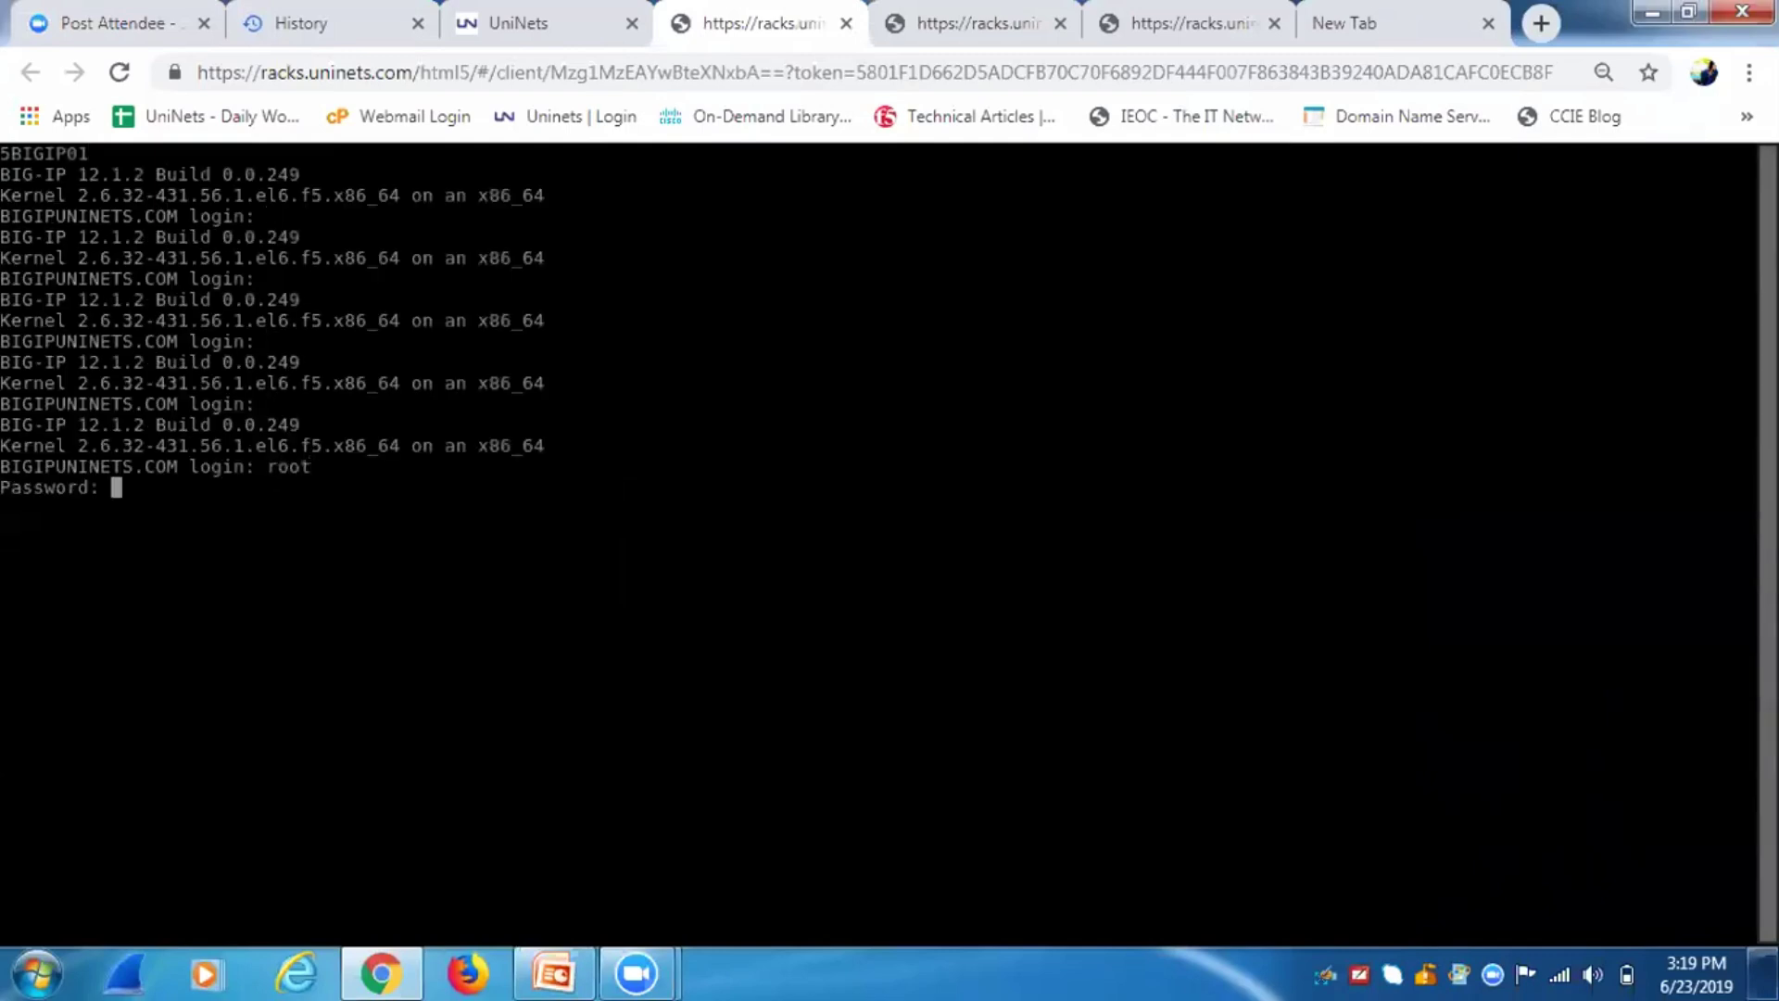
{"action": "key", "text": "Return"}
{"action": "type", "text": "root"}
{"action": "key", "text": "Return"}
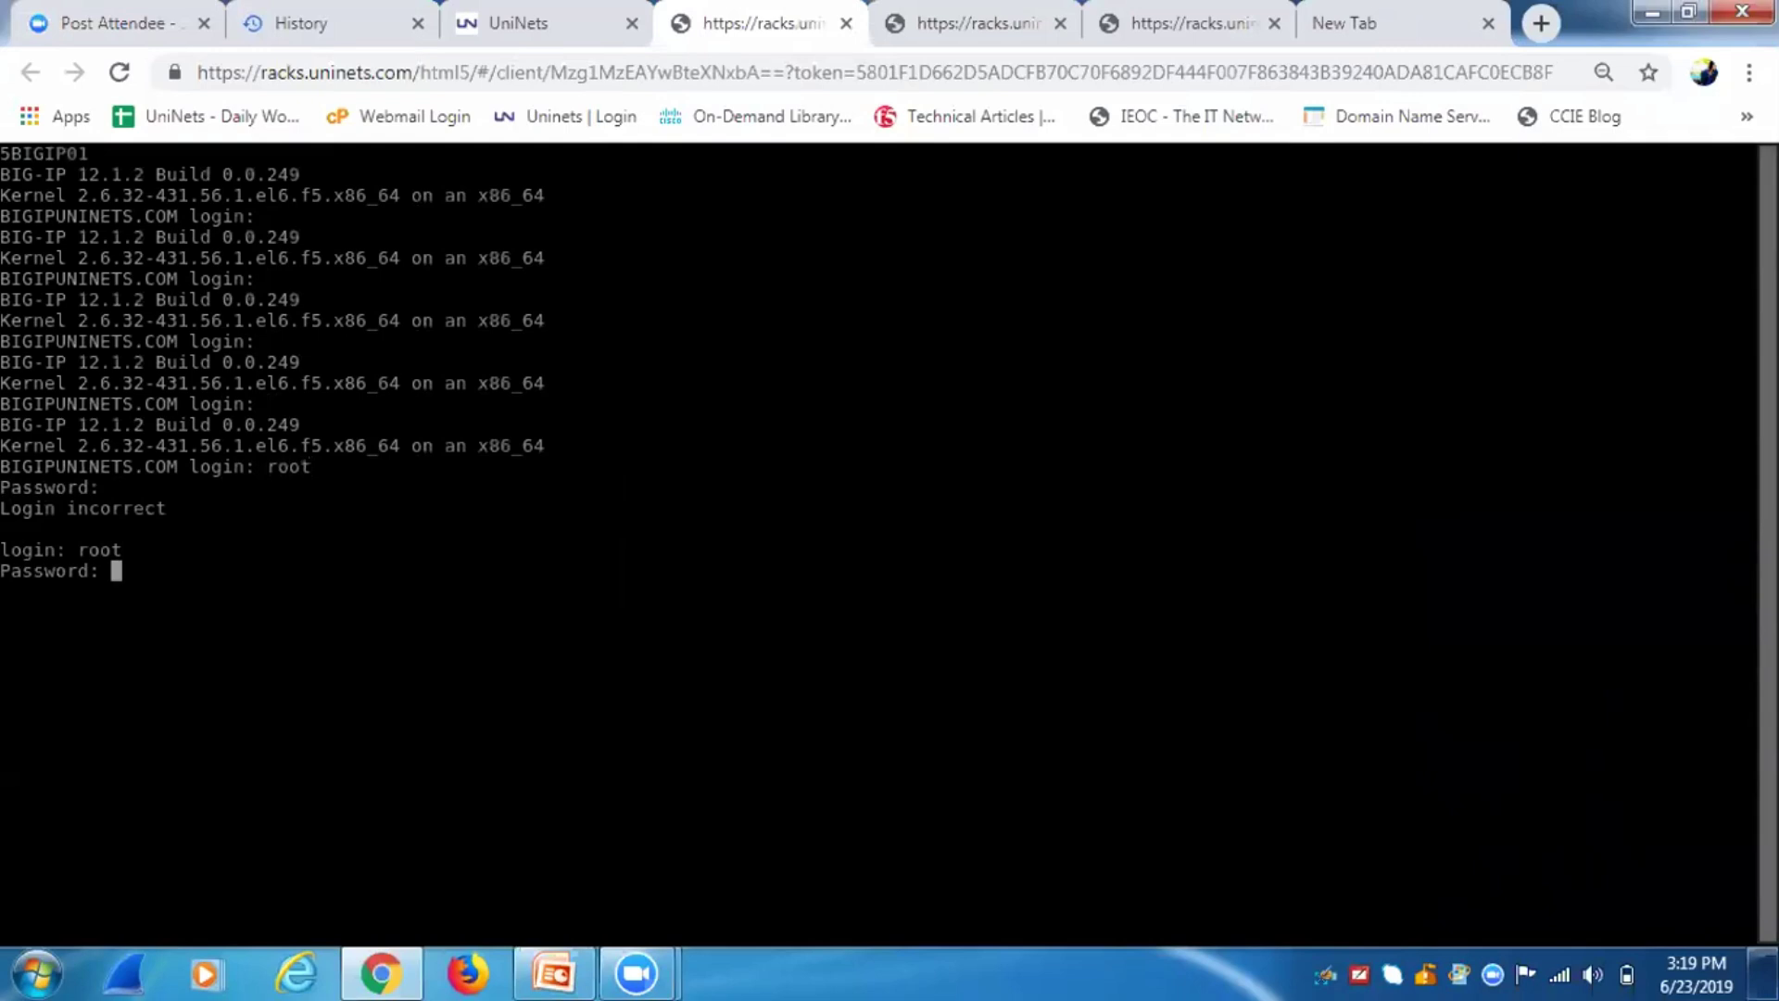
{"action": "key", "text": "Return"}
{"action": "key", "text": "Return"}
{"action": "key", "text": "Return"}
{"action": "key", "text": "Return"}
Run ifconfig eth0, showing address 172.16.10.10 with mask 255.255.255.0.
{"action": "type", "text": "IFCONFOIG"}
{"action": "key", "text": "BackSpace"}
{"action": "key", "text": "BackSpace"}
{"action": "key", "text": "BackSpace"}
{"action": "key", "text": "BackSpace"}
{"action": "key", "text": "BackSpace"}
{"action": "key", "text": "BackSpace"}
{"action": "key", "text": "BackSpace"}
{"action": "type", "text": "CO"}
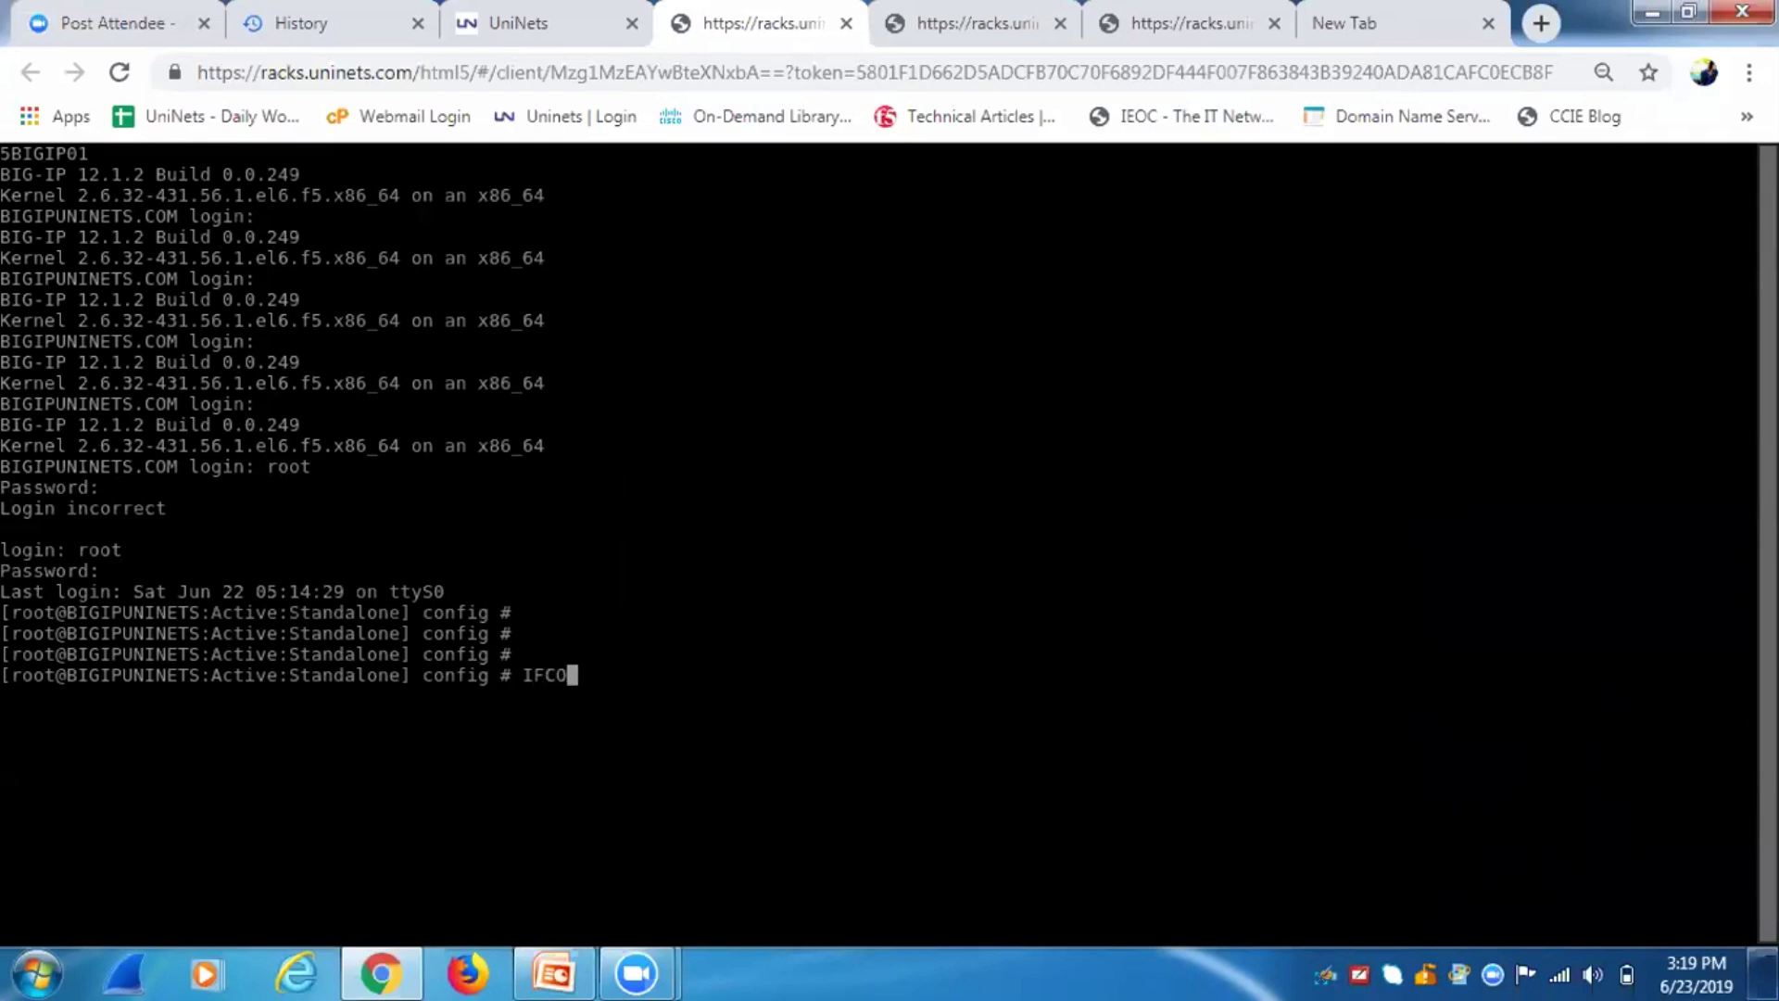
{"action": "type", "text": "NFIG ETH0"}
{"action": "key", "text": "Return"}
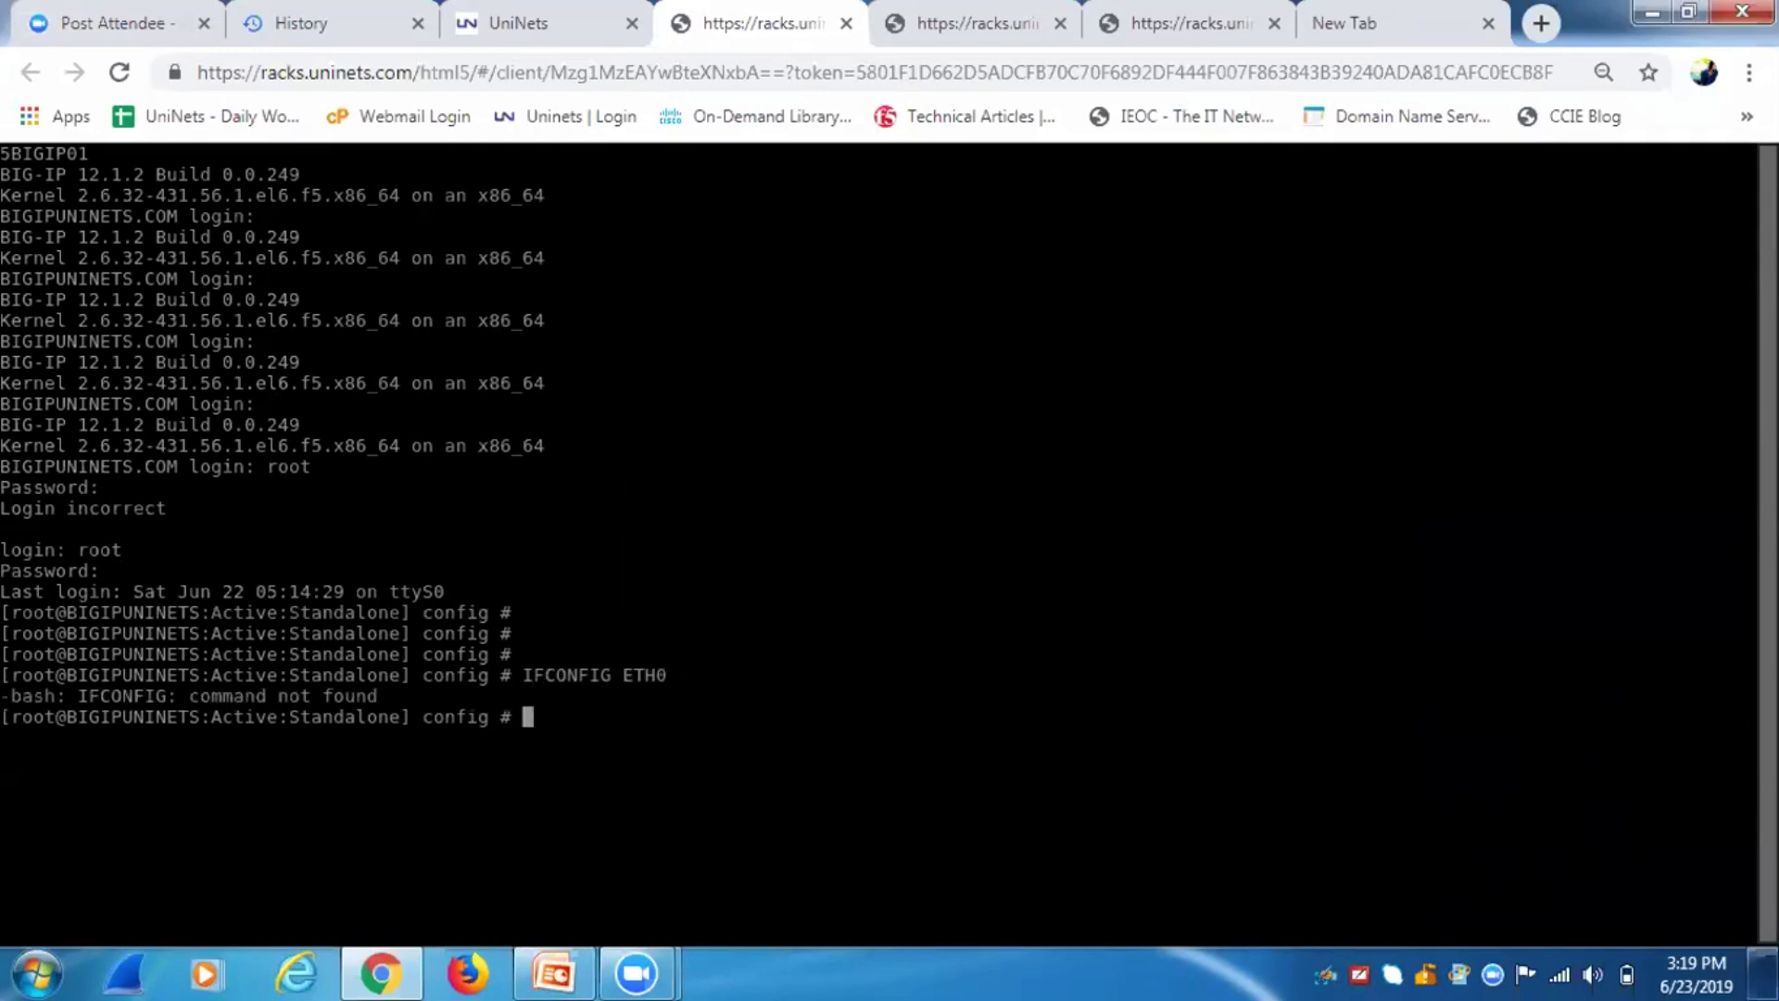
{"action": "type", "text": "ifconfig eth0"}
{"action": "key", "text": "Return"}
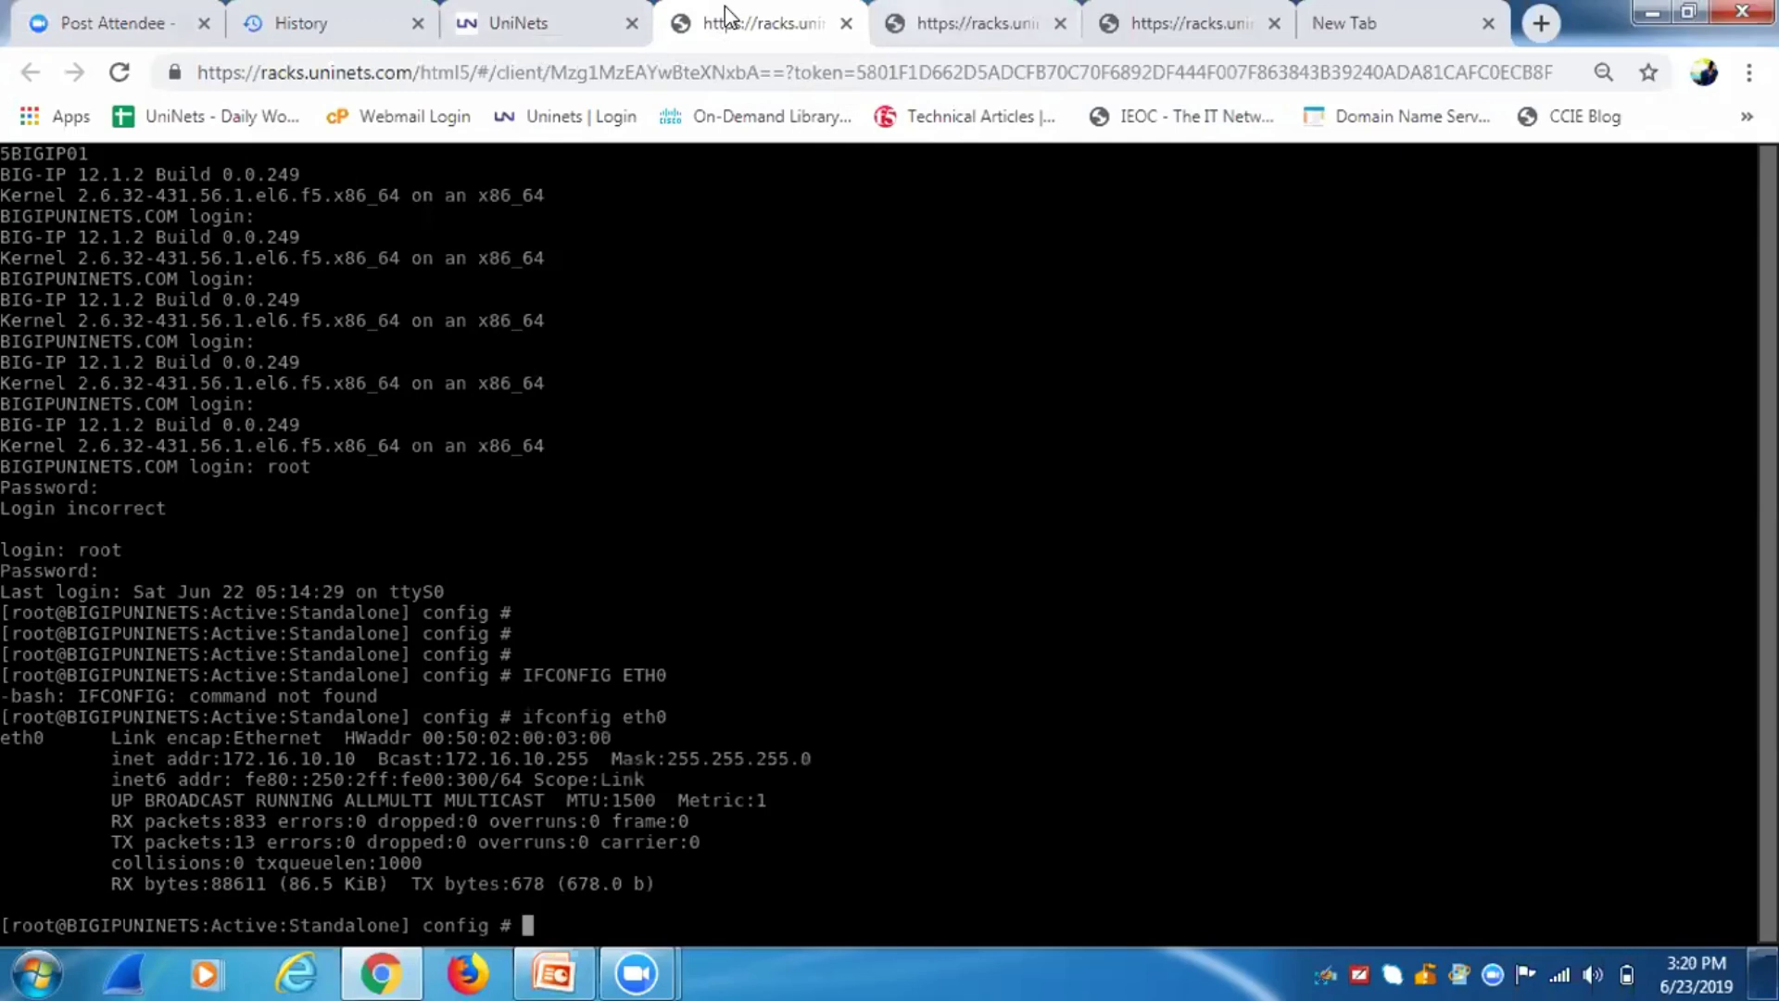
Show the switch MAC address table (25 entries in VLANs 1, 10, 100), then view the BIG-IP console.
{"action": "left_click", "coordinate": [969, 22]}
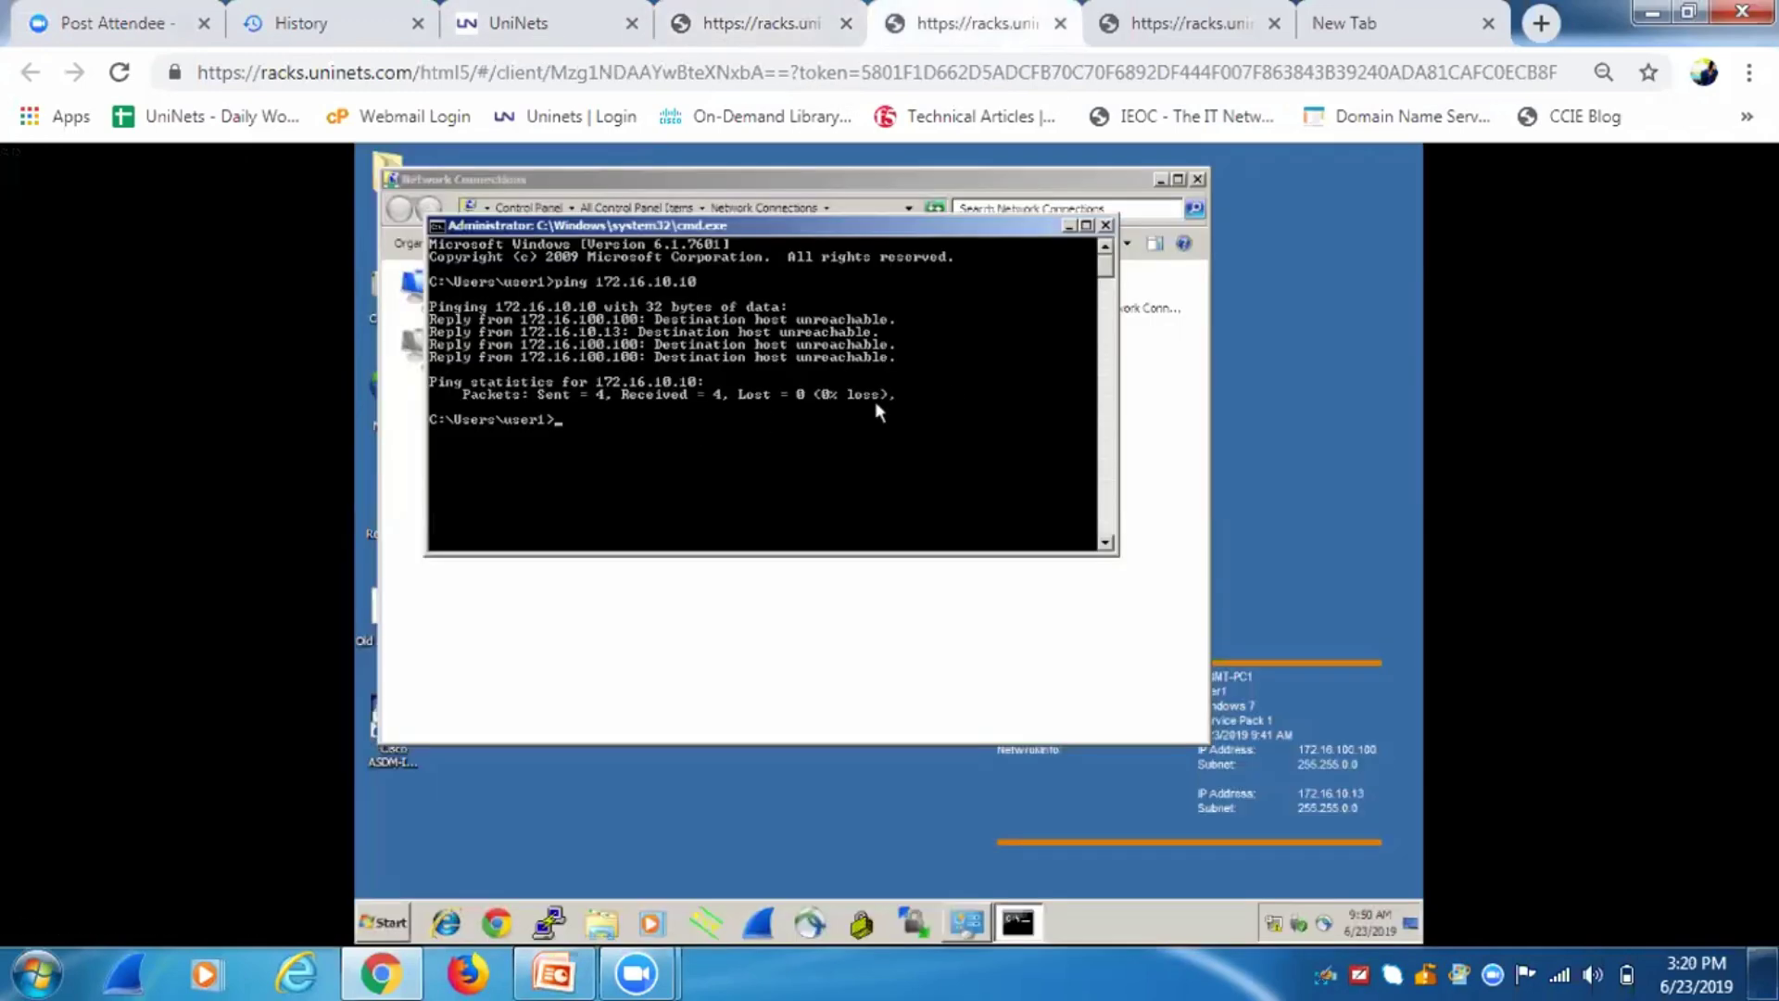
{"action": "left_click", "coordinate": [1187, 37]}
{"action": "type", "text": "do sh "}
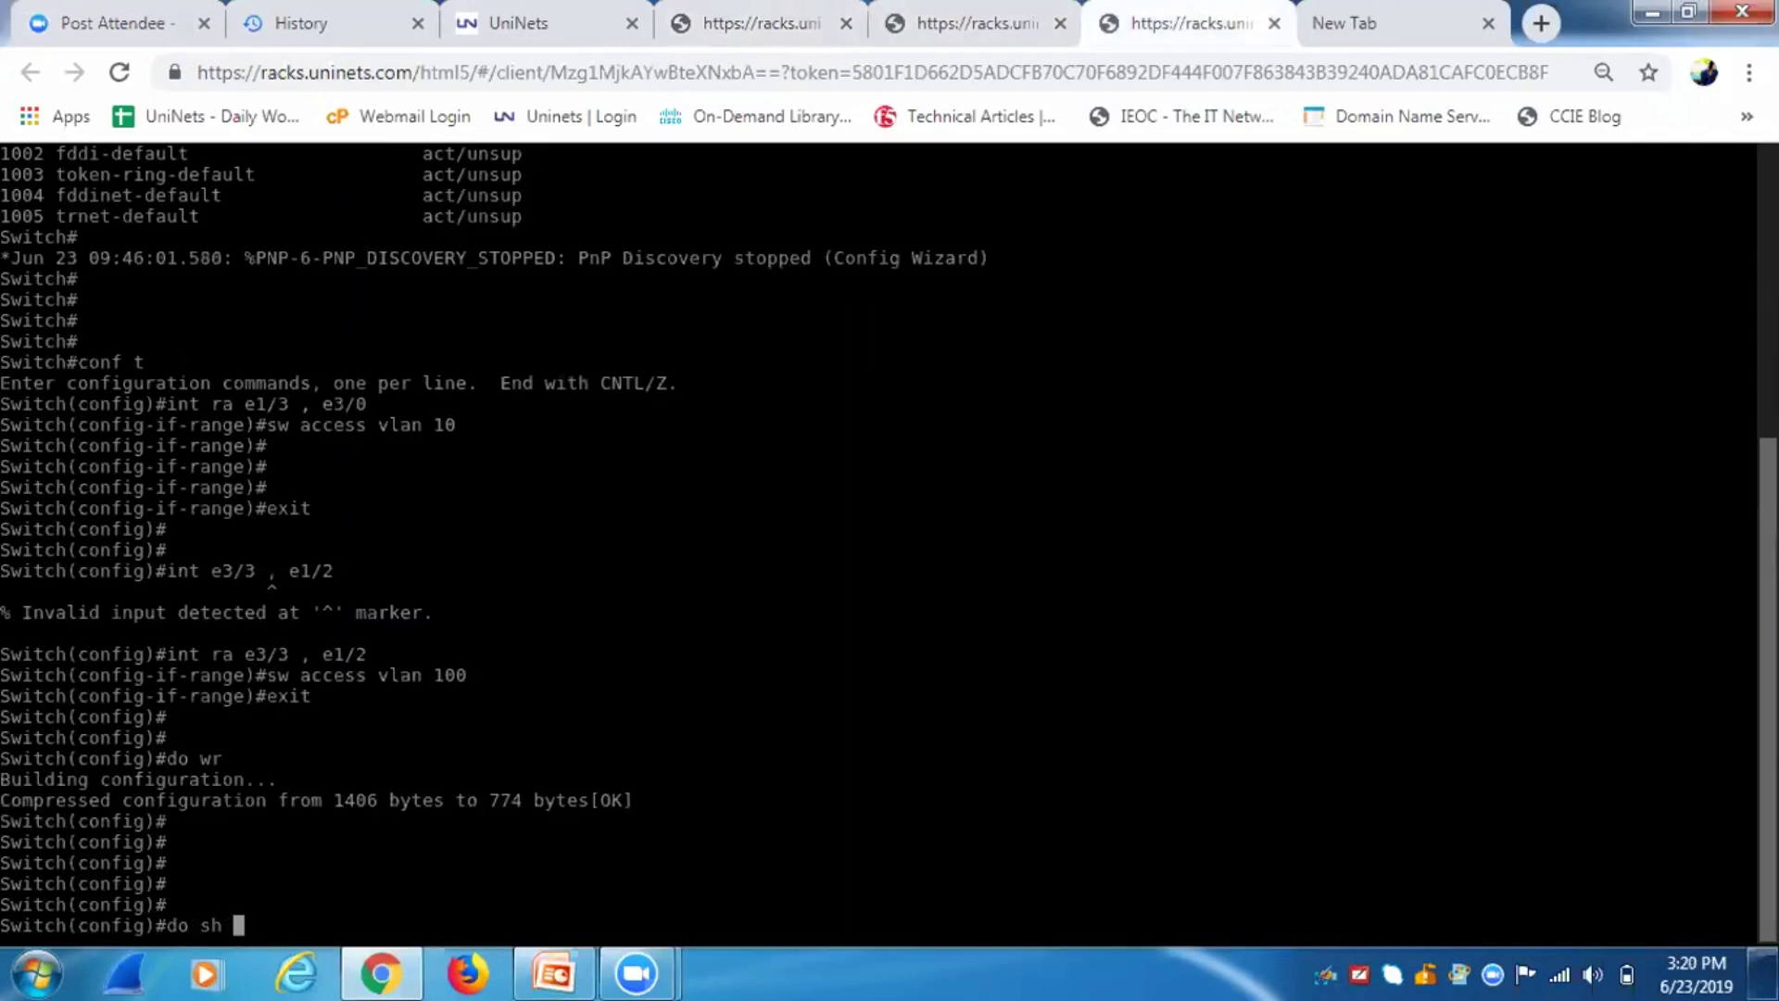
{"action": "type", "text": "mac"}
{"action": "key", "text": "Tab"}
{"action": "type", "text": "address"}
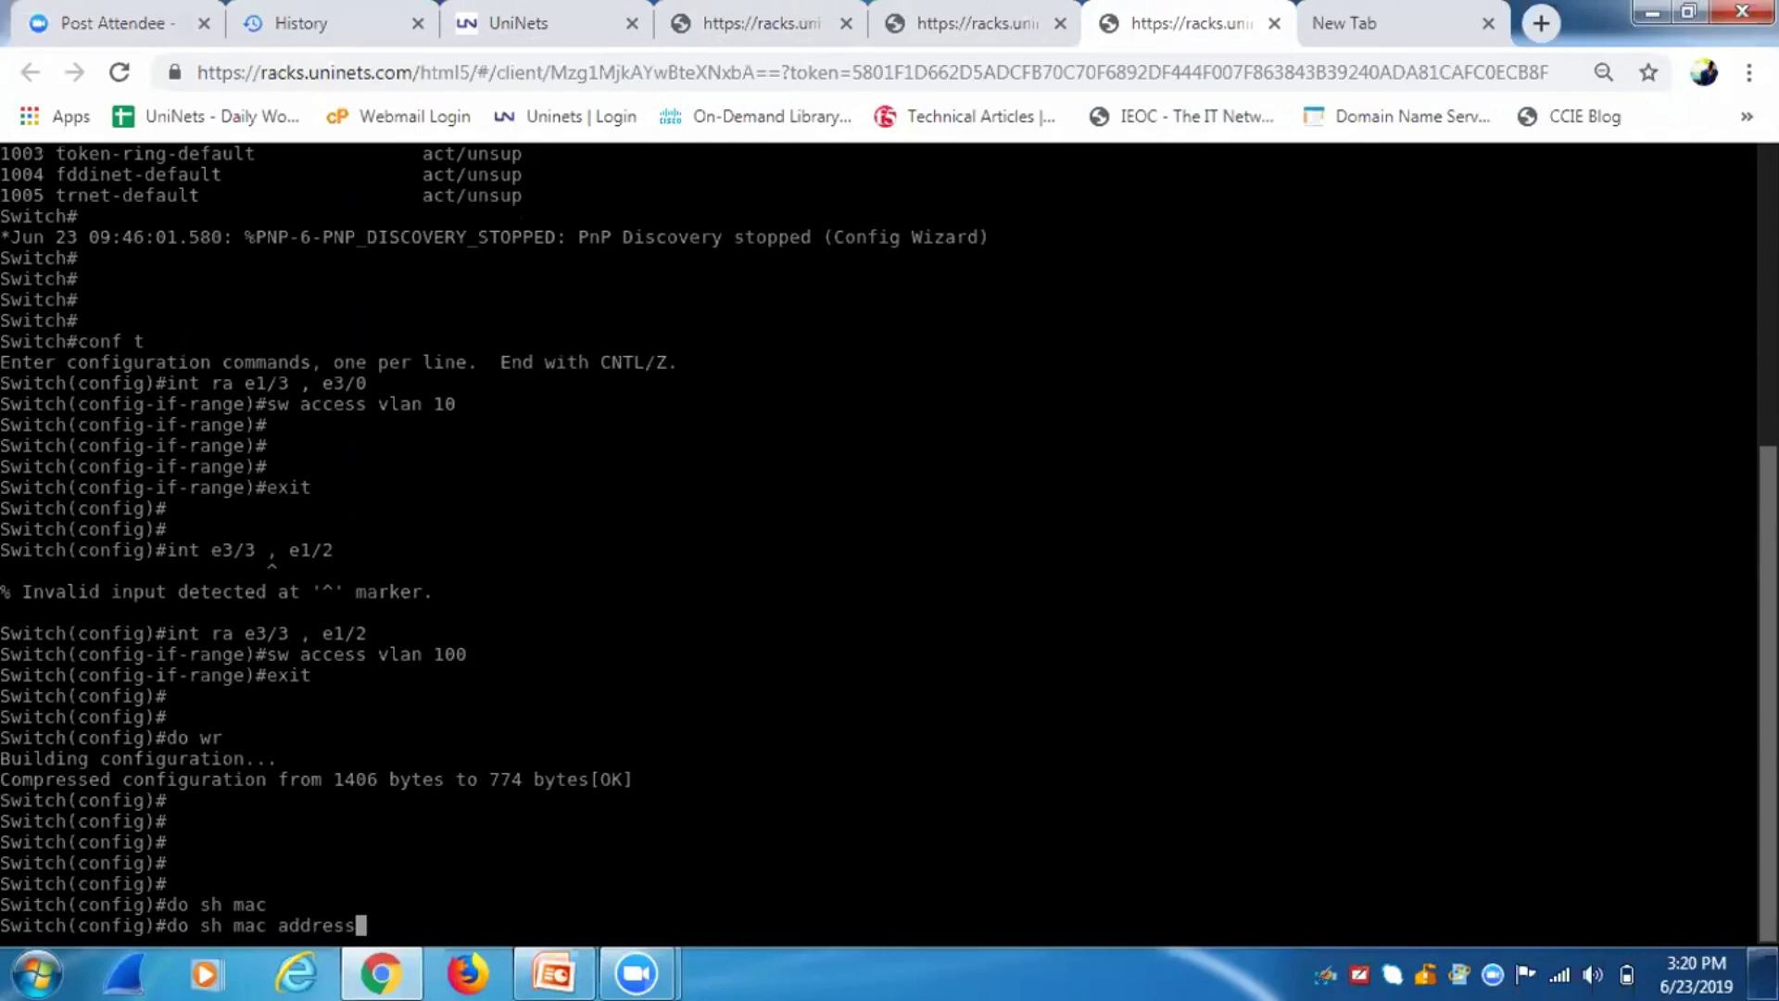
{"action": "key", "text": "Tab"}
{"action": "key", "text": "Return"}
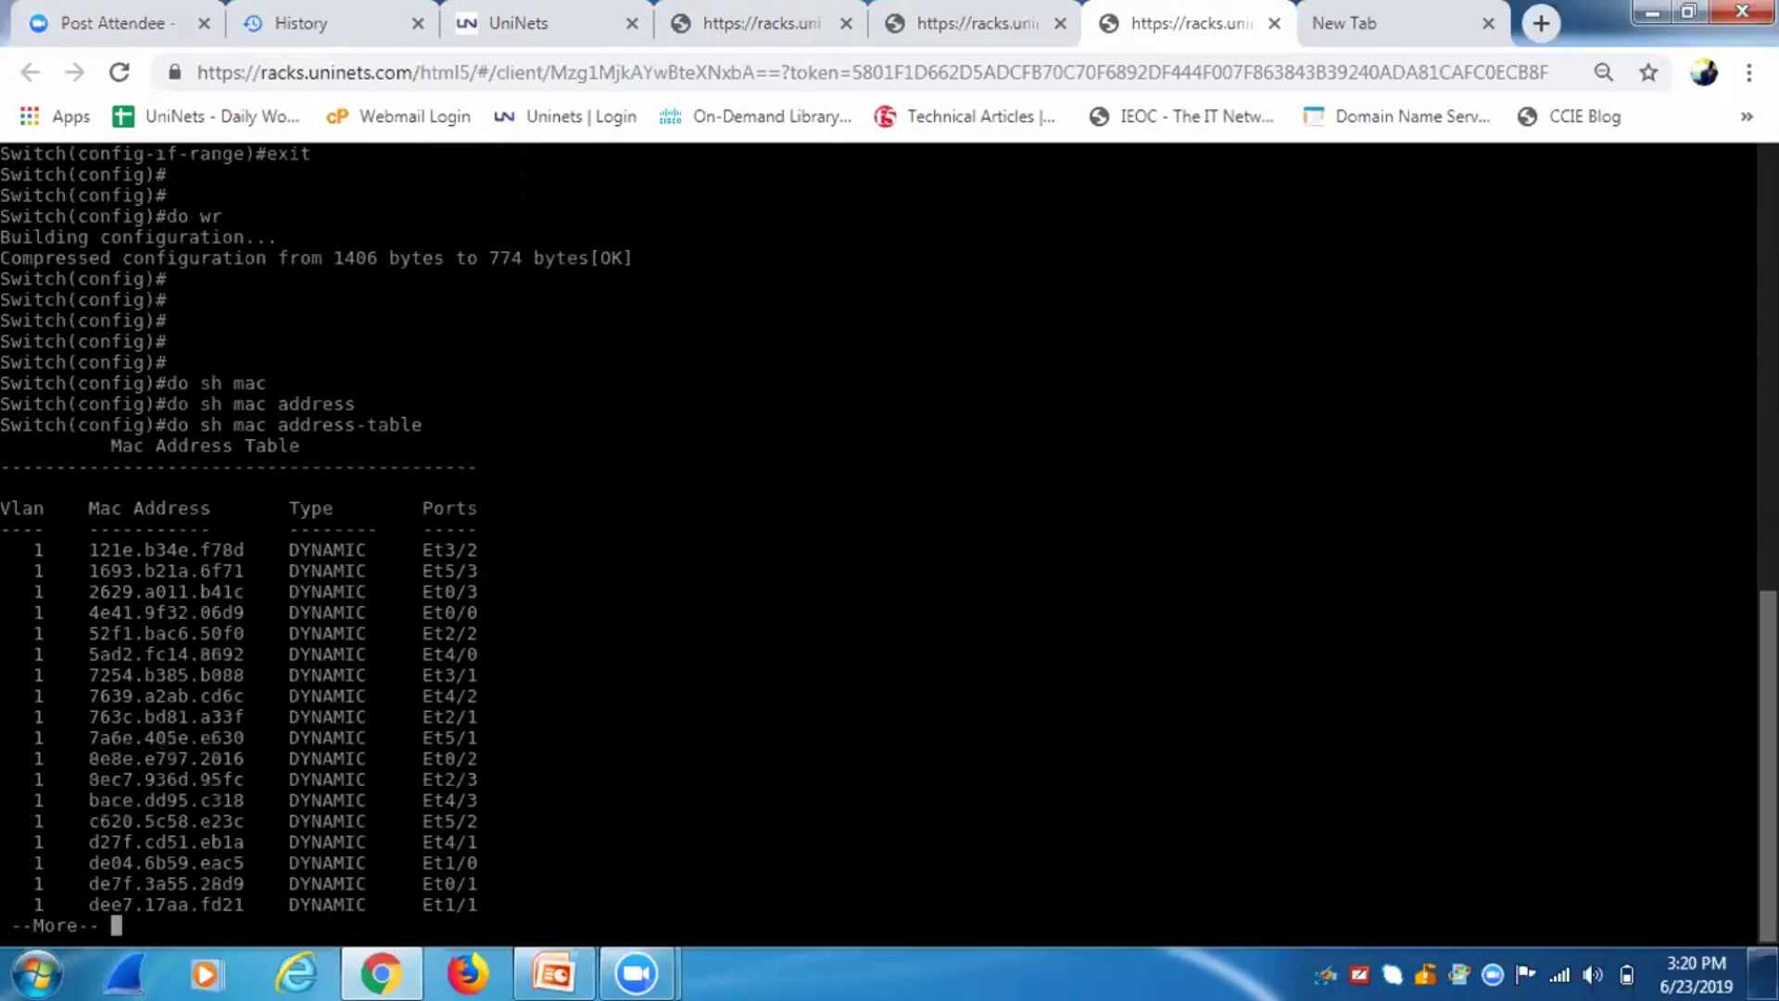
{"action": "key", "text": "space"}
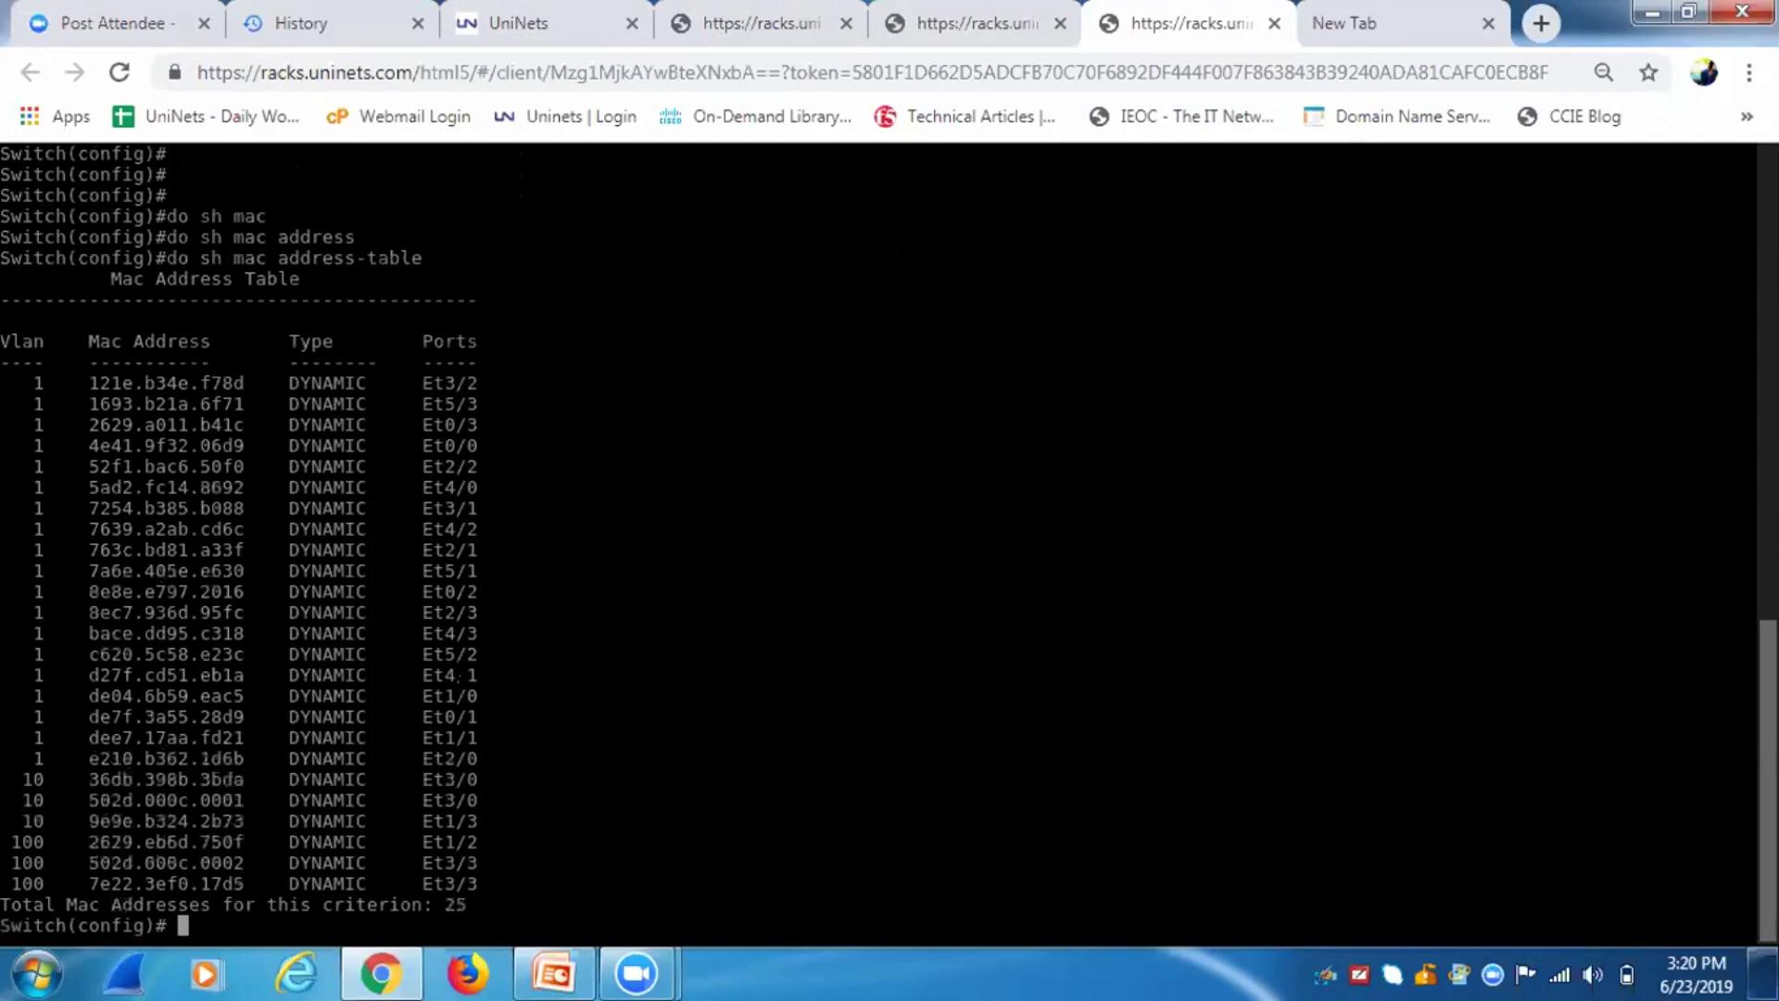
{"action": "left_click", "coordinate": [514, 11]}
{"action": "left_click", "coordinate": [762, 24]}
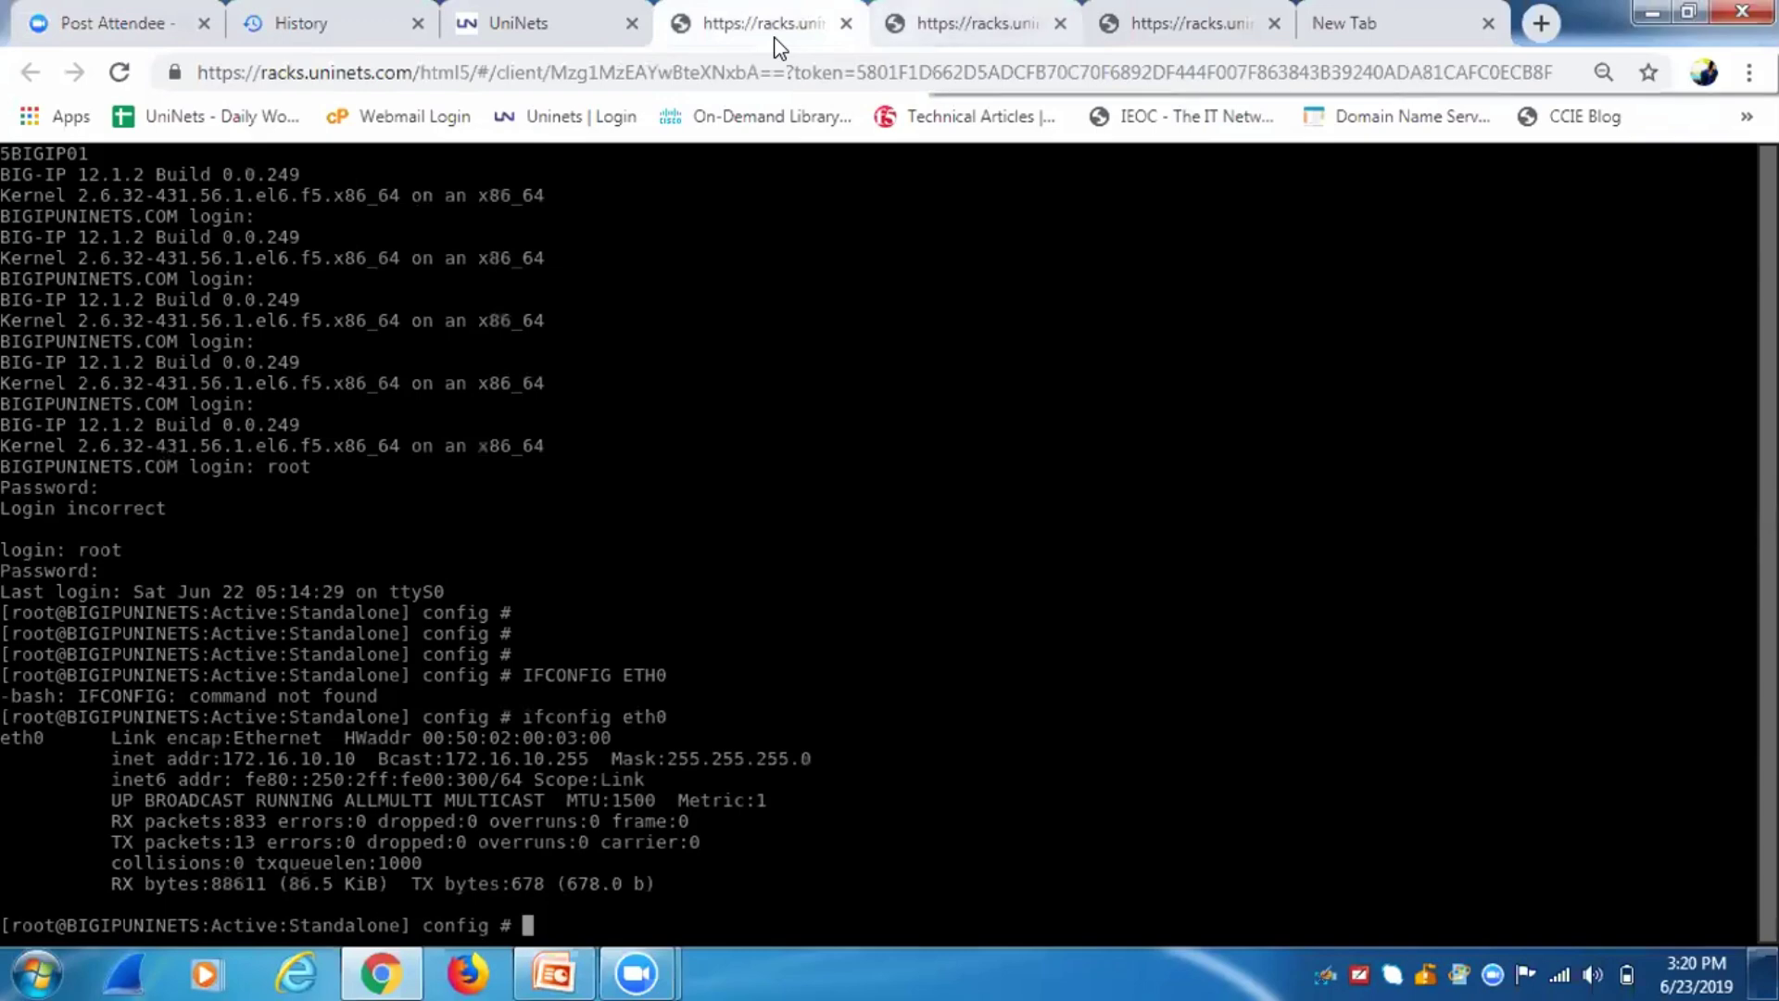
Review the switch MAC table, highlighting the de04.6b59.eac5 entry learned on Et1/0.
{"action": "left_click", "coordinate": [963, 26]}
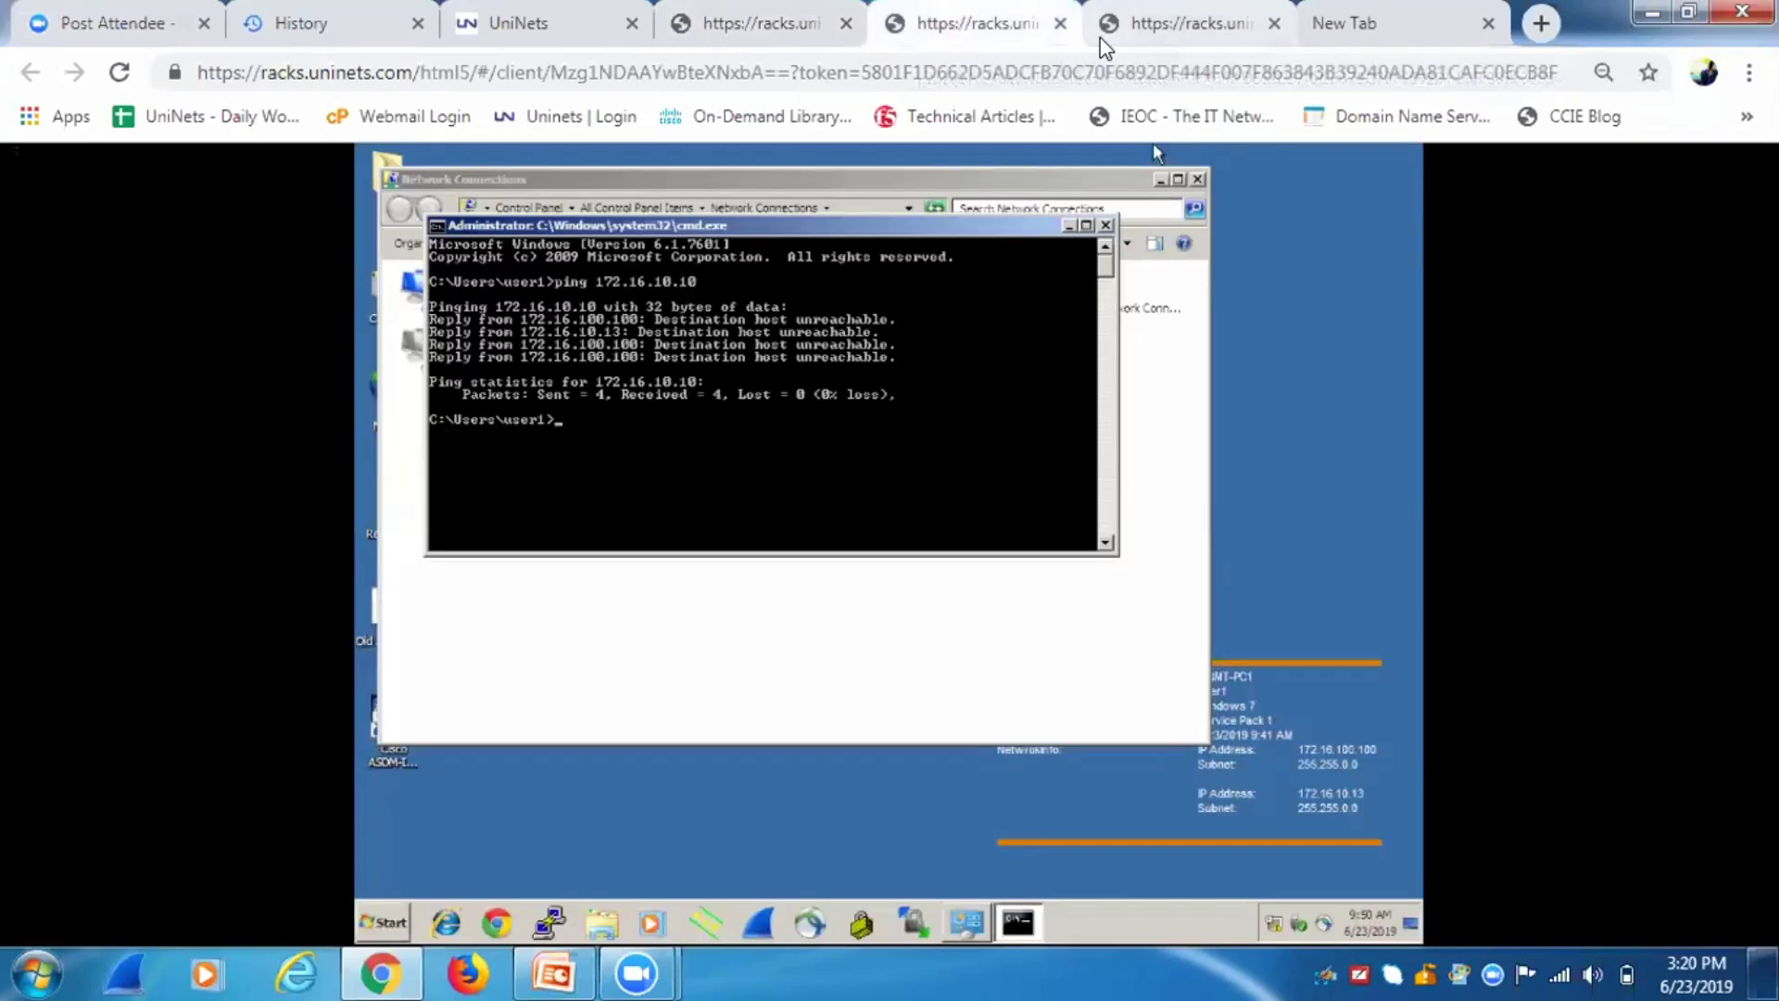
{"action": "left_click", "coordinate": [1099, 37]}
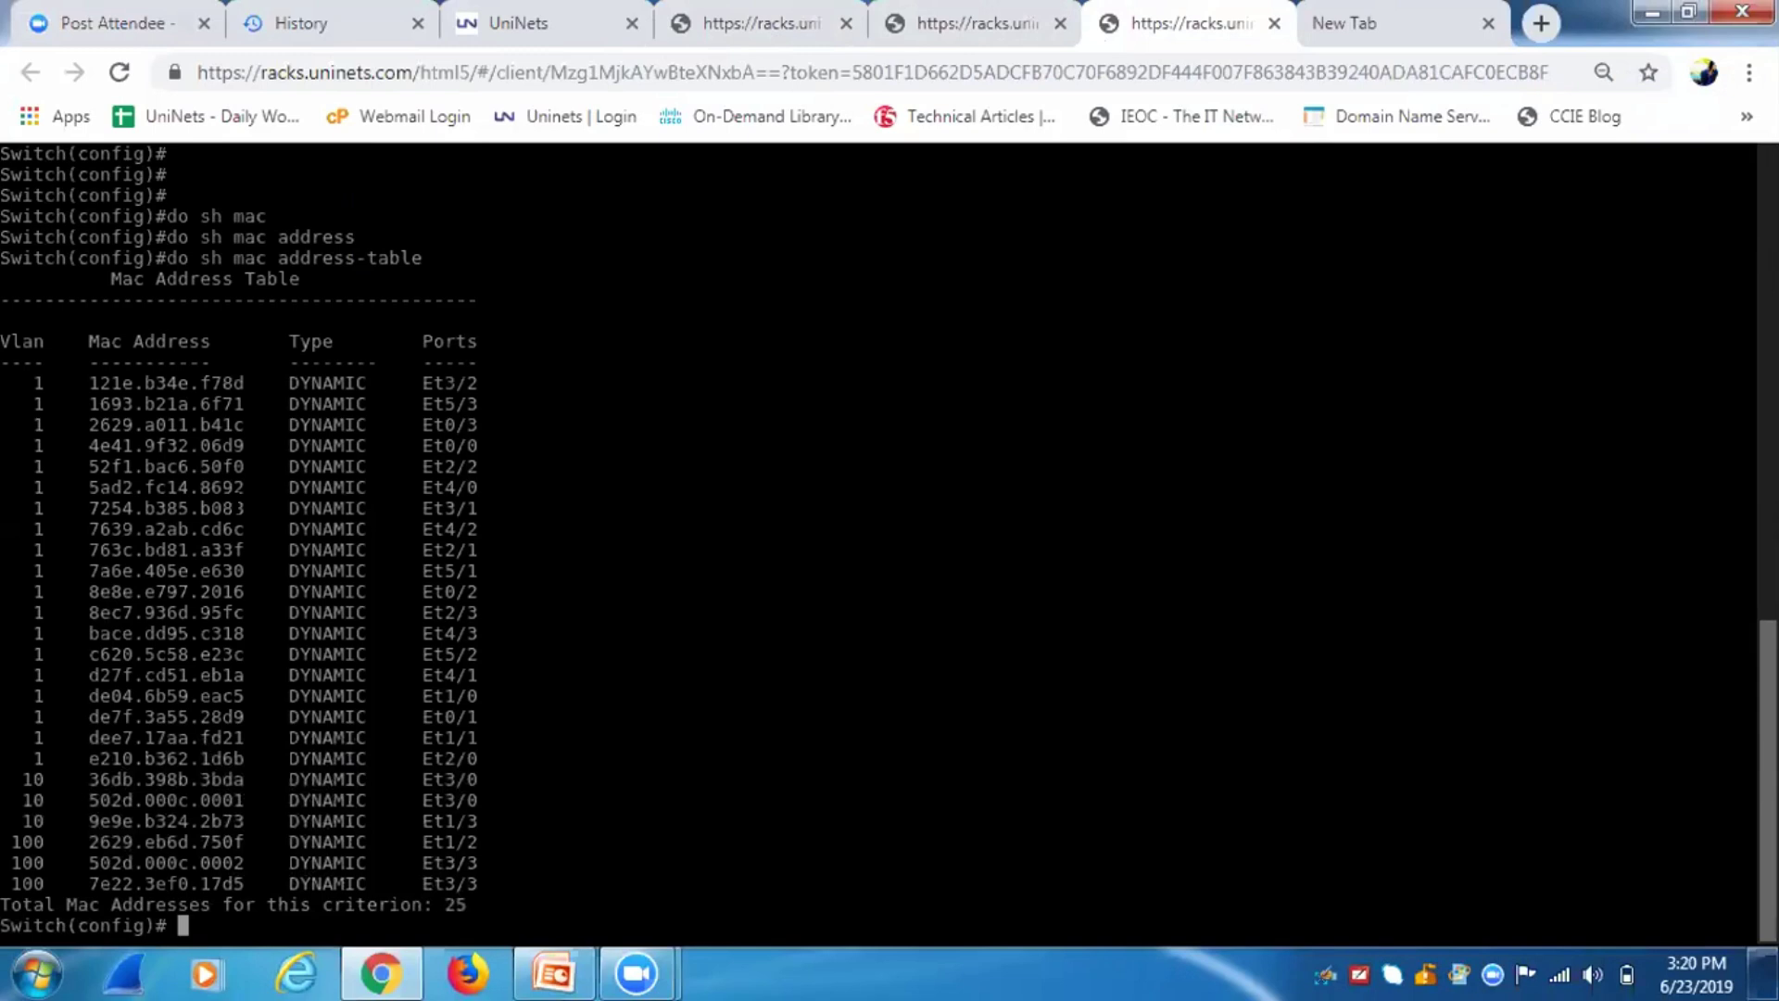
{"action": "left_click", "coordinate": [508, 16]}
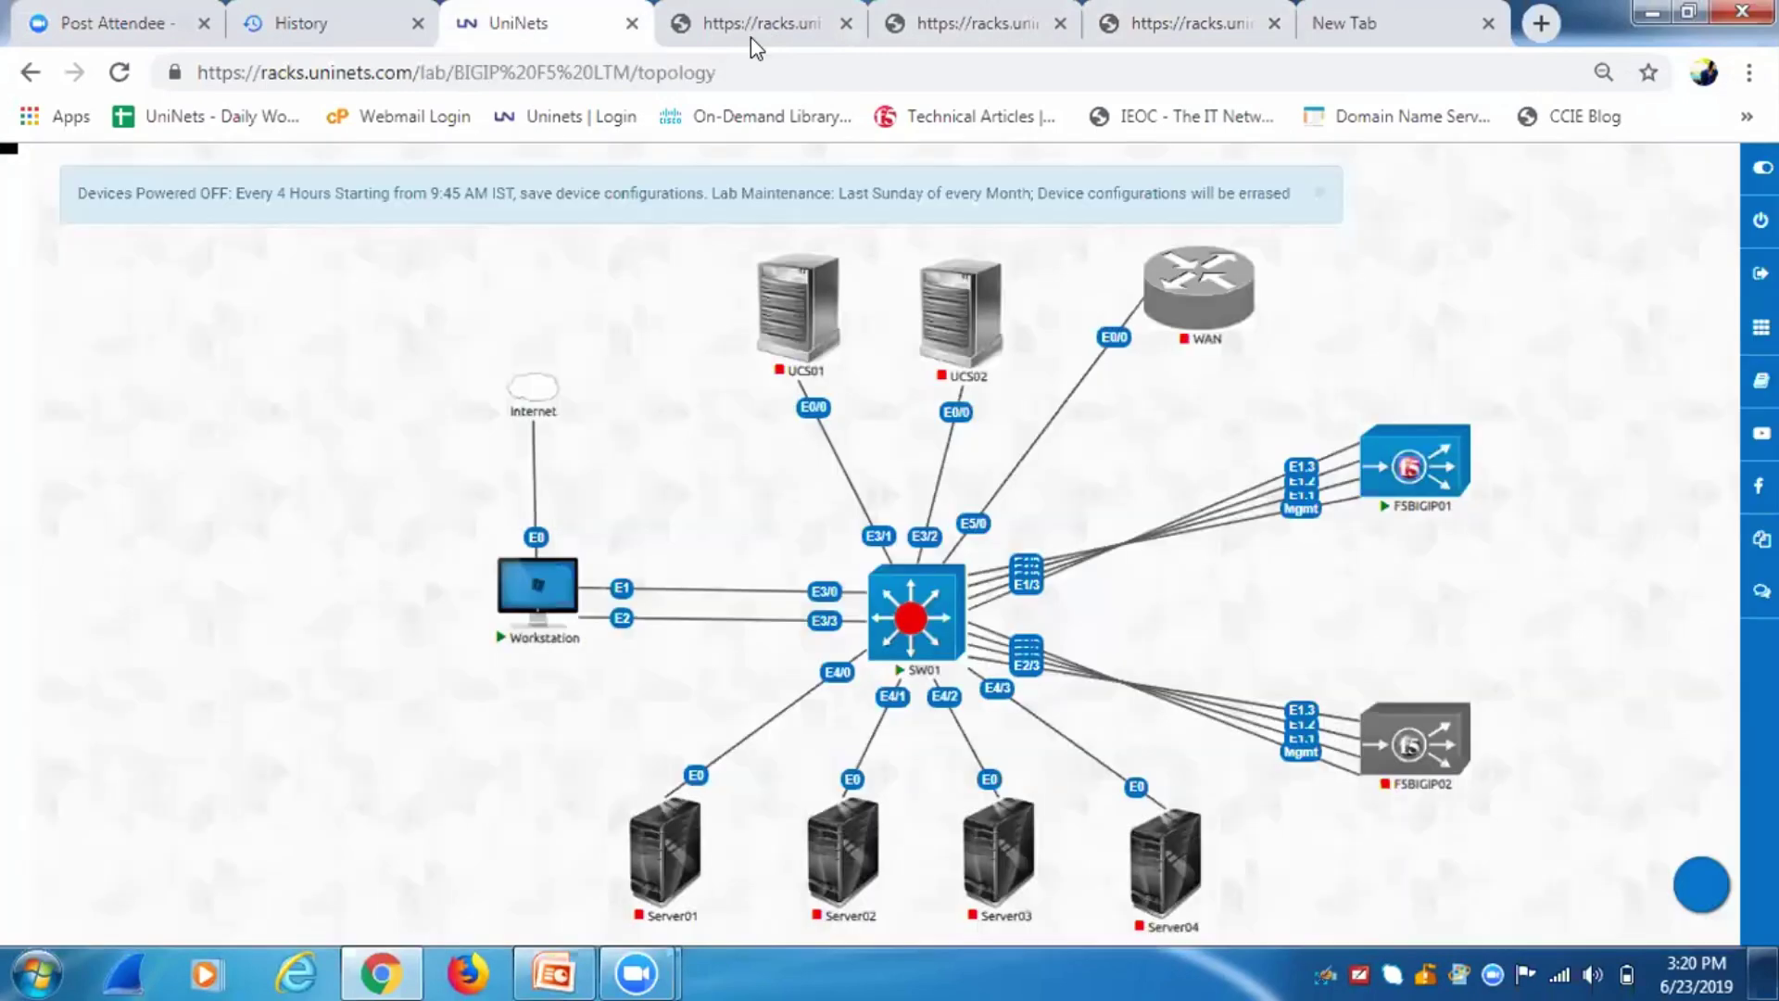
{"action": "left_click", "coordinate": [1193, 37]}
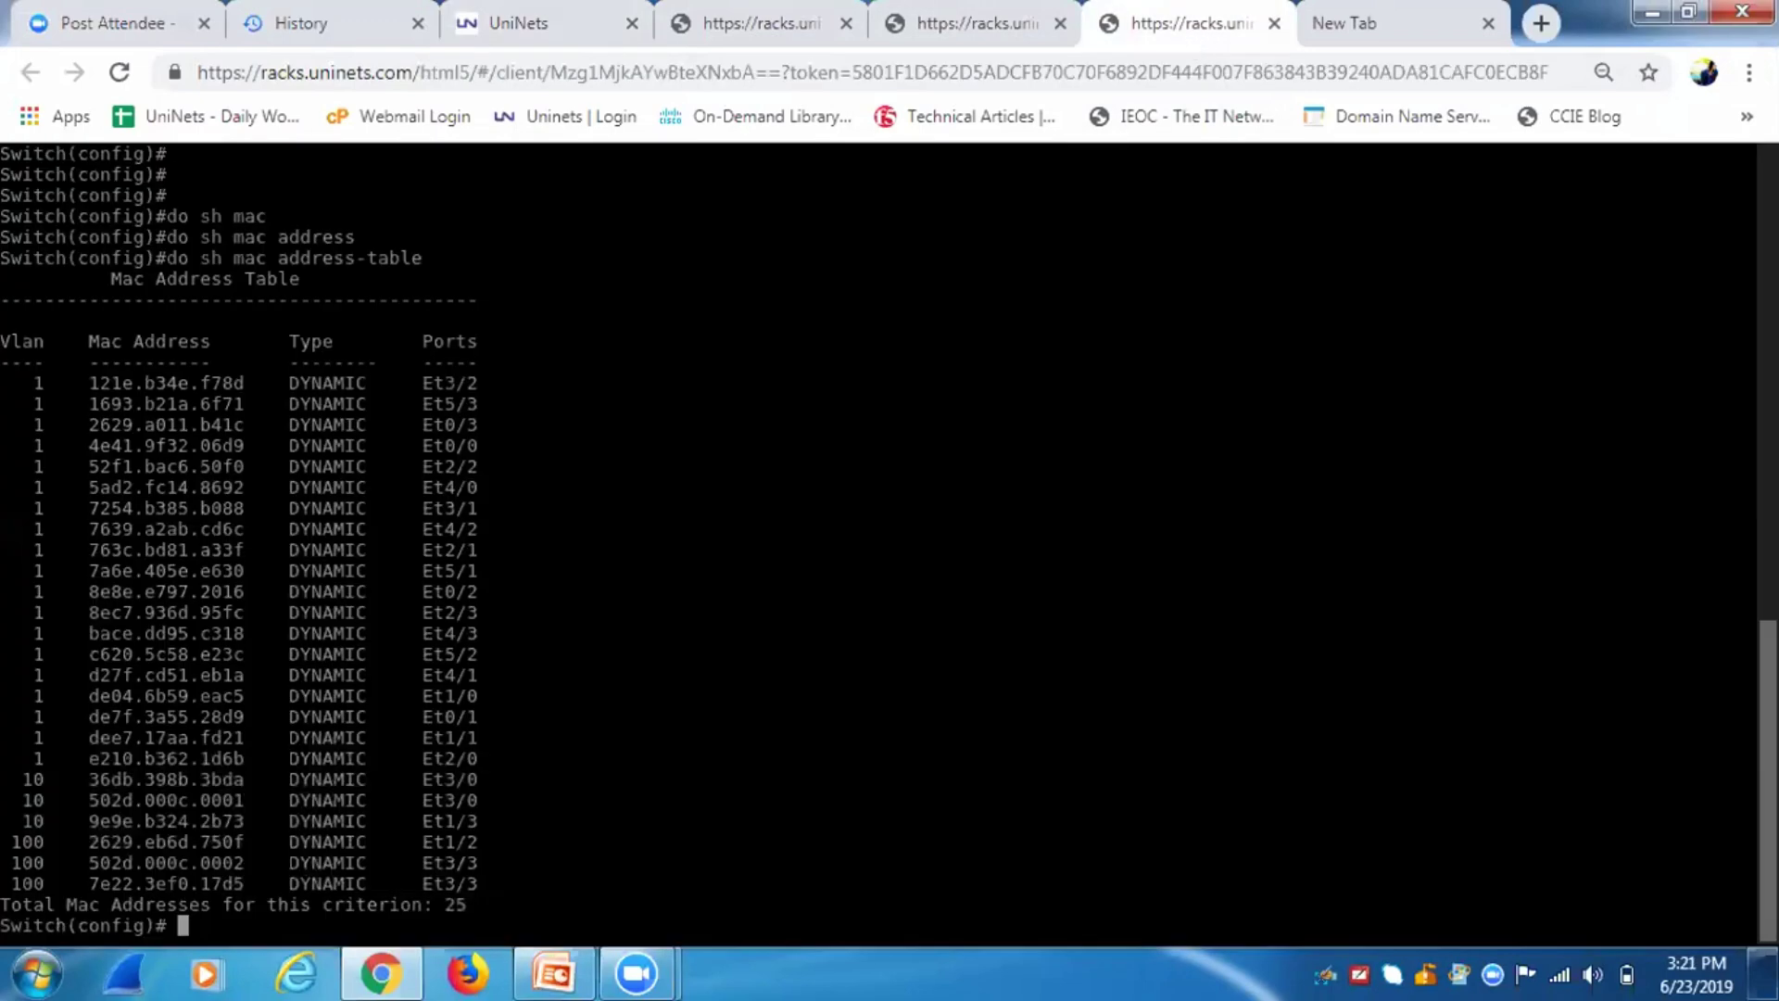
{"action": "left_click_drag", "start_coordinate": [486, 695], "coordinate": [315, 695]}
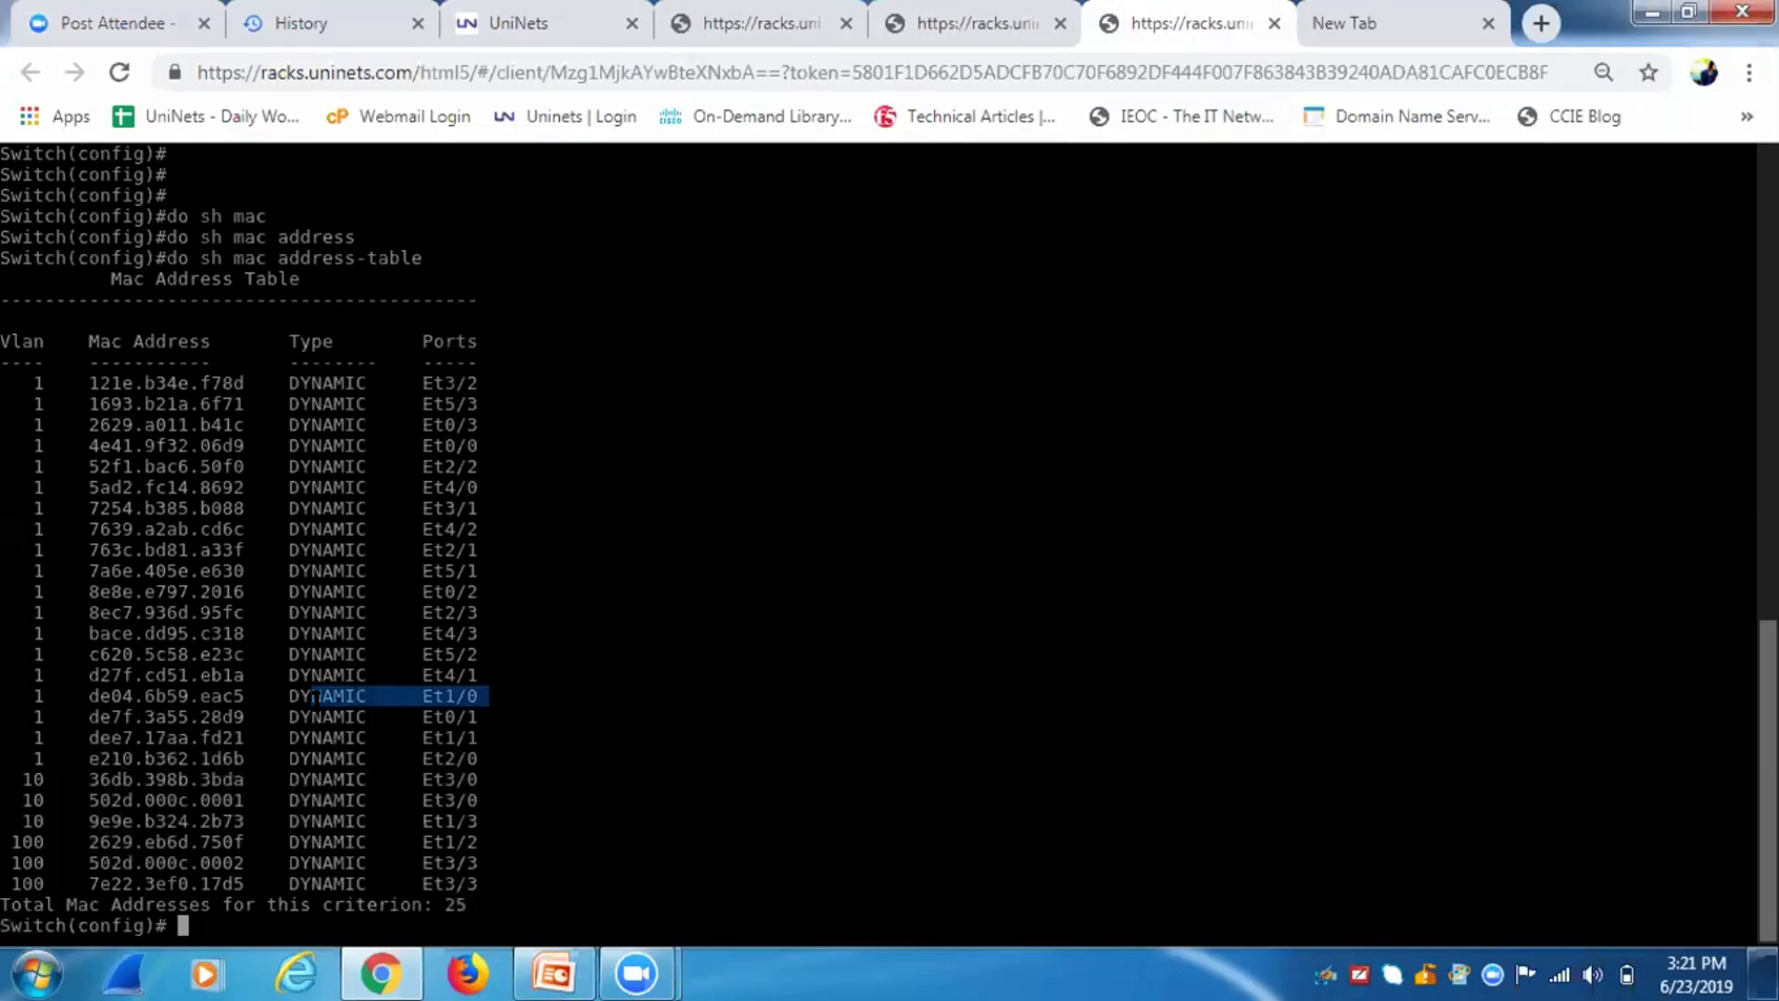
{"action": "left_click", "coordinate": [491, 13]}
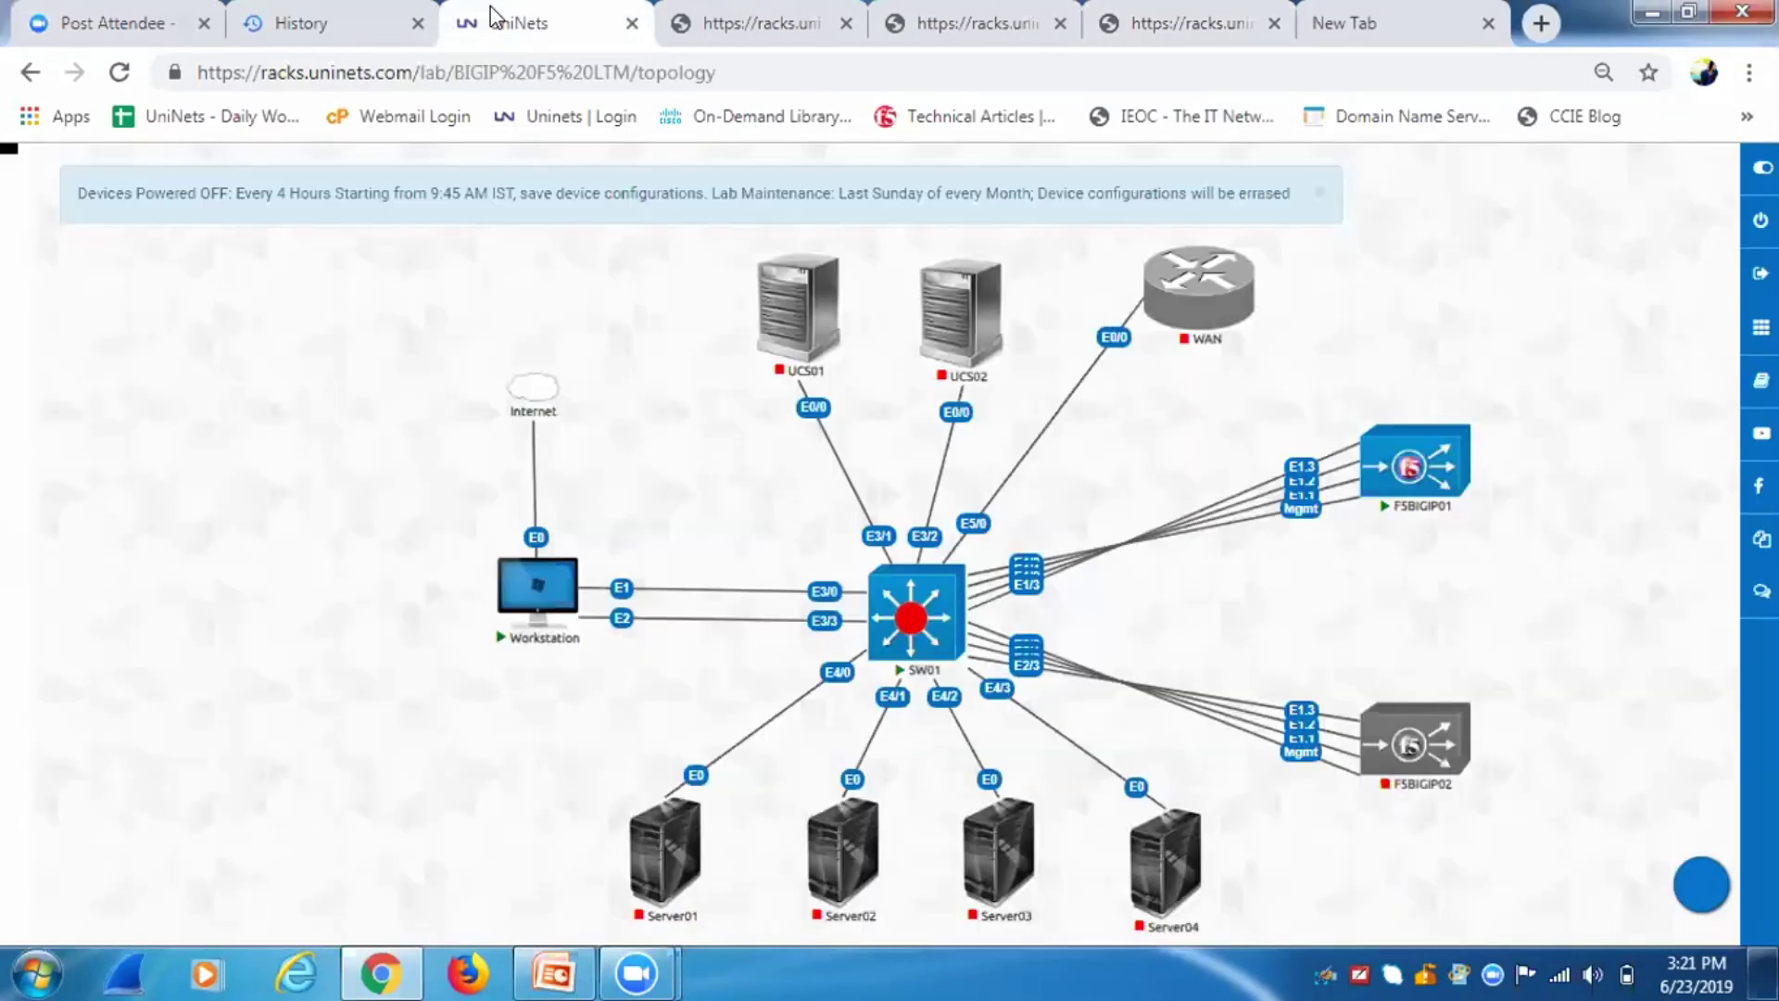
Rerun the ping to 172.16.10.10 from the workstation.
{"action": "left_click", "coordinate": [715, 17]}
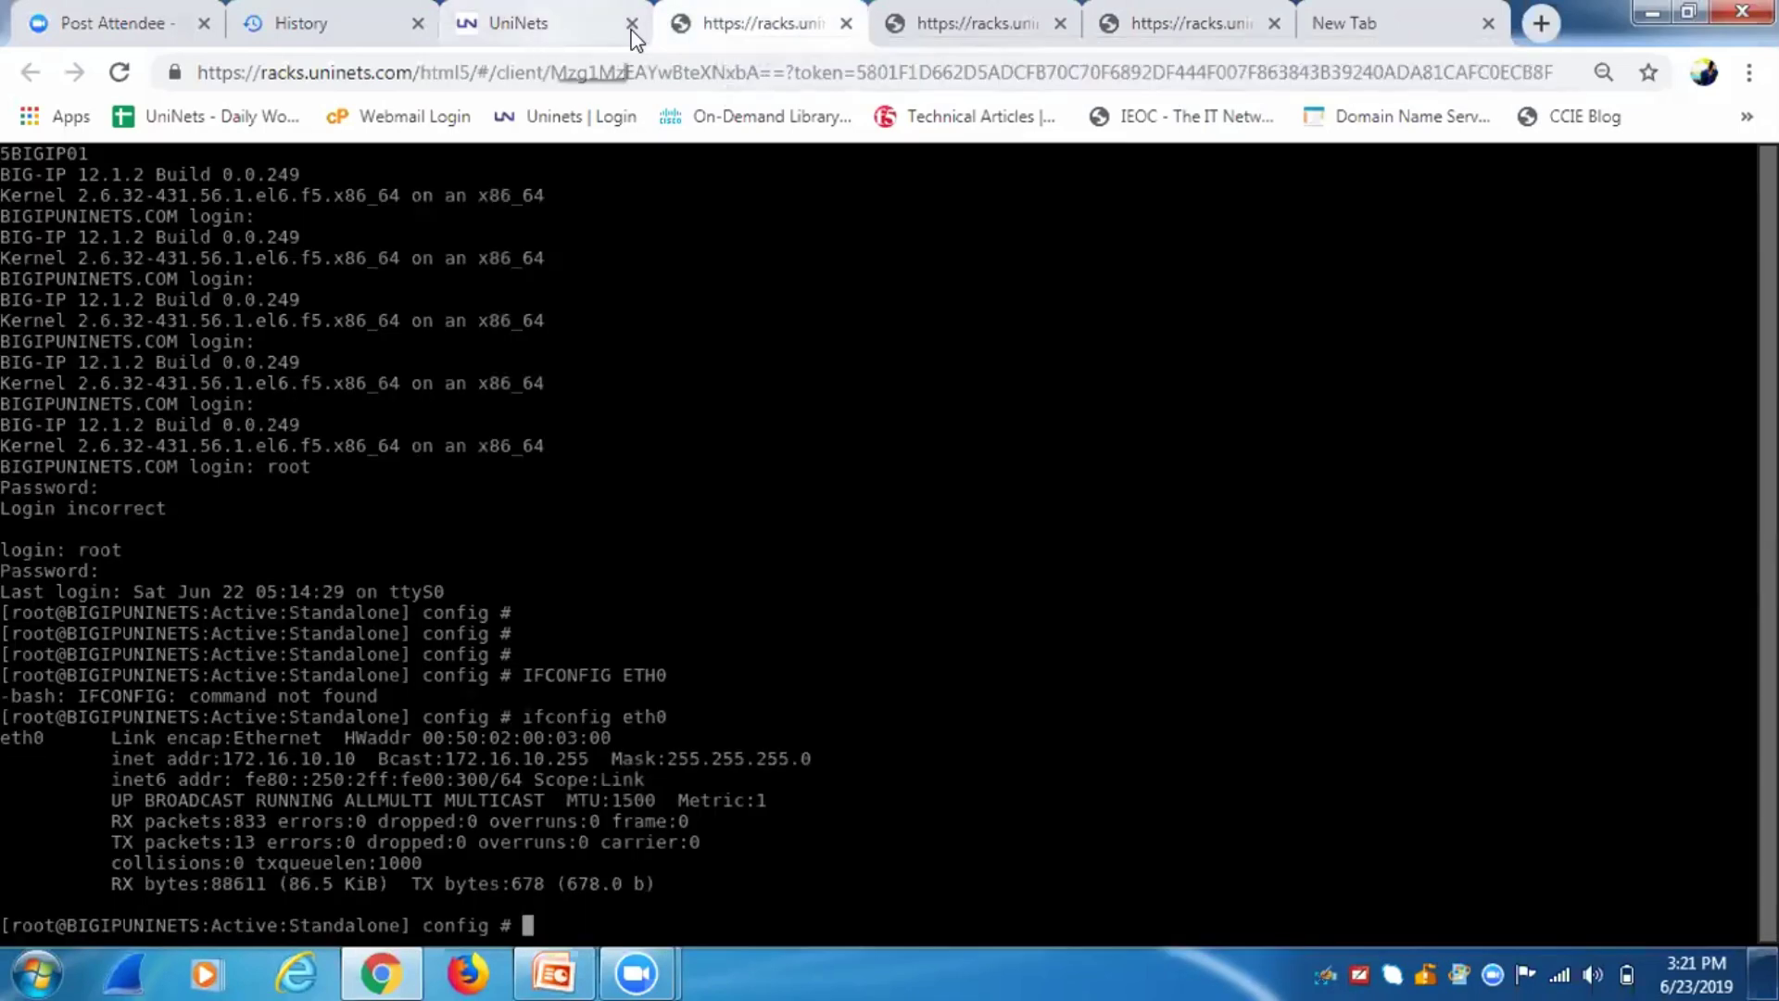
{"action": "left_click", "coordinate": [1114, 37]}
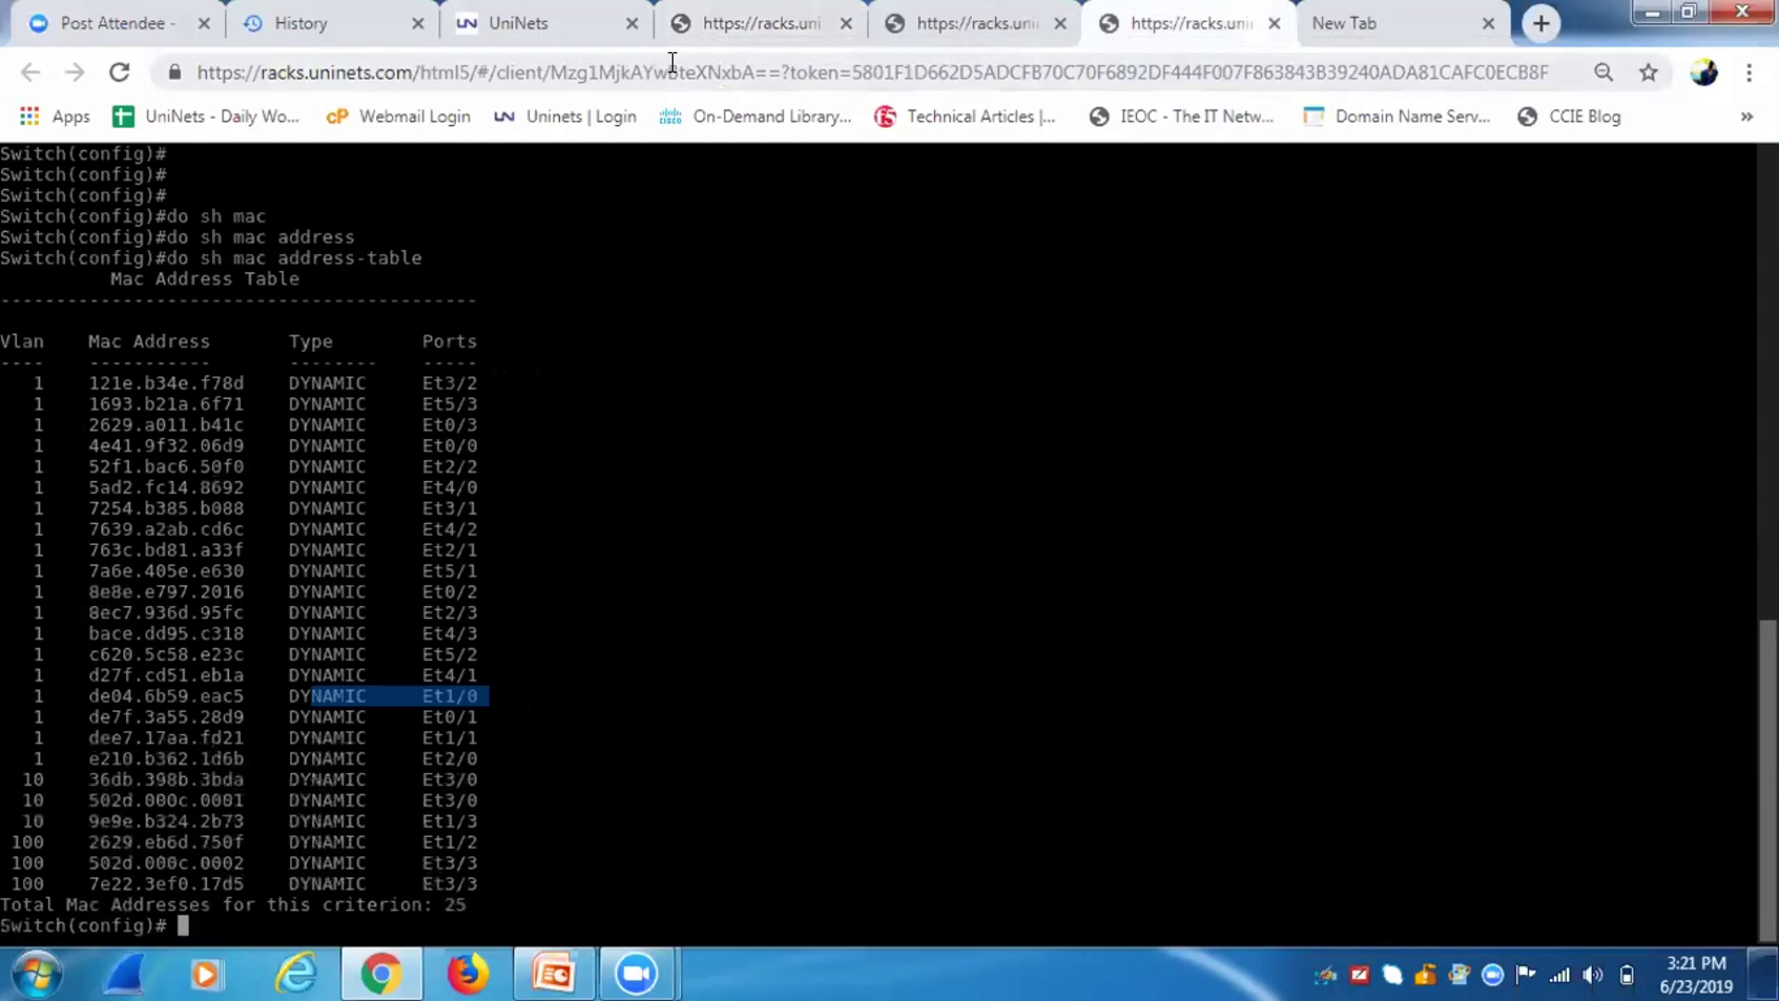
{"action": "left_click", "coordinate": [710, 17]}
{"action": "left_click", "coordinate": [964, 20]}
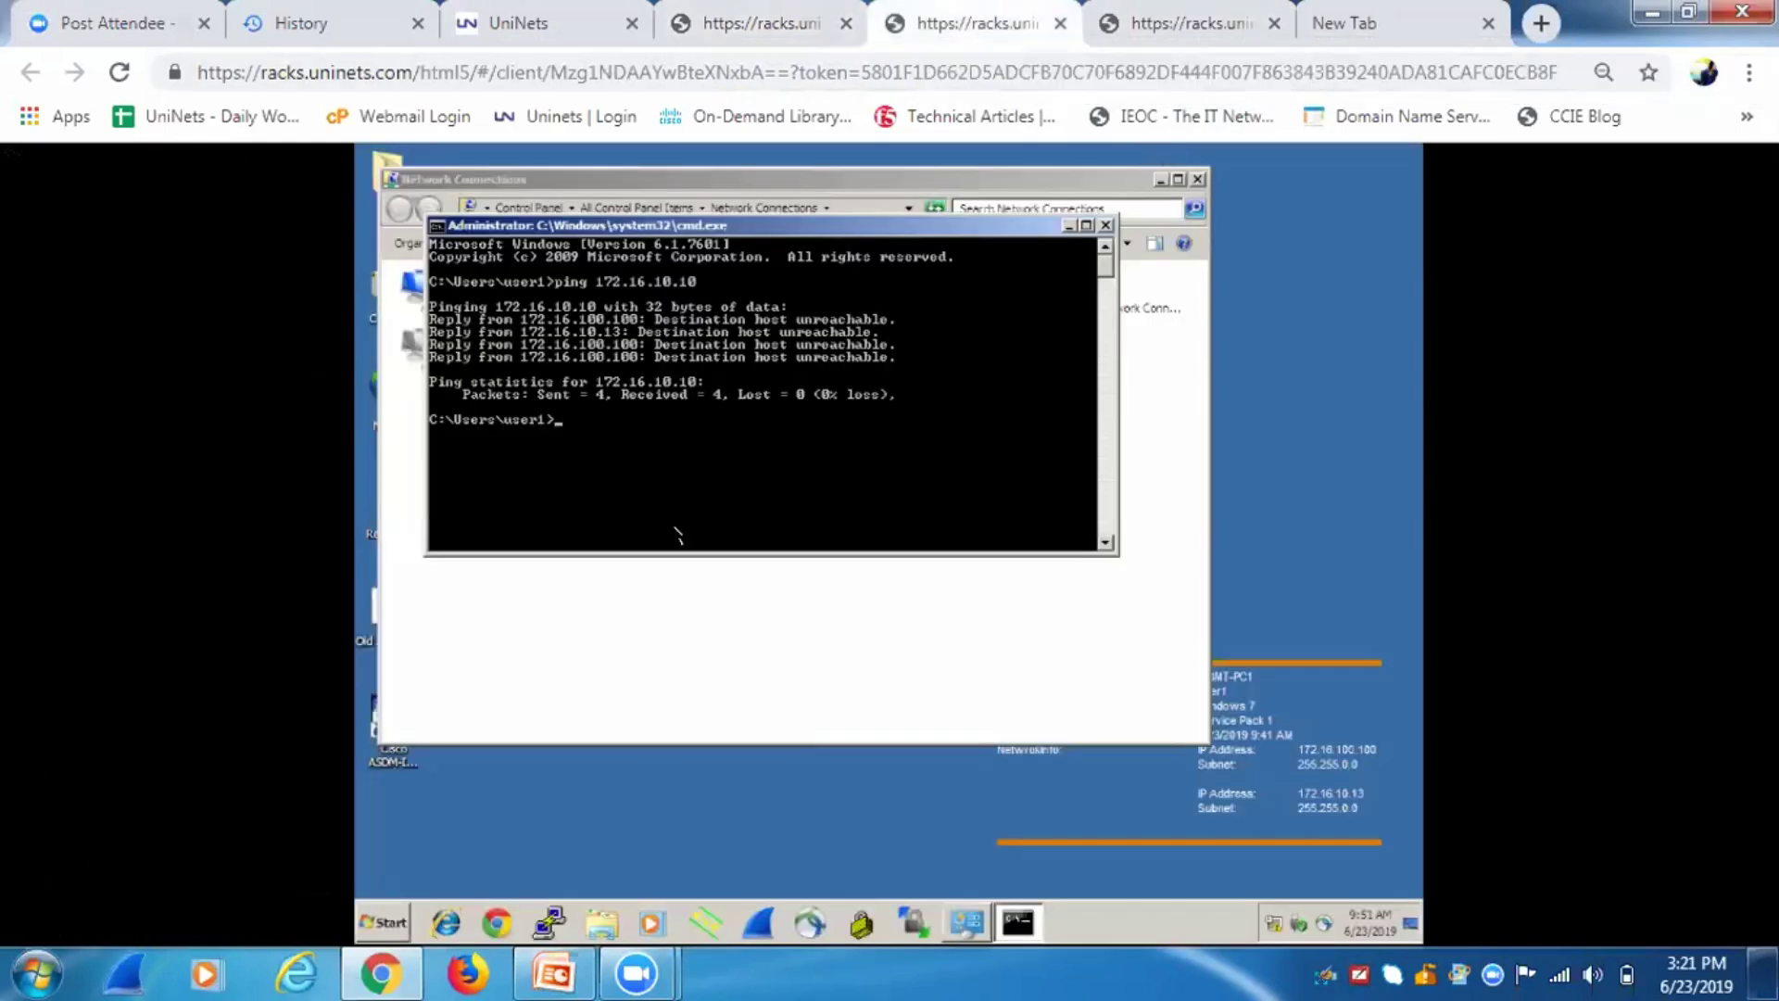
{"action": "key", "text": "Return"}
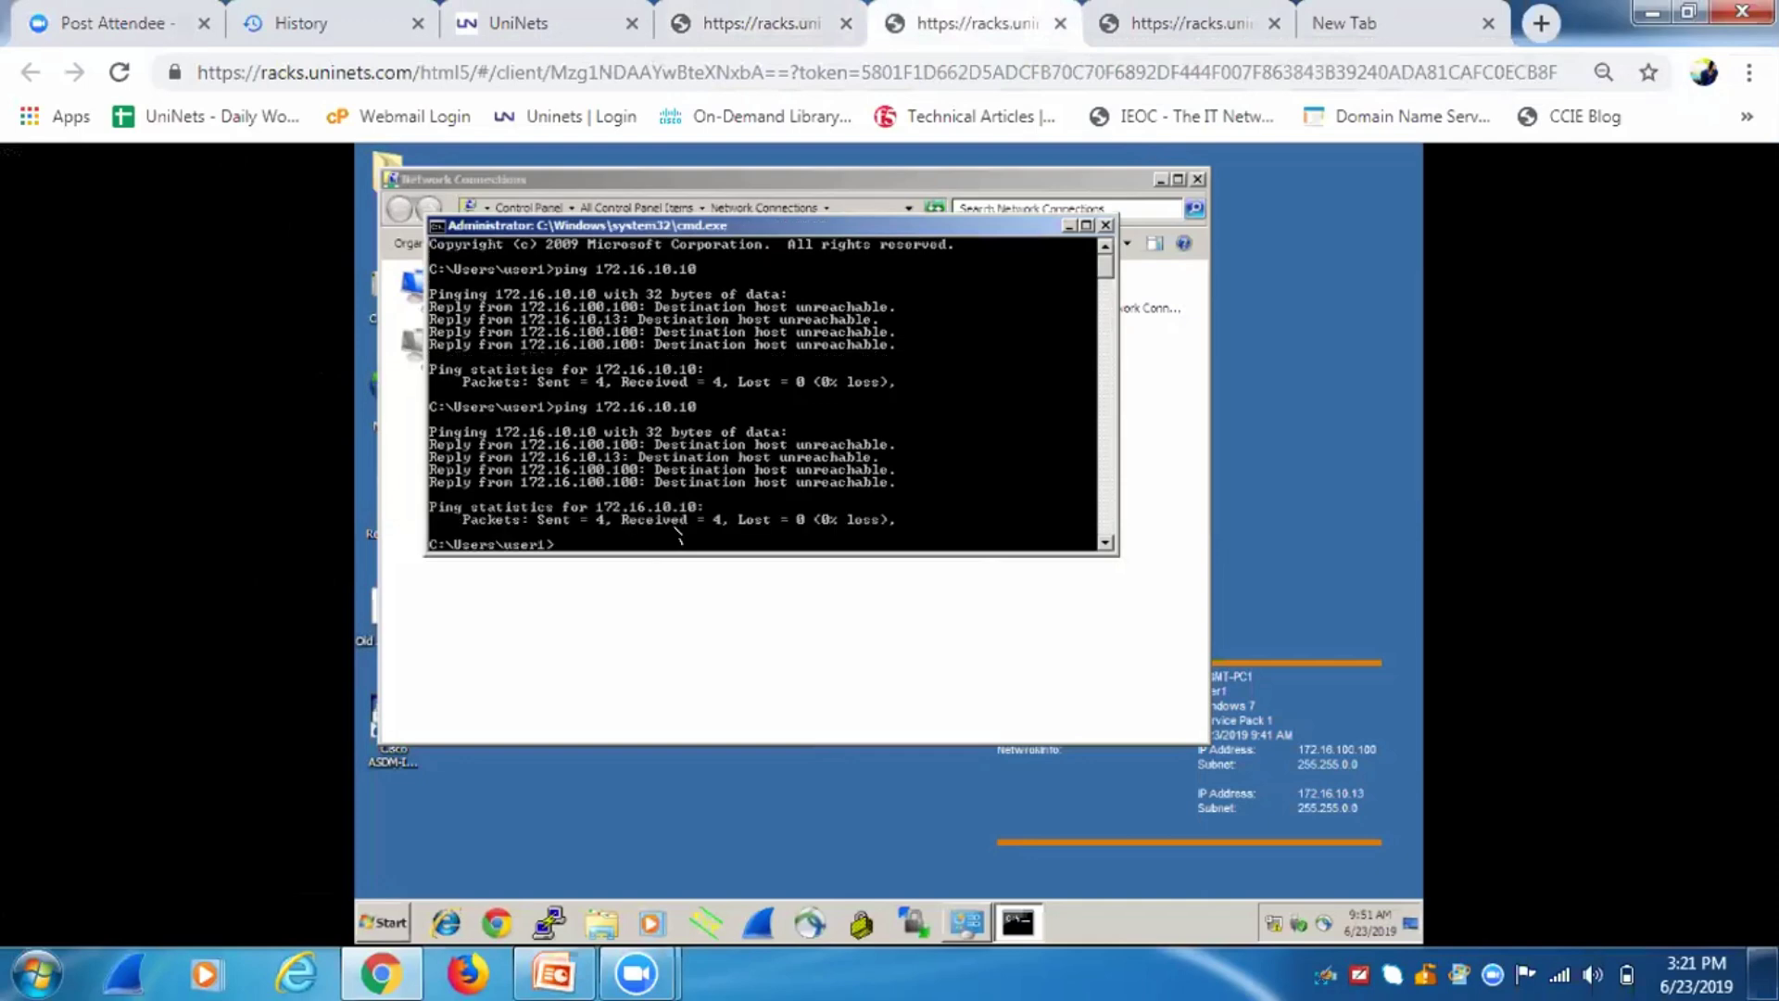
Start a continuous ping -t to 172.16.10.10 on the workstation.
{"action": "key", "text": "Up"}
{"action": "type", "text": "-t"}
{"action": "key", "text": "Return"}
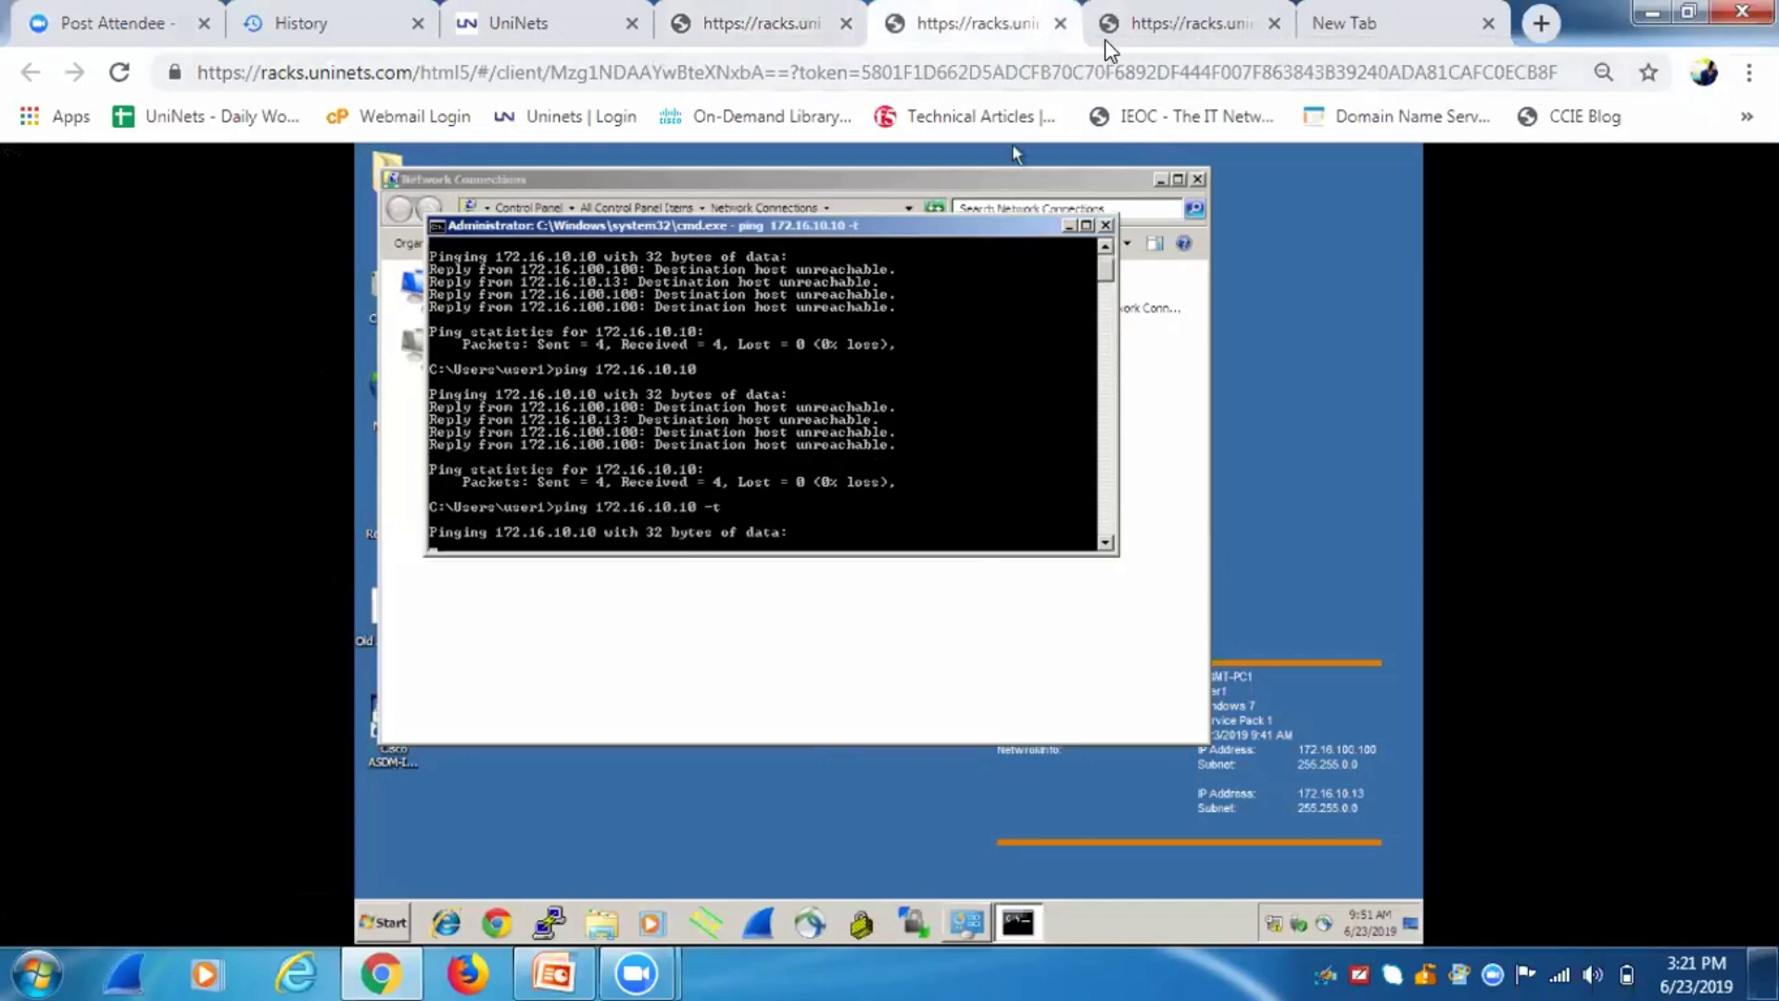
Cycle through the BIG-IP, topology and workstation sessions back to the switch MAC table.
{"action": "left_click", "coordinate": [805, 38]}
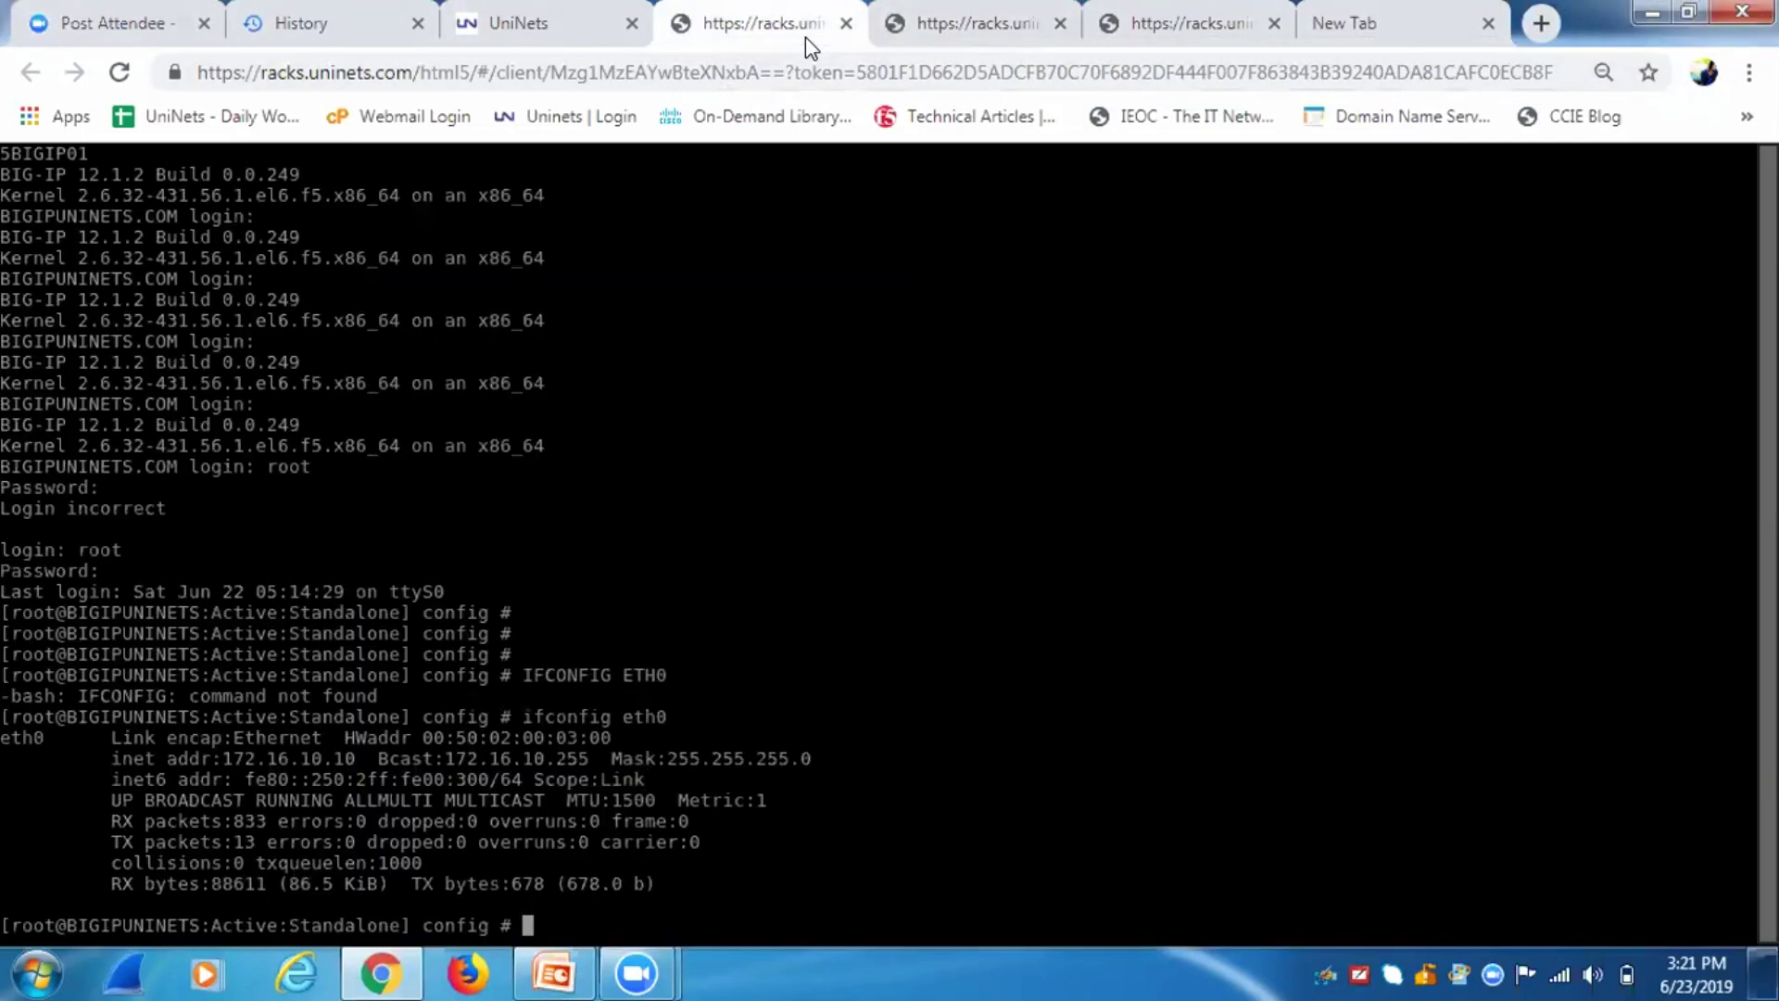
{"action": "left_click", "coordinate": [531, 31]}
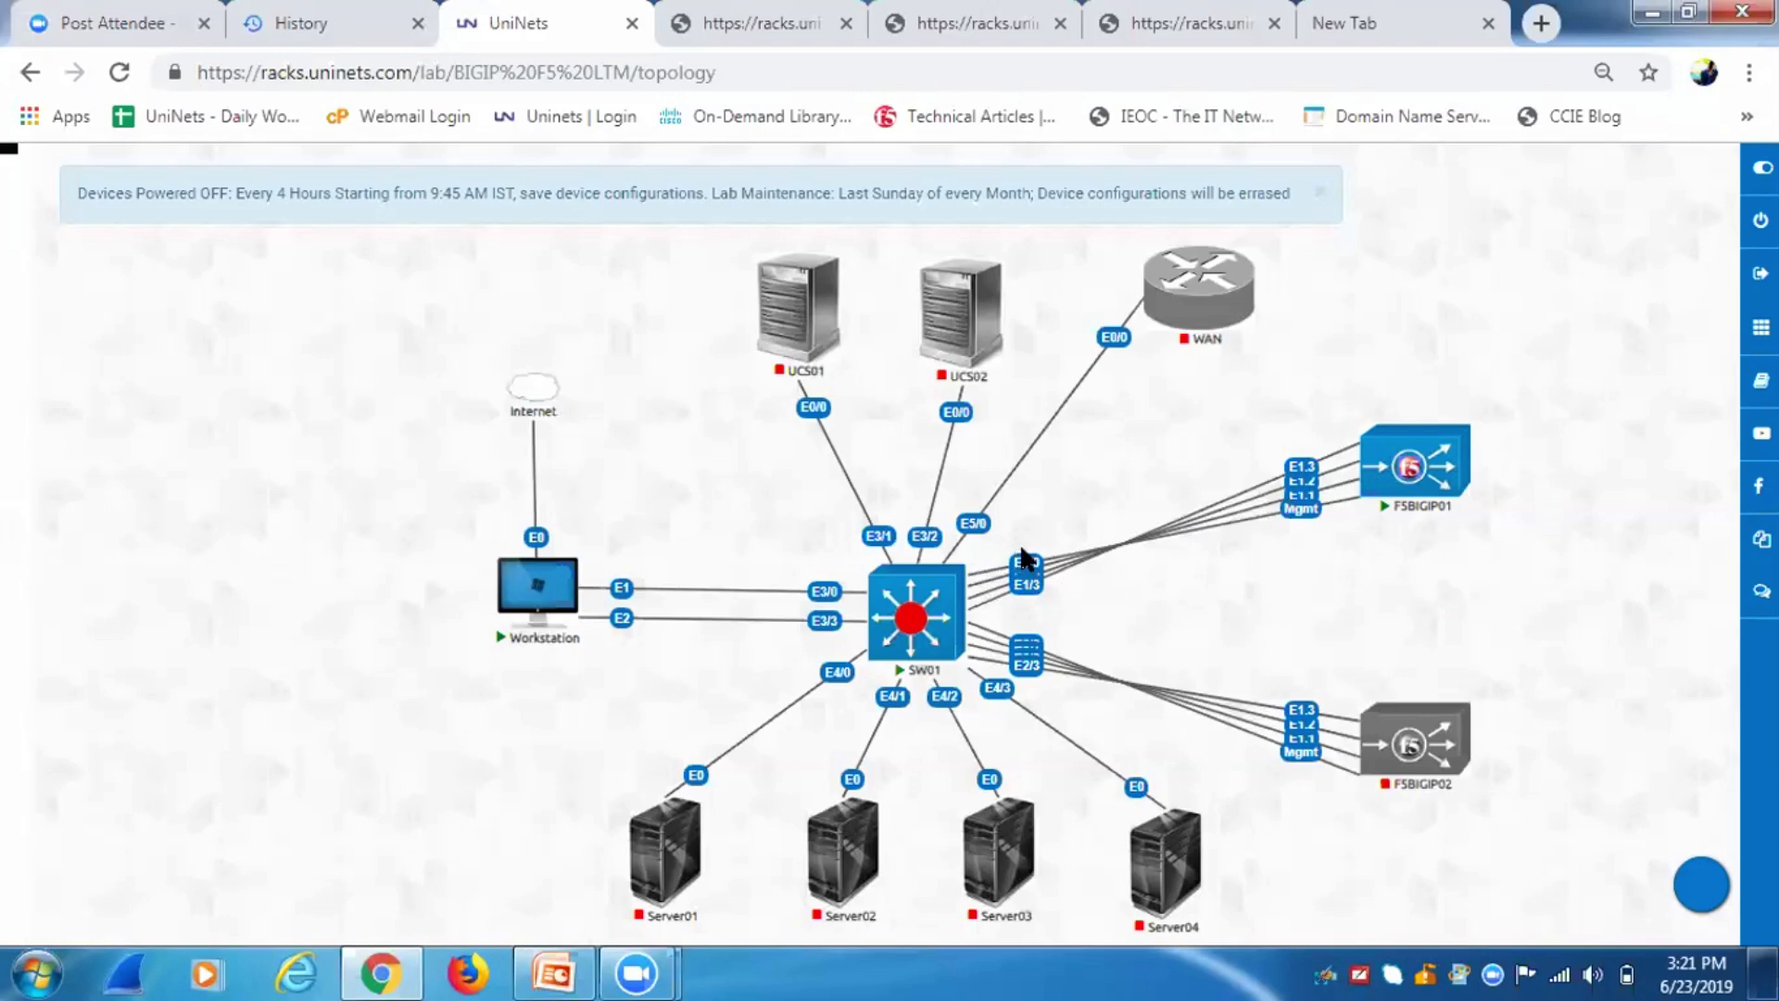
{"action": "left_click", "coordinate": [718, 19]}
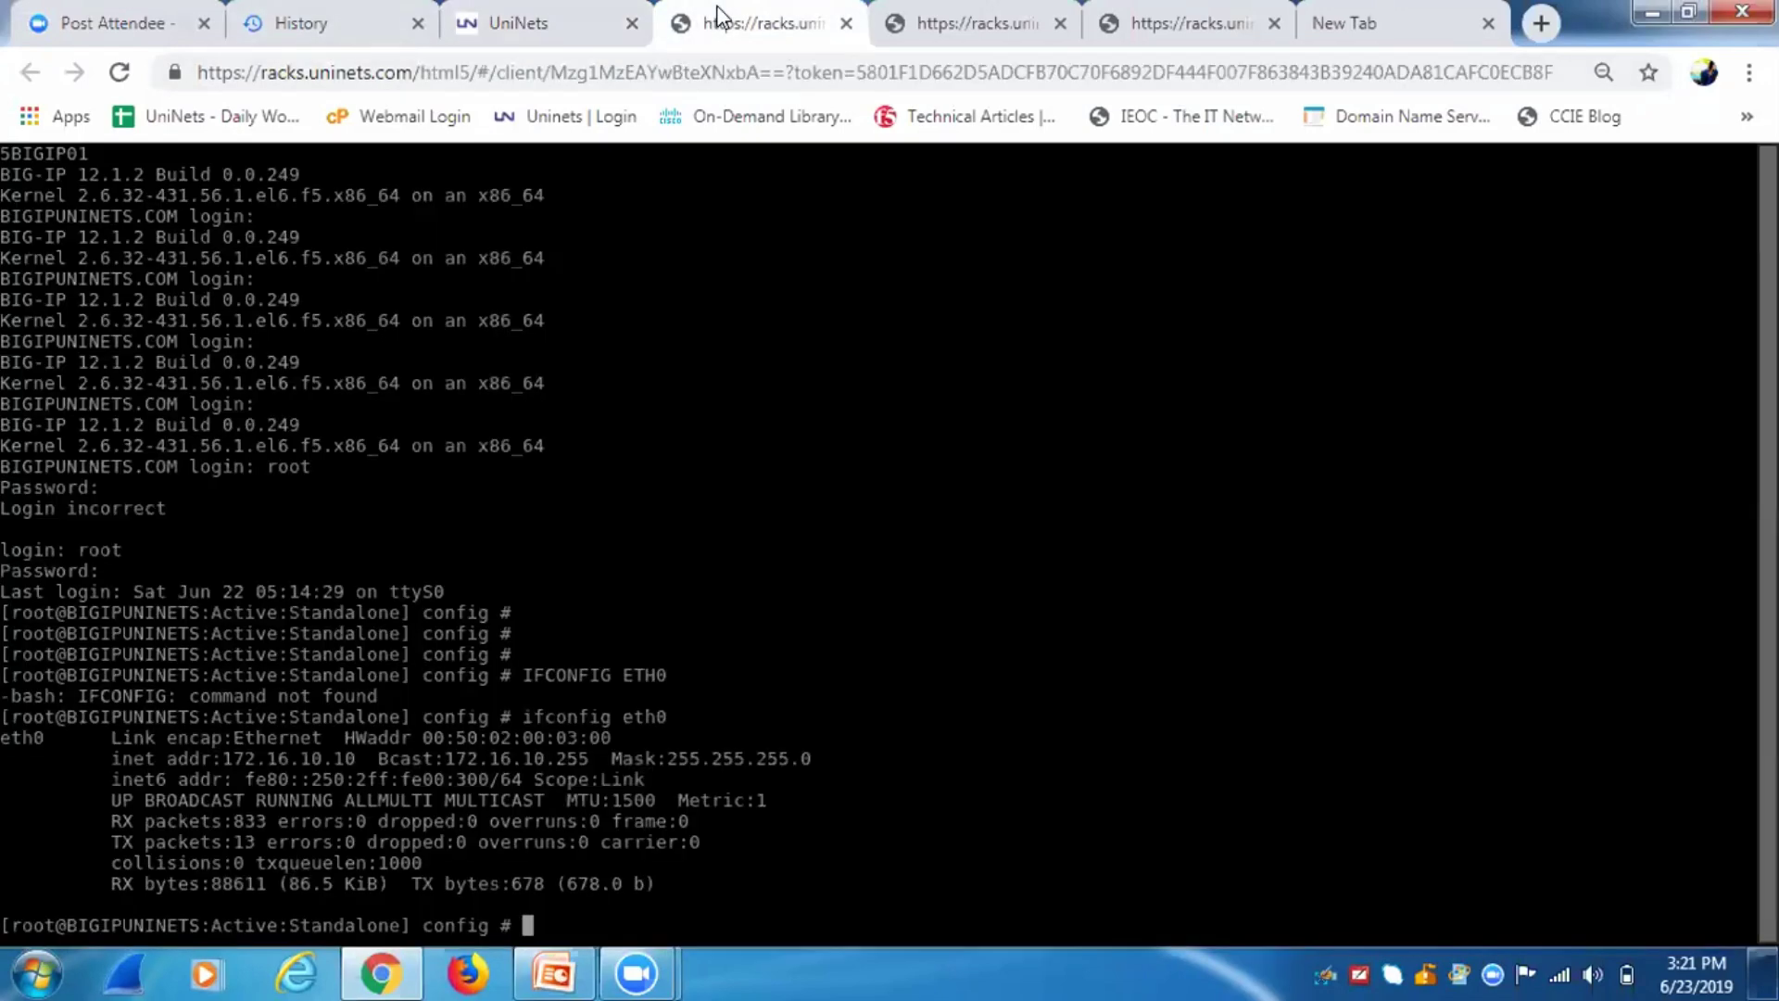
{"action": "left_click", "coordinate": [983, 26]}
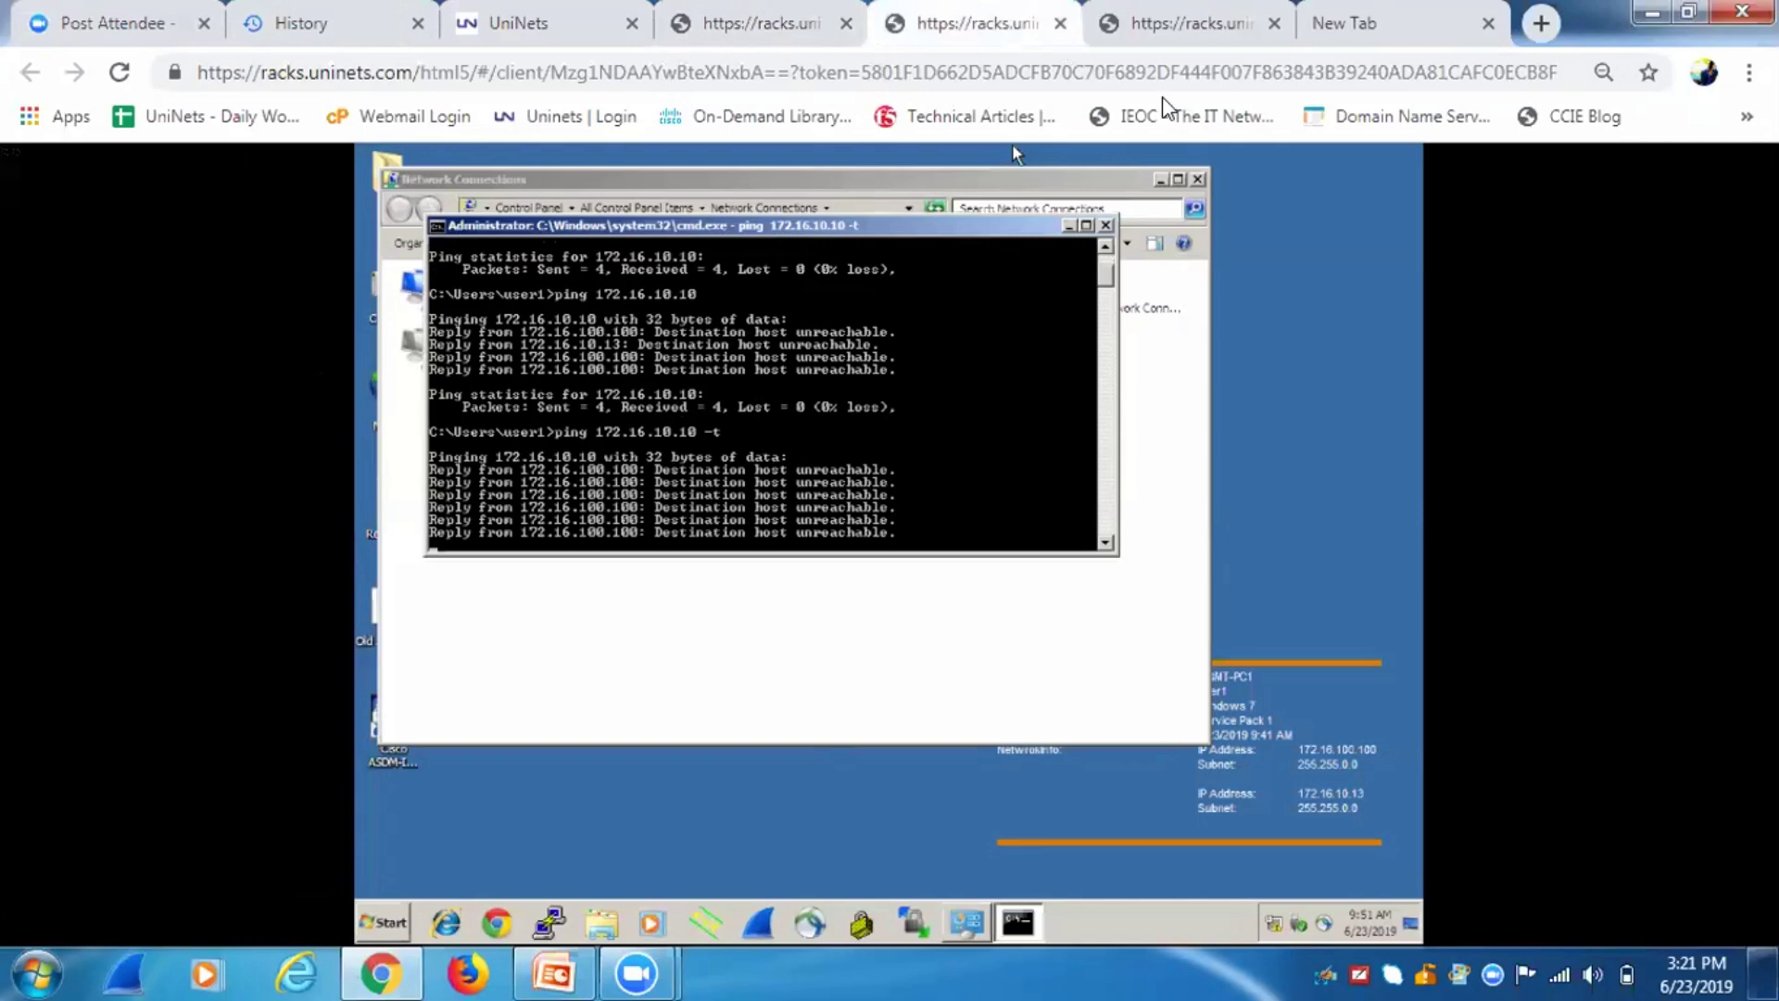
{"action": "left_click", "coordinate": [1137, 35]}
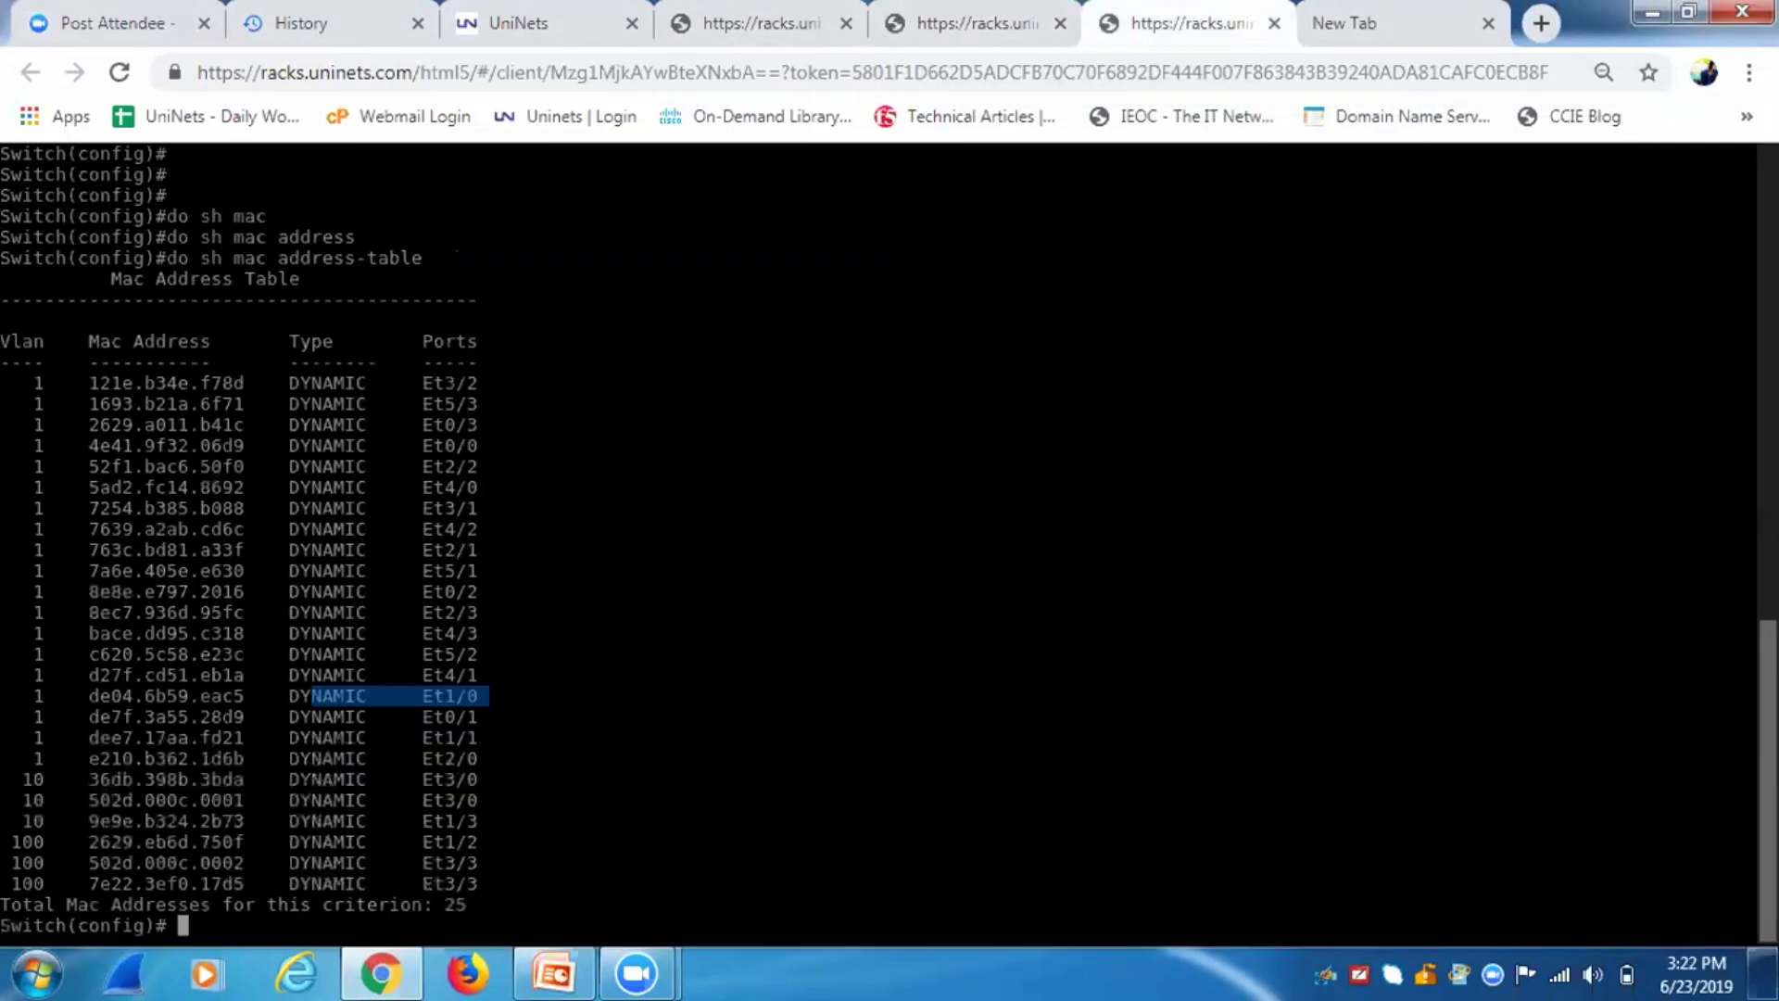
Select the switch interface range e1/0 and e3/0.
{"action": "type", "text": "int ra e3/3 , e1/2"}
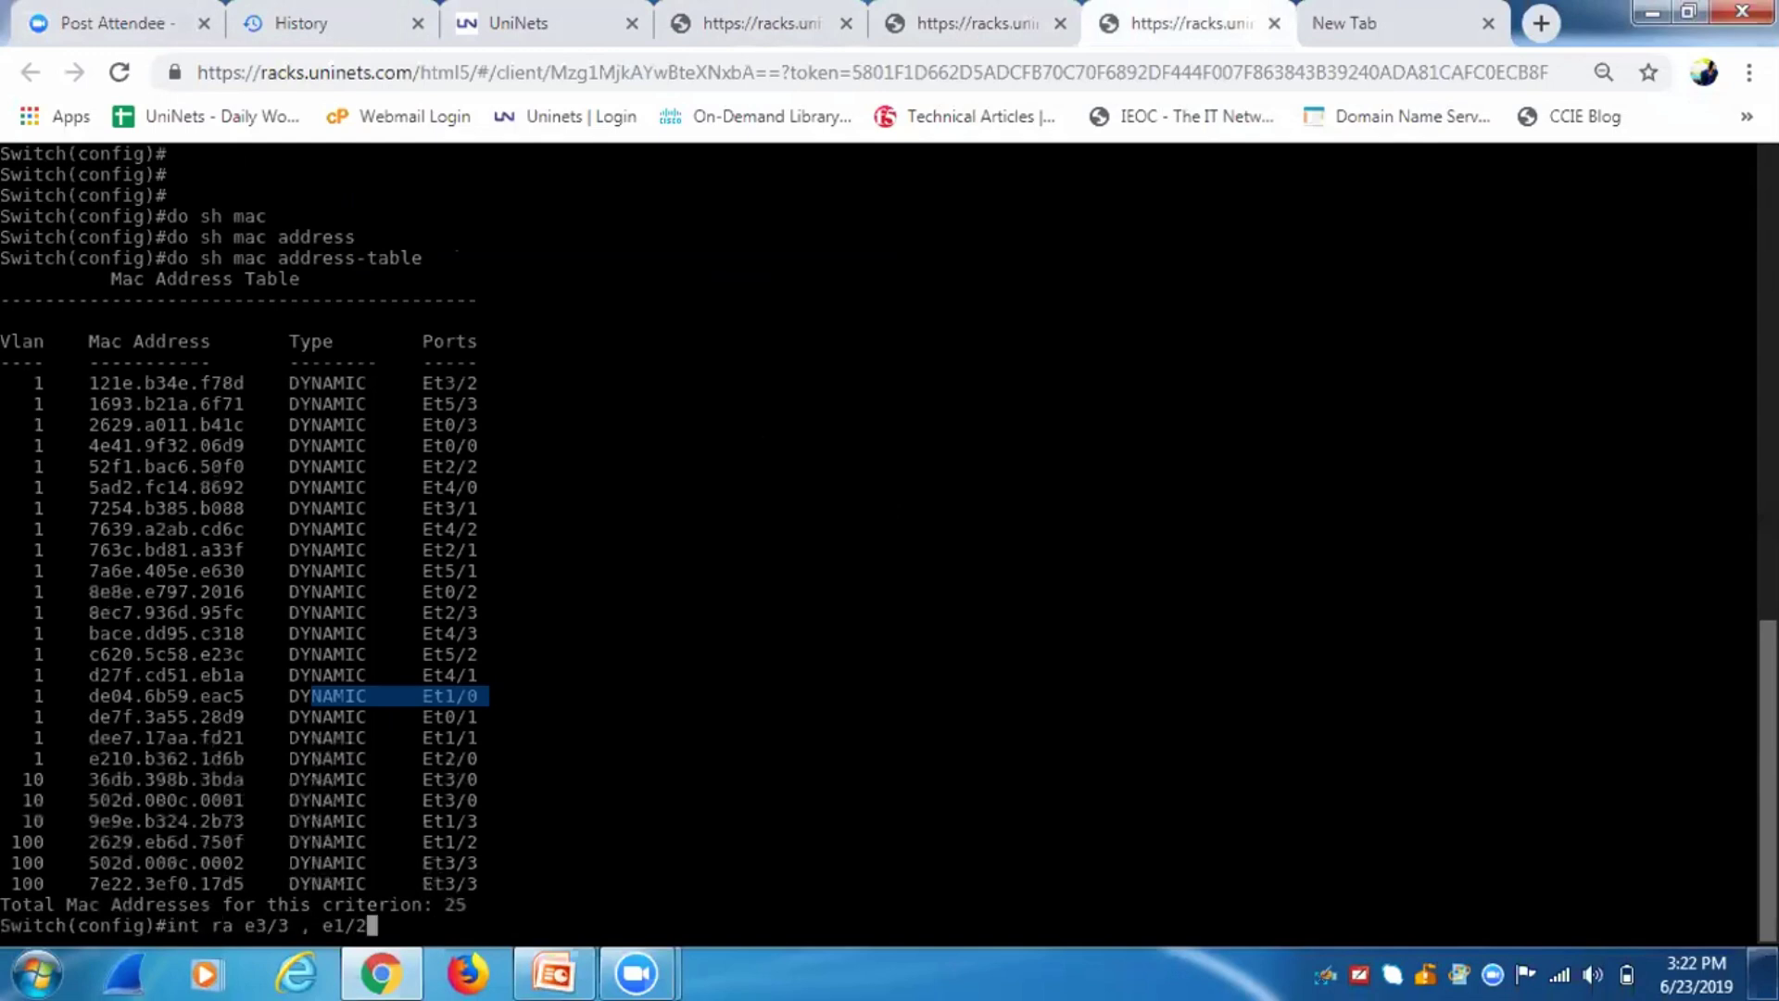
{"action": "key", "text": "Up"}
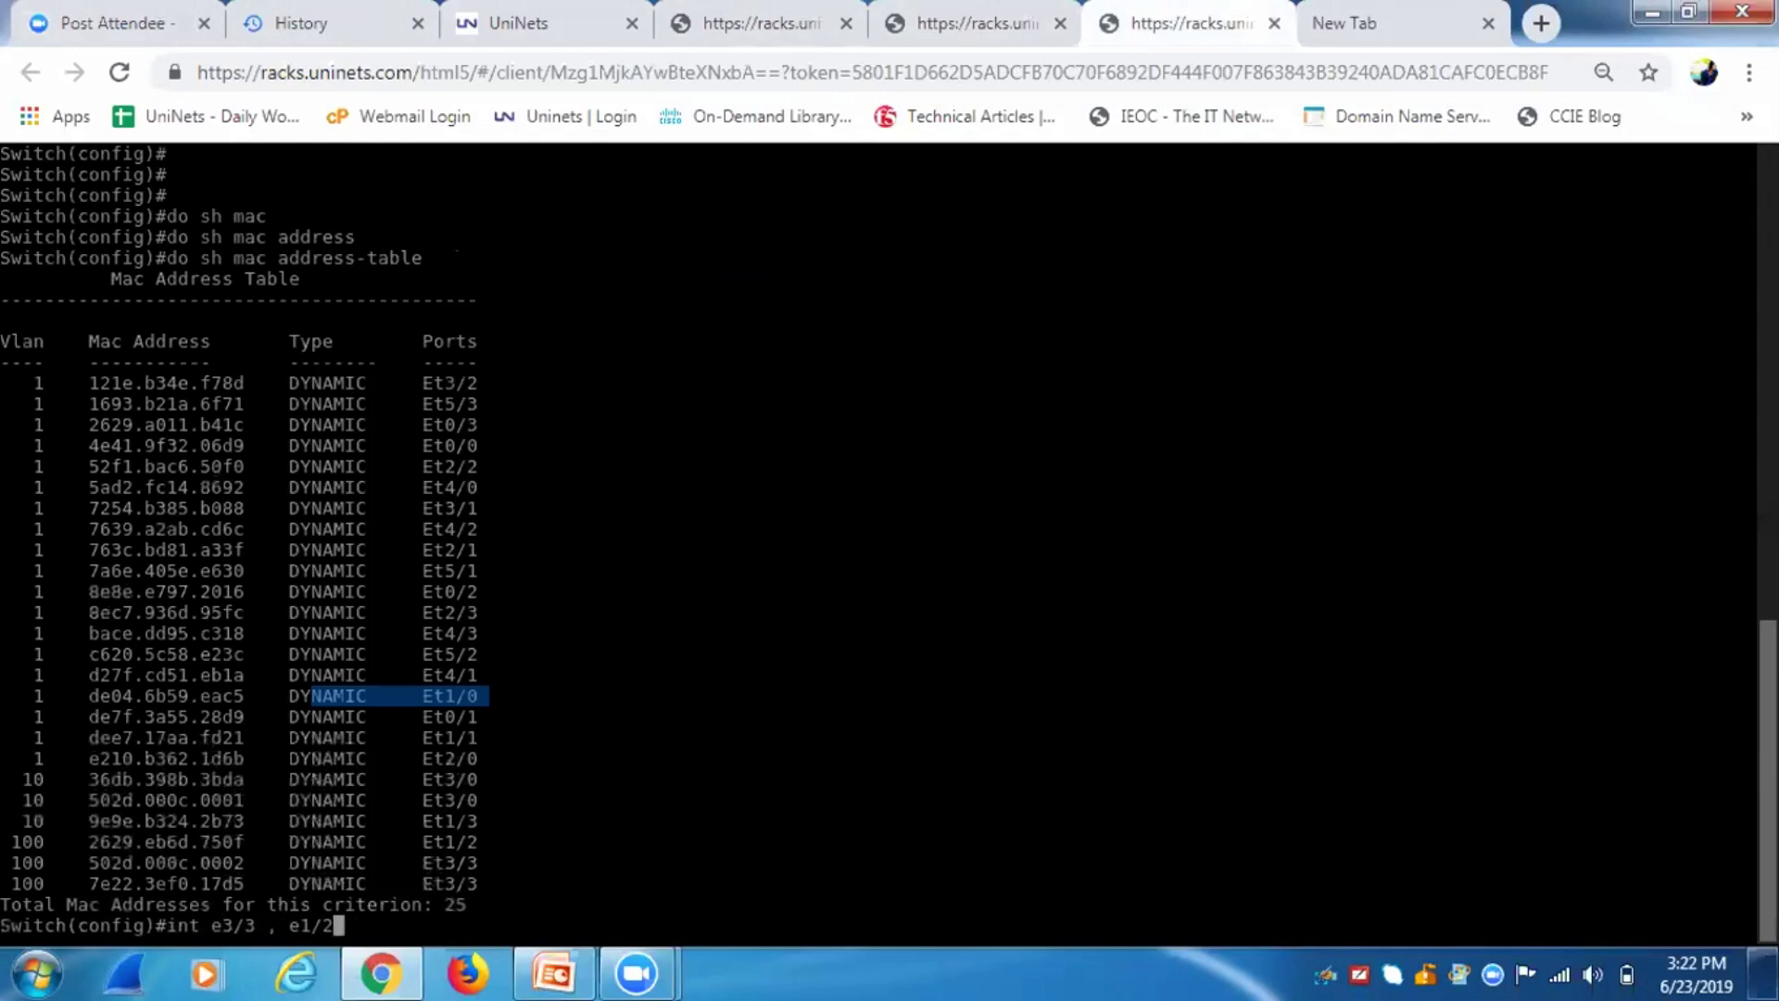
{"action": "key", "text": "Up"}
{"action": "key", "text": "Up"}
{"action": "key", "text": "Up"}
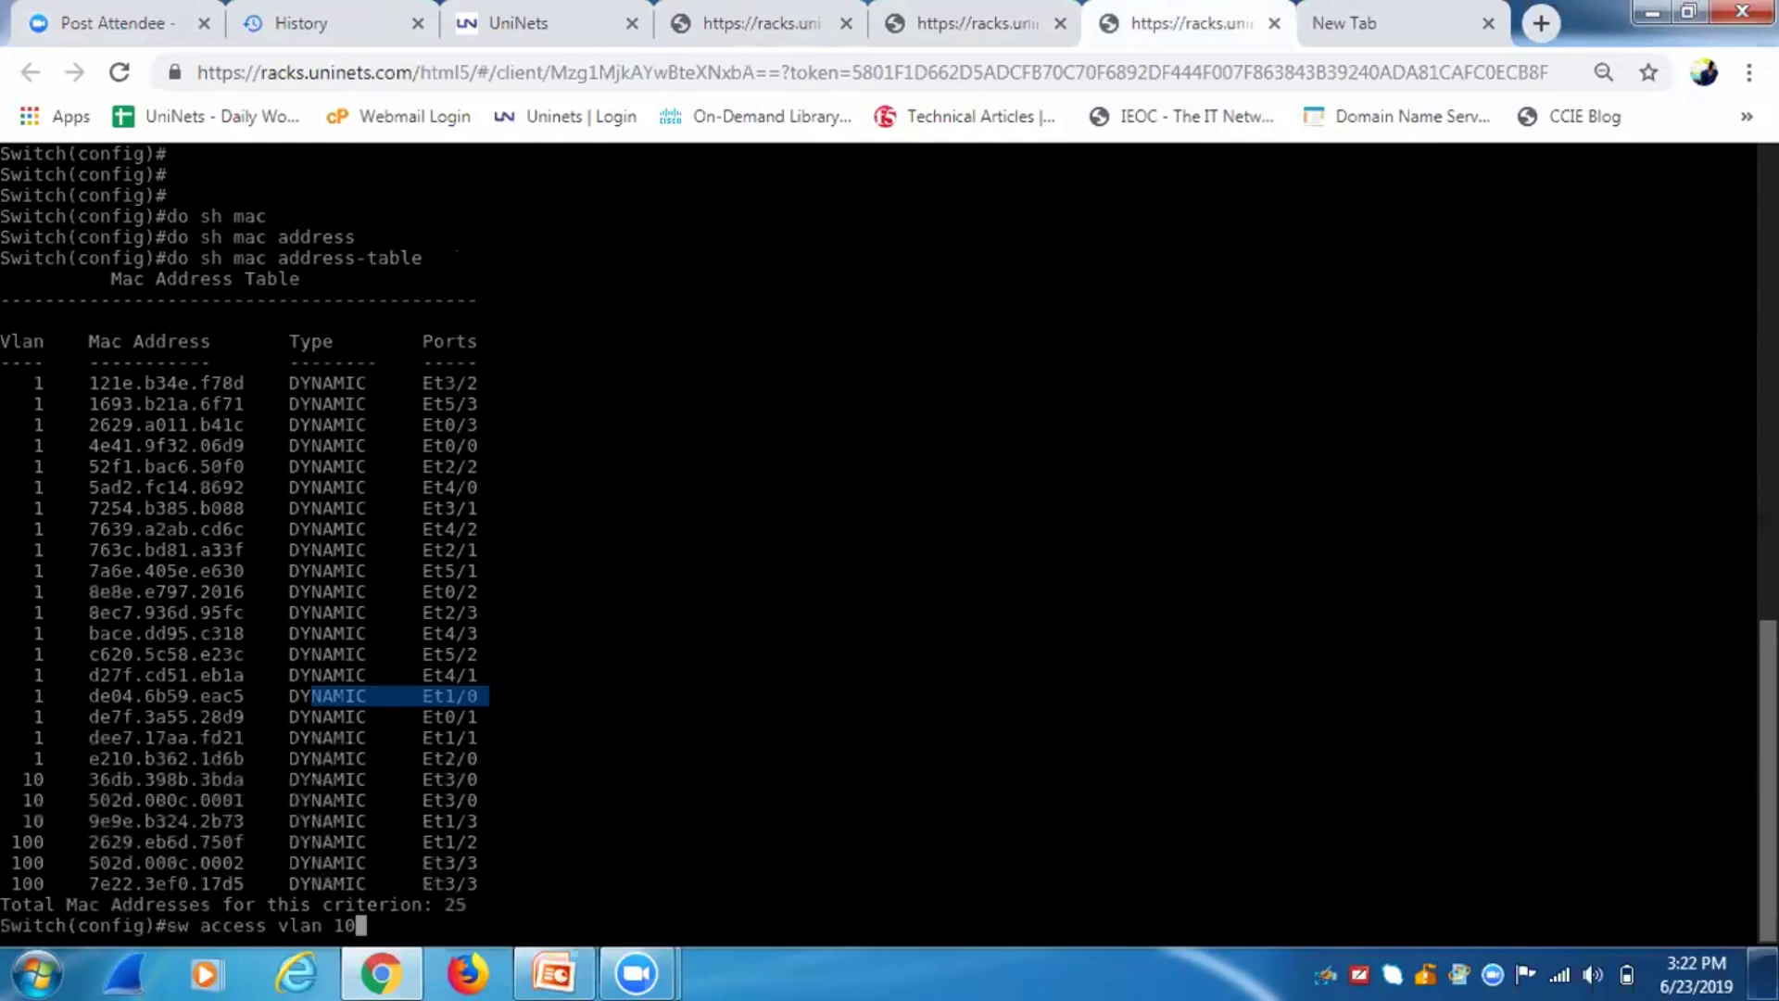
{"action": "key", "text": "Left"}
{"action": "key", "text": "Left"}
{"action": "key", "text": "Left"}
{"action": "key", "text": "Left"}
{"action": "key", "text": "Left"}
{"action": "key", "text": "Left"}
{"action": "key", "text": "Left"}
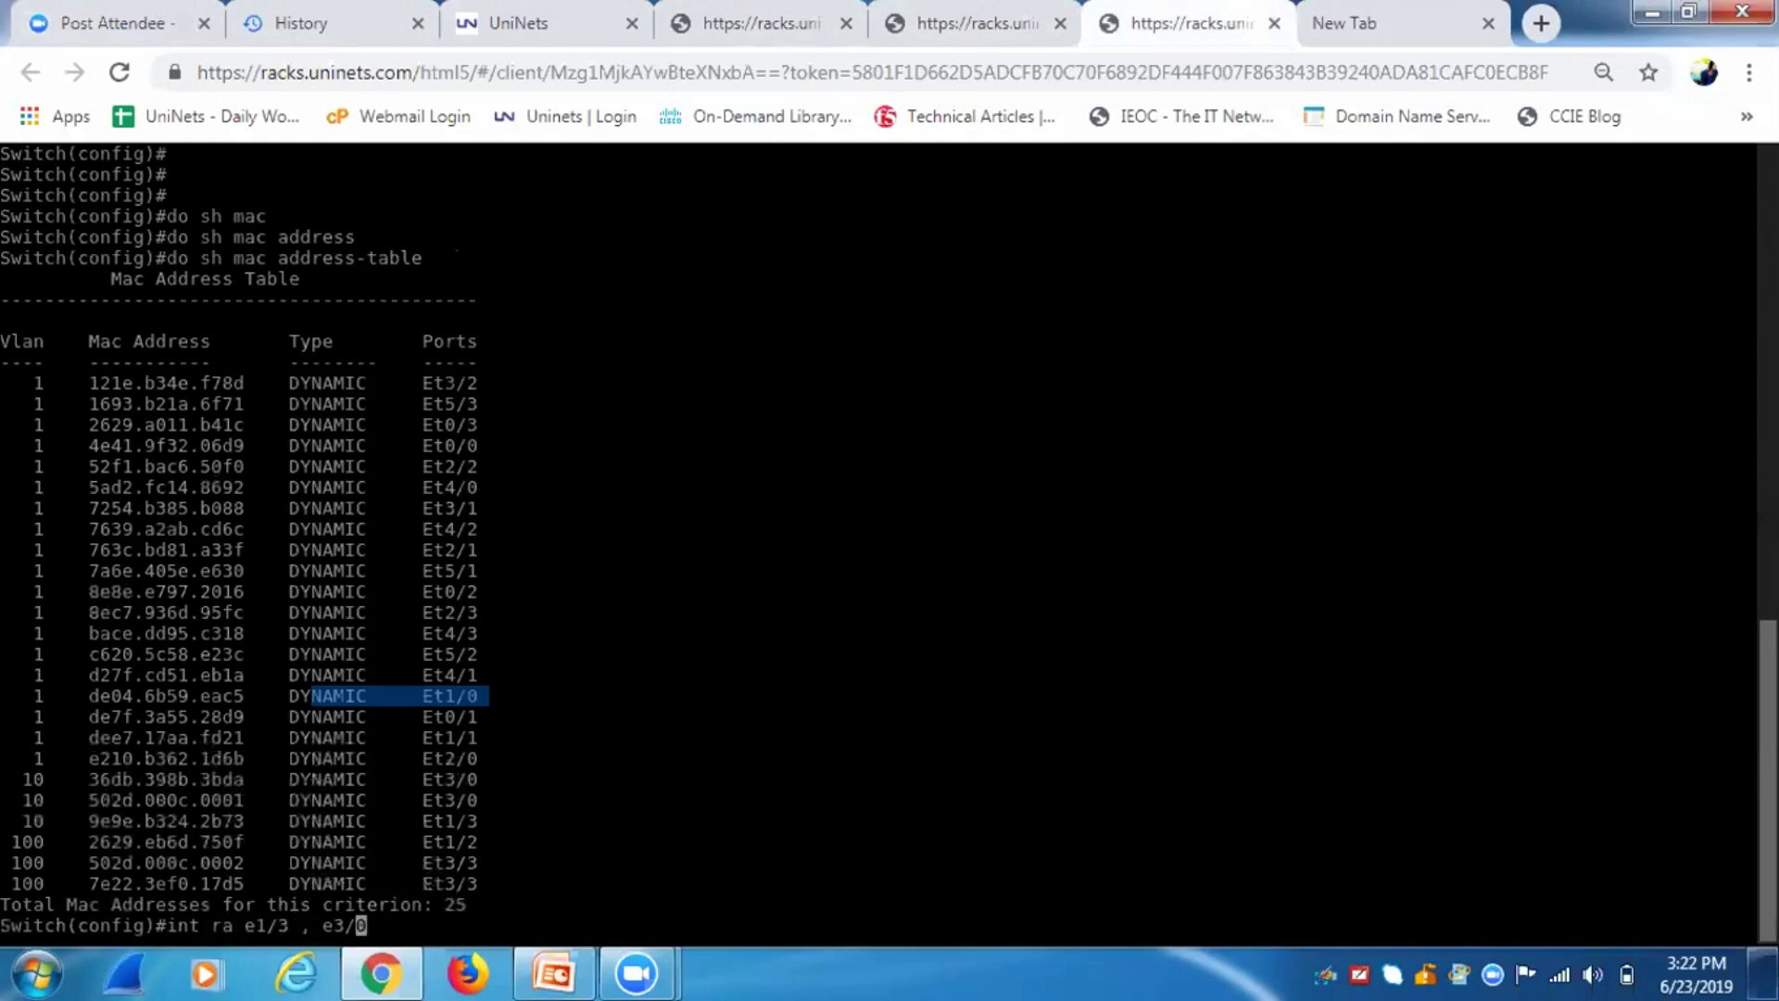
{"action": "key", "text": "BackSpace"}
{"action": "type", "text": "0"}
{"action": "key", "text": "Return"}
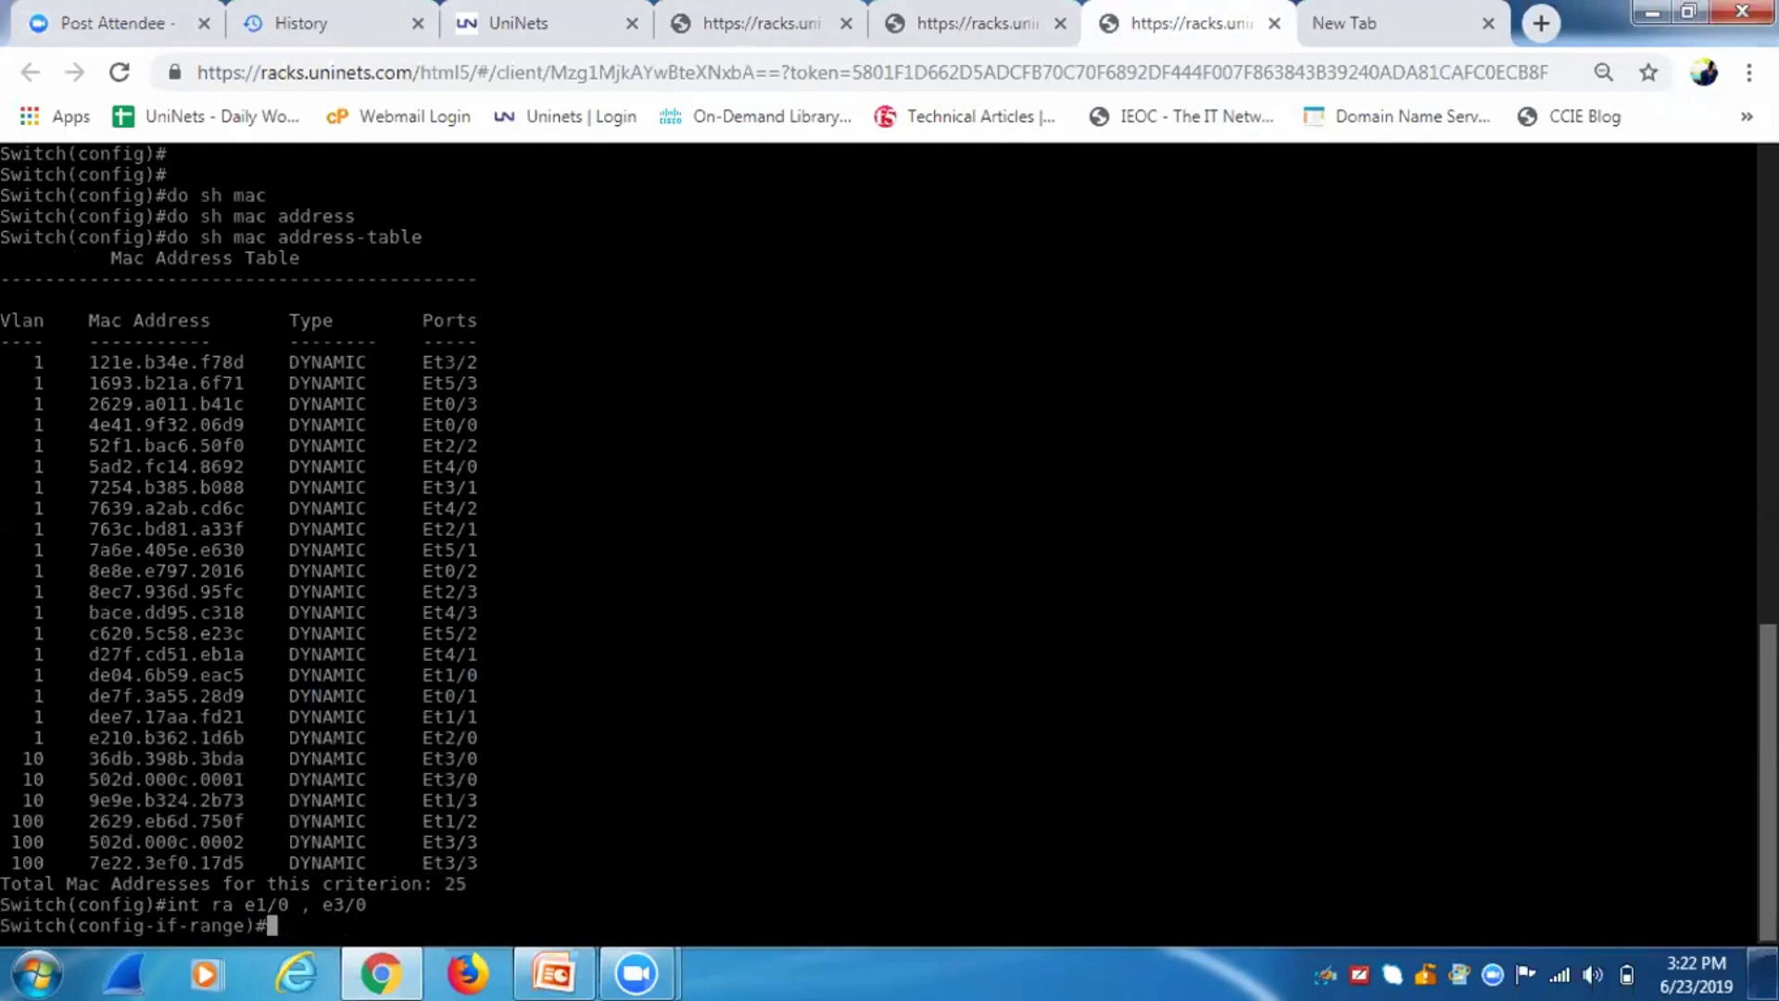
Assign e1/0 and e3/0 to access VLAN 10 and verify with do sh vlan br.
{"action": "key", "text": "Up"}
{"action": "key", "text": "Up"}
{"action": "key", "text": "Down"}
{"action": "key", "text": "Down"}
{"action": "type", "text": "sw access vlan 100"}
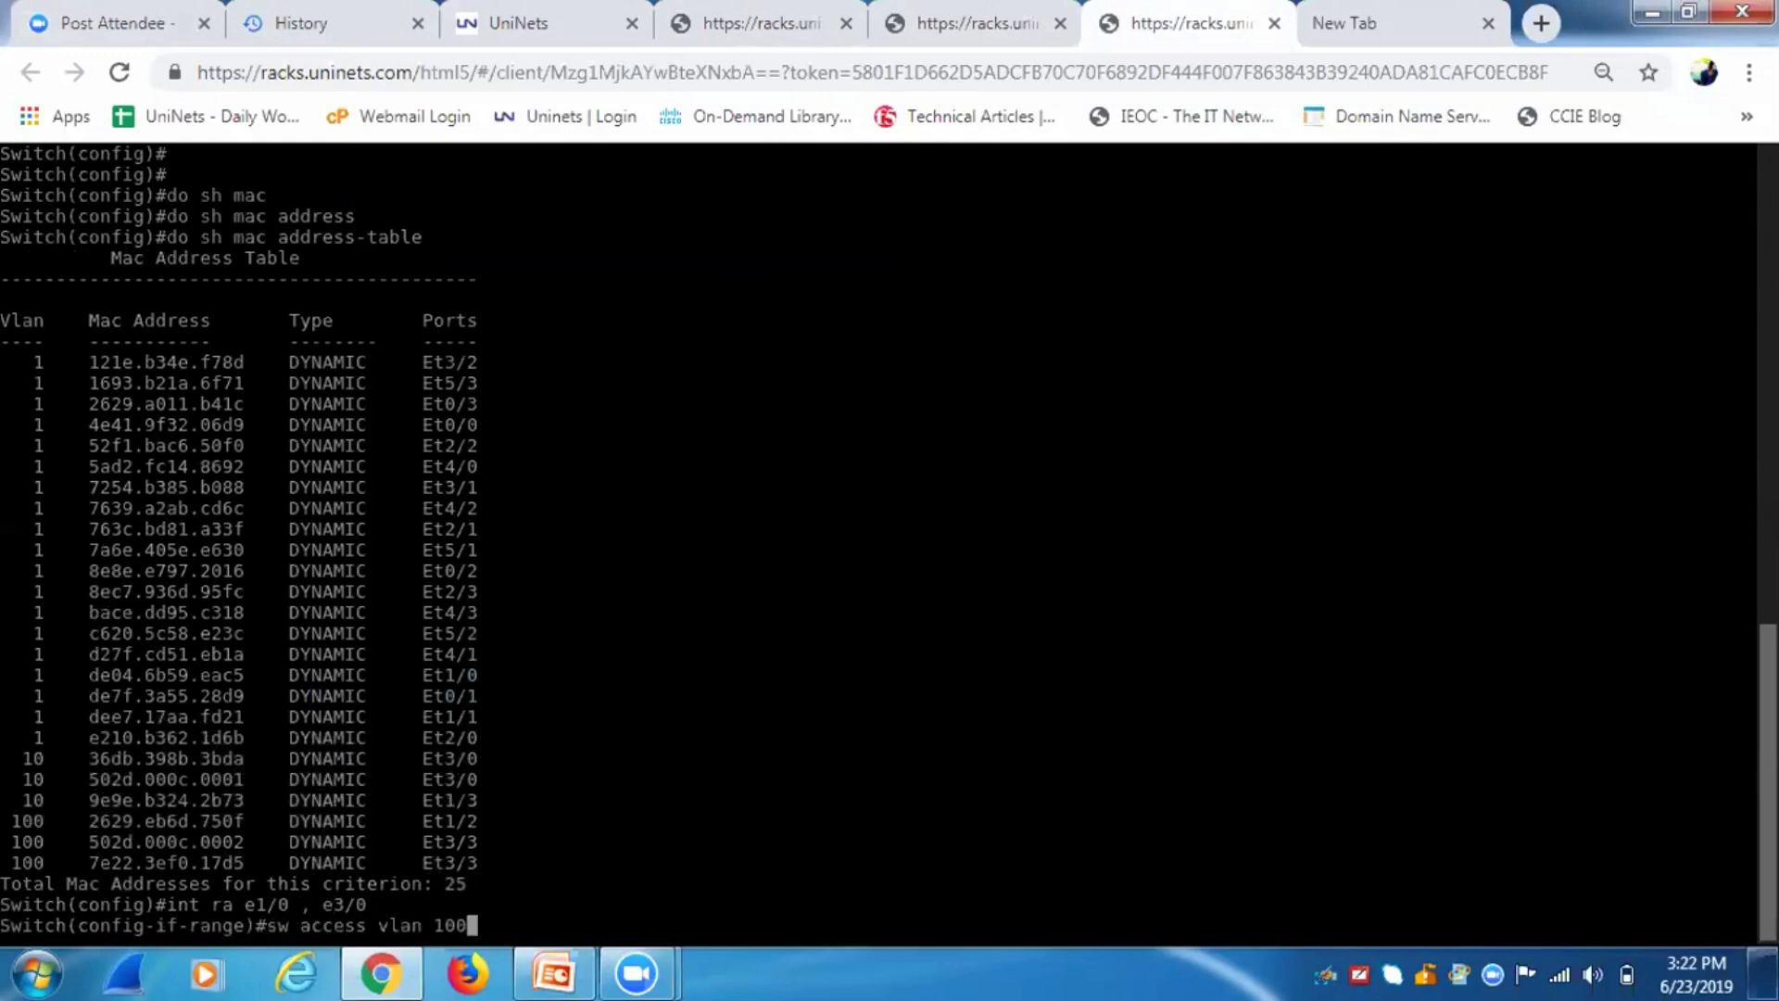
{"action": "key", "text": "BackSpace"}
{"action": "key", "text": "Return"}
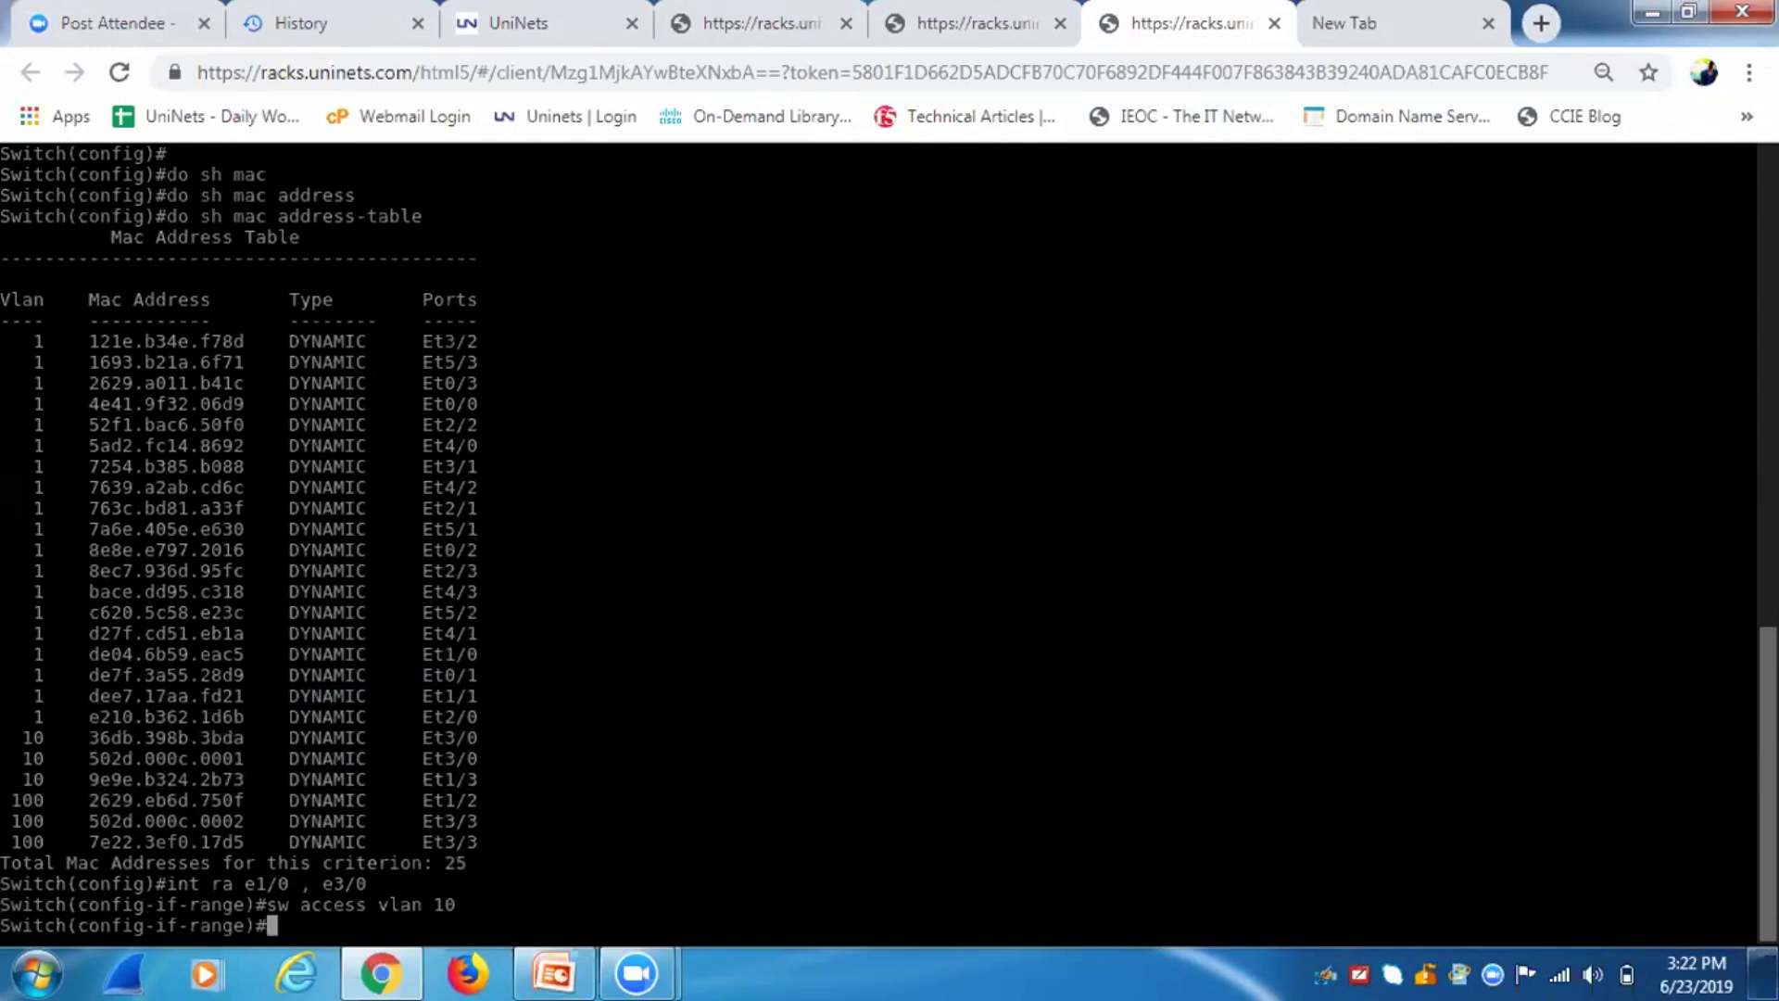
{"action": "type", "text": "do sh vl;a"}
{"action": "type", "text": "n br"}
{"action": "key", "text": "Return"}
{"action": "type", "text": "do sh "}
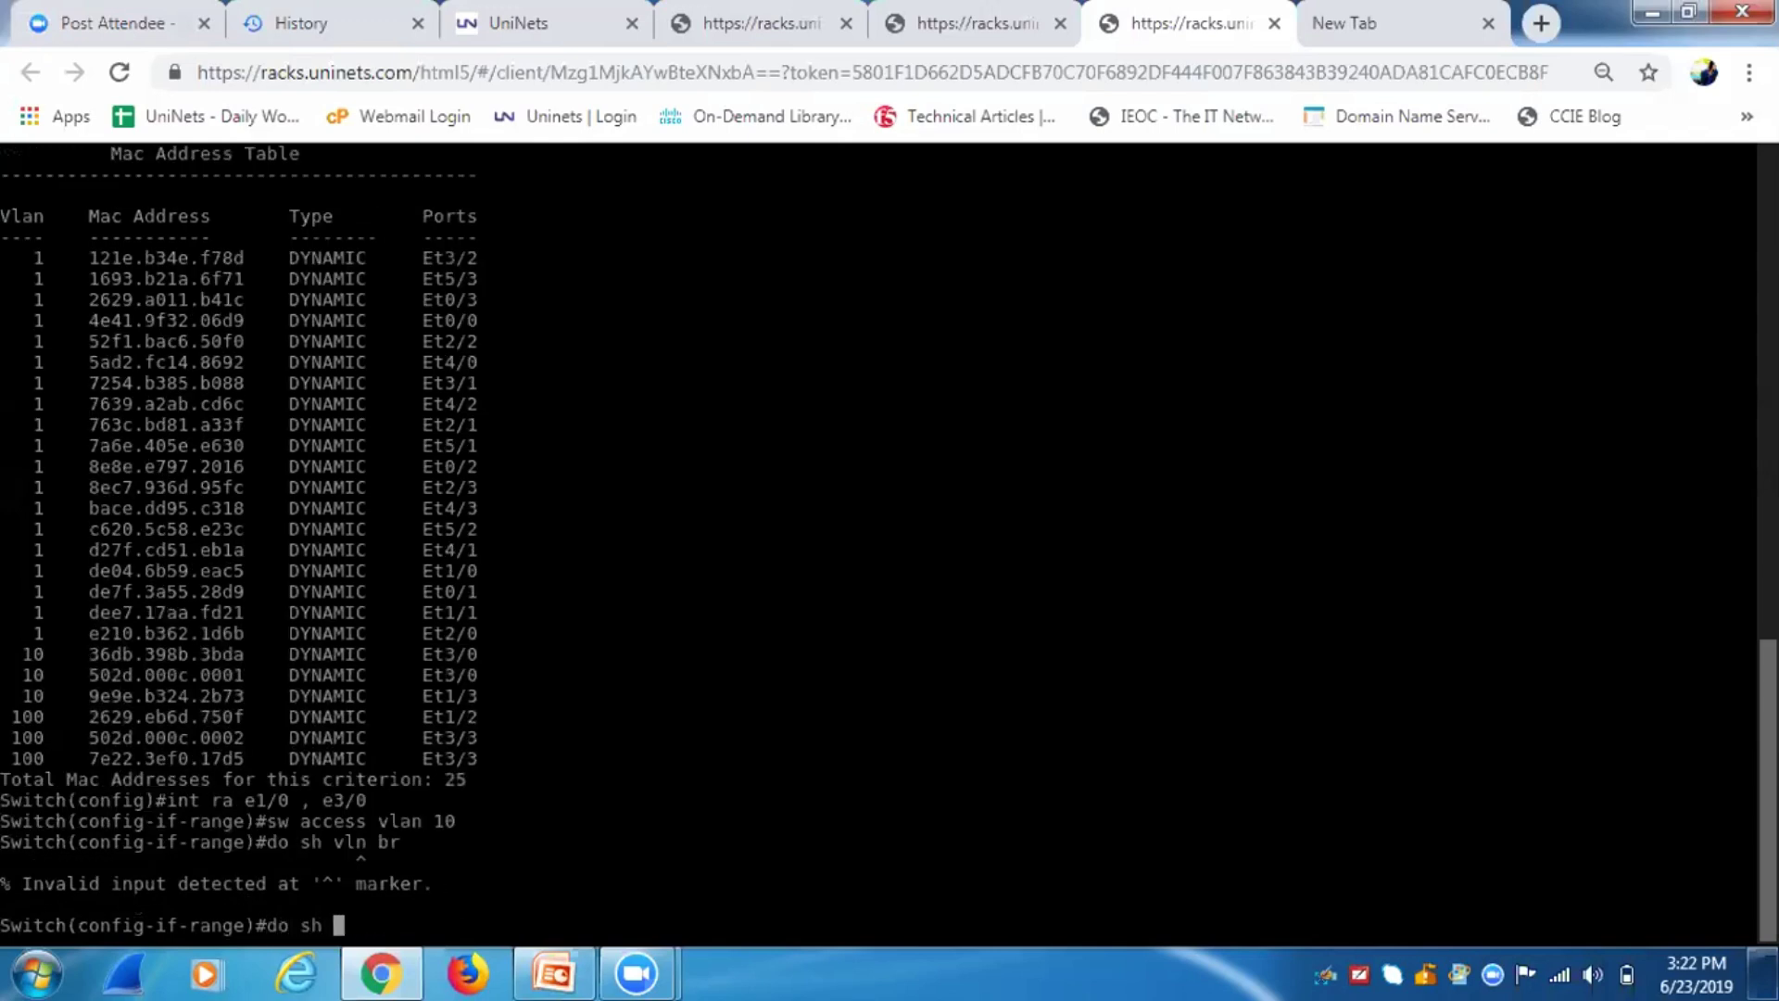
{"action": "type", "text": "vlan br"}
{"action": "key", "text": "Return"}
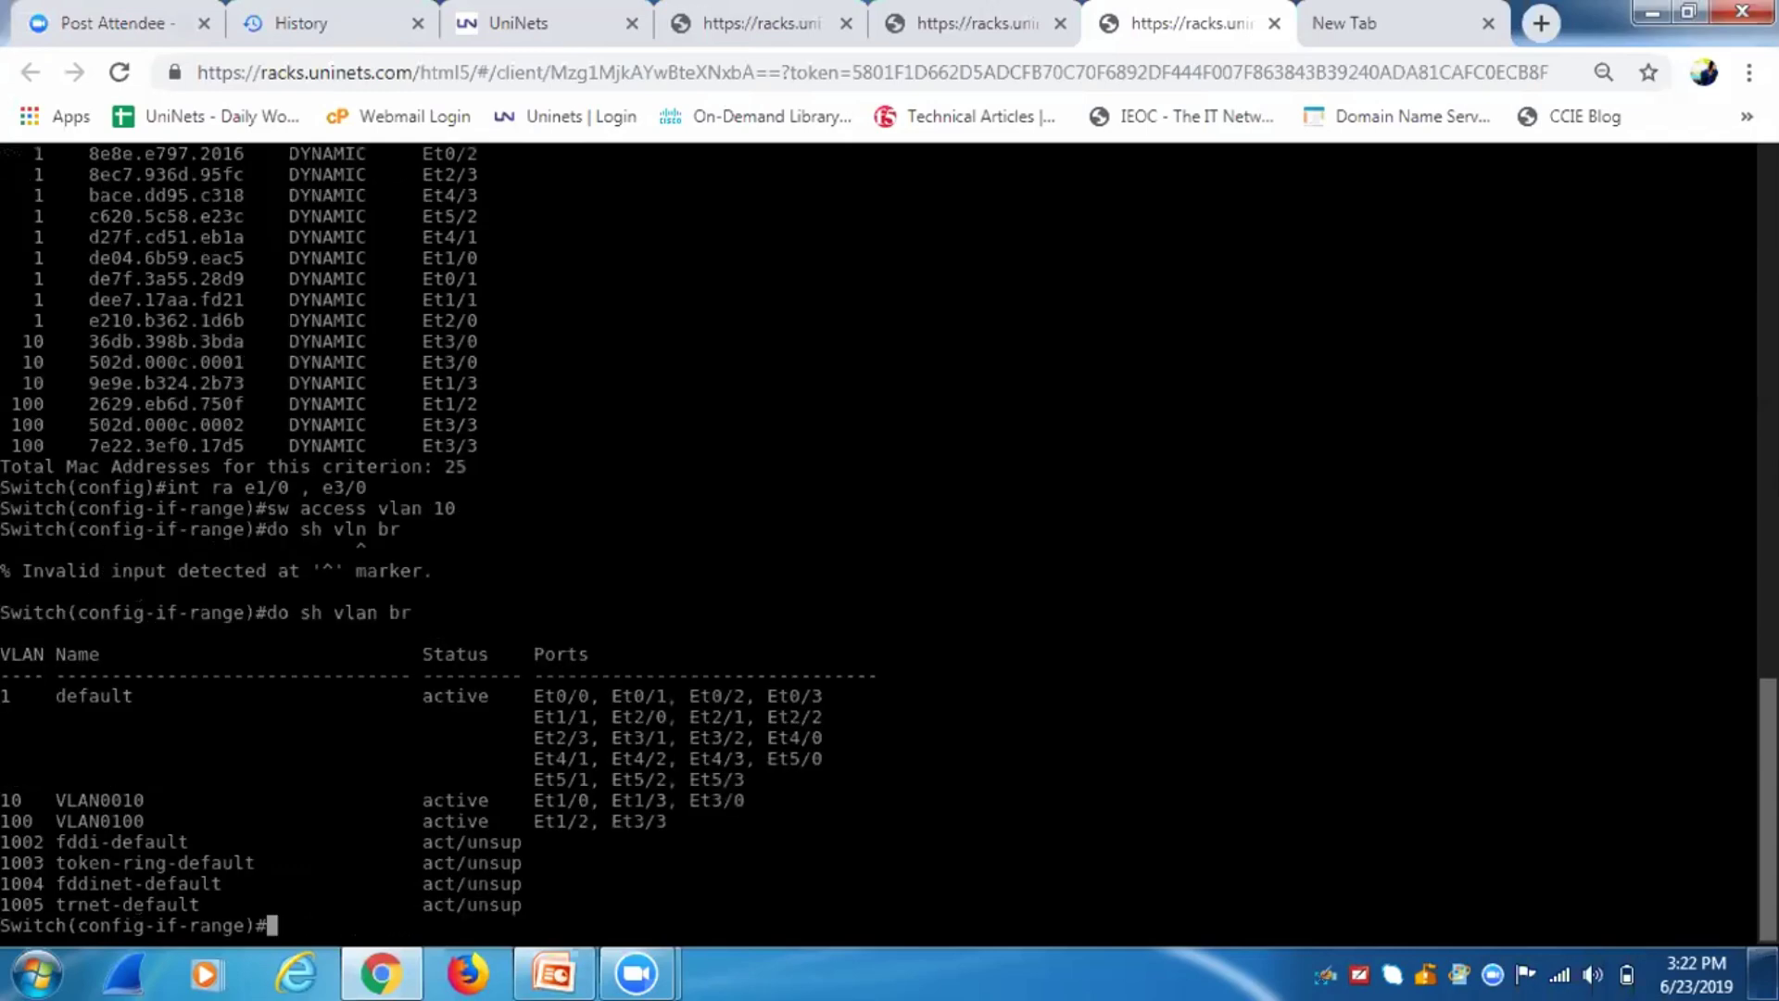
Set port e1/3 back to access VLAN 1 and exit interface configuration.
{"action": "type", "text": "int e1/3"}
{"action": "key", "text": "Return"}
{"action": "type", "text": "sw"}
{"action": "key", "text": "Tab"}
{"action": "type", "text": "ac"}
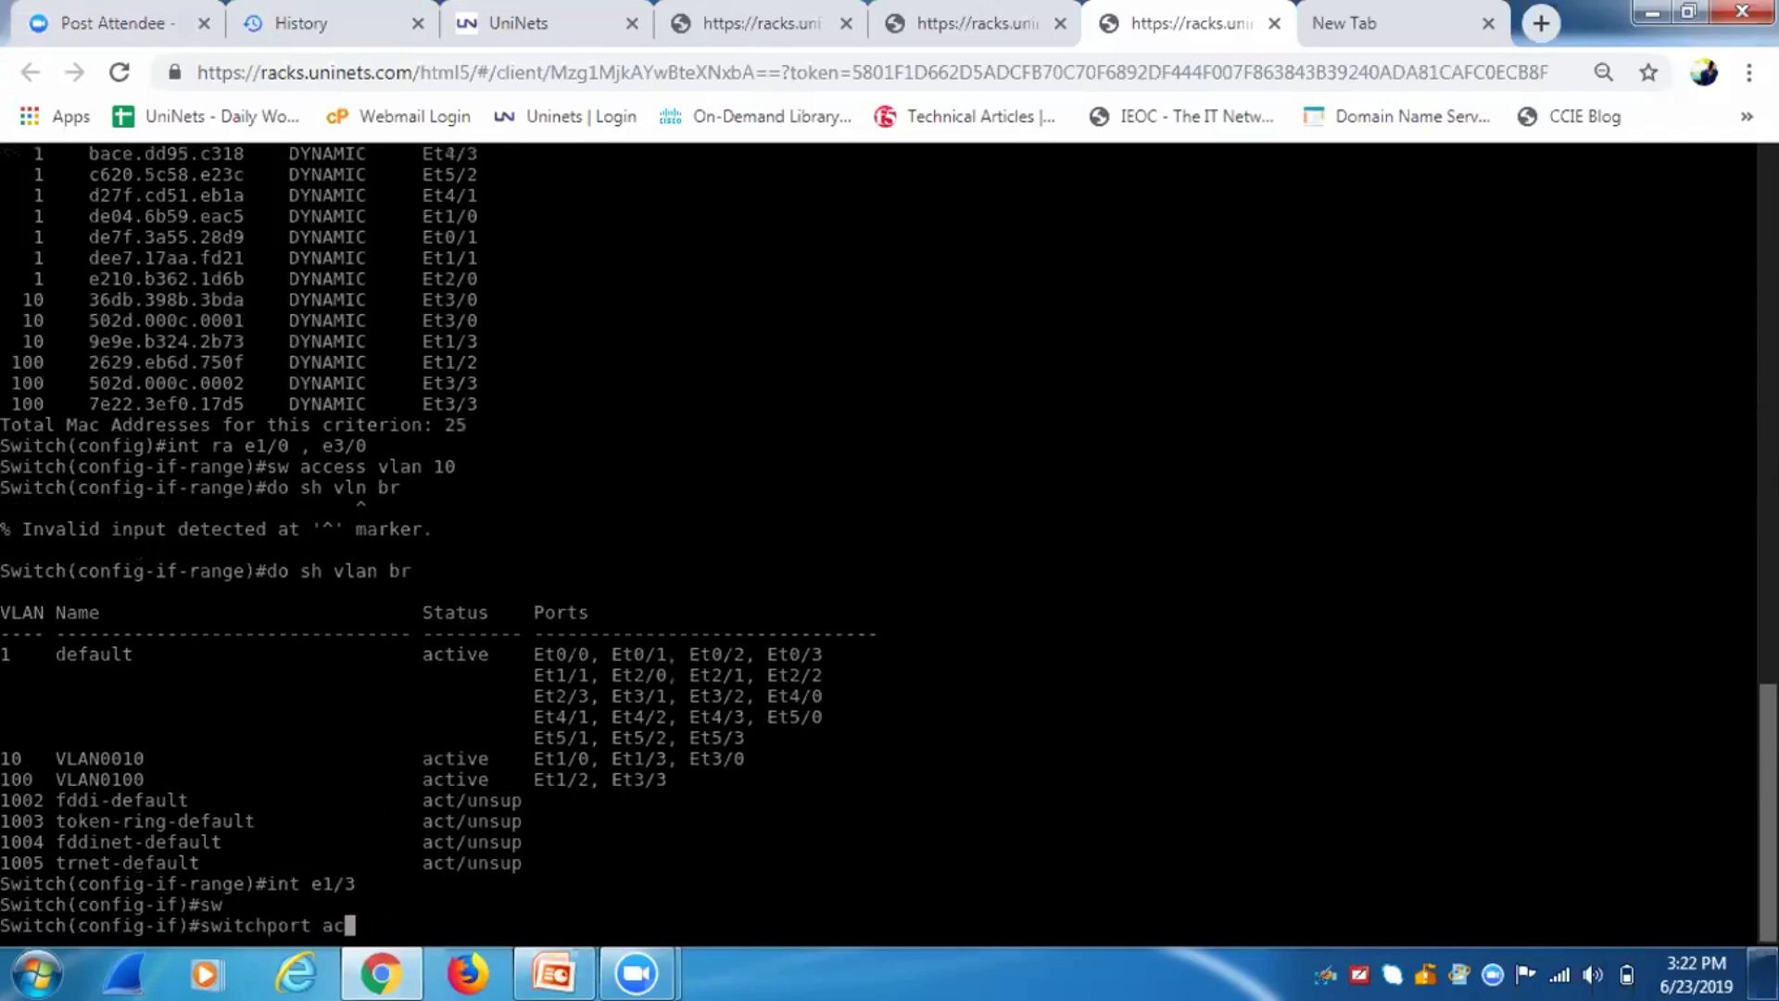
{"action": "type", "text": "cess vlan 1"}
{"action": "key", "text": "Return"}
{"action": "type", "text": "exit"}
{"action": "key", "text": "Return"}
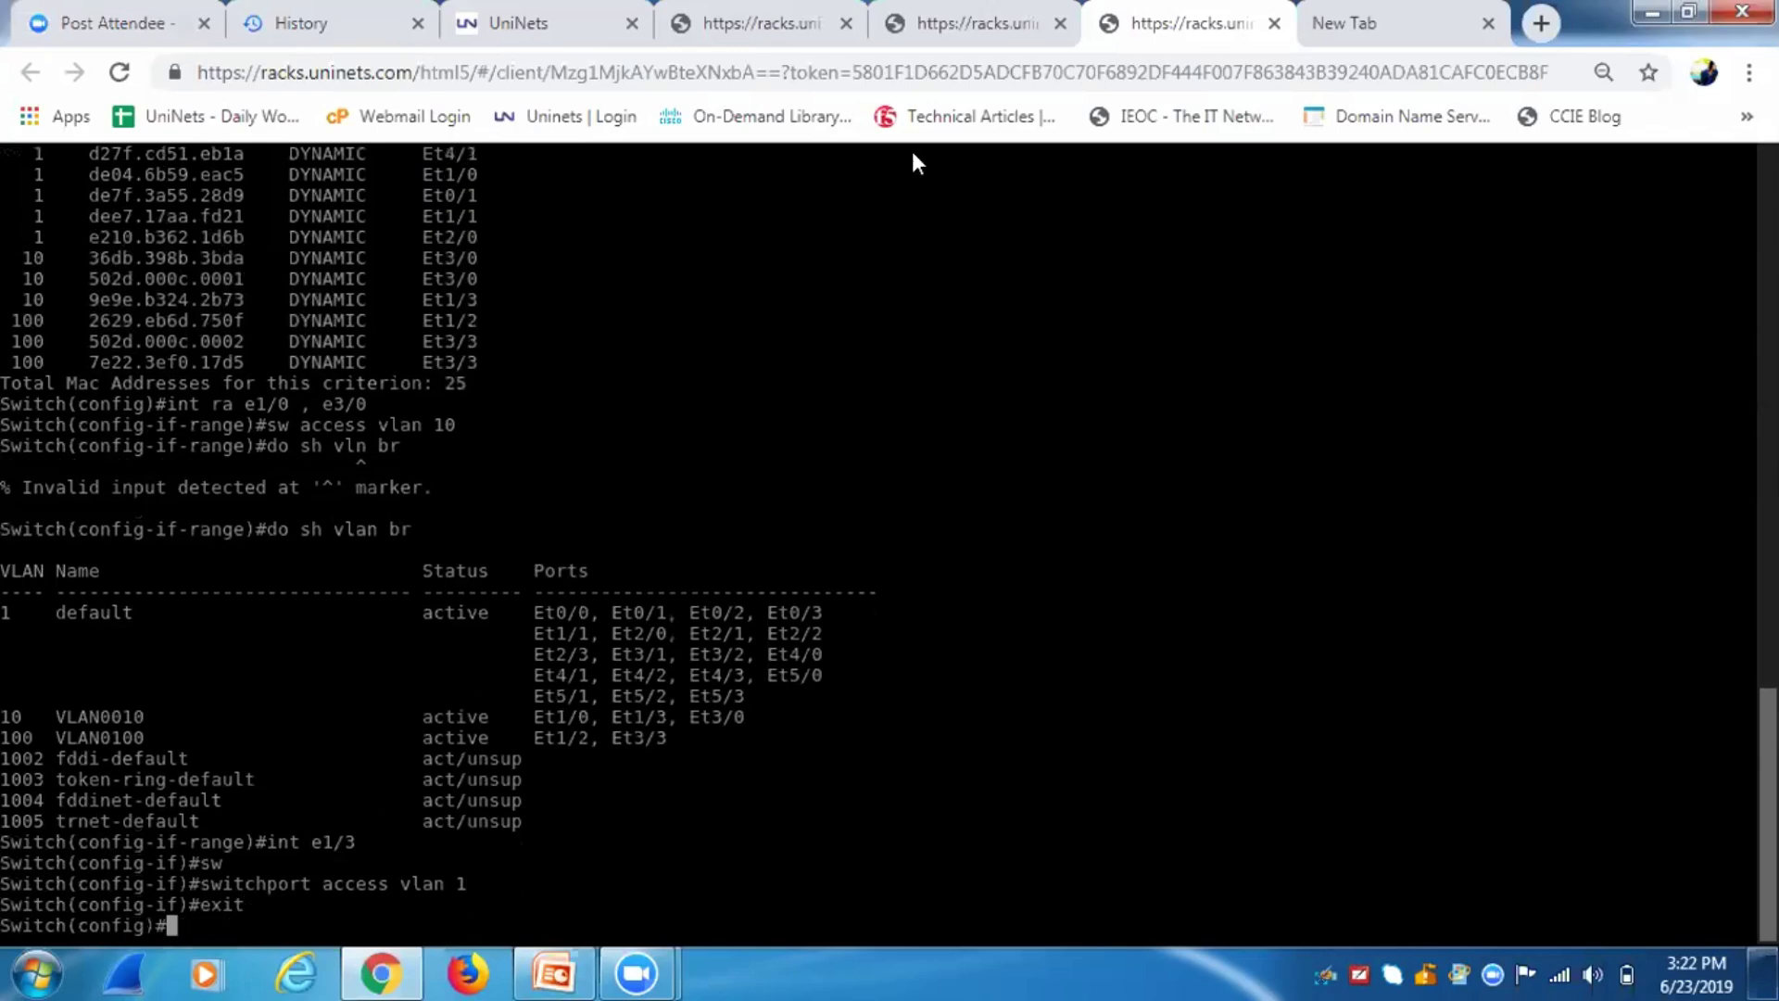
Show the switch's MAC address table twice with 'do sh mac address-table'.
{"action": "left_click", "coordinate": [945, 43]}
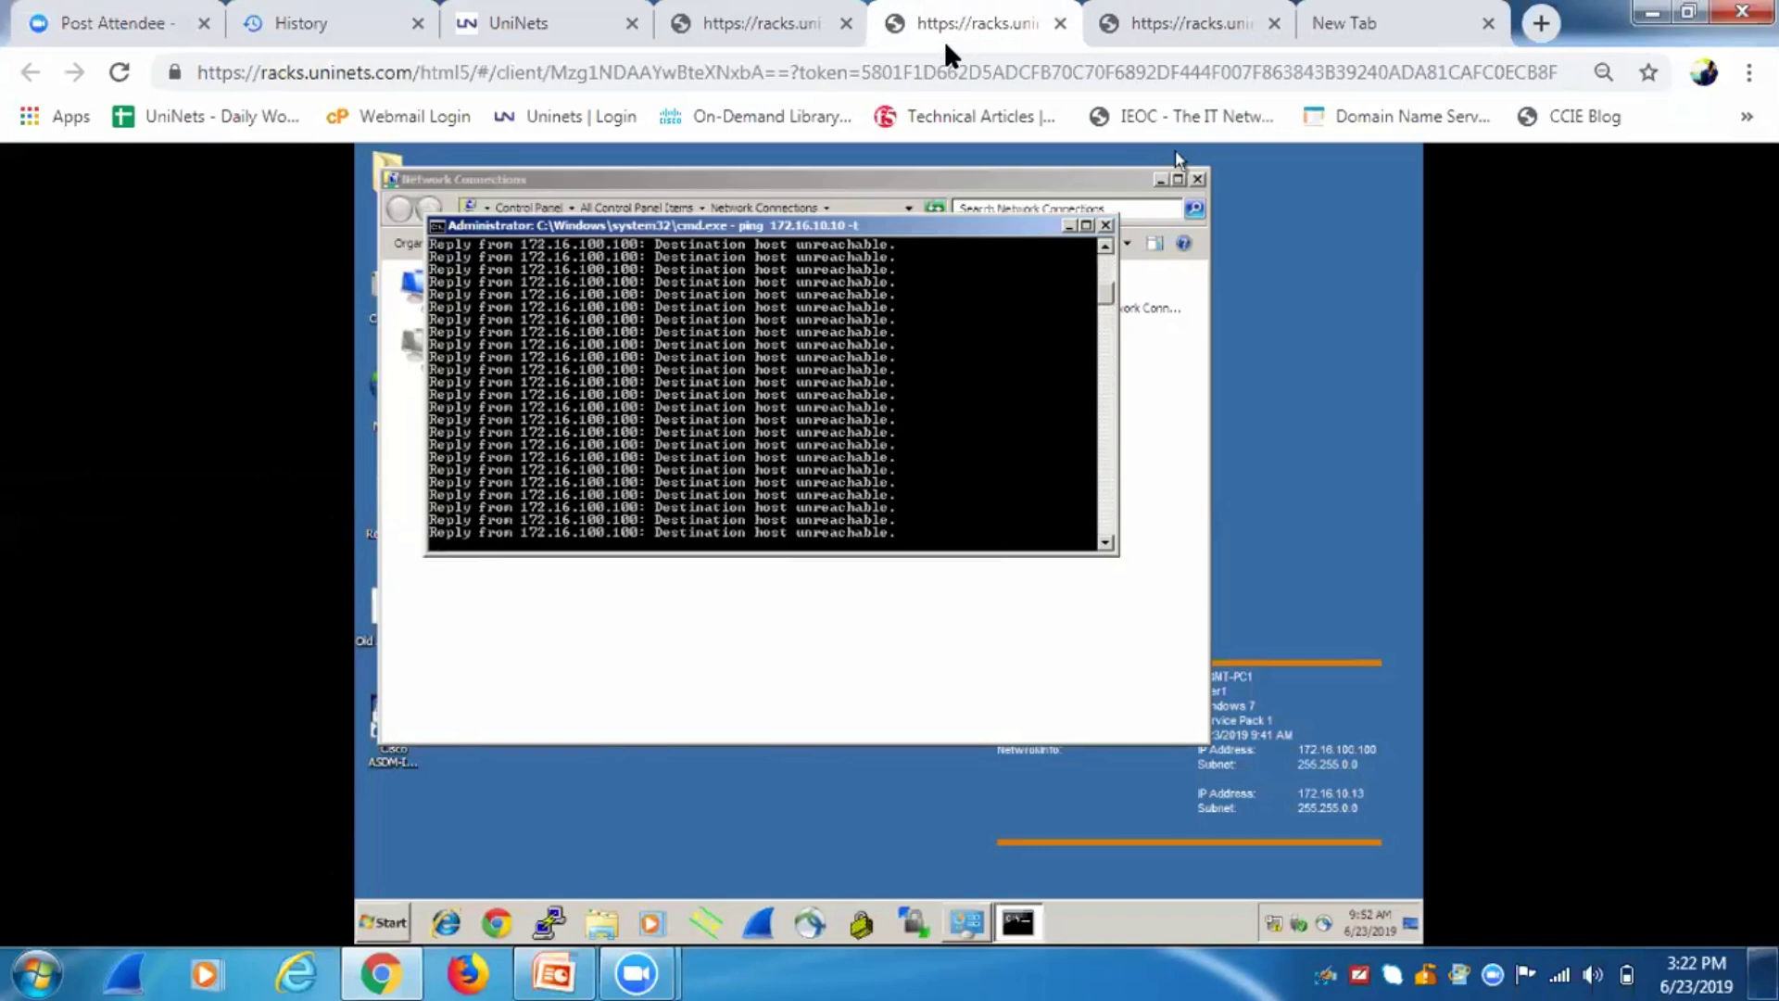
{"action": "left_click", "coordinate": [1232, 35]}
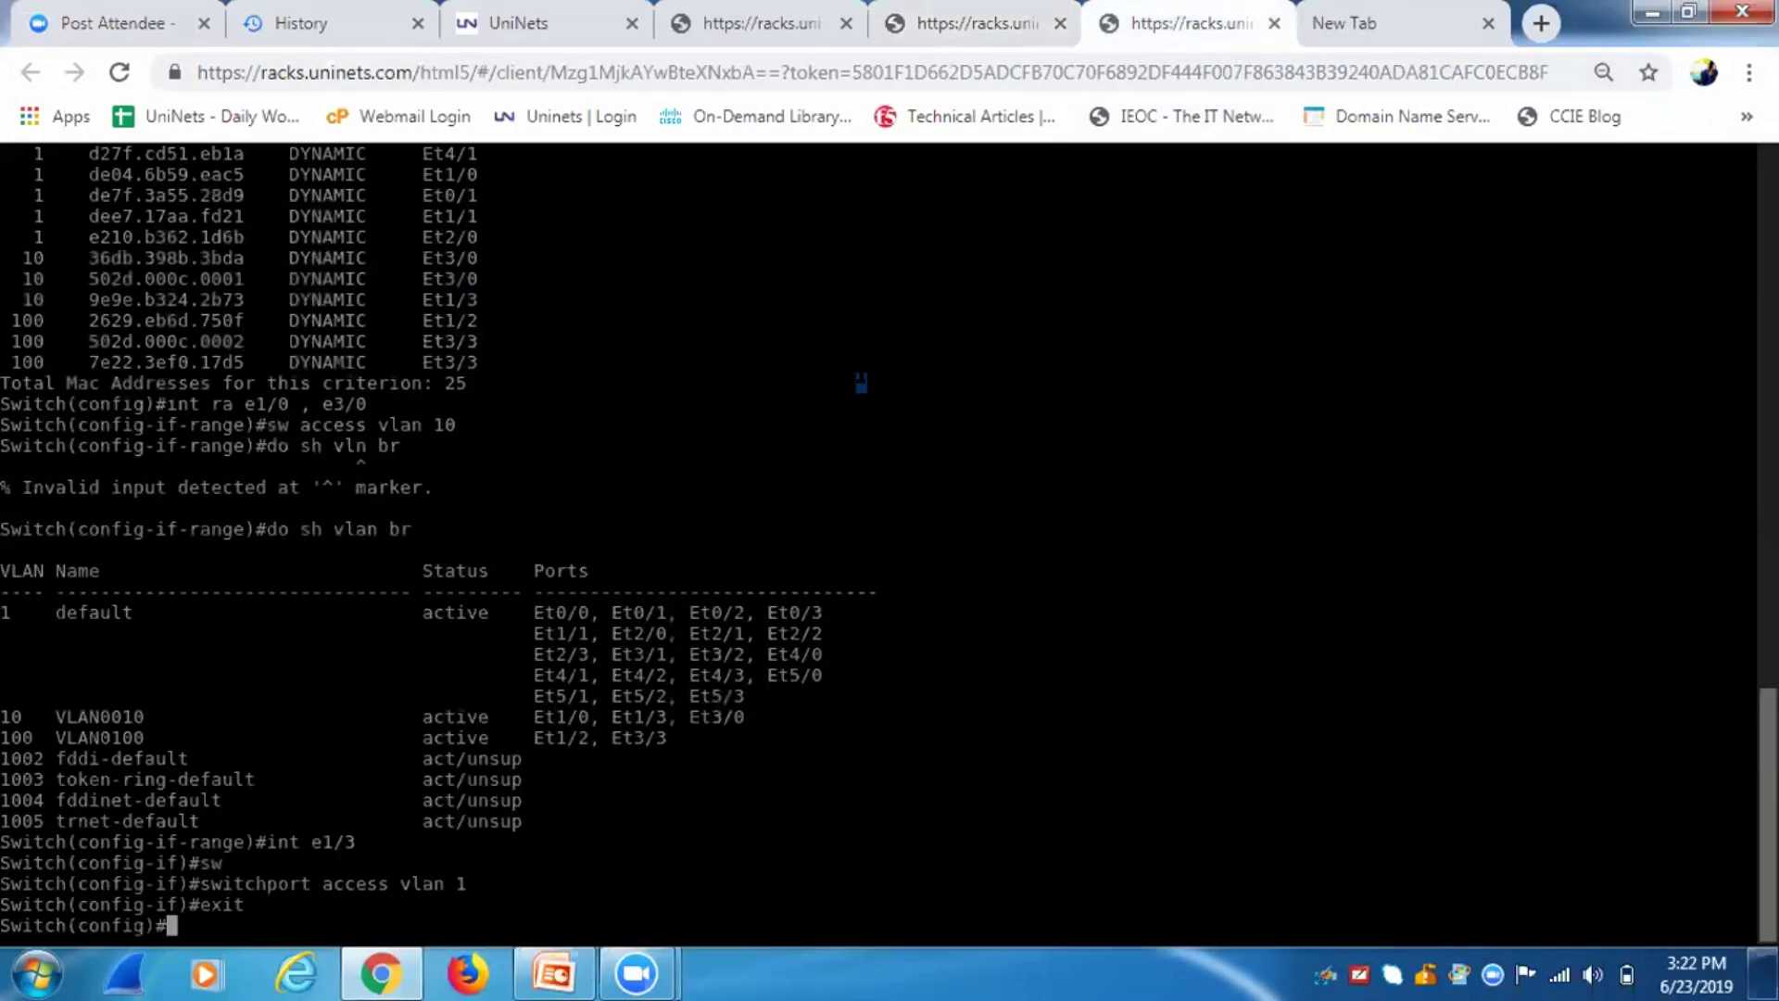
{"action": "type", "text": "do sh macc"}
{"action": "key", "text": "BackSpace"}
{"action": "key", "text": "Tab"}
{"action": "type", "text": "add"}
{"action": "key", "text": "Tab"}
{"action": "key", "text": "Return"}
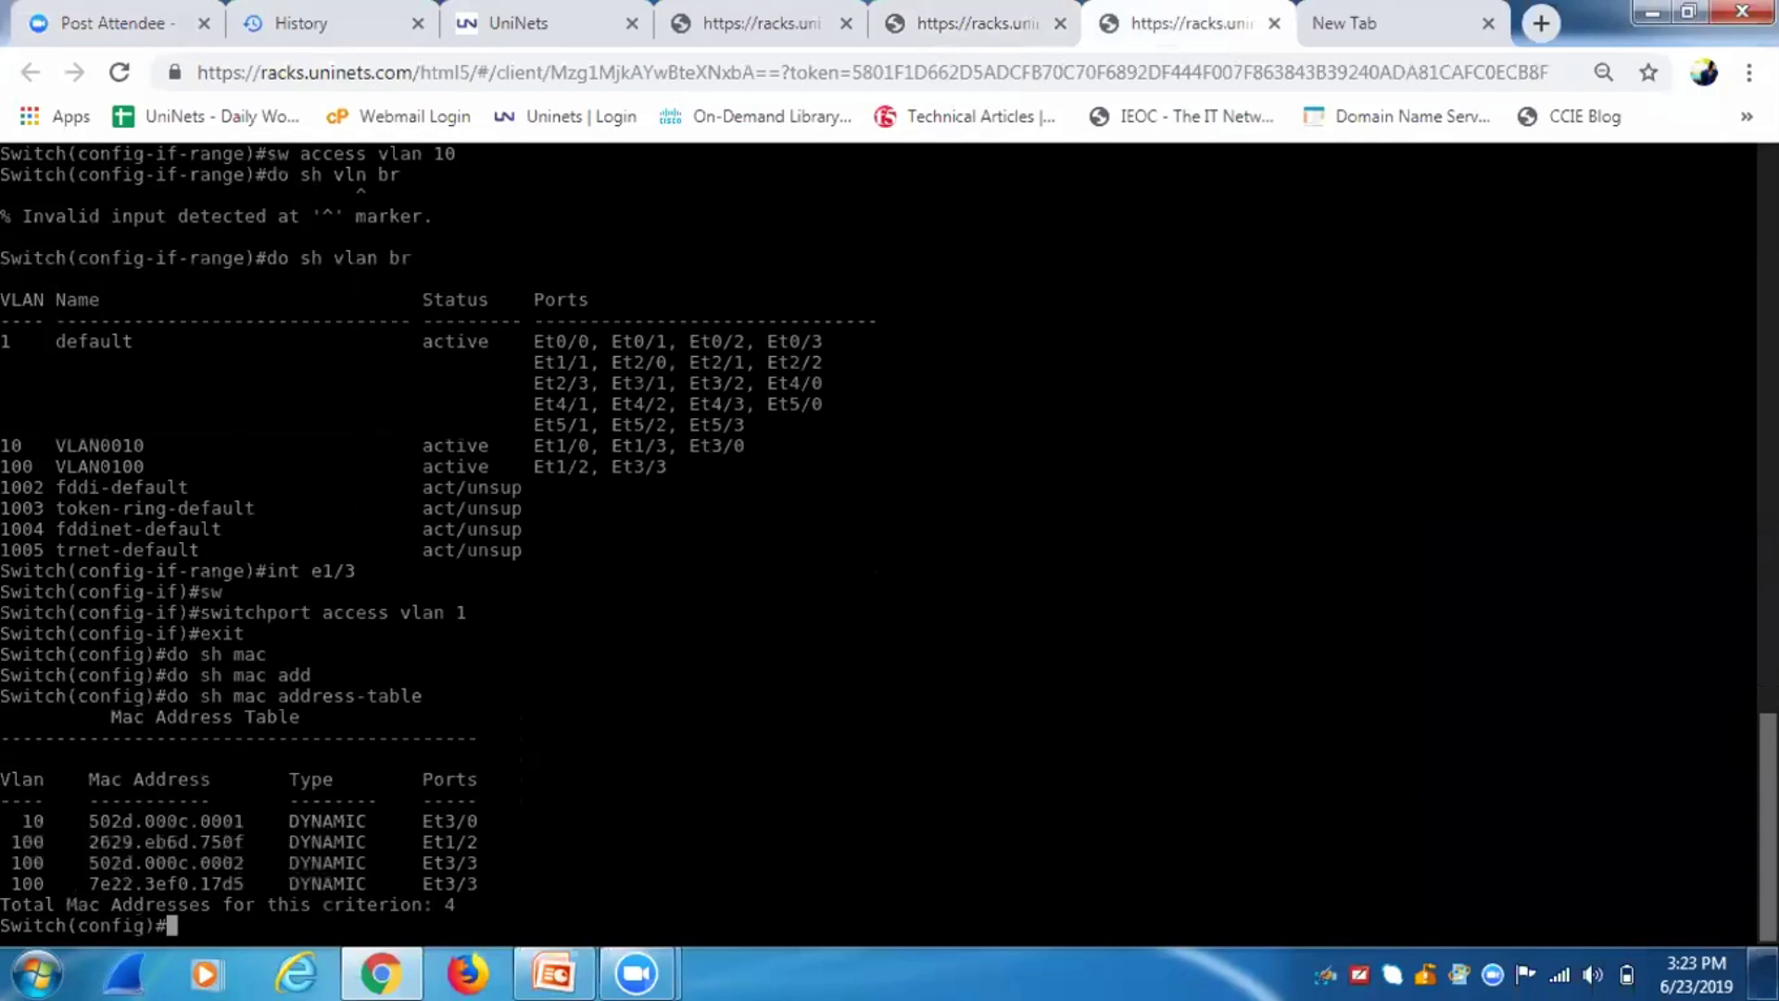
{"action": "key", "text": "Up"}
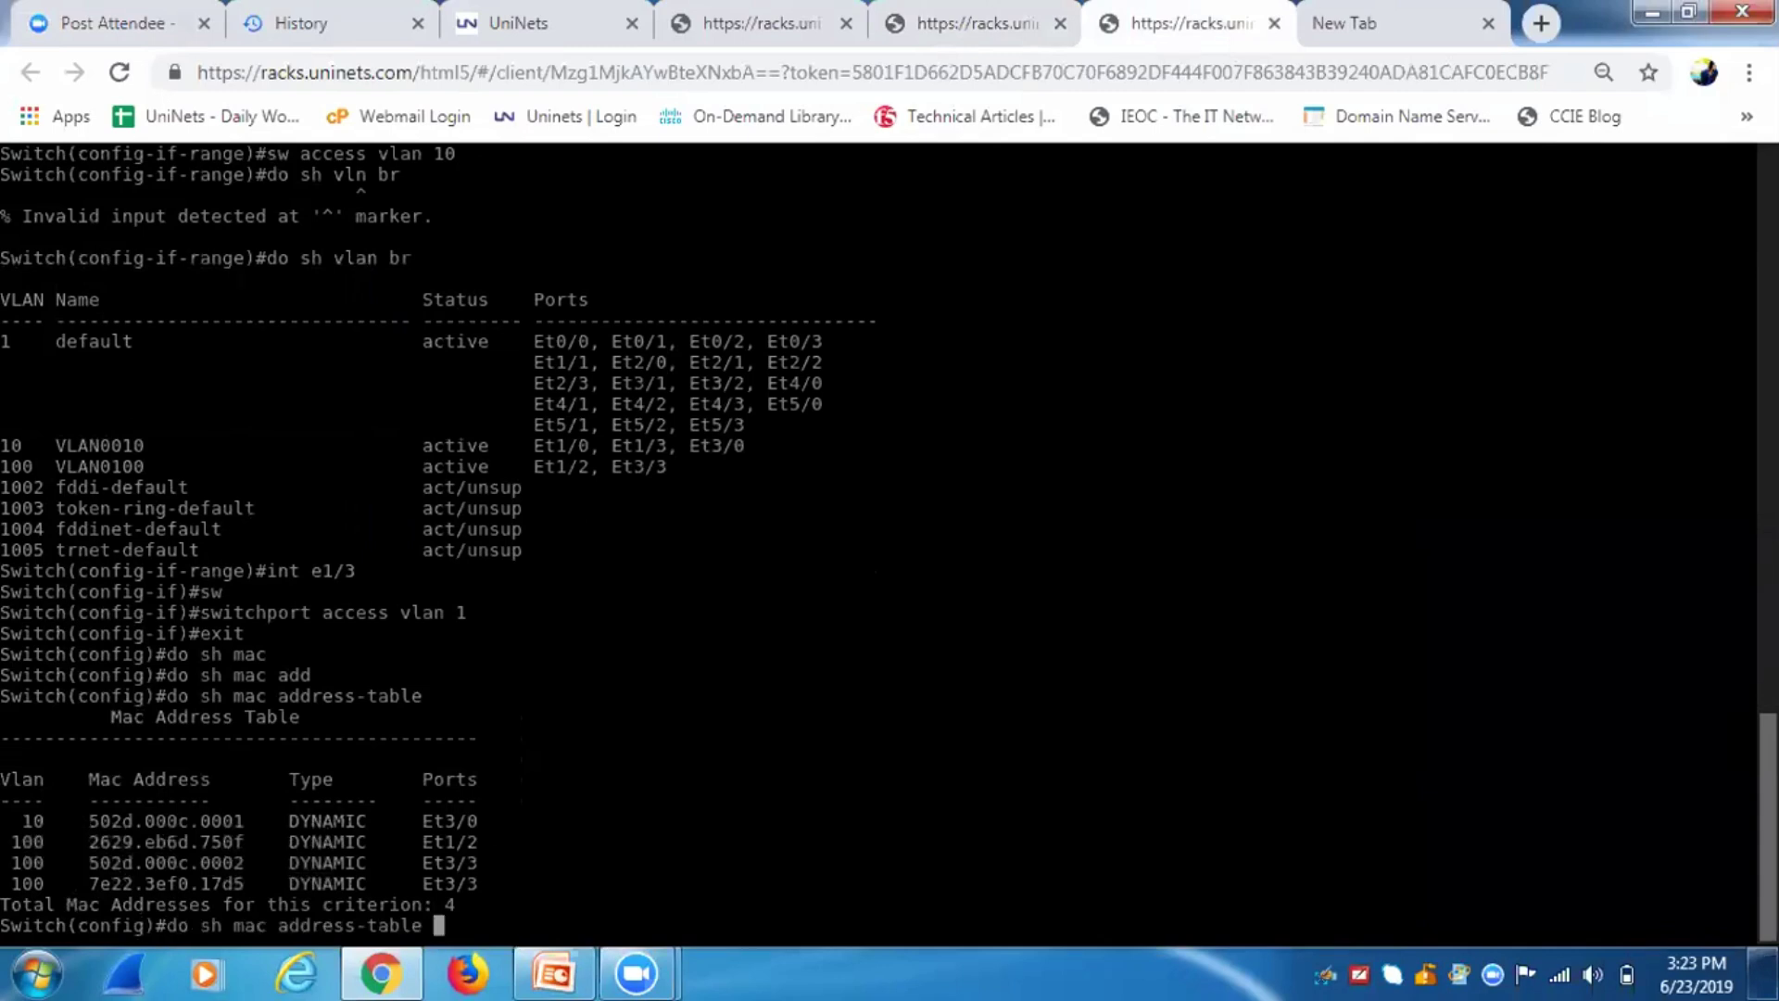
{"action": "key", "text": "Return"}
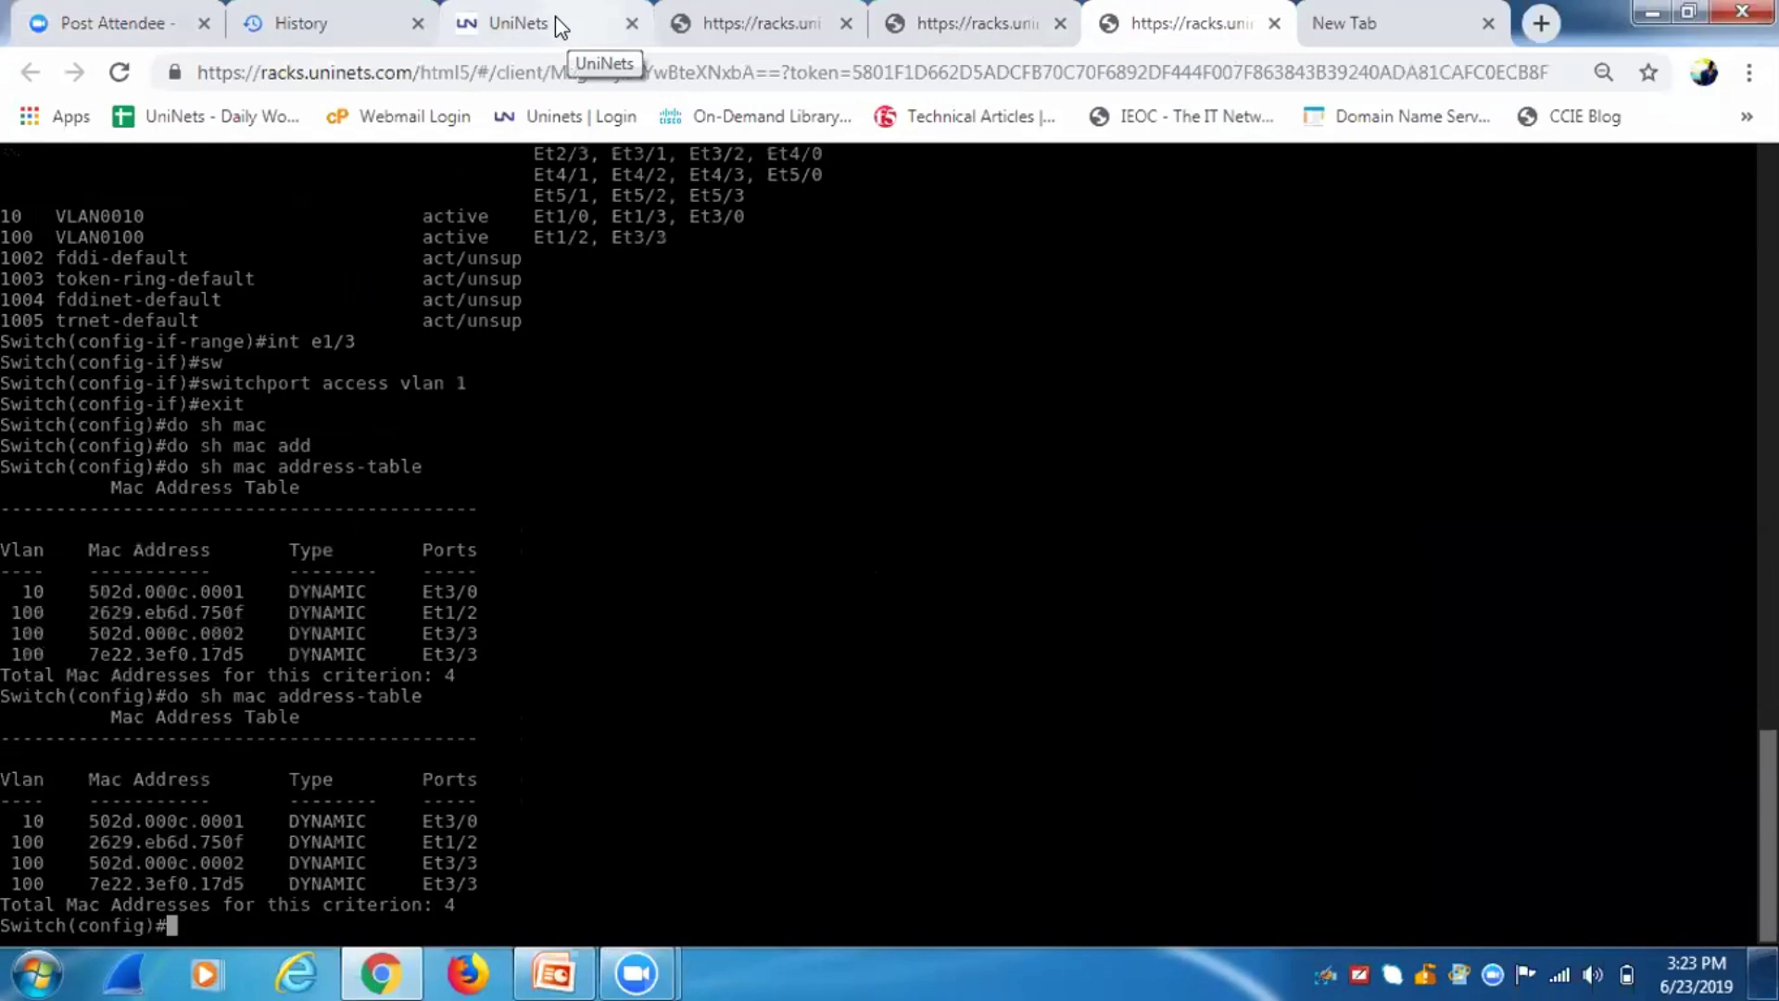
Rerun 'do sh vlan br' to confirm Et1/3 is back in the default VLAN.
{"action": "key", "text": "Up"}
{"action": "key", "text": "Up"}
{"action": "key", "text": "Up"}
{"action": "key", "text": "Up"}
{"action": "key", "text": "Up"}
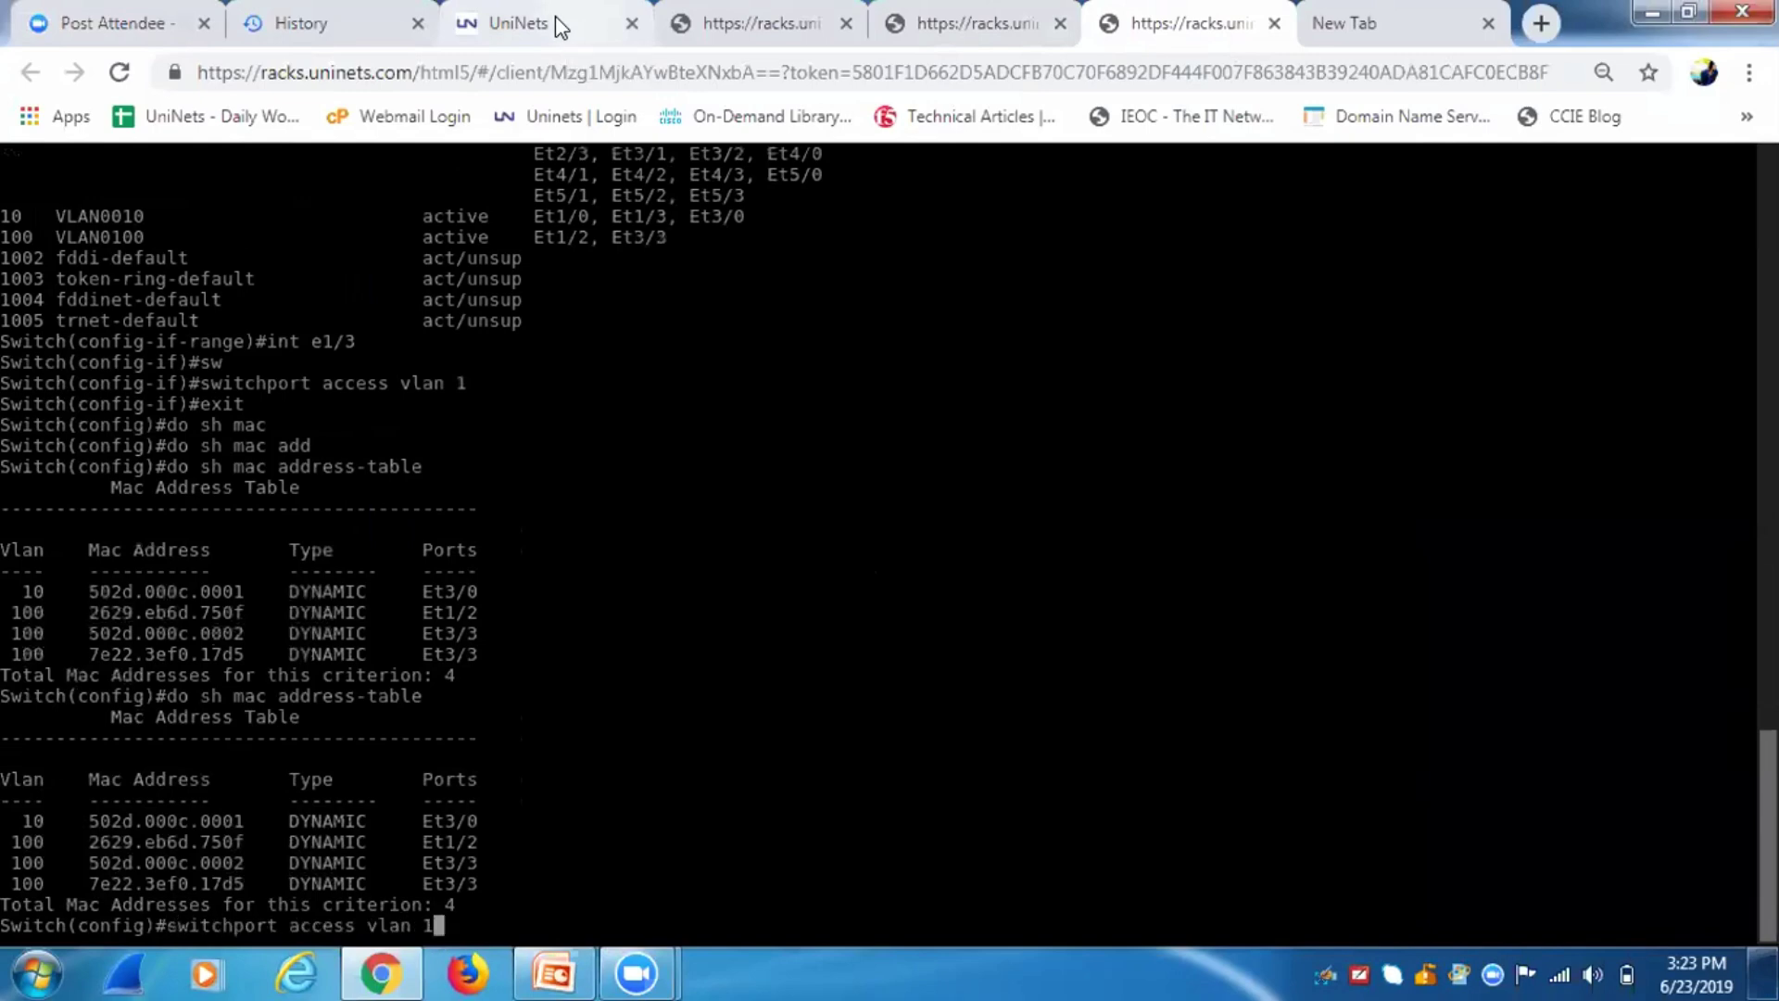
{"action": "key", "text": "Up"}
{"action": "key", "text": "Up"}
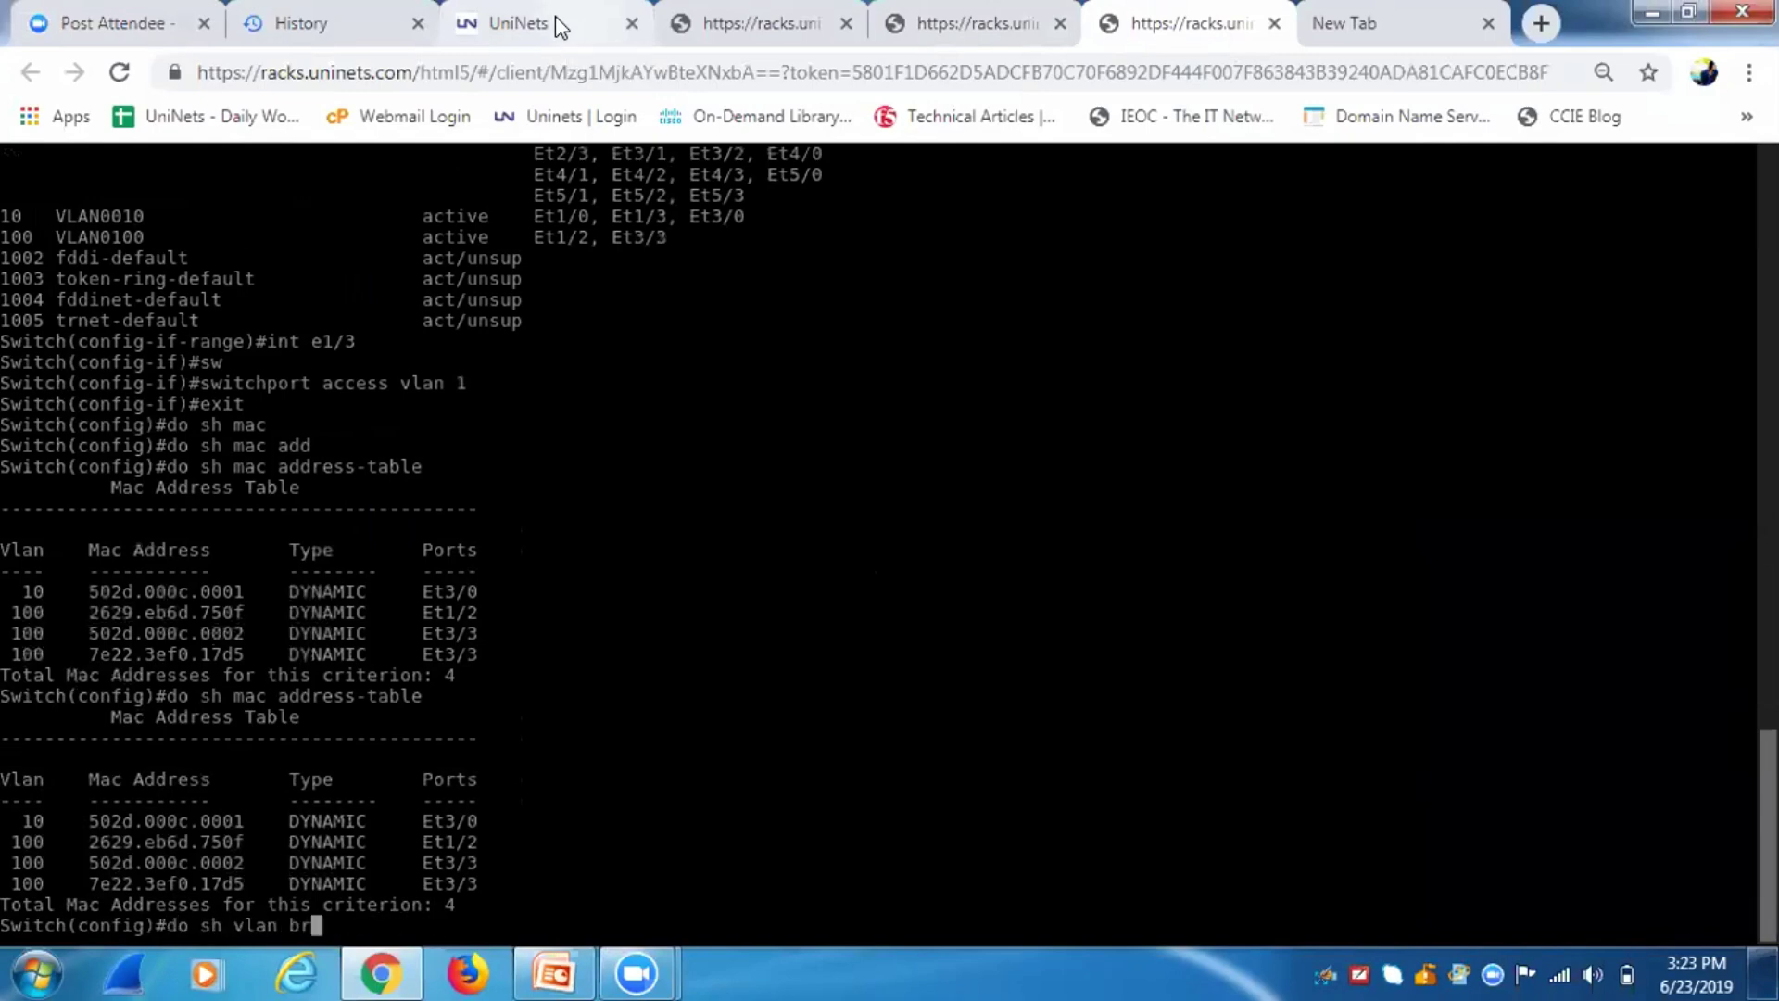
{"action": "key", "text": "Return"}
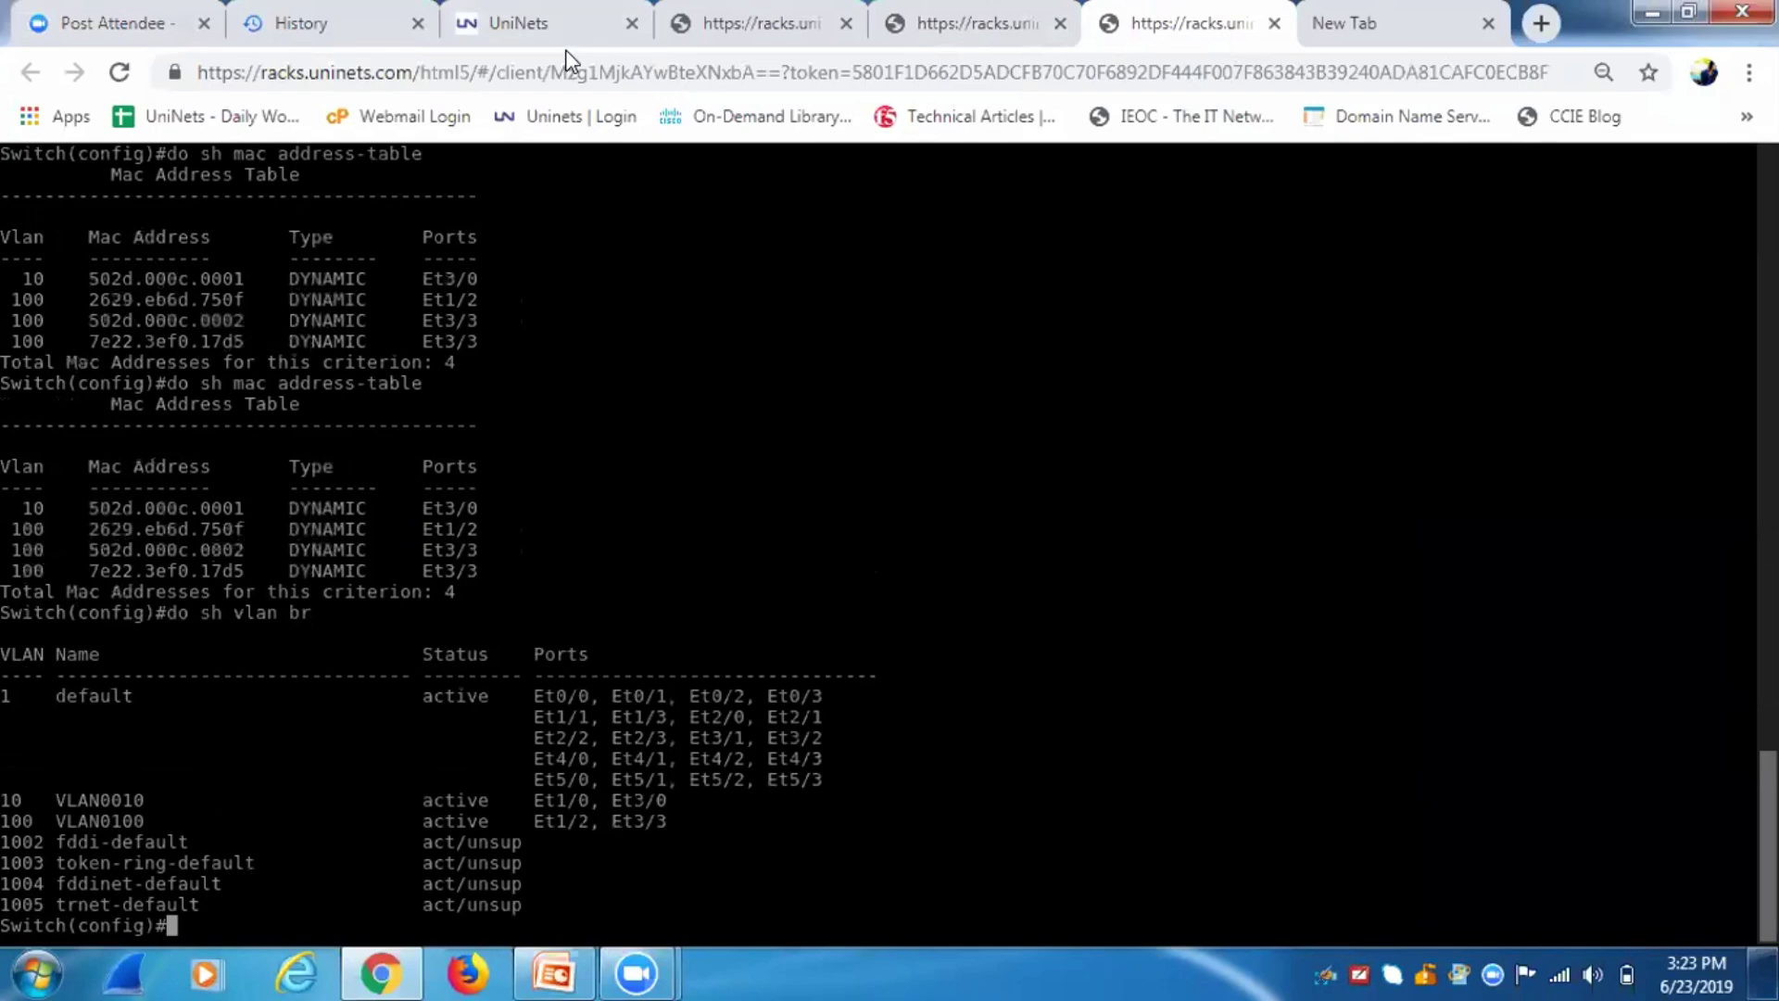
Open INTERFACE e2's status details on the workstation, showing IPv4 address 172.16.10.13.
{"action": "left_click", "coordinate": [500, 20]}
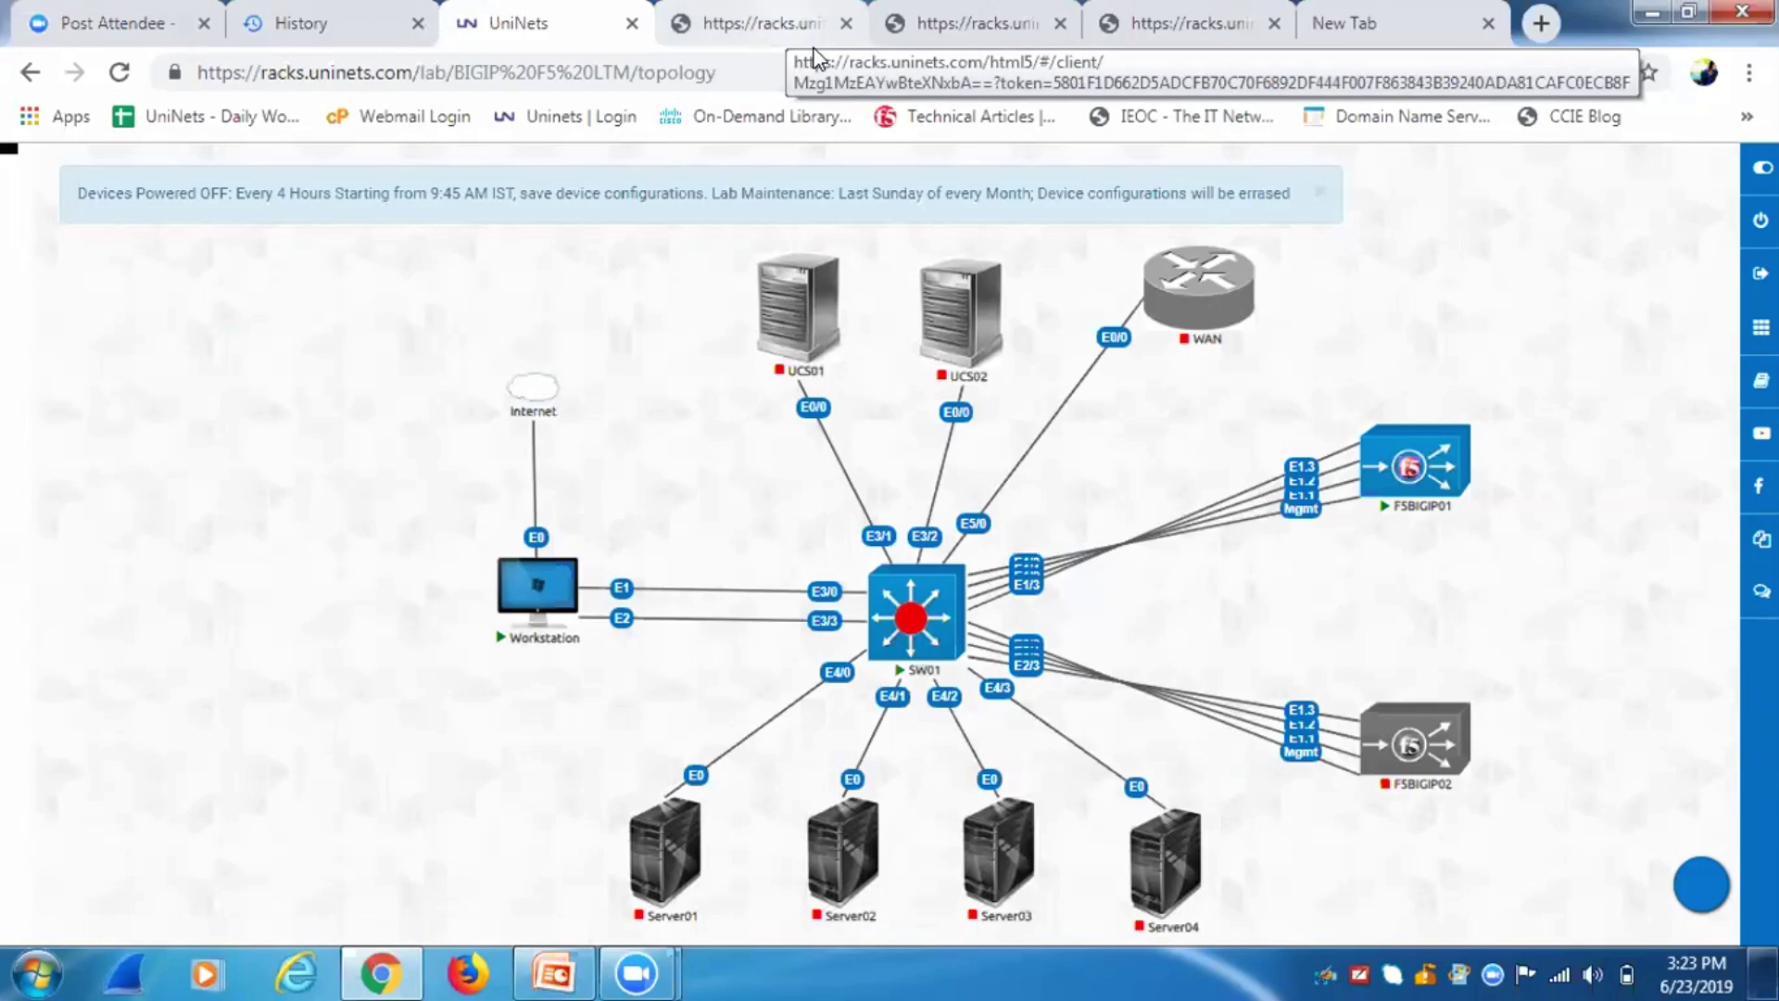
{"action": "left_click", "coordinate": [806, 30]}
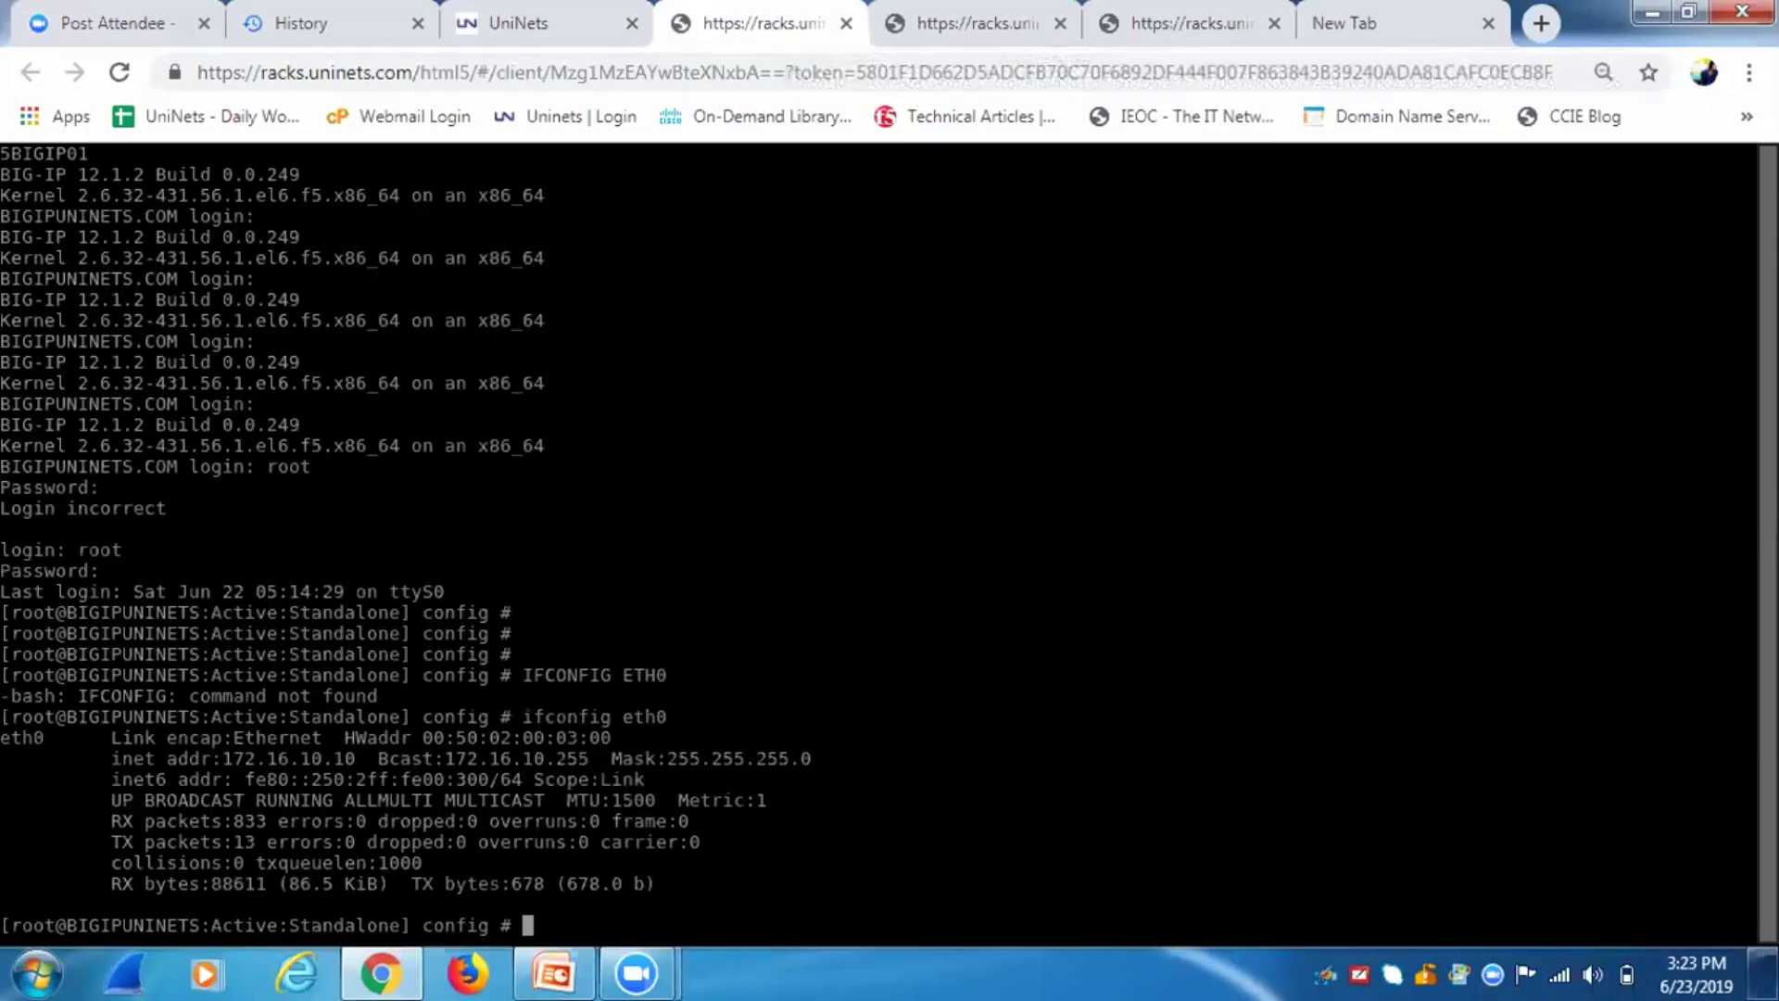
{"action": "key", "text": "ctrl+Tab"}
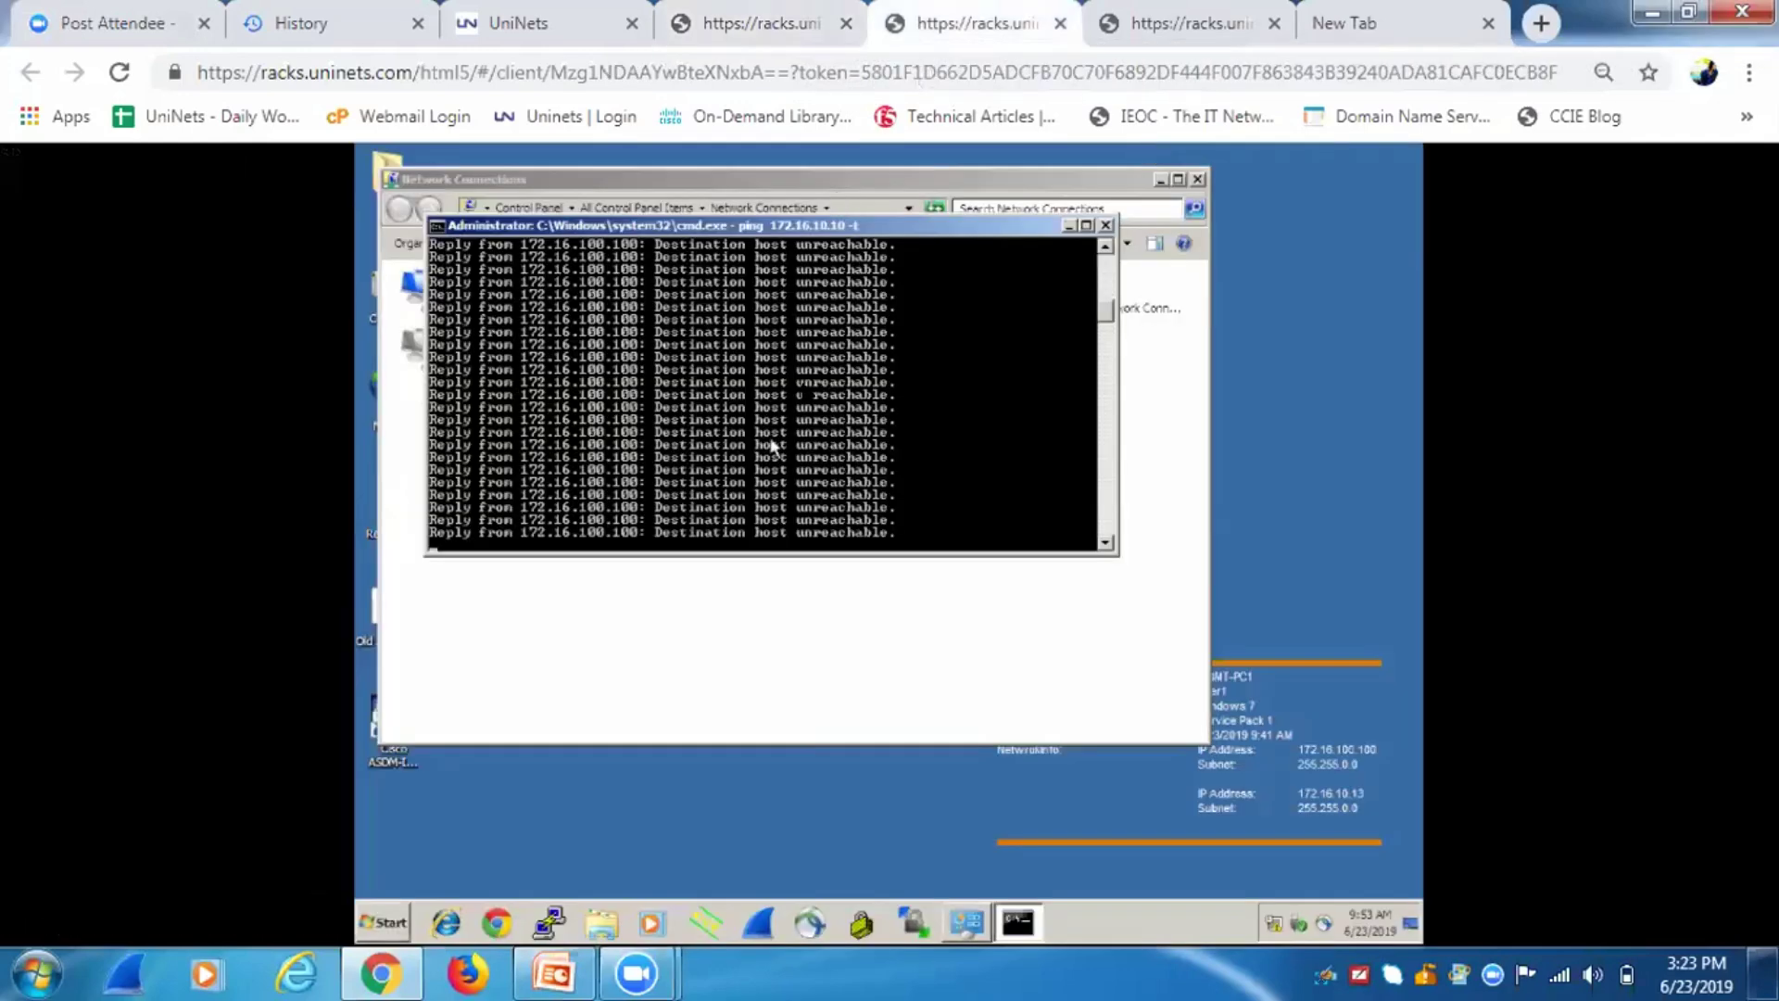
{"action": "left_click_drag", "start_coordinate": [873, 227], "coordinate": [880, 451]}
{"action": "double_click", "coordinate": [792, 278]}
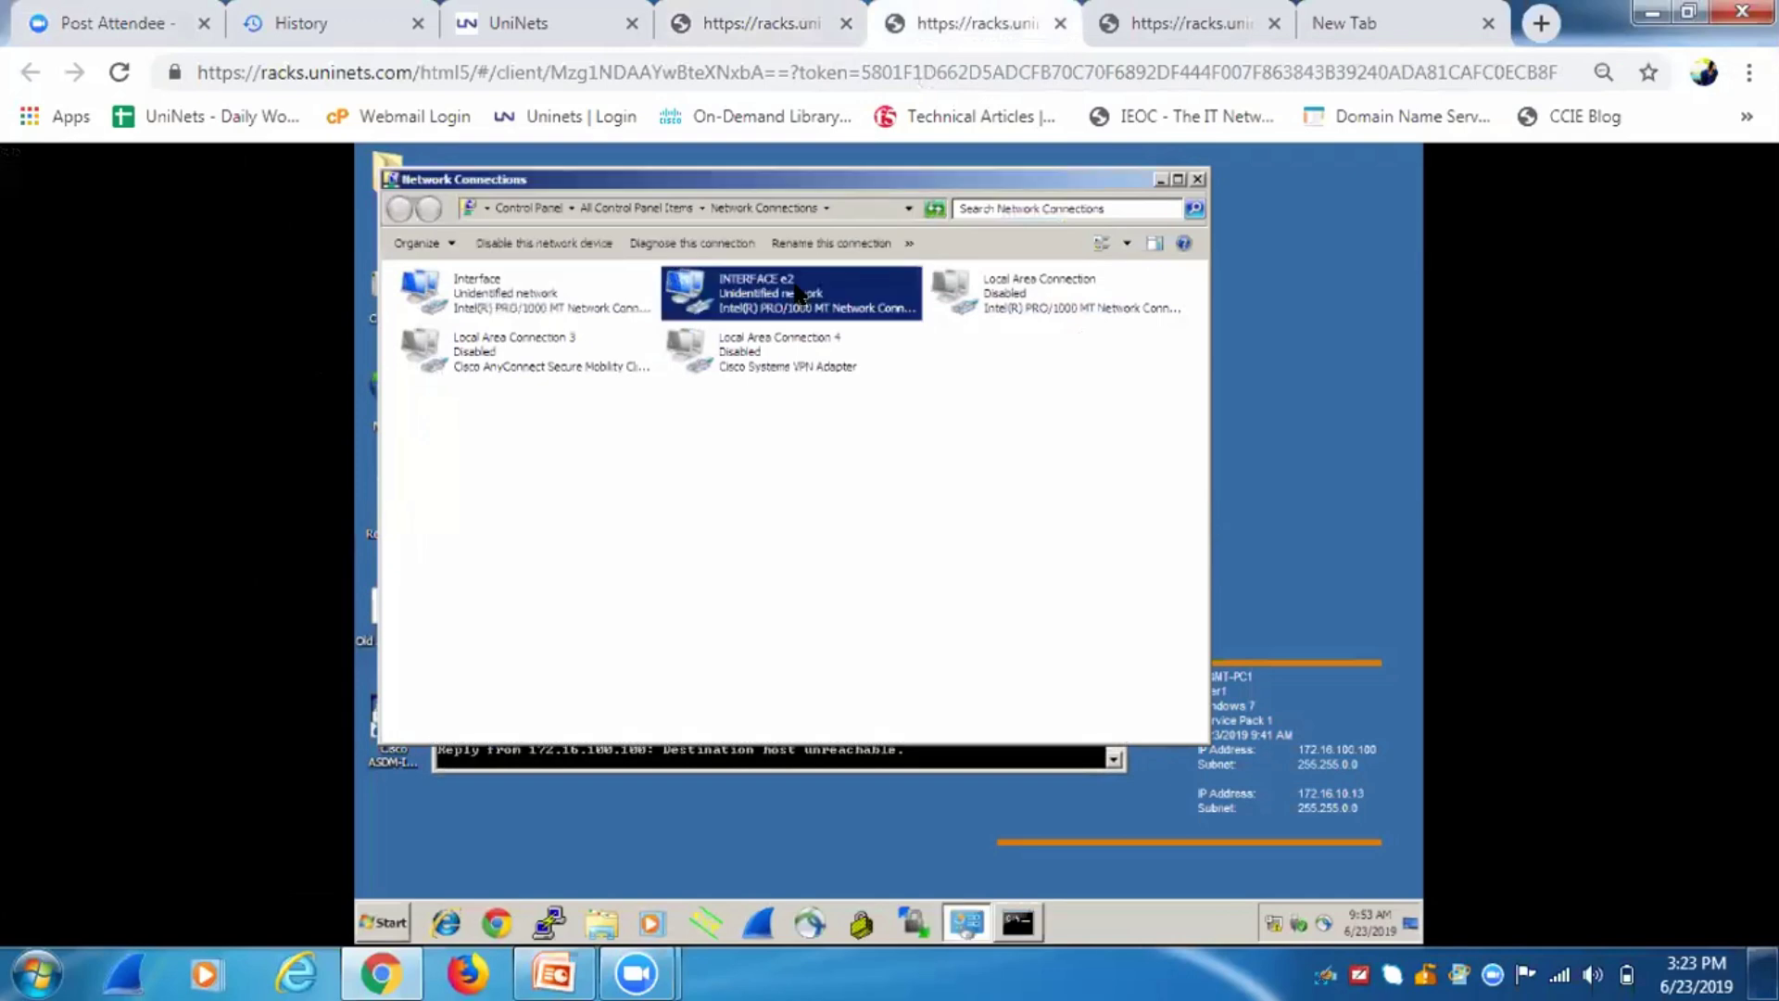
{"action": "left_click", "coordinate": [766, 524]}
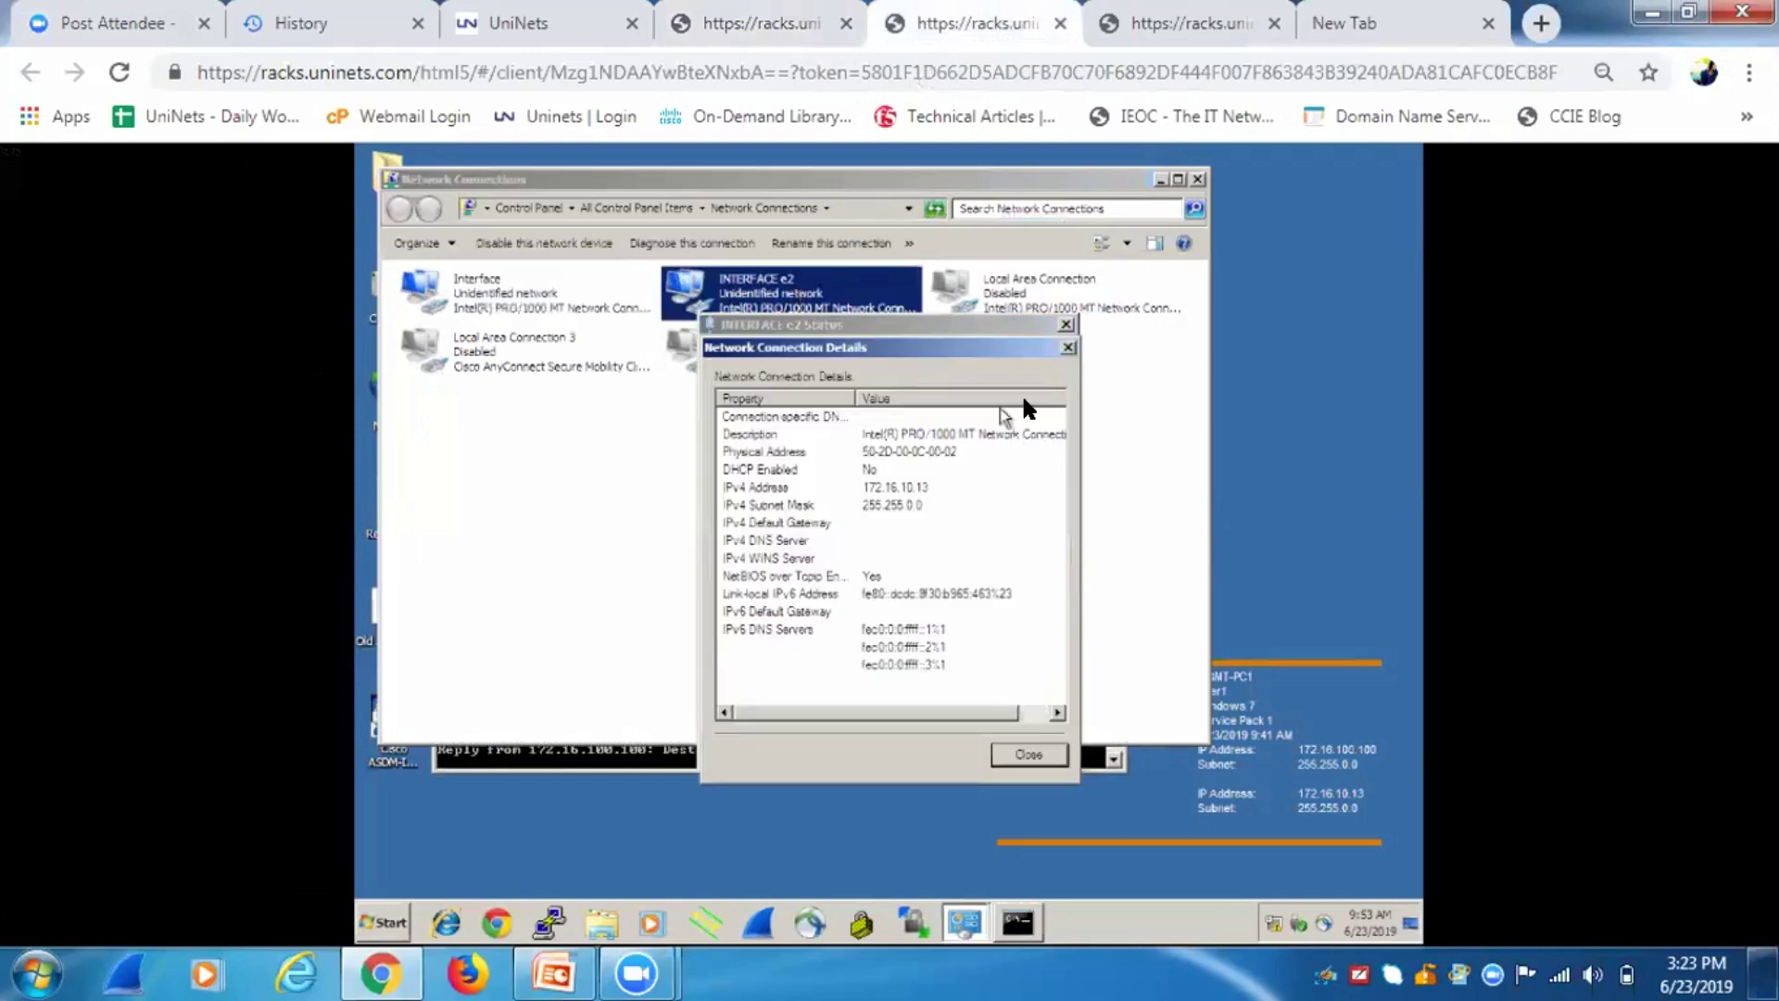
{"action": "left_click", "coordinate": [1068, 349]}
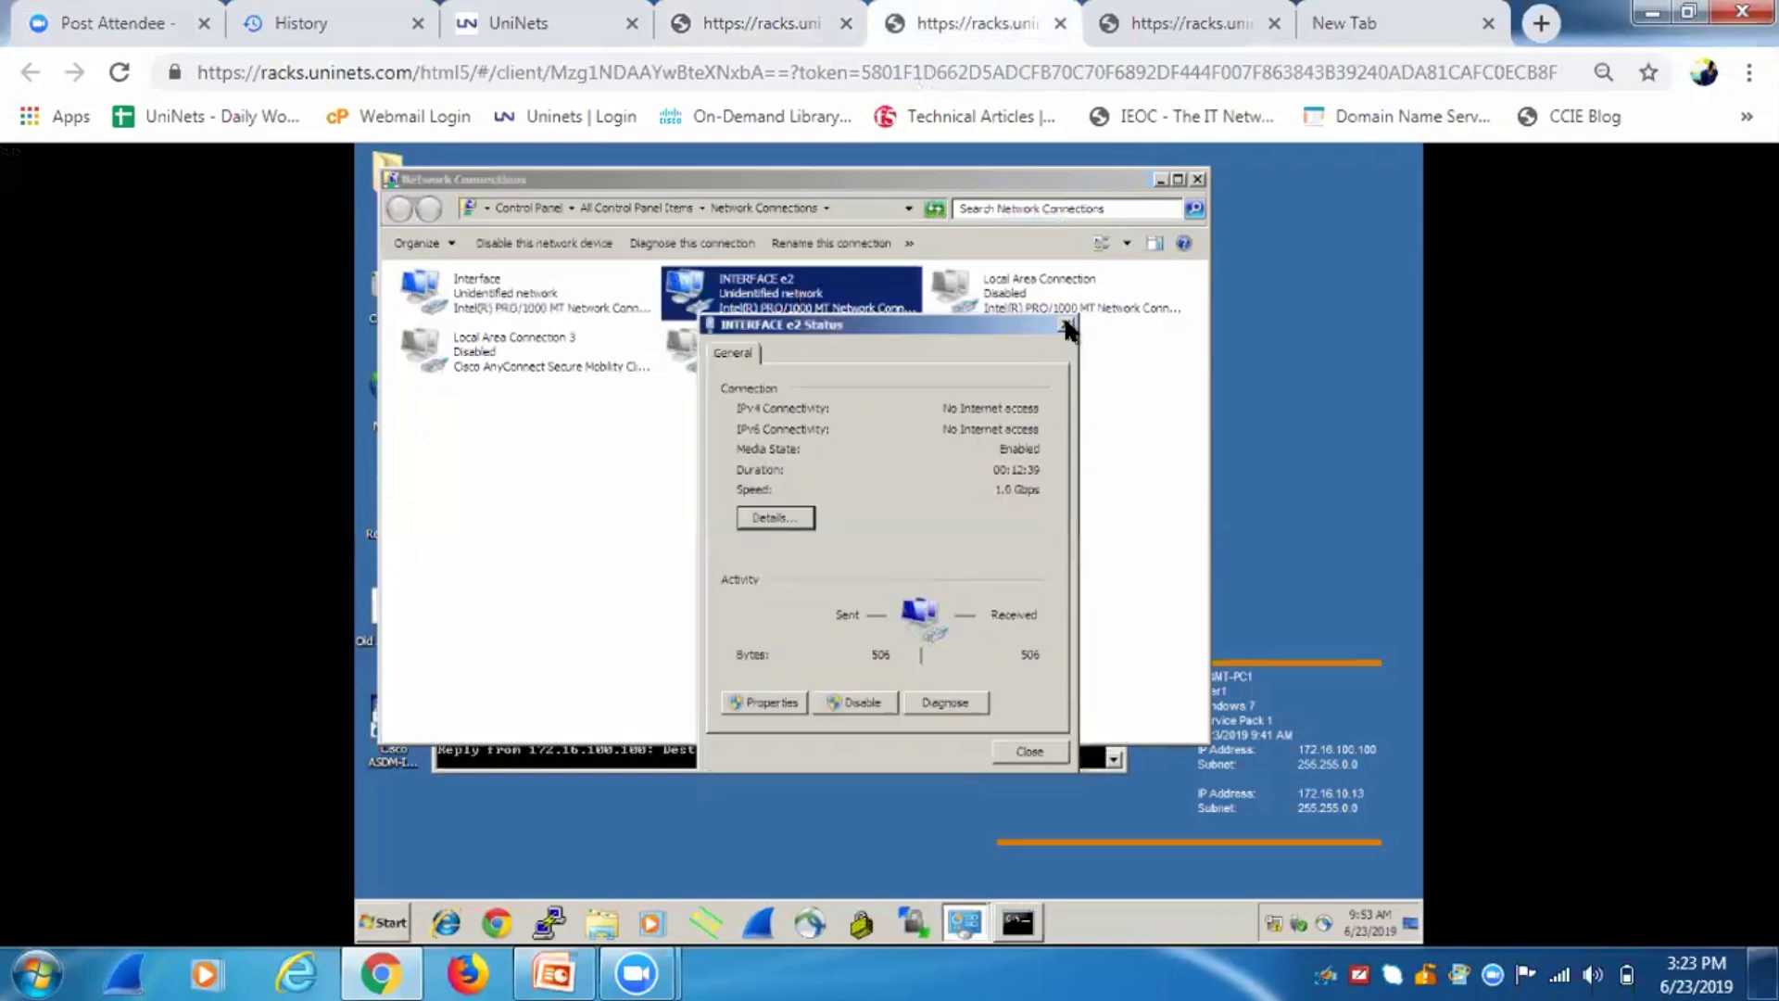
Put switch port Et3/3 into access VLAN 10.
{"action": "left_click", "coordinate": [1066, 325]}
{"action": "key", "text": "ctrl+shift+Tab"}
{"action": "left_click", "coordinate": [607, 26]}
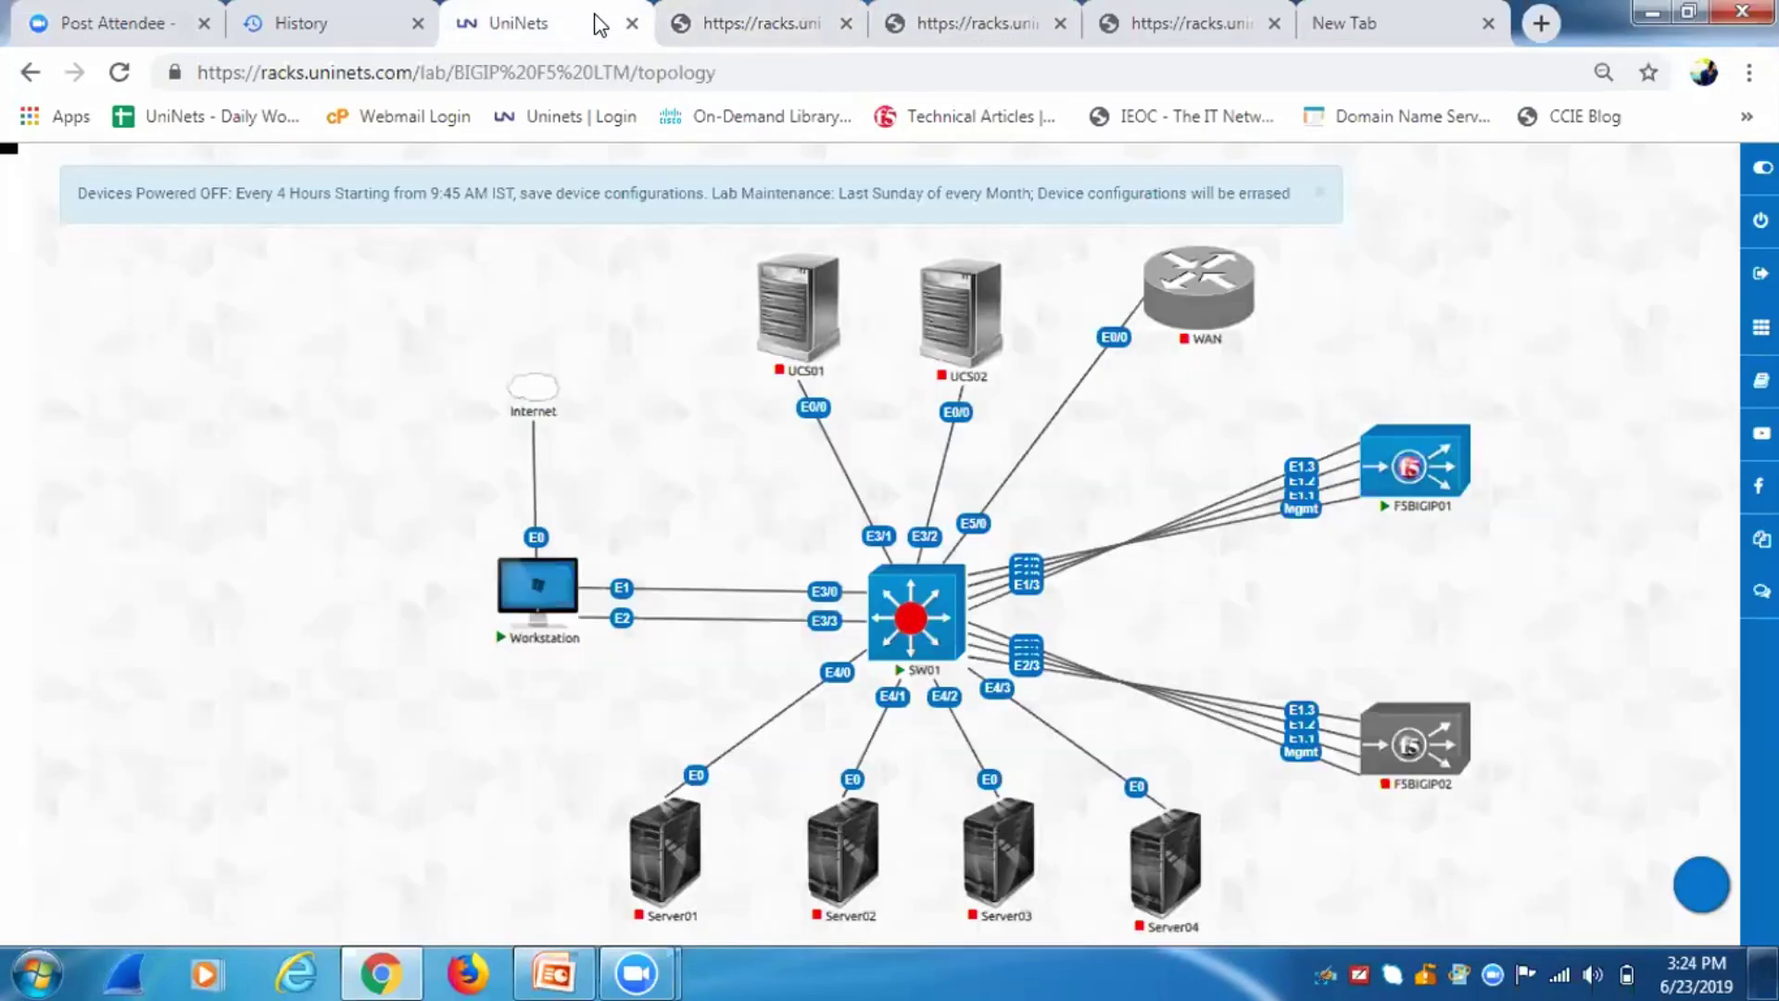
{"action": "key", "text": "ctrl+Tab"}
{"action": "key", "text": "ctrl+Tab"}
{"action": "key", "text": "ctrl+Tab"}
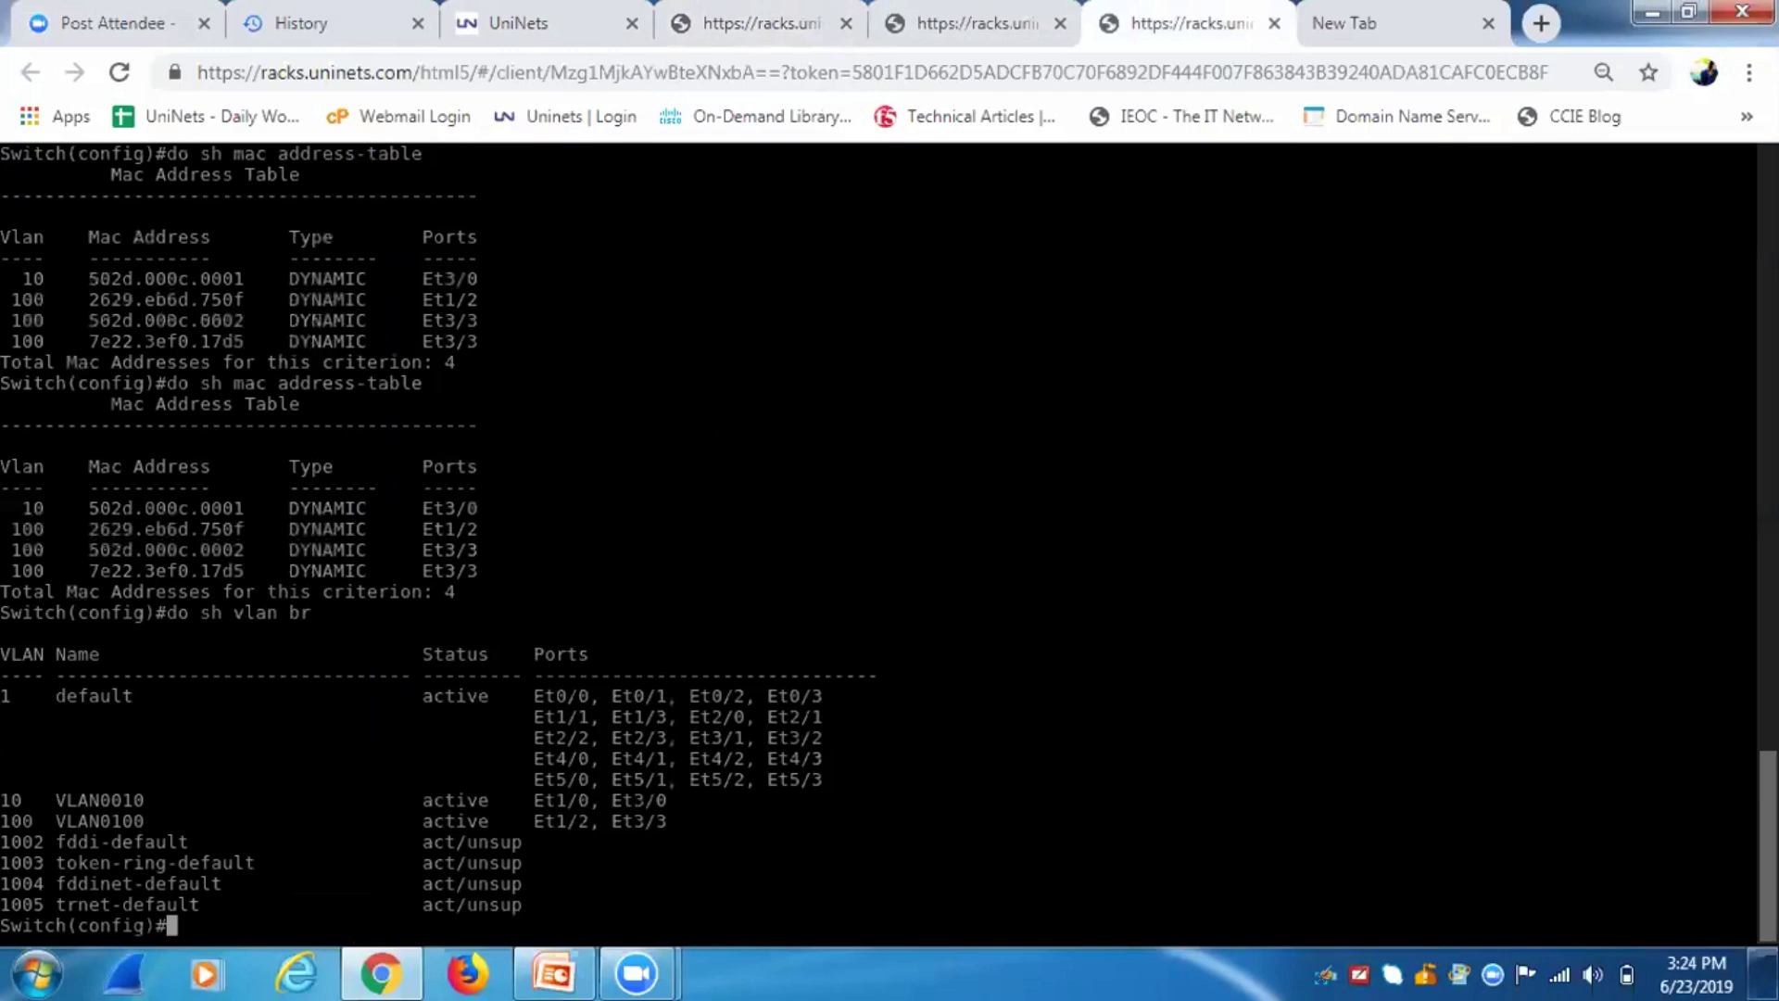
{"action": "key", "text": "Up"}
{"action": "key", "text": "Up"}
{"action": "key", "text": "Up"}
{"action": "key", "text": "Up"}
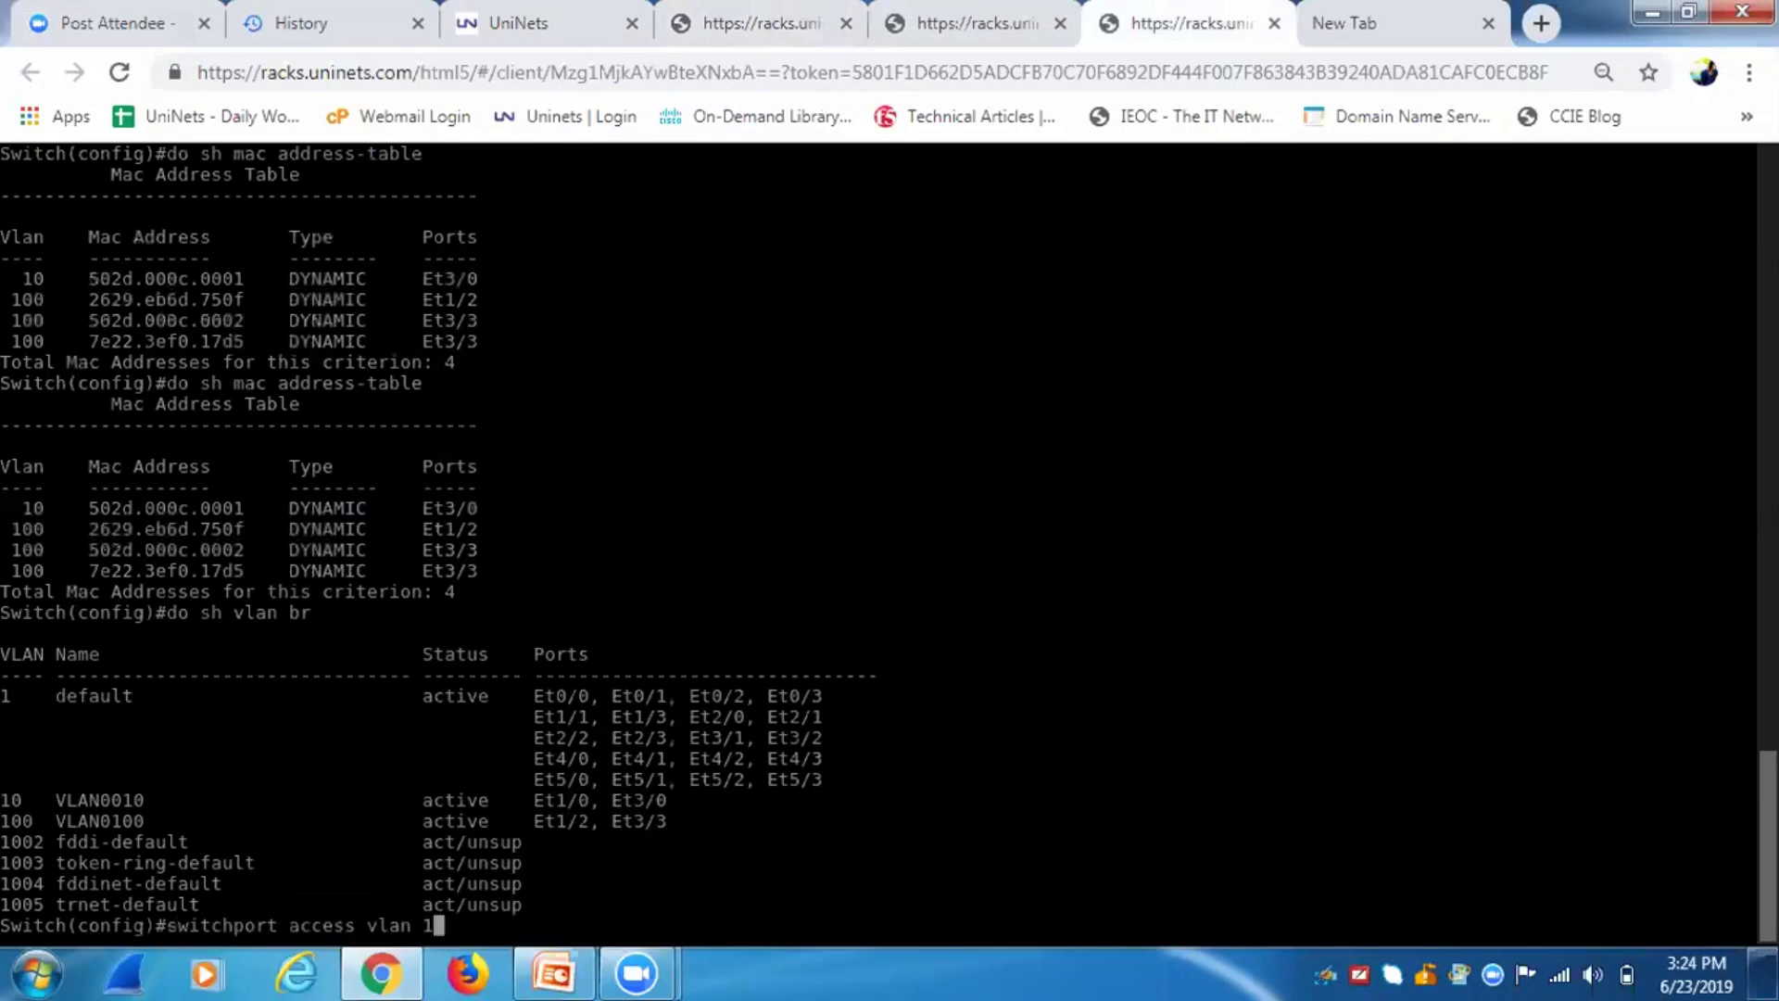
{"action": "key", "text": "Up"}
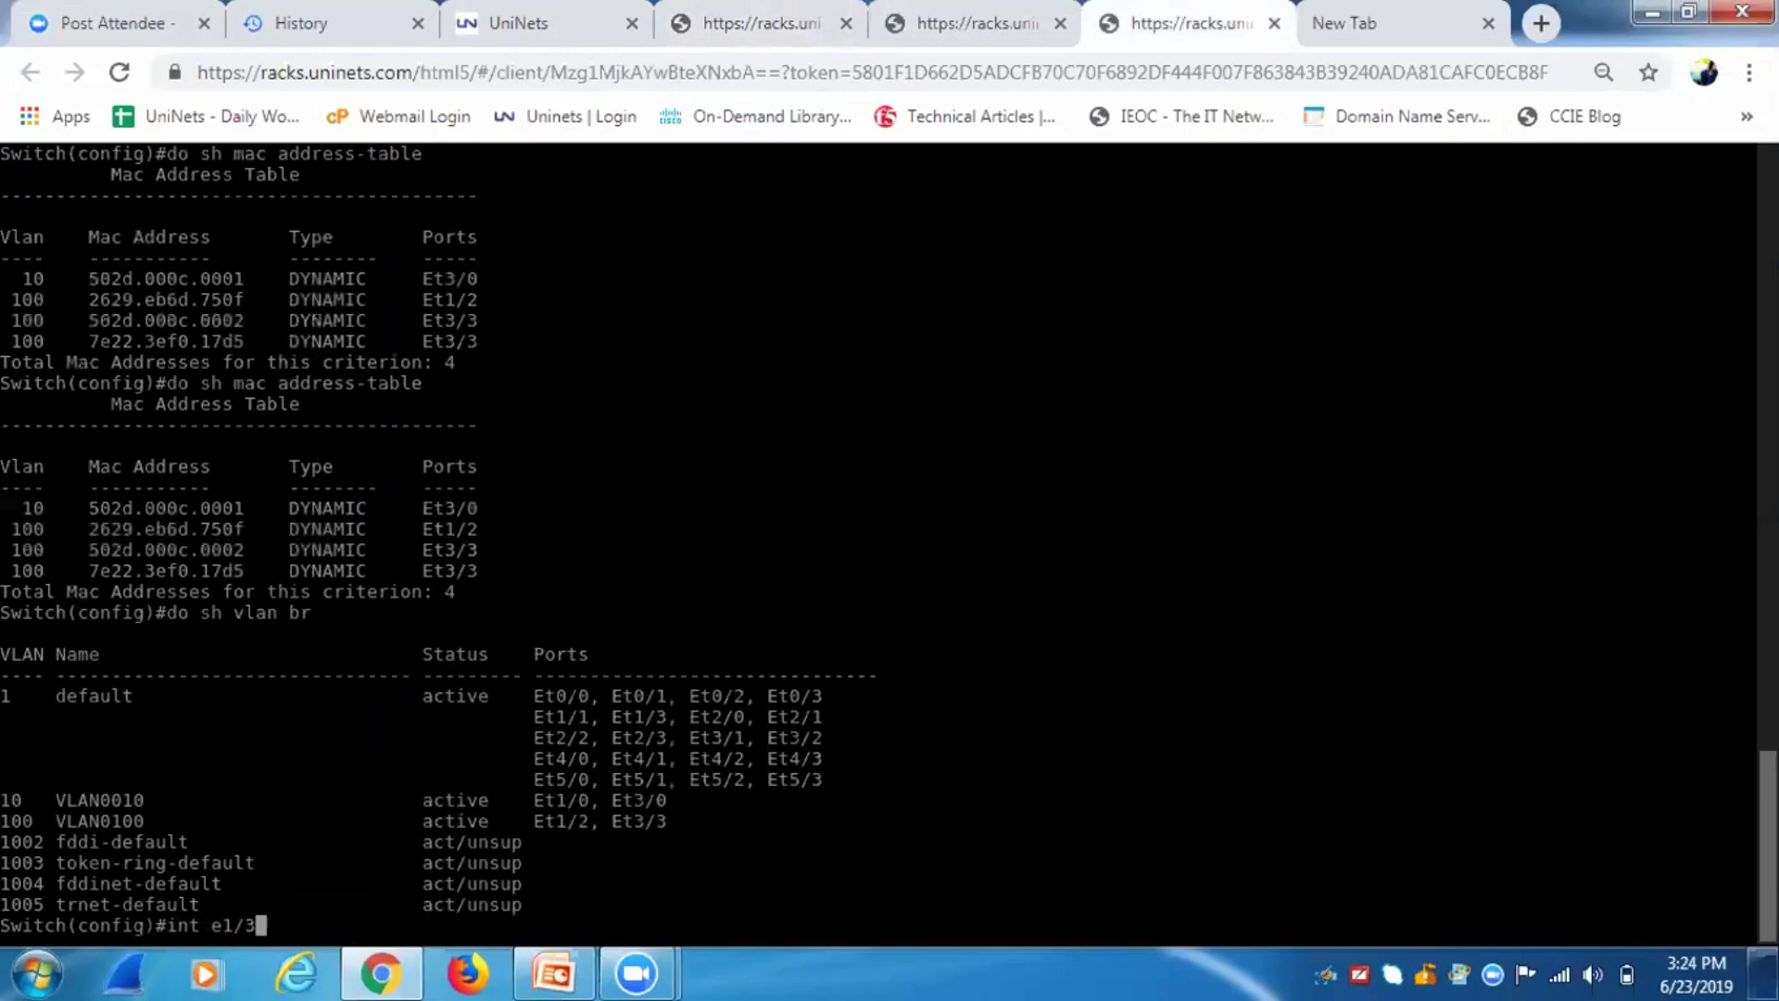
{"action": "left_click", "coordinate": [508, 23]}
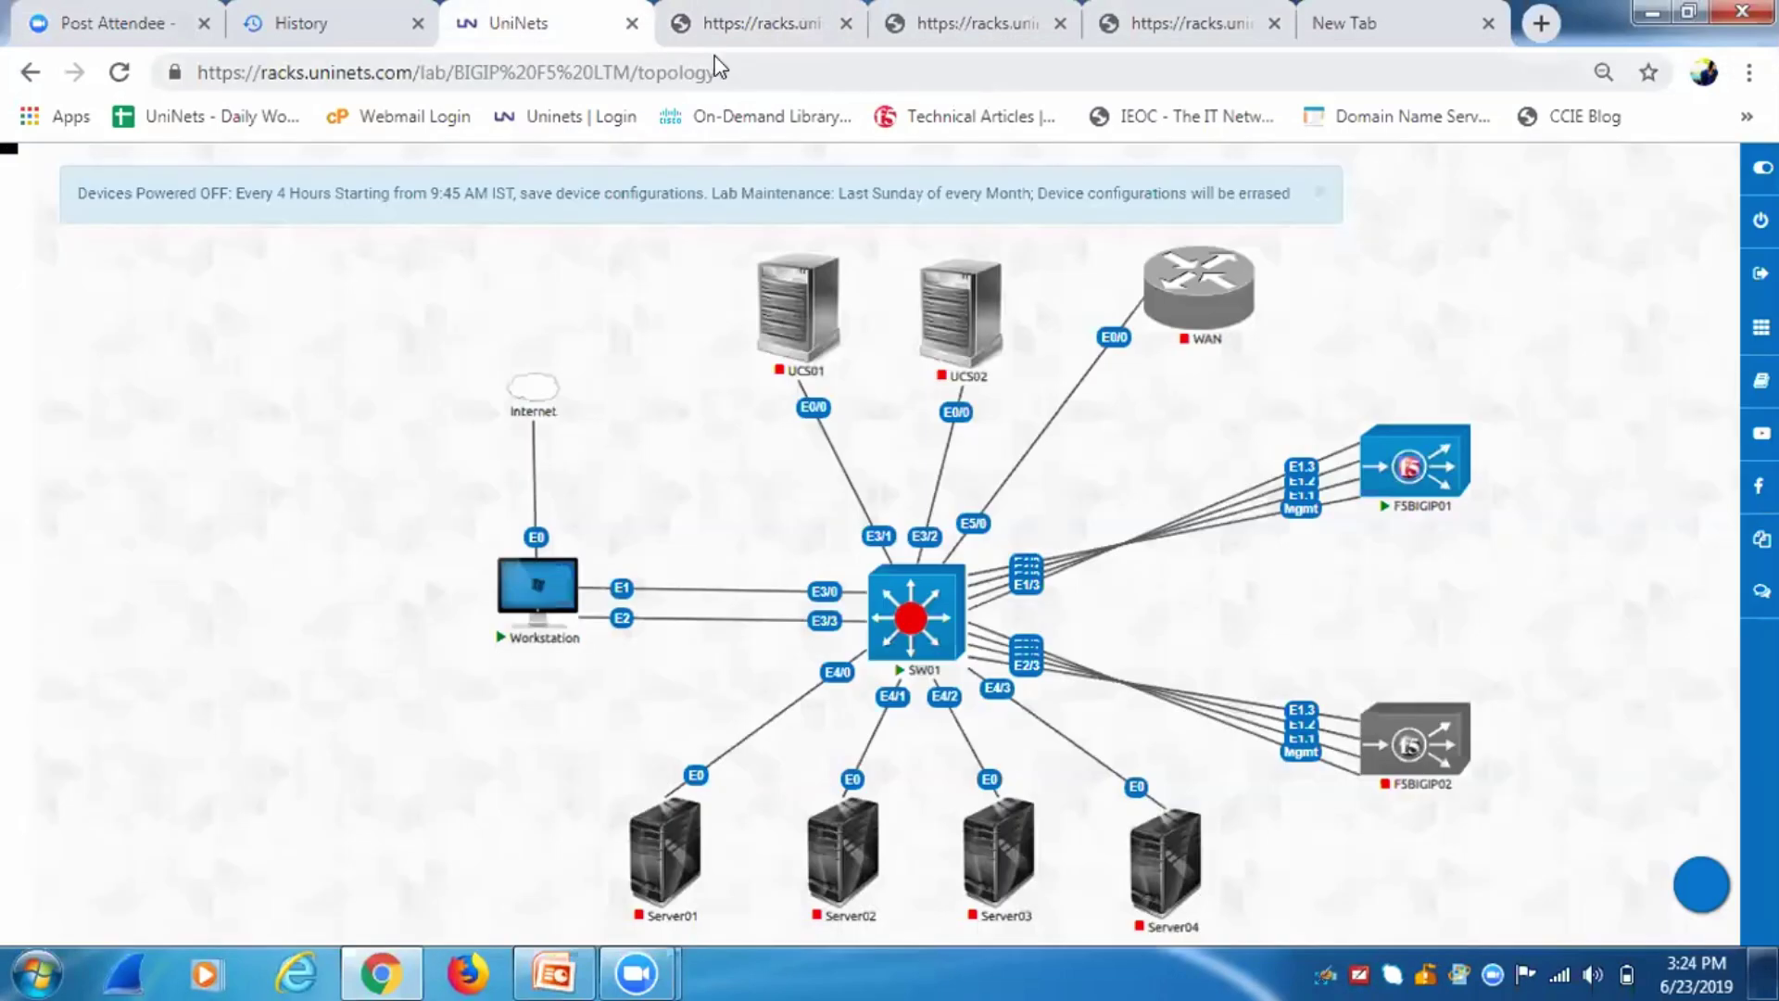
{"action": "left_click", "coordinate": [941, 39]}
{"action": "left_click", "coordinate": [1108, 33]}
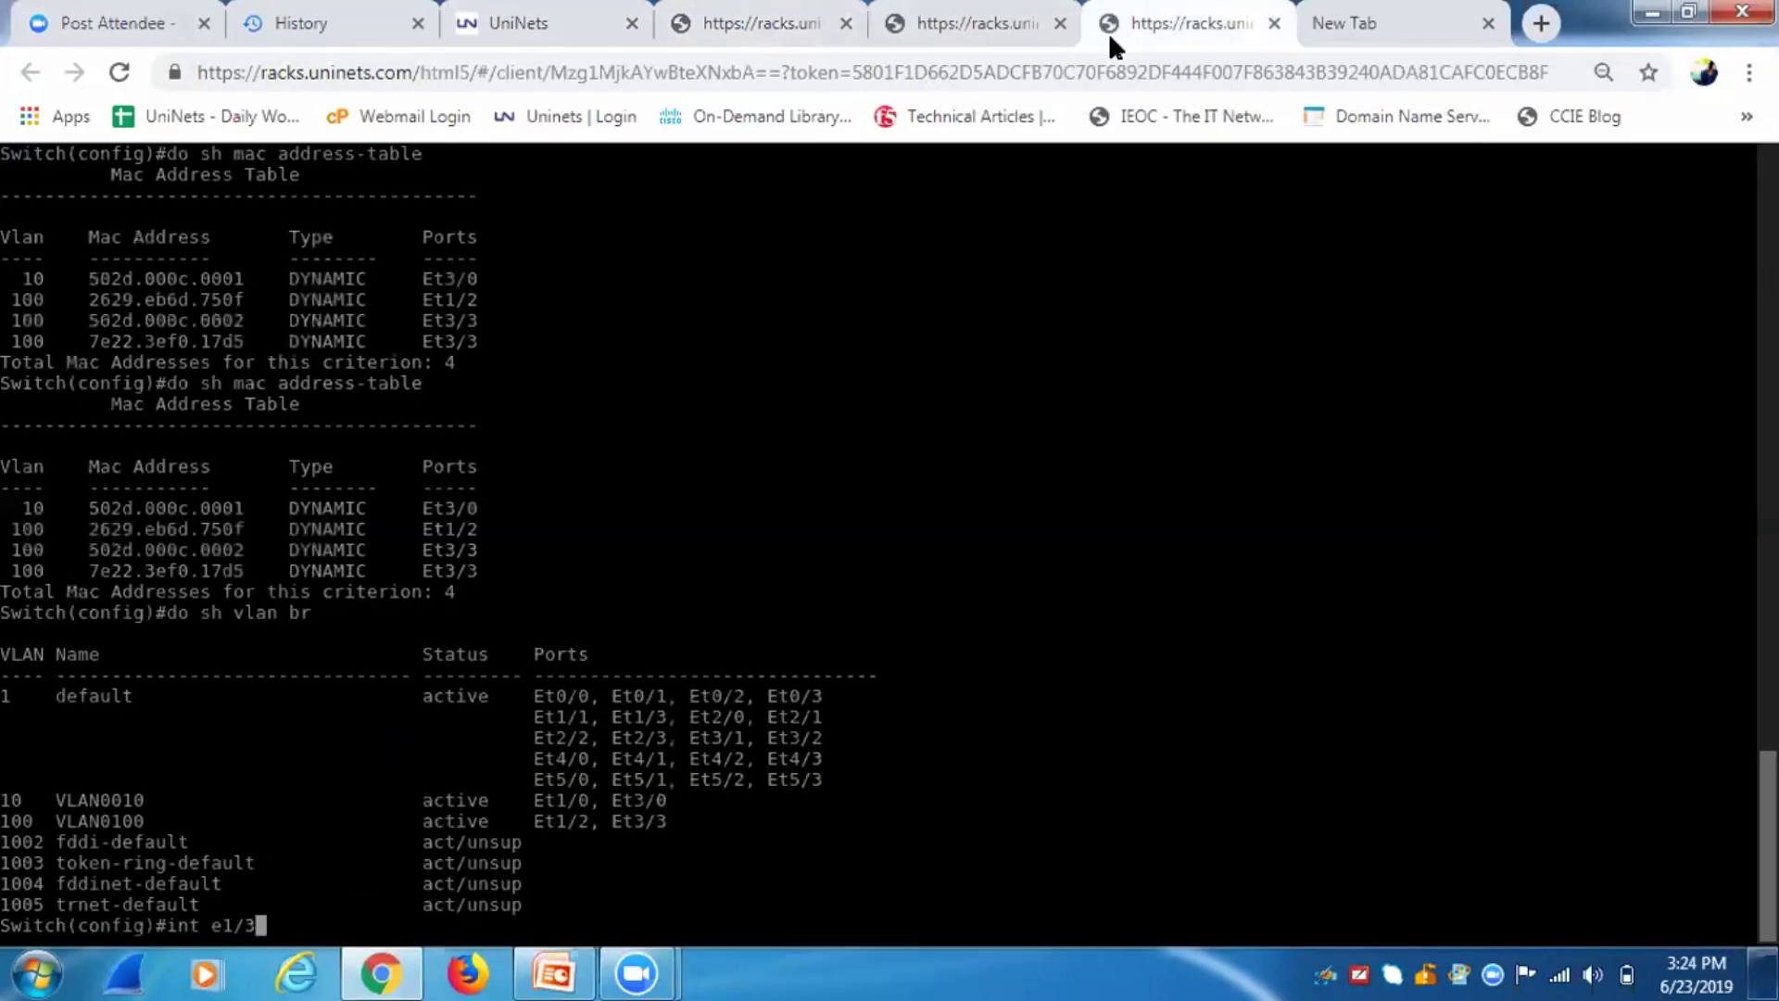
{"action": "key", "text": "BackSpace"}
{"action": "key", "text": "BackSpace"}
{"action": "key", "text": "BackSpace"}
{"action": "type", "text": "3/3"}
{"action": "key", "text": "Return"}
{"action": "type", "text": "sw"}
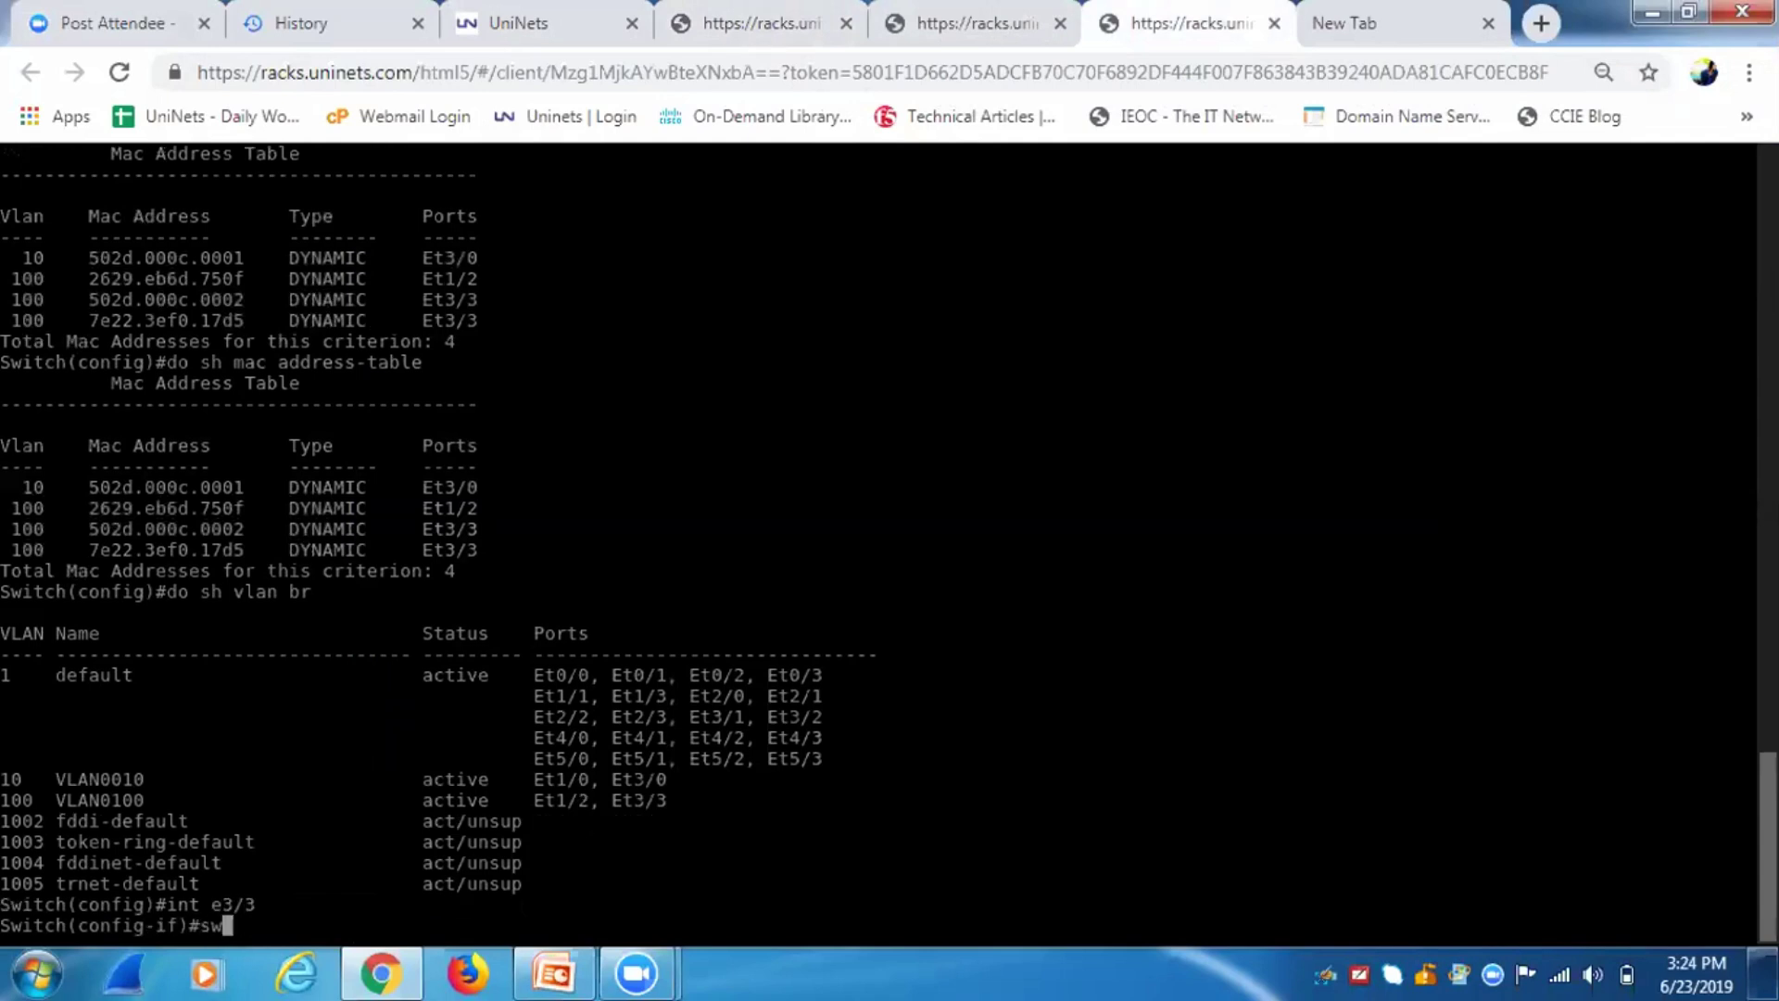
{"action": "type", "text": " access vlan 10"}
{"action": "key", "text": "Return"}
Exit interface mode and check VLAN membership with 'do sh vlan br'.
{"action": "type", "text": "exit"}
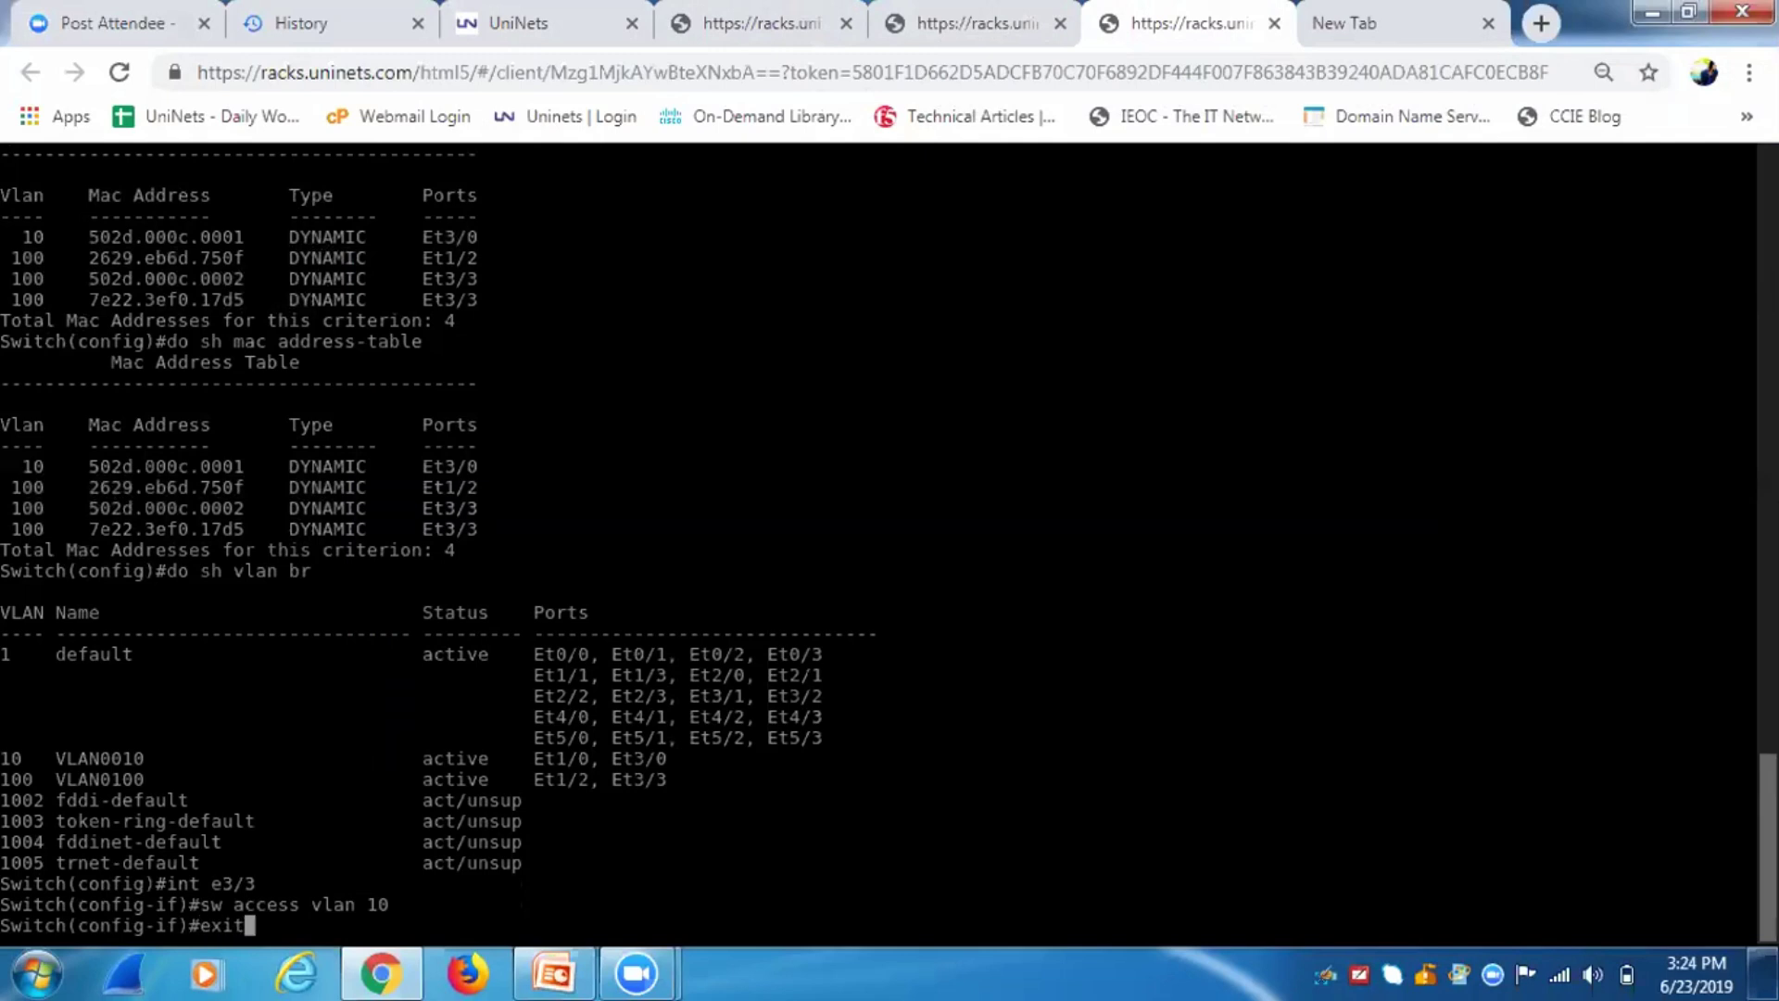
{"action": "key", "text": "Return"}
{"action": "type", "text": "do s"}
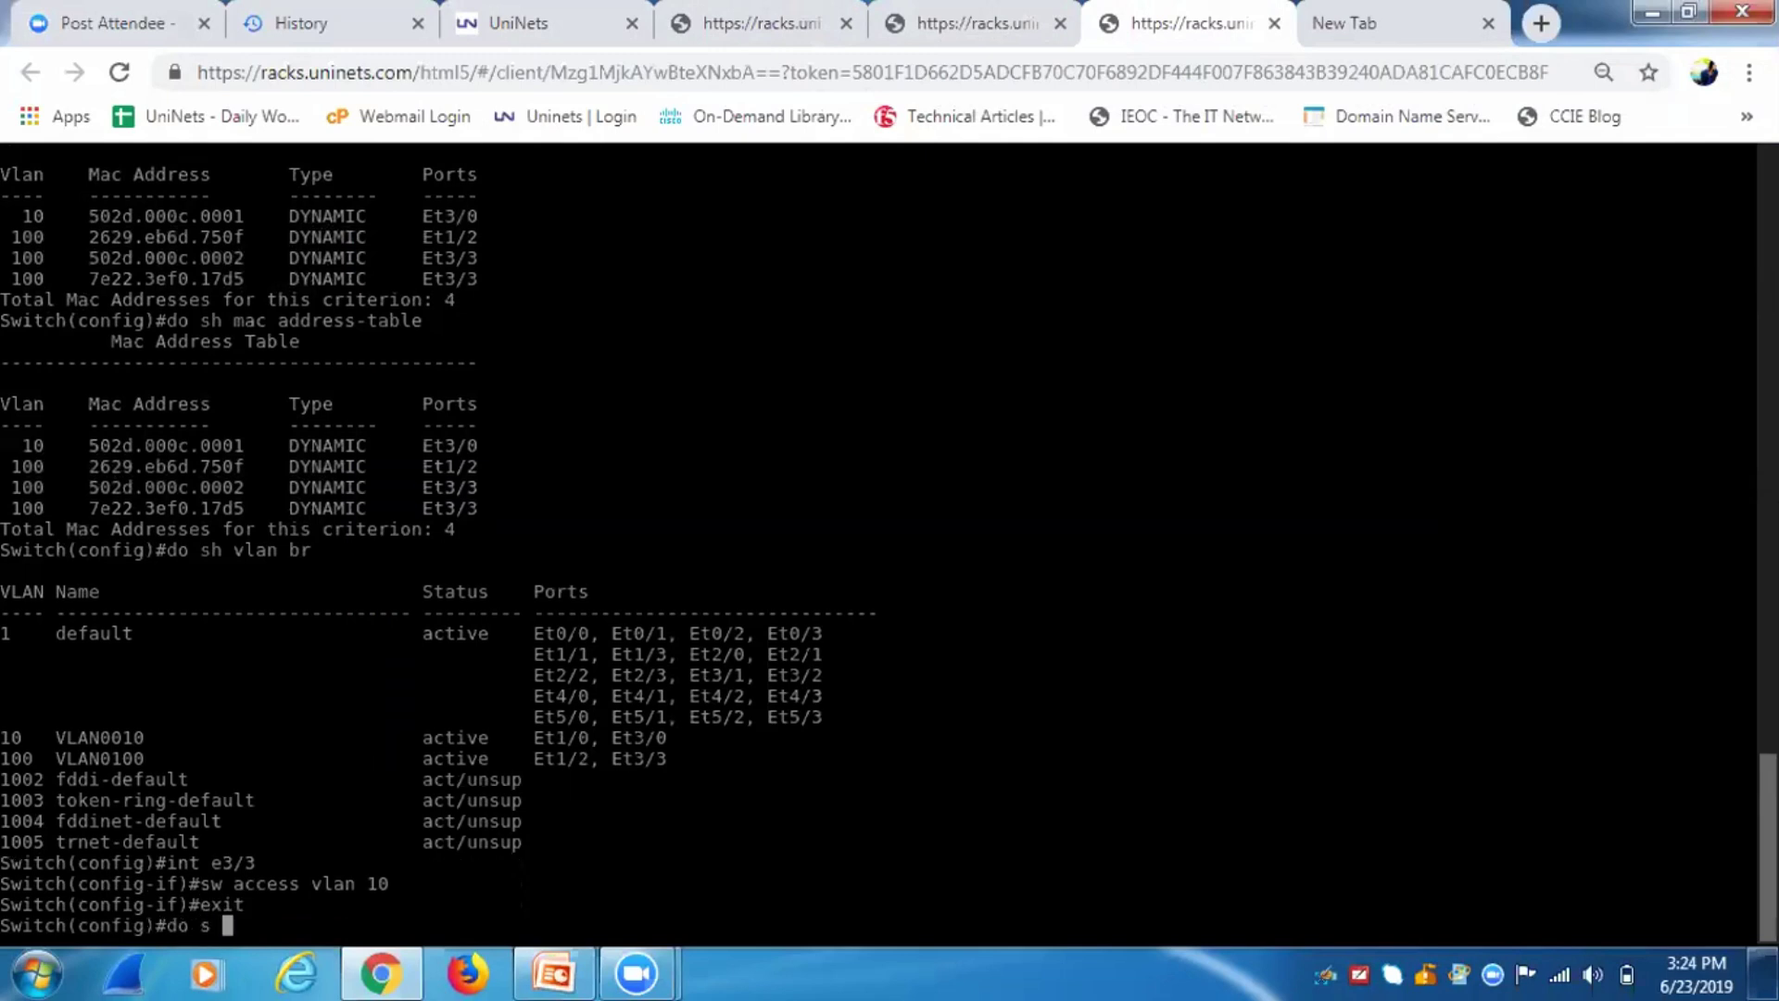
{"action": "type", "text": "h vlan br"}
{"action": "key", "text": "Return"}
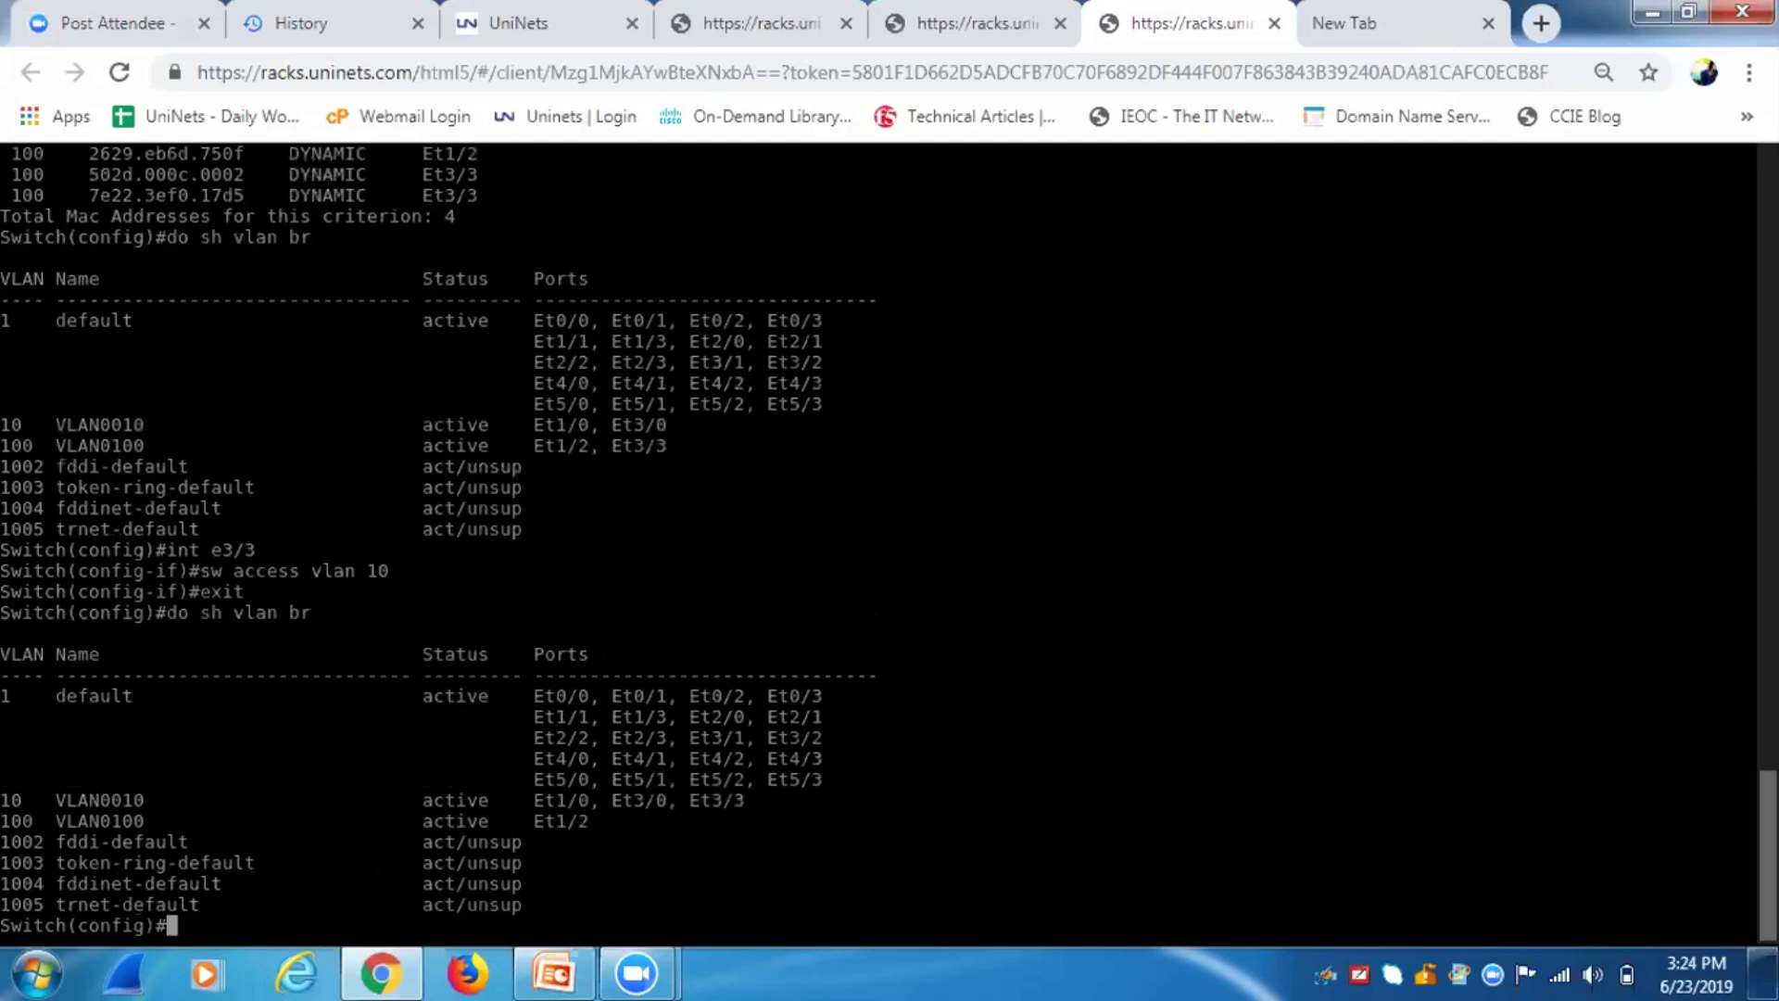
Set Et3/0 to access VLAN 10, then change it back to VLAN 1.
{"action": "type", "text": "int e3/0"}
{"action": "key", "text": "Return"}
{"action": "type", "text": "sw access vlan 10"}
{"action": "key", "text": "Return"}
{"action": "type", "text": "e"}
{"action": "key", "text": "Up"}
{"action": "key", "text": "BackSpace"}
{"action": "key", "text": "Return"}
{"action": "type", "text": "exit"}
{"action": "key", "text": "Return"}
Save the switch configuration with 'do wr'.
{"action": "type", "text": "do wr"}
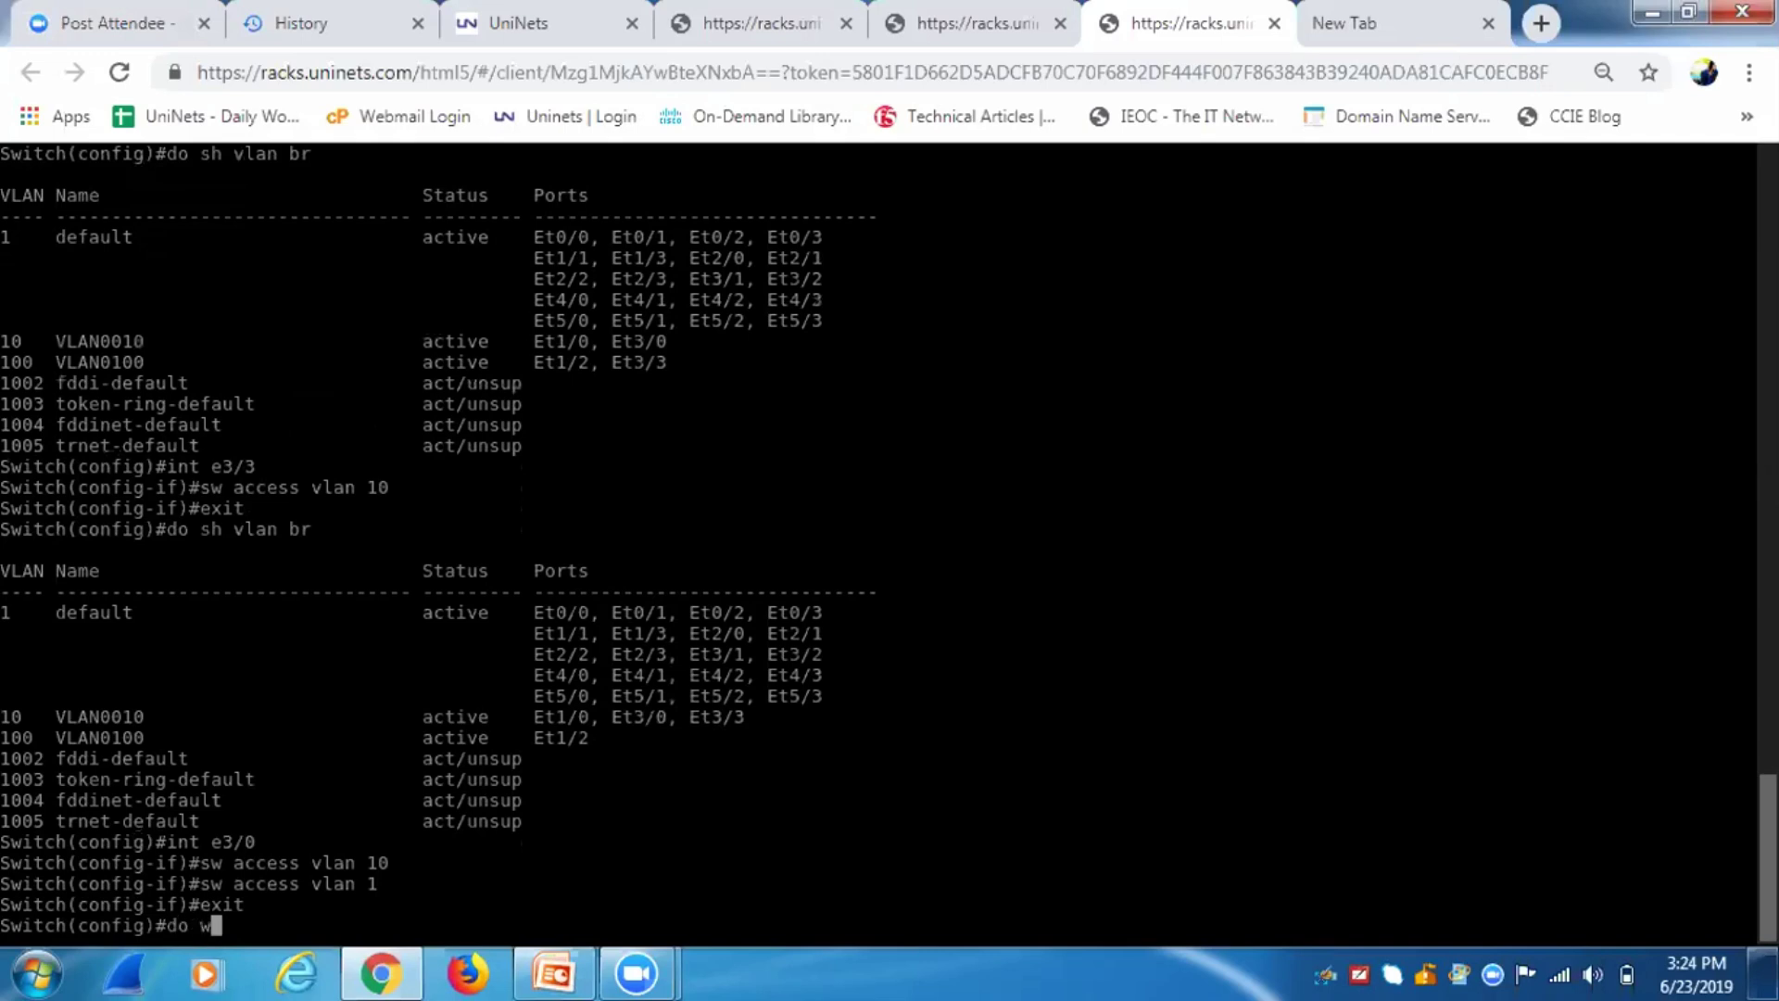
{"action": "key", "text": "Return"}
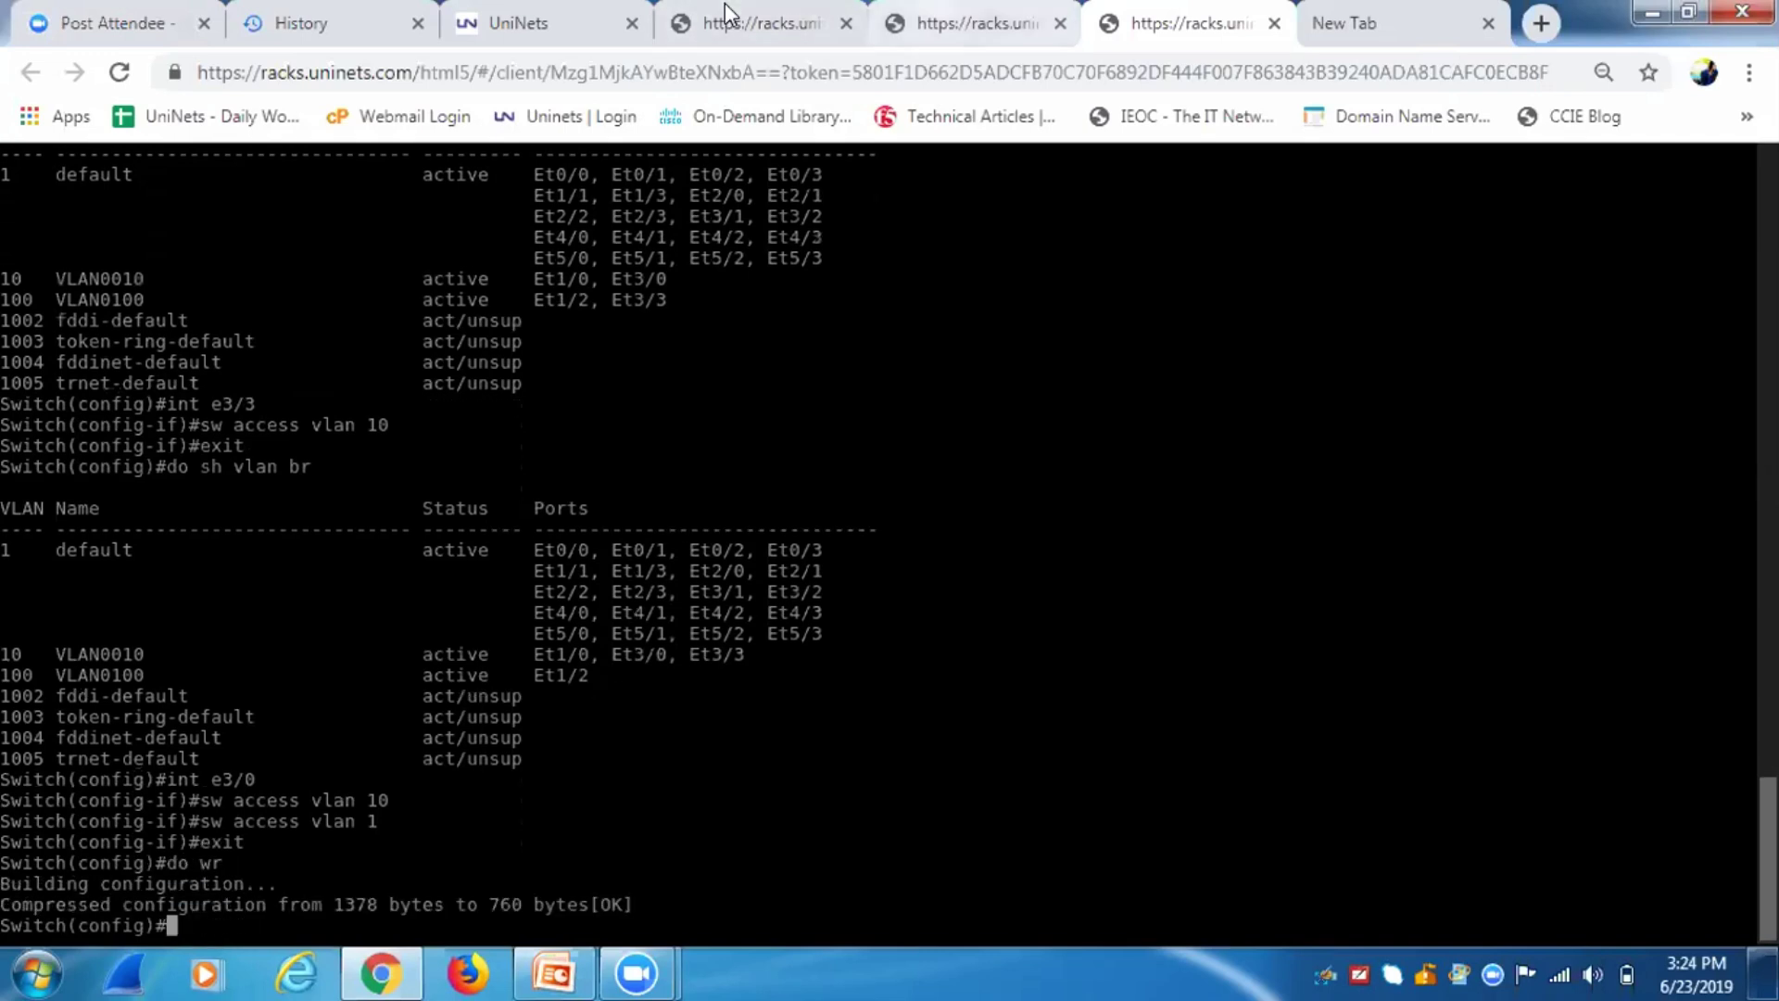
{"action": "left_click", "coordinate": [961, 22]}
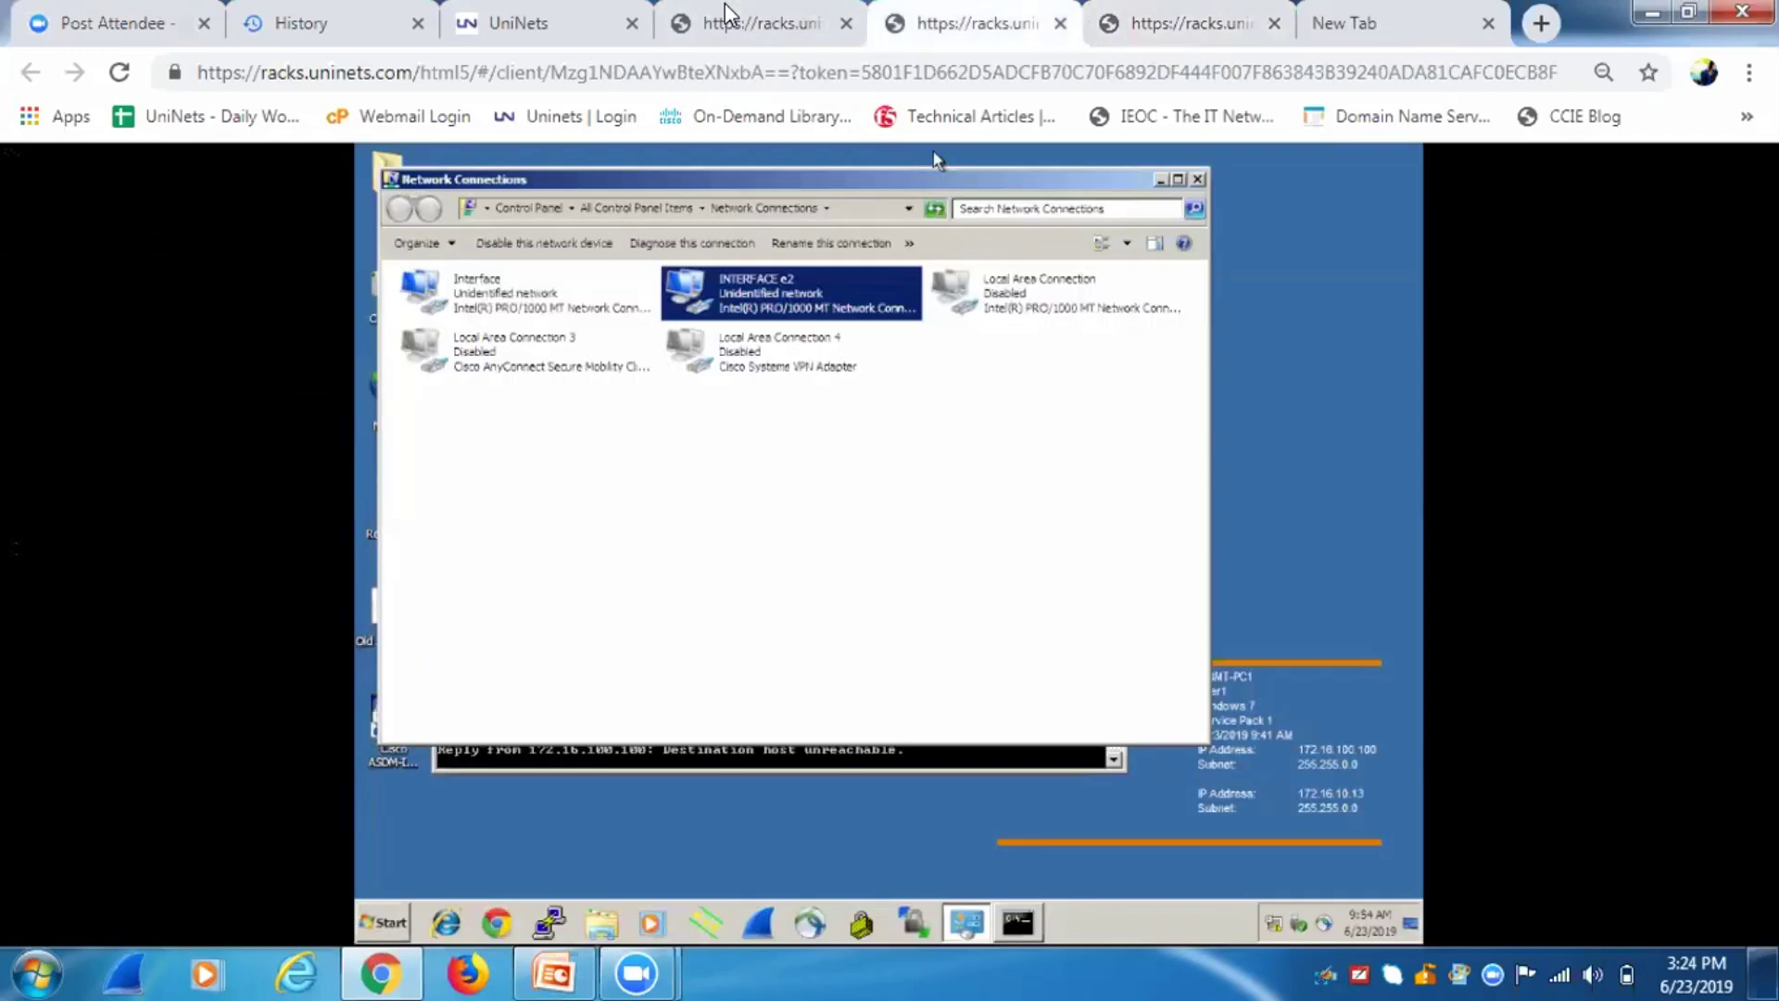
Maximize the command prompt and restart the continuous ping to 172.16.10.10.
{"action": "left_click", "coordinate": [849, 767]}
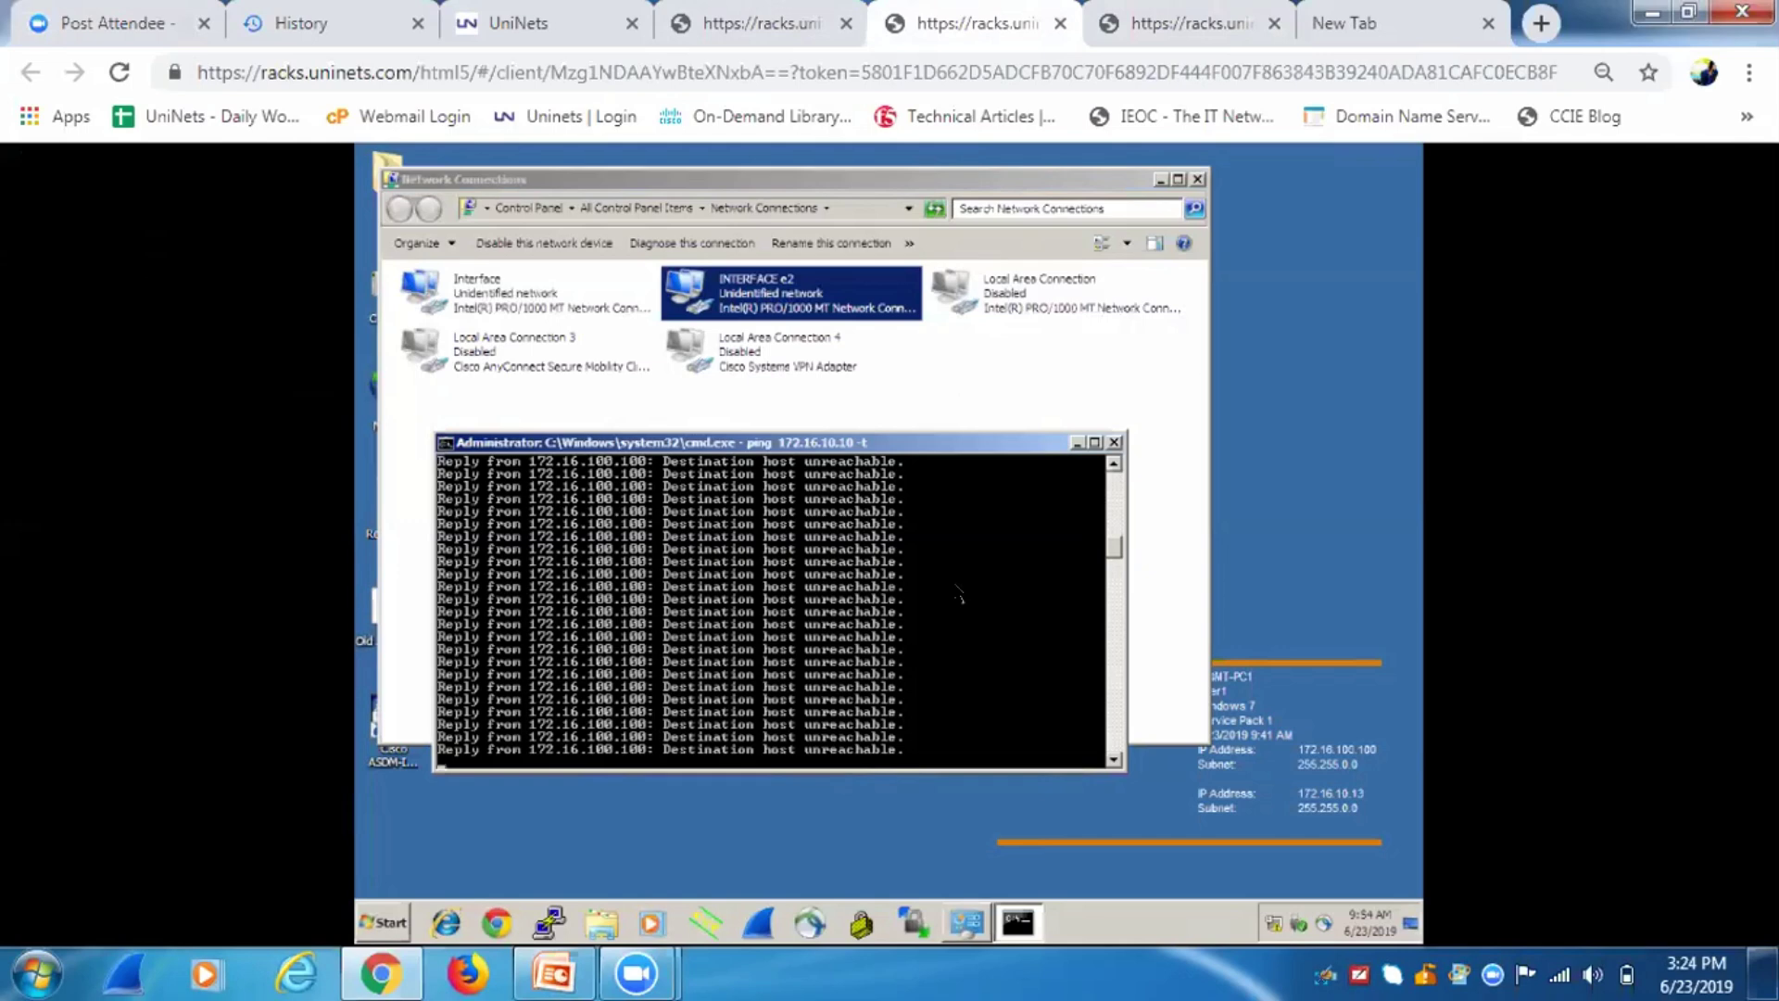
{"action": "left_click", "coordinate": [1094, 443]}
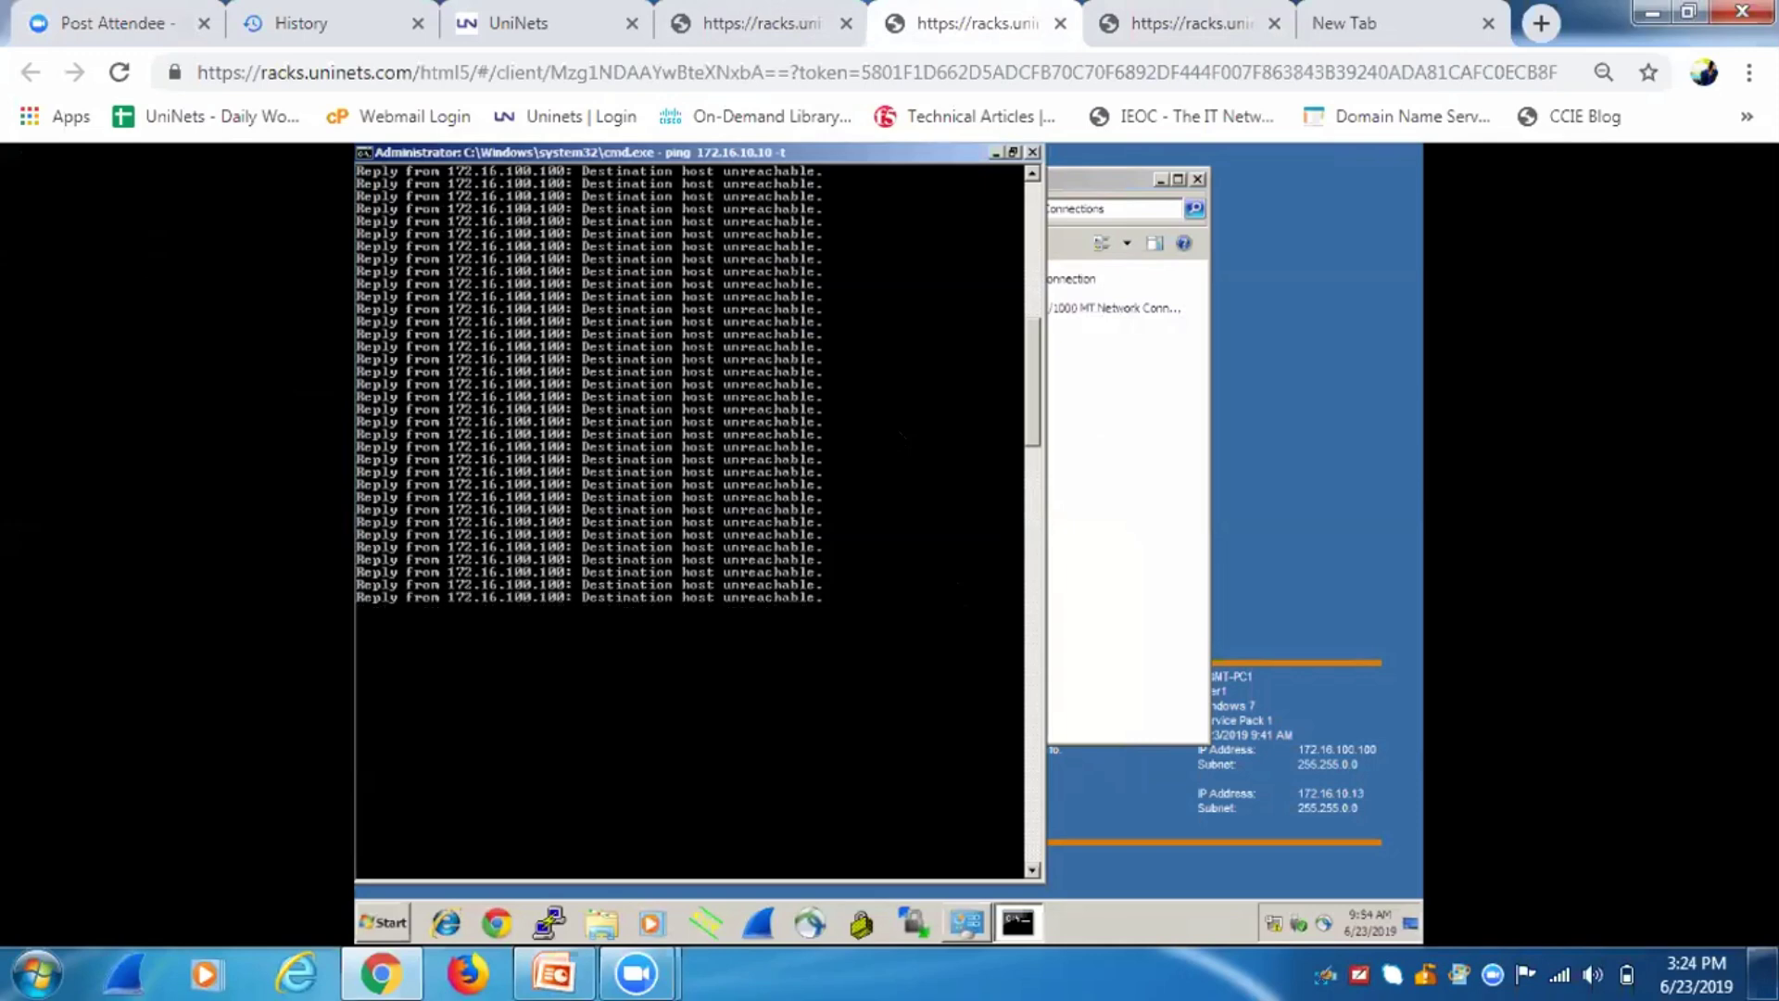
{"action": "key", "text": "ctrl+c"}
{"action": "key", "text": "Up"}
{"action": "key", "text": "Return"}
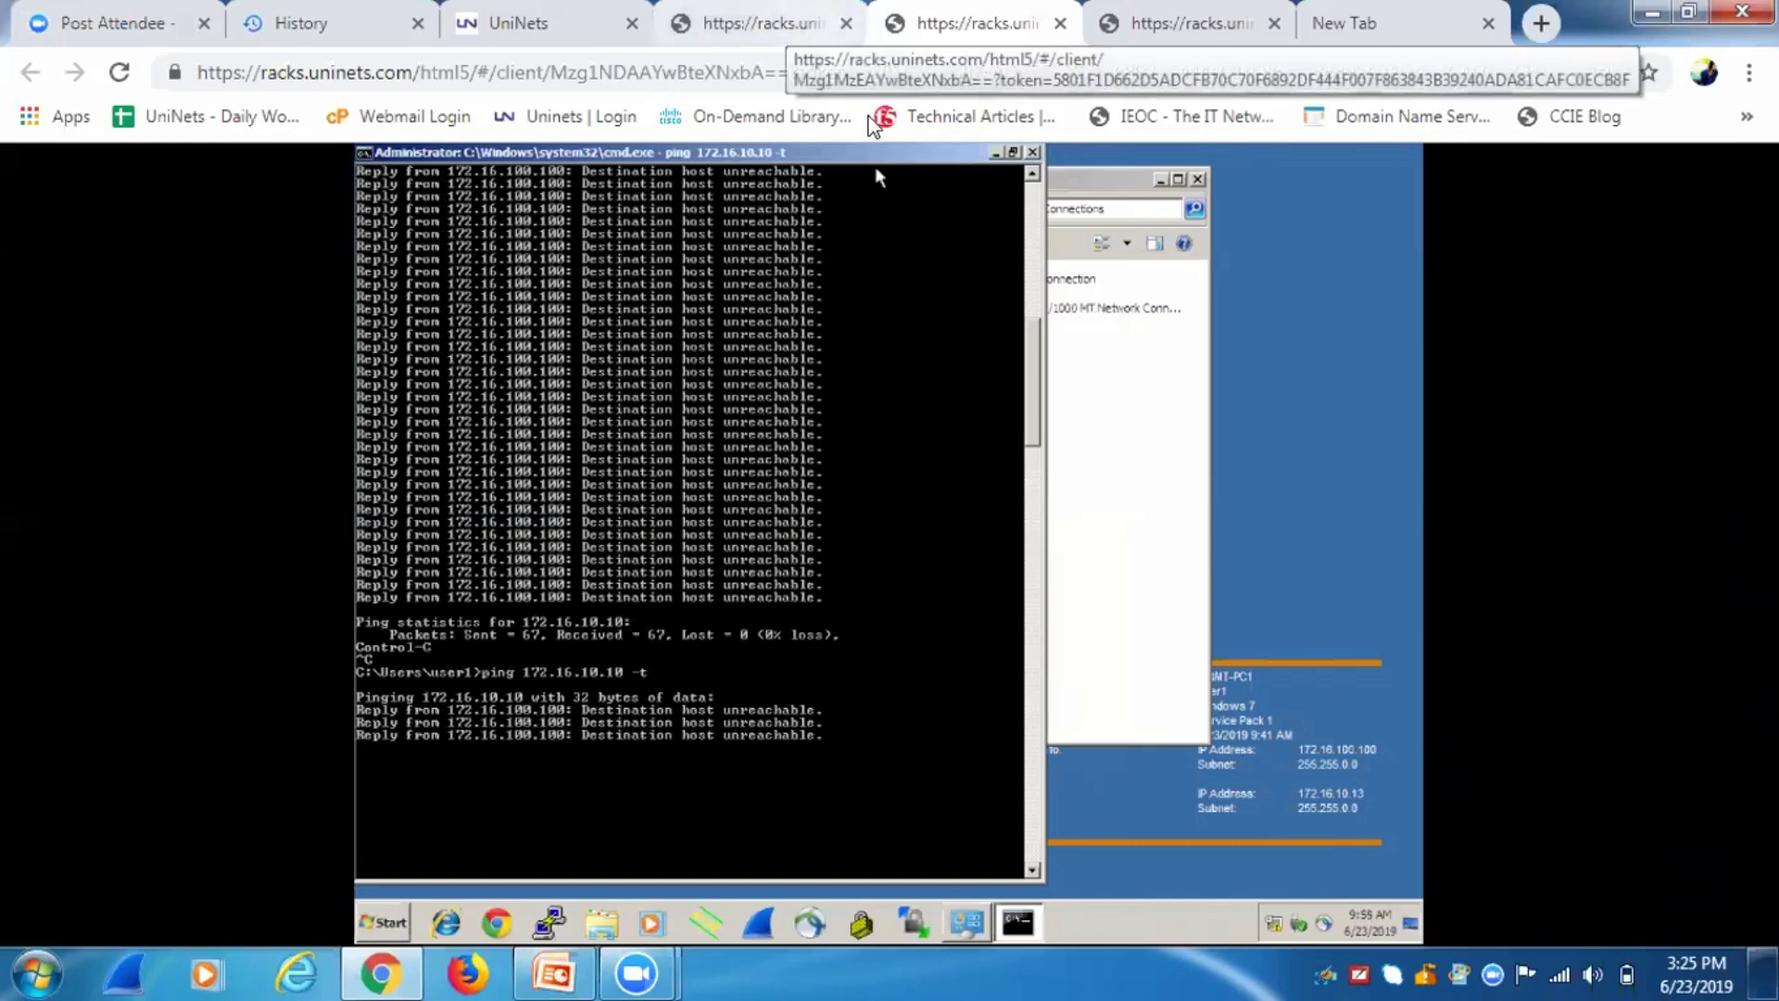
Watch the workstation's ping to 172.16.10.10 across tabs until replies arrive.
{"action": "left_click", "coordinate": [790, 25]}
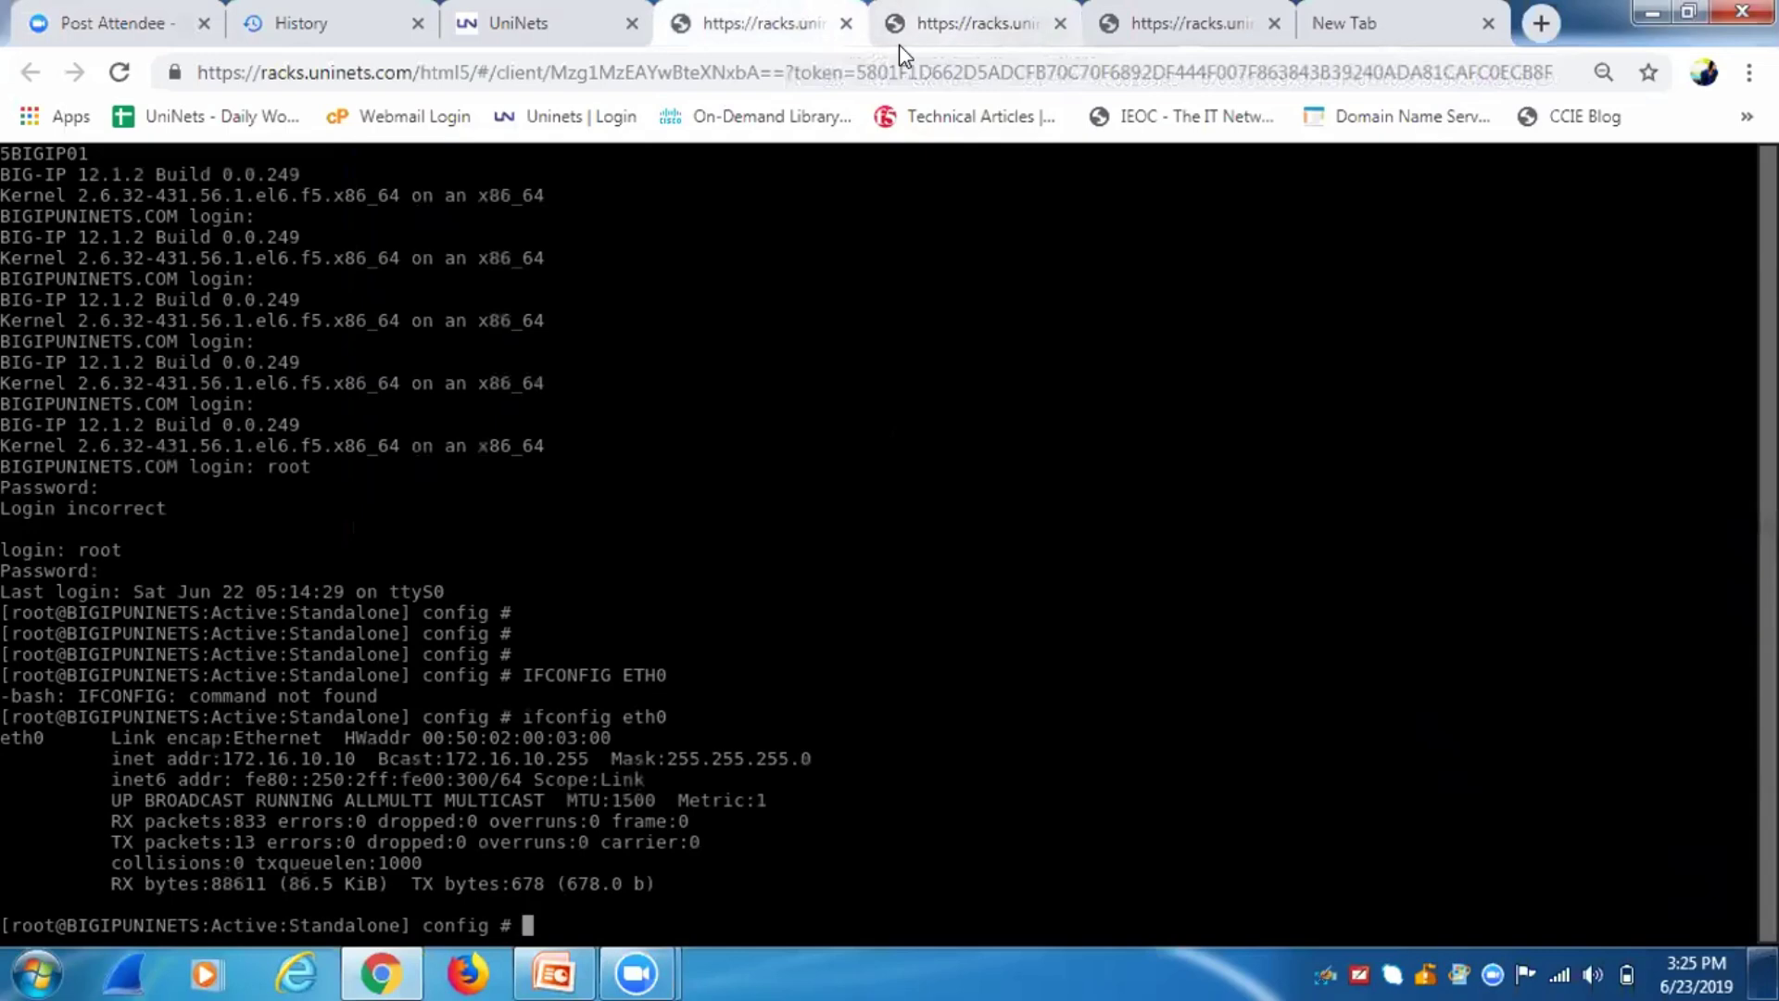
{"action": "left_click", "coordinate": [904, 40]}
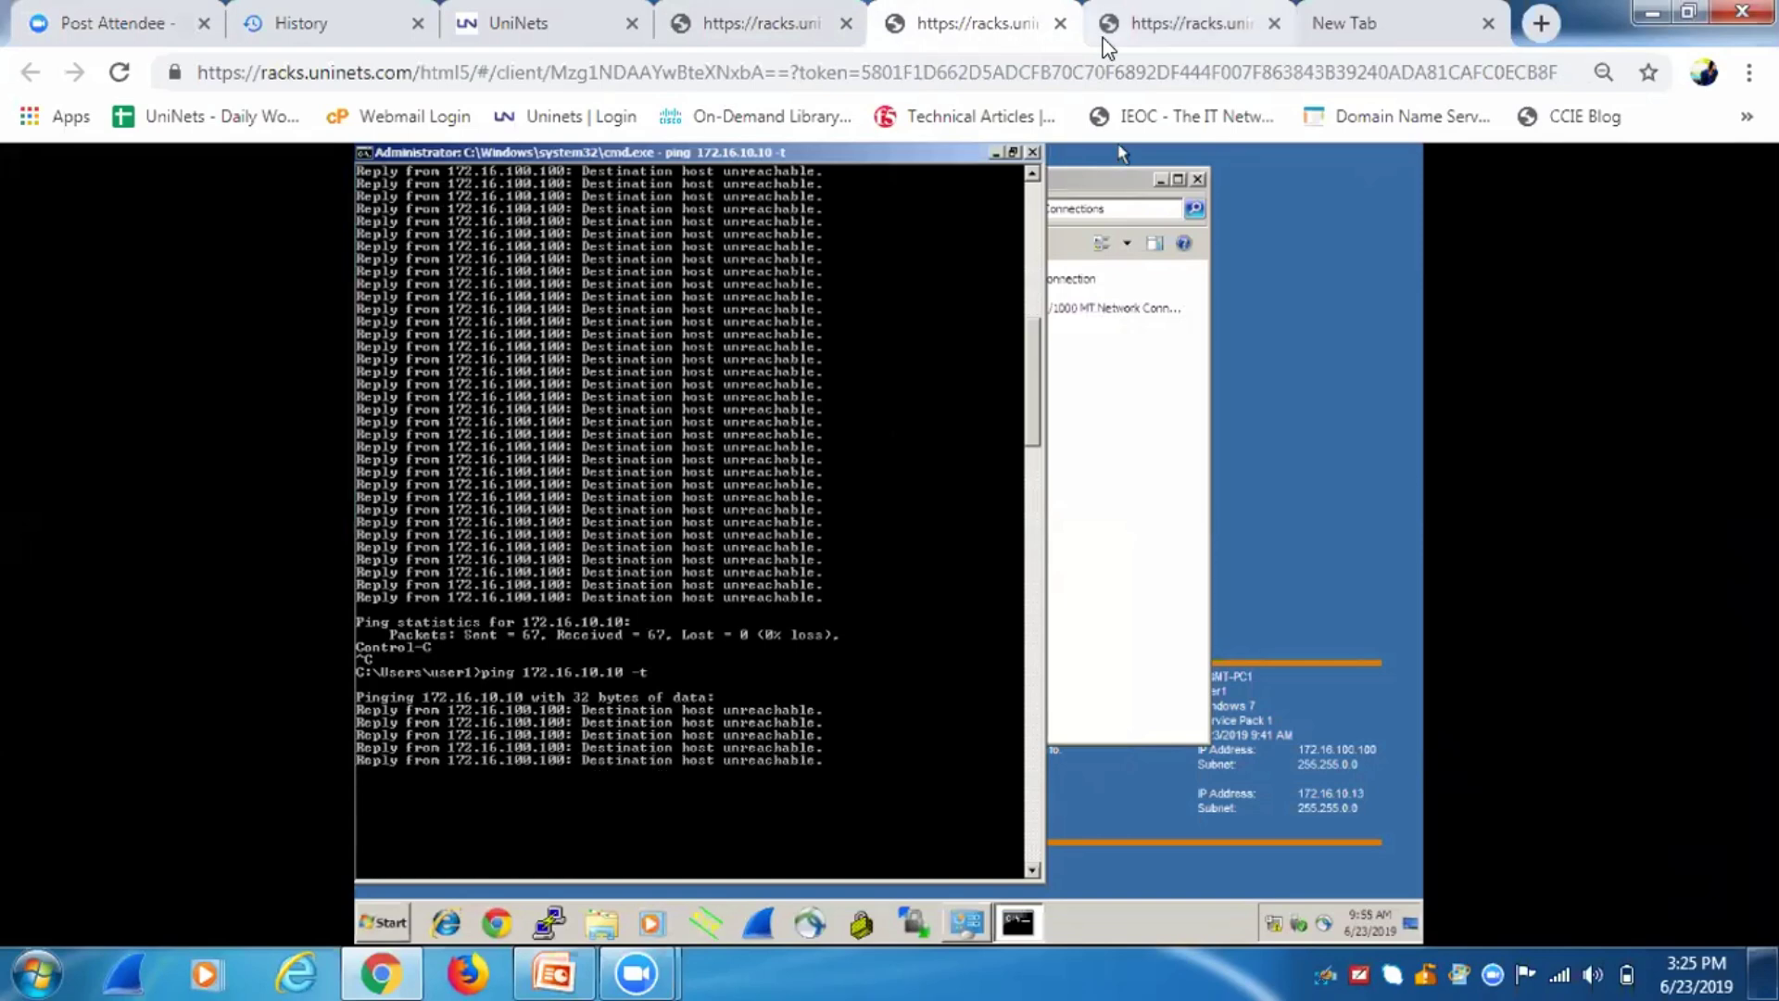
{"action": "left_click", "coordinate": [760, 23]}
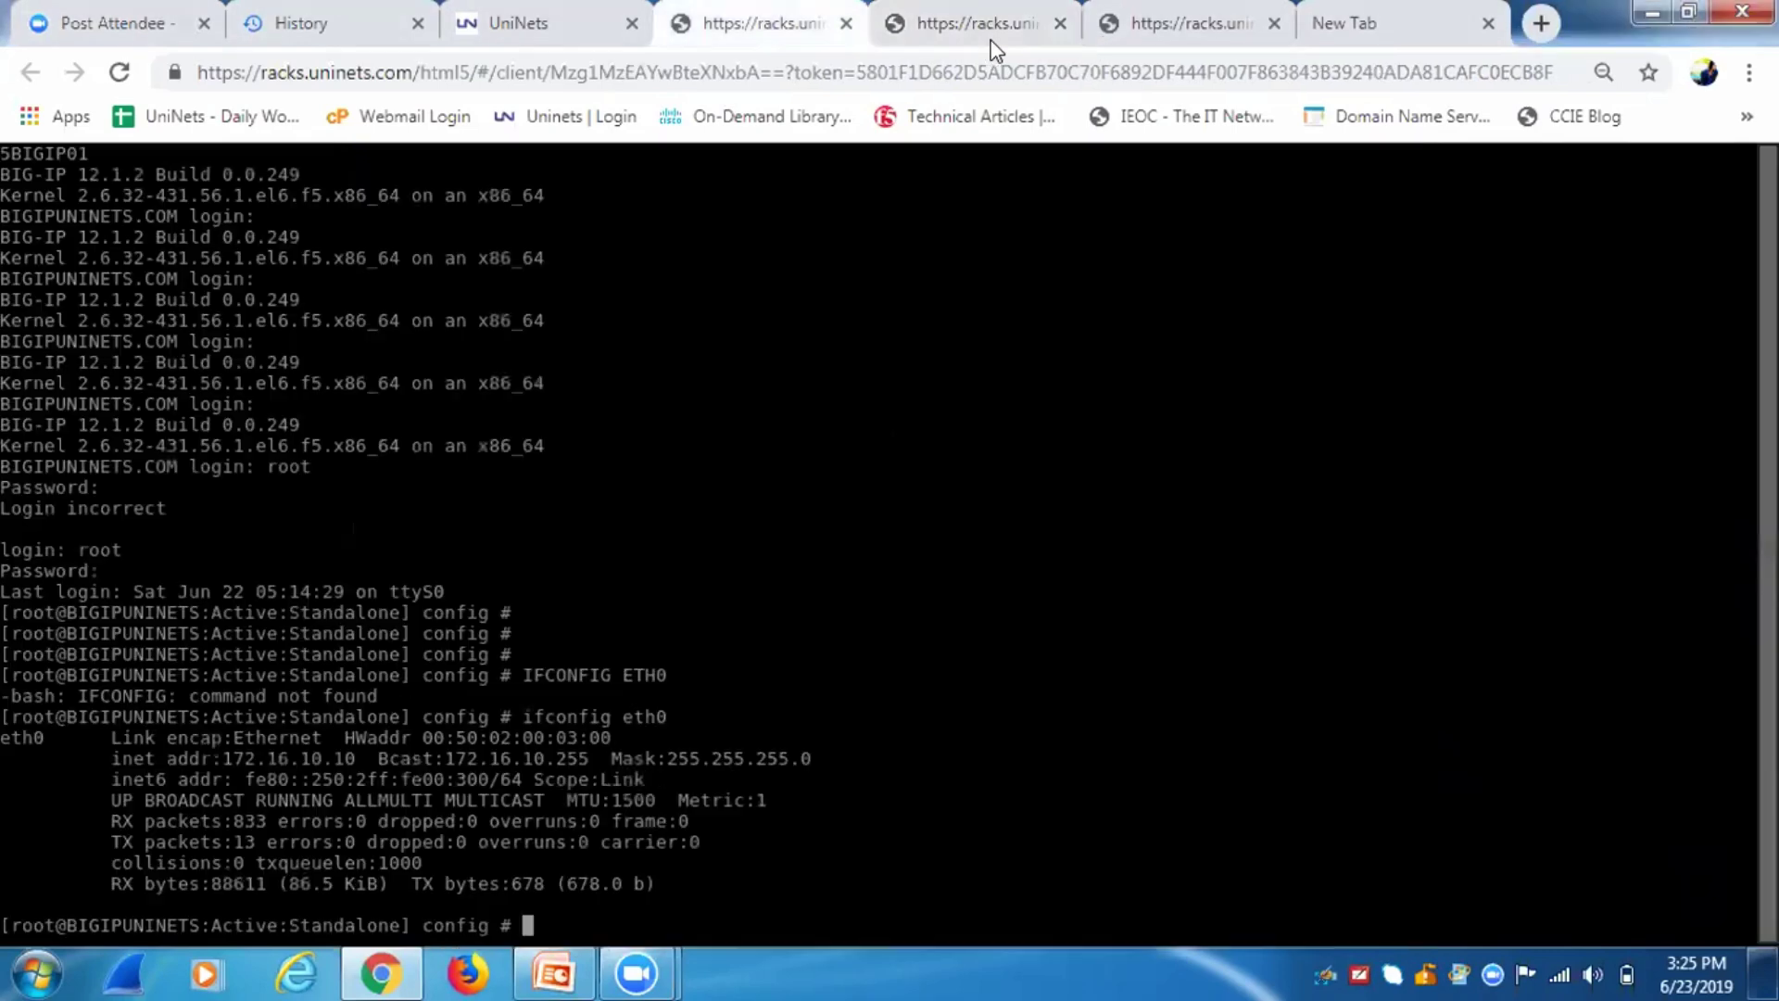
{"action": "left_click", "coordinate": [514, 9]}
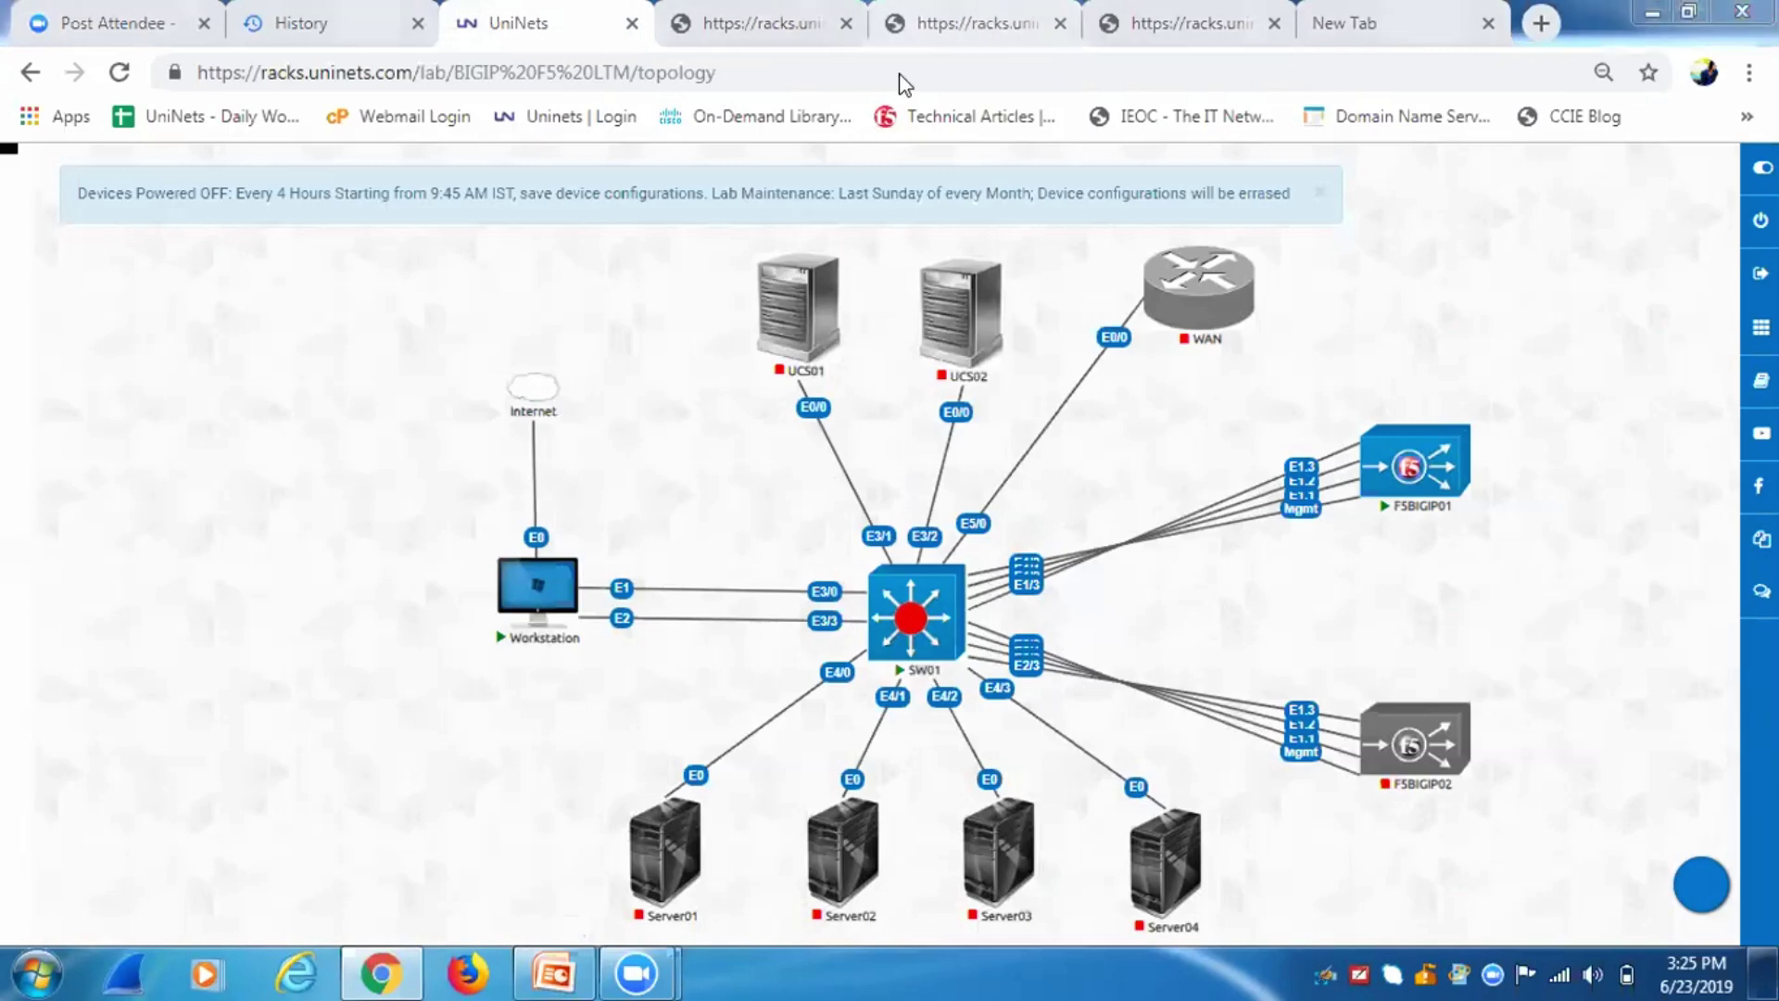
{"action": "key", "text": "ctrl+5"}
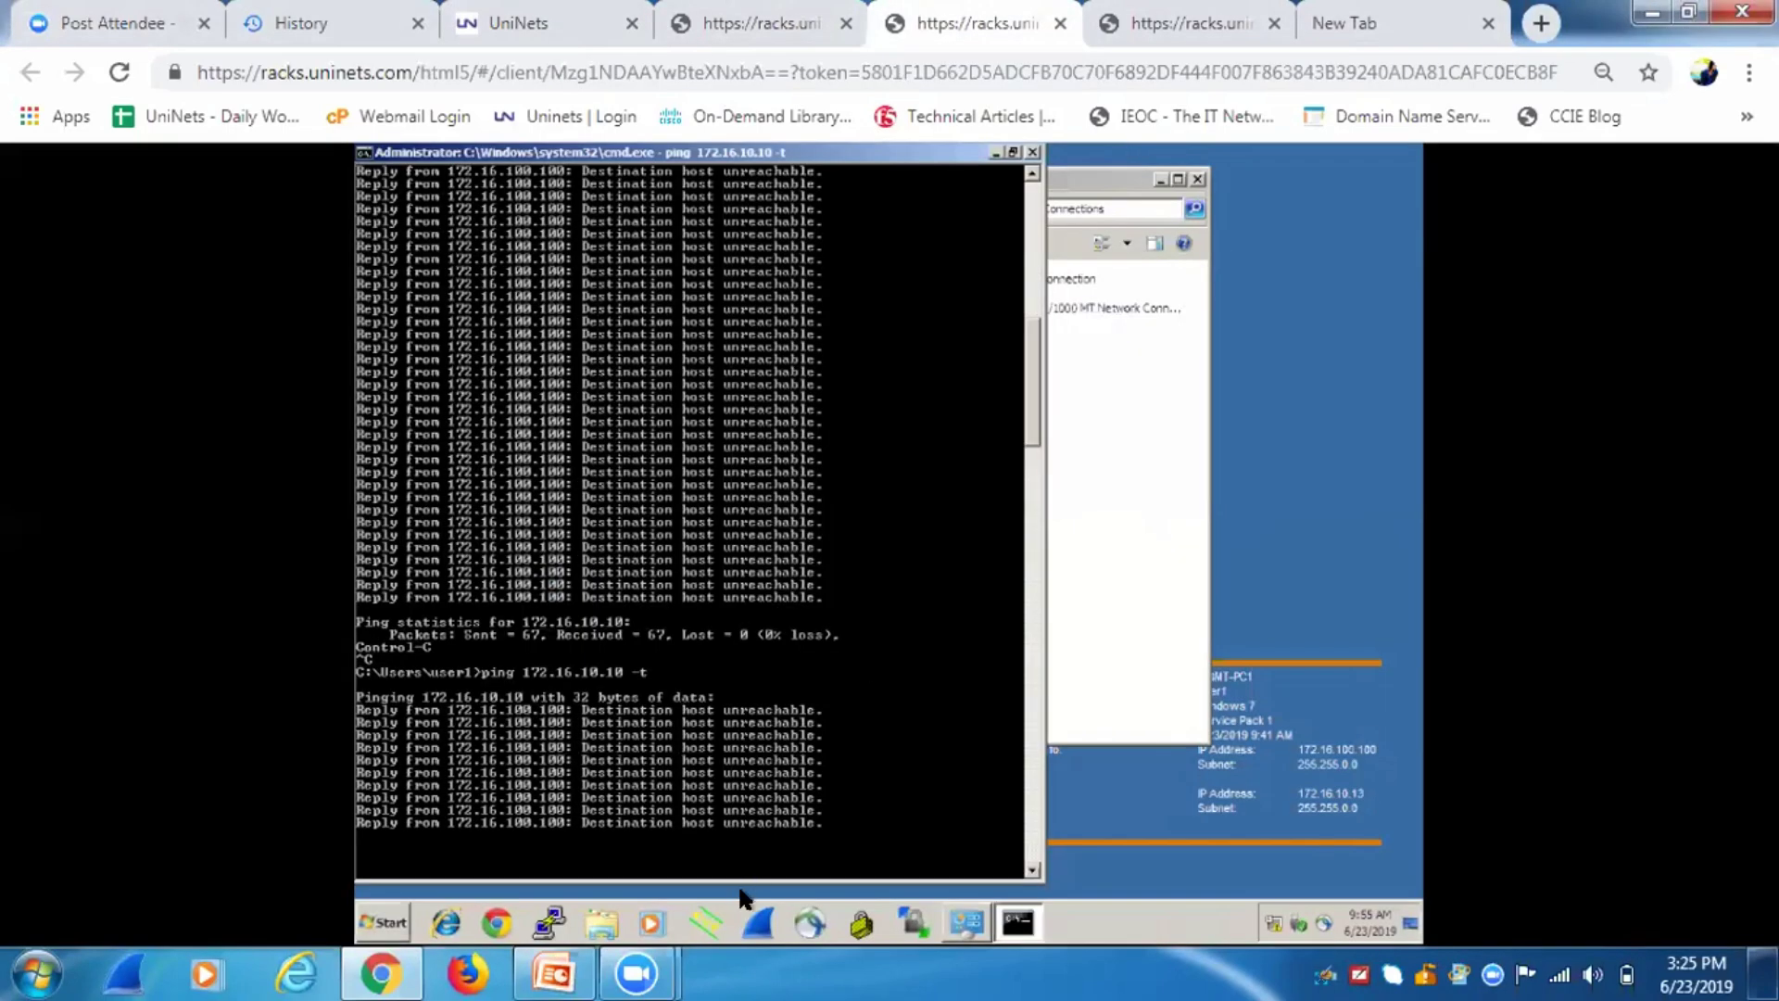
{"action": "key", "text": "ctrl+4"}
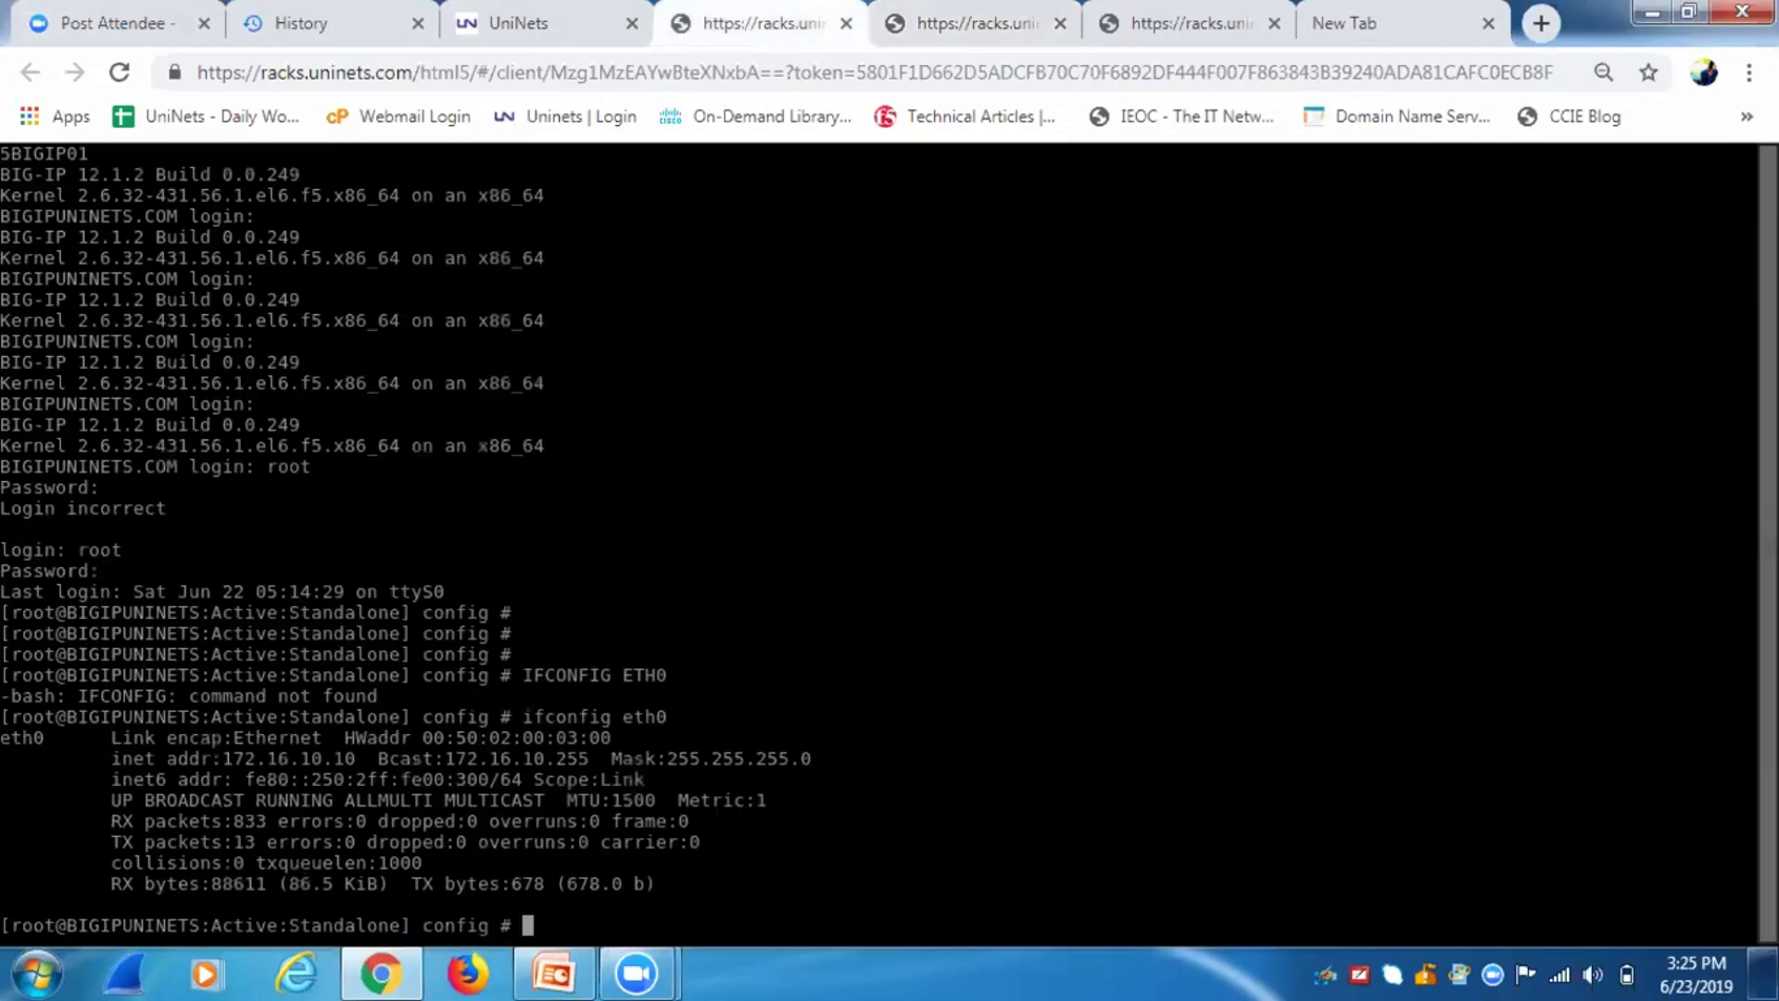
{"action": "left_click", "coordinate": [1109, 36]}
{"action": "left_click", "coordinate": [1027, 37]}
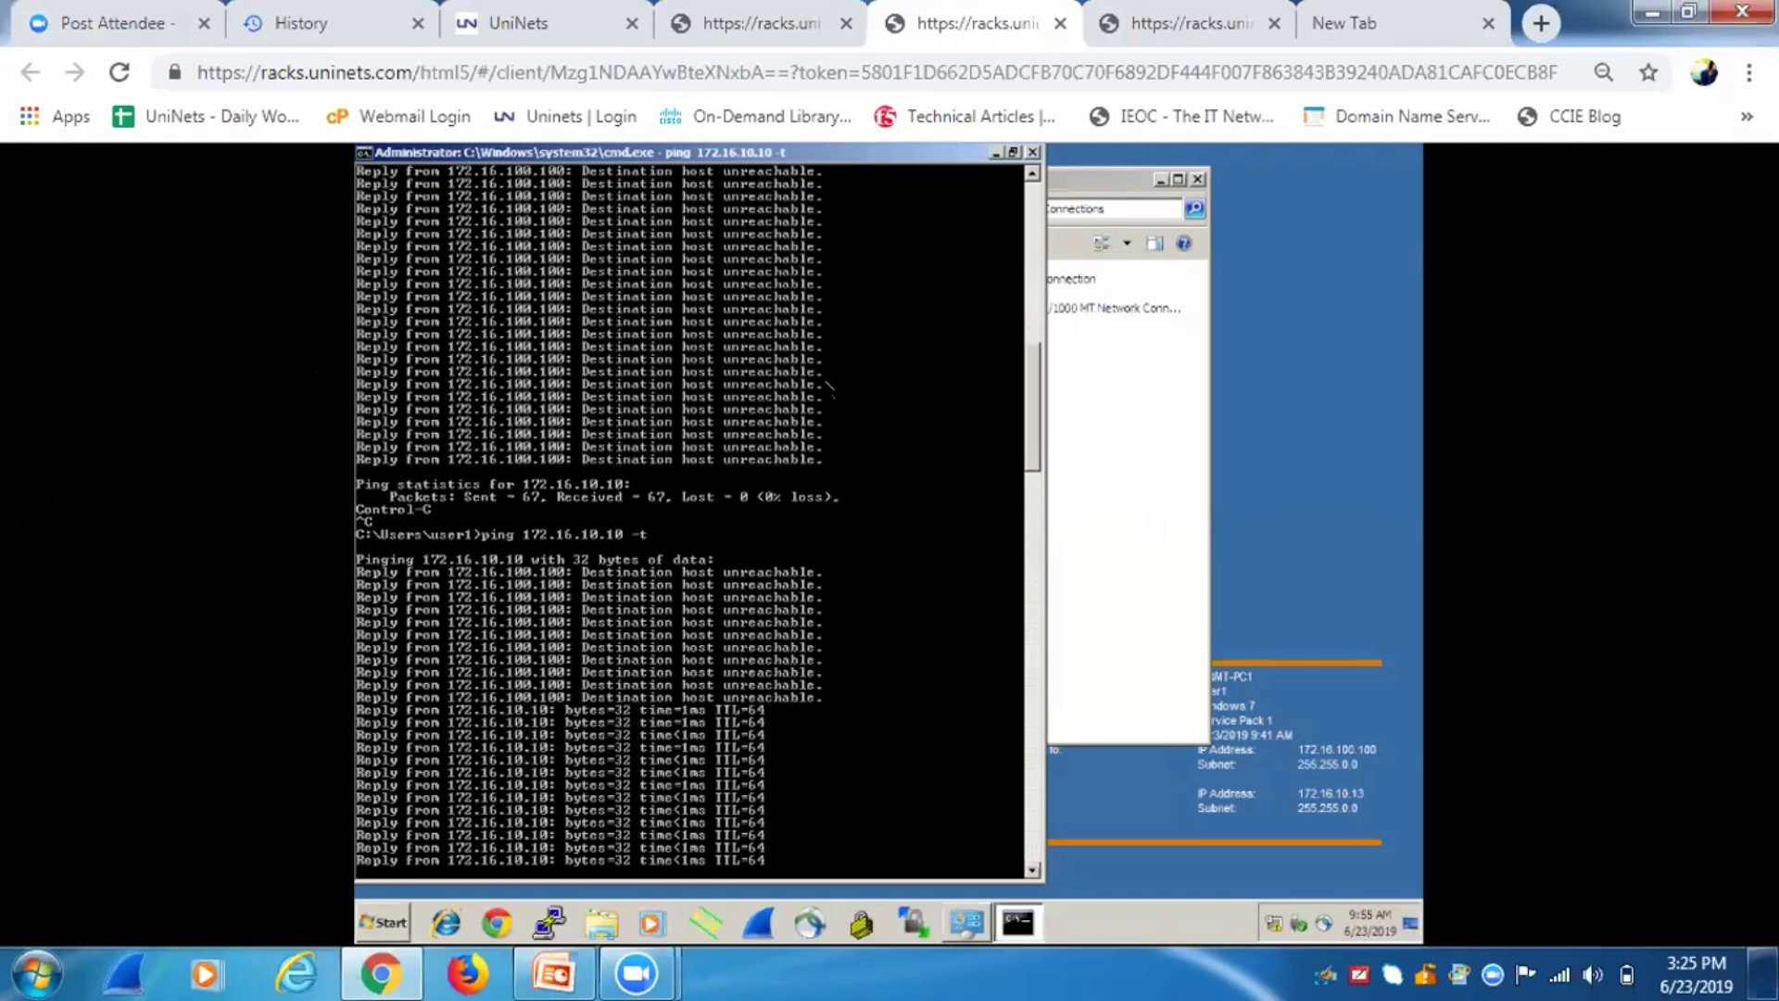
Stop the now-successful ping, with 25 of 25 replies received.
{"action": "key", "text": "ctrl+c"}
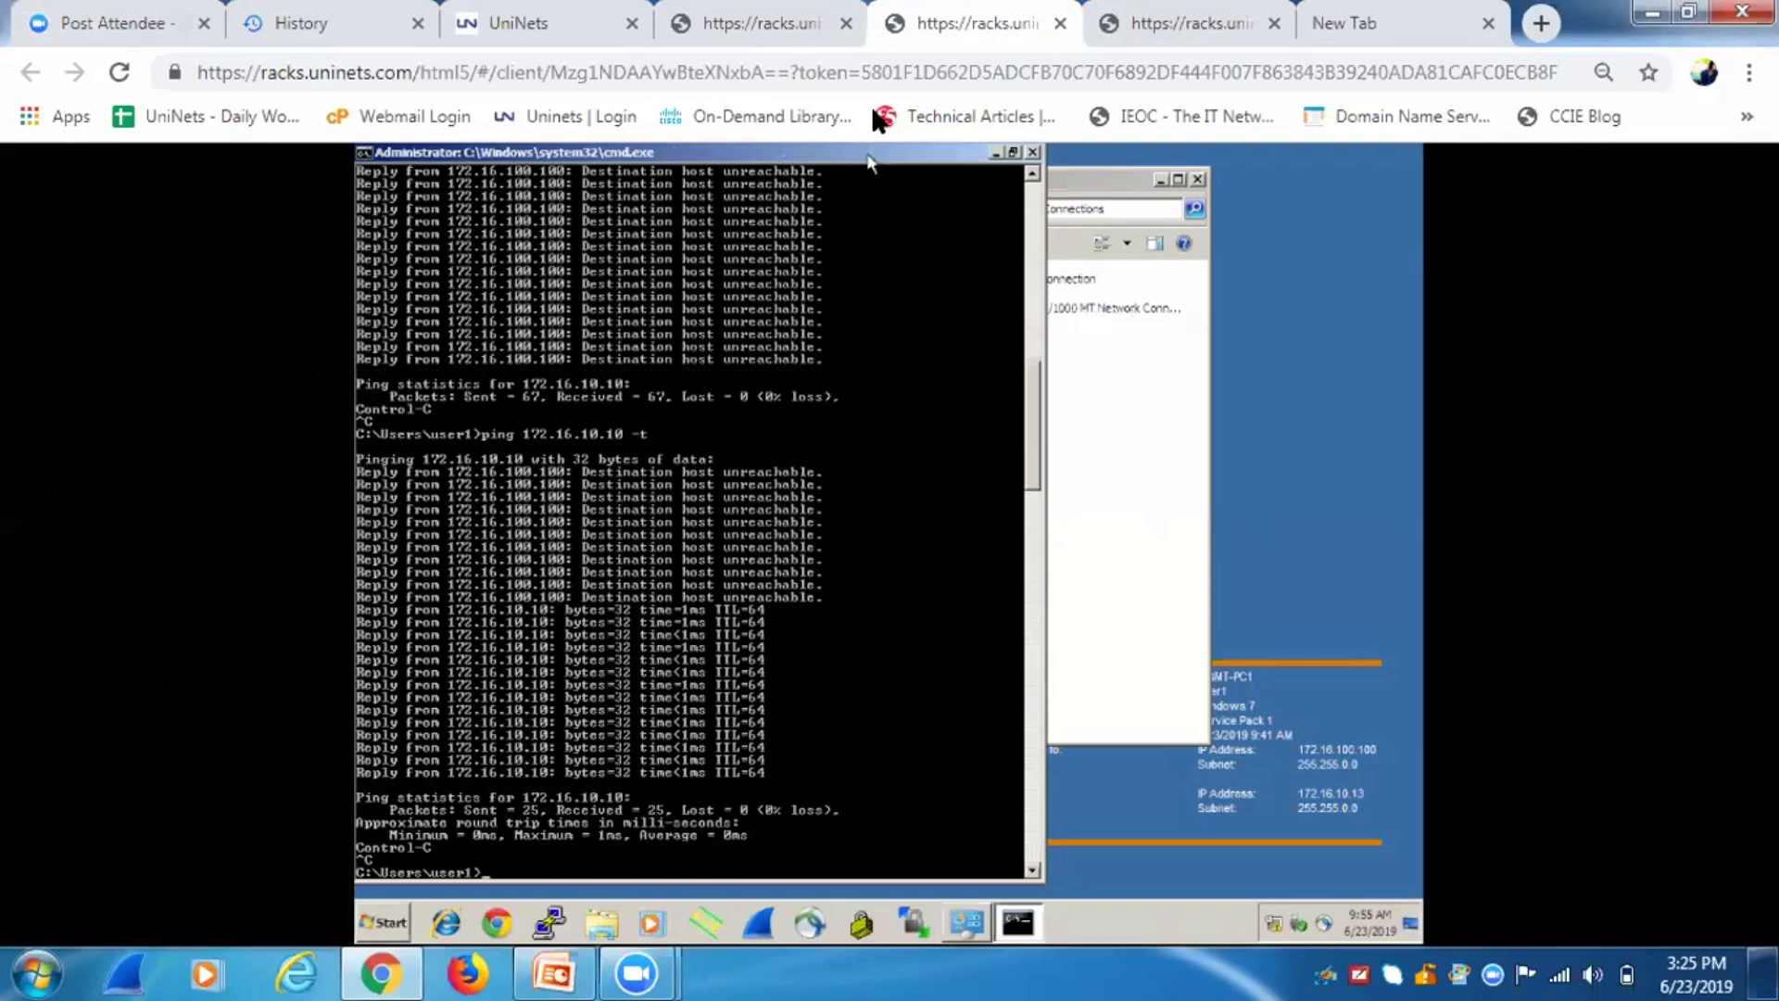
{"action": "left_click", "coordinate": [750, 23]}
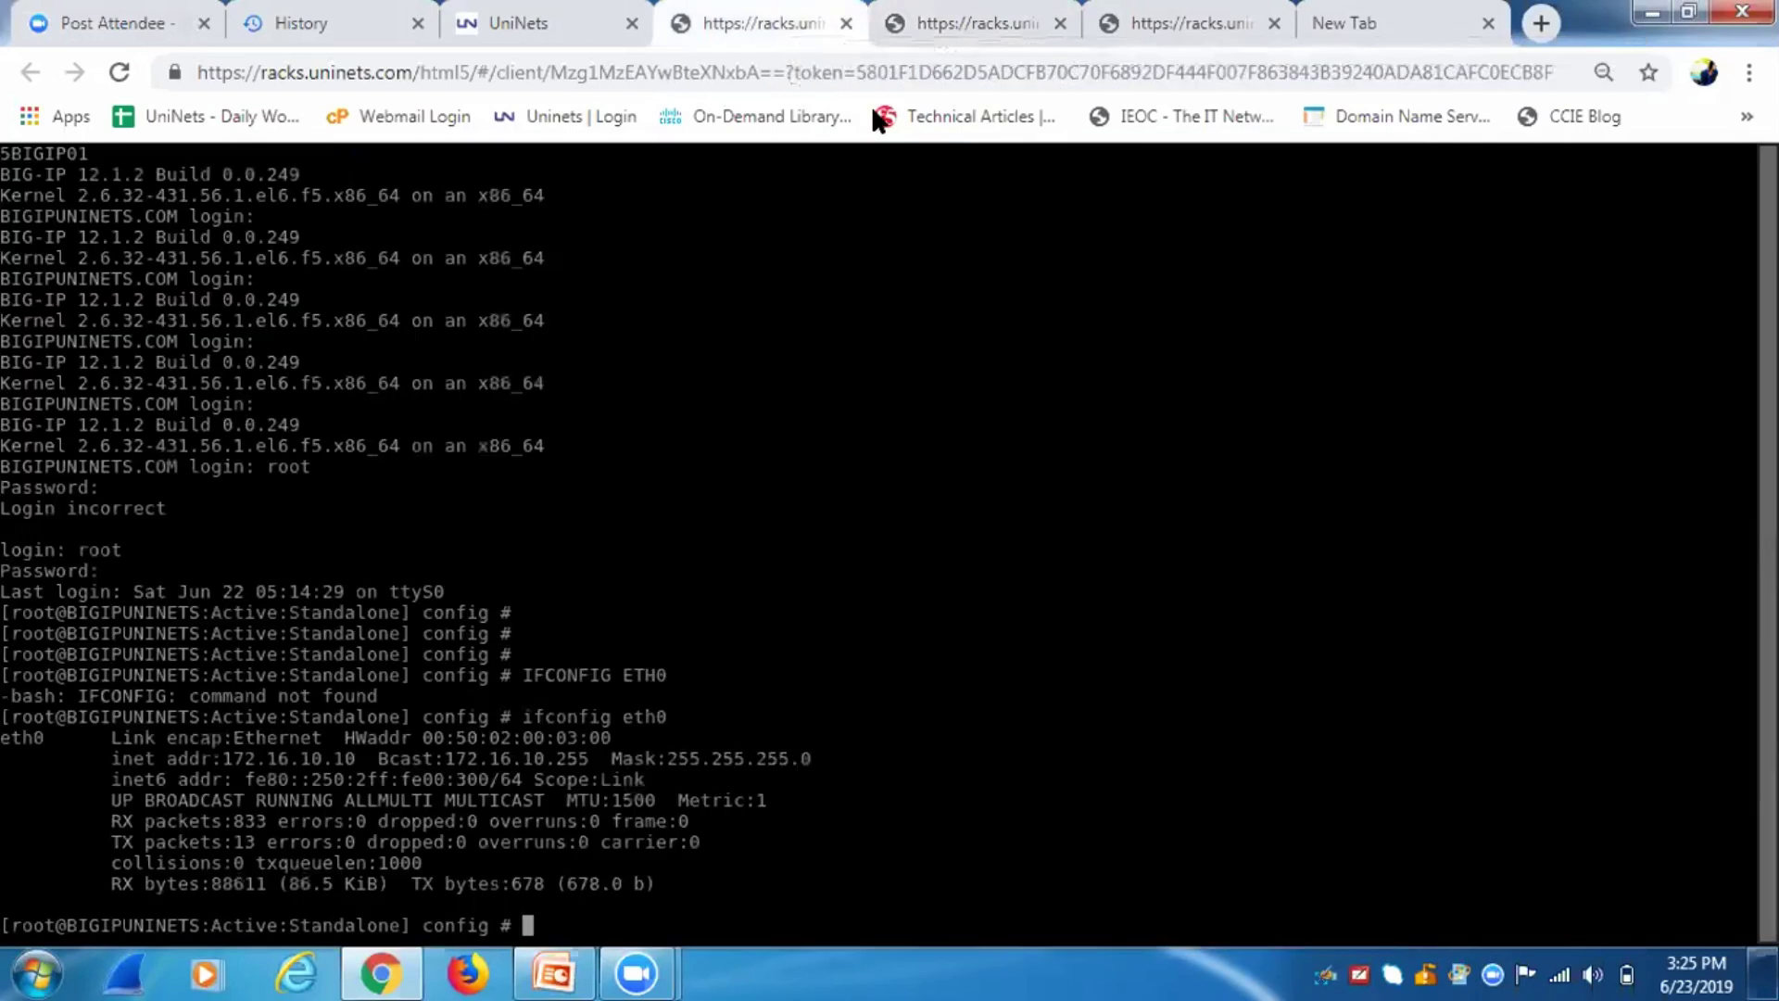
{"action": "left_click", "coordinate": [526, 24]}
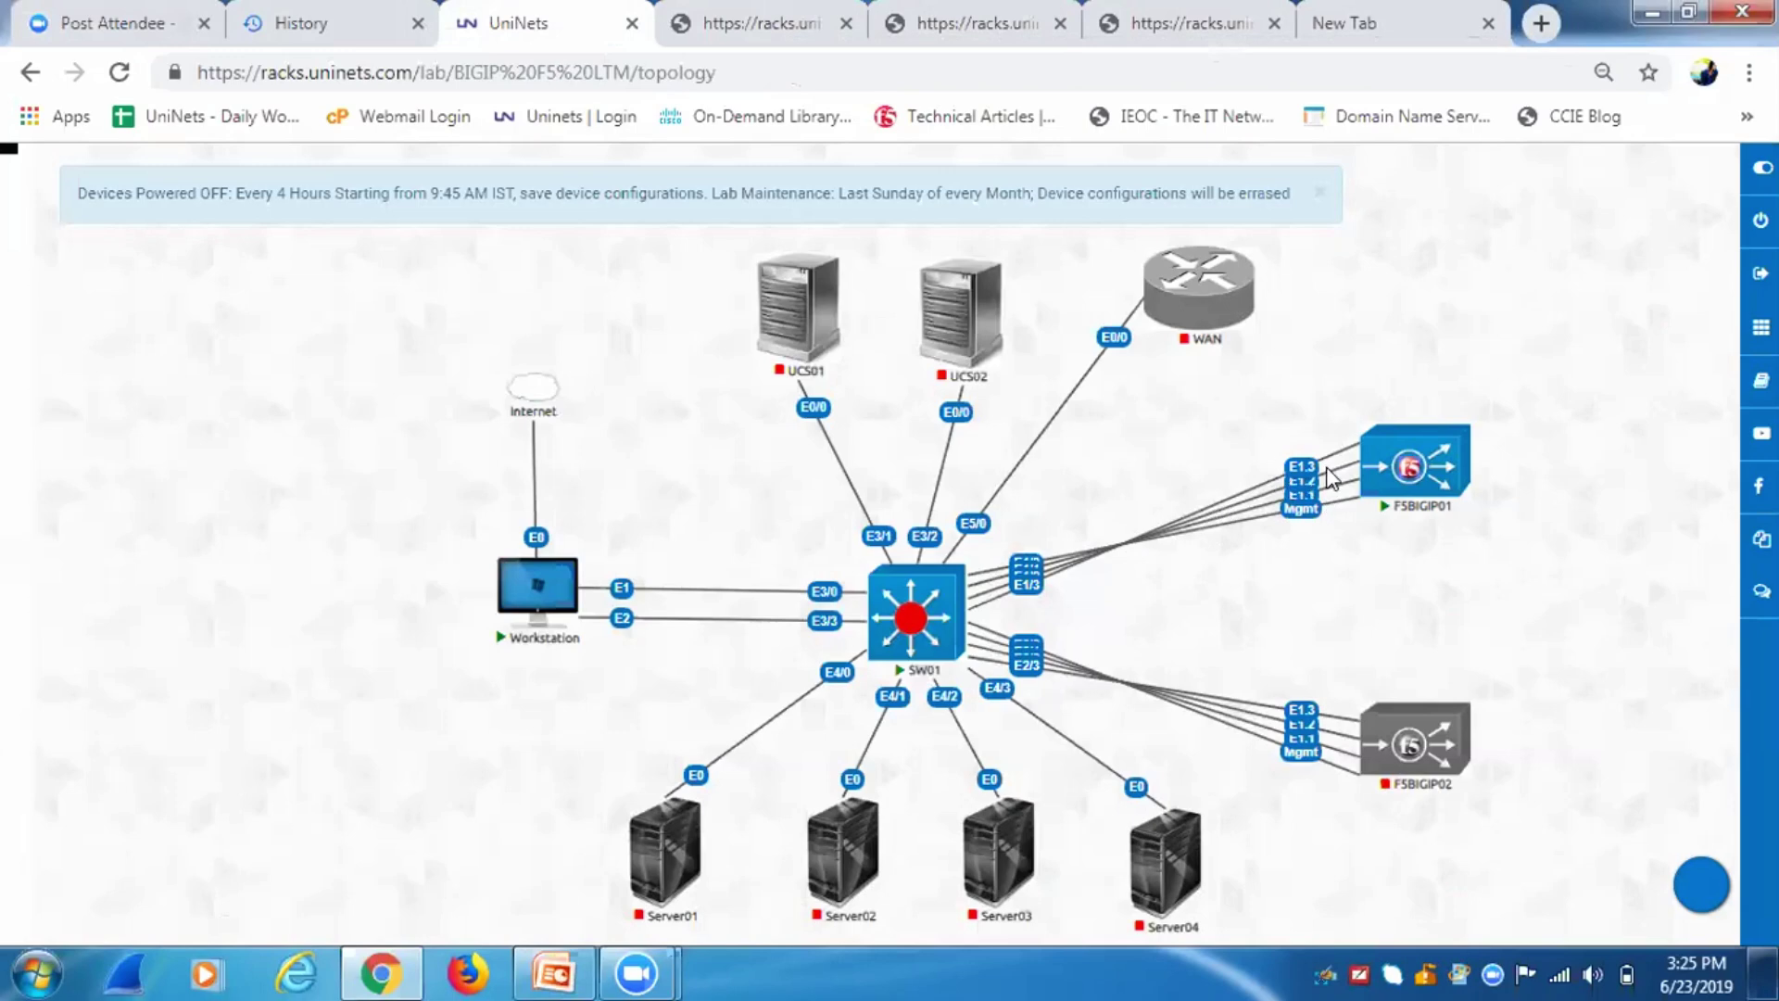
{"action": "left_click", "coordinate": [971, 36]}
Enter tmsh on the BIG-IP and list its VLANs with 'list net vlan'.
{"action": "left_click", "coordinate": [765, 24]}
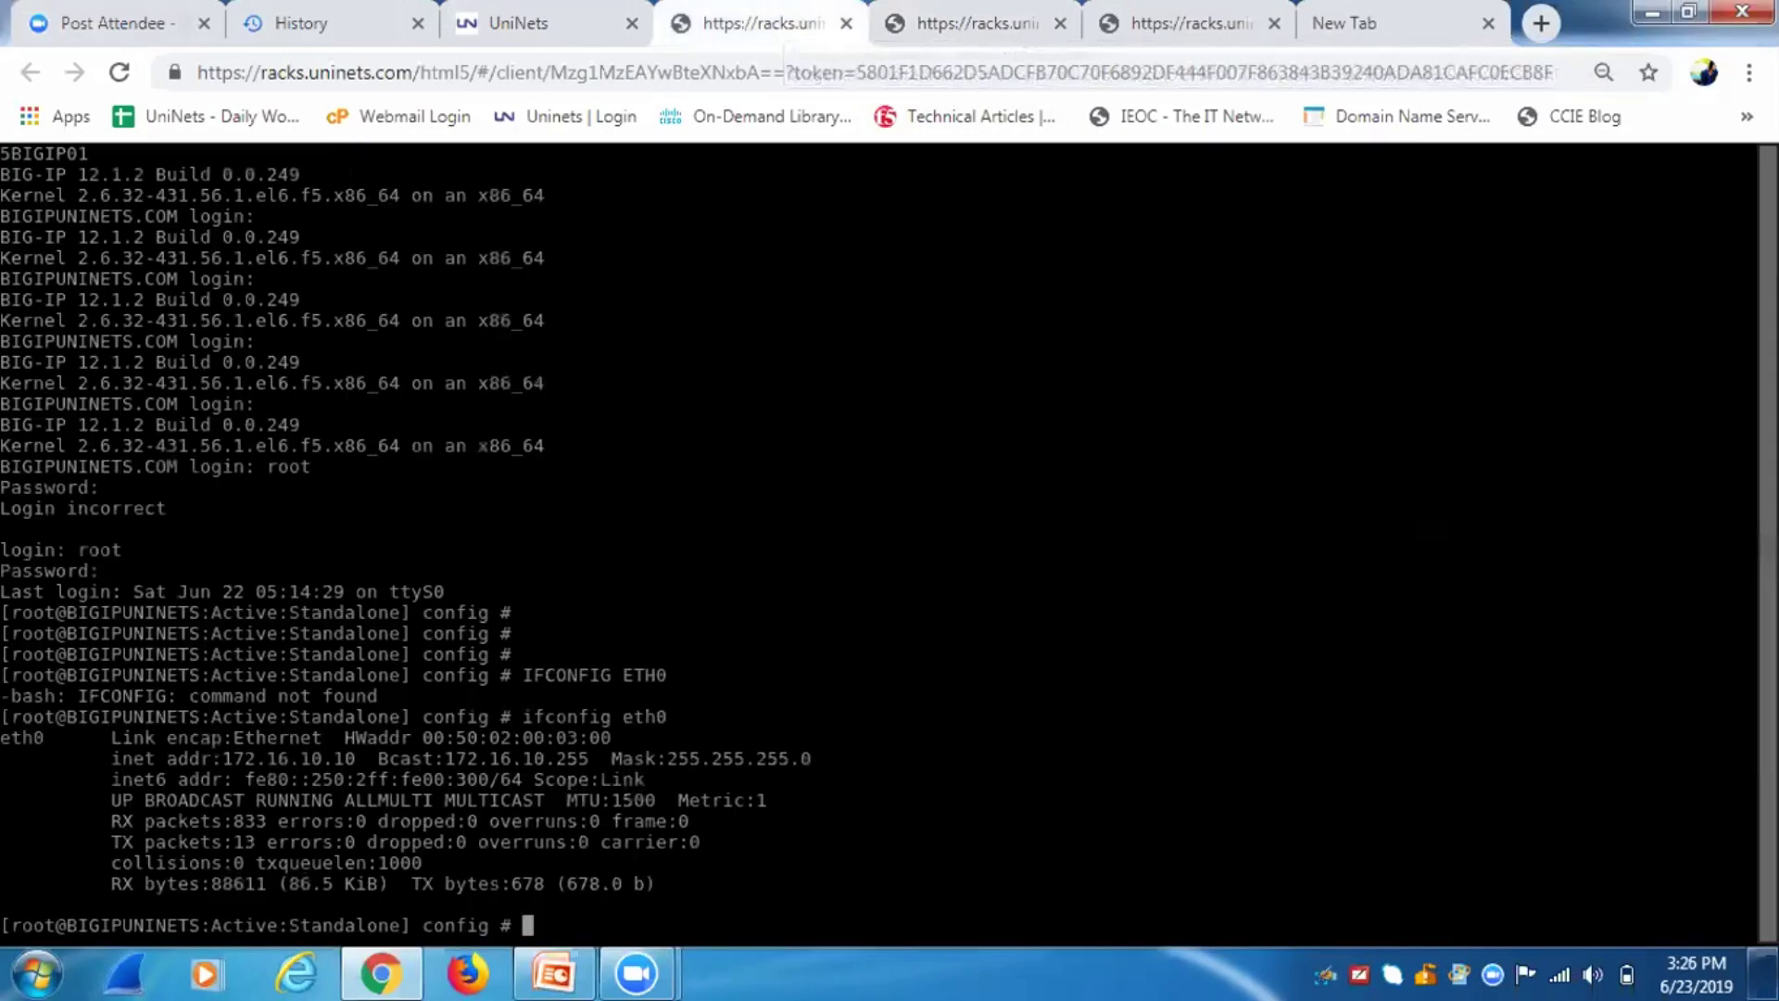
{"action": "type", "text": "tmsh"}
{"action": "key", "text": "Return"}
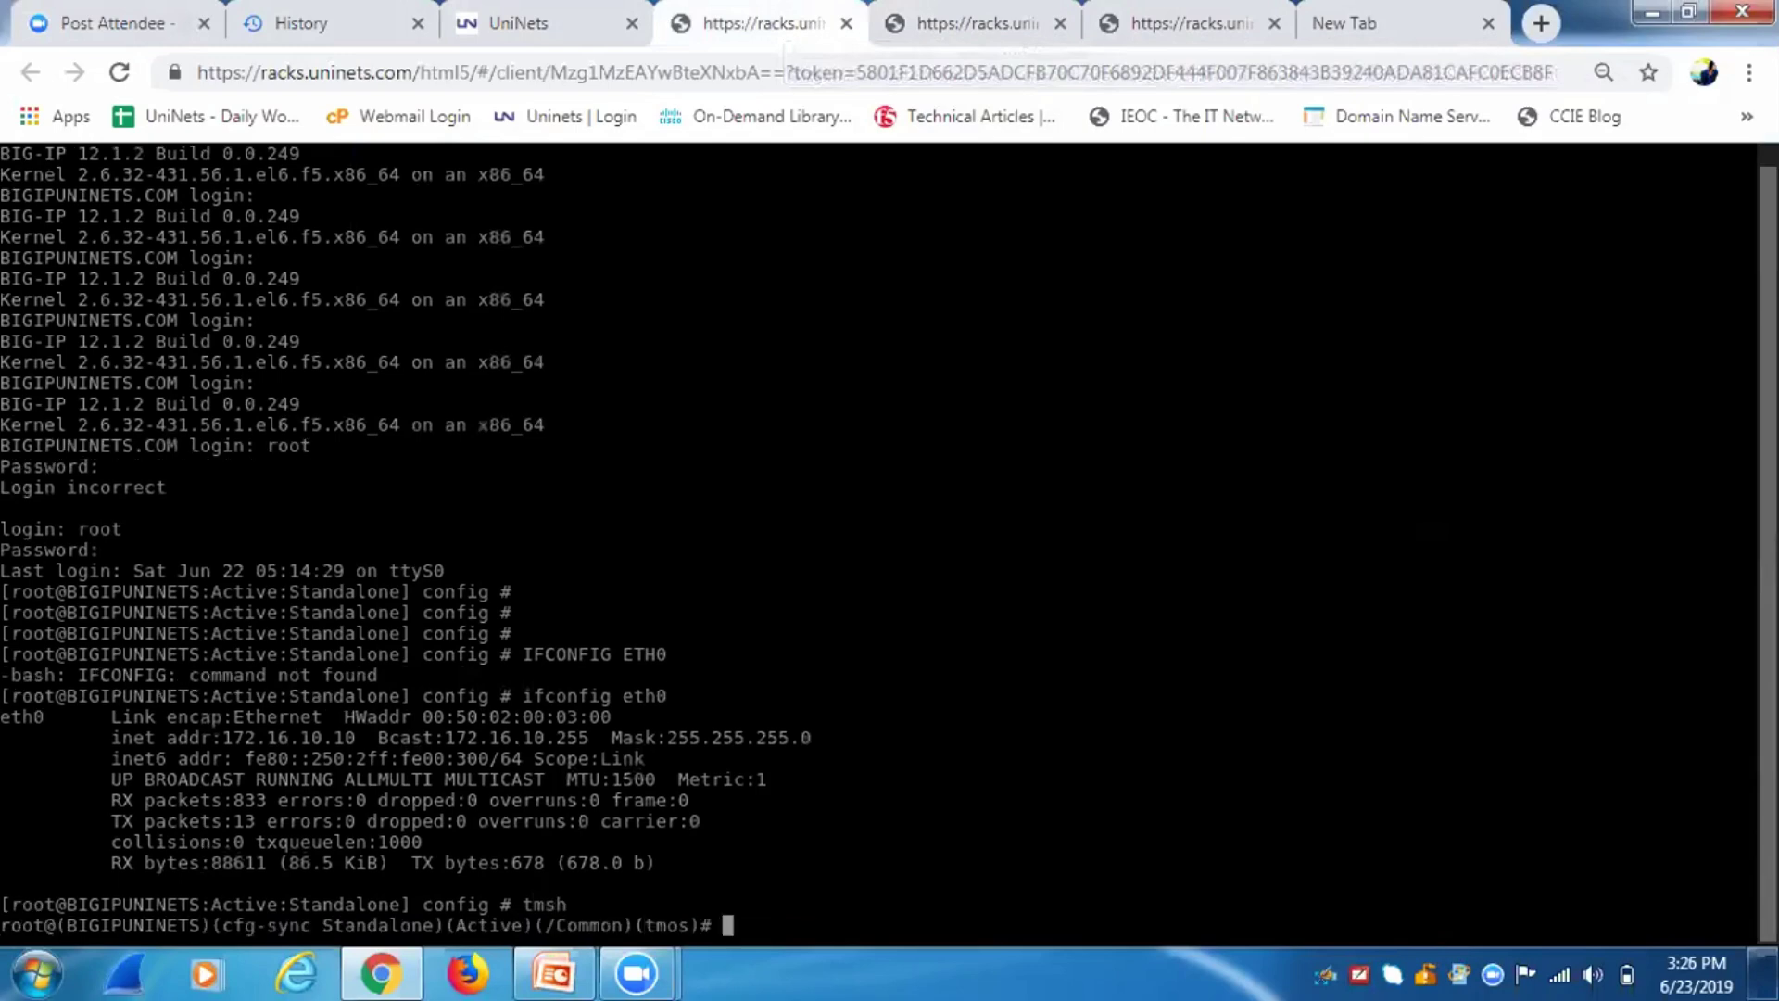
{"action": "type", "text": "list sys "}
{"action": "type", "text": "vlan"}
{"action": "key", "text": "BackSpace"}
{"action": "key", "text": "BackSpace"}
{"action": "key", "text": "BackSpace"}
{"action": "key", "text": "BackSpace"}
{"action": "key", "text": "BackSpace"}
{"action": "key", "text": "BackSpace"}
{"action": "key", "text": "BackSpace"}
{"action": "key", "text": "BackSpace"}
{"action": "key", "text": "BackSpace"}
{"action": "type", "text": "net vlan"}
{"action": "key", "text": "Return"}
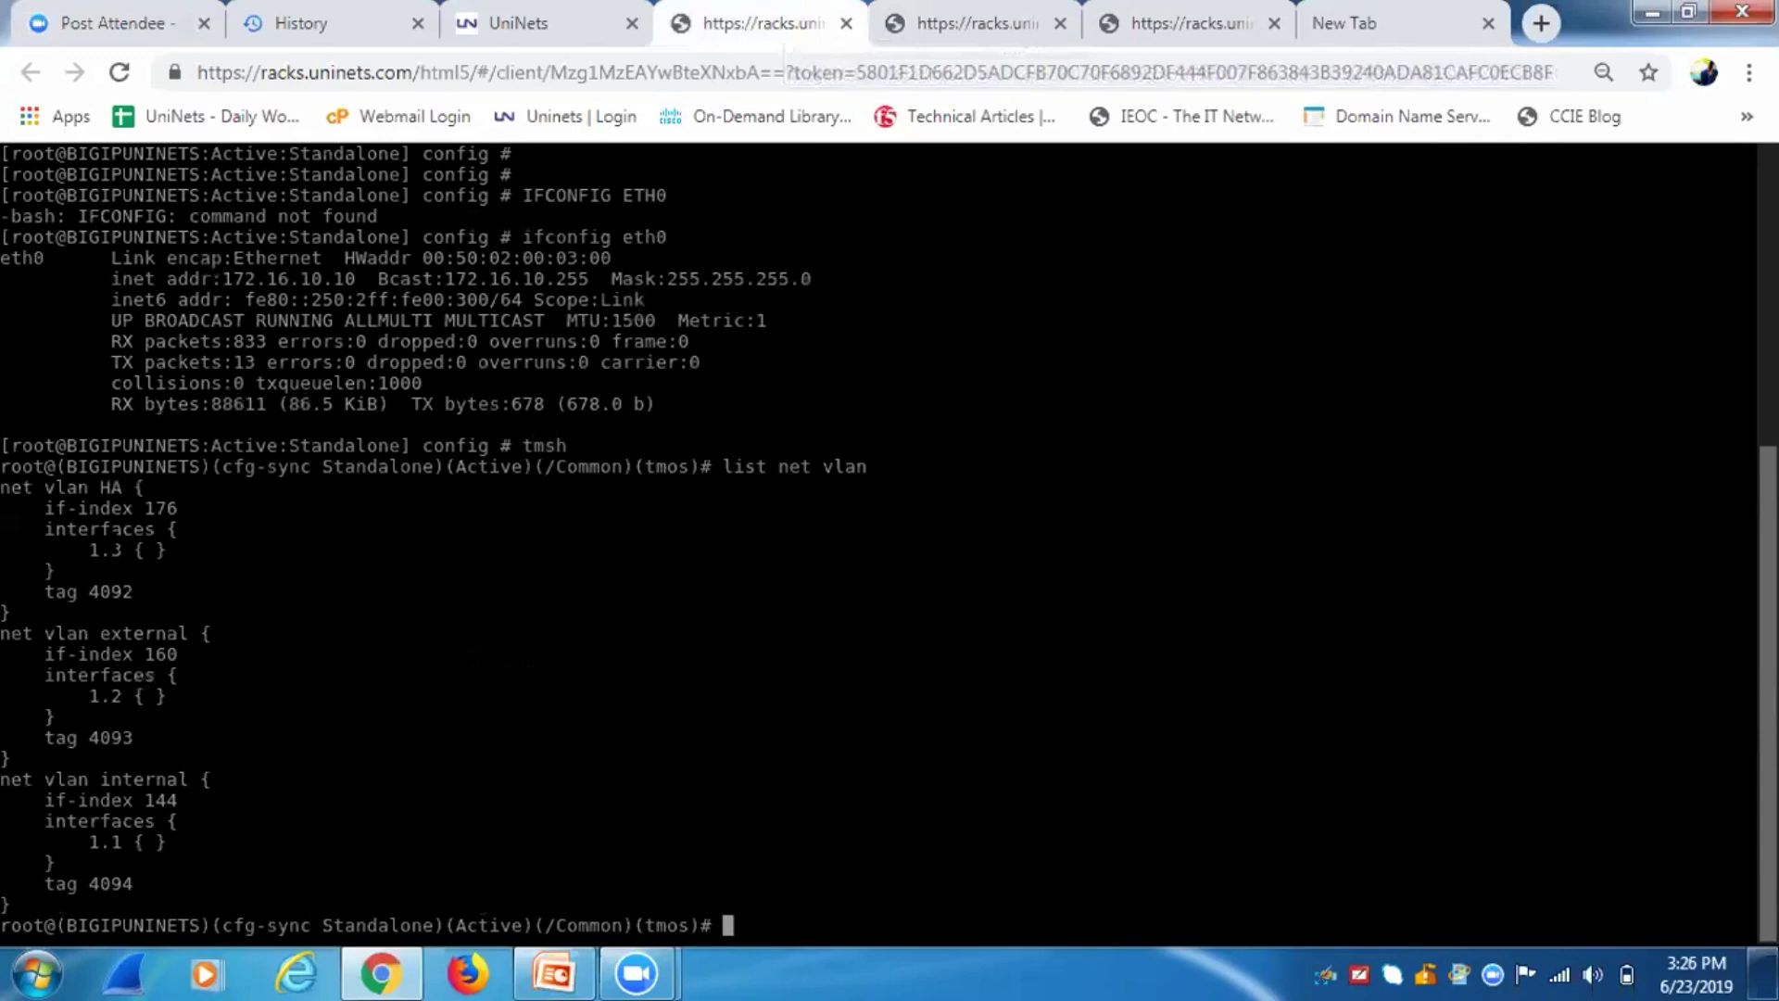
Highlight the external VLAN and its interface 1.2, then check the lab topology.
{"action": "left_click_drag", "start_coordinate": [90, 633], "coordinate": [189, 633]}
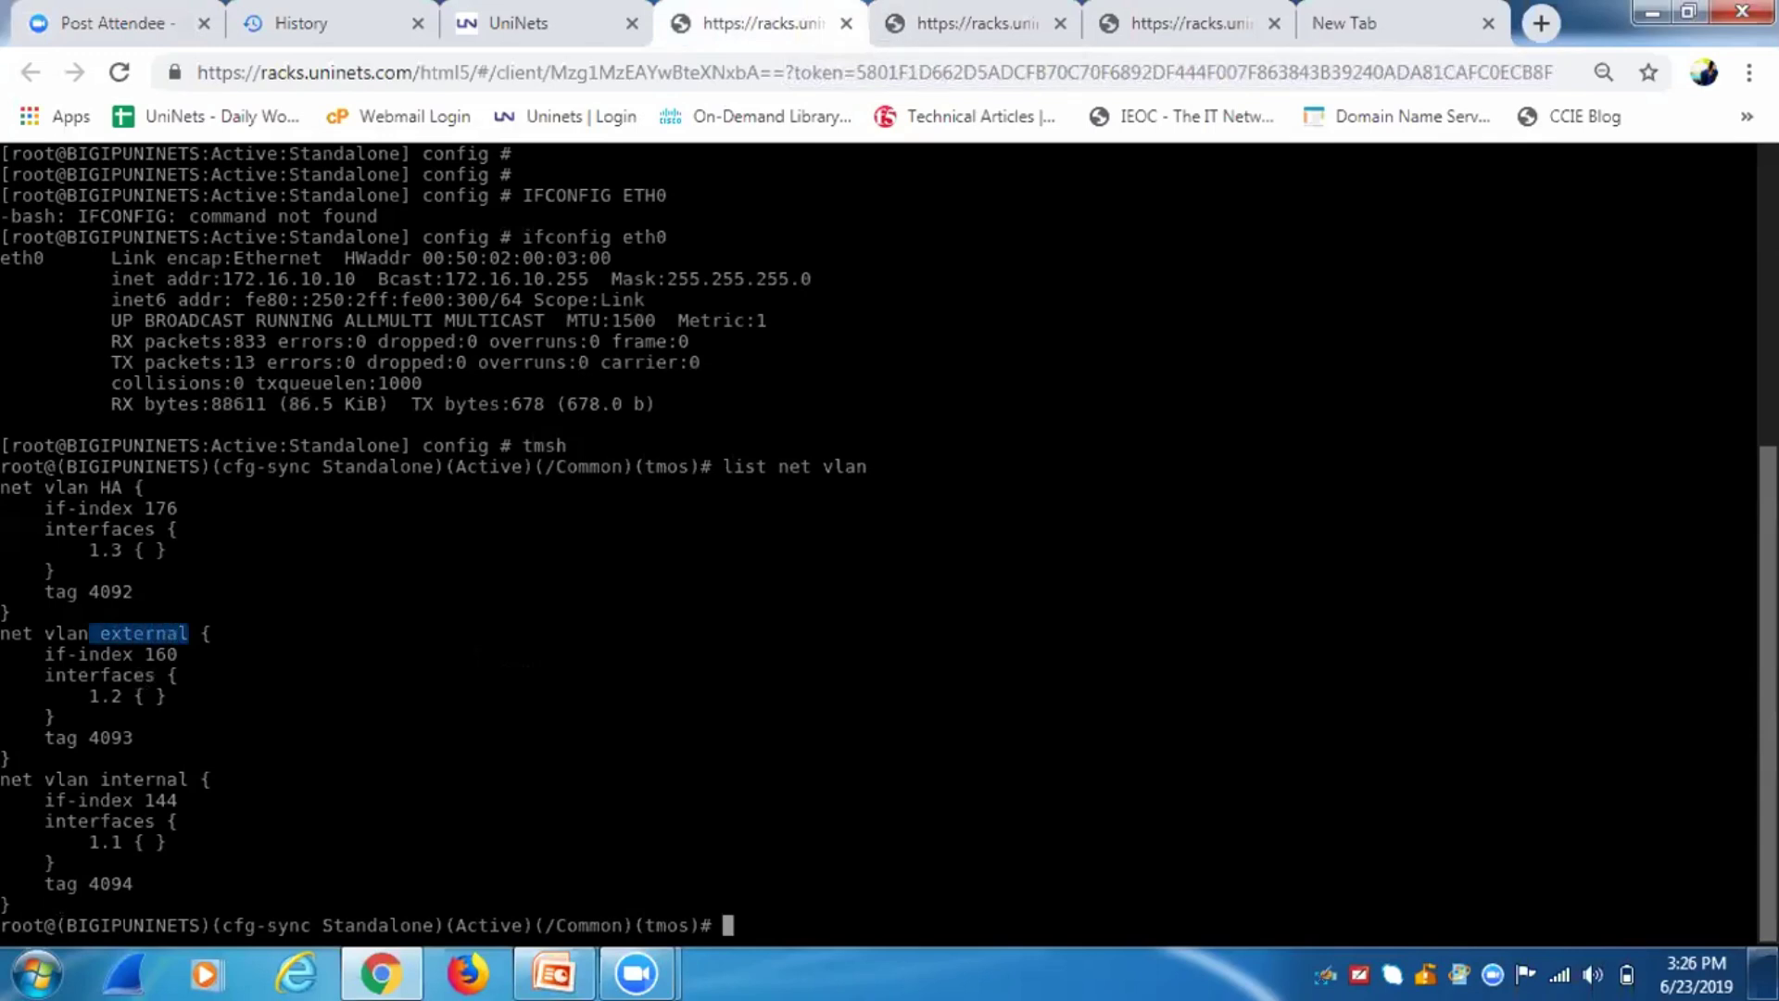
{"action": "left_click_drag", "start_coordinate": [89, 696], "coordinate": [134, 696]}
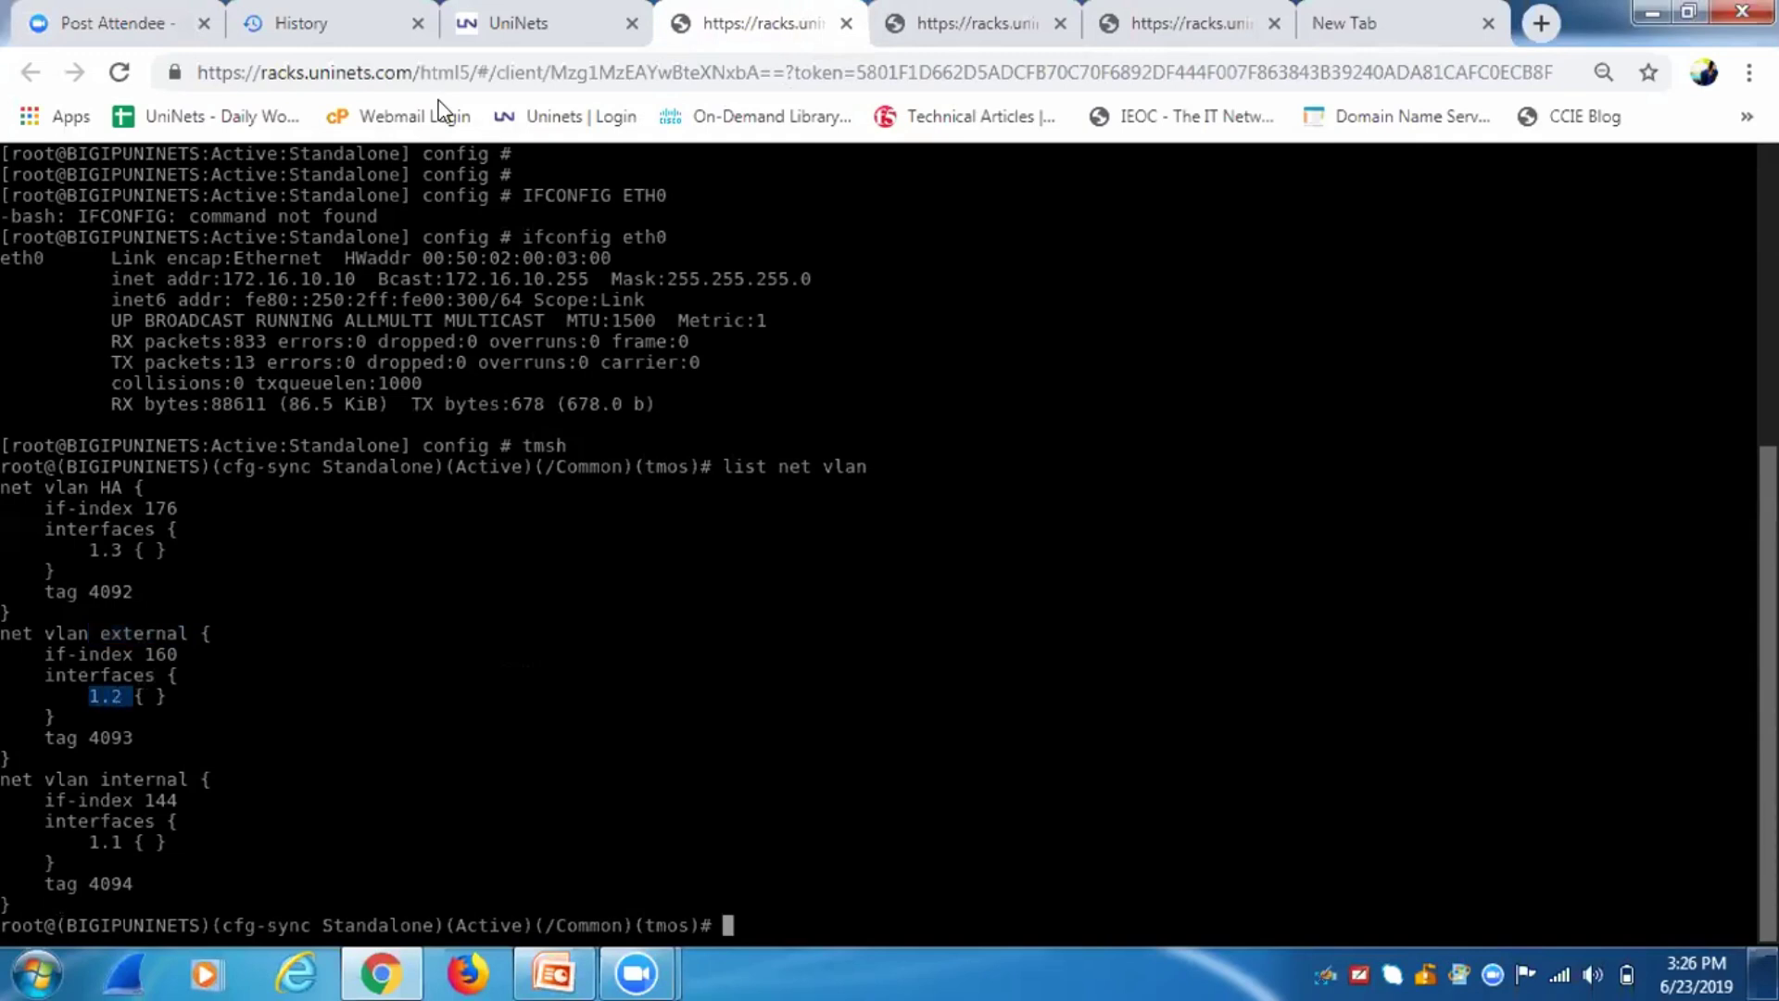
{"action": "left_click", "coordinate": [509, 25]}
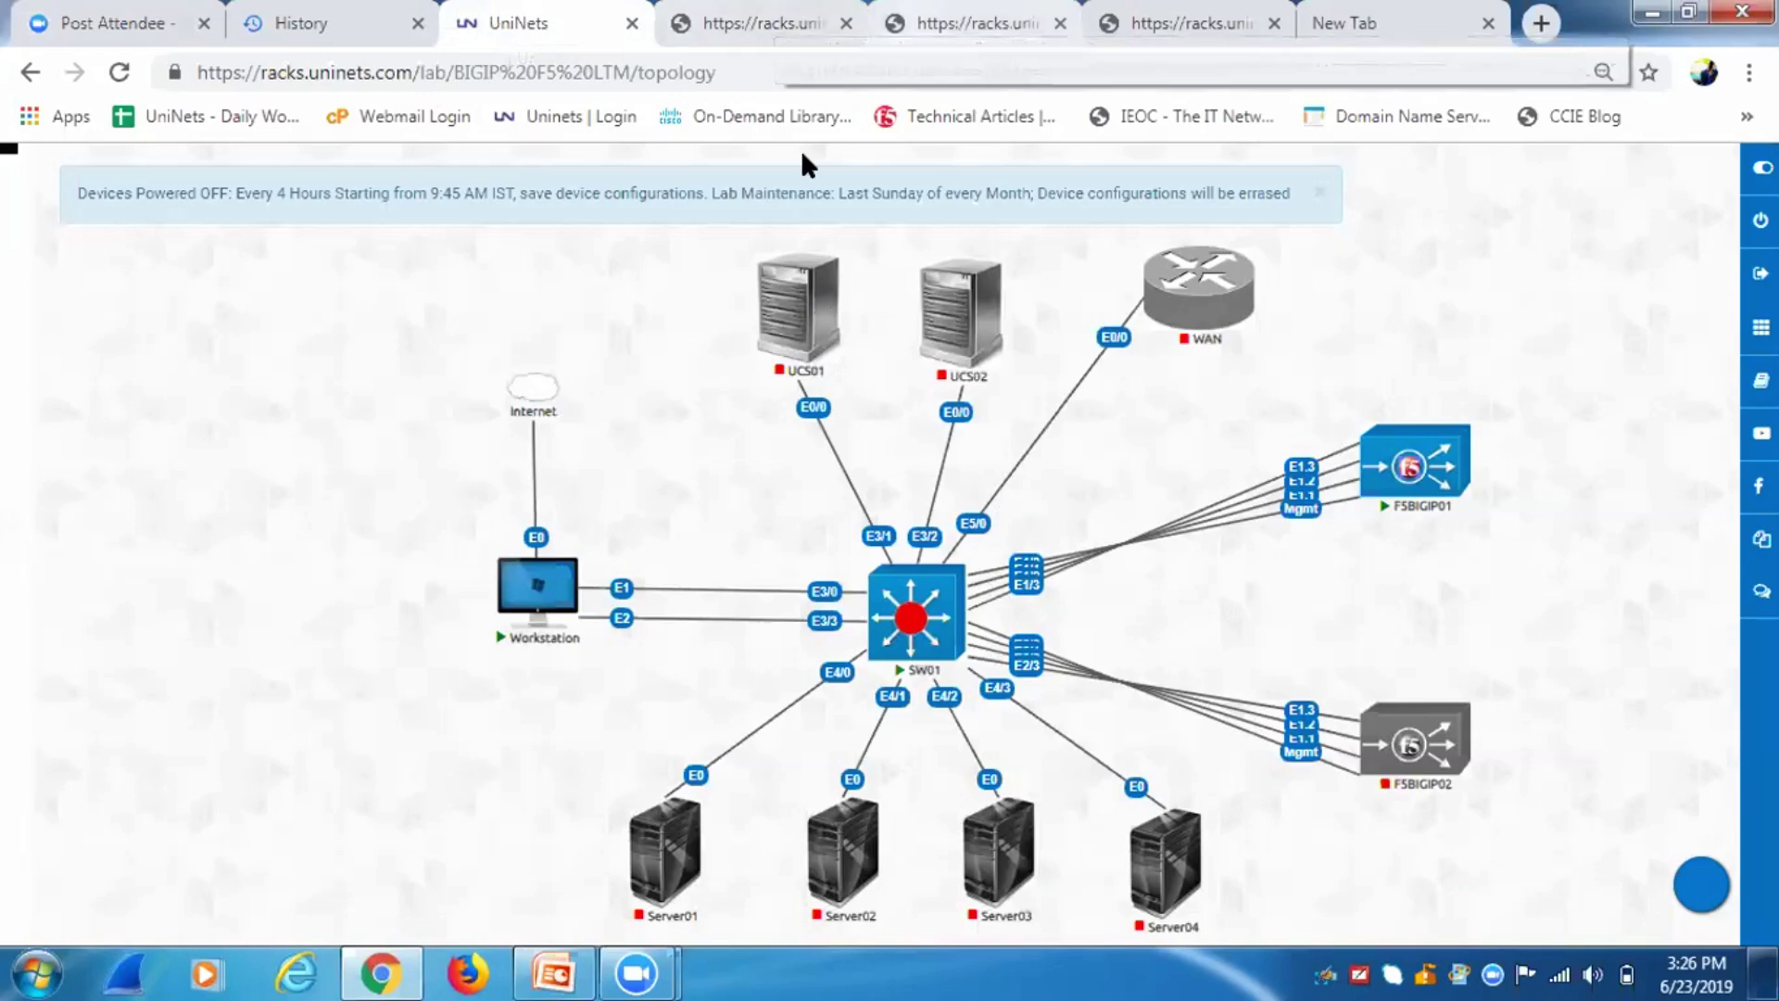
{"action": "left_click", "coordinate": [984, 28]}
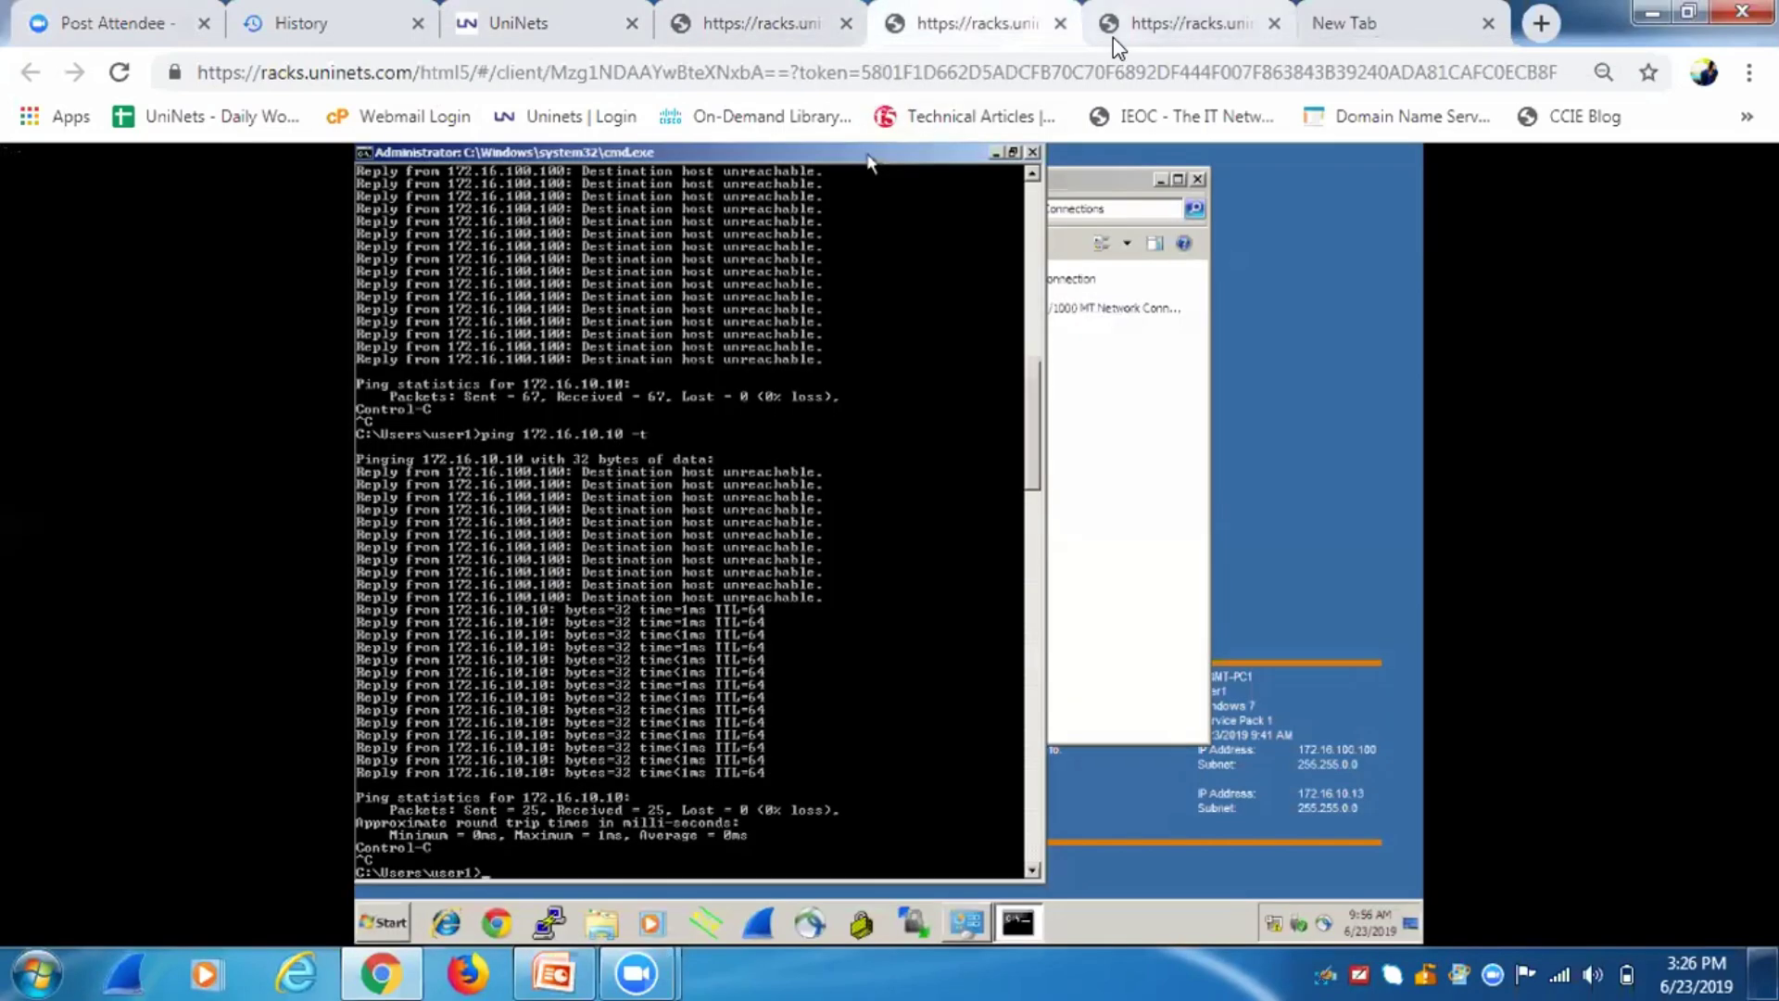
Assign switch ports e1/2 and e3/0 to access VLAN 100 via an interface range.
{"action": "left_click", "coordinate": [1113, 37]}
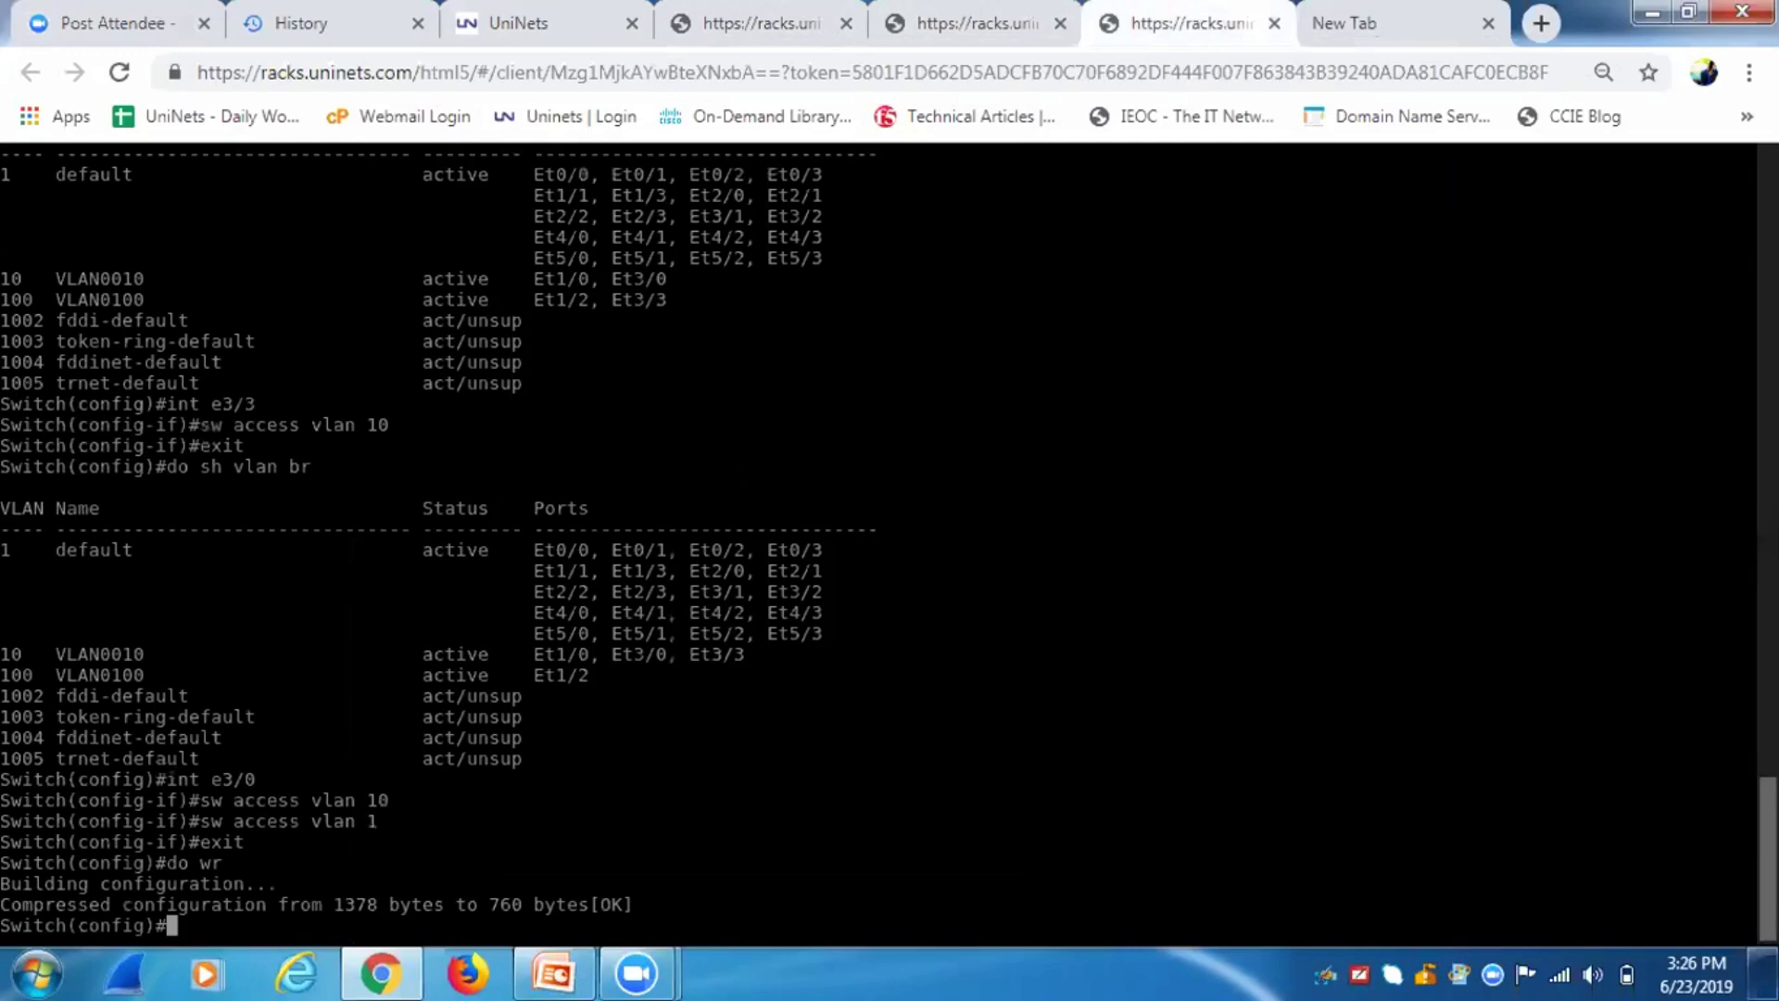
{"action": "type", "text": "int "}
{"action": "type", "text": "e1/2 , e3/0"}
{"action": "key", "text": "Left"}
{"action": "key", "text": "Left"}
{"action": "key", "text": "Left"}
{"action": "key", "text": "Left"}
{"action": "key", "text": "Left"}
{"action": "key", "text": "Left"}
{"action": "key", "text": "Left"}
{"action": "key", "text": "Left"}
{"action": "key", "text": "Left"}
{"action": "key", "text": "Left"}
{"action": "key", "text": "Left"}
{"action": "type", "text": "ra"}
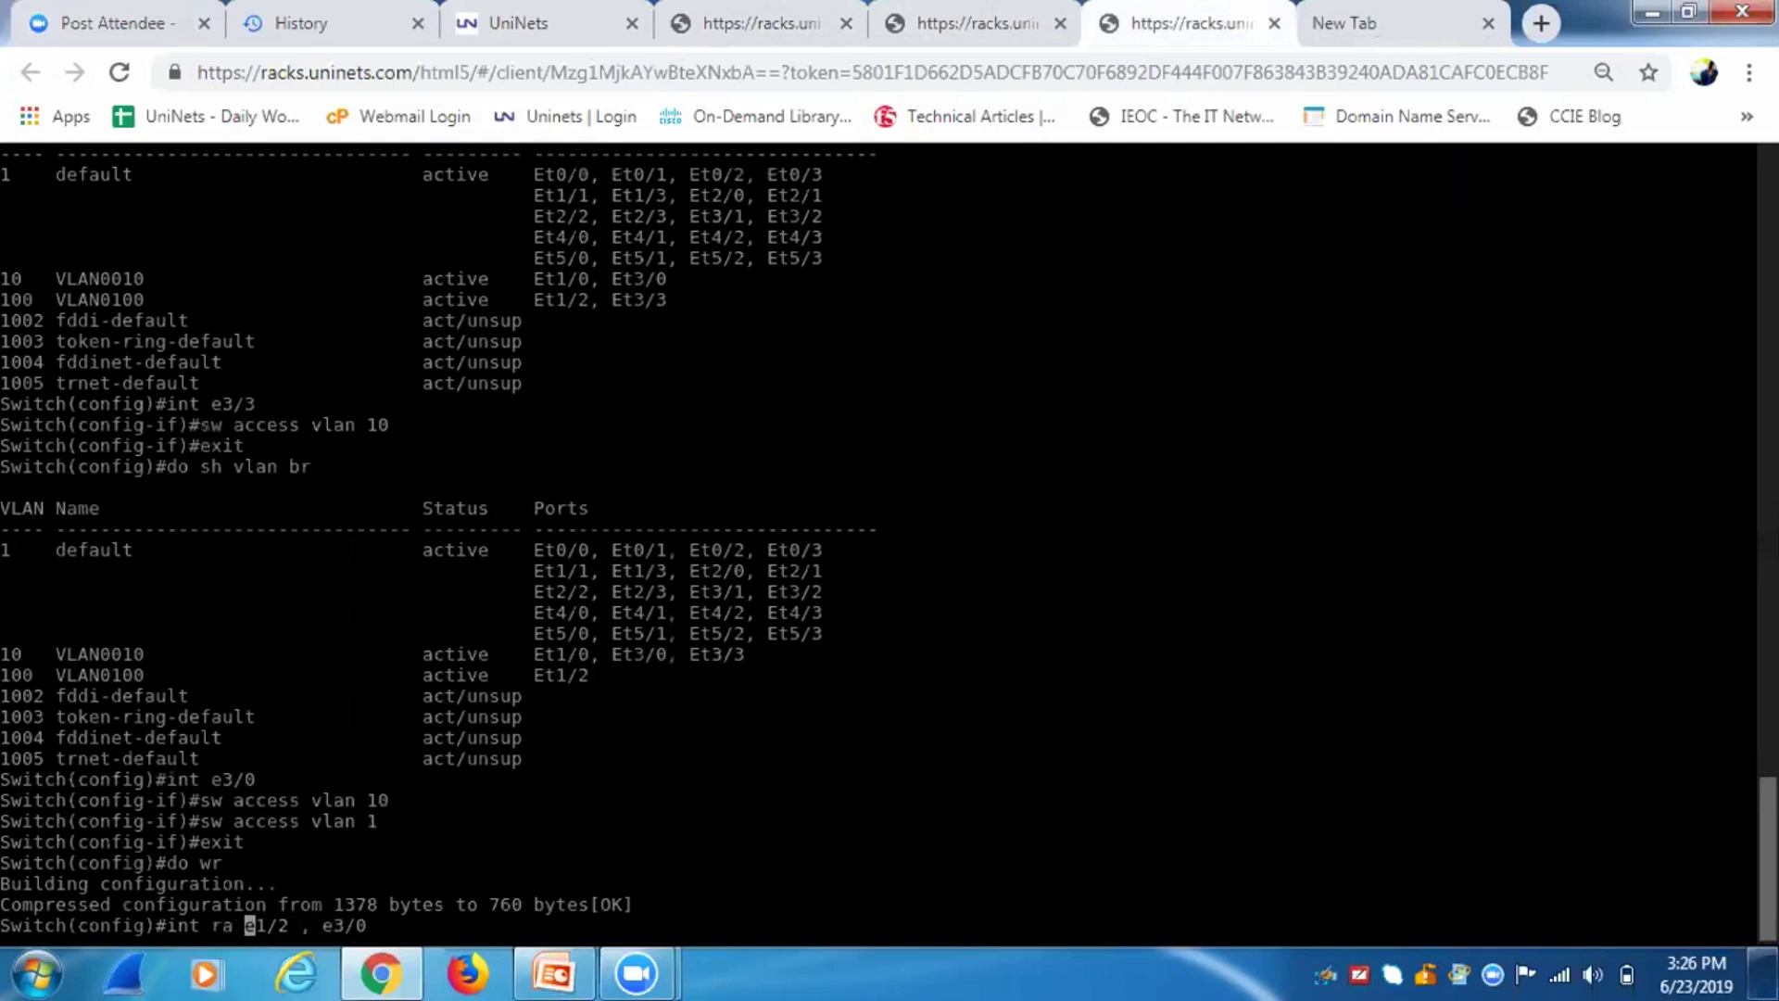
{"action": "key", "text": "Return"}
{"action": "key", "text": "Up"}
{"action": "key", "text": "BackSpace"}
{"action": "key", "text": "BackSpace"}
{"action": "key", "text": "BackSpace"}
{"action": "key", "text": "BackSpace"}
{"action": "key", "text": "BackSpace"}
{"action": "key", "text": "BackSpace"}
{"action": "key", "text": "BackSpace"}
{"action": "key", "text": "BackSpace"}
{"action": "key", "text": "BackSpace"}
{"action": "key", "text": "BackSpace"}
{"action": "key", "text": "BackSpace"}
{"action": "key", "text": "BackSpace"}
{"action": "key", "text": "BackSpace"}
{"action": "key", "text": "BackSpace"}
{"action": "key", "text": "BackSpace"}
{"action": "key", "text": "BackSpace"}
{"action": "key", "text": "BackSpace"}
{"action": "key", "text": "BackSpace"}
{"action": "type", "text": "sw access vlan 1"}
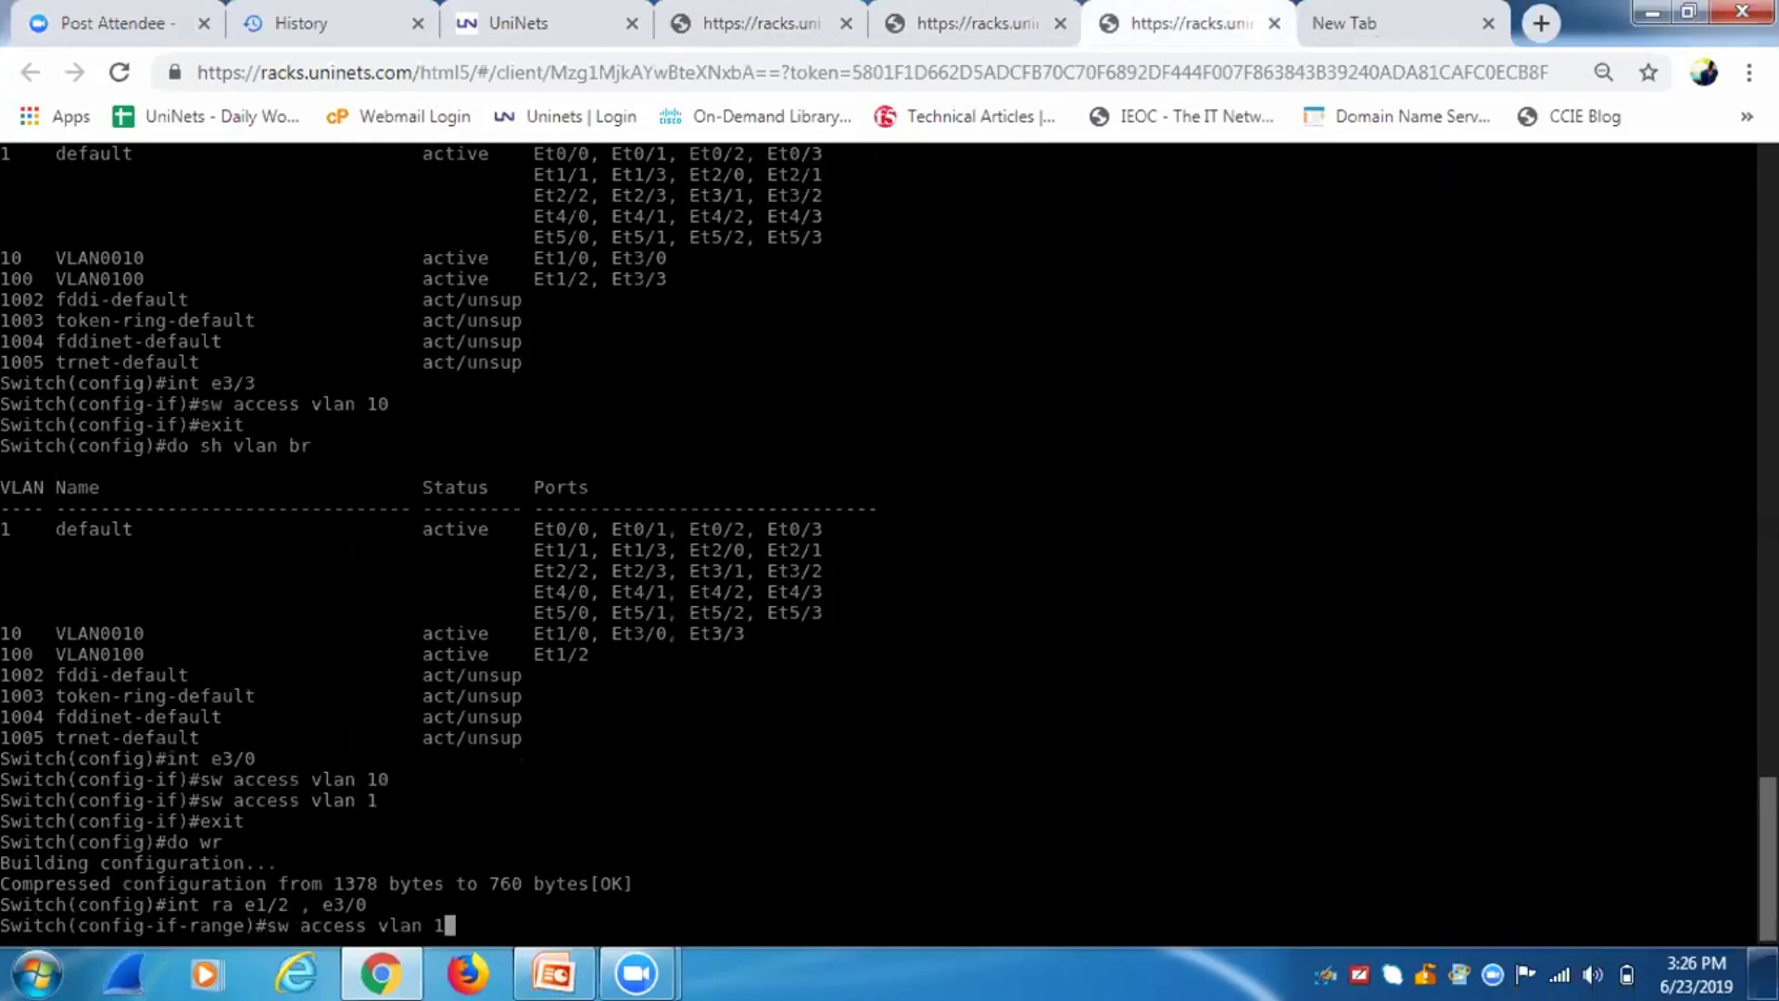
{"action": "type", "text": "00"}
{"action": "key", "text": "Return"}
Exit interface configuration and save the switch config with 'do wr'.
{"action": "type", "text": "exit"}
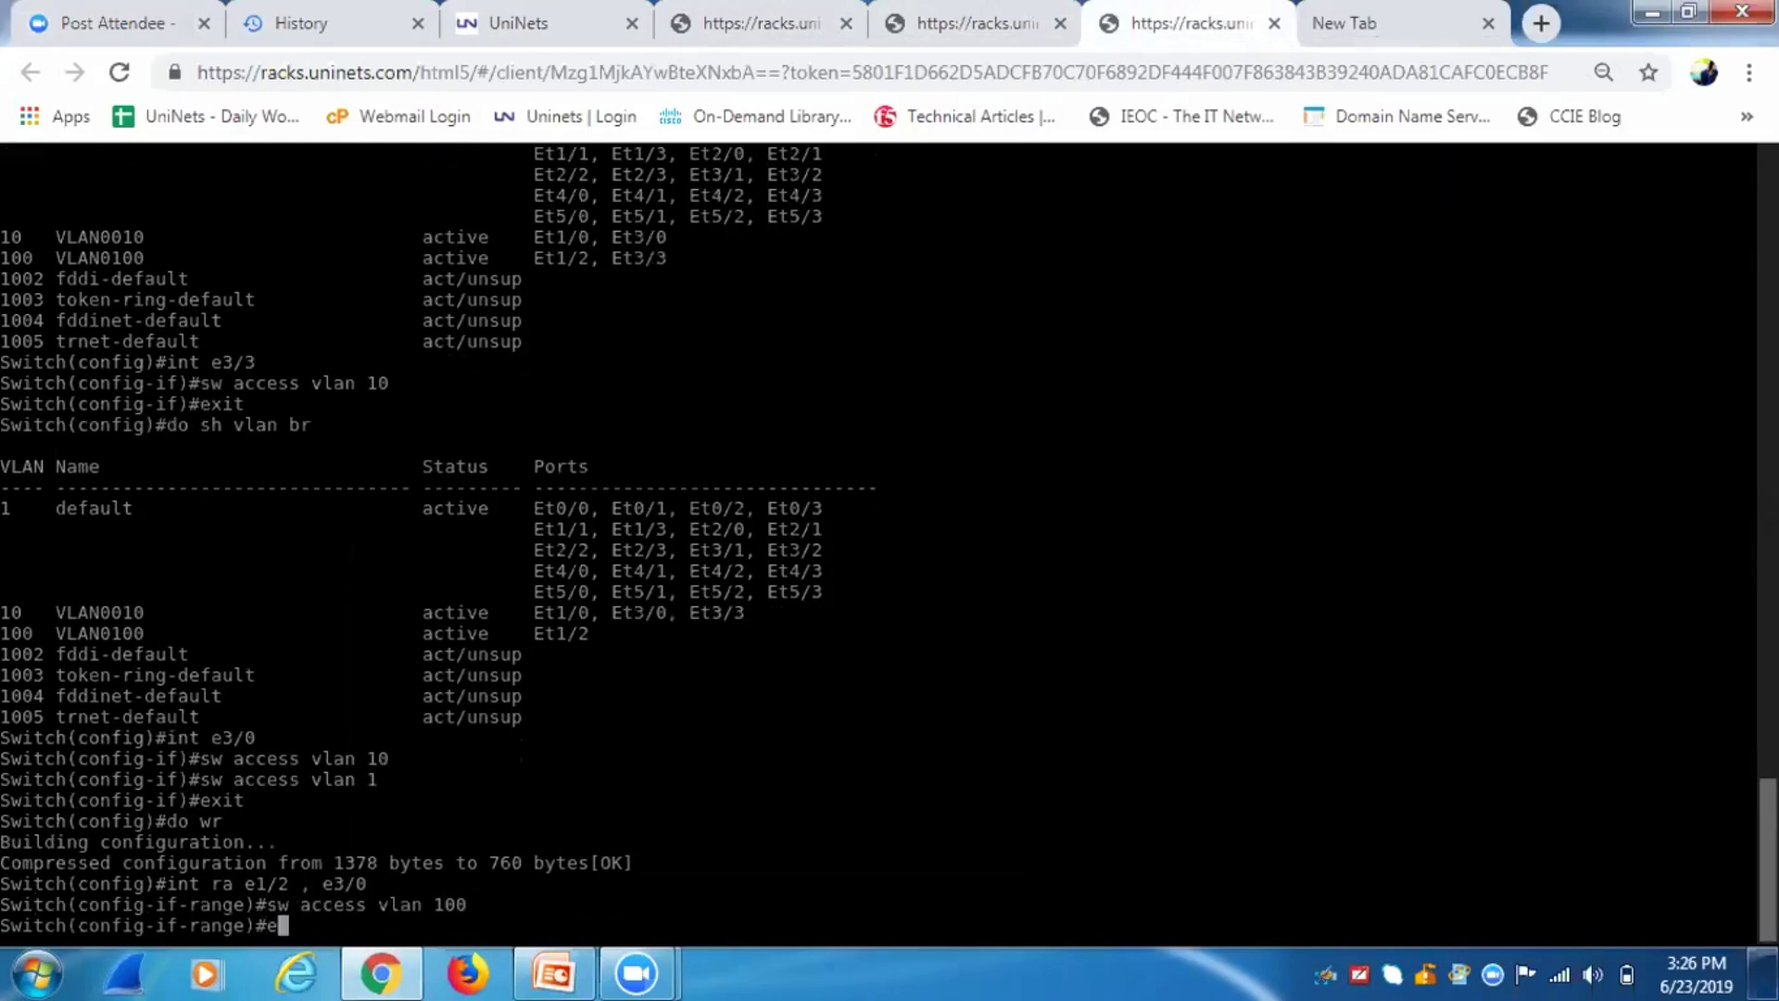
{"action": "key", "text": "Return"}
{"action": "type", "text": "do wr"}
{"action": "key", "text": "Return"}
{"action": "key", "text": "Return"}
{"action": "key", "text": "Return"}
{"action": "key", "text": "Return"}
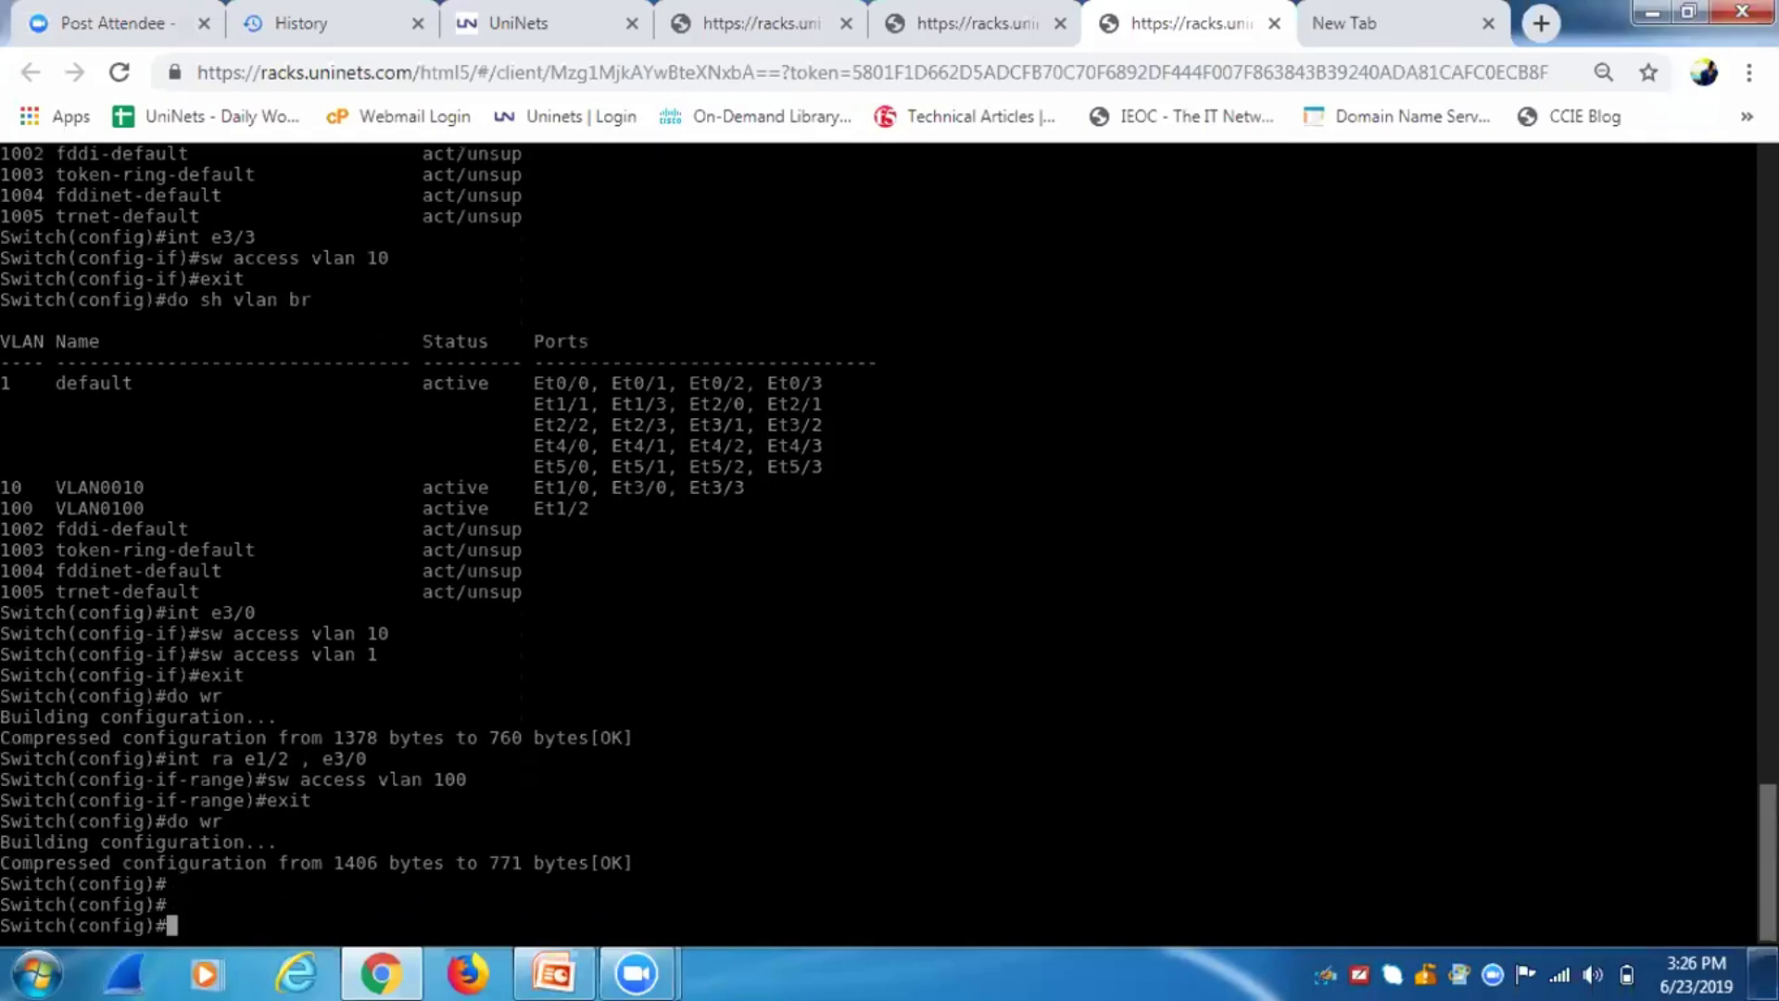
{"action": "left_click", "coordinate": [698, 17]}
Launch Chrome from the remote workstation's taskbar.
{"action": "left_click", "coordinate": [551, 26]}
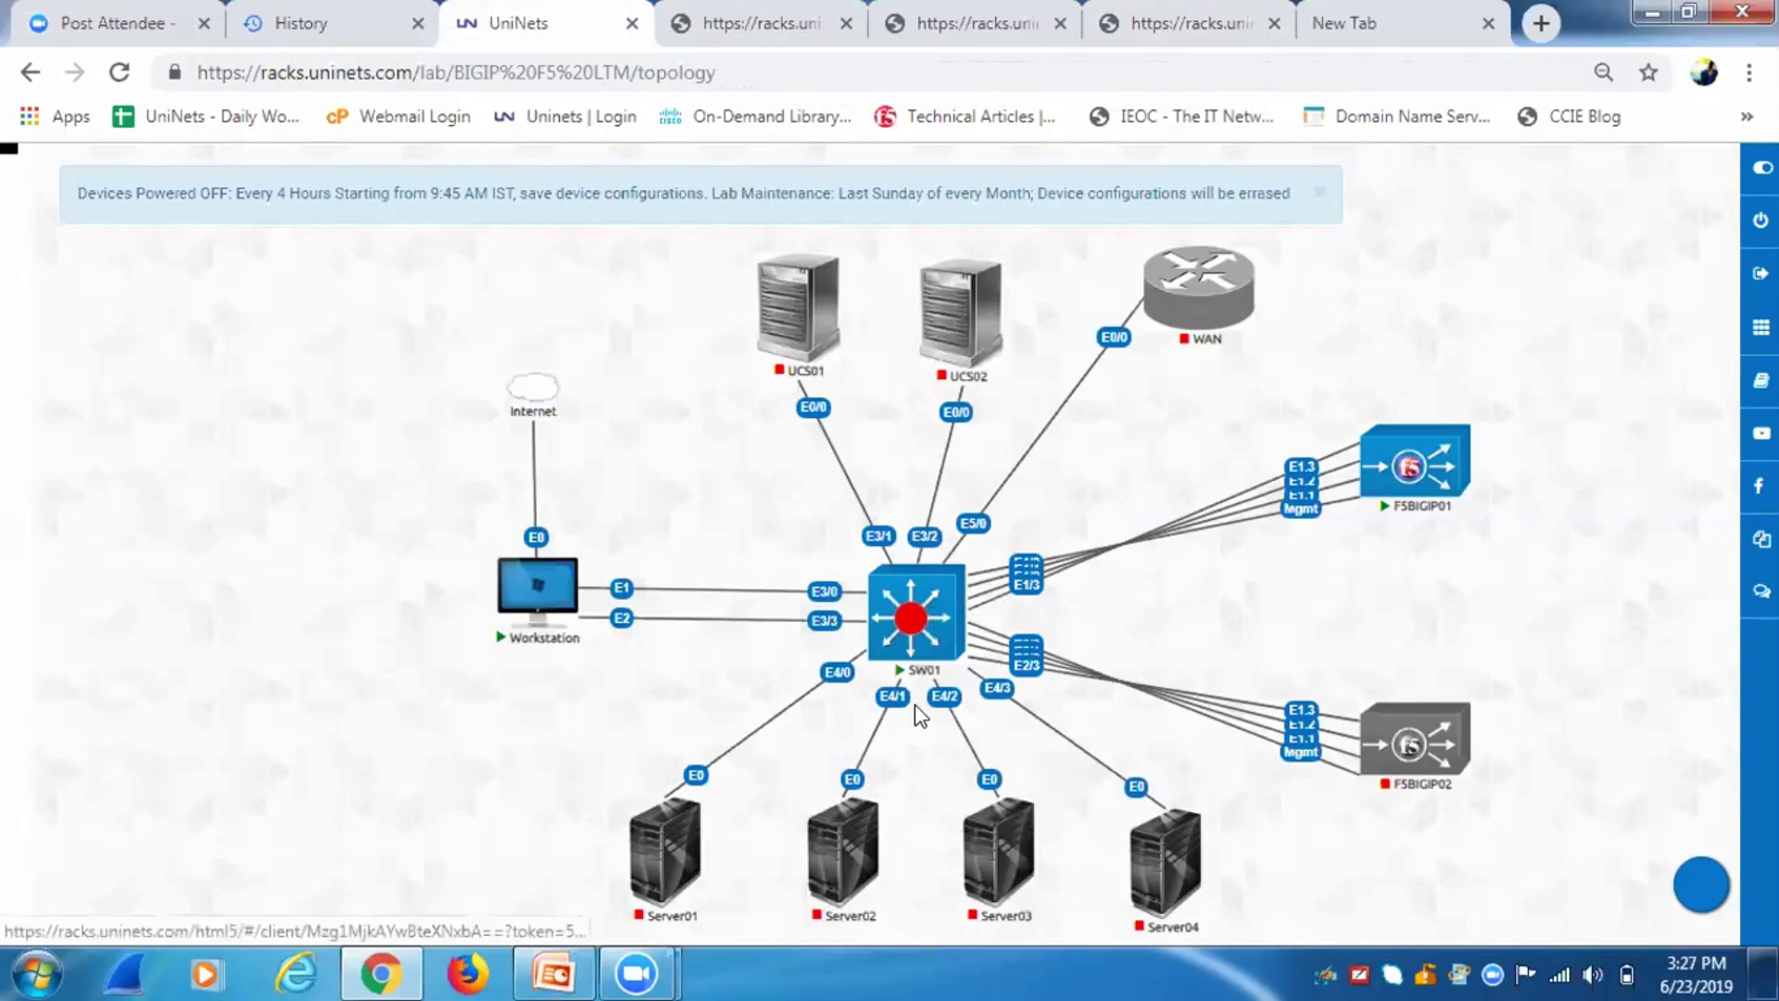
{"action": "left_click", "coordinate": [902, 37]}
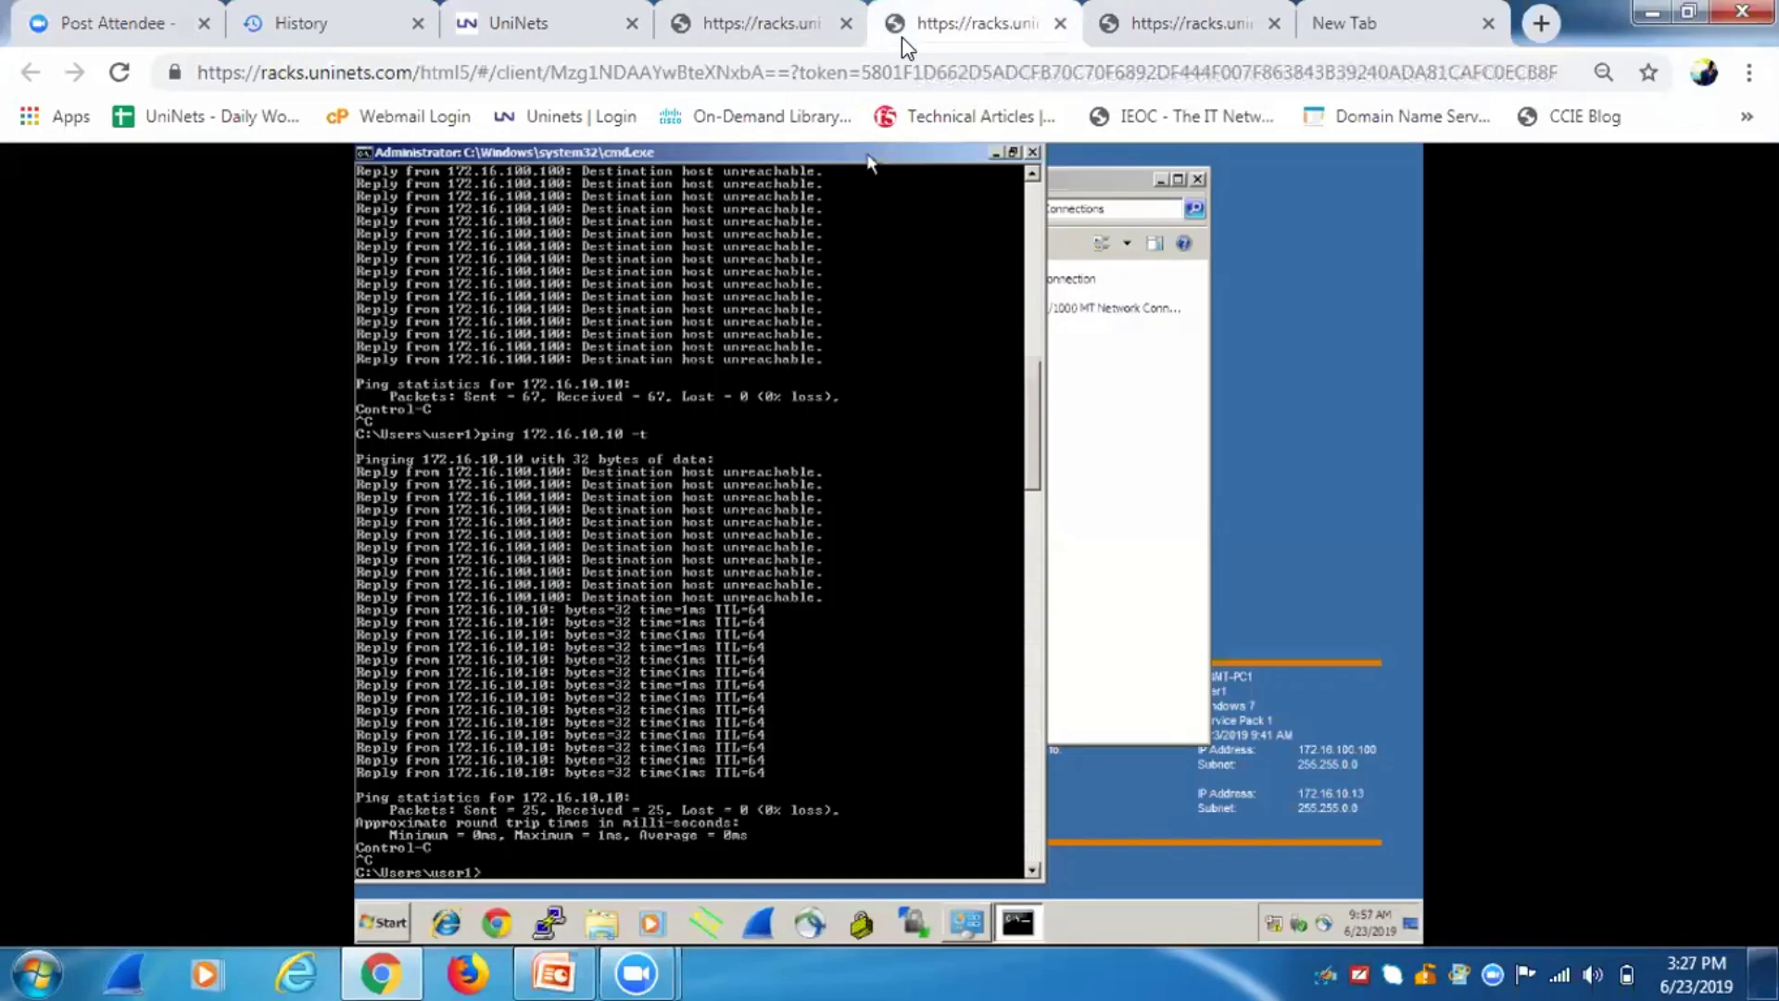
{"action": "left_click", "coordinate": [480, 914]}
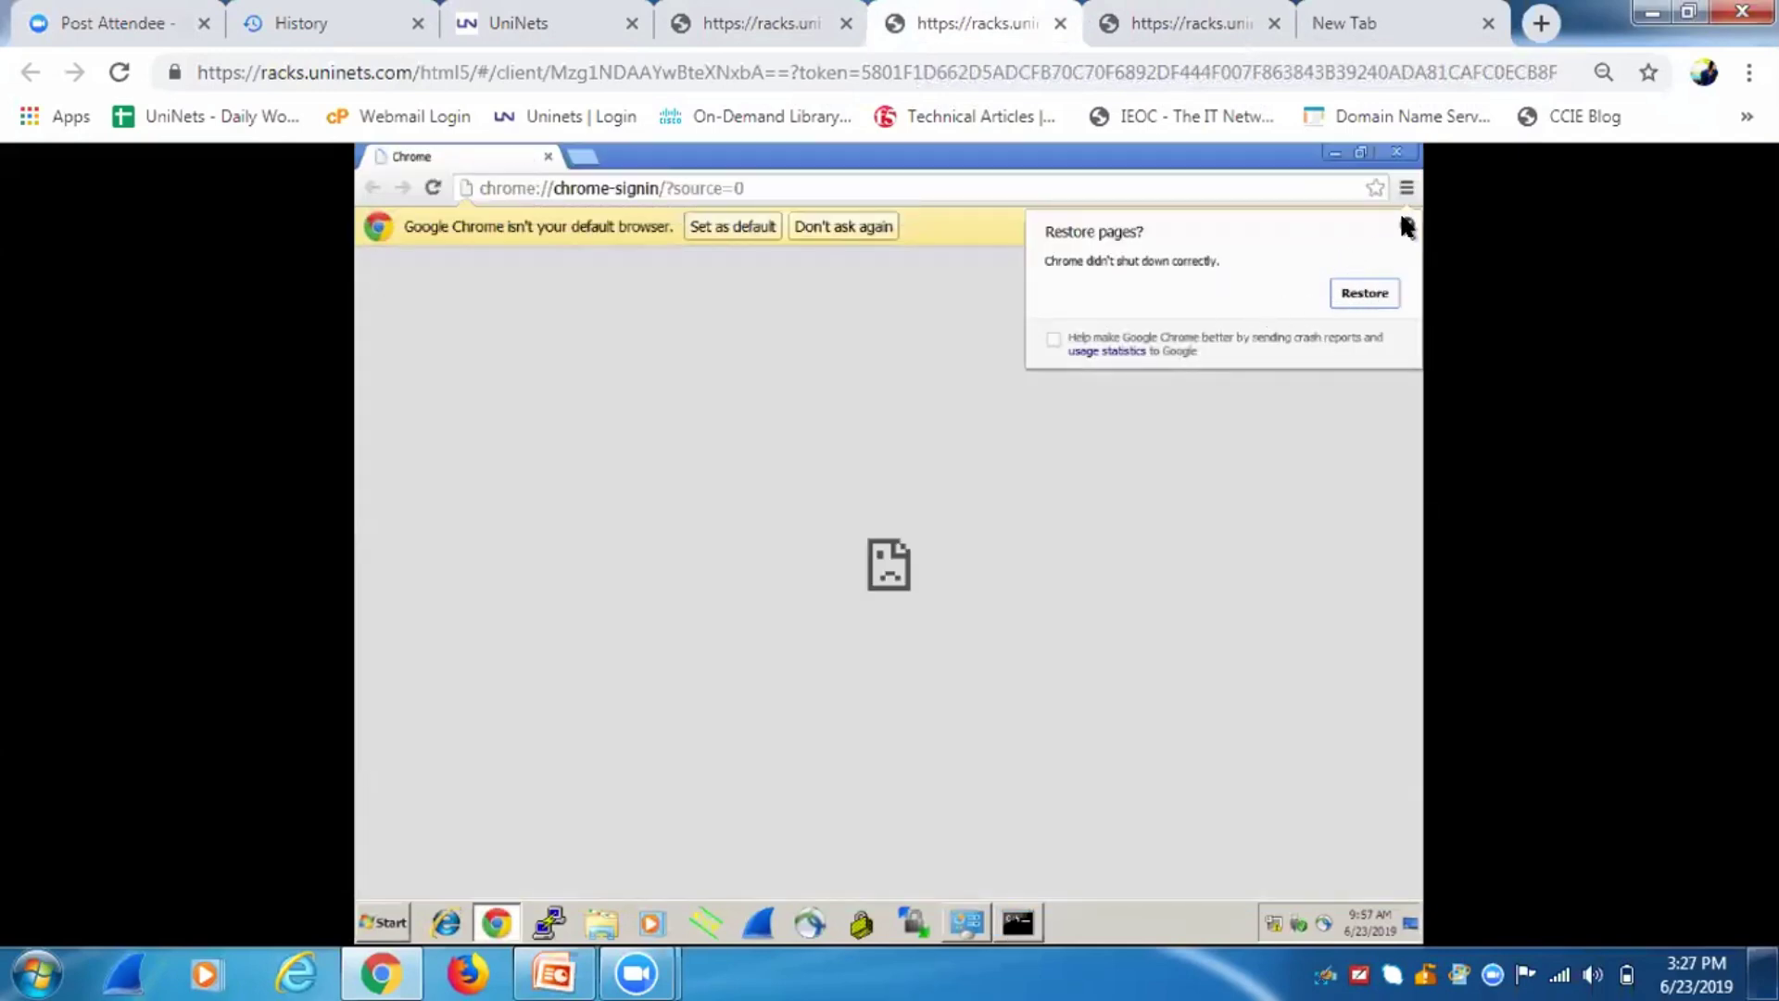
{"action": "left_click", "coordinate": [1405, 224]}
{"action": "left_click", "coordinate": [829, 187]}
{"action": "type", "text": "https://172.16.10.10"}
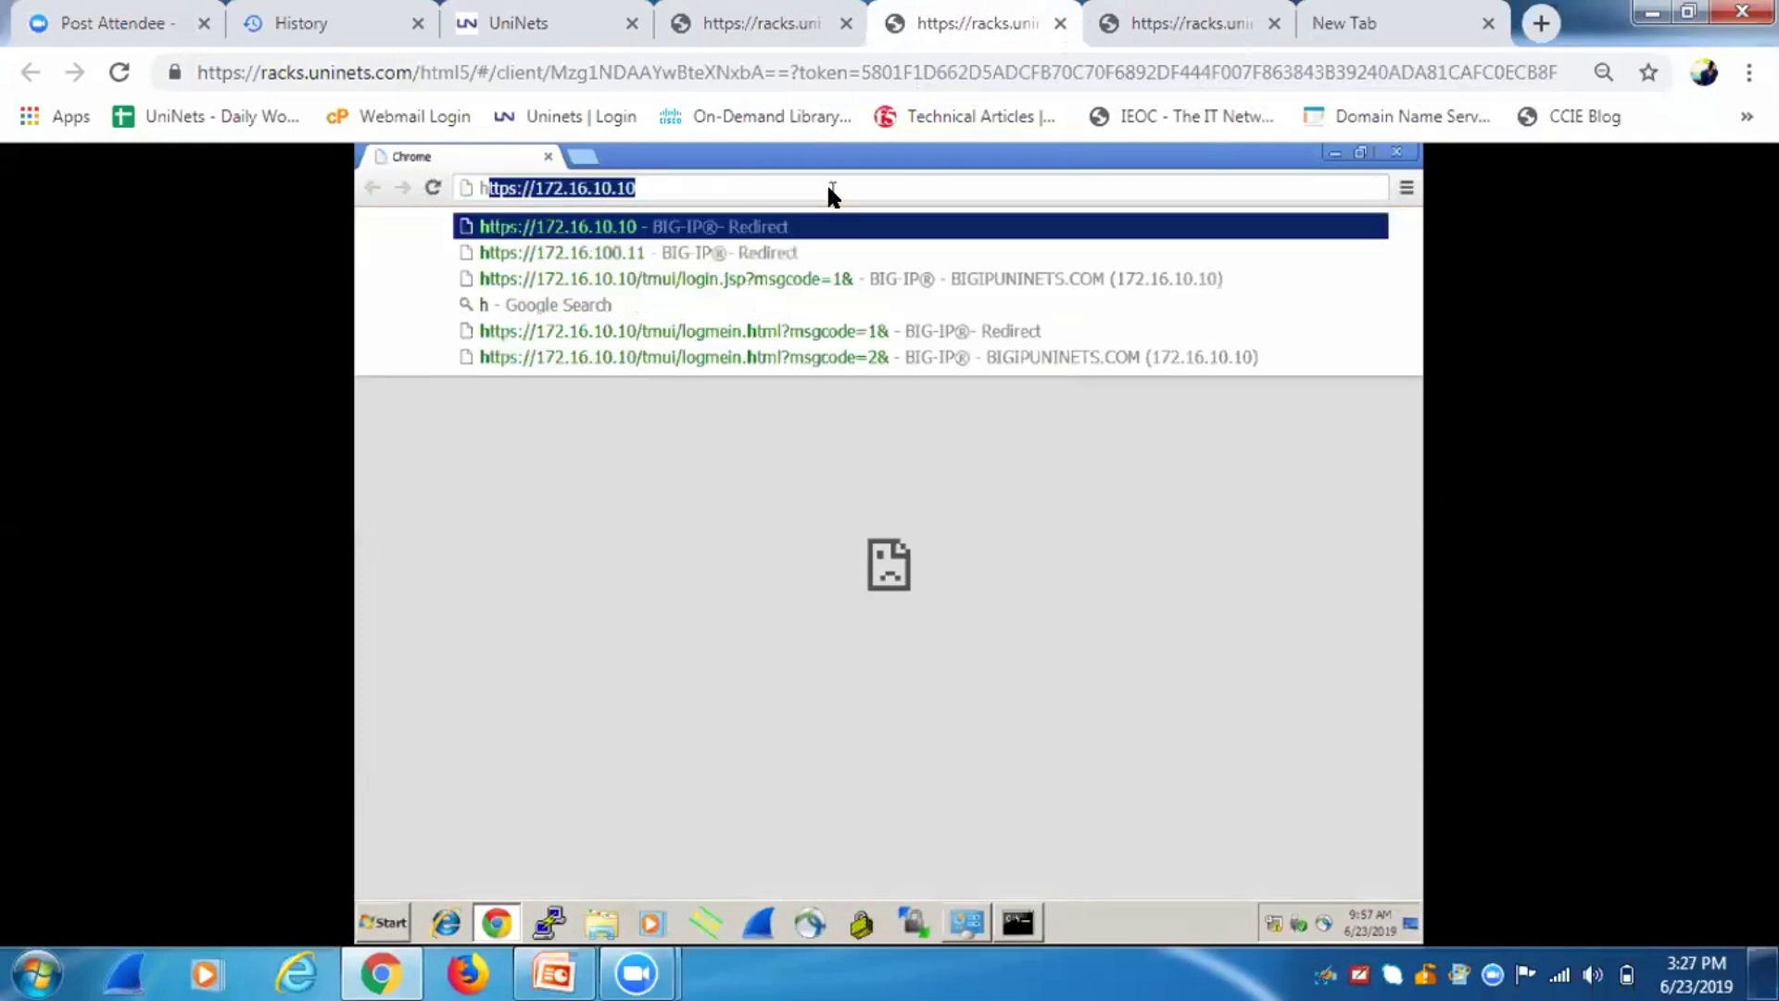
{"action": "key", "text": "Return"}
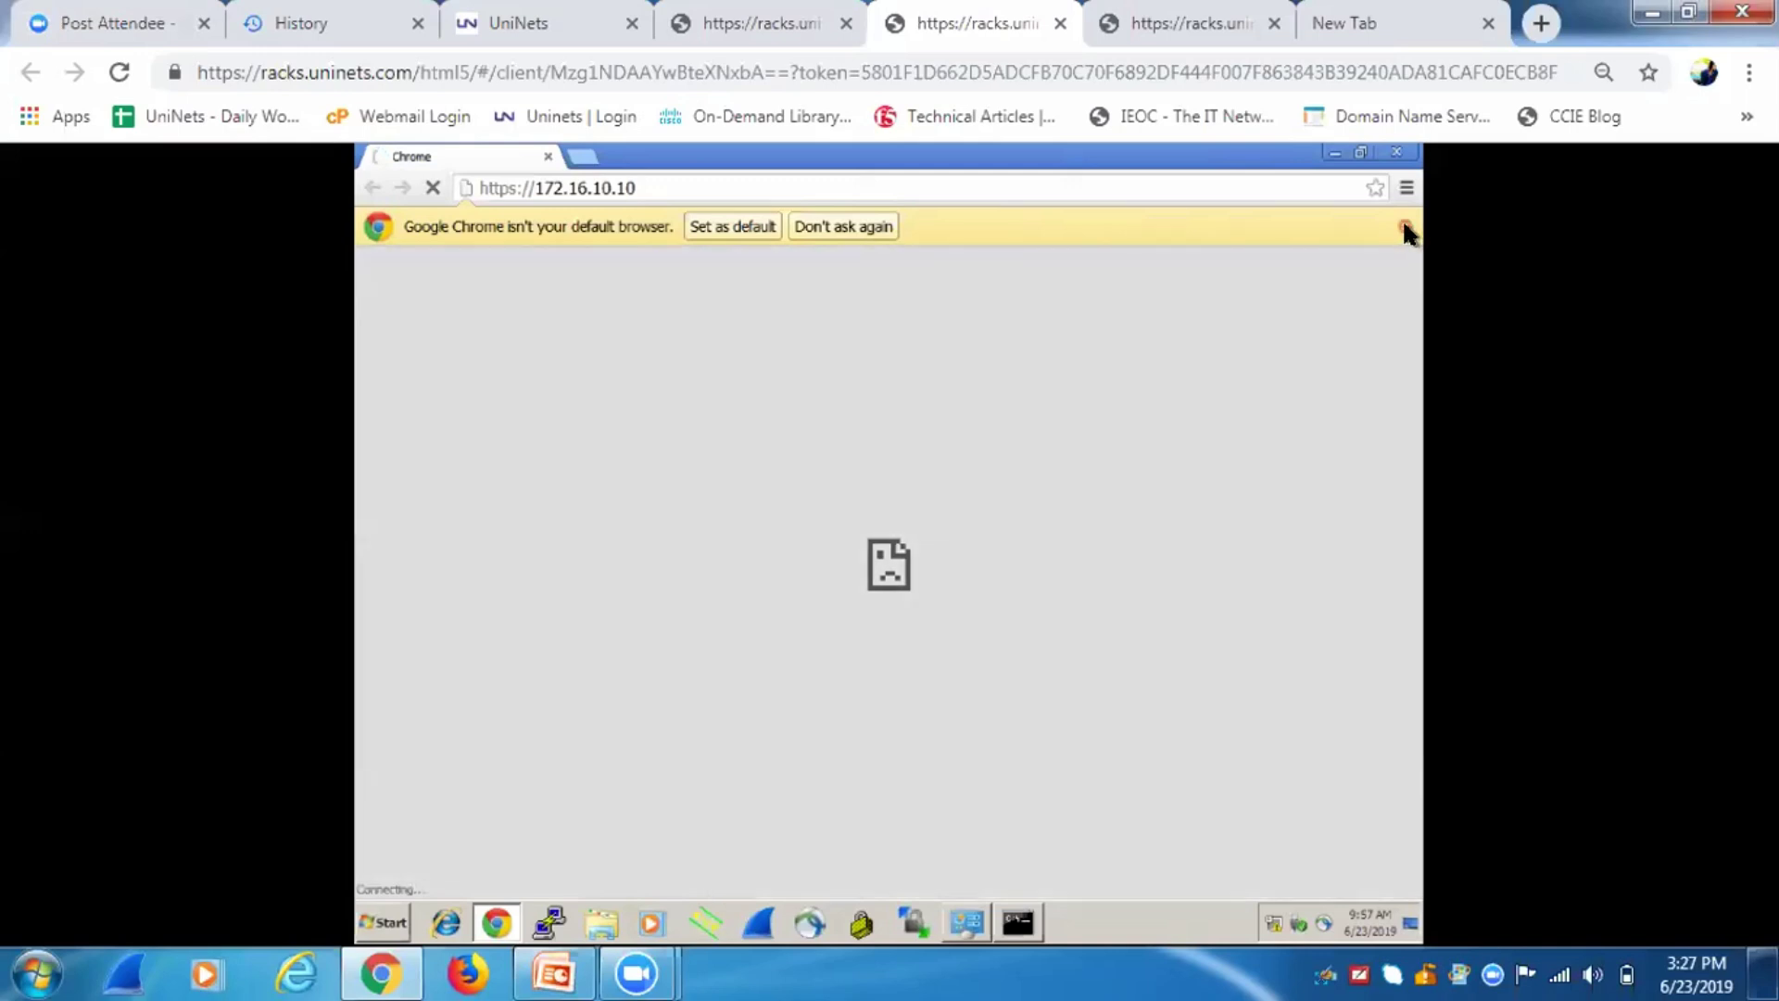
{"action": "left_click", "coordinate": [1404, 226]}
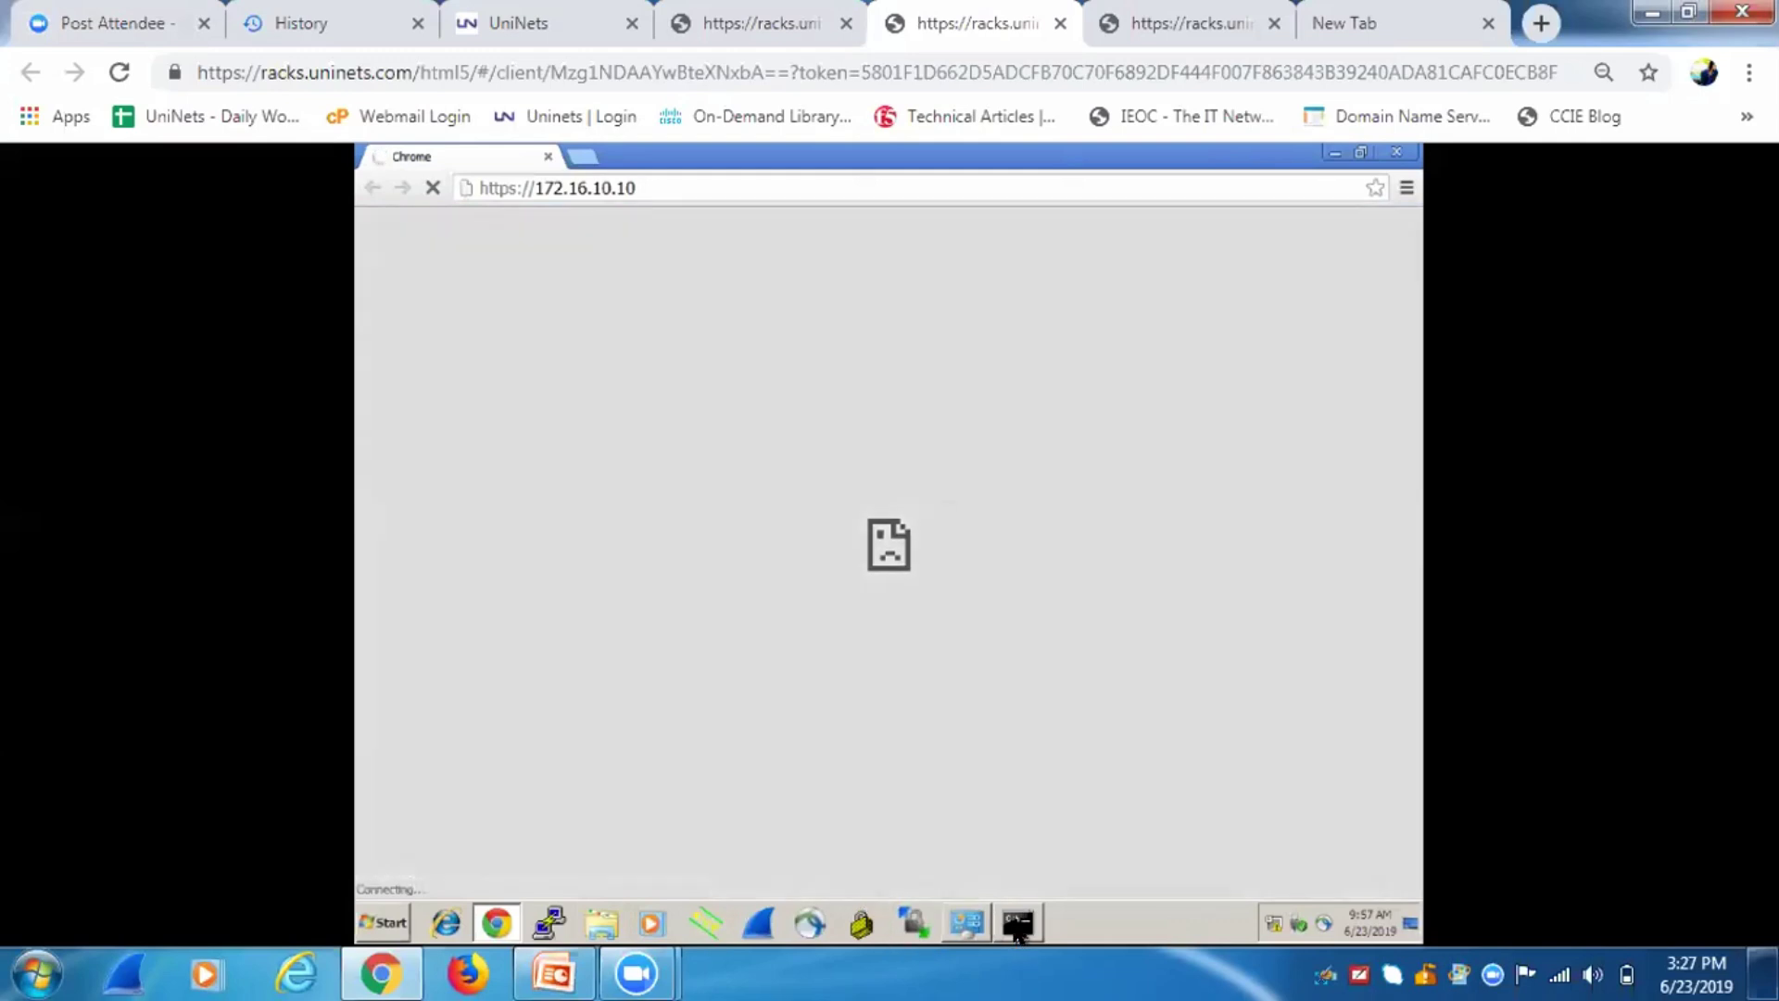
Confirm ping replies from 172.16.10.10, then proceed past the certificate warning.
{"action": "left_click", "coordinate": [1016, 926]}
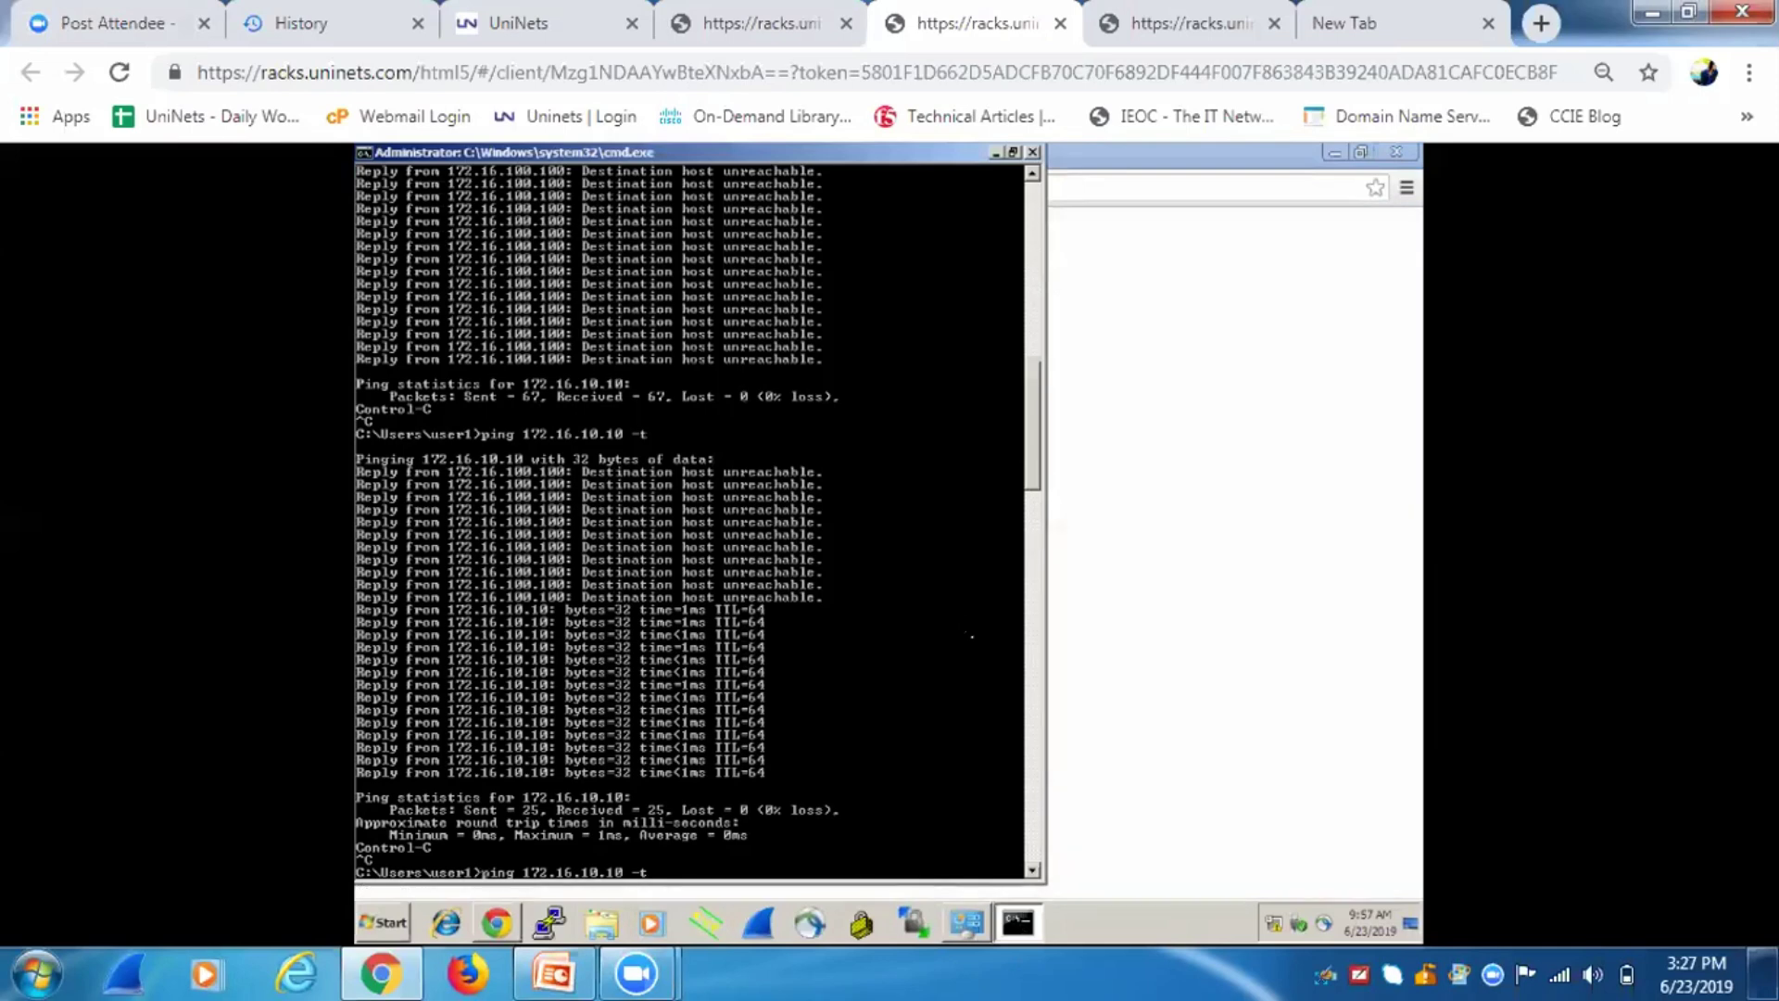
{"action": "key", "text": "Return"}
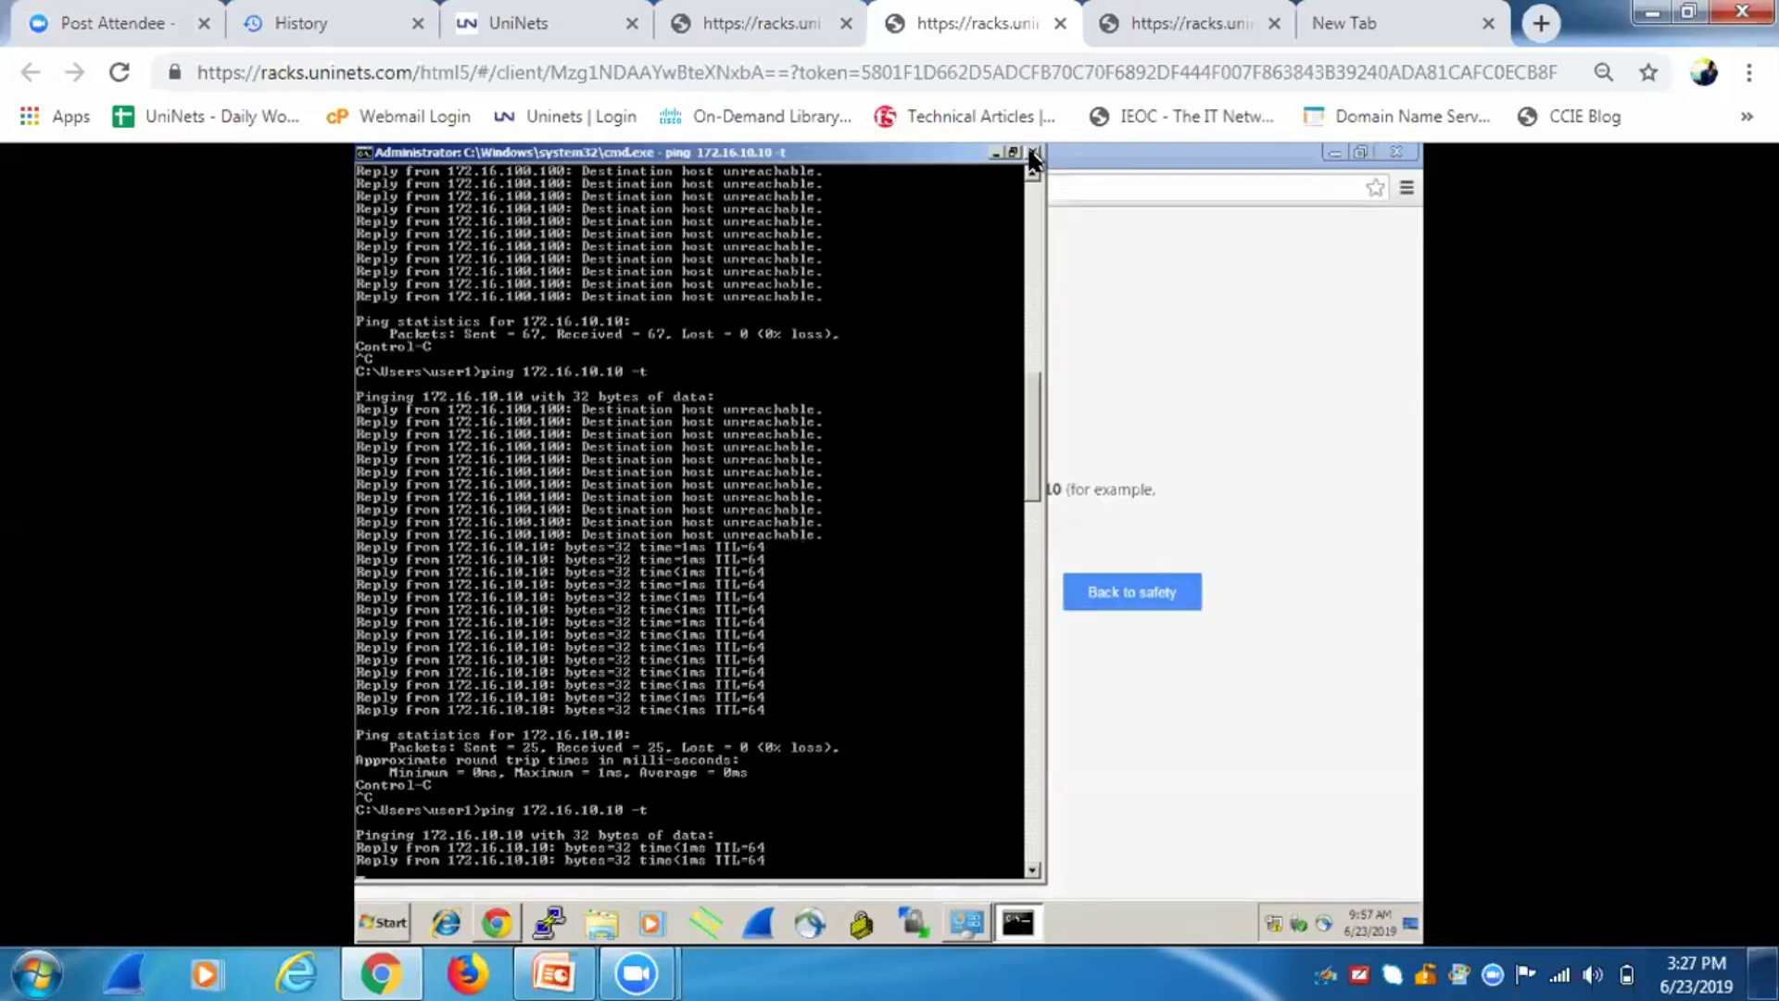
{"action": "left_click", "coordinate": [1032, 152]}
{"action": "left_click", "coordinate": [589, 595]}
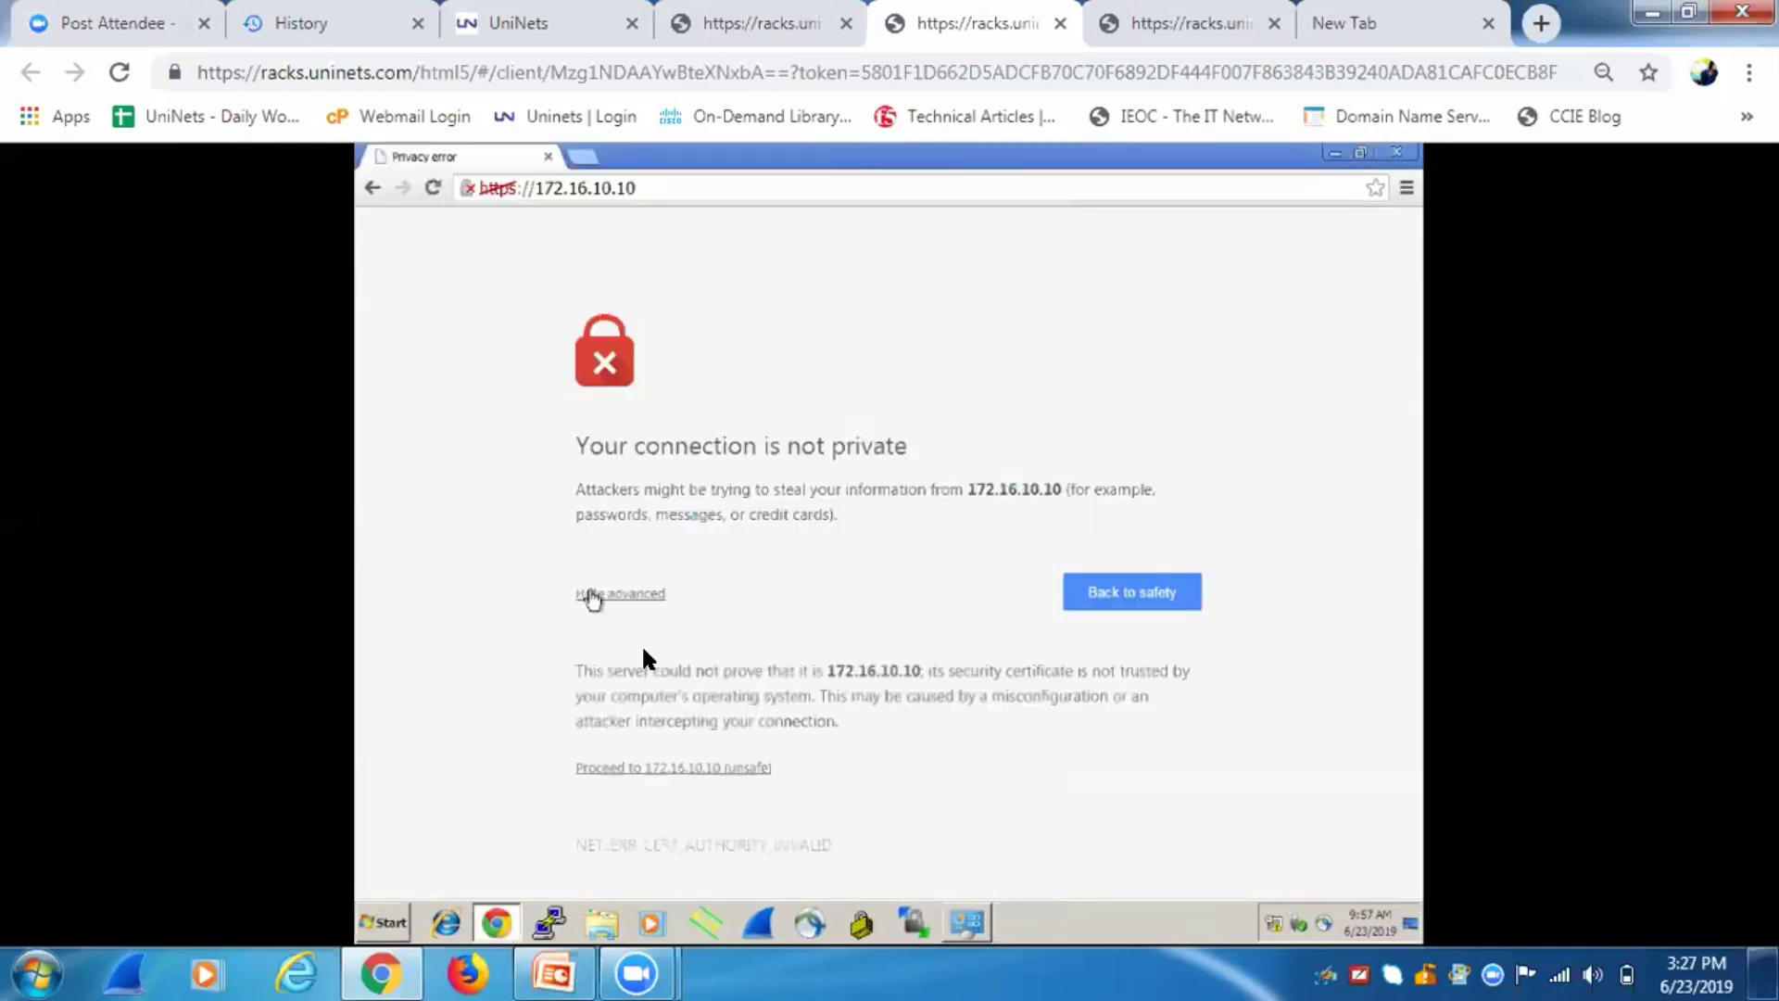
{"action": "left_click", "coordinate": [663, 768]}
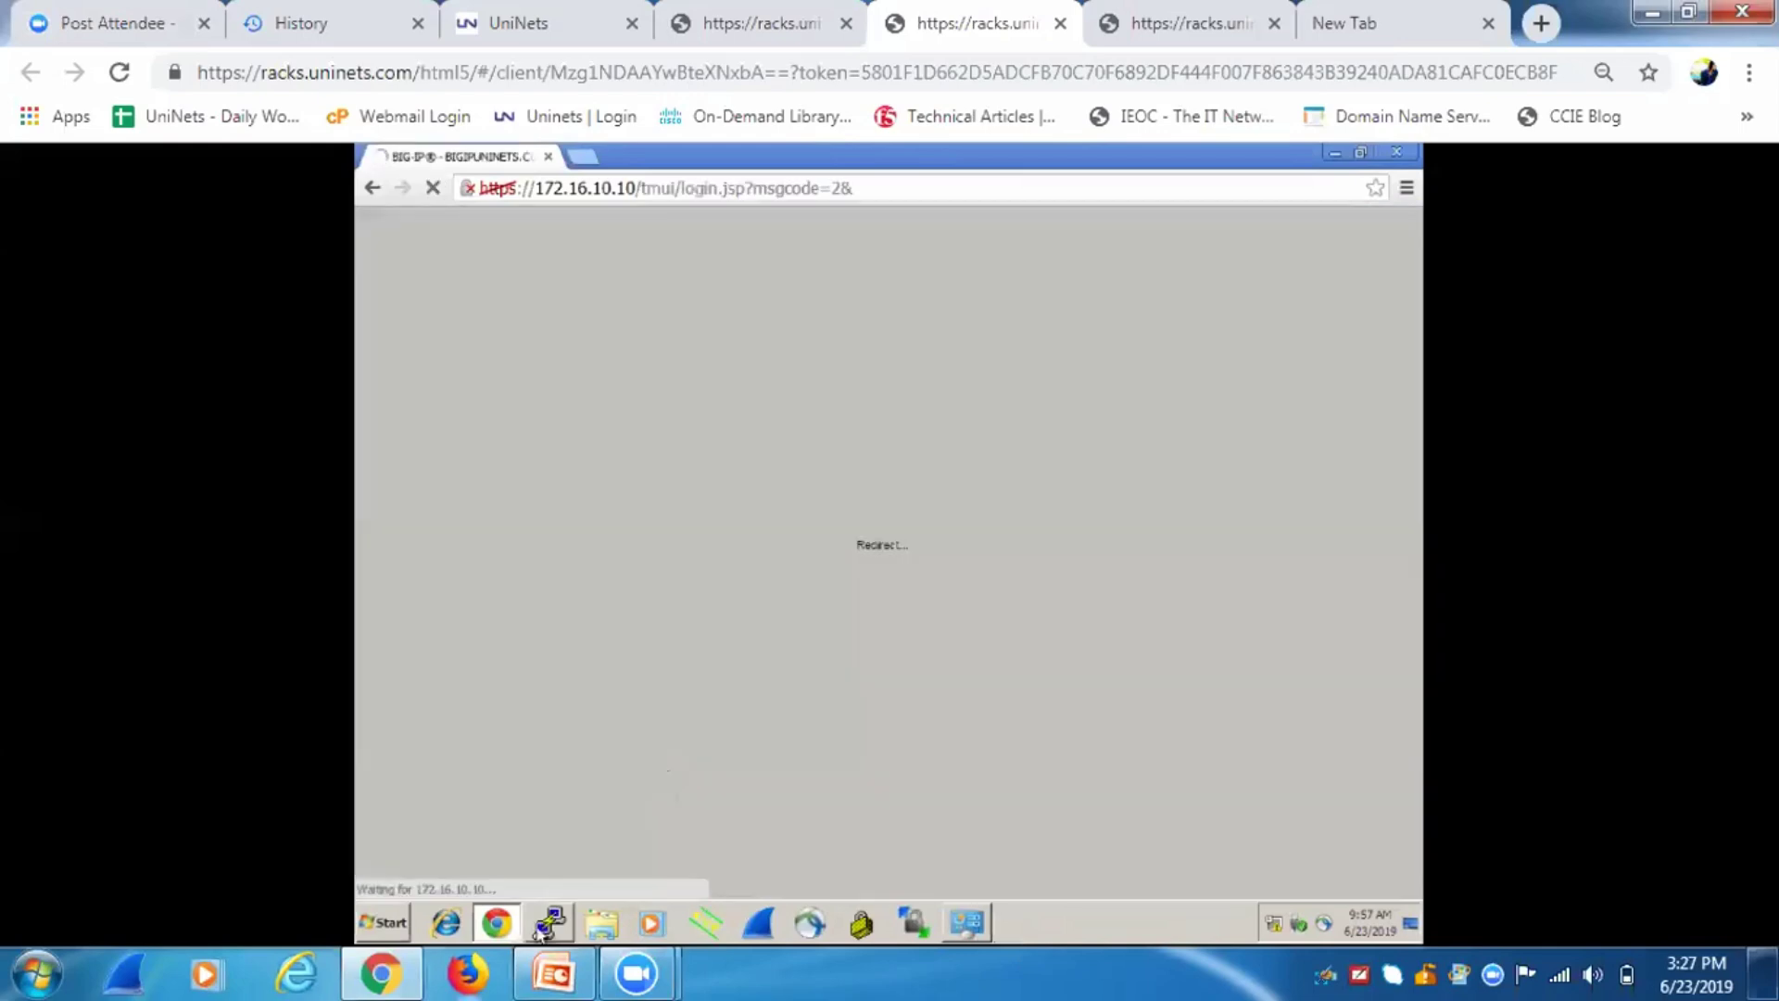
Rename the INTERFACE e2 network connection to 'Mgmt. int'.
{"action": "left_click", "coordinate": [947, 920]}
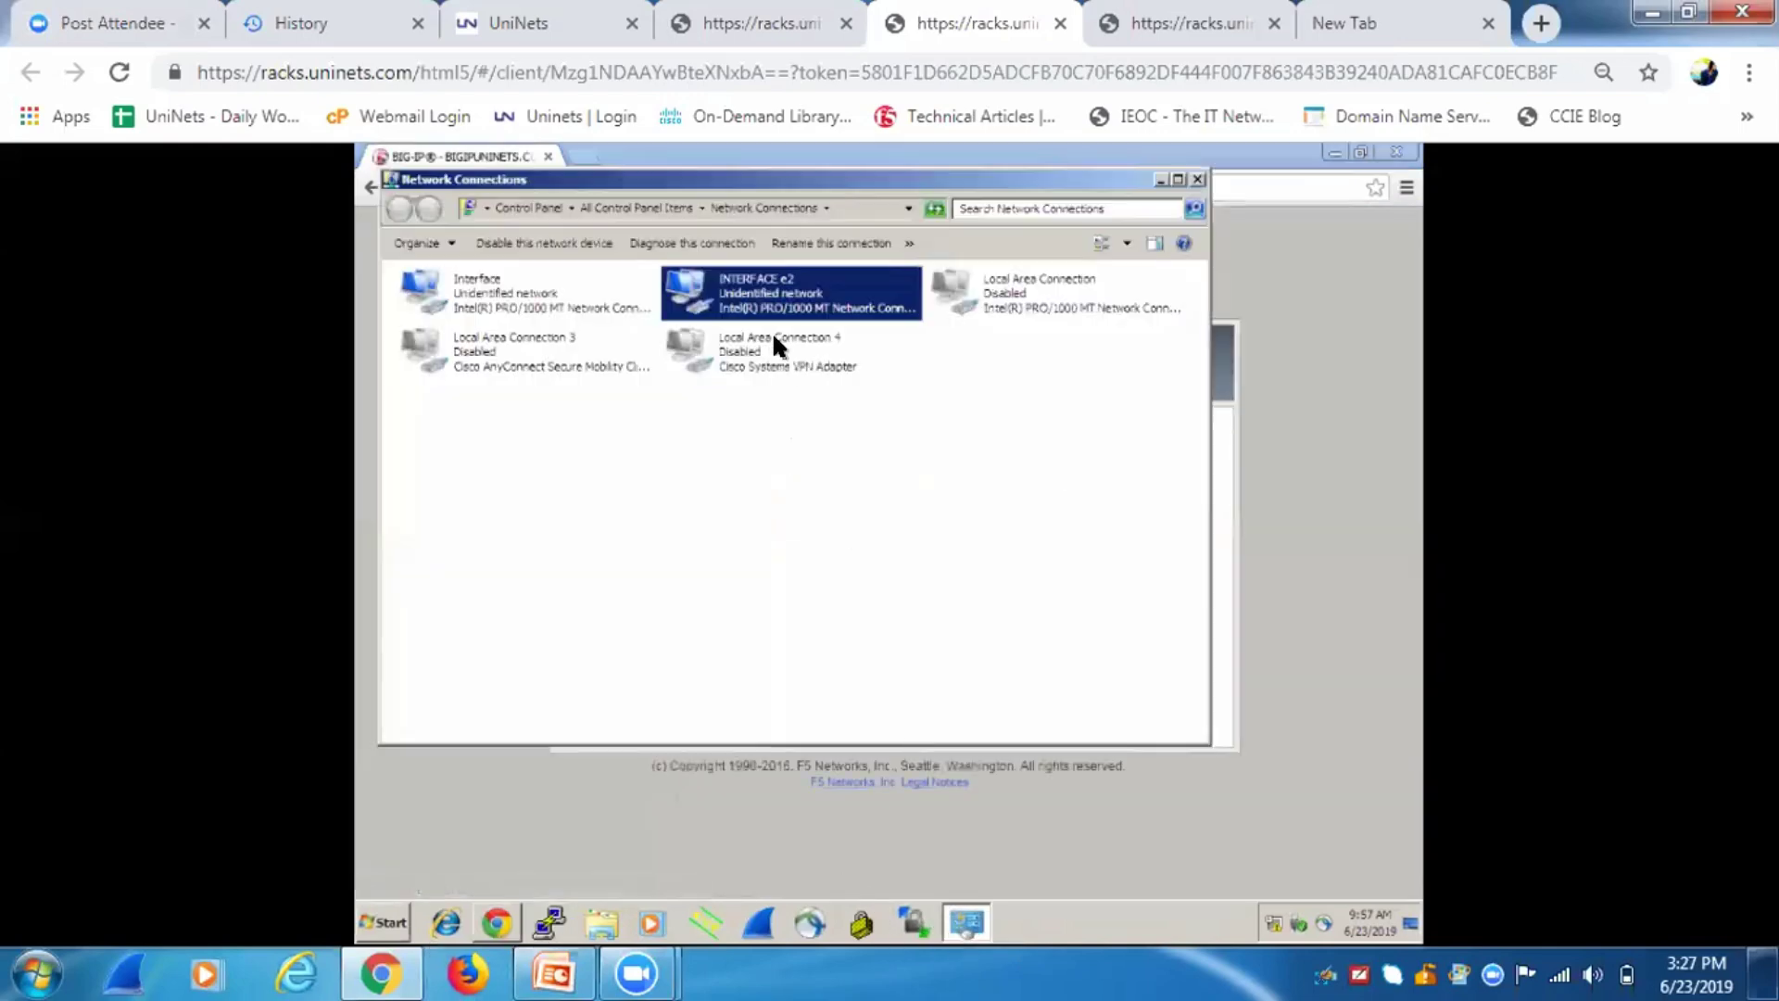
{"action": "right_click", "coordinate": [765, 293]}
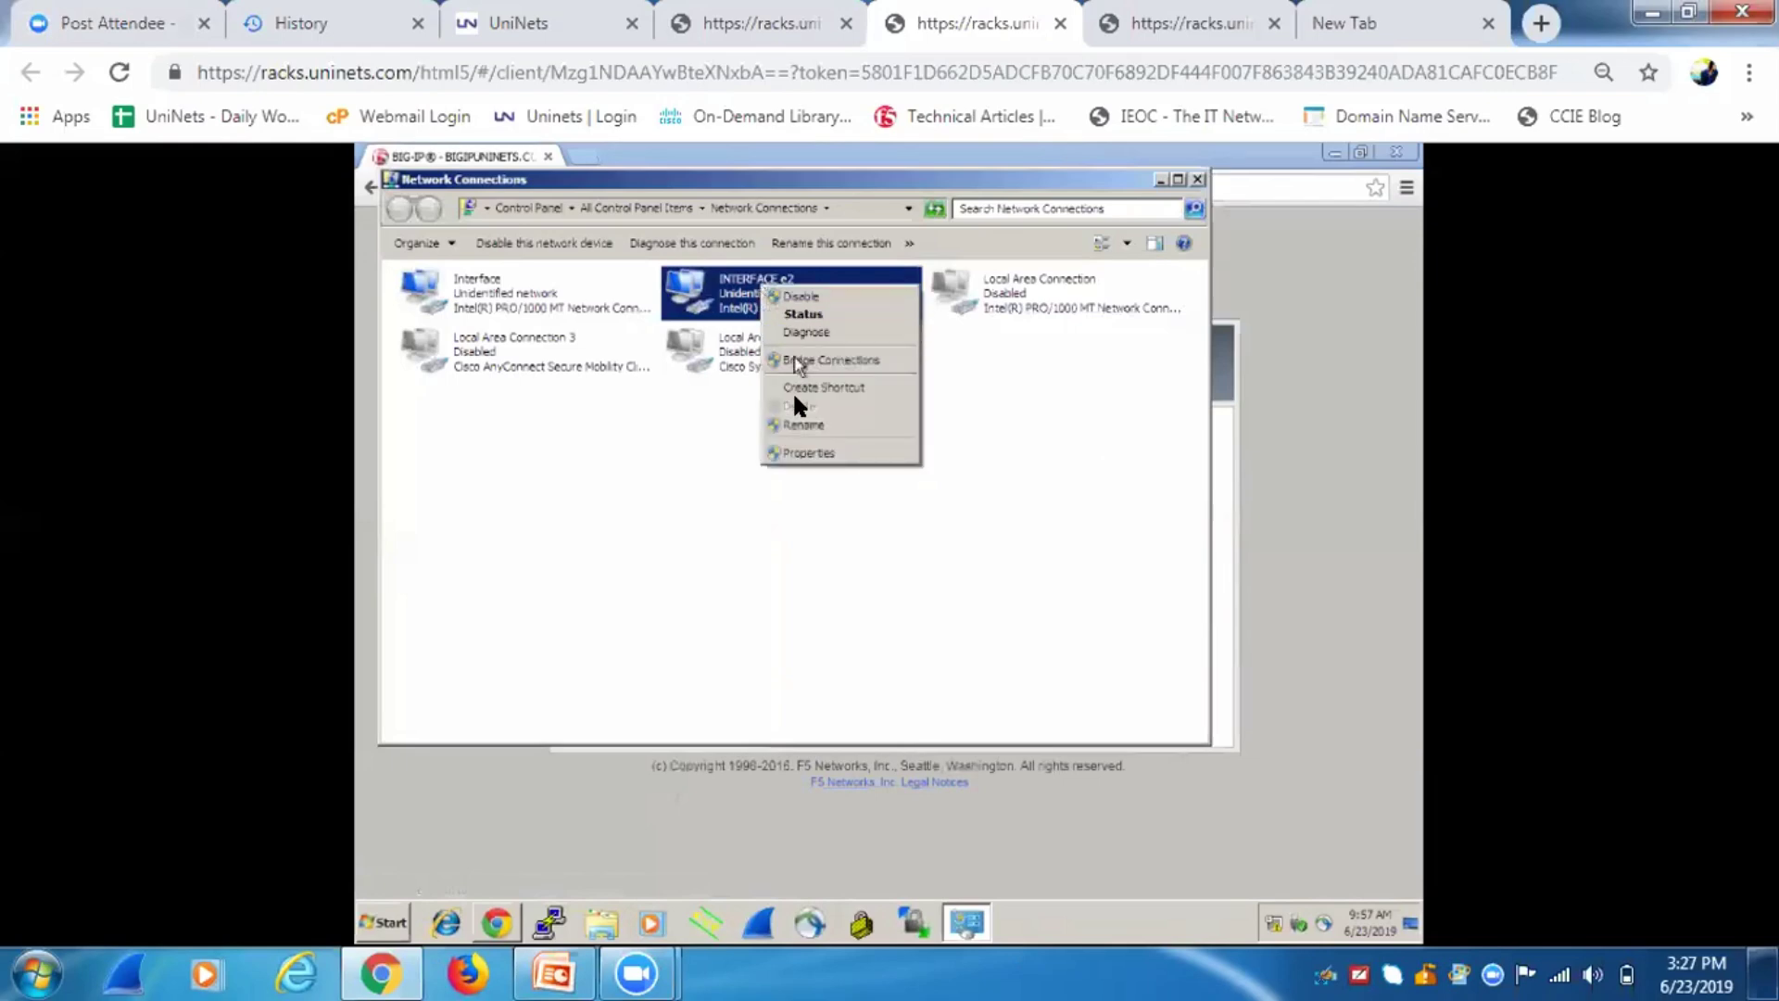
{"action": "left_click", "coordinate": [802, 426]}
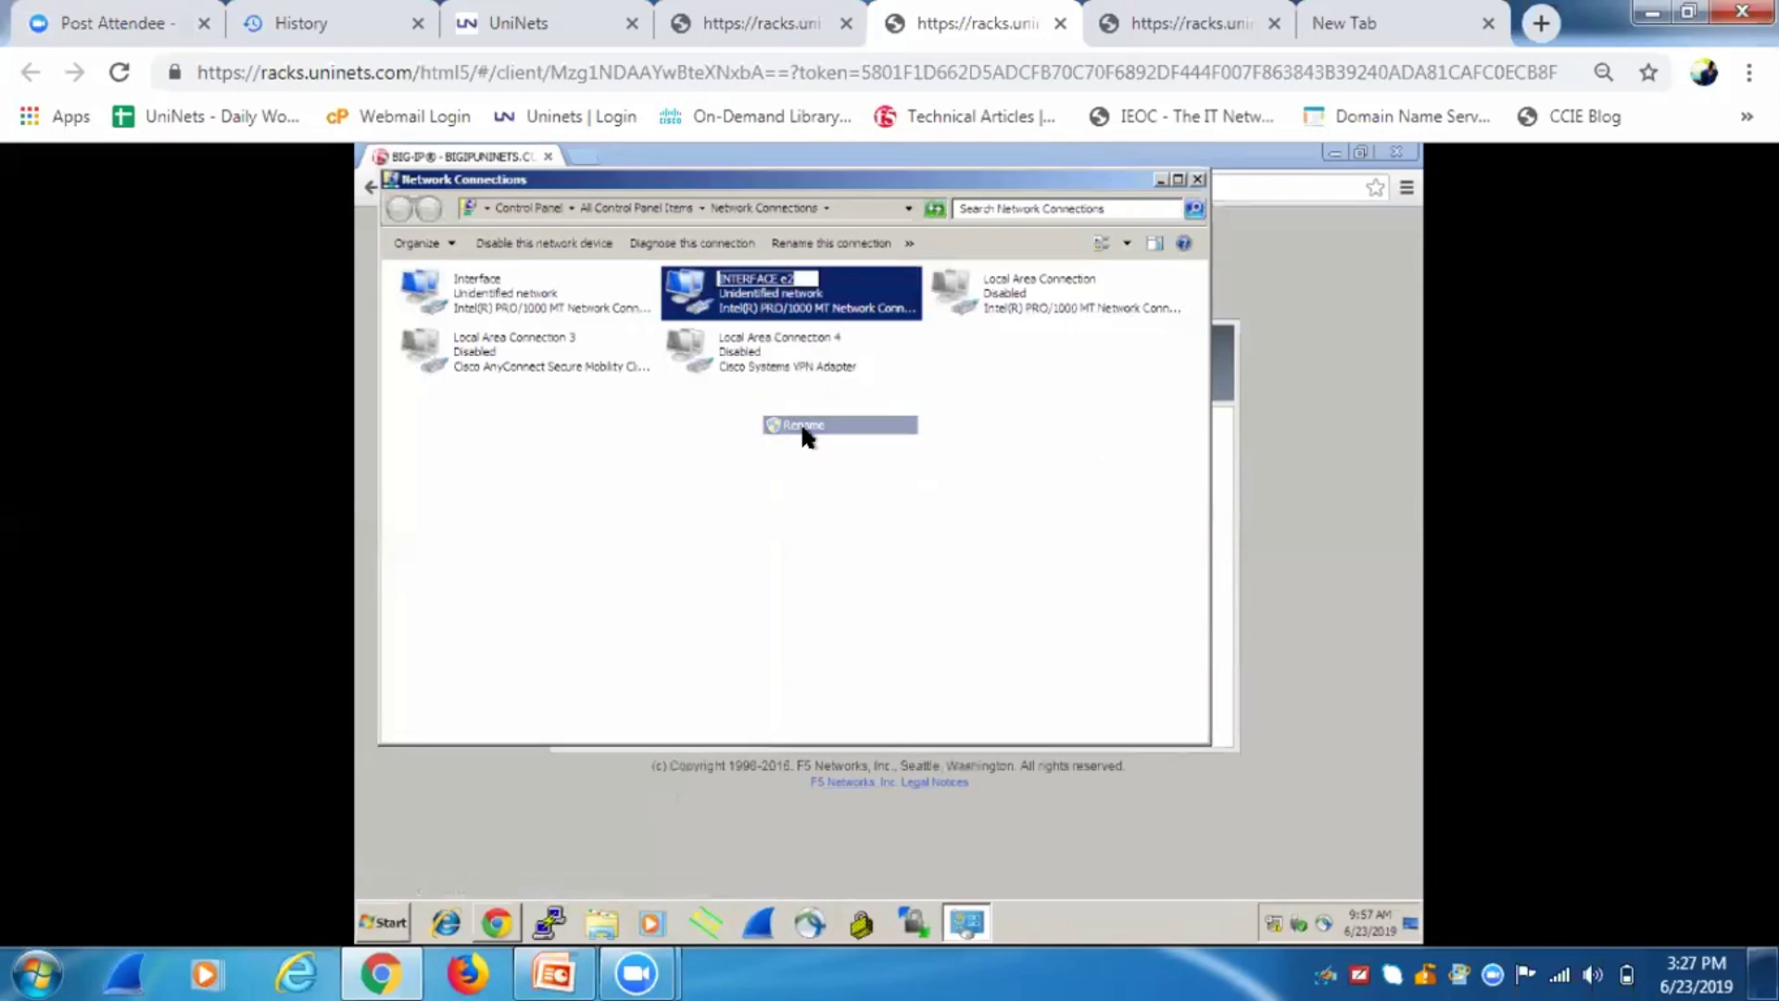
{"action": "key", "text": "BackSpace"}
{"action": "type", "text": "M"}
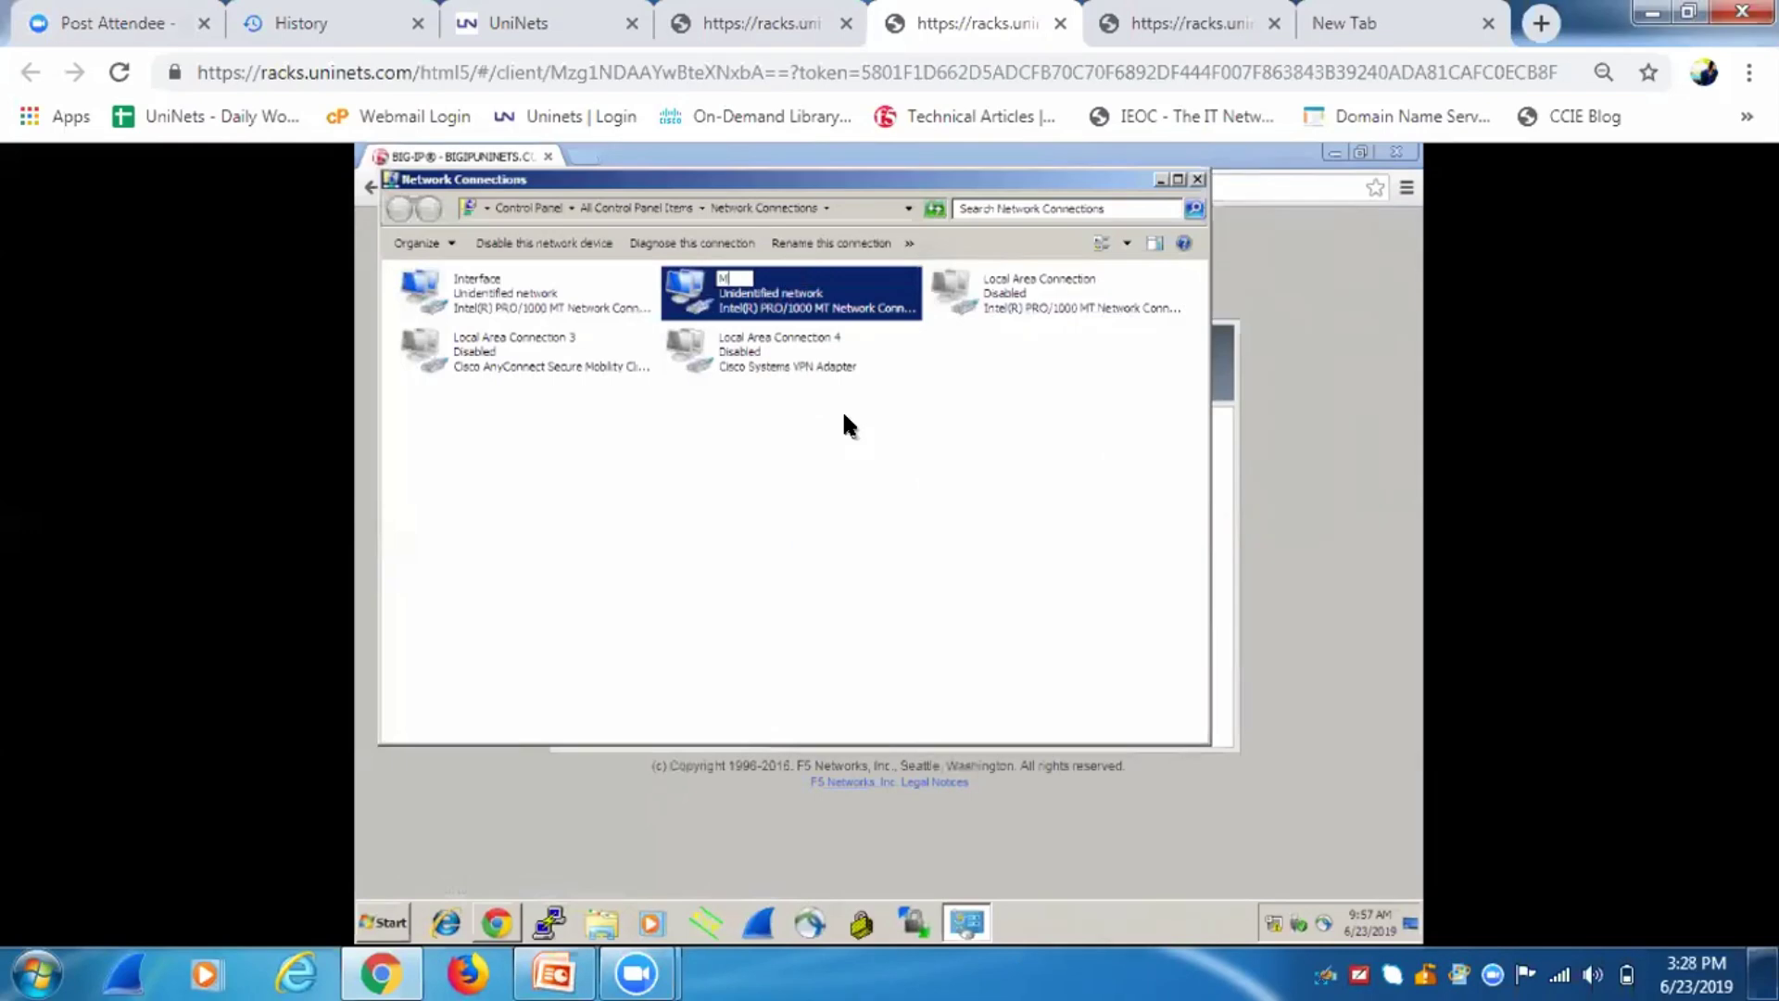
{"action": "type", "text": "gmt. int"}
{"action": "left_click", "coordinate": [908, 472]}
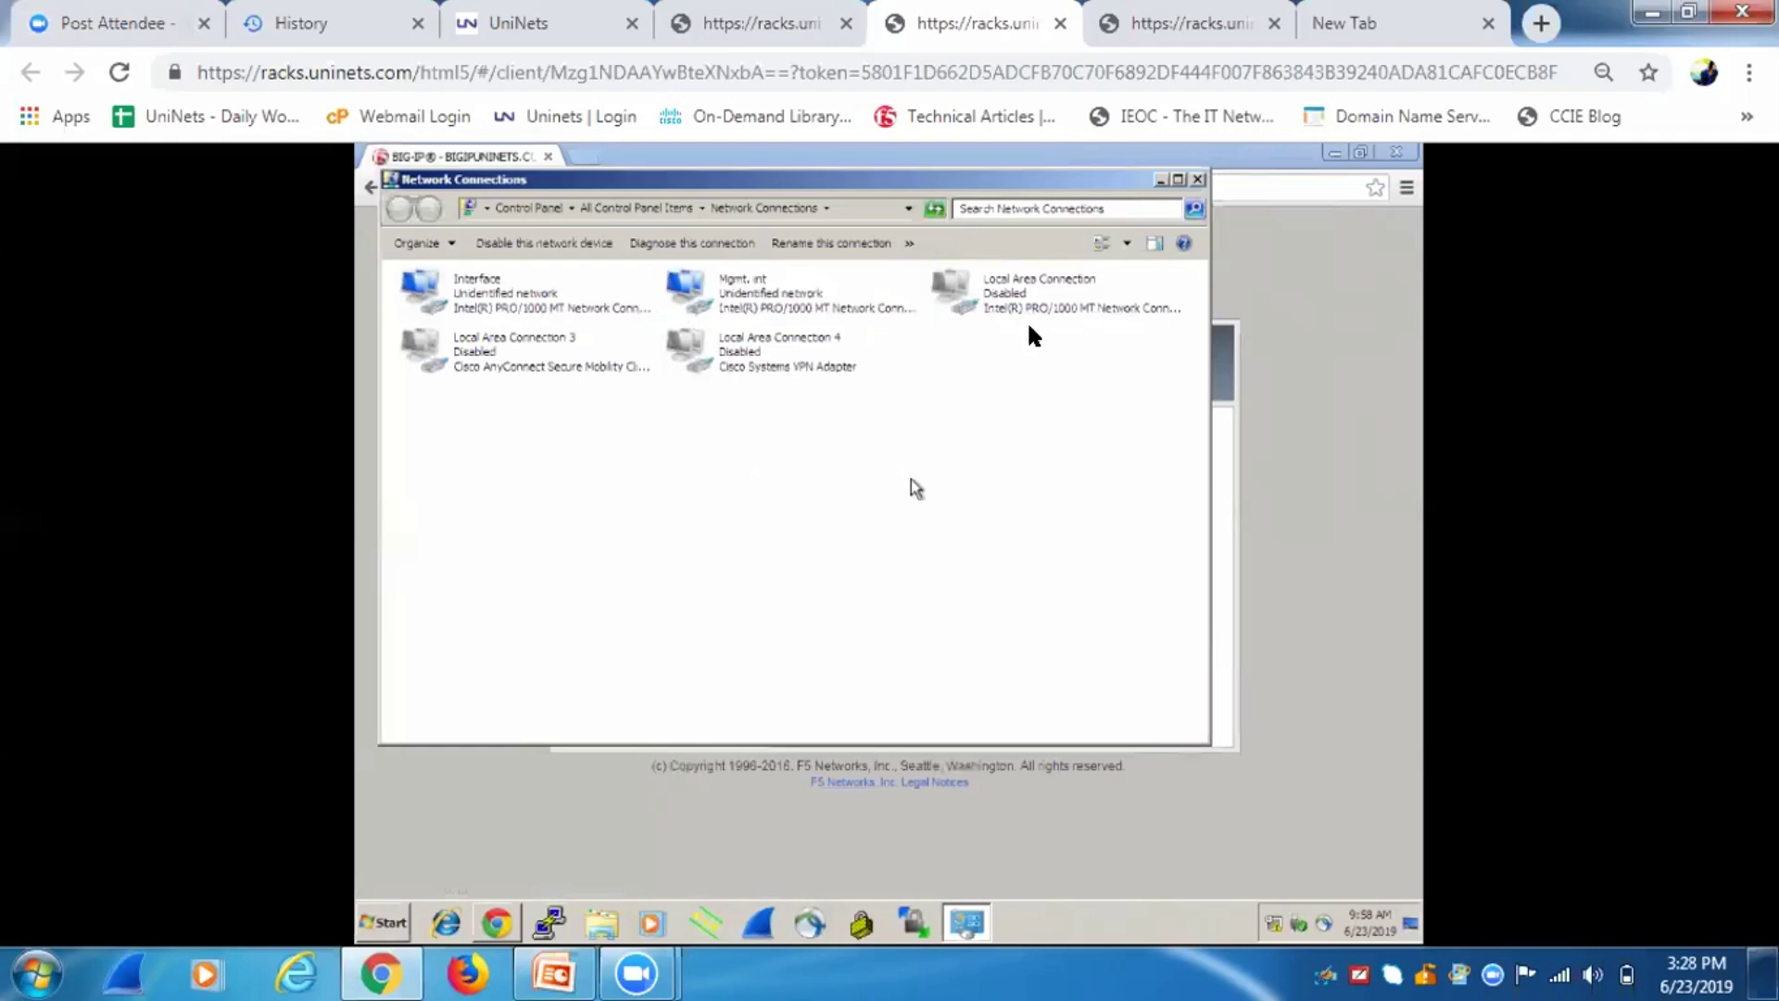
Log in to the BIG-IP Configuration Utility as admin with the account password.
{"action": "left_click", "coordinate": [1157, 180]}
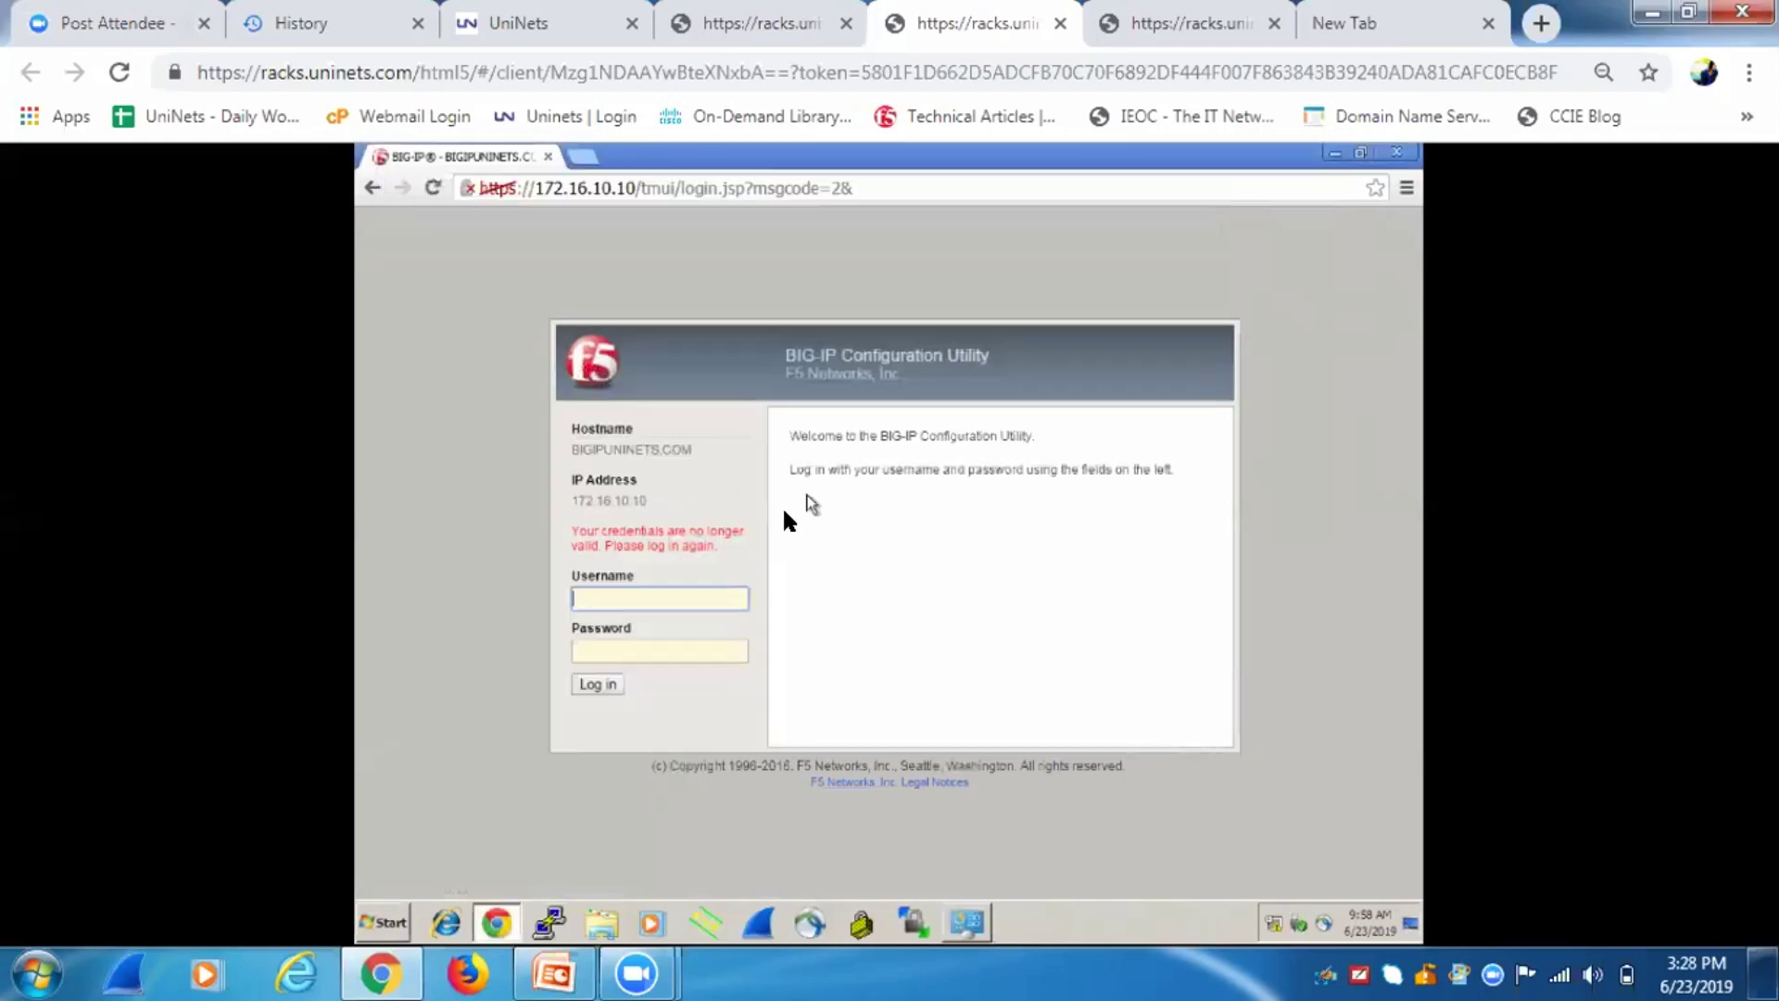
{"action": "left_click", "coordinate": [638, 593]}
{"action": "type", "text": "admin"}
{"action": "key", "text": "Tab"}
{"action": "type", "text": "••••••••"}
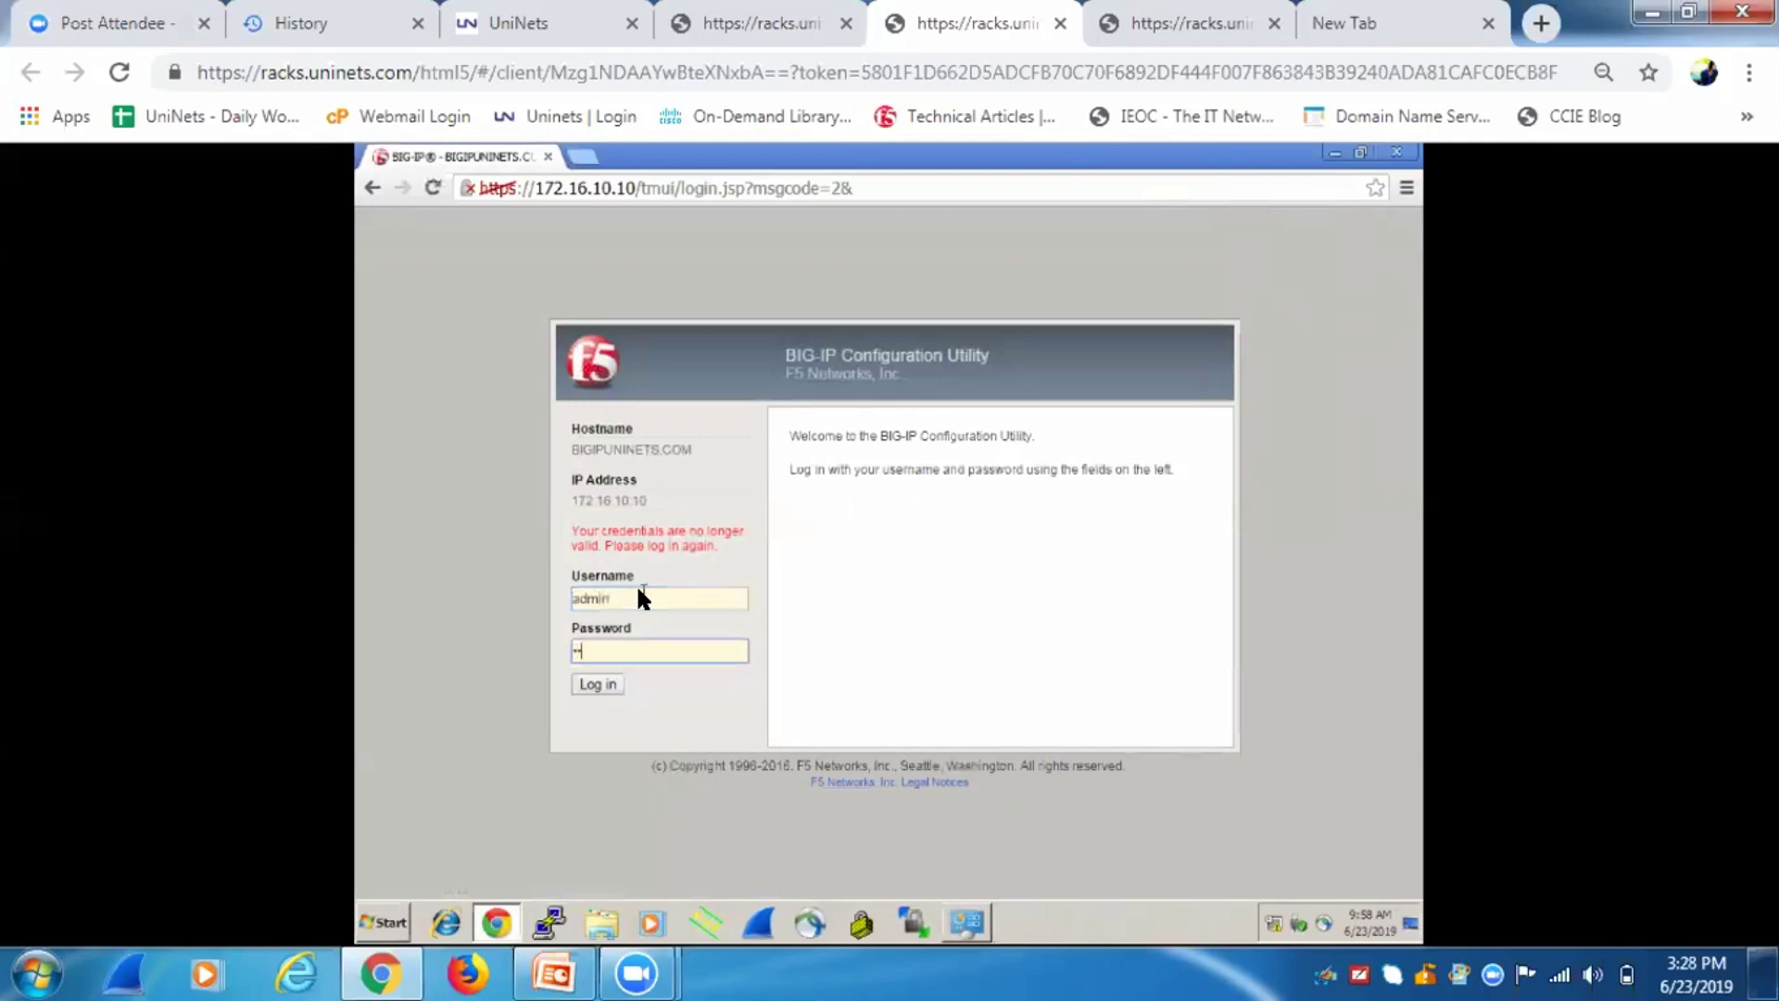
{"action": "key", "text": "Return"}
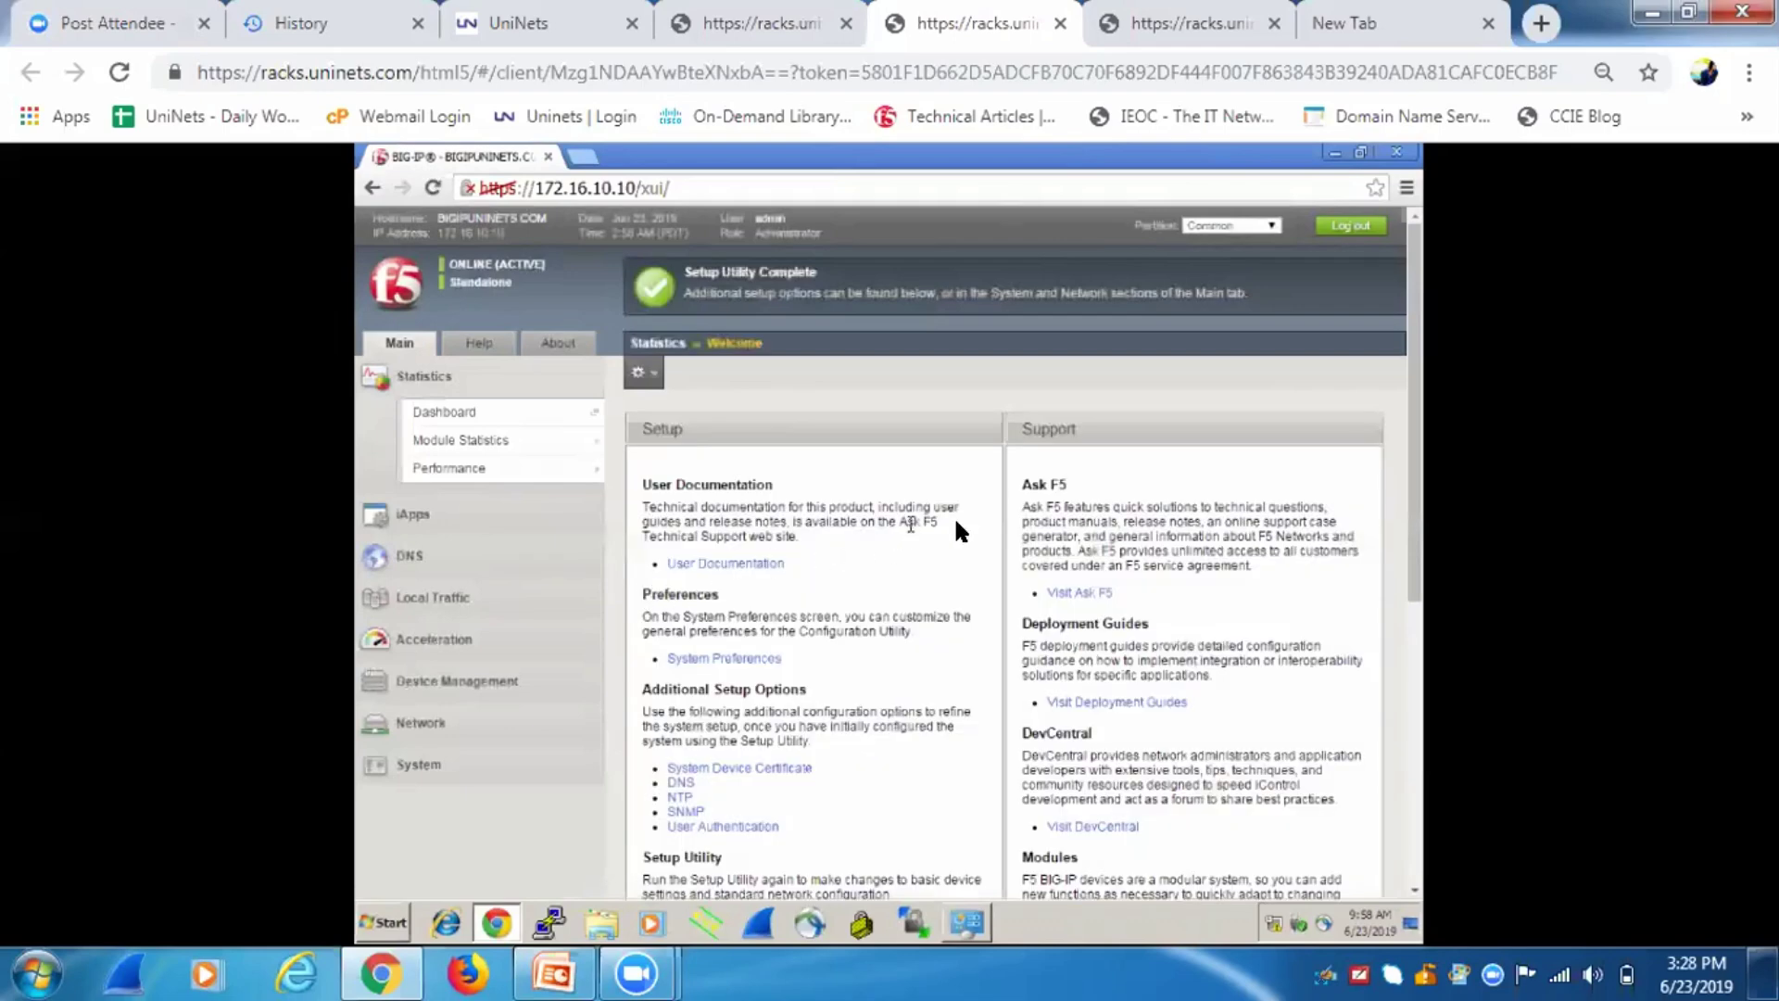
Expand System in the Main navigation and open the empty Archives list.
{"action": "left_click", "coordinate": [426, 766]}
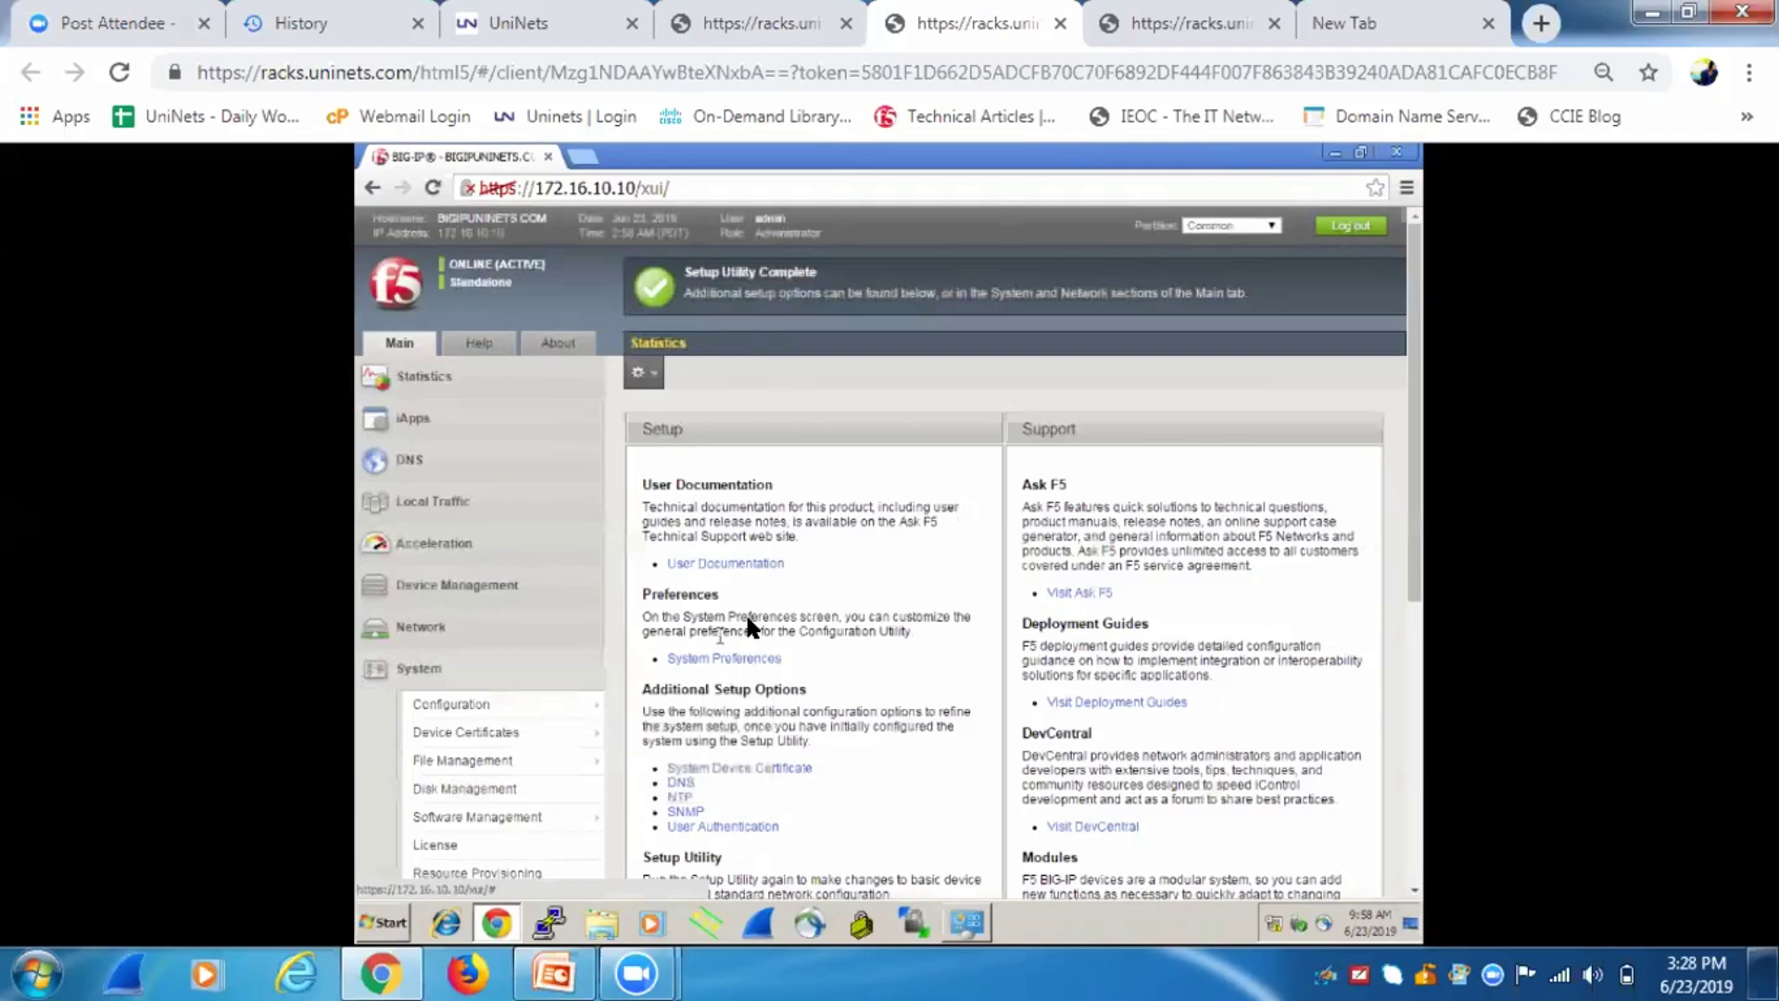
{"action": "left_click_drag", "start_coordinate": [1410, 380], "coordinate": [1410, 575]}
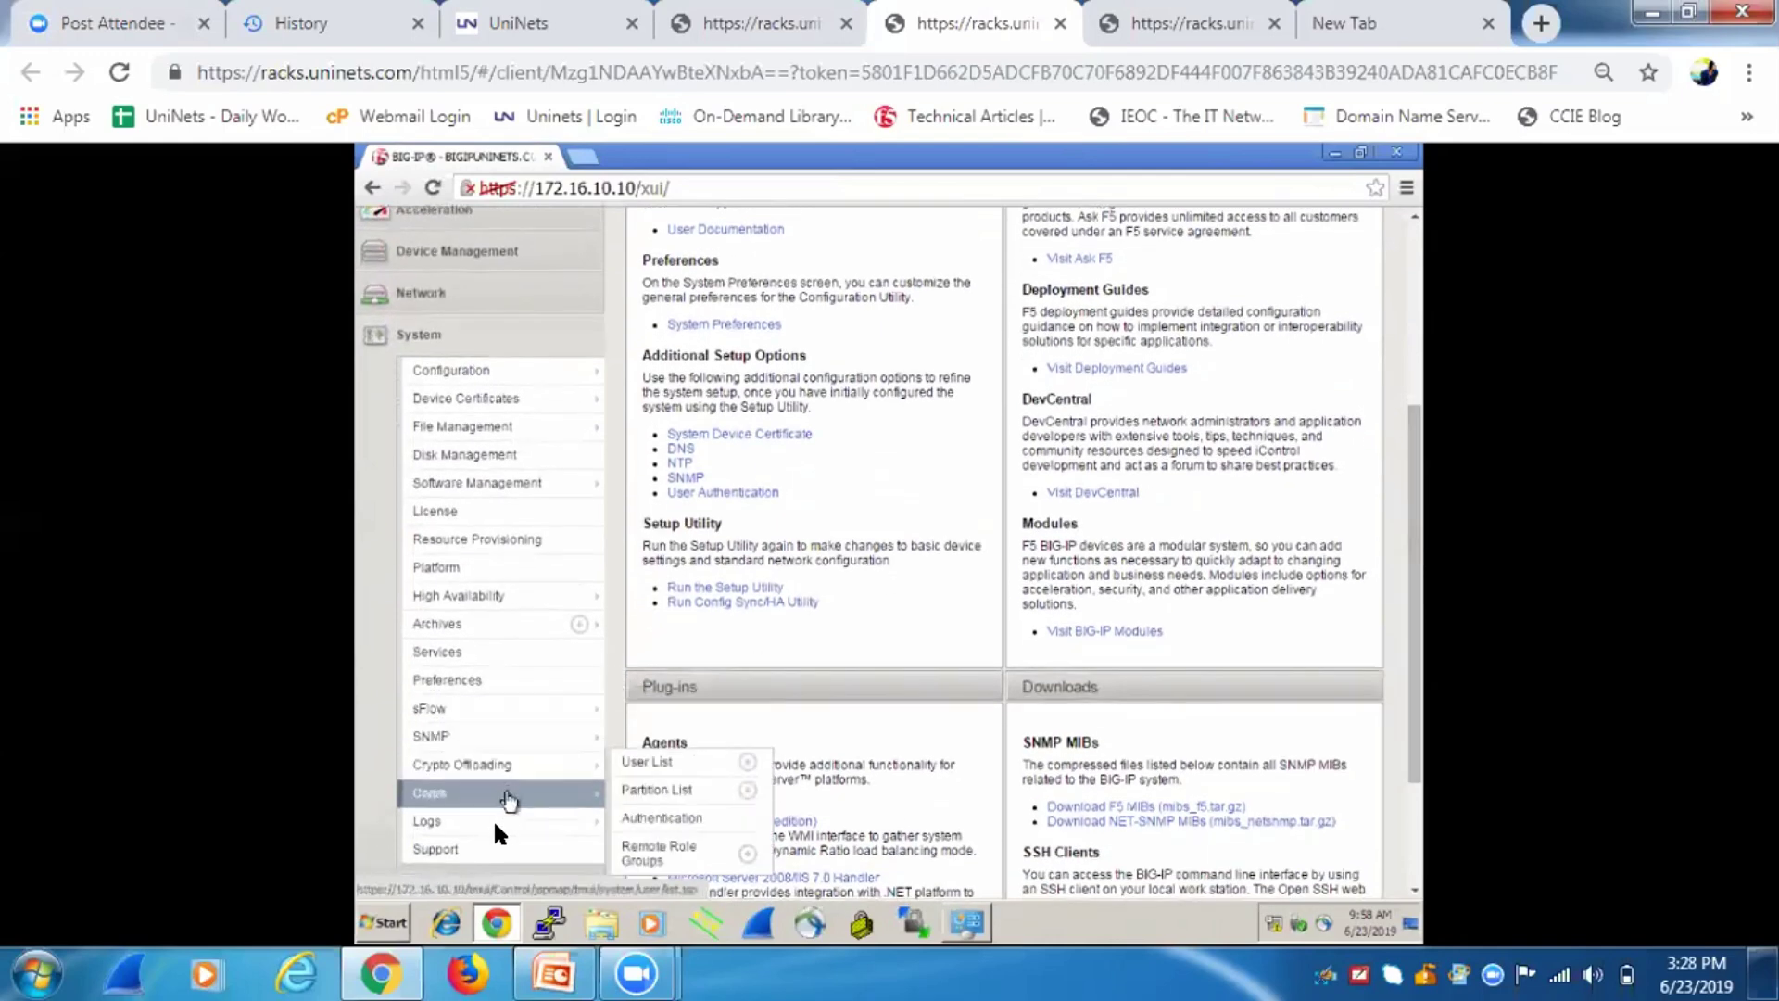
{"action": "mouse_move", "coordinate": [499, 832]}
{"action": "left_click", "coordinate": [492, 623]}
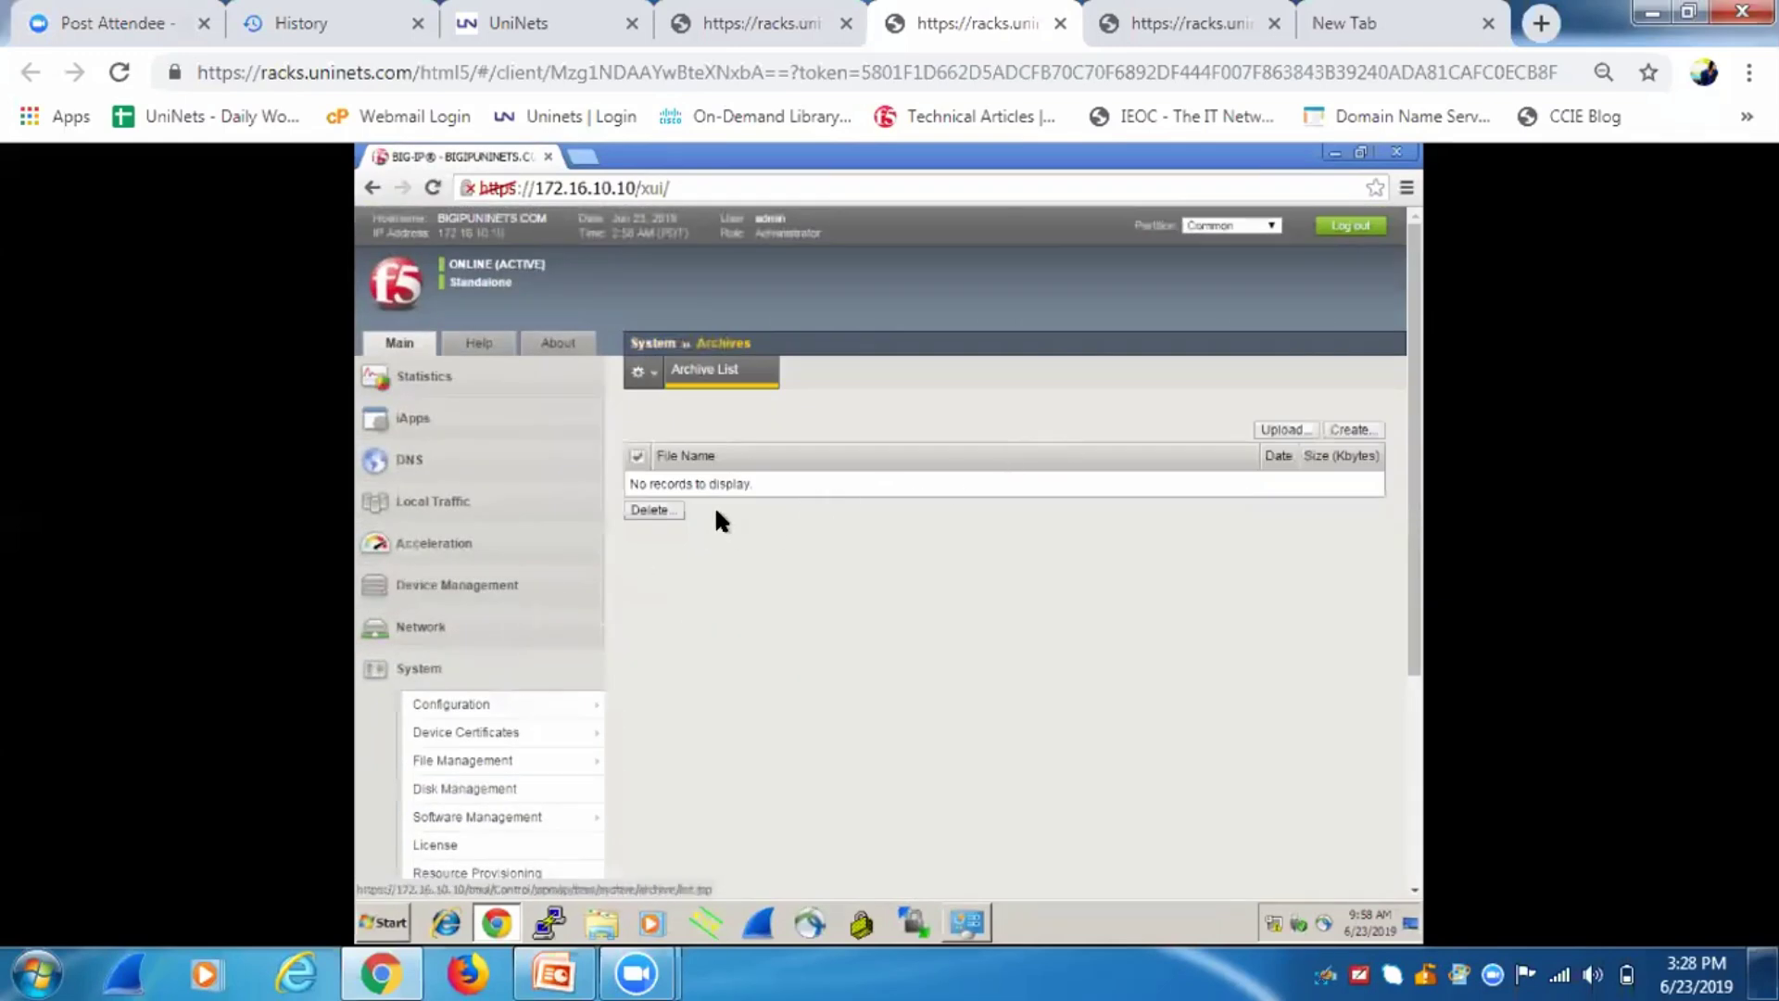
Create a new archive with a dated file name, encryption enabled, passphrase and private keys included.
{"action": "left_click", "coordinate": [1353, 430]}
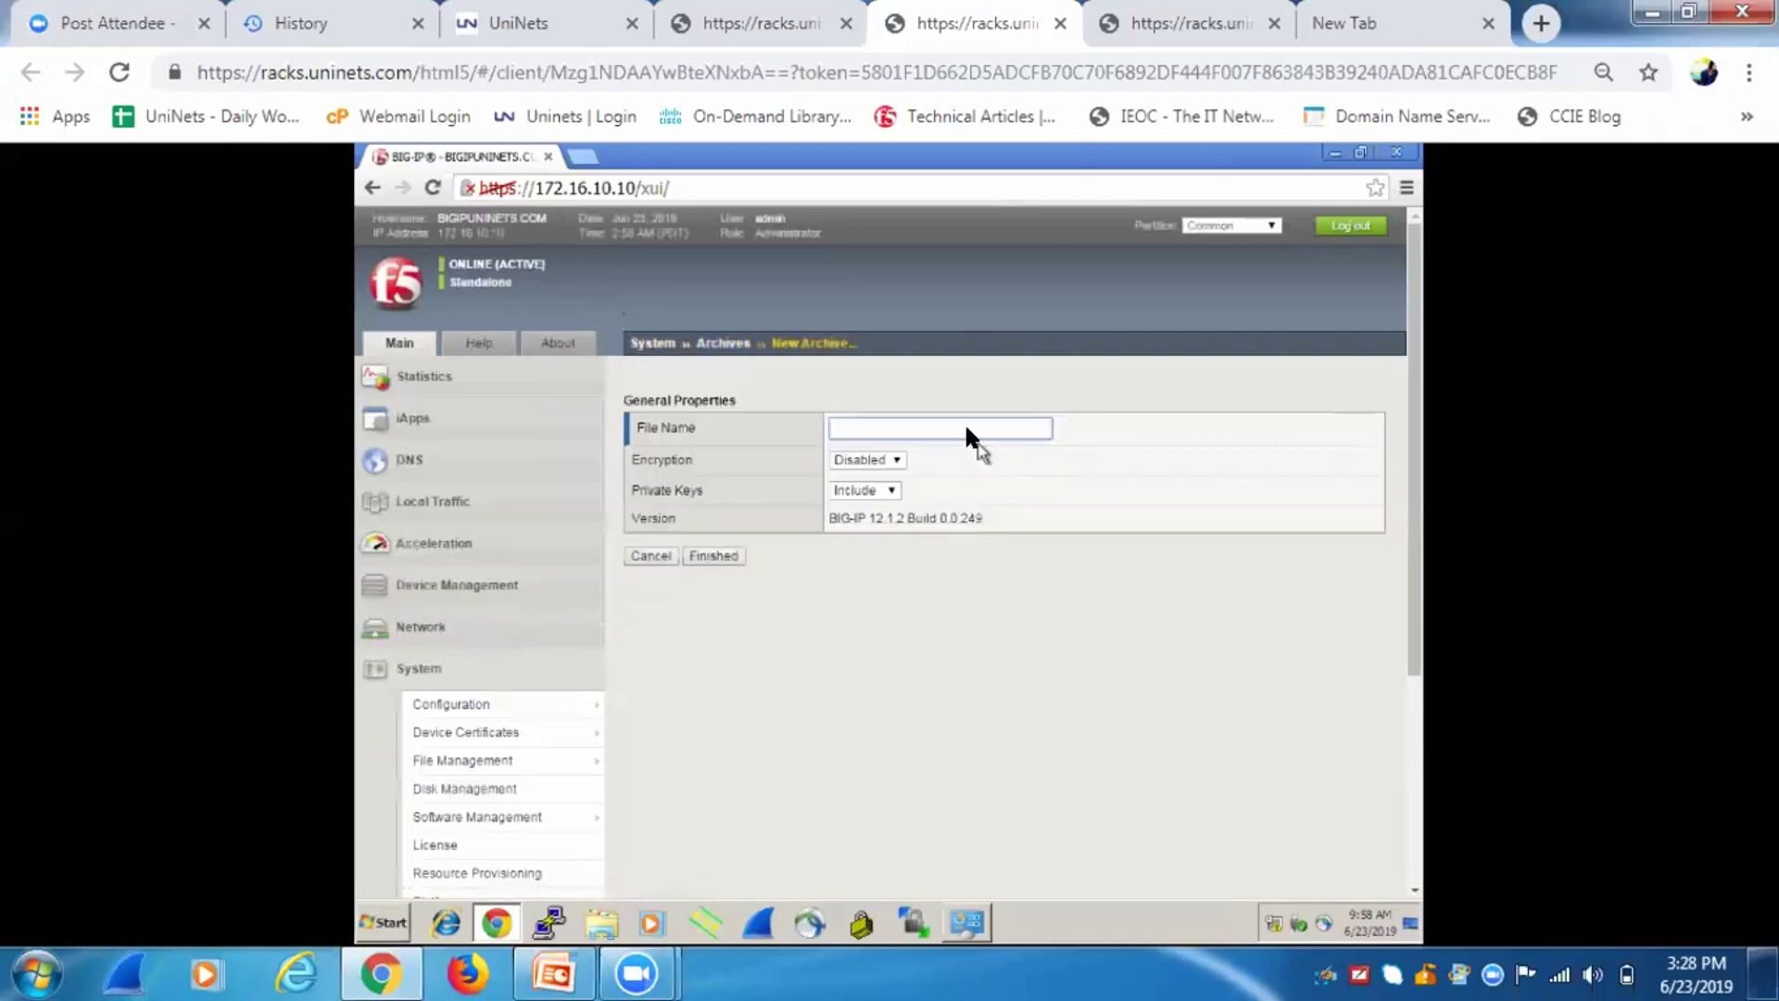
{"action": "left_click", "coordinate": [964, 422]}
{"action": "type", "text": "06/23/2018"}
{"action": "left_click", "coordinate": [892, 456]}
{"action": "left_click", "coordinate": [876, 493]}
{"action": "left_click", "coordinate": [874, 493]}
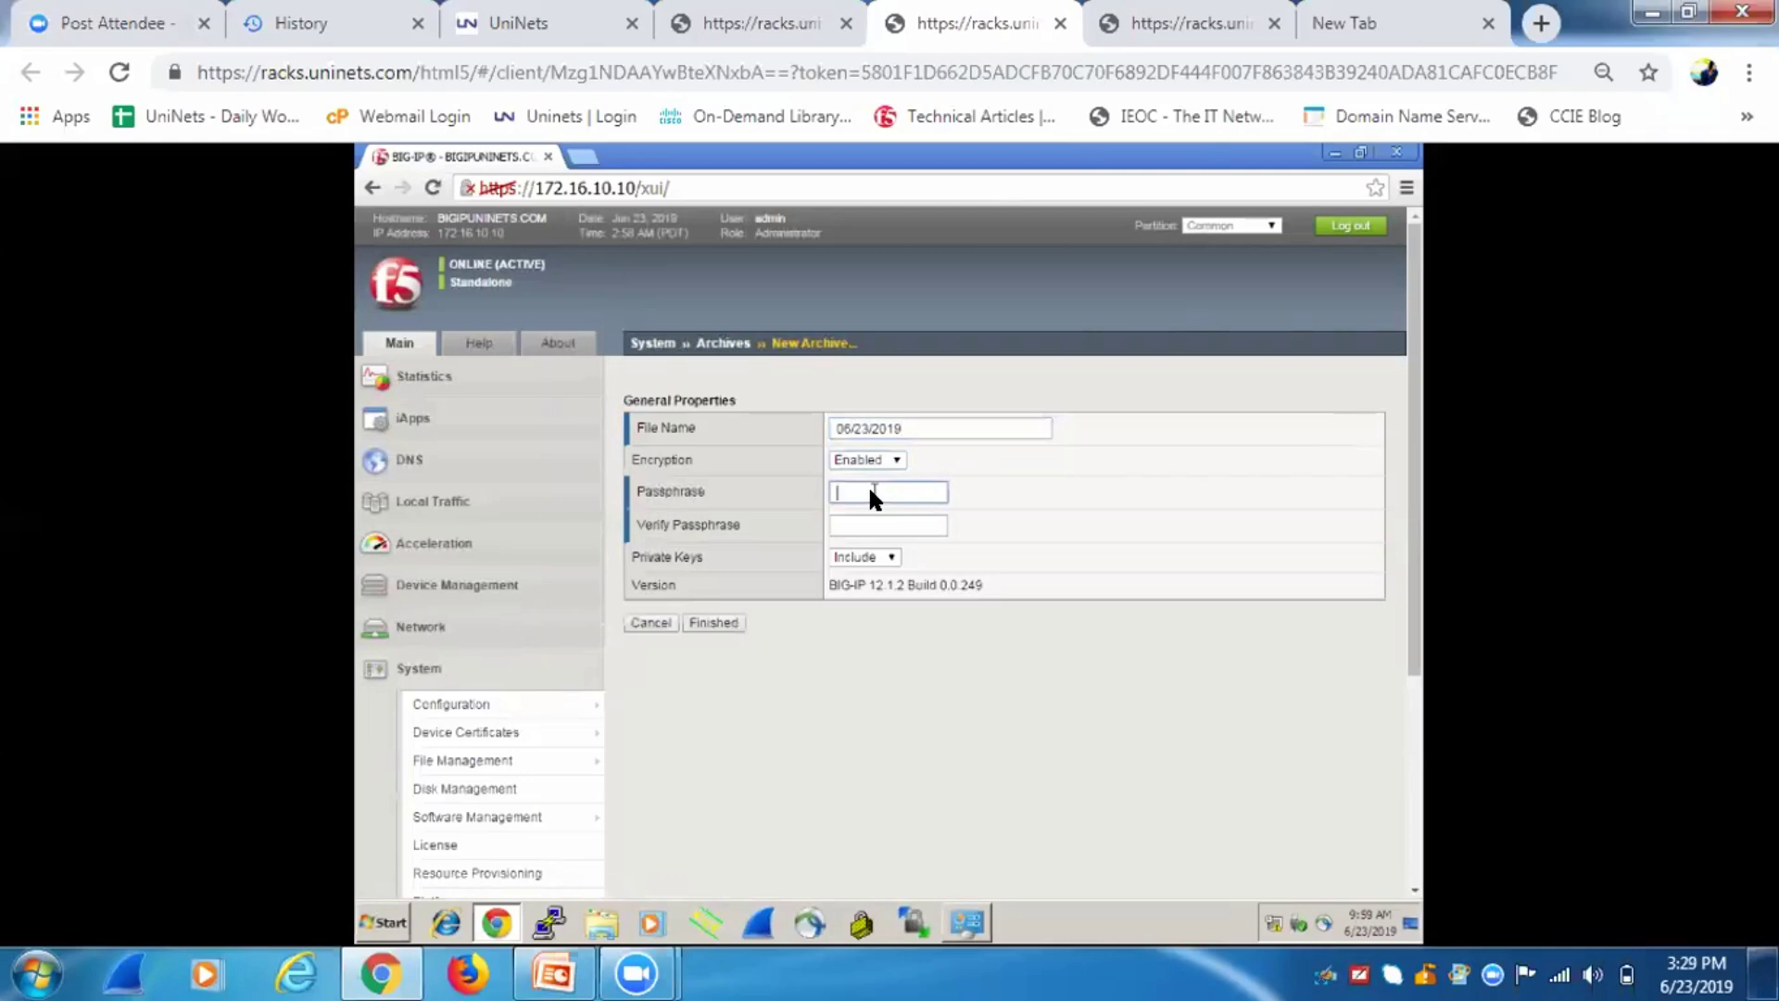
{"action": "key", "text": "Tab"}
{"action": "left_click", "coordinate": [878, 559]}
{"action": "left_click", "coordinate": [713, 623]}
Replace the slashes in the rejected file name with underscores and resubmit the archive.
{"action": "left_click", "coordinate": [950, 506]}
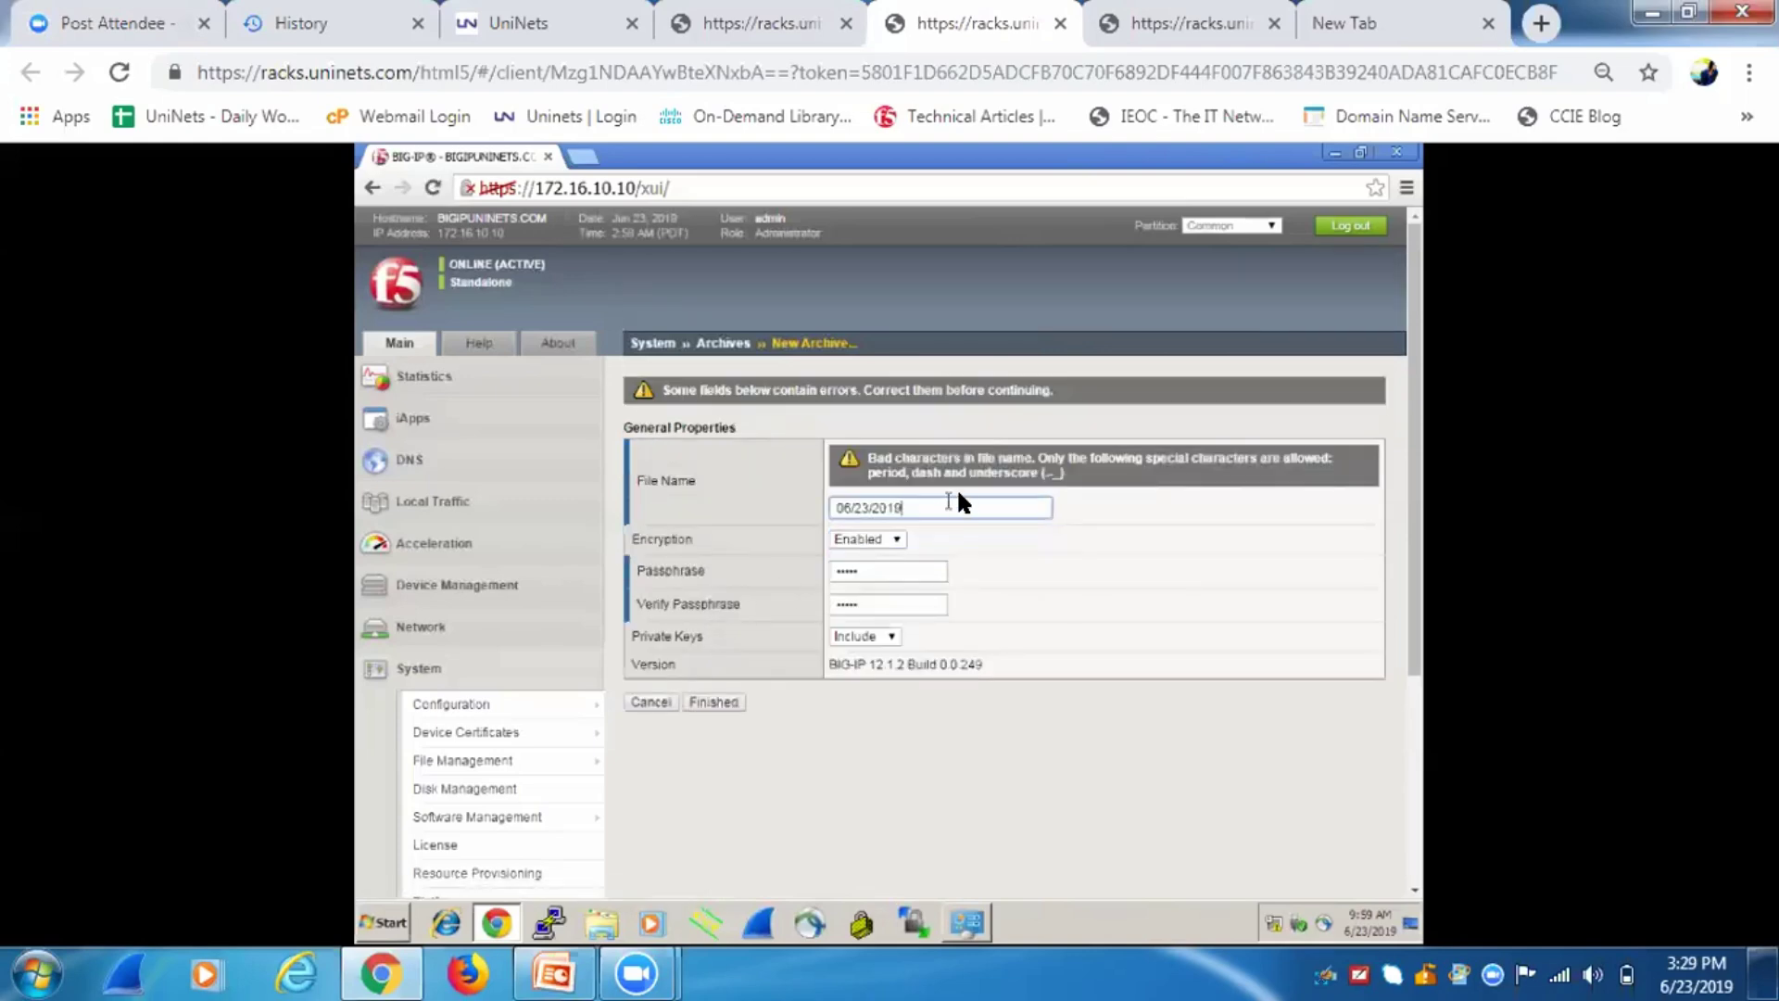
{"action": "left_click", "coordinate": [870, 501]}
{"action": "key", "text": "BackSpace"}
{"action": "type", "text": "_"}
{"action": "key", "text": "Left"}
{"action": "key", "text": "Left"}
{"action": "key", "text": "BackSpace"}
{"action": "type", "text": "_"}
{"action": "left_click", "coordinate": [712, 701]}
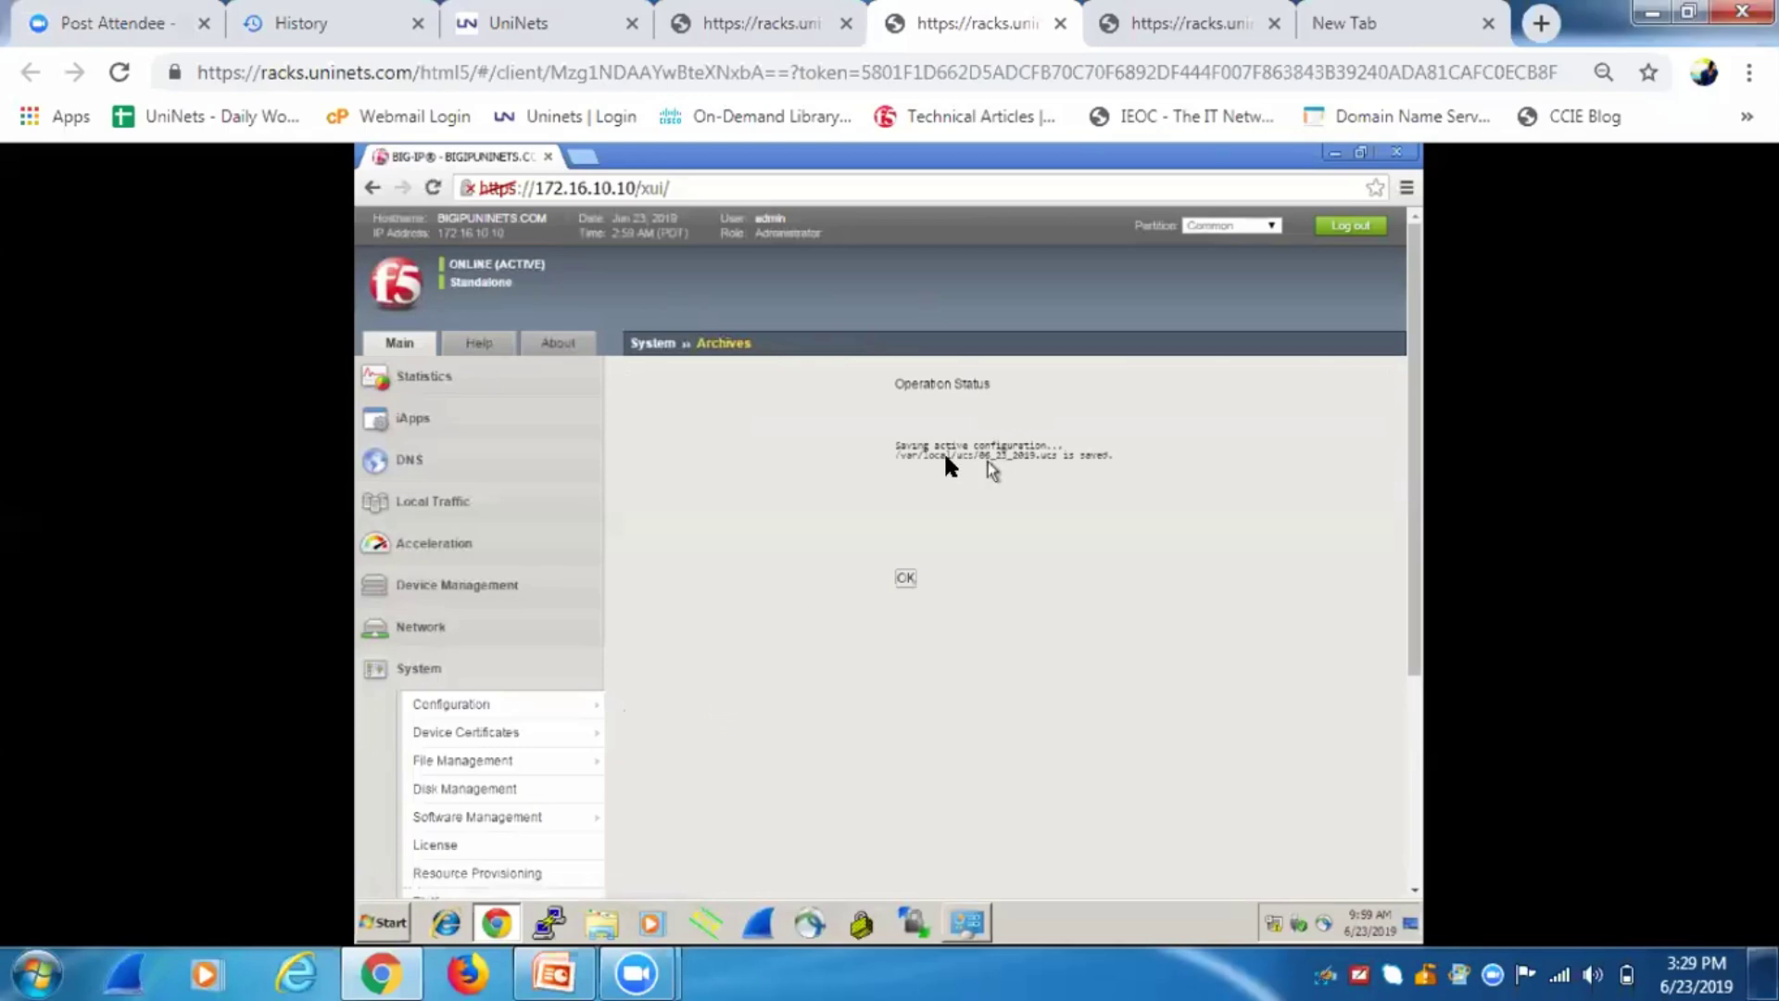
Note the saved /var/local/ucs path on the status page and return to the archive list.
{"action": "left_click_drag", "start_coordinate": [909, 452], "coordinate": [961, 453]}
{"action": "left_click_drag", "start_coordinate": [904, 456], "coordinate": [901, 454]}
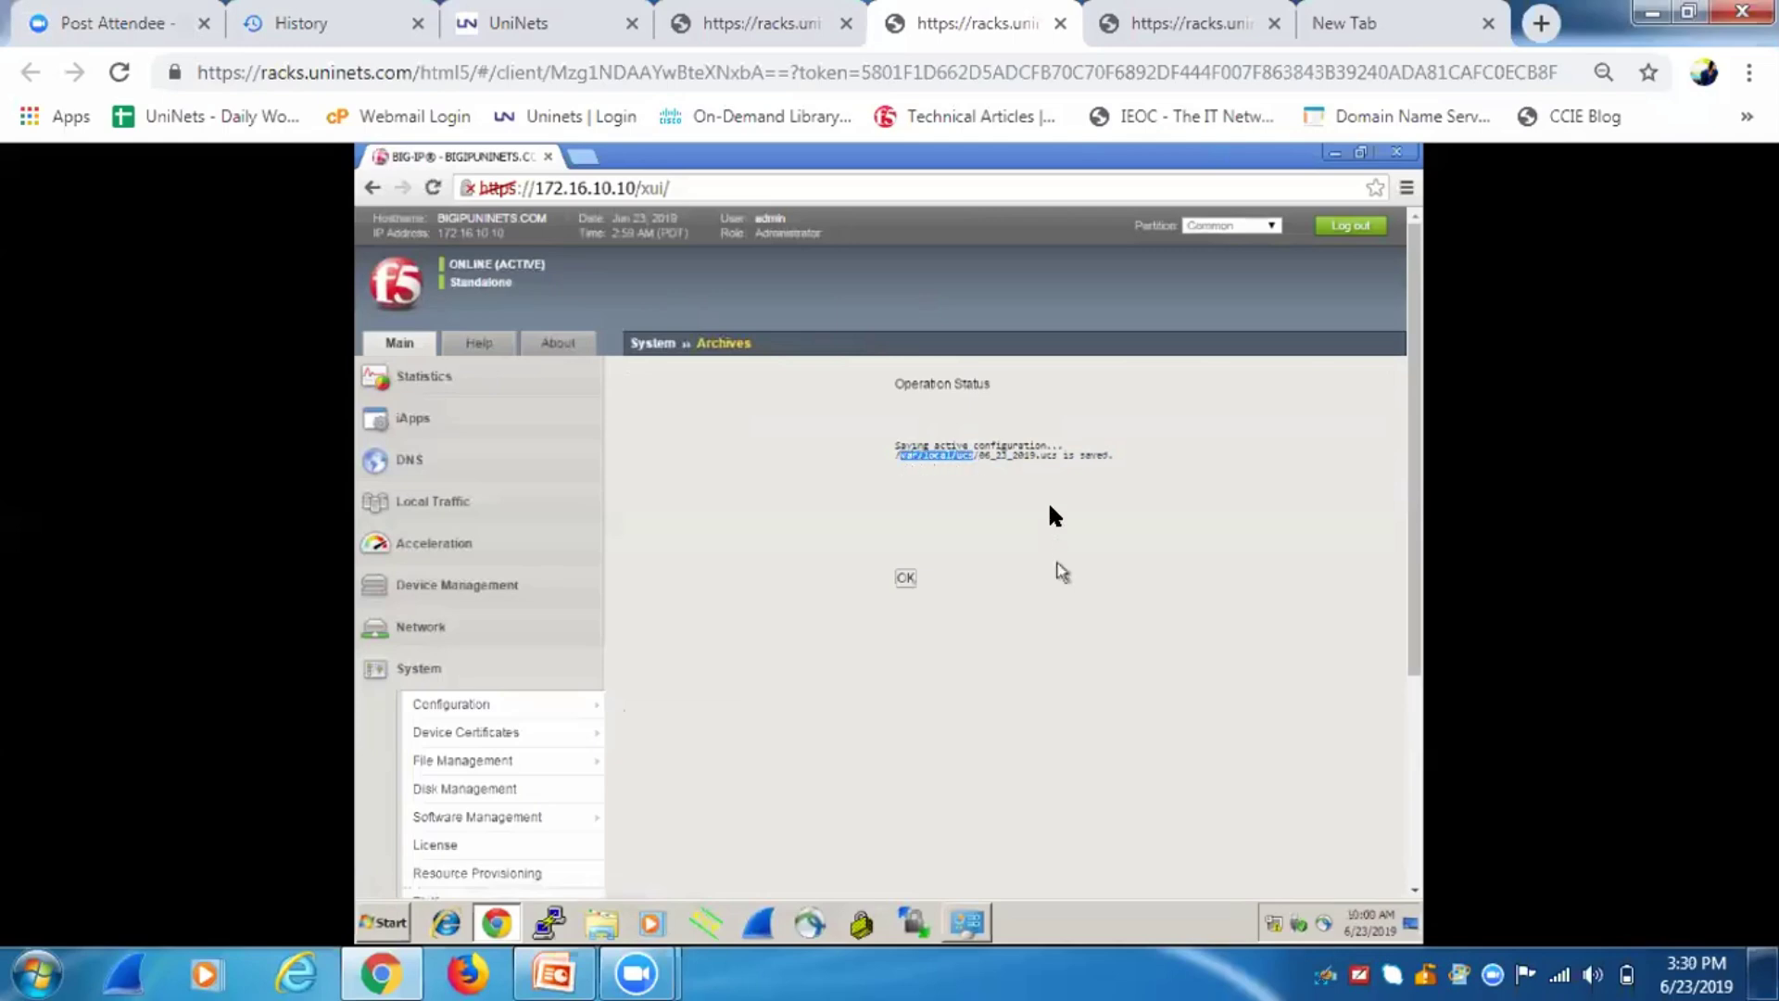
{"action": "left_click", "coordinate": [906, 578]}
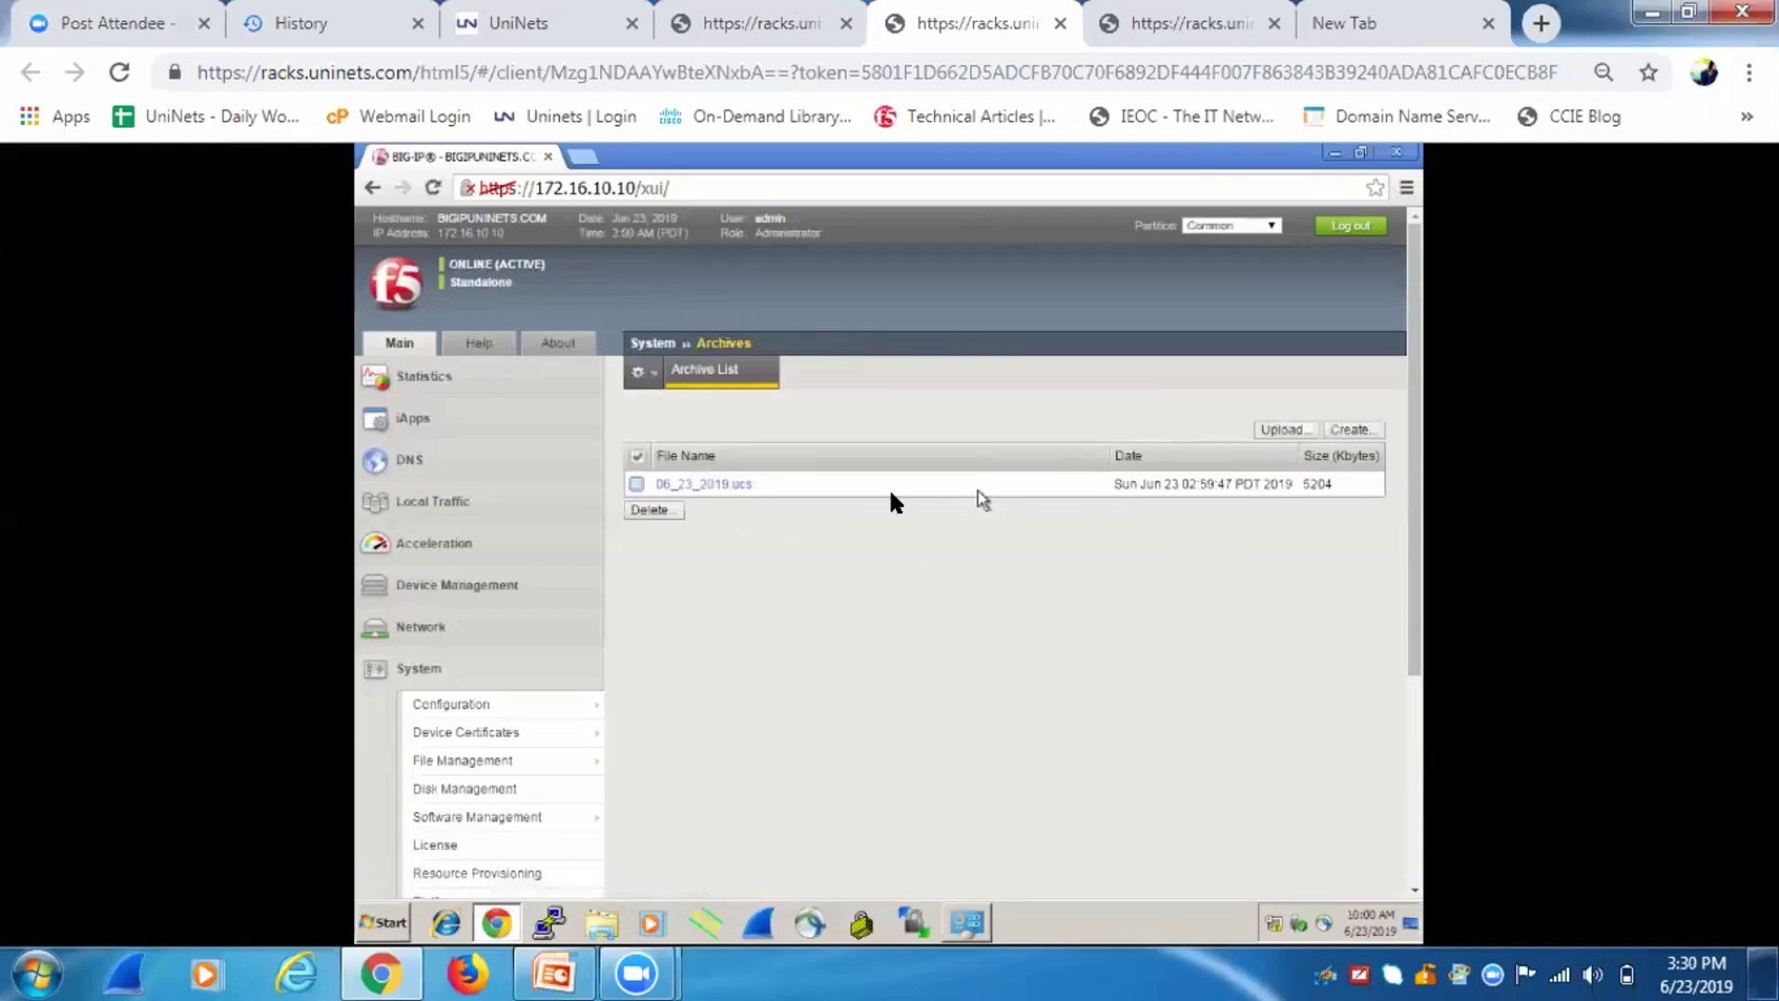
Download 06_23_2019.ucs to the workstation, then delete it from the archive list.
{"action": "left_click", "coordinate": [715, 478]}
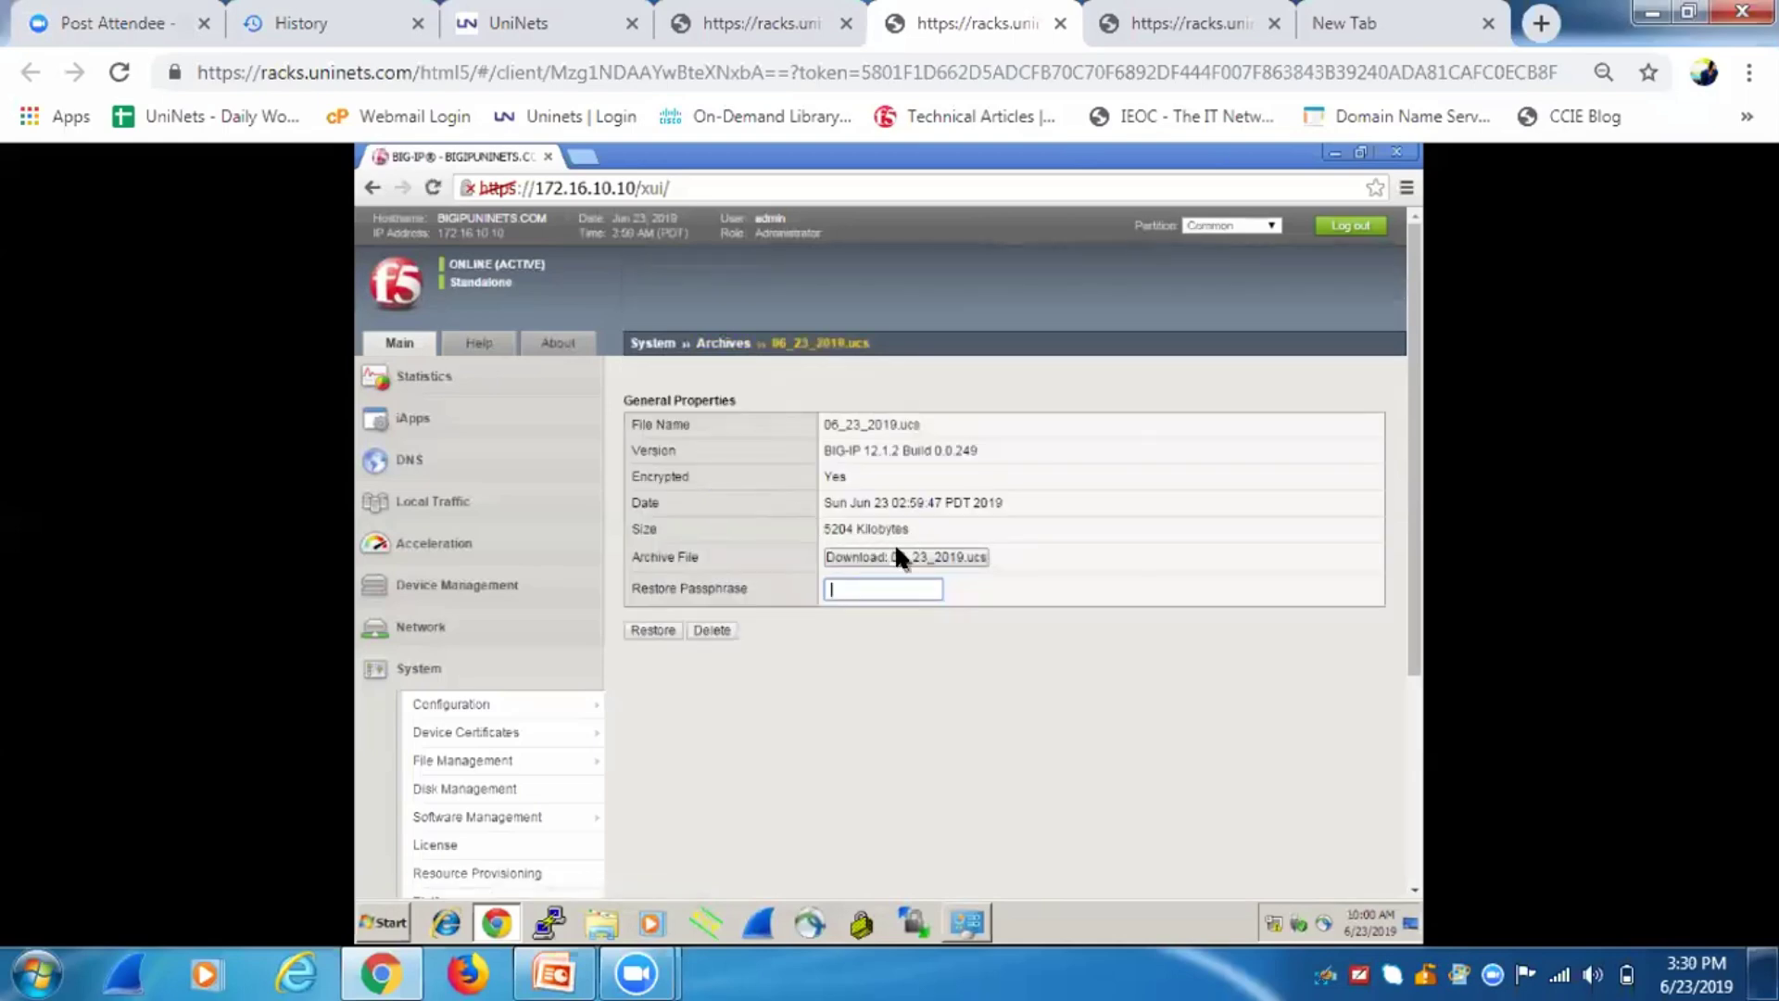
{"action": "left_click", "coordinate": [872, 554]}
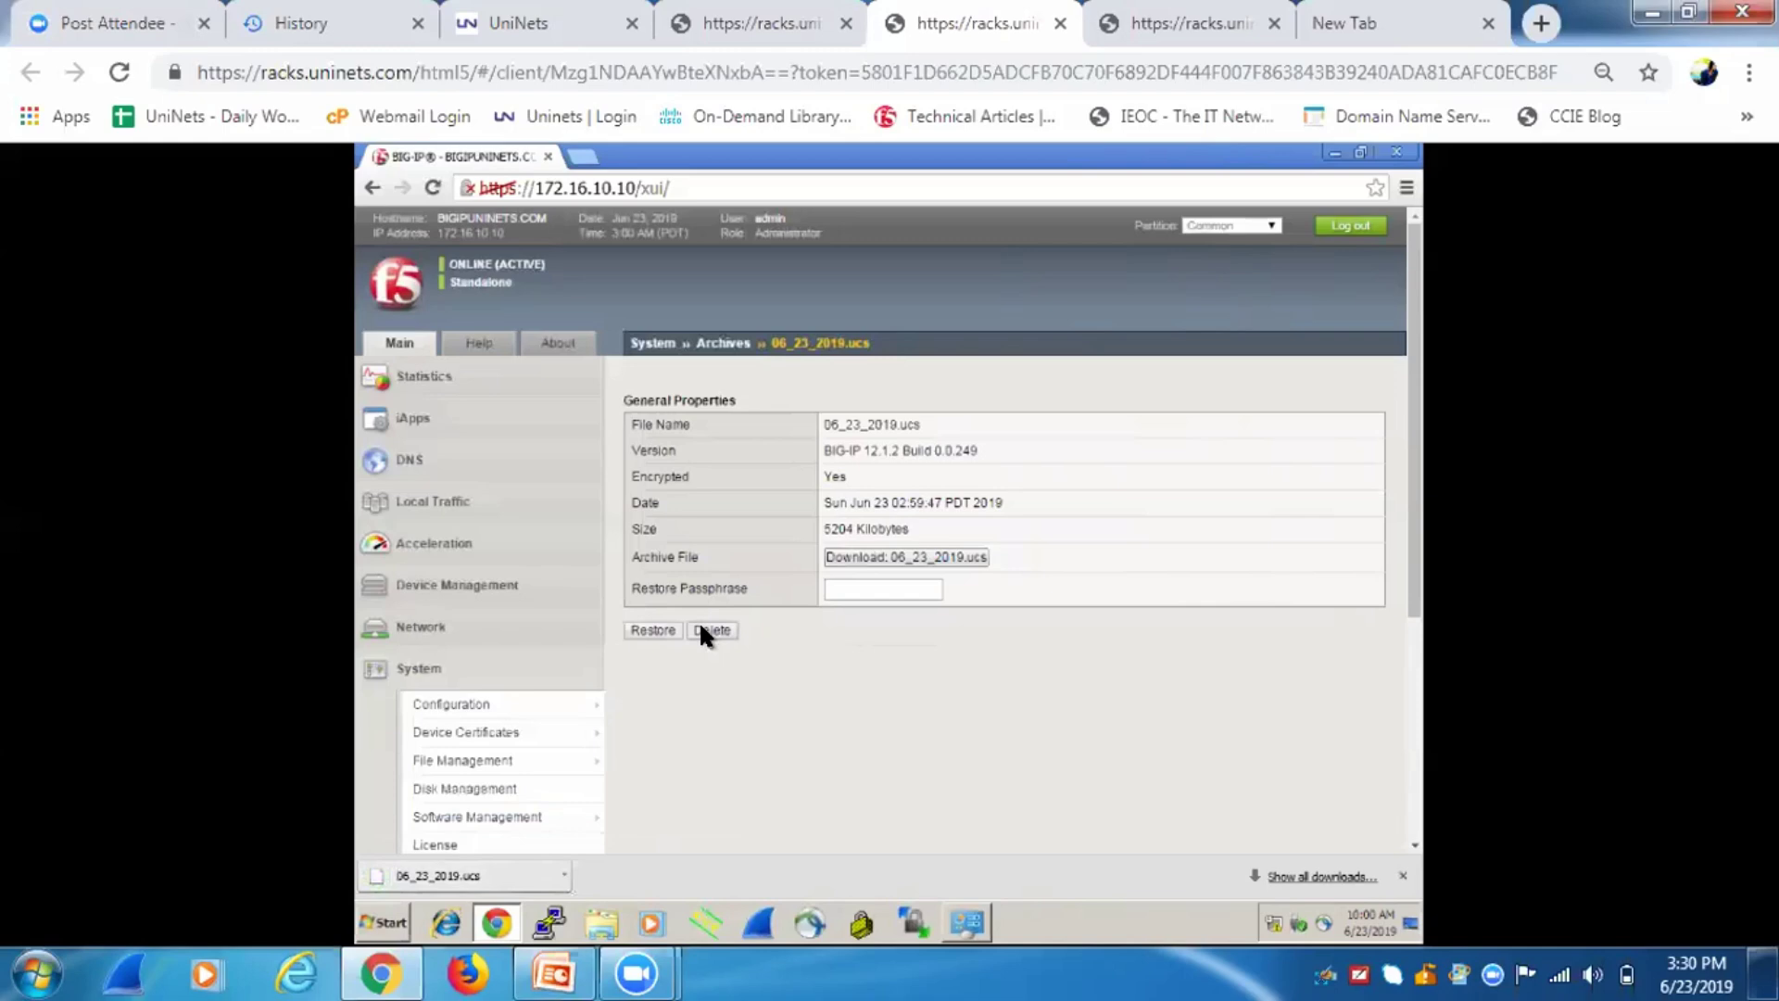
{"action": "left_click", "coordinate": [701, 630]}
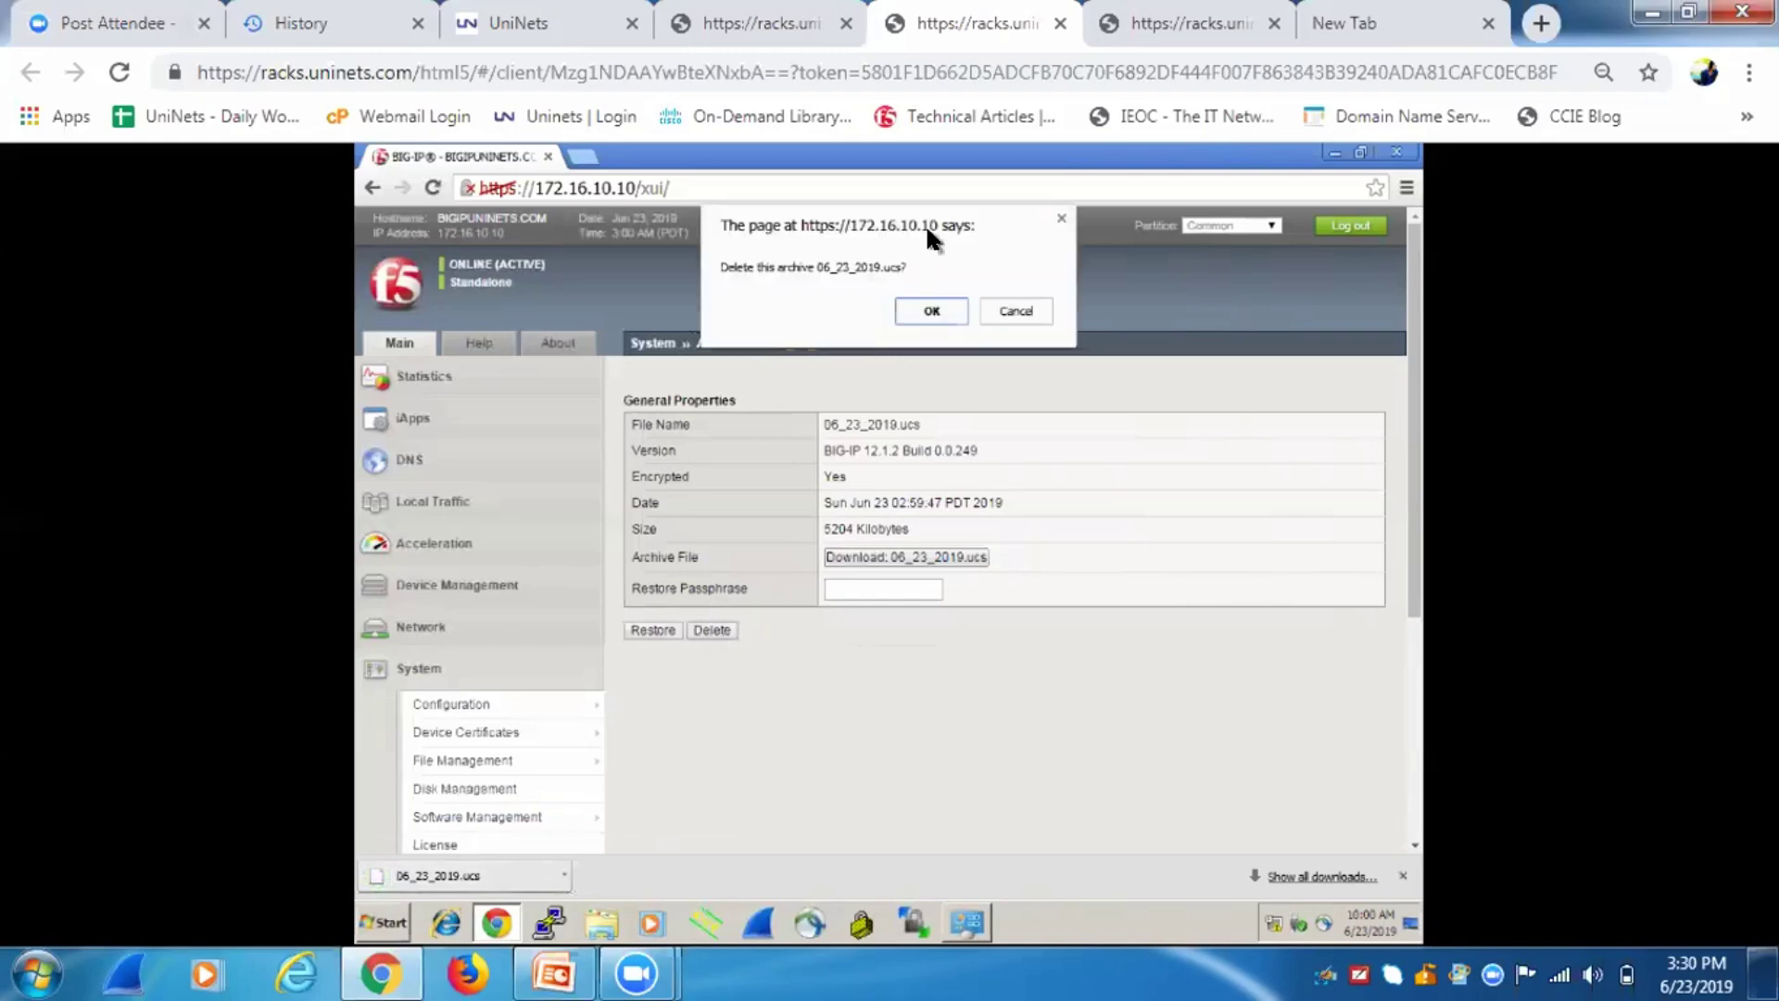
{"action": "left_click", "coordinate": [926, 311]}
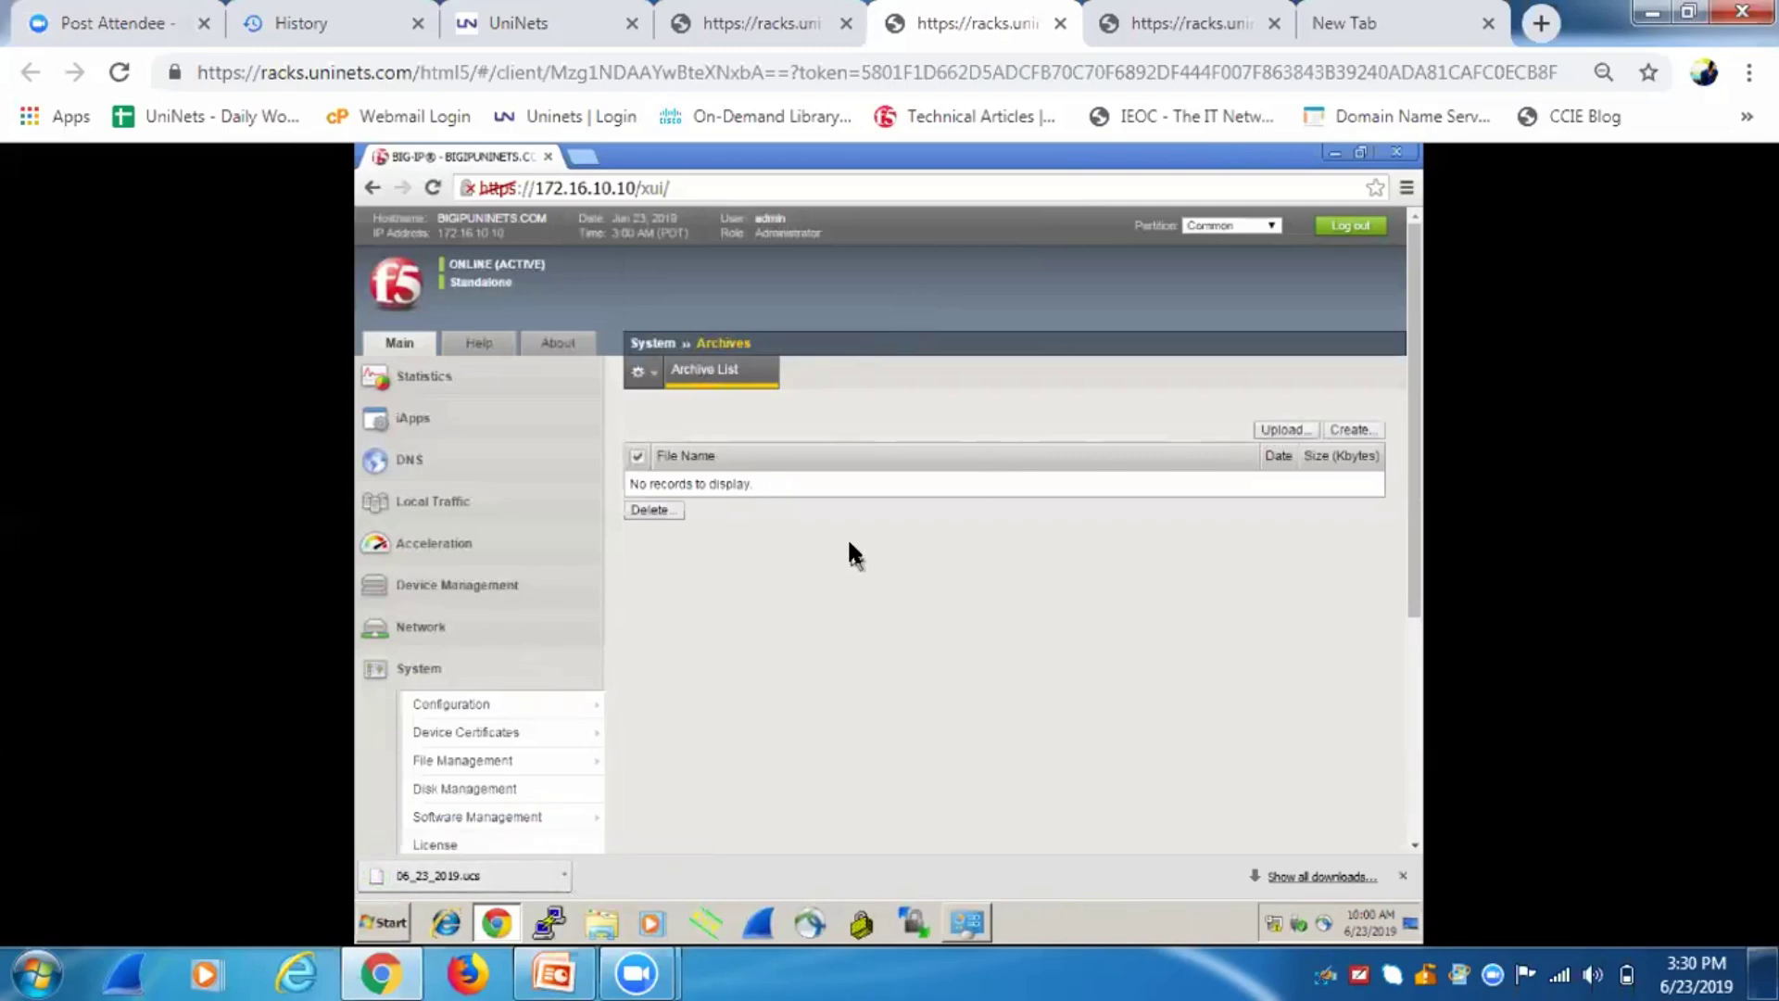
{"action": "mouse_move", "coordinate": [1413, 414]}
{"action": "left_mouse_down"}
{"action": "mouse_move", "coordinate": [1408, 639]}
{"action": "mouse_move", "coordinate": [1403, 384]}
{"action": "left_mouse_up"}
Upload 06_23_2019.ucs from the Downloads folder to the archive list.
{"action": "left_click", "coordinate": [1258, 429]}
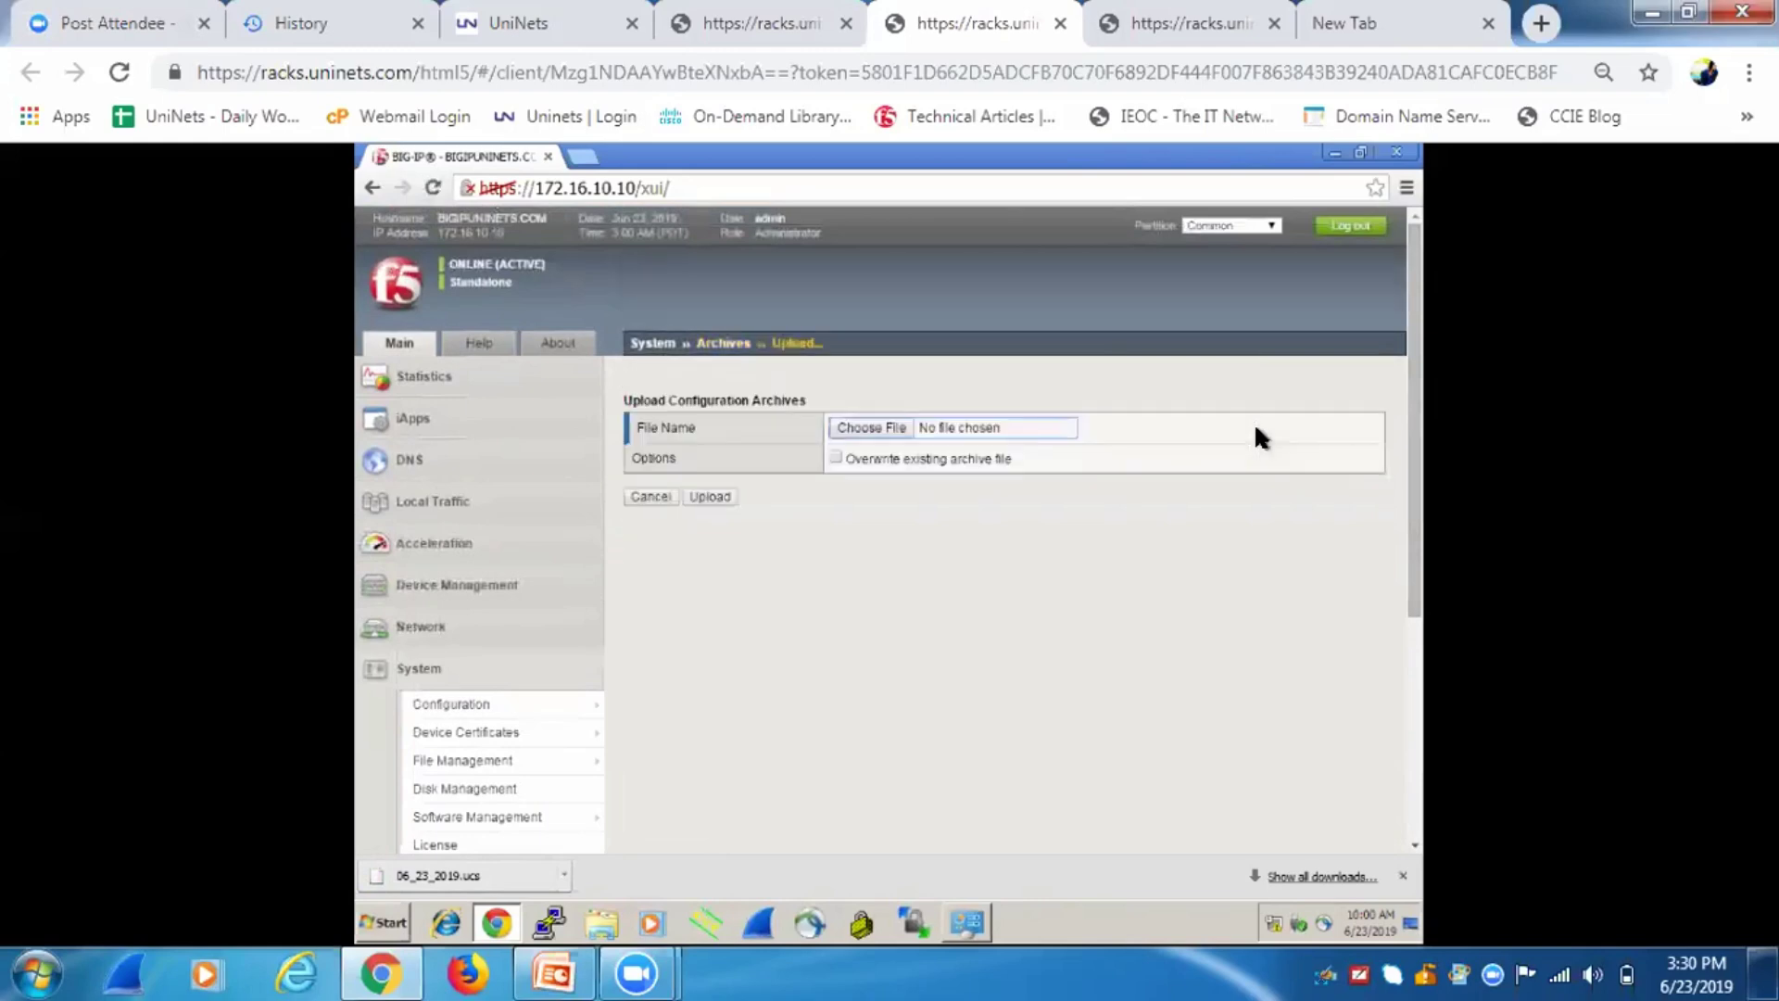
{"action": "left_click", "coordinate": [895, 427]}
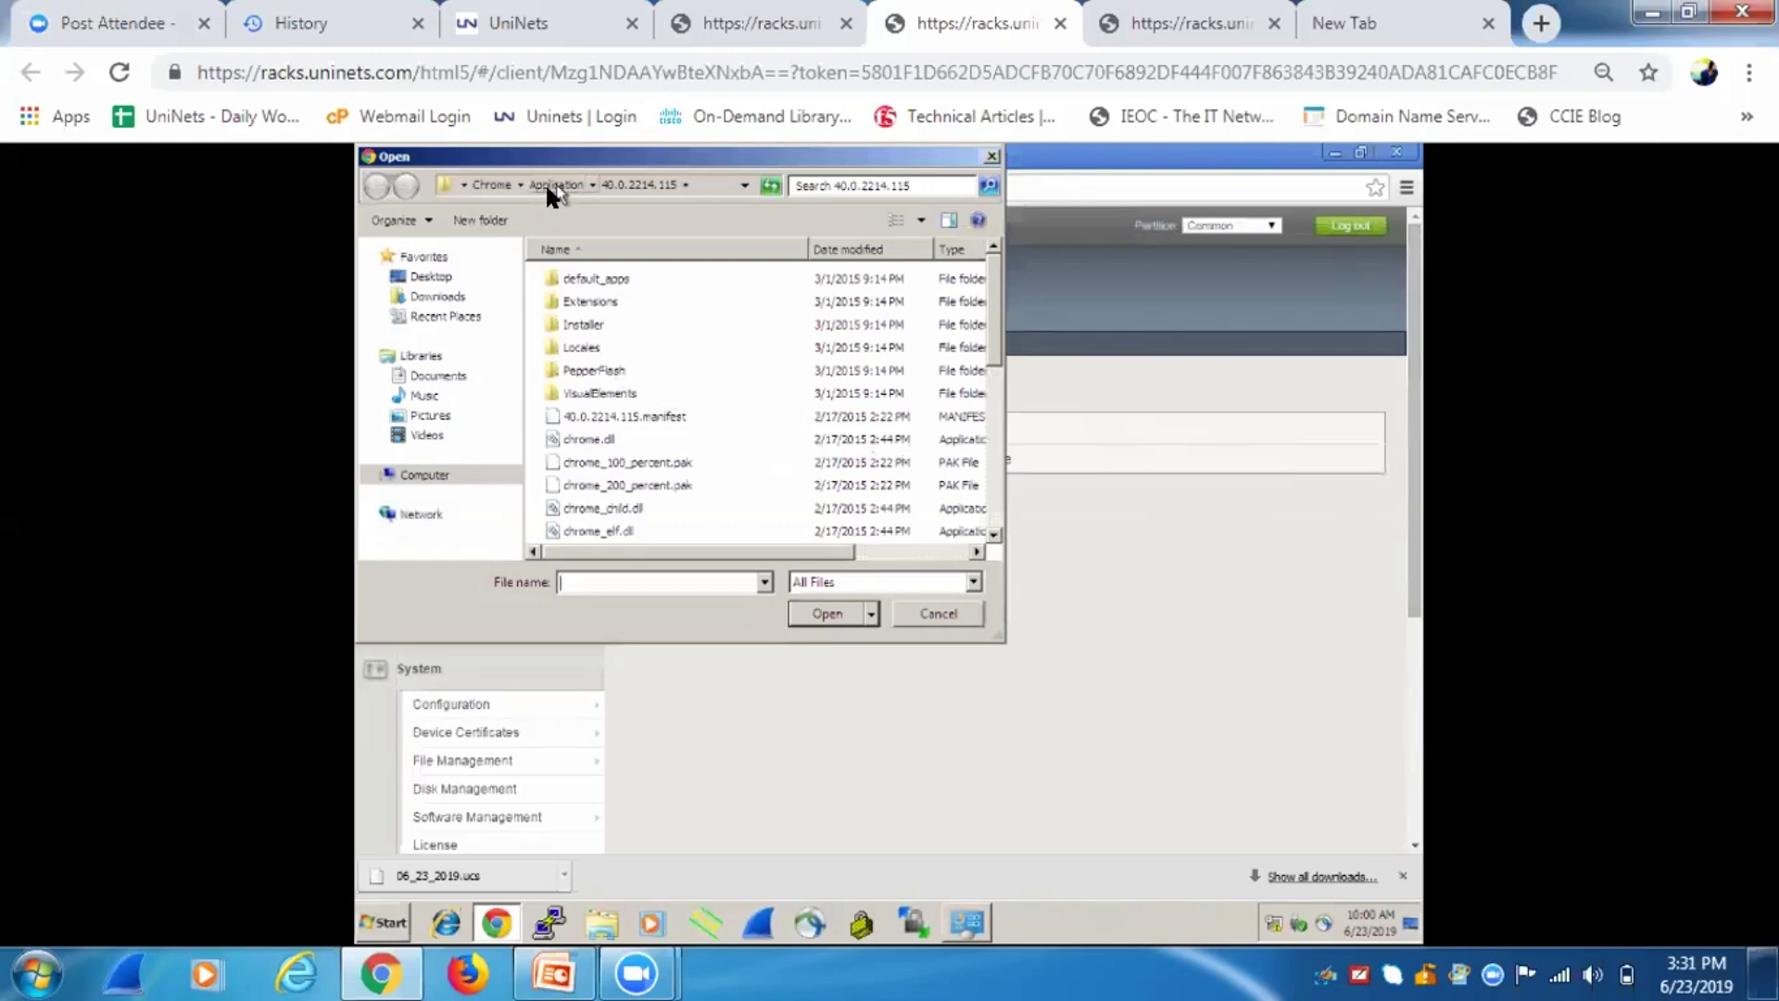
{"action": "left_click", "coordinate": [436, 297]}
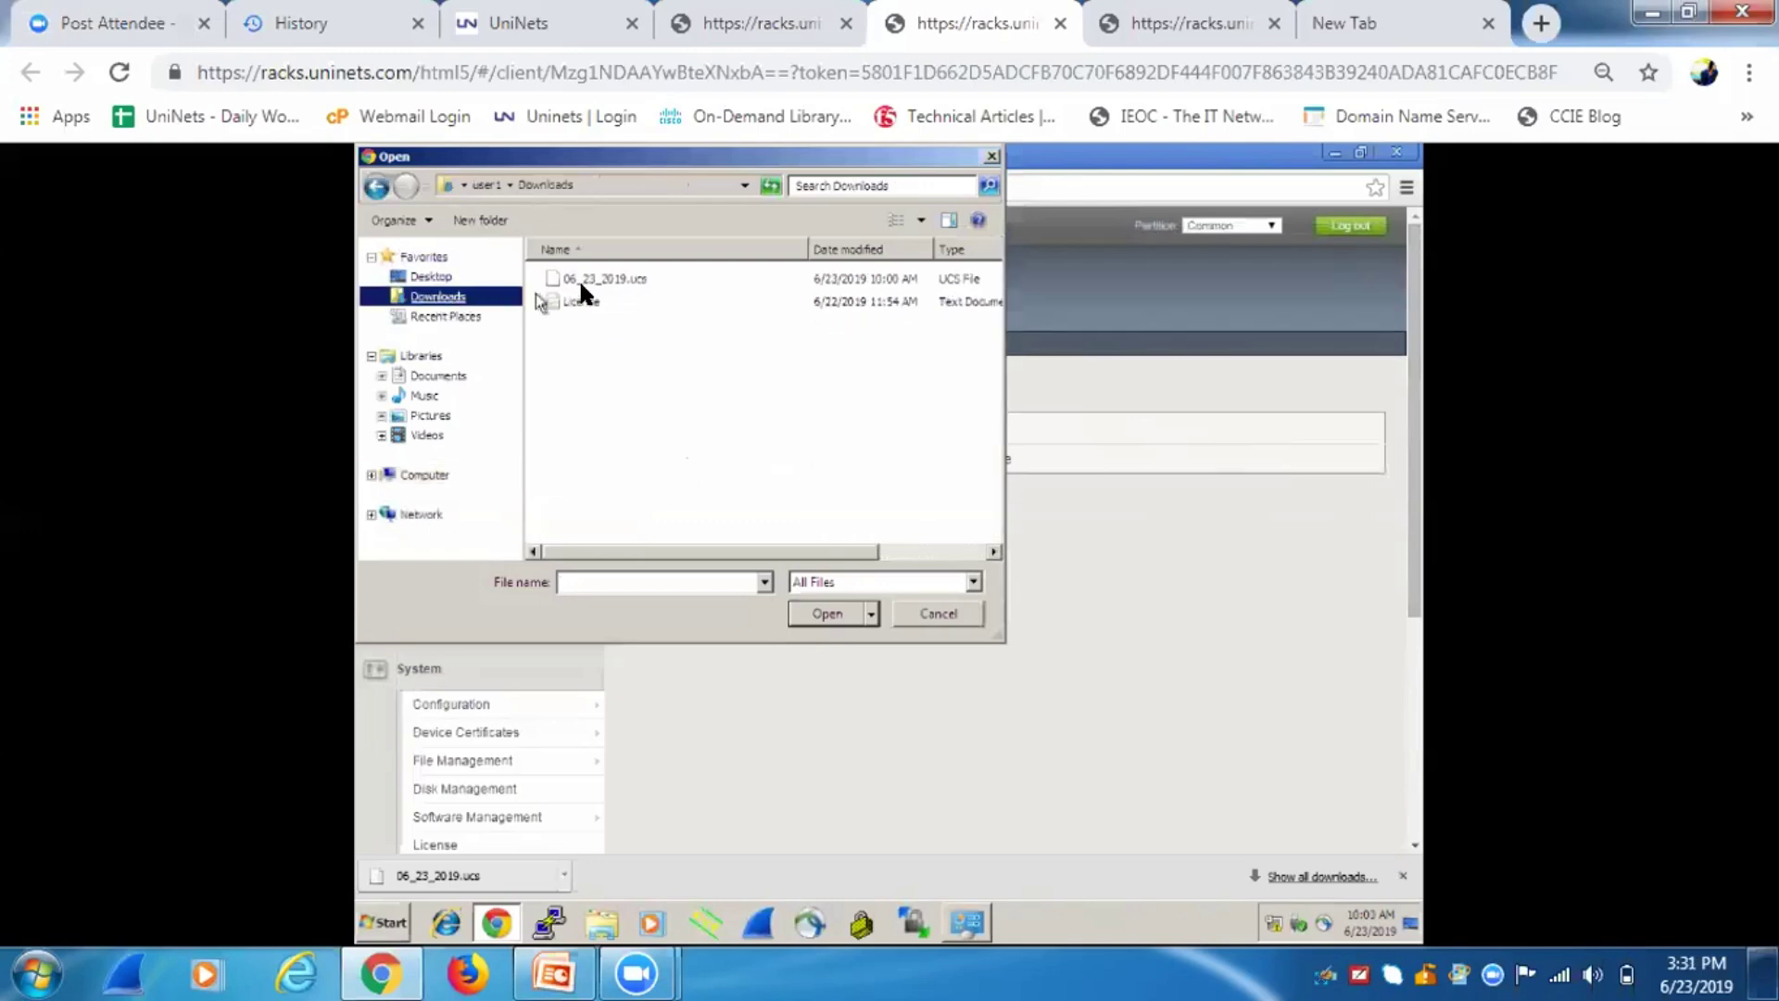
{"action": "double_click", "coordinate": [604, 278]}
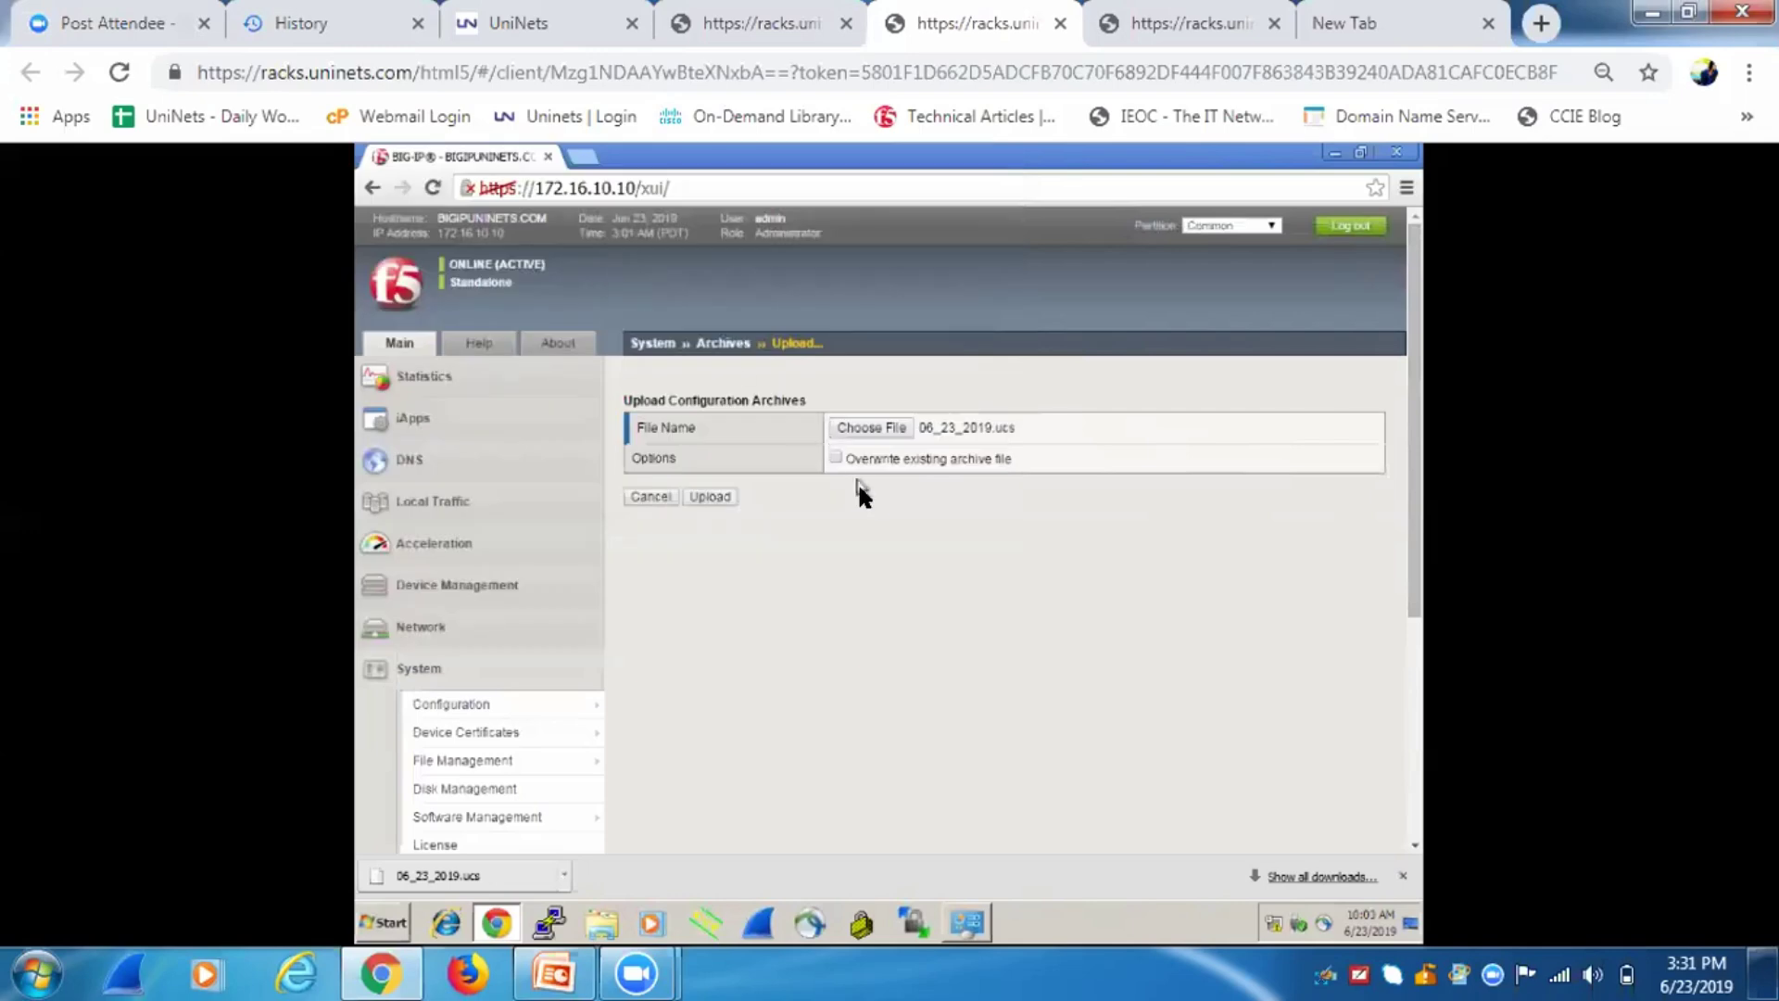
{"action": "left_click", "coordinate": [706, 496]}
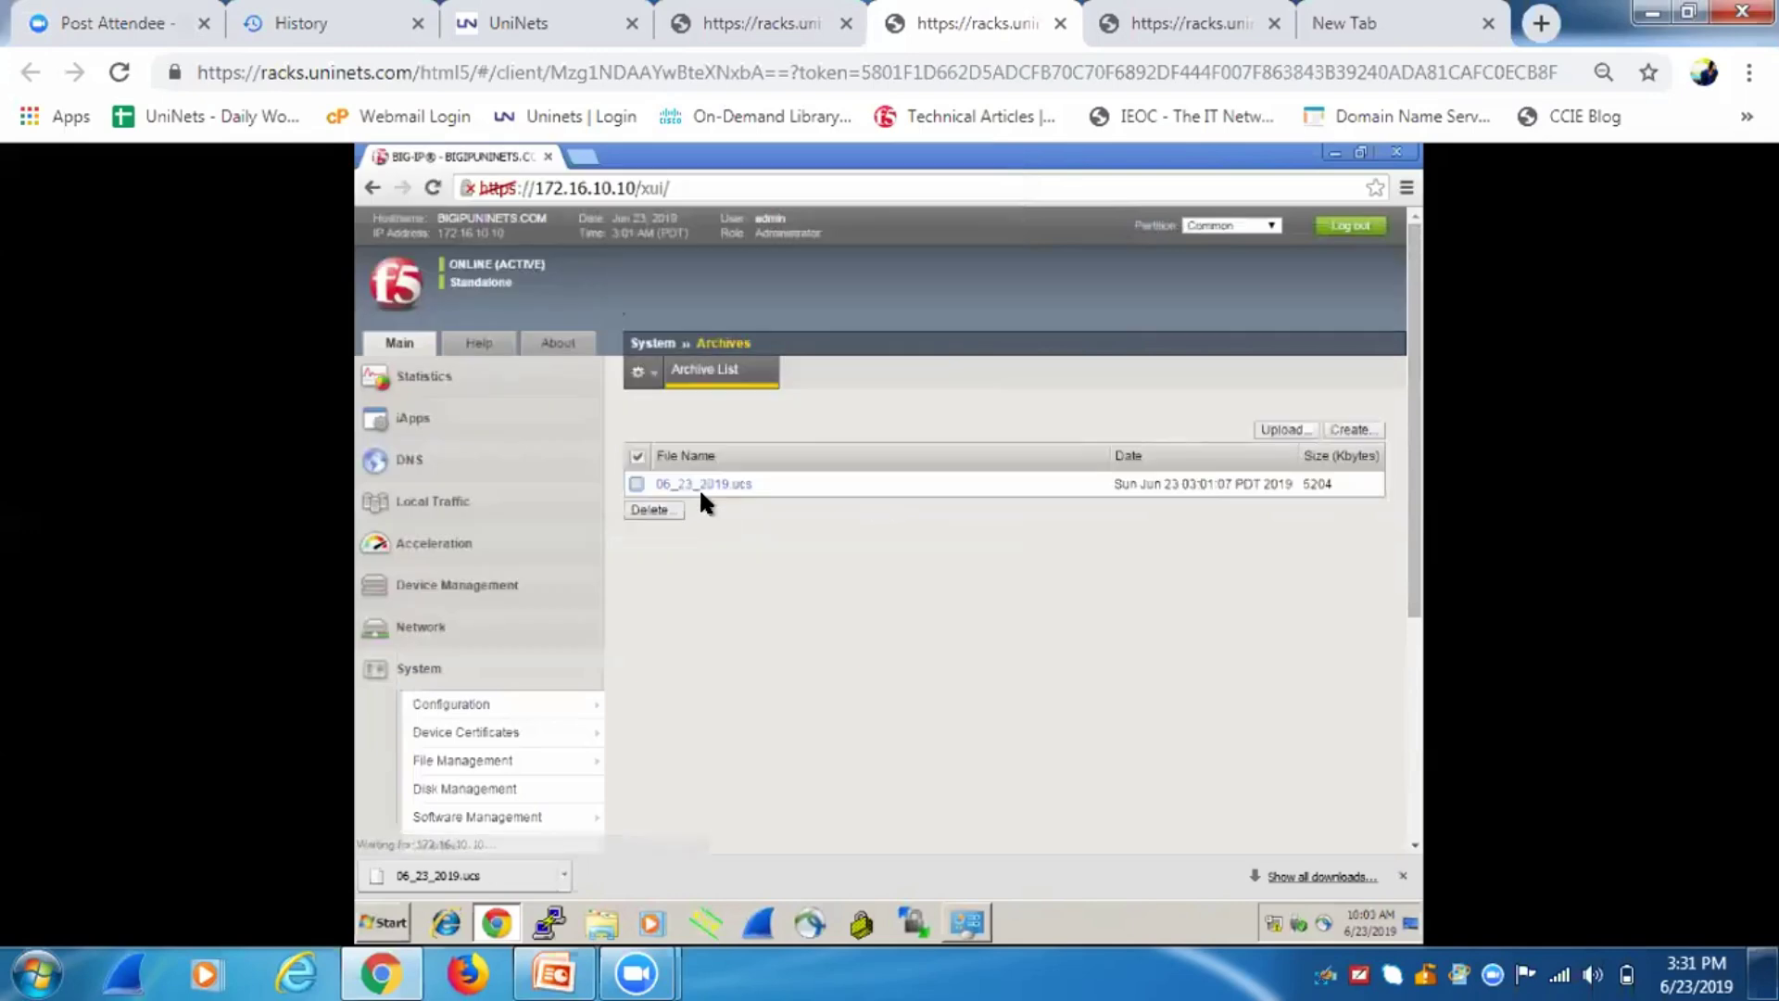
Restore the 06_23_2019.ucs archive using its passphrase and acknowledge the status message.
{"action": "left_click", "coordinate": [711, 483]}
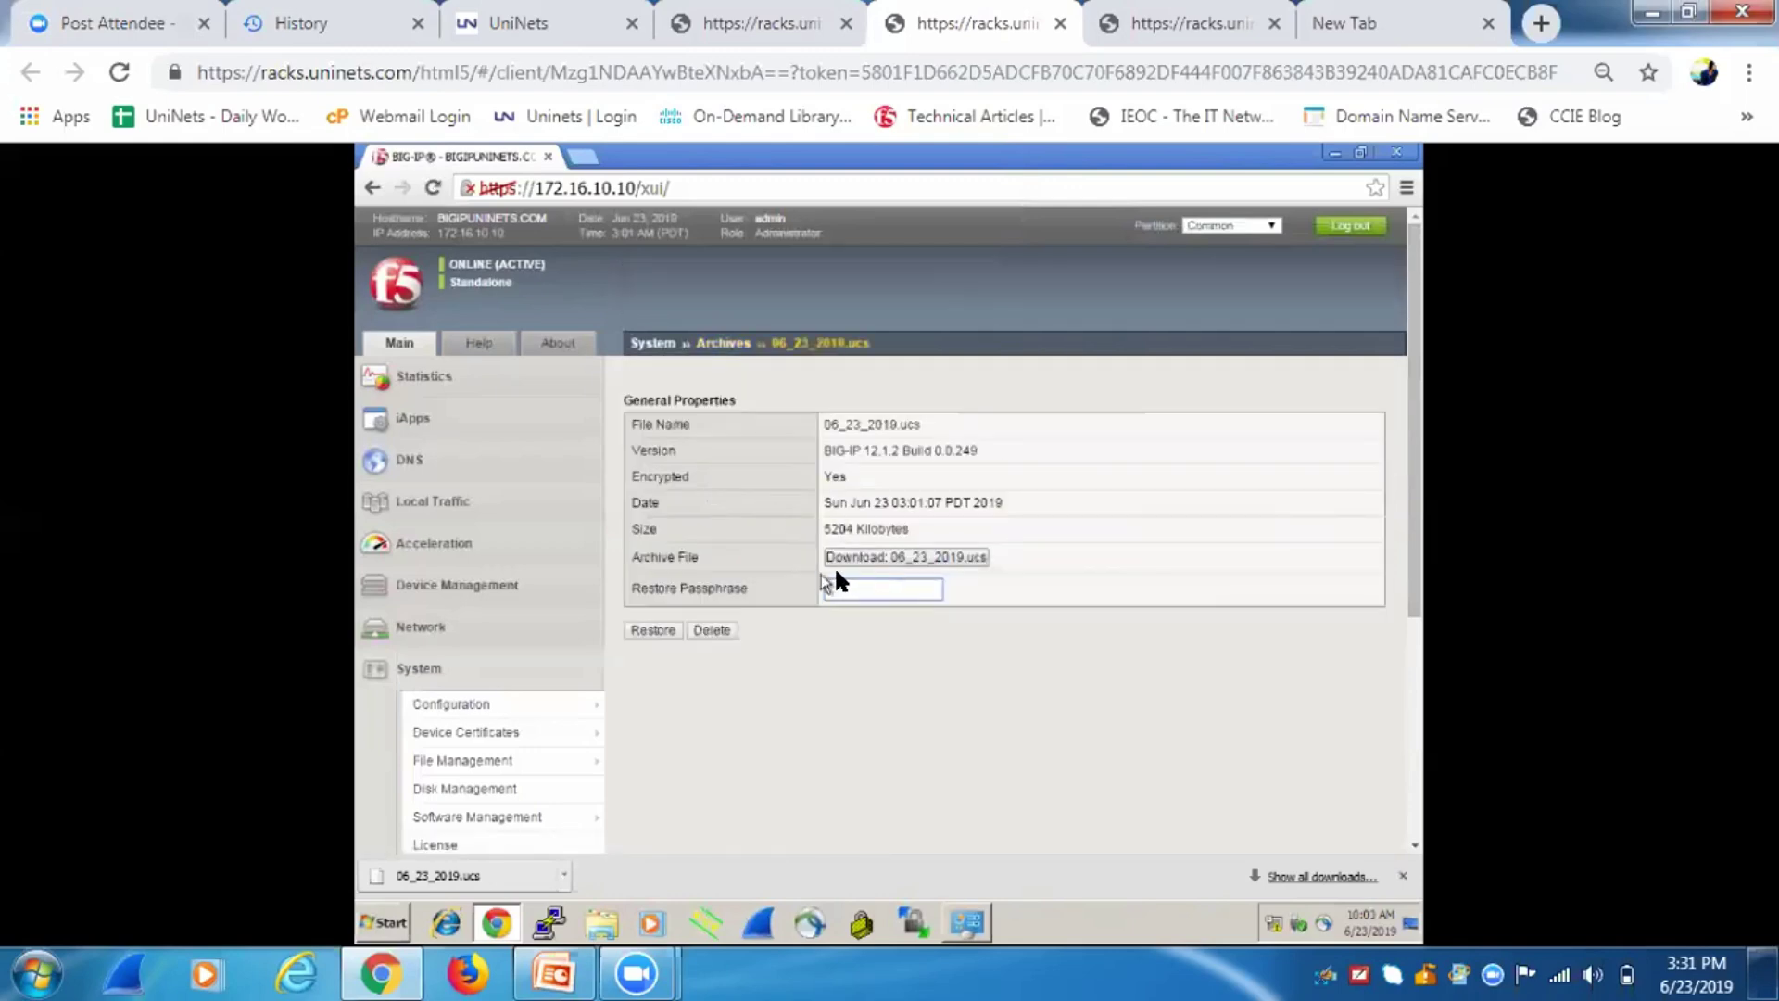
{"action": "left_click", "coordinate": [836, 576]}
{"action": "type", "text": "•••••"}
{"action": "left_click", "coordinate": [659, 626]}
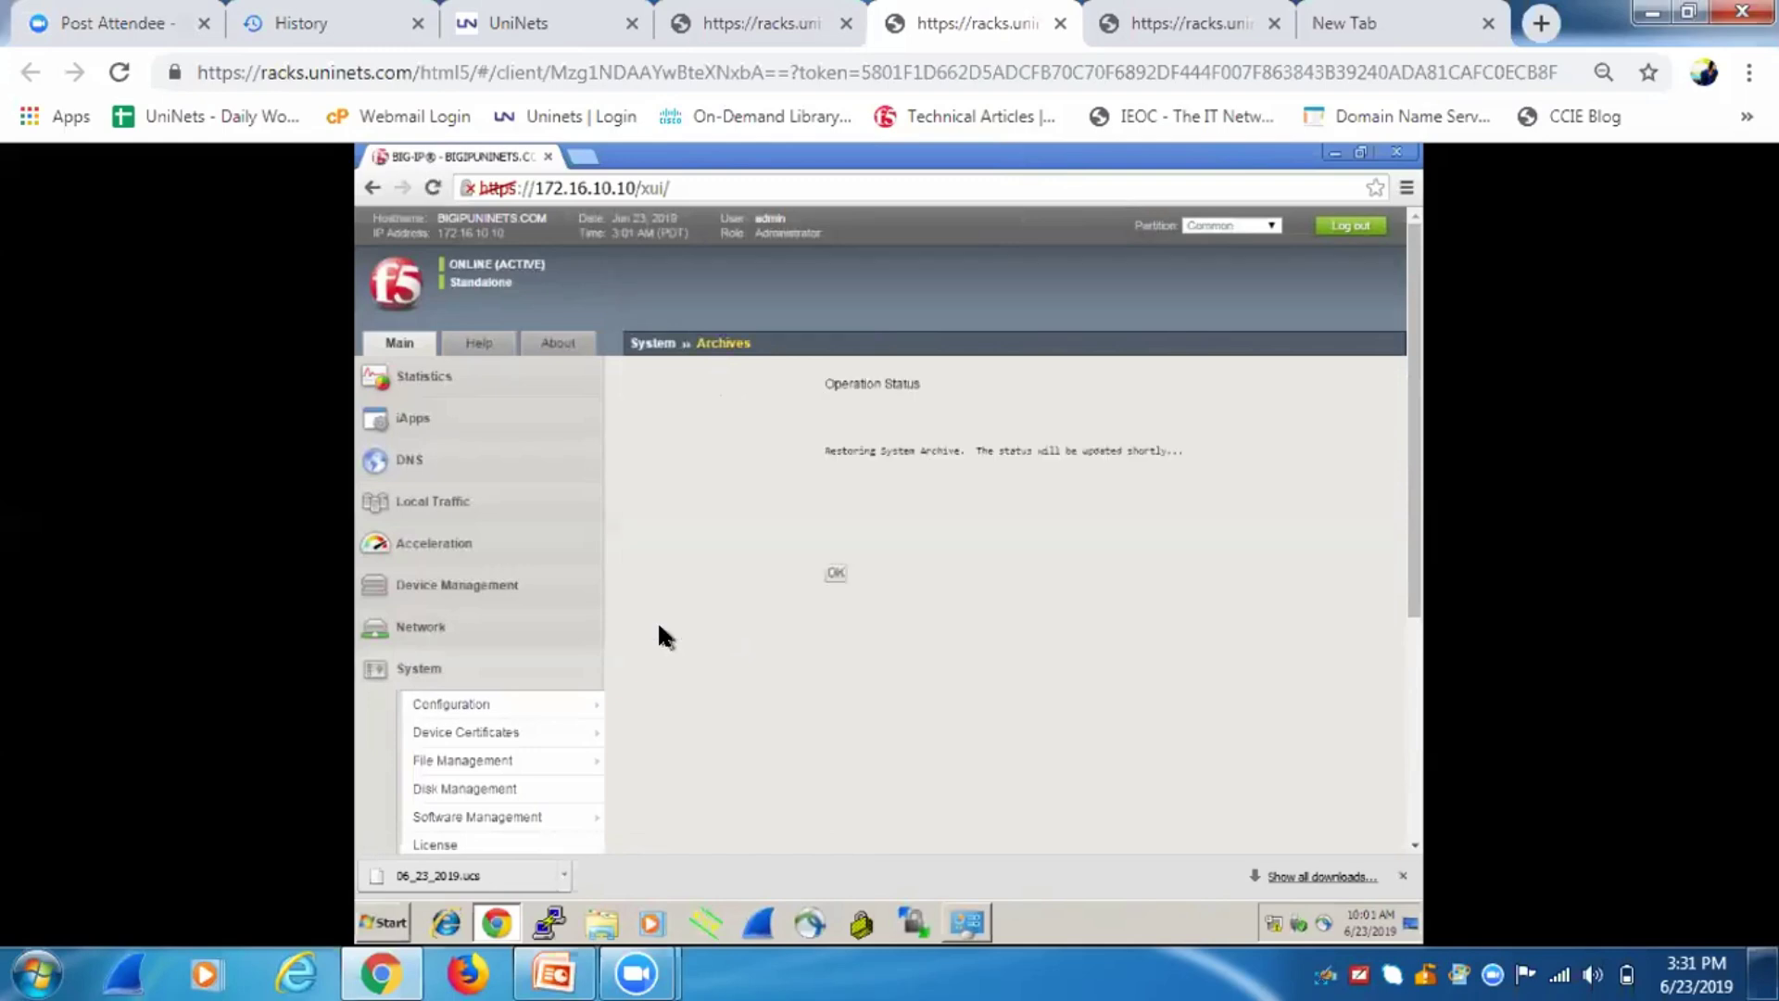
{"action": "left_click_drag", "start_coordinate": [818, 447], "coordinate": [914, 448]}
{"action": "left_click", "coordinate": [1009, 476]}
{"action": "left_click", "coordinate": [827, 573]}
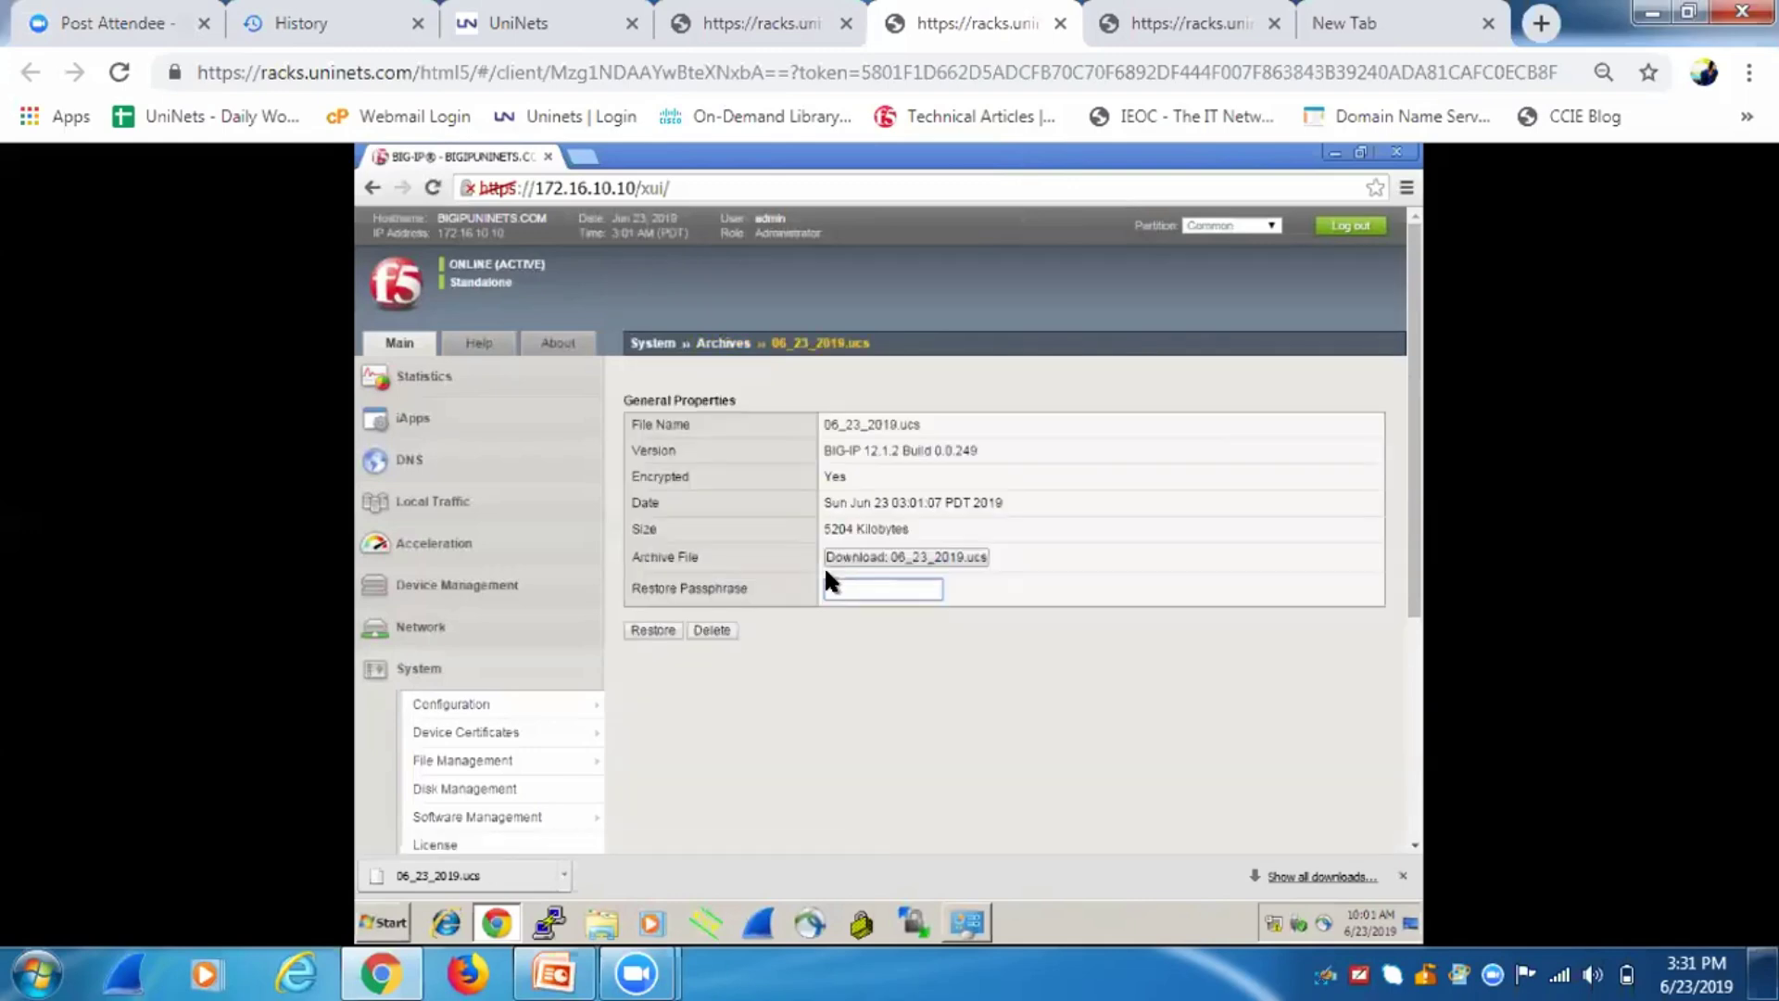
{"action": "left_click", "coordinate": [722, 21]}
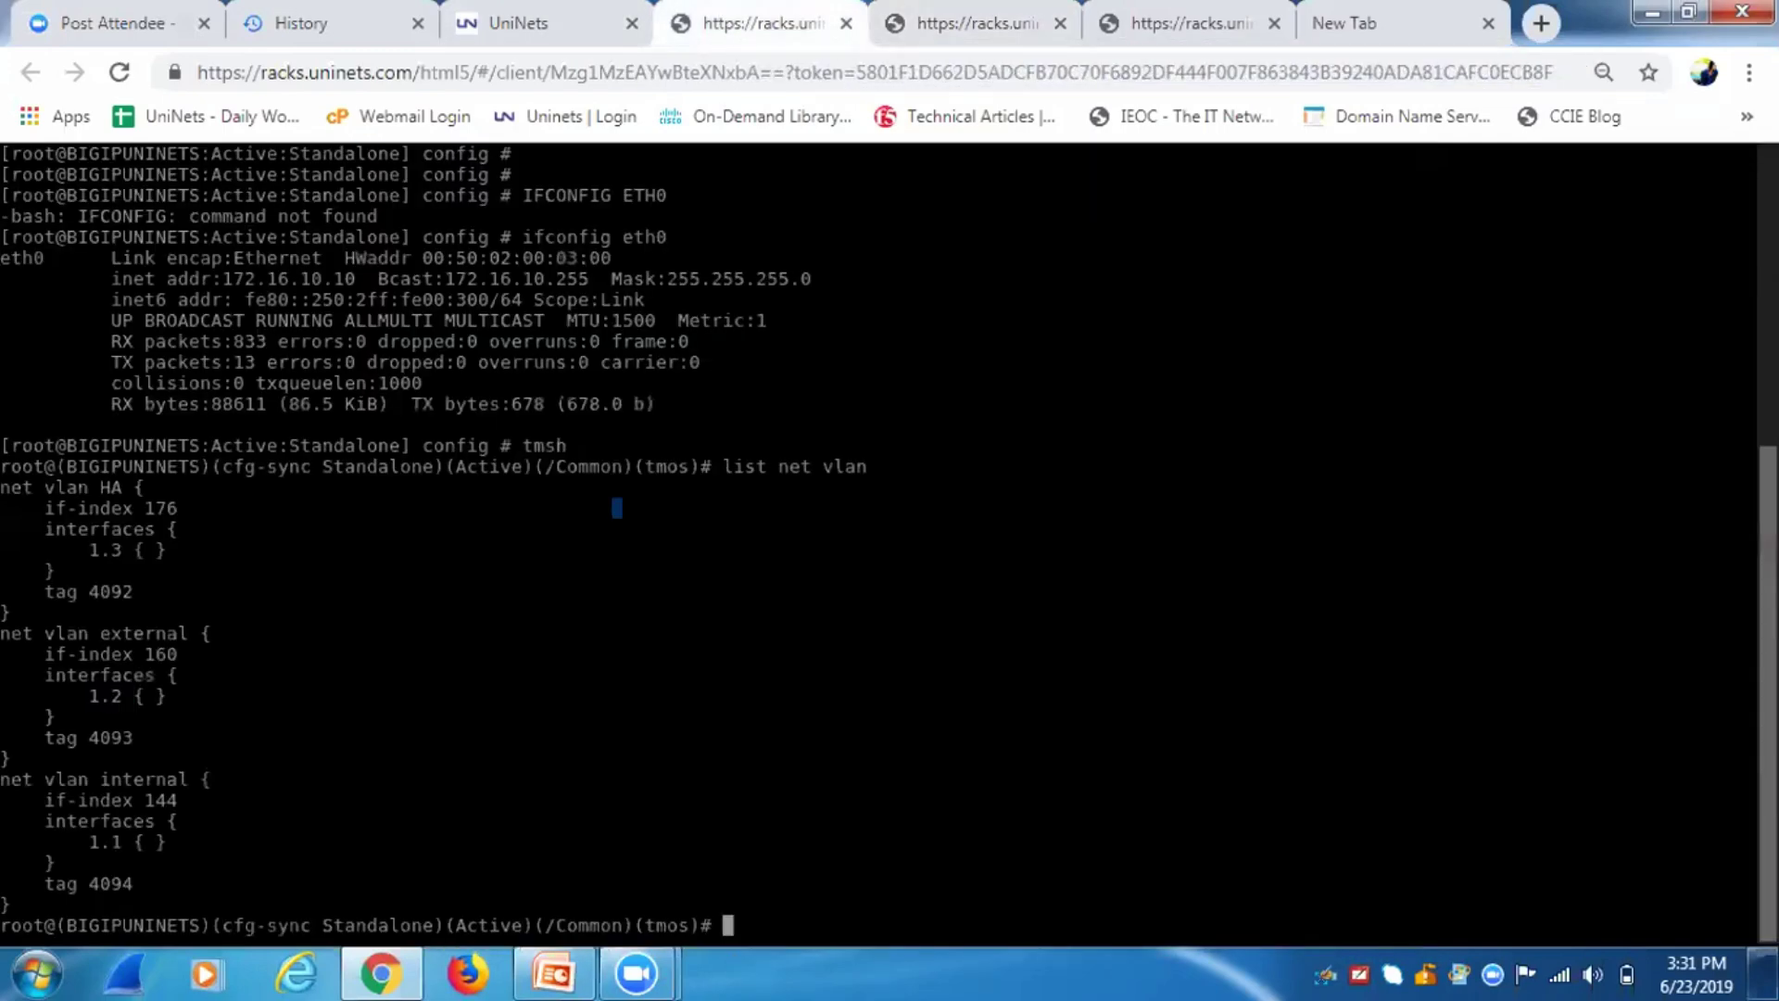
Drop into bash and try cd /local/ucs and cd /local, both reported nonexistent.
{"action": "type", "text": "BASH"}
{"action": "key", "text": "Return"}
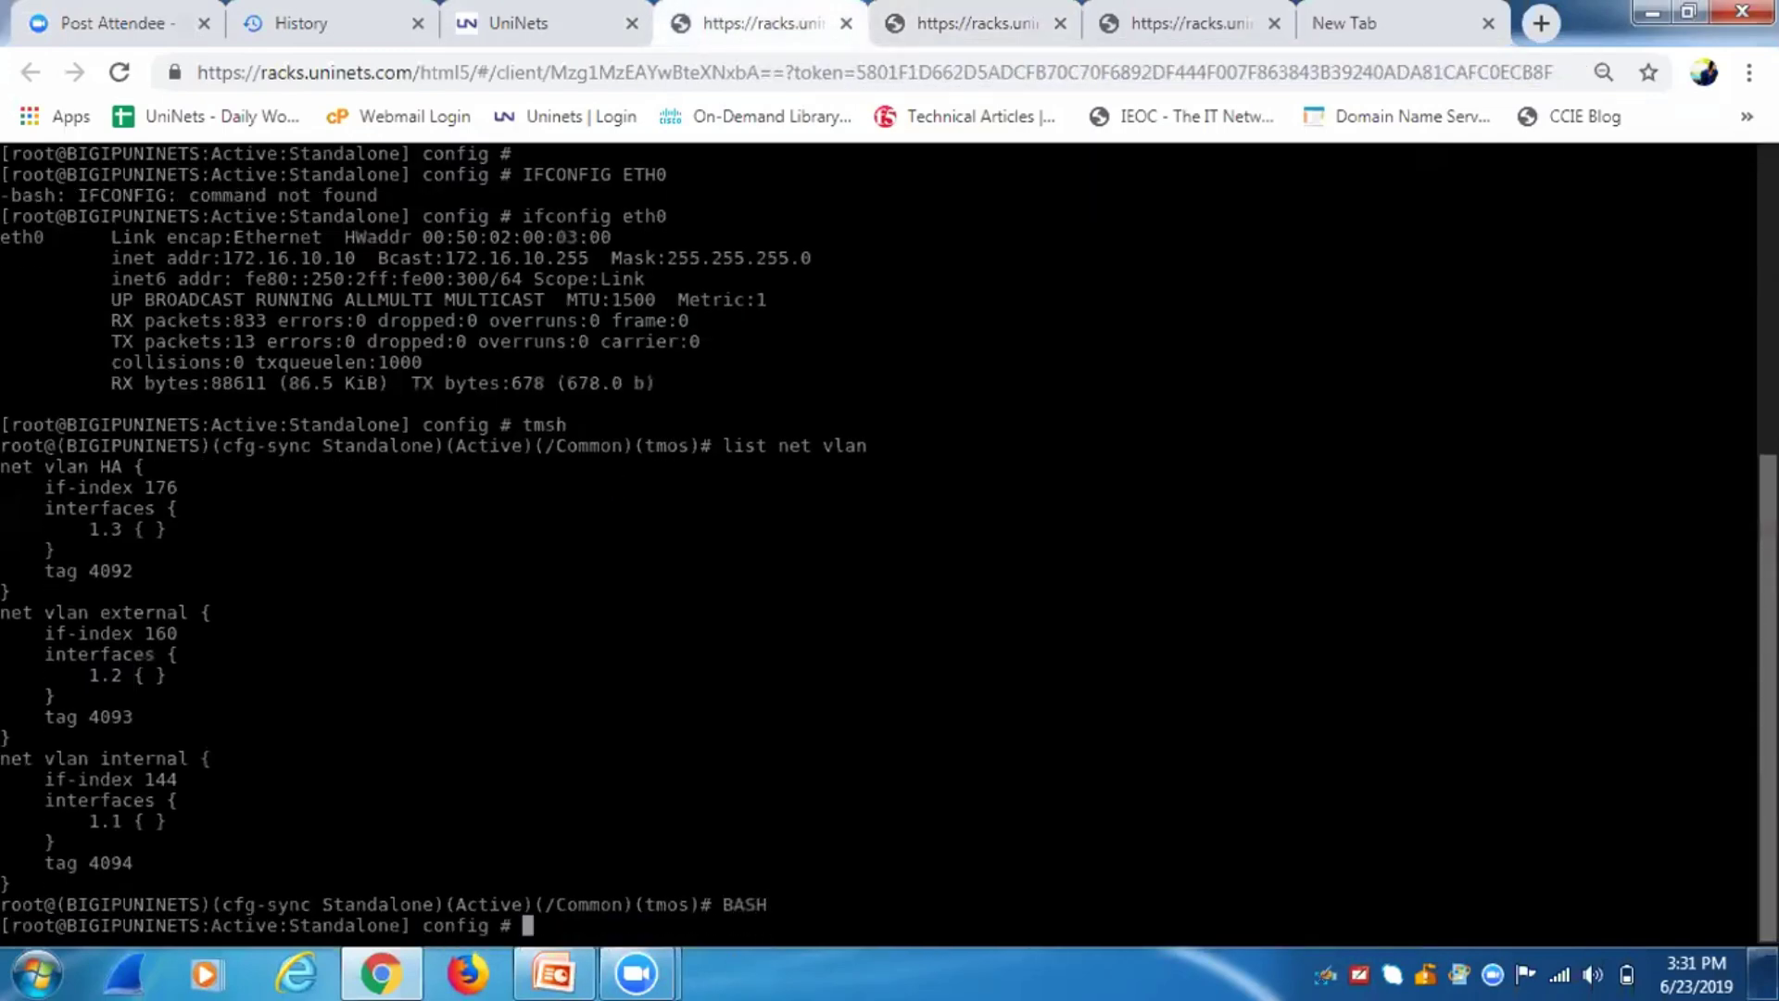
{"action": "type", "text": "cd /local/ucs"}
{"action": "key", "text": "Return"}
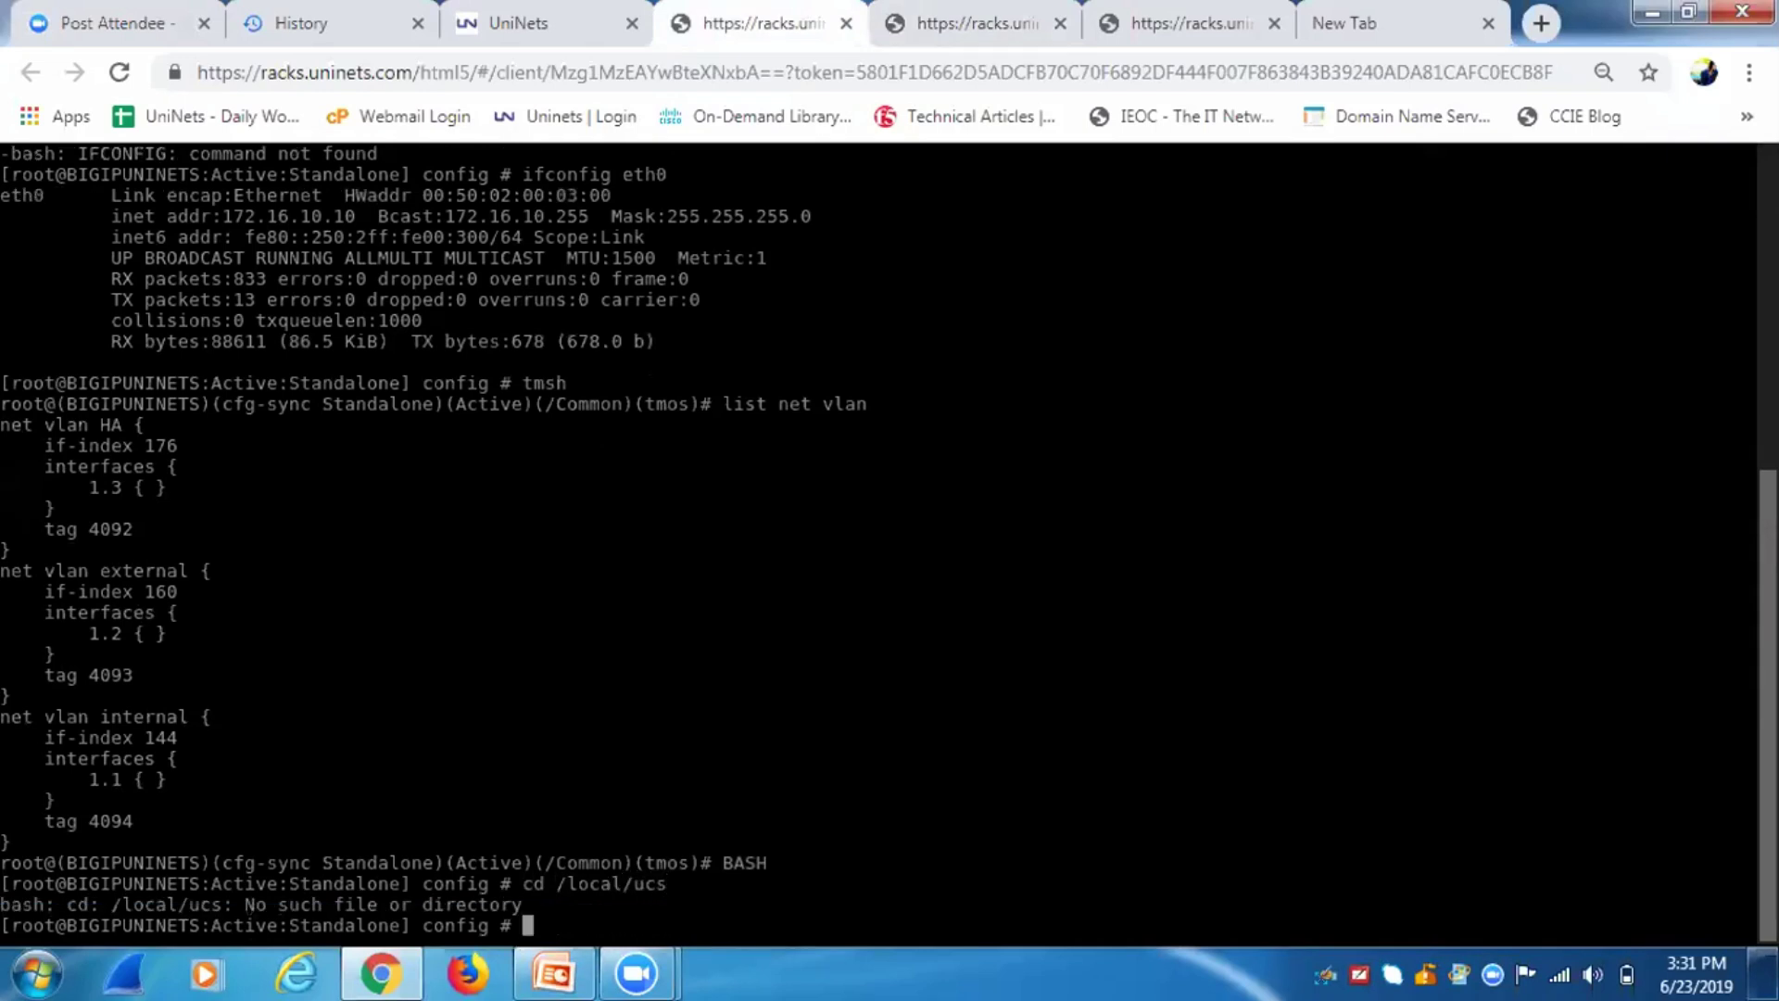
{"action": "key", "text": "Up"}
{"action": "key", "text": "BackSpace"}
{"action": "key", "text": "BackSpace"}
{"action": "key", "text": "BackSpace"}
{"action": "key", "text": "BackSpace"}
{"action": "key", "text": "BackSpace"}
{"action": "key", "text": "BackSpace"}
{"action": "type", "text": "al"}
{"action": "key", "text": "Return"}
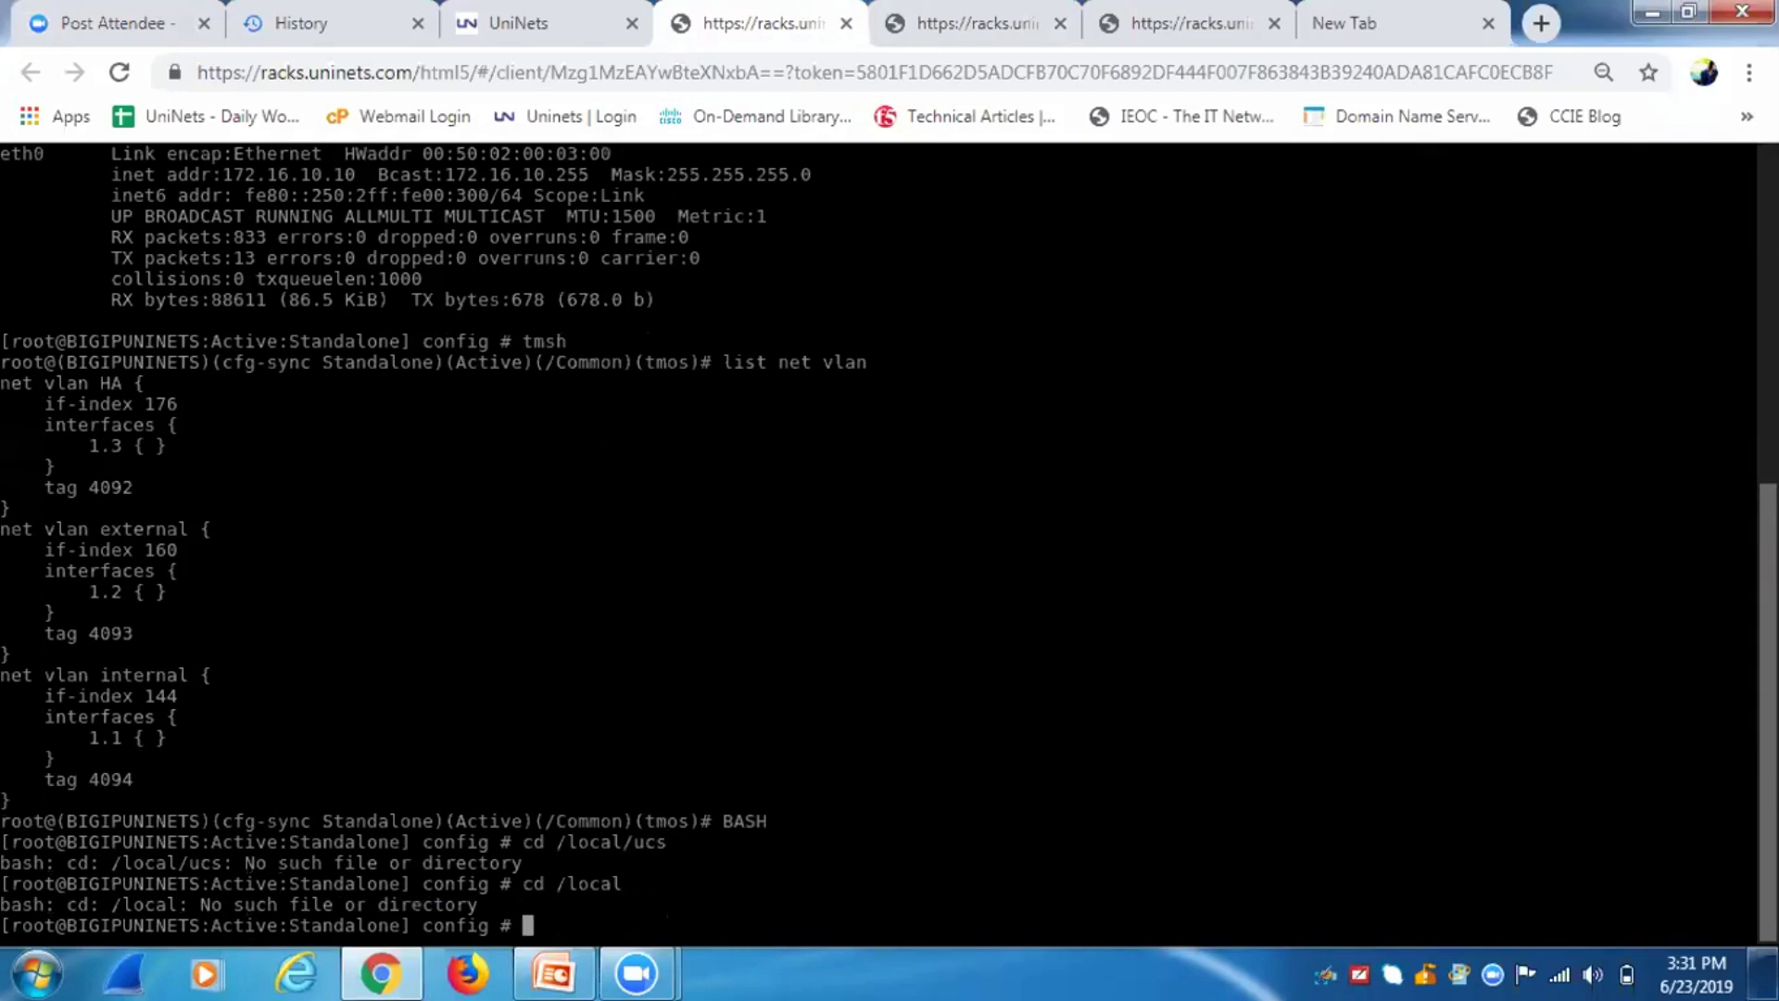
{"action": "type", "text": "cd"}
{"action": "key", "text": "alt+space"}
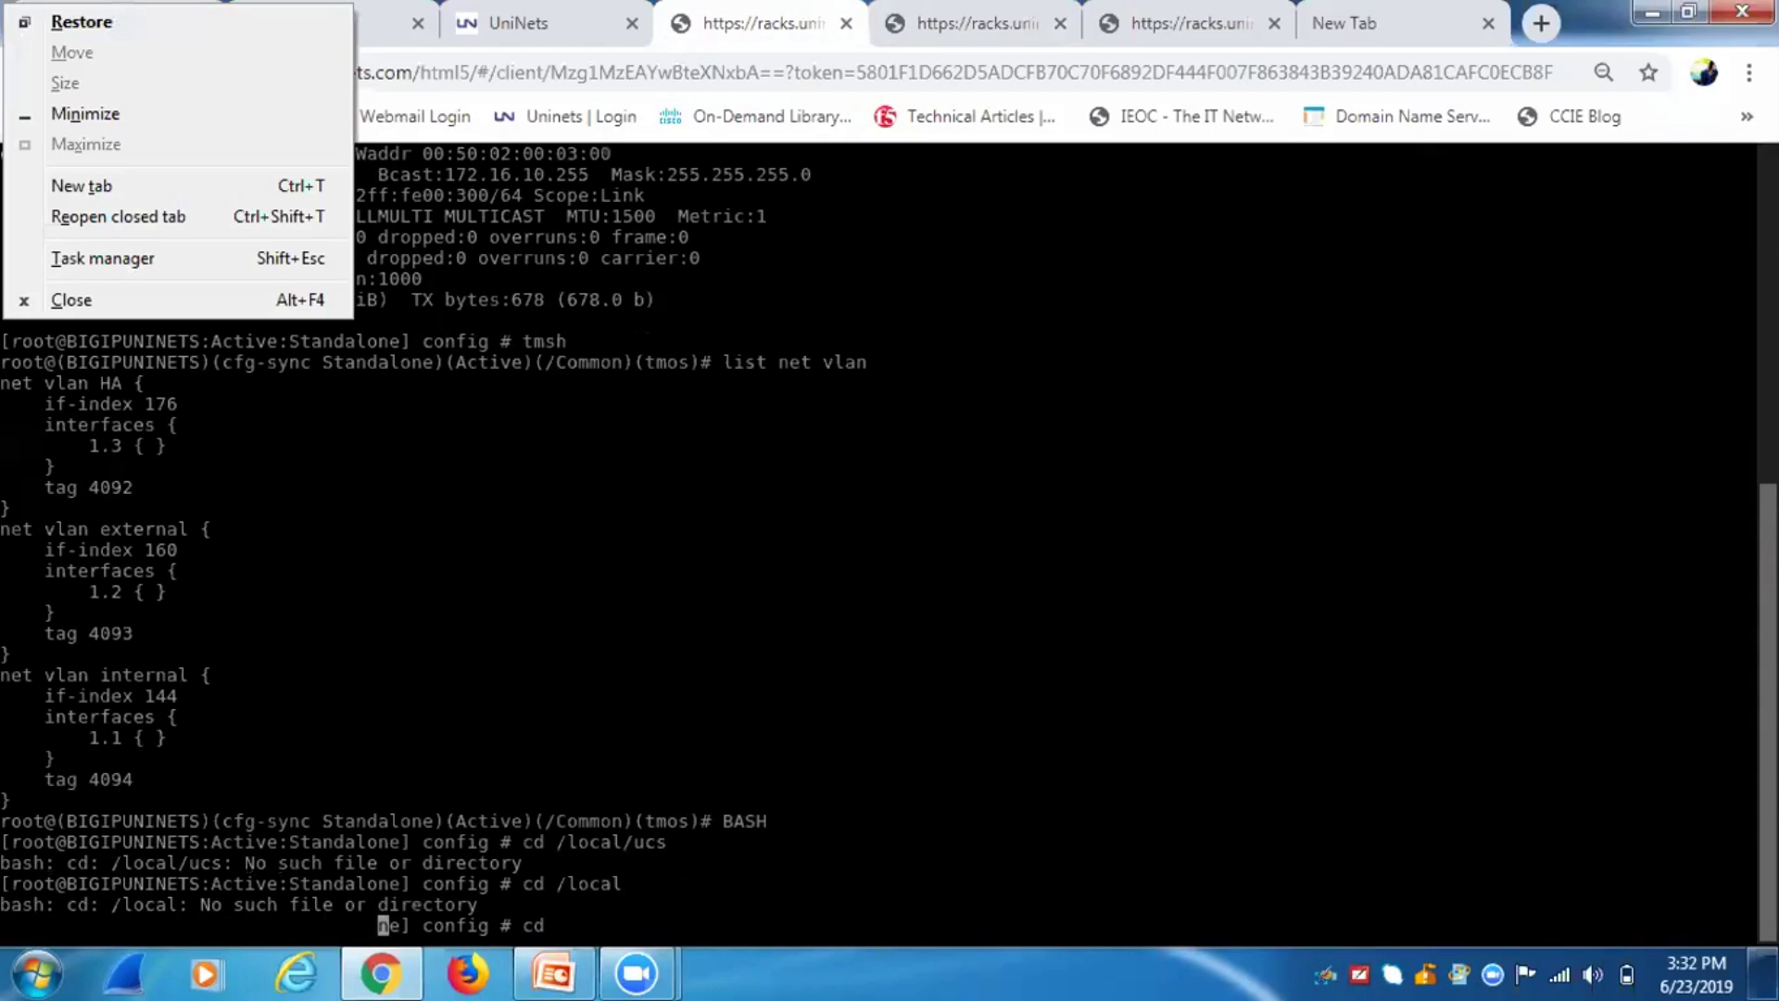
Back at the BIG-IP console, change to /config, then /var, and list /var's contents.
{"action": "left_click", "coordinate": [1388, 103]}
{"action": "left_click", "coordinate": [1388, 104]}
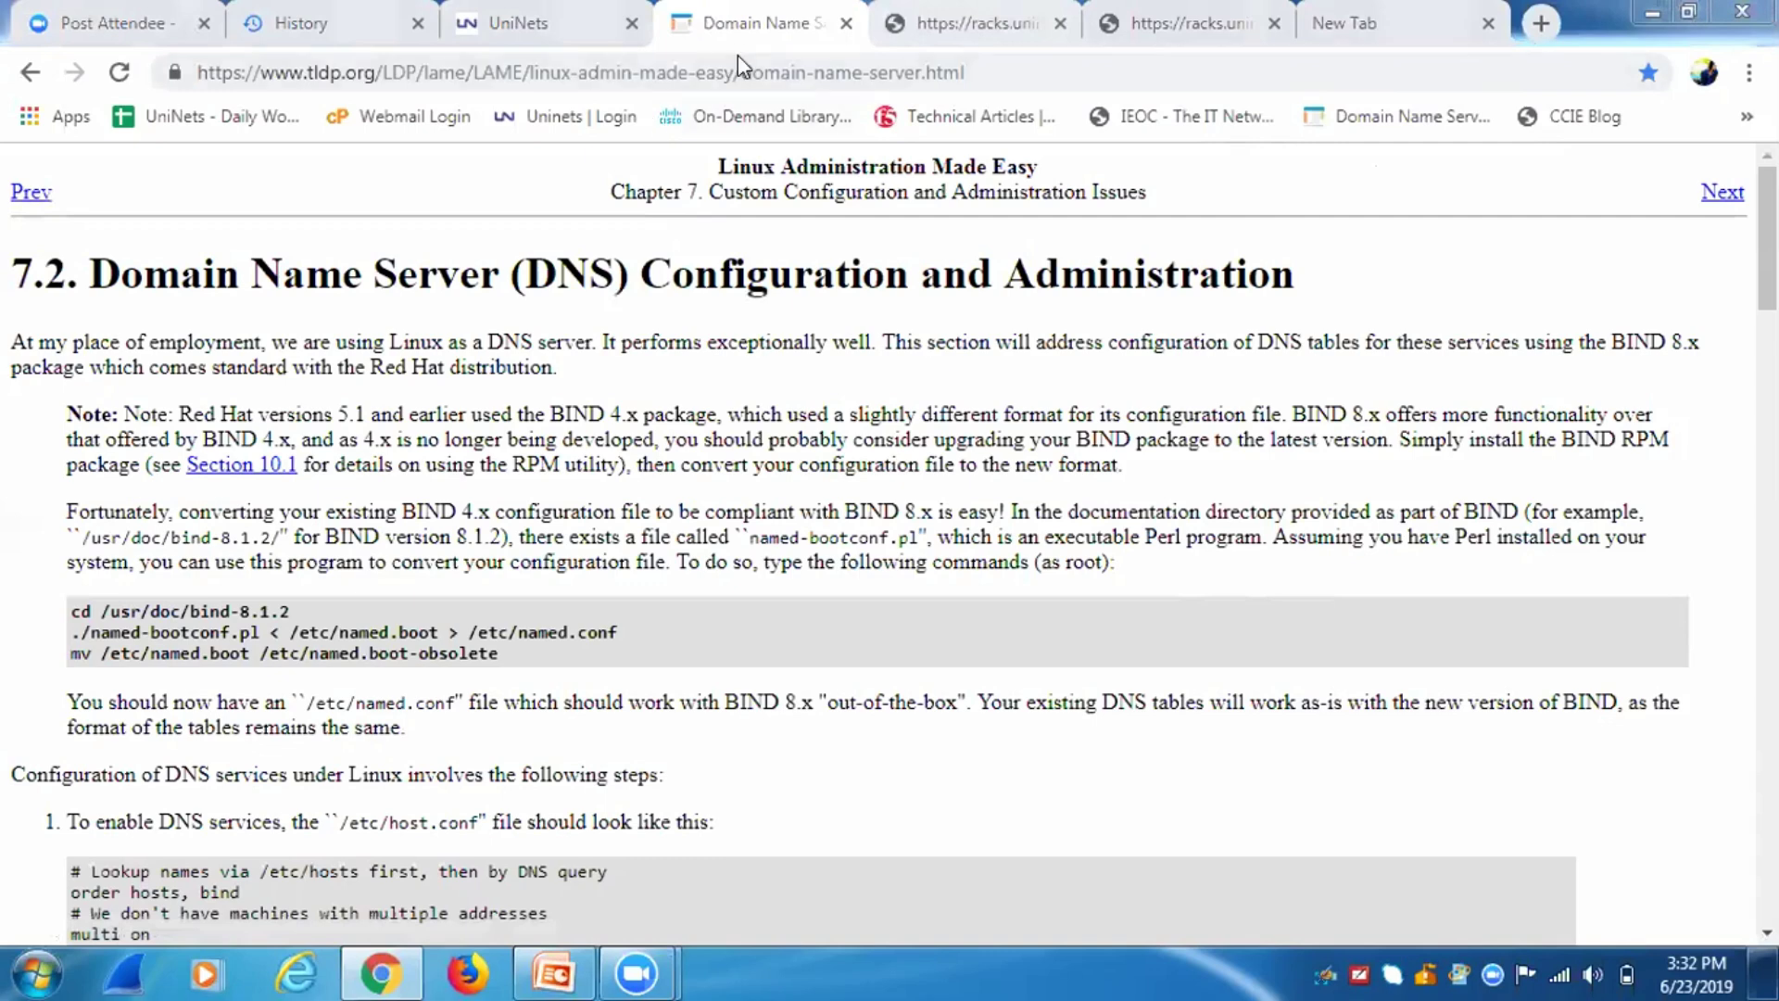
{"action": "left_click", "coordinate": [34, 78]}
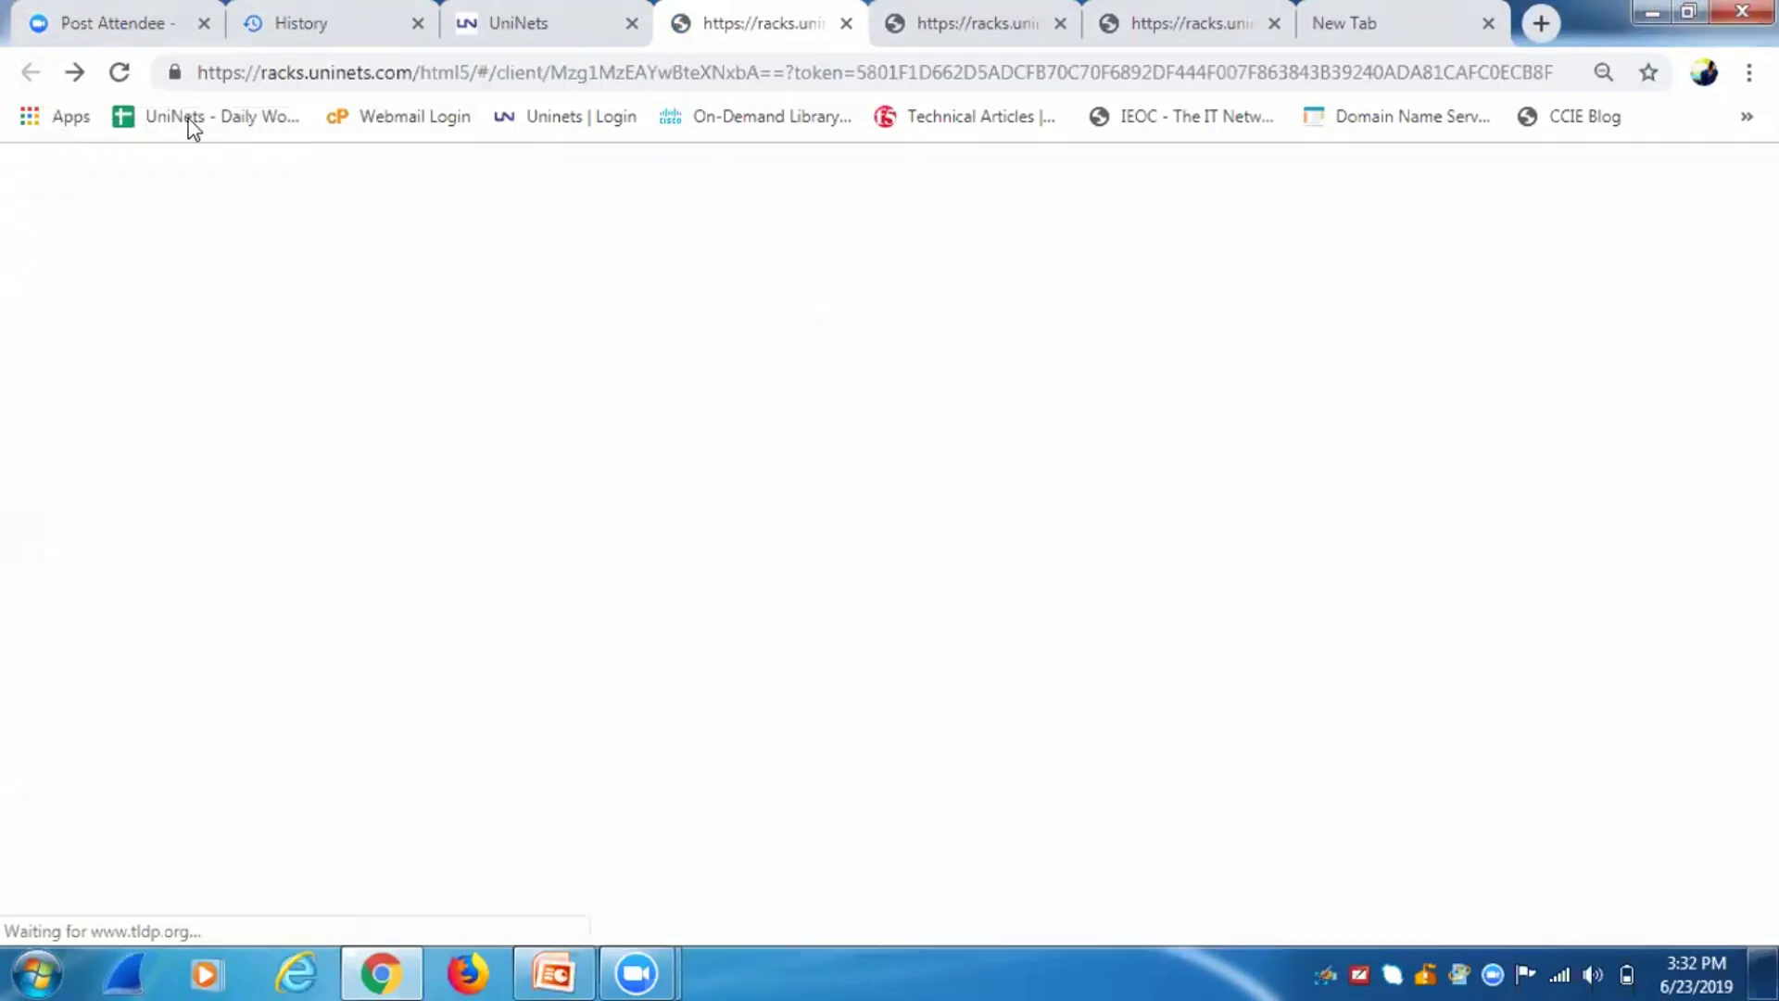
{"action": "key", "text": "Return"}
{"action": "key", "text": "Return"}
{"action": "key", "text": "Return"}
{"action": "key", "text": "Return"}
{"action": "key", "text": "Return"}
{"action": "key", "text": "Return"}
{"action": "key", "text": "Return"}
{"action": "key", "text": "Return"}
{"action": "key", "text": "Return"}
{"action": "key", "text": "Return"}
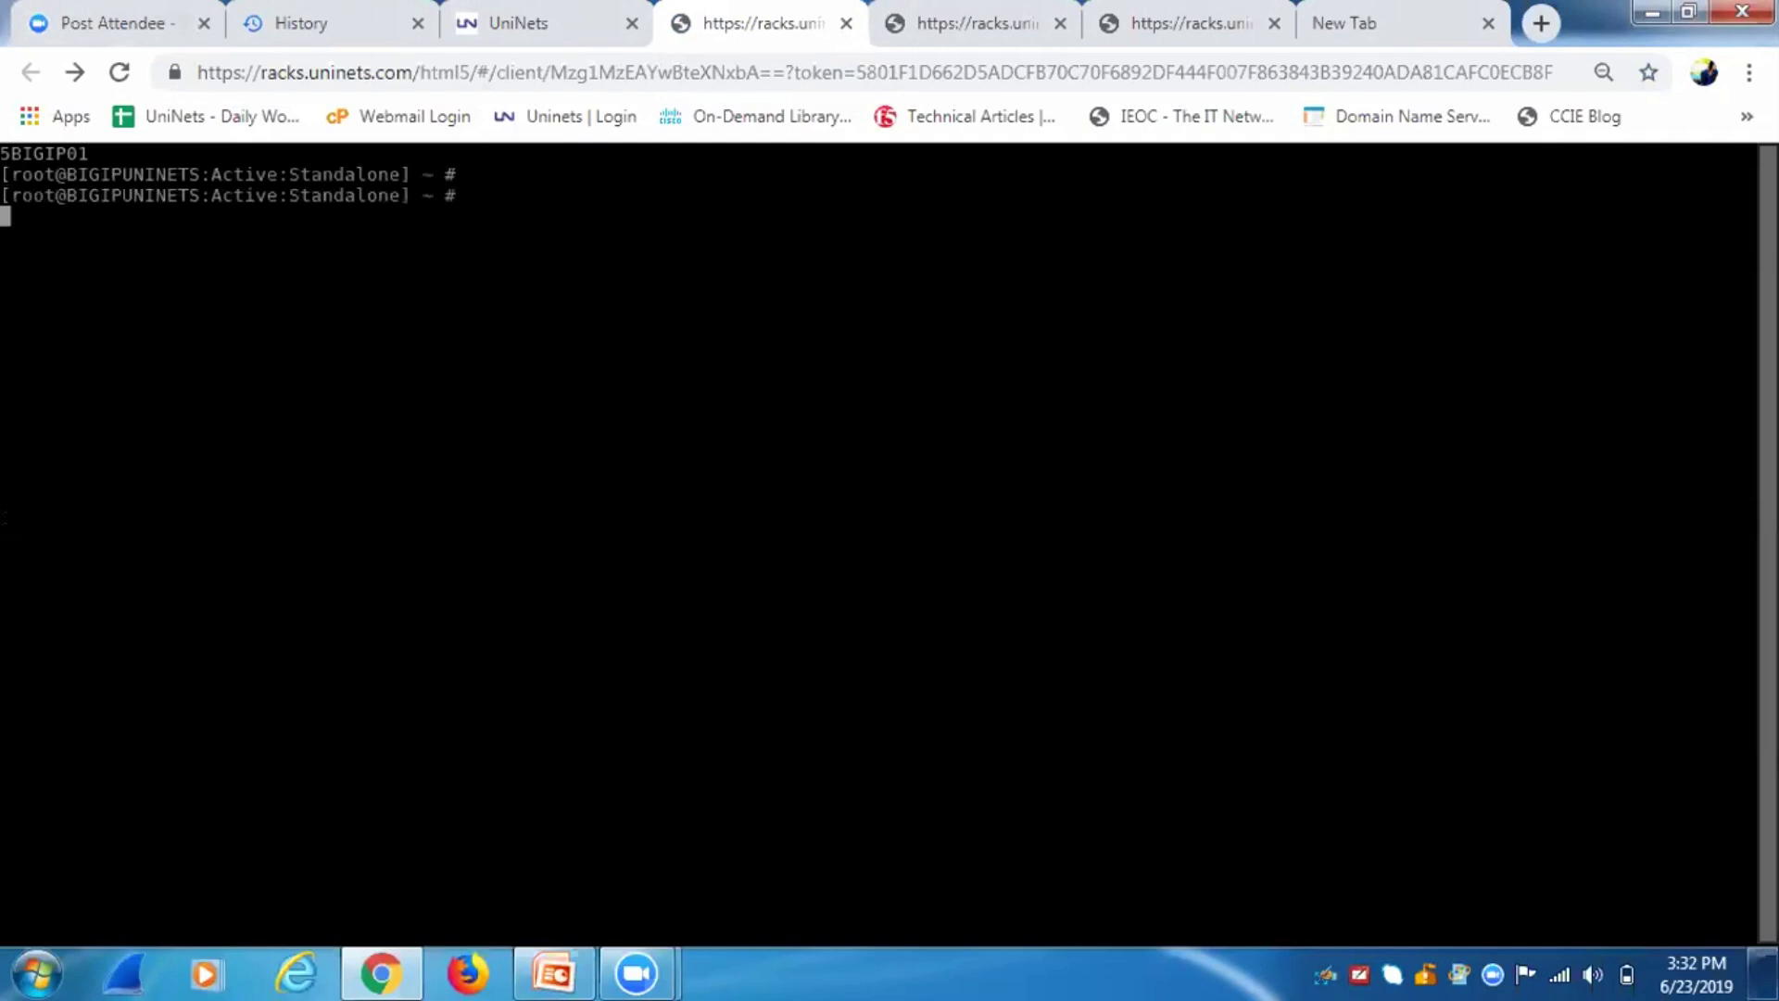
{"action": "type", "text": "c"}
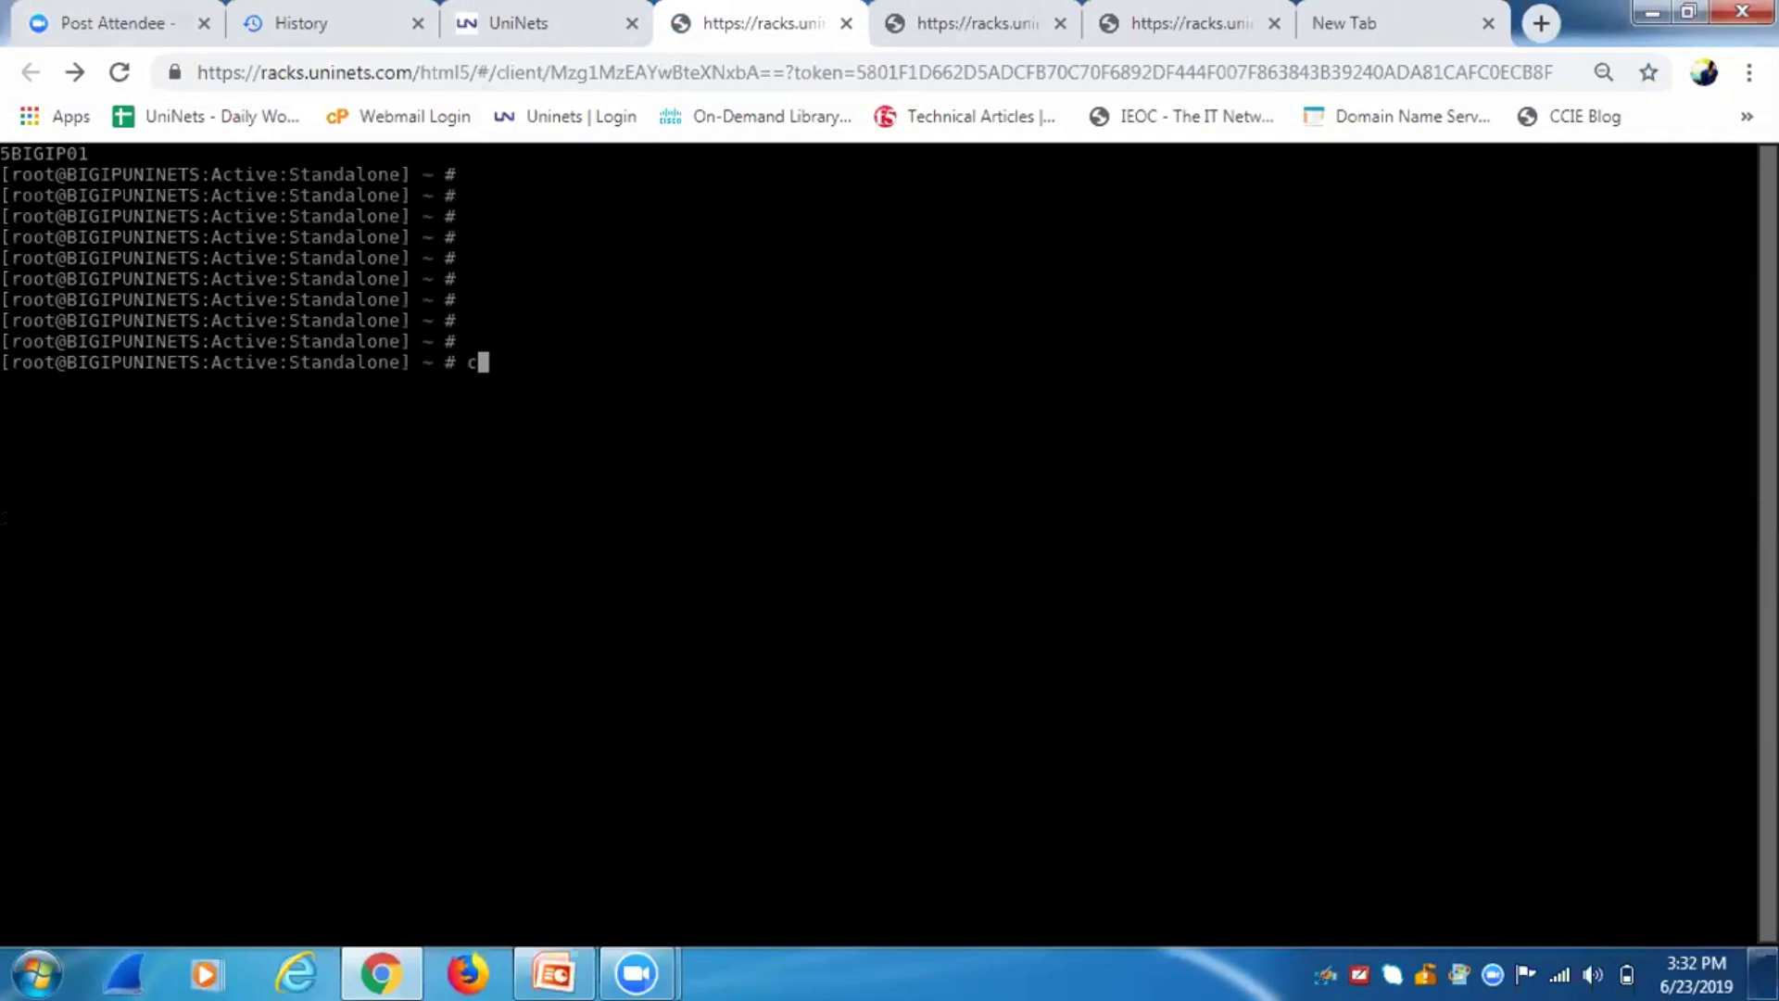
{"action": "type", "text": "d /config"}
{"action": "key", "text": "Return"}
{"action": "type", "text": "/"}
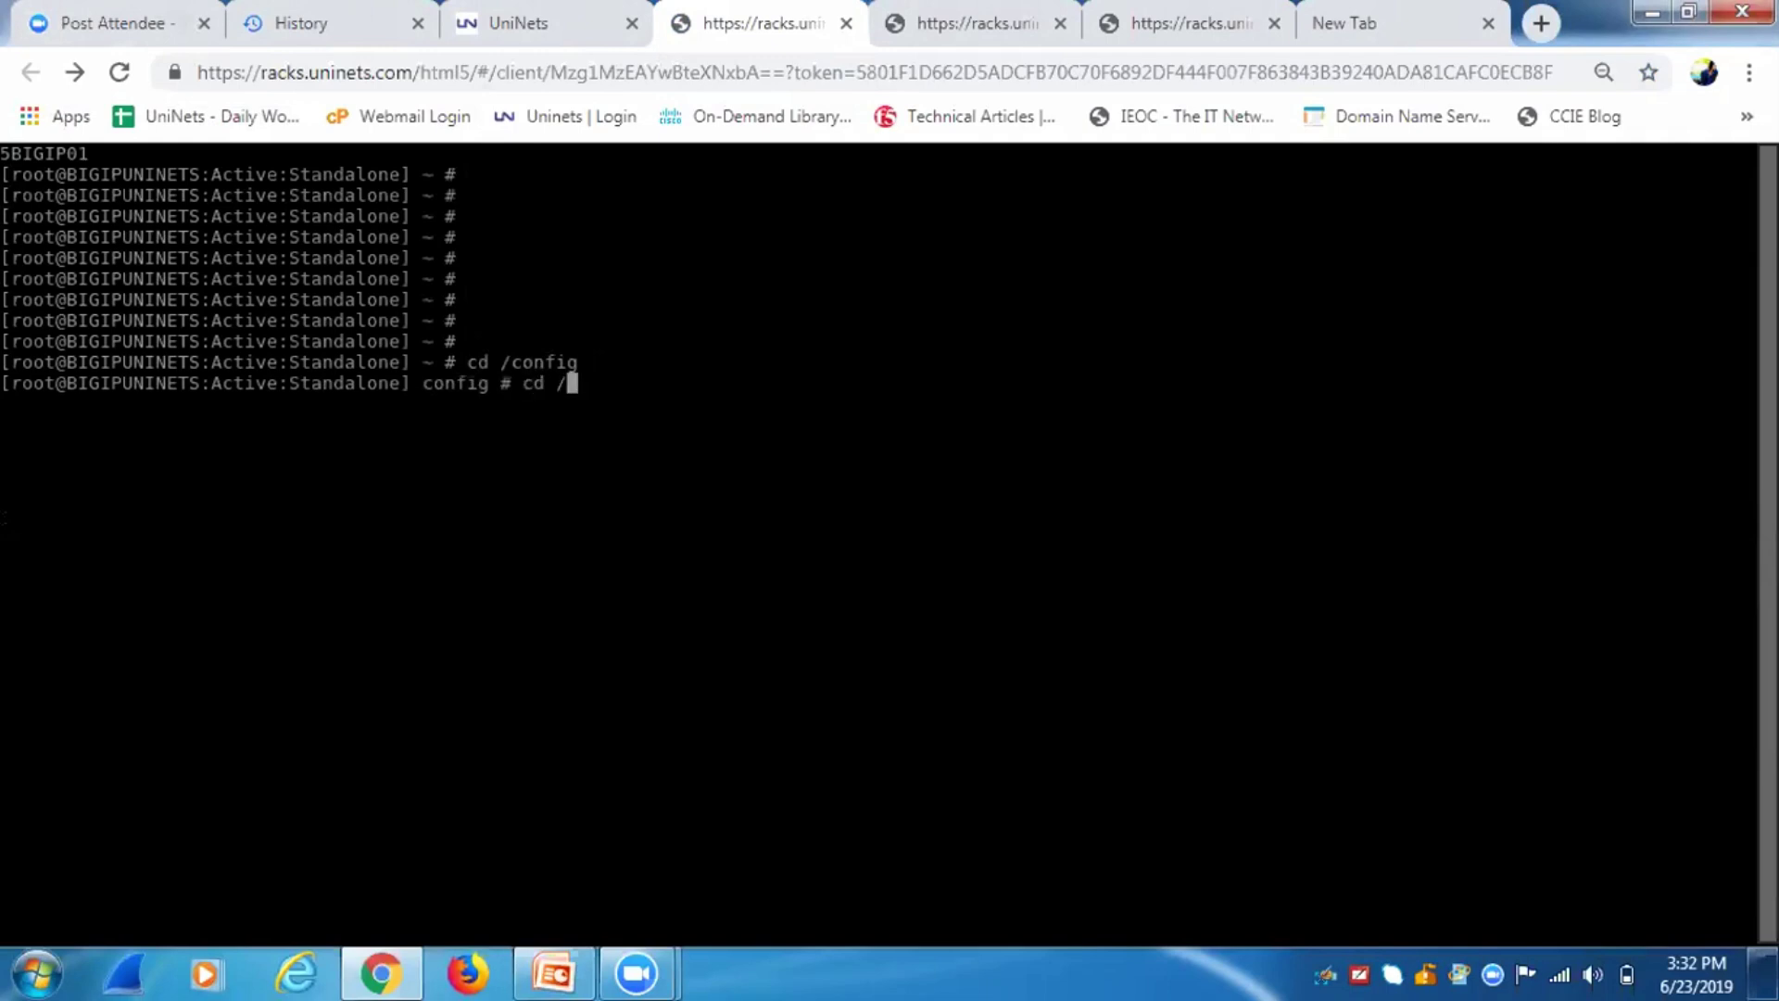
{"action": "type", "text": "local"}
{"action": "key", "text": "BackSpace"}
{"action": "key", "text": "BackSpace"}
{"action": "key", "text": "BackSpace"}
{"action": "key", "text": "BackSpace"}
{"action": "key", "text": "BackSpace"}
{"action": "type", "text": "vare"}
{"action": "key", "text": "BackSpace"}
{"action": "key", "text": "Return"}
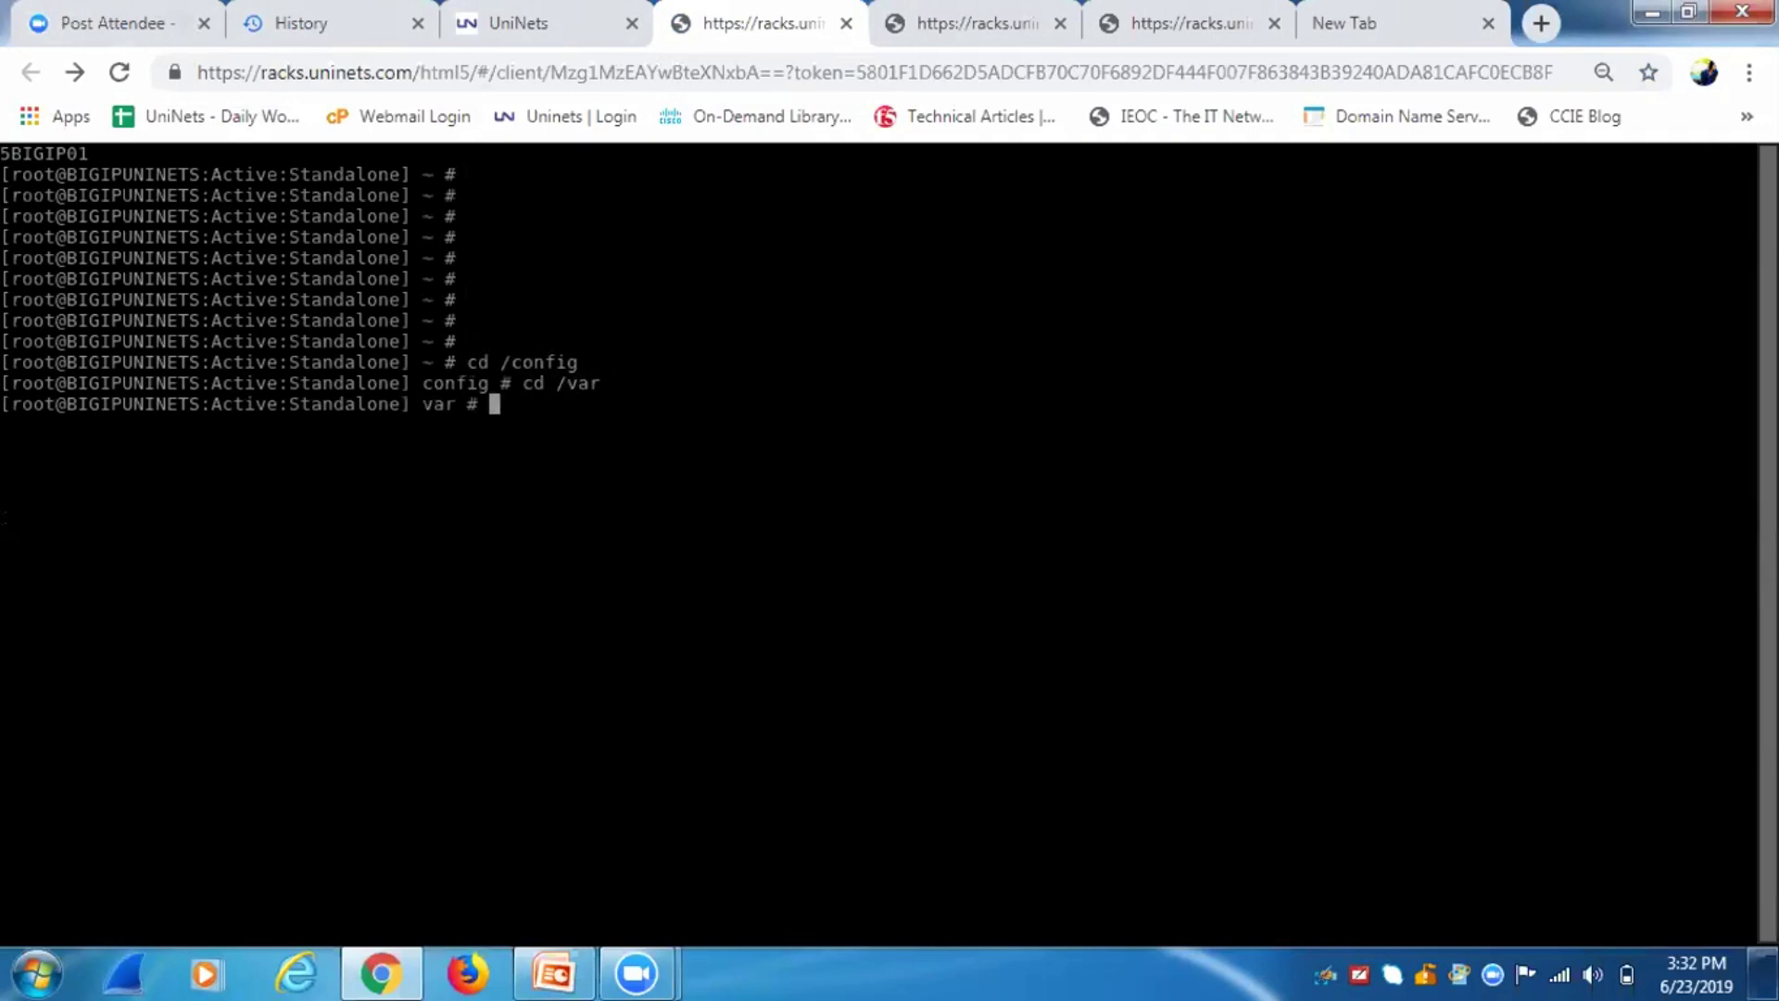
{"action": "type", "text": "ls"}
{"action": "key", "text": "Return"}
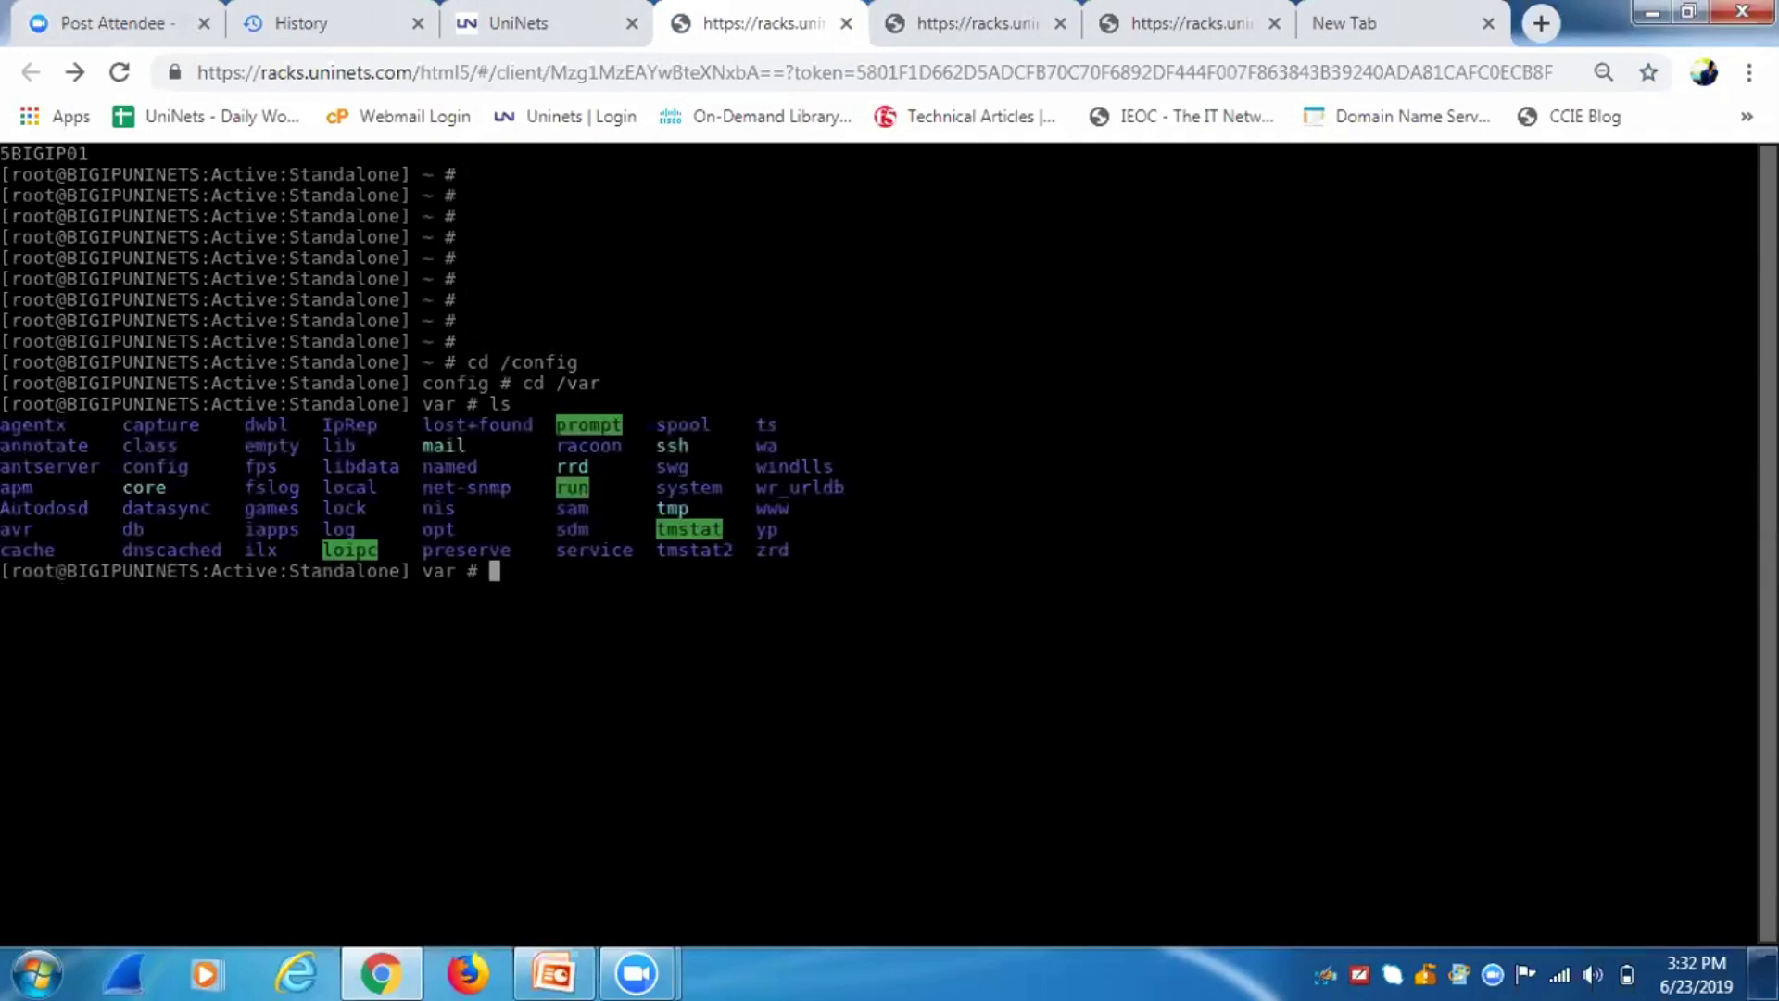
Try cd /local/var and cd /local/ucs, both missing, then bring up the PowerPoint slides.
{"action": "type", "text": "cd /local/var"}
{"action": "key", "text": "Return"}
{"action": "key", "text": "Up"}
{"action": "key", "text": "BackSpace"}
{"action": "key", "text": "BackSpace"}
{"action": "key", "text": "BackSpace"}
{"action": "type", "text": "ucs"}
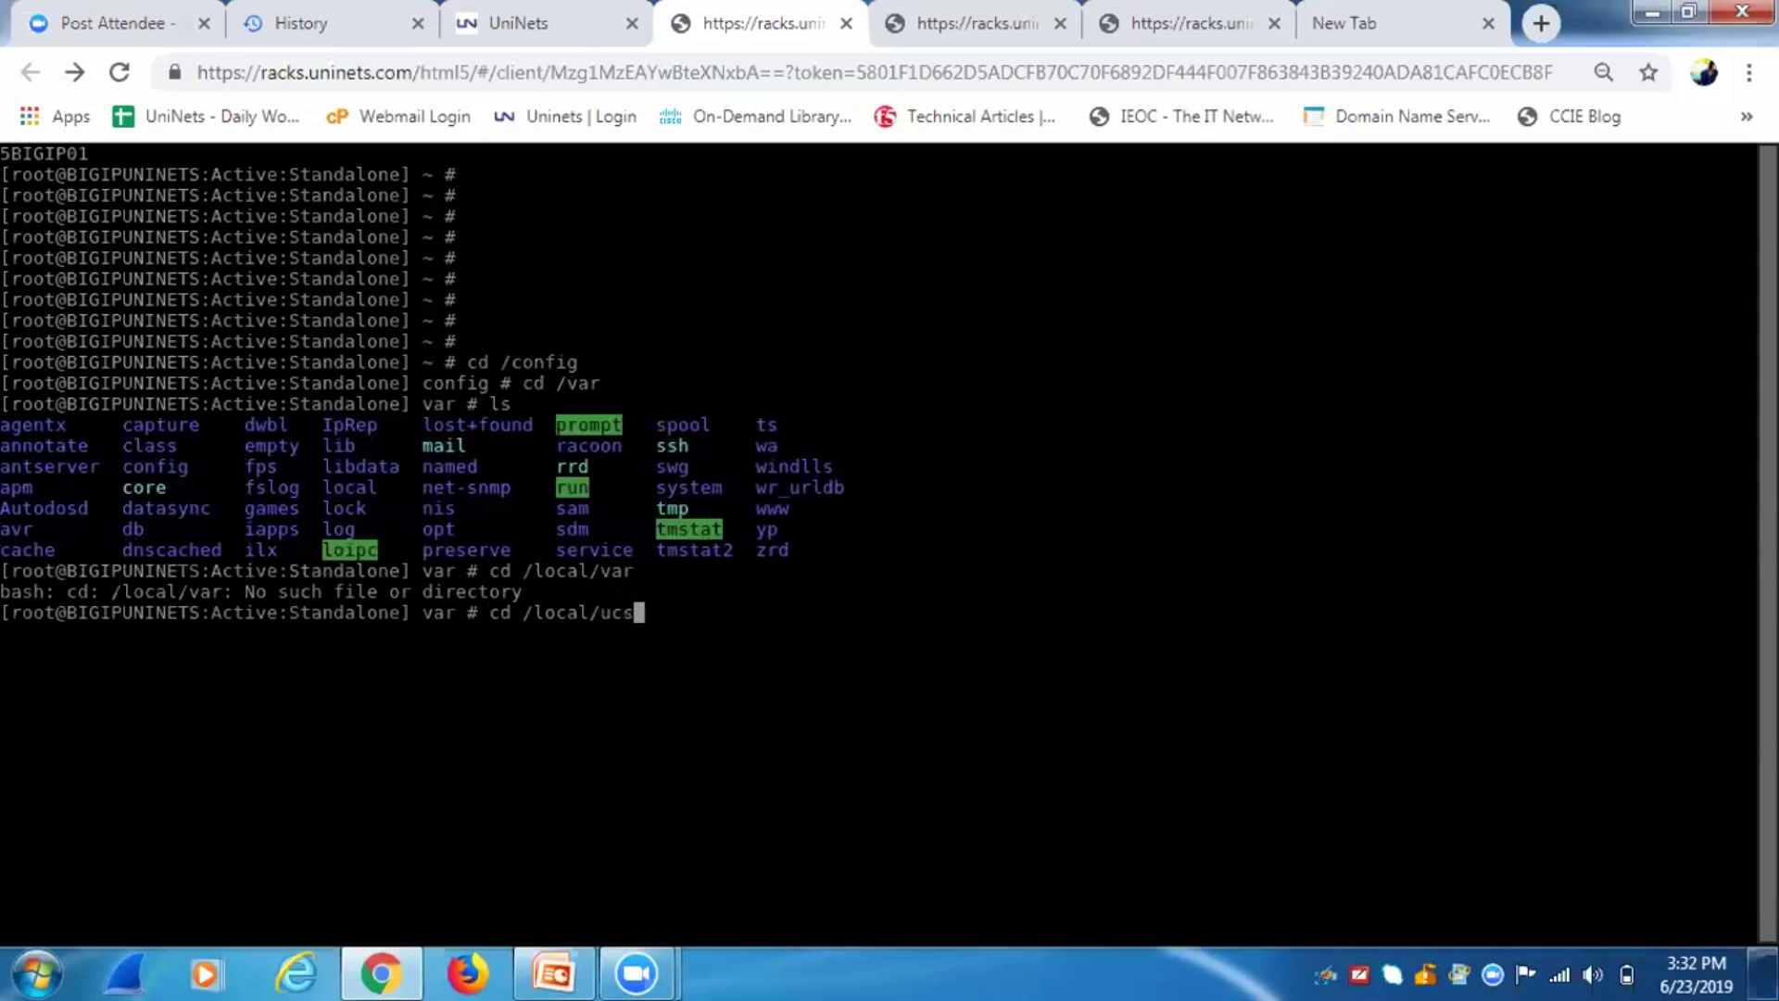
{"action": "key", "text": "Return"}
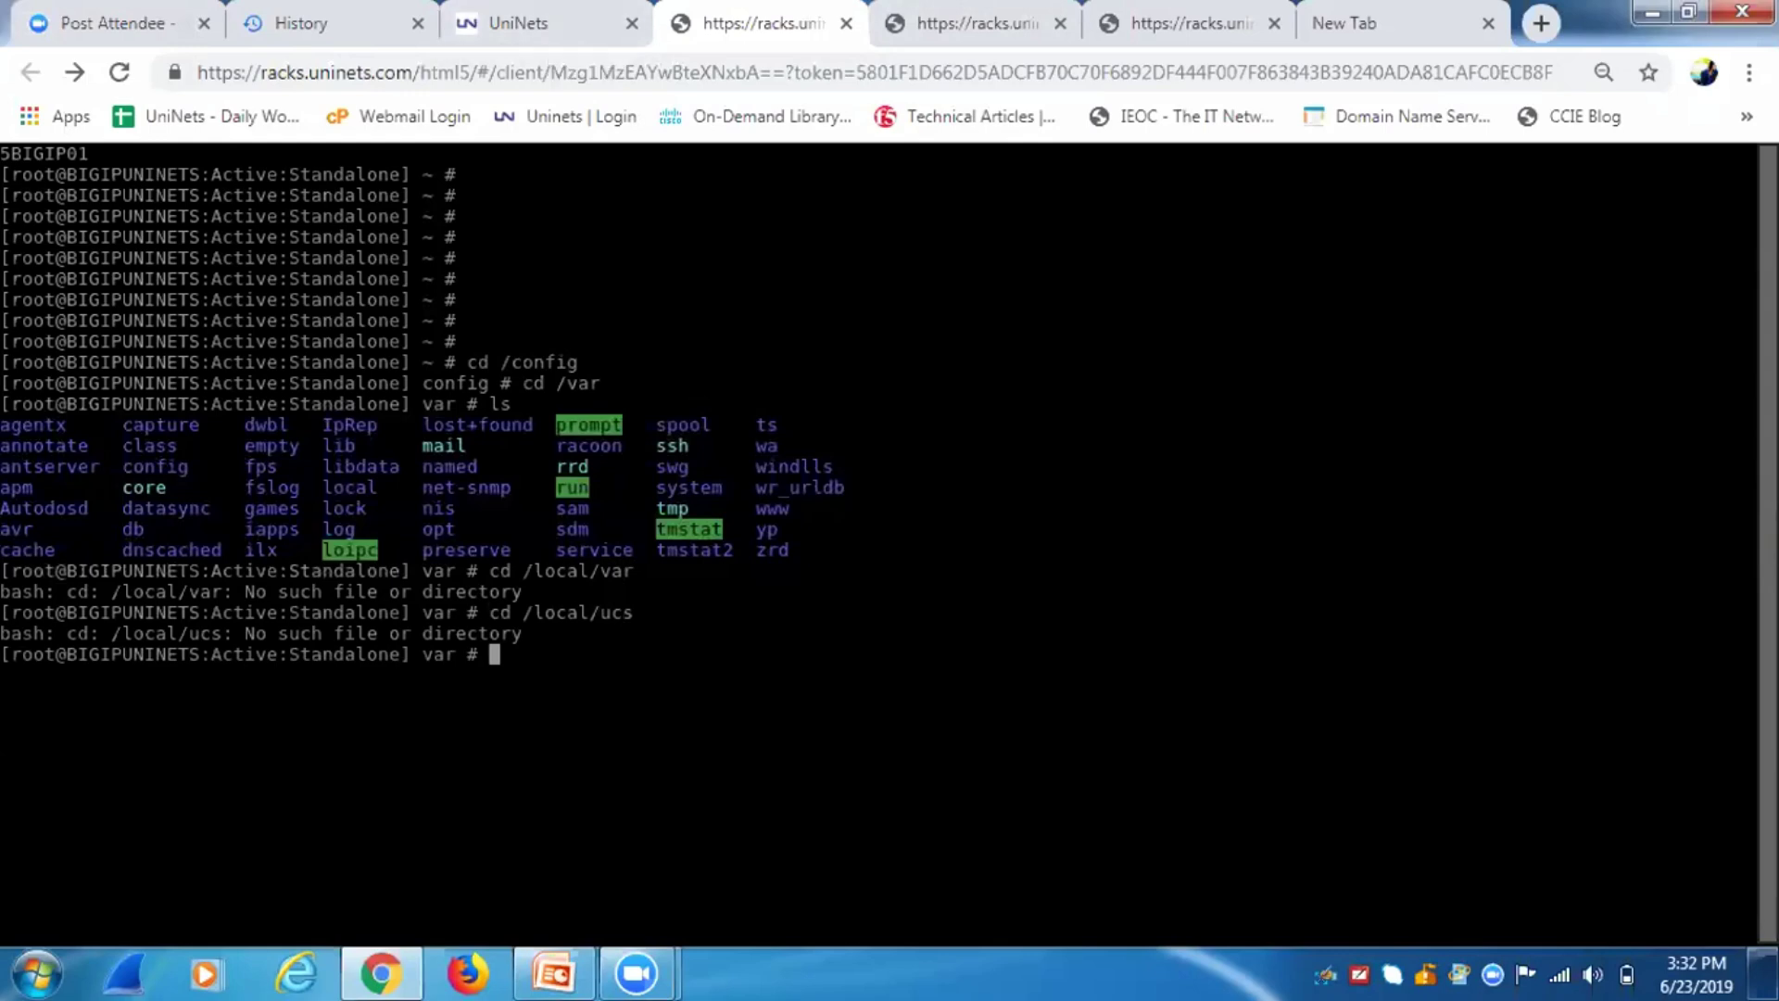
{"action": "left_click", "coordinate": [554, 973]}
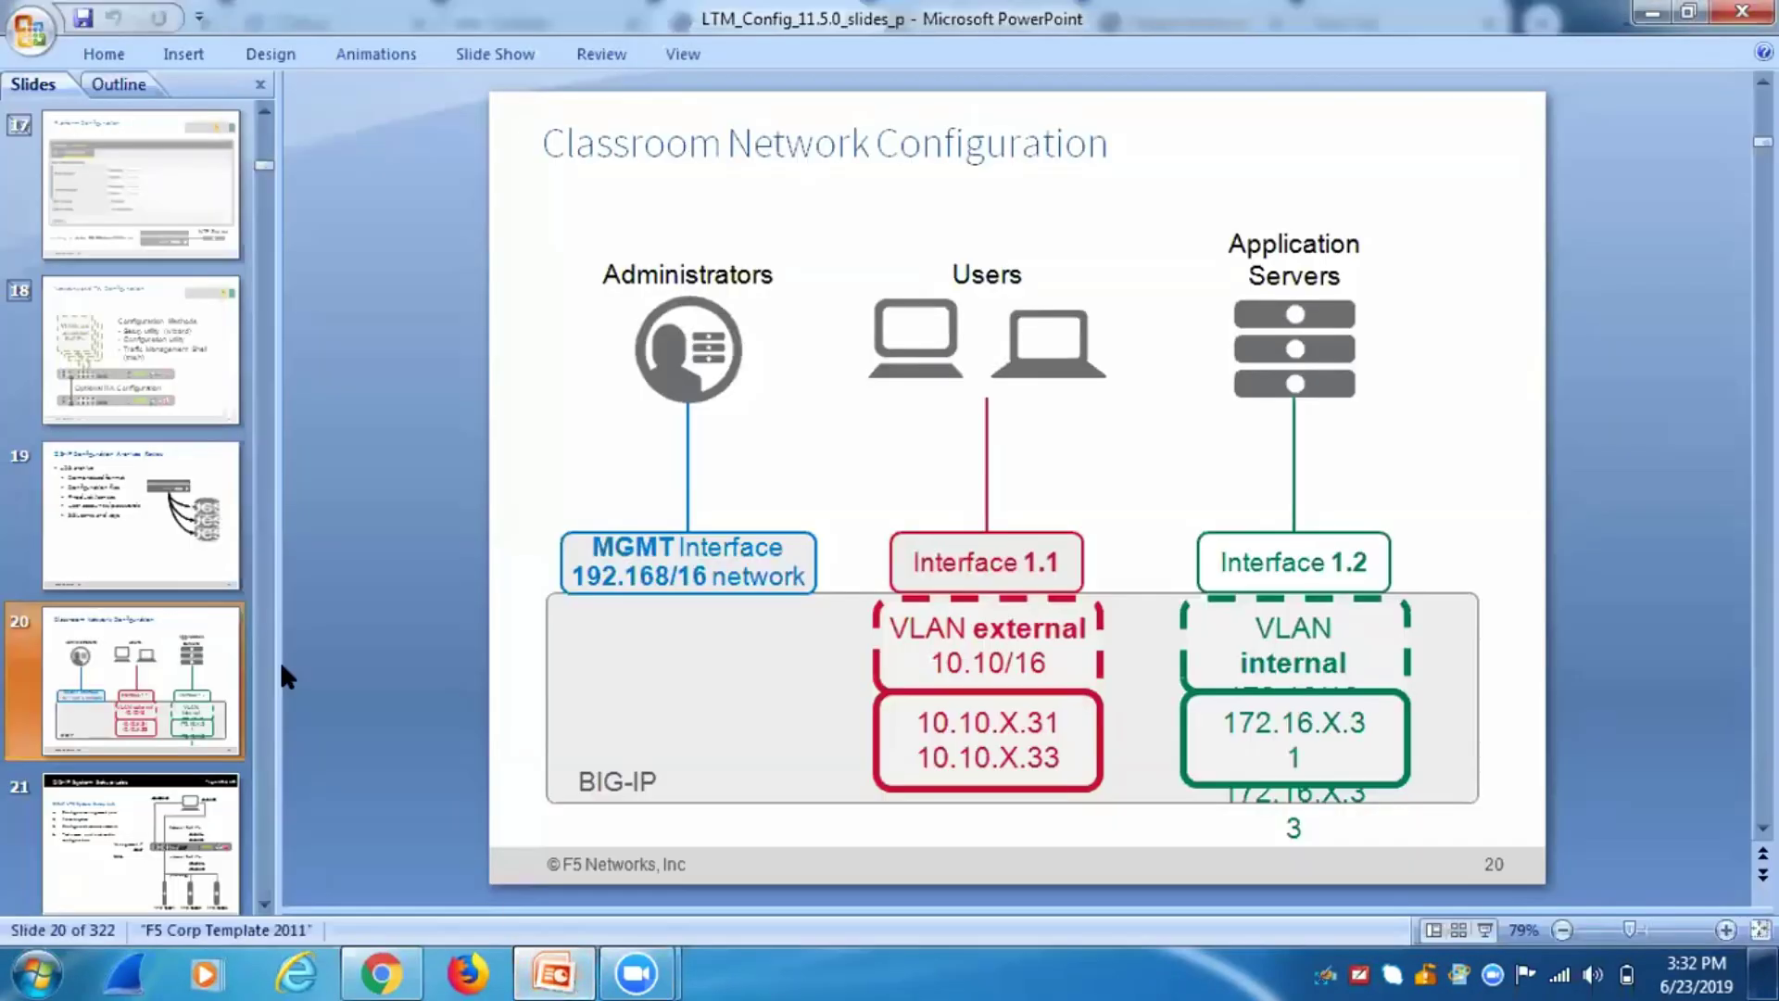
Page through the LTM_Config deck to slide 19, BIG-IP Configuration Archives Review.
{"action": "left_click", "coordinate": [159, 825]}
{"action": "key", "text": "Down"}
{"action": "key", "text": "Down"}
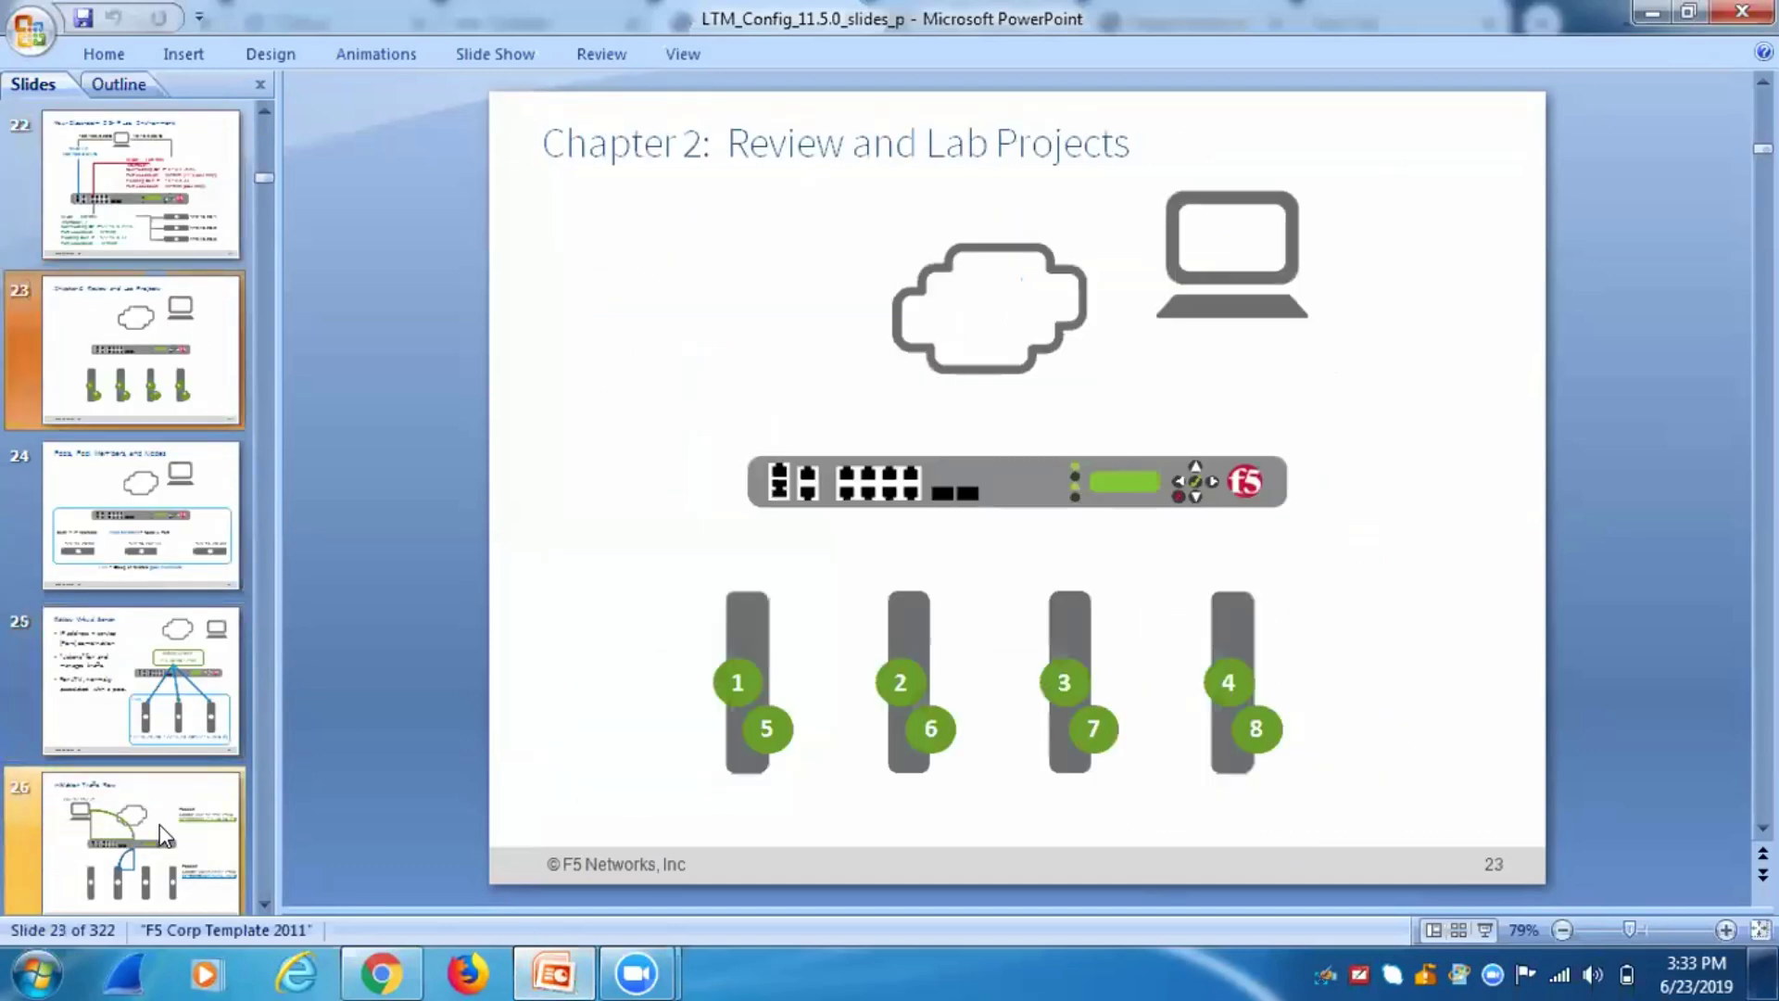
{"action": "key", "text": "Down"}
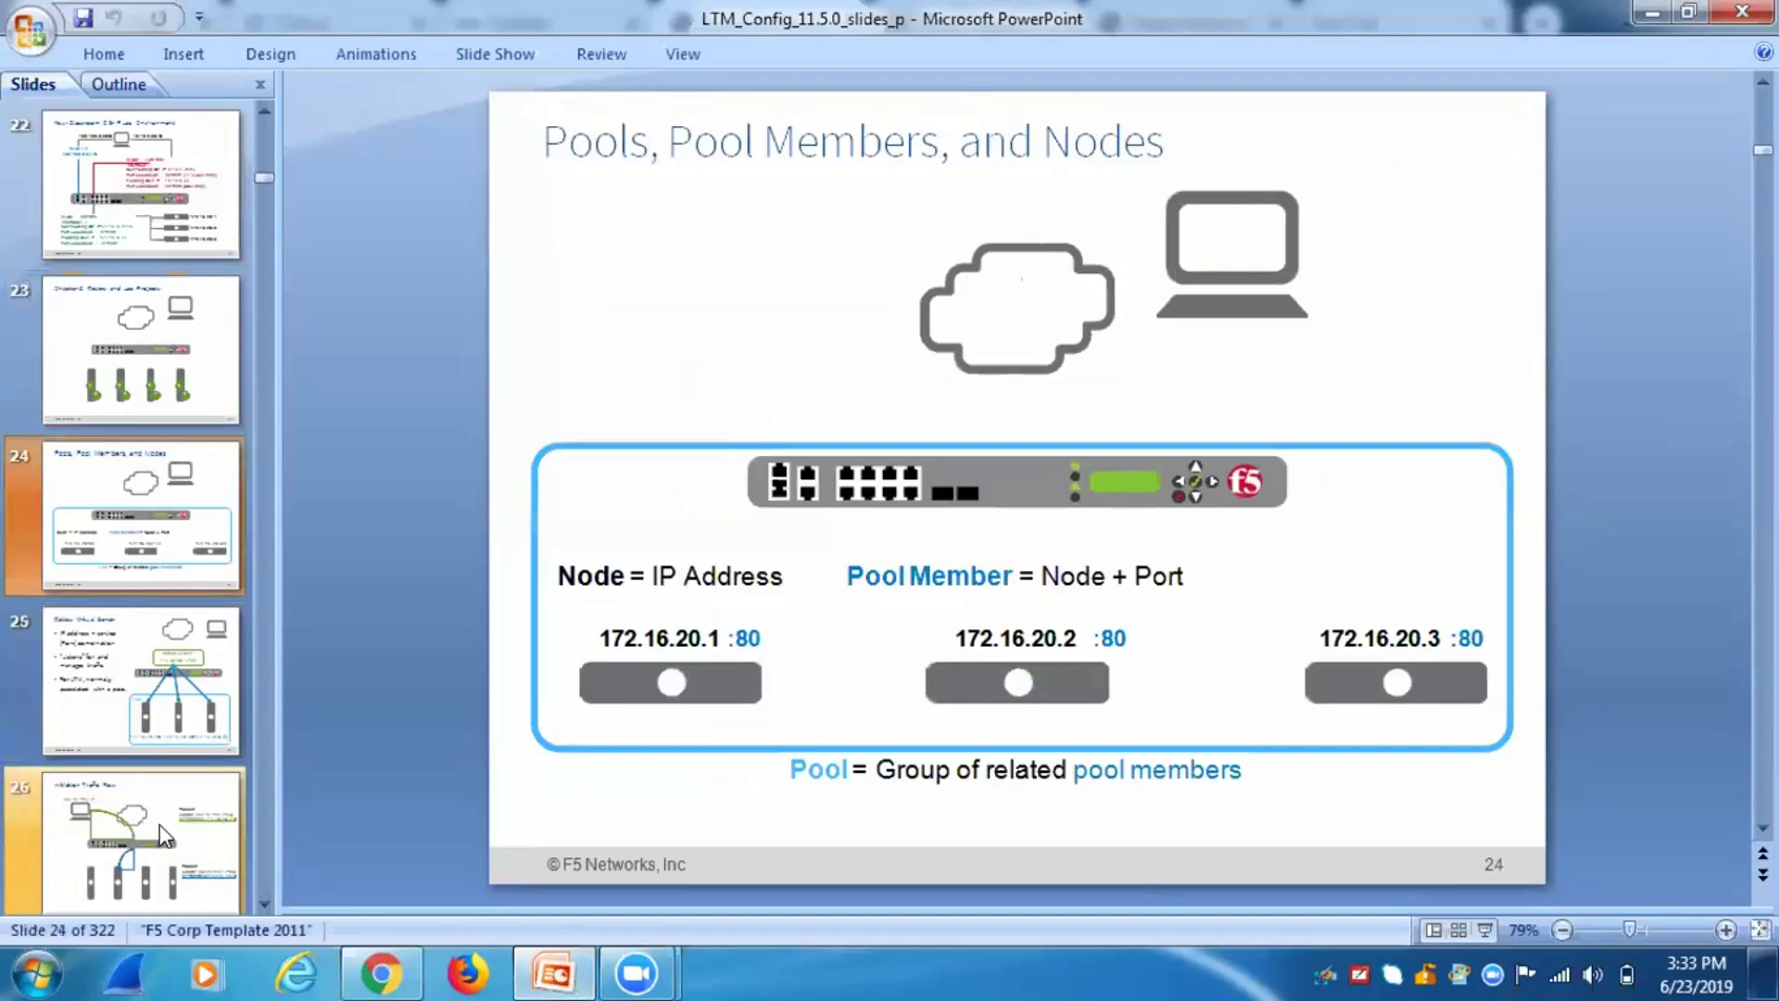
{"action": "key", "text": "Up"}
{"action": "key", "text": "Up"}
{"action": "key", "text": "Up"}
{"action": "key", "text": "Up"}
{"action": "key", "text": "Up"}
{"action": "key", "text": "Up"}
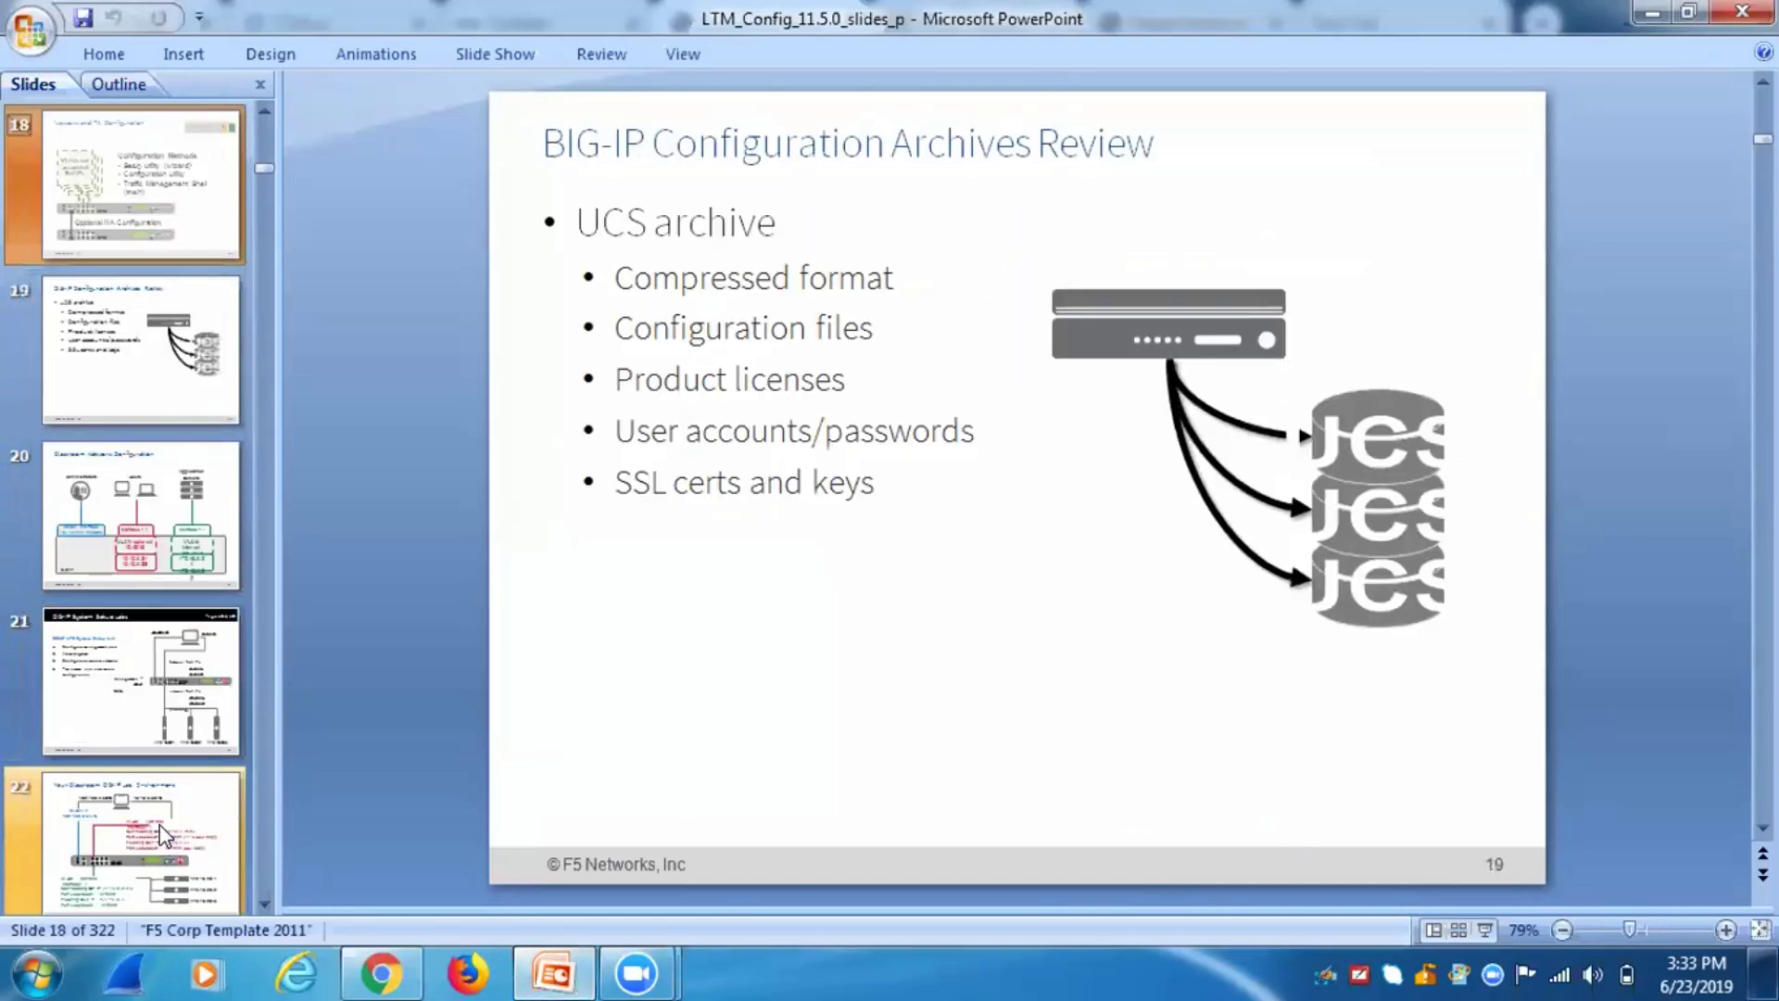
{"action": "key", "text": "Down"}
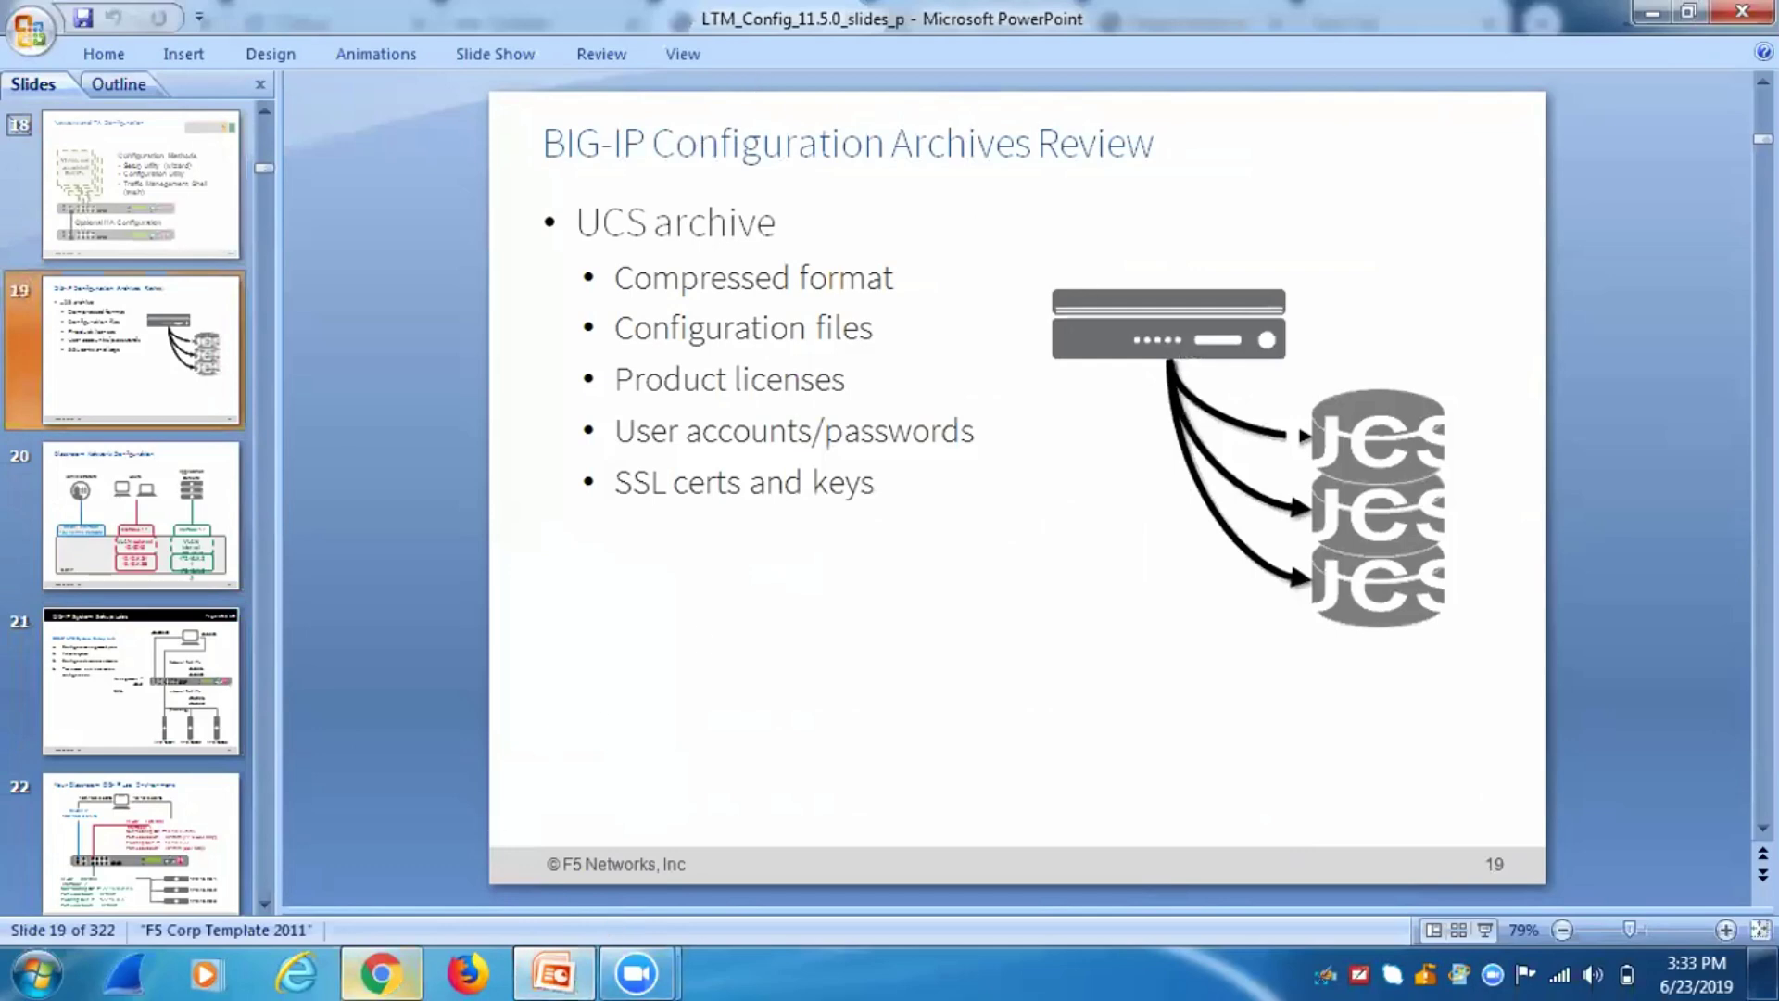
{"action": "left_click", "coordinate": [381, 974]}
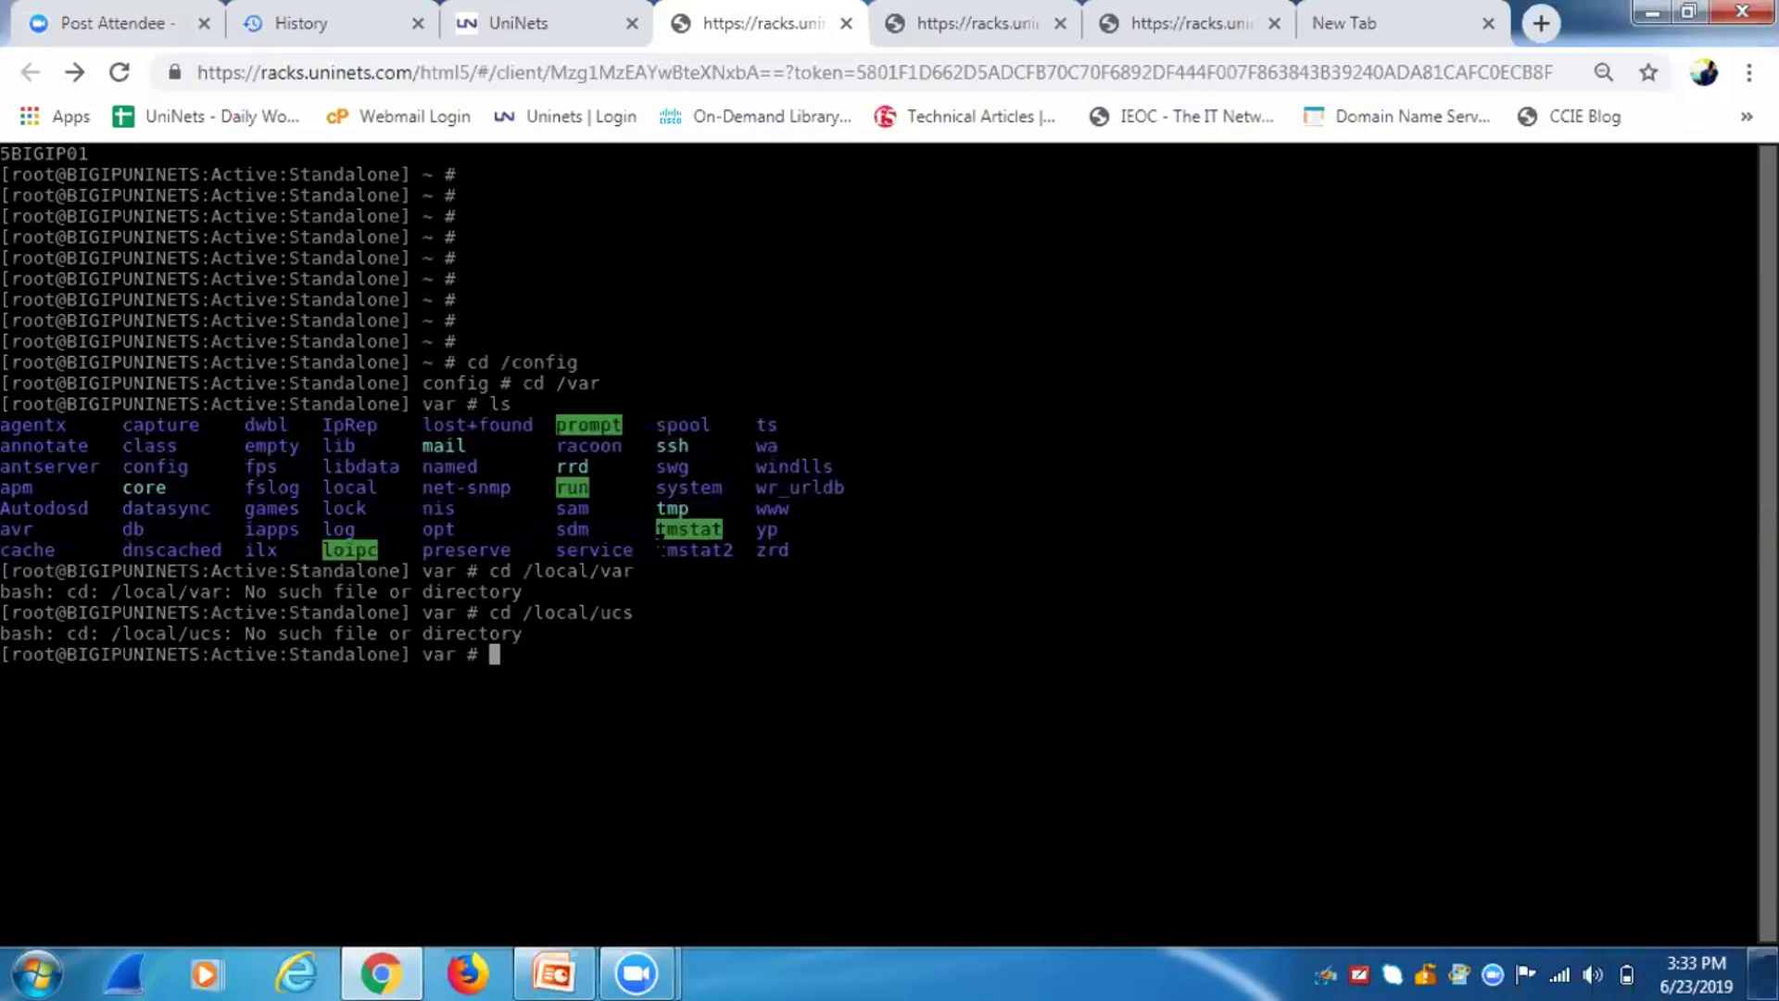
Try cd /local, list /var again, then change into /config and list its files.
{"action": "type", "text": "cd /local"}
{"action": "key", "text": "Return"}
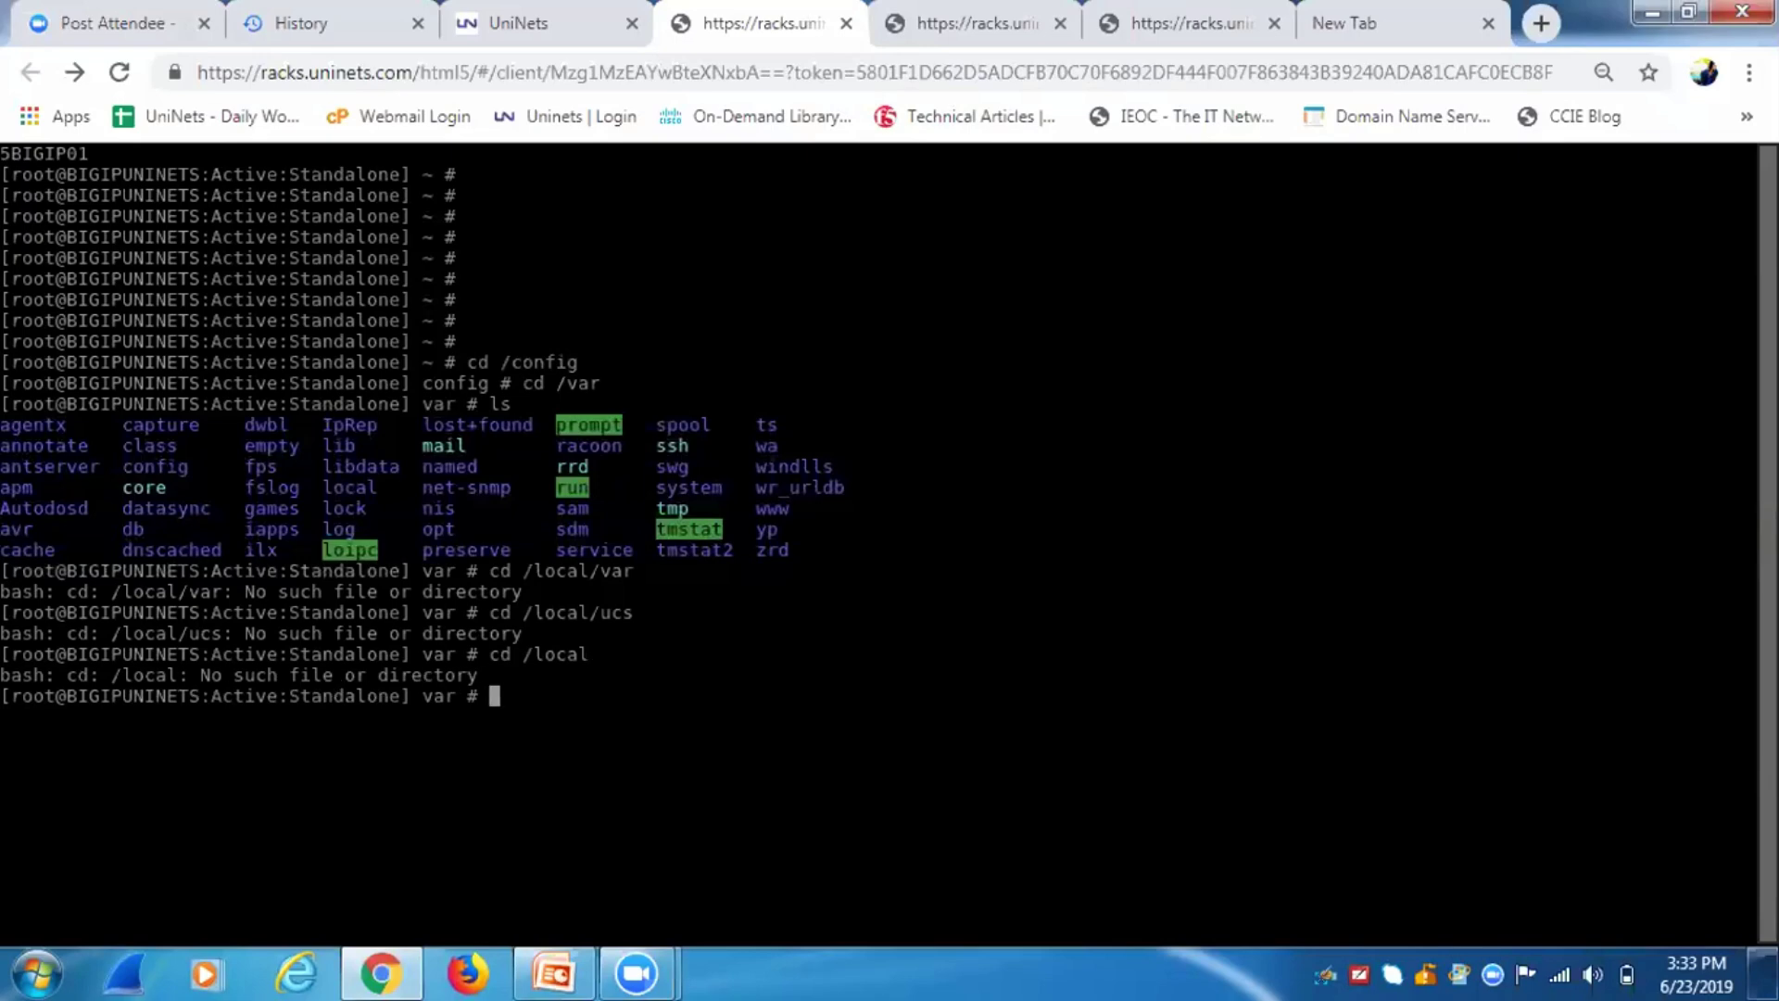
{"action": "type", "text": "ls"}
{"action": "key", "text": "Return"}
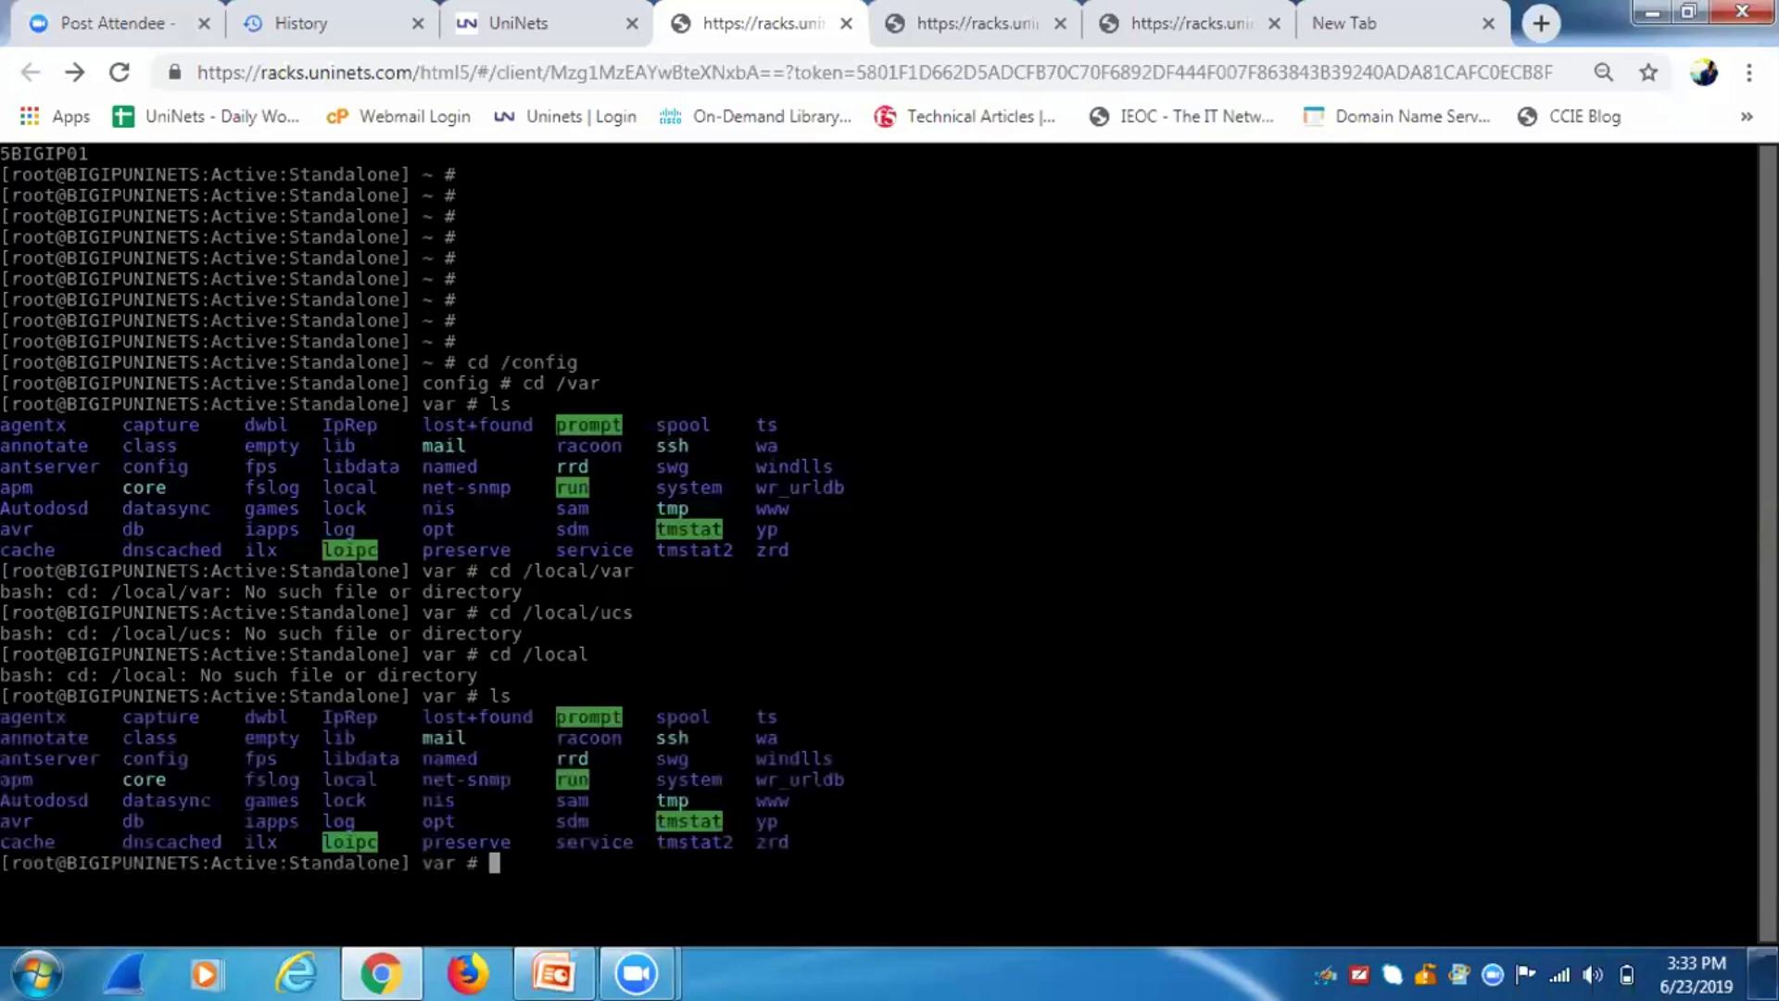
{"action": "type", "text": "cd /cponfig"}
{"action": "key", "text": "BackSpace"}
{"action": "key", "text": "BackSpace"}
{"action": "key", "text": "BackSpace"}
{"action": "key", "text": "BackSpace"}
{"action": "key", "text": "BackSpace"}
{"action": "key", "text": "BackSpace"}
{"action": "type", "text": "onfig"}
{"action": "key", "text": "Return"}
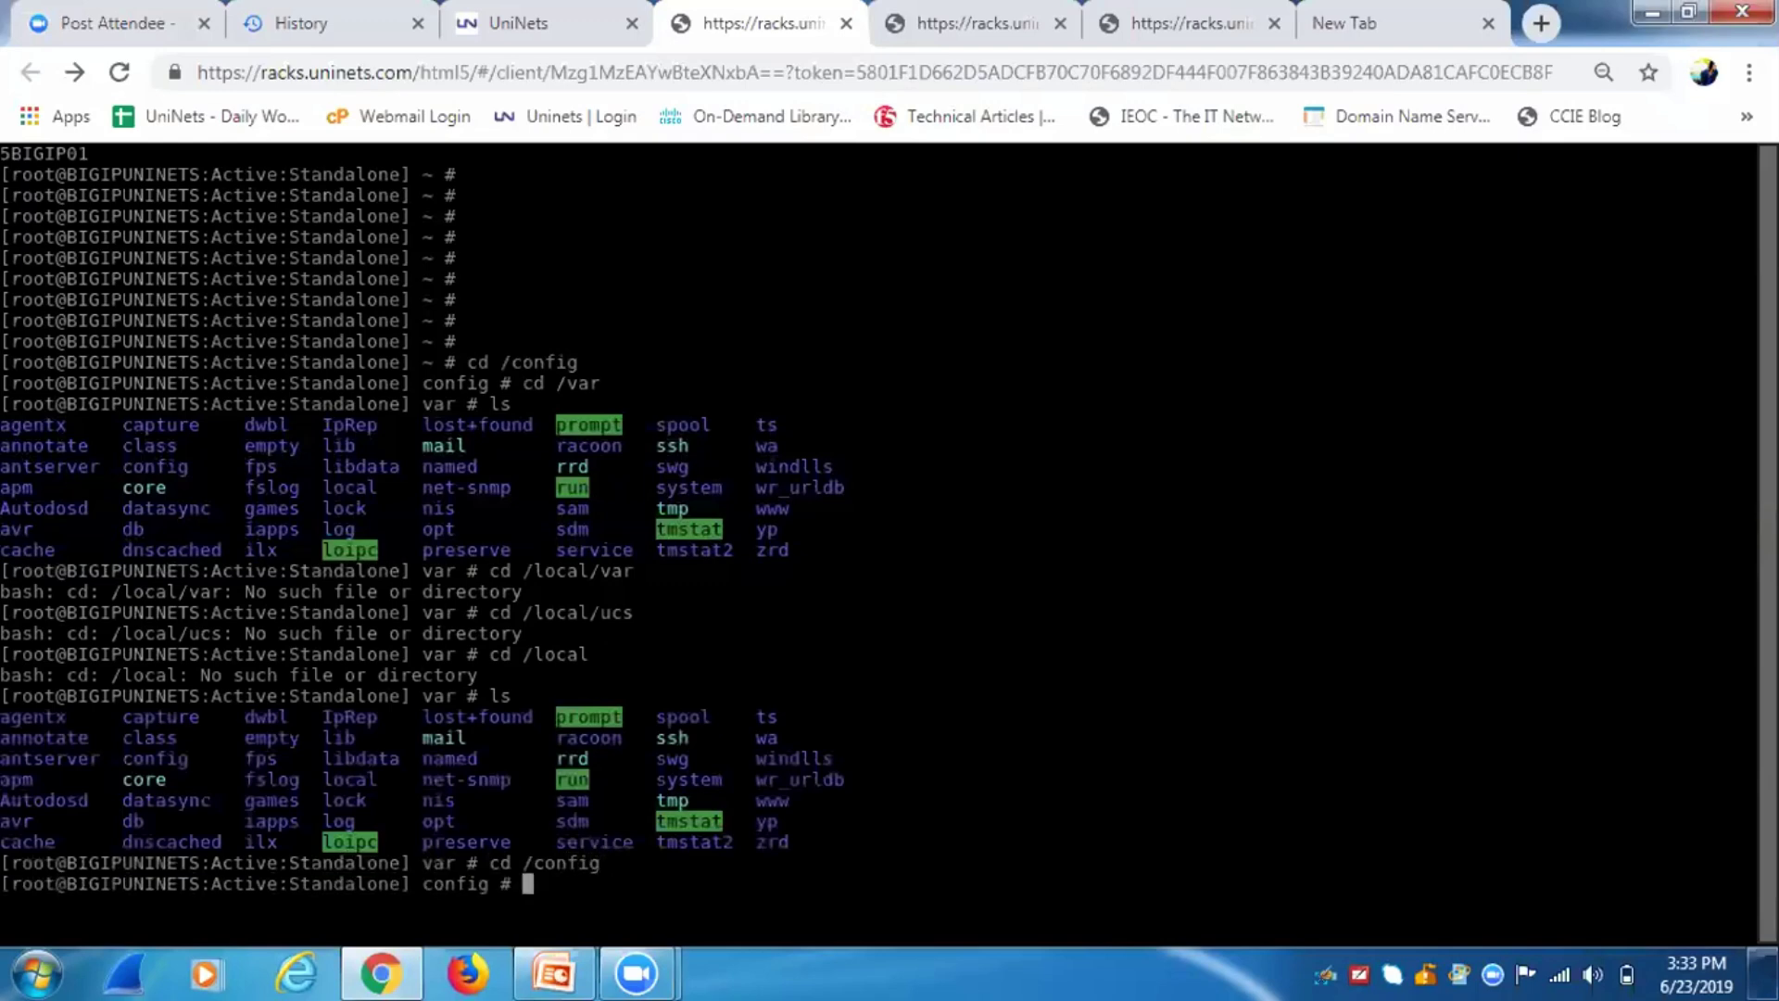
{"action": "type", "text": "ls"}
{"action": "key", "text": "Return"}
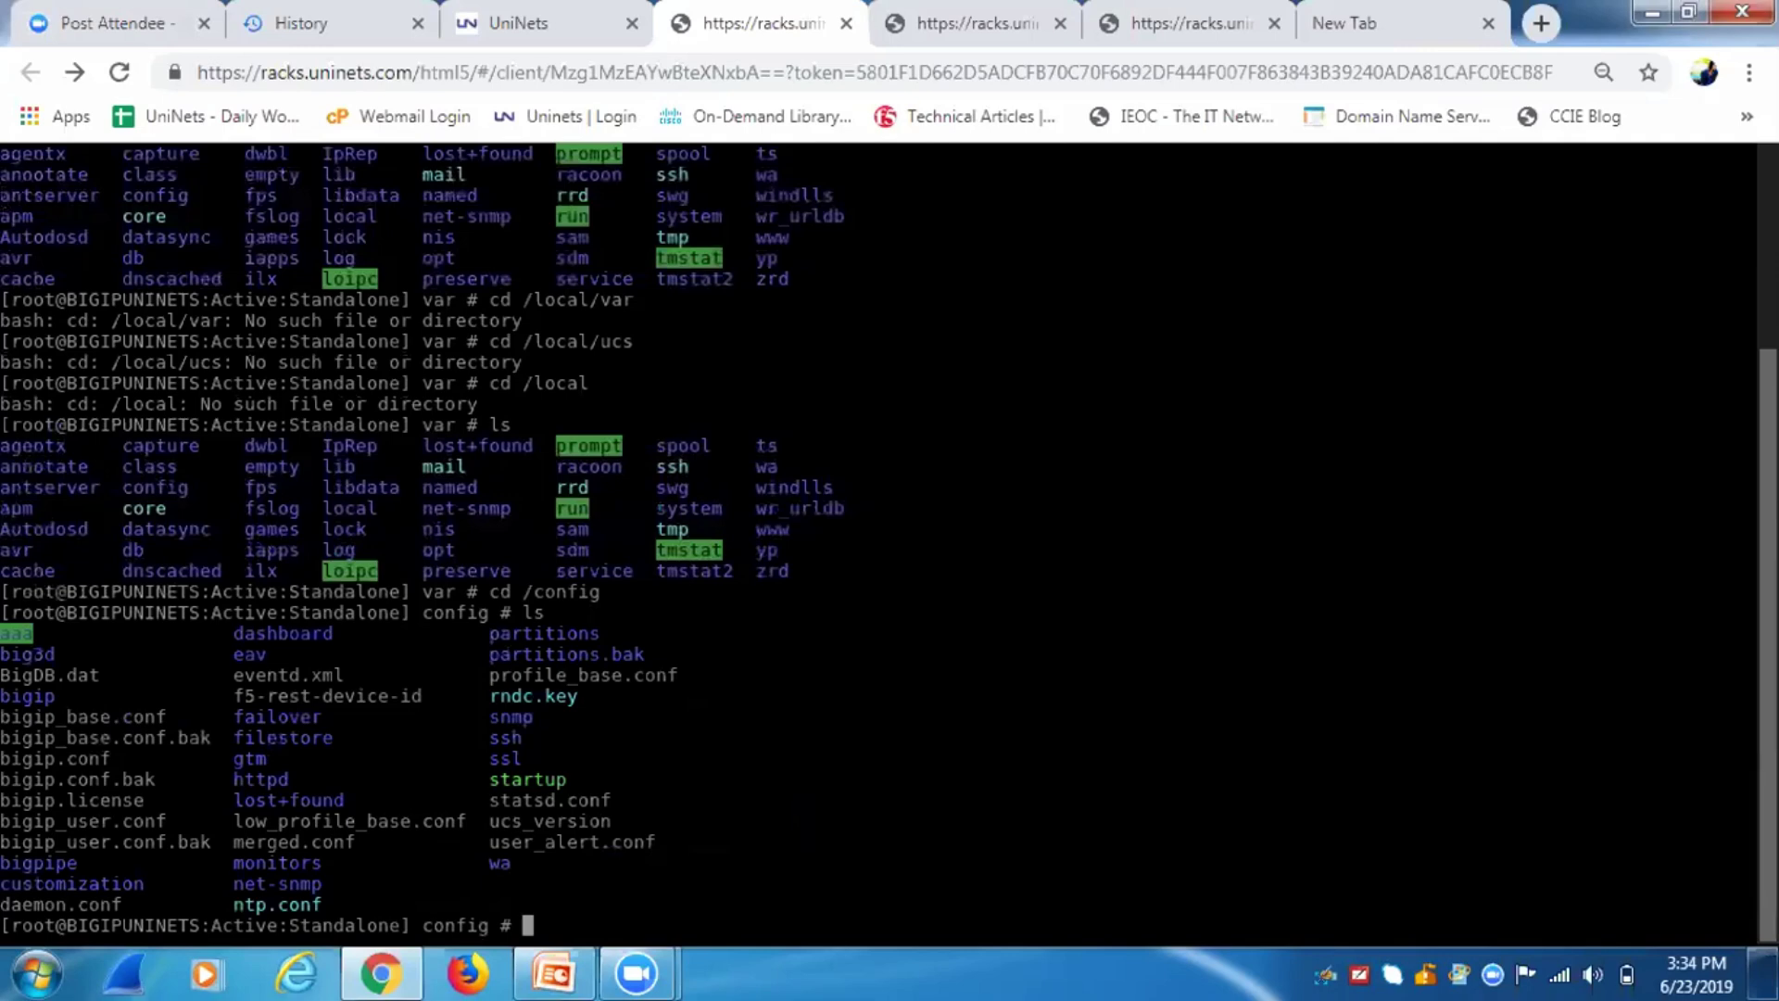
Change into /var/local, list its contents, then enter /var/local/ucs.
{"action": "type", "text": "cd /var/local"}
{"action": "key", "text": "Return"}
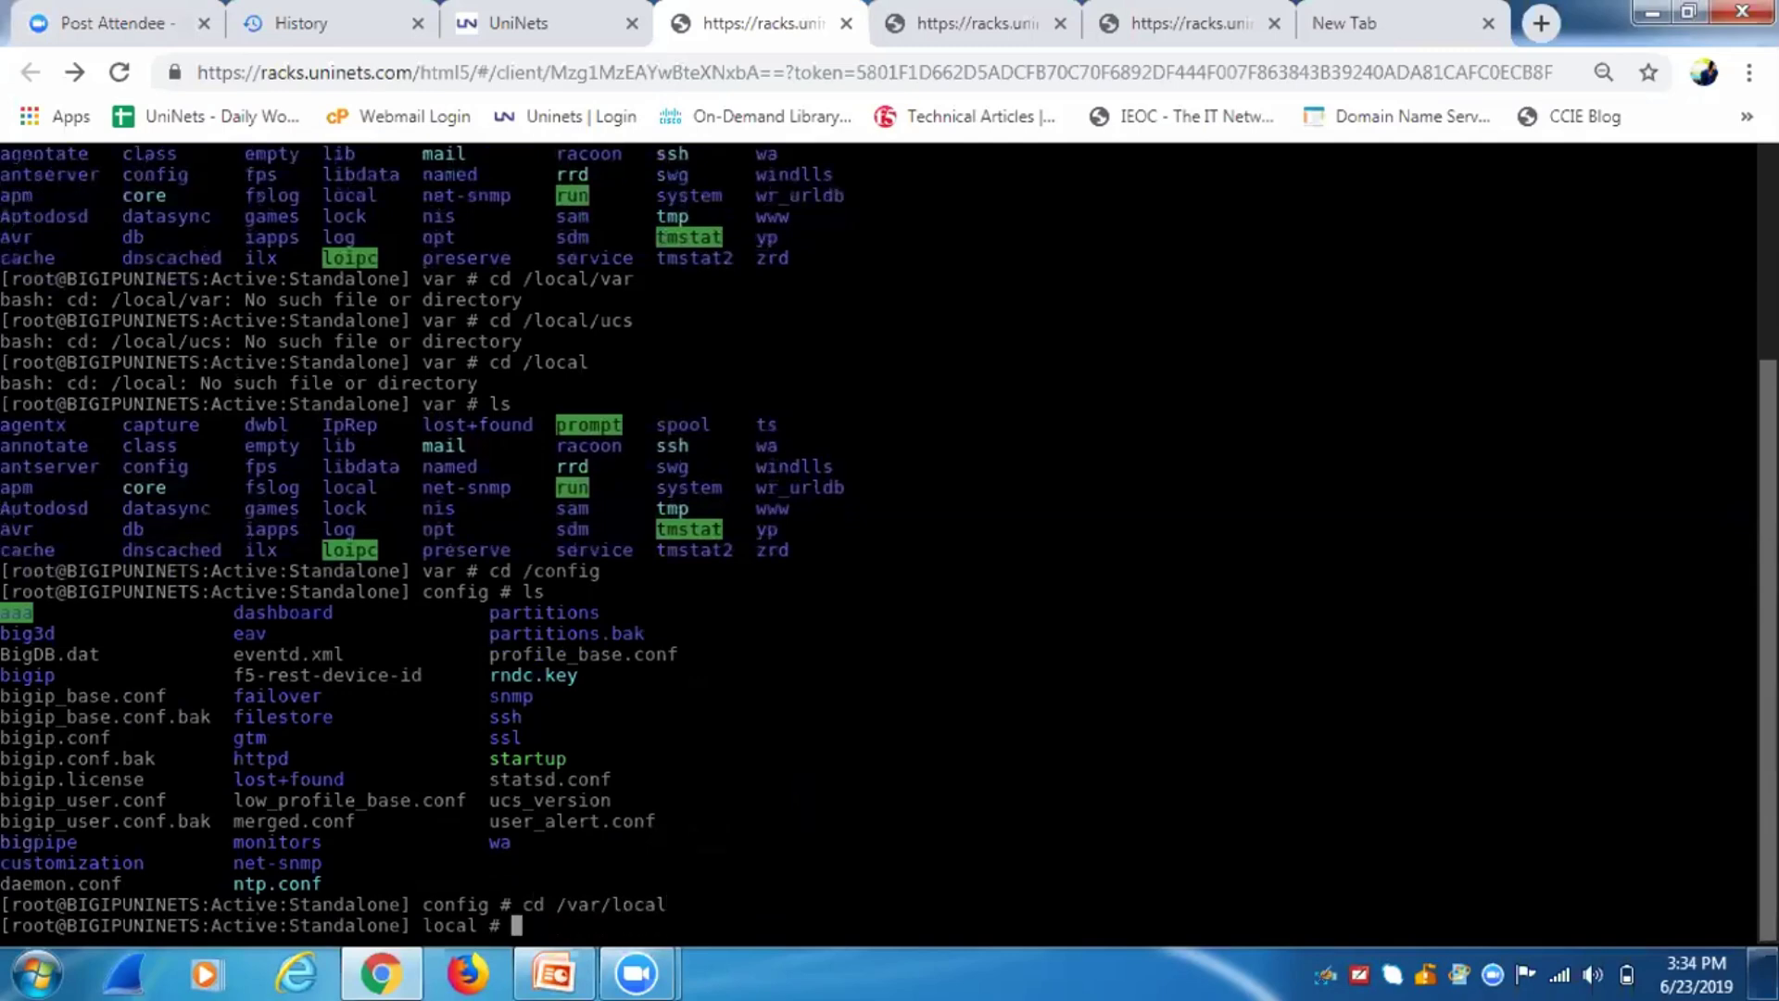
{"action": "type", "text": "ls"}
{"action": "key", "text": "Return"}
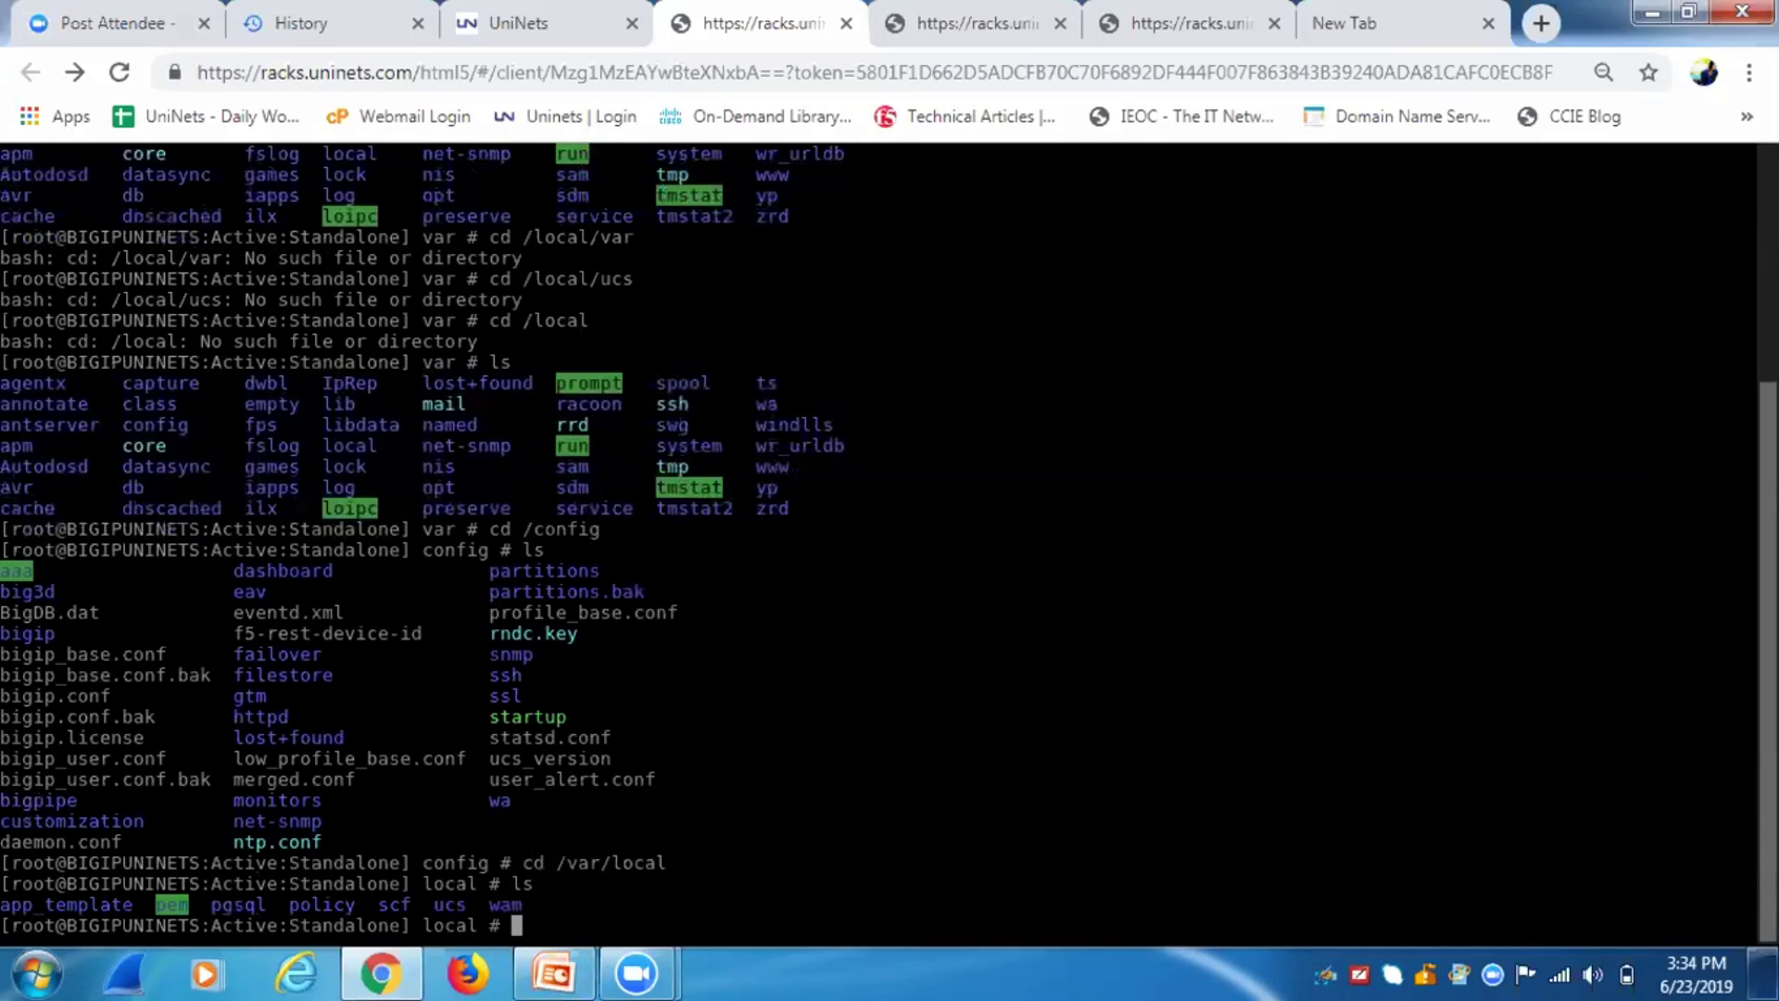
{"action": "type", "text": "cd /var/local/ucs"}
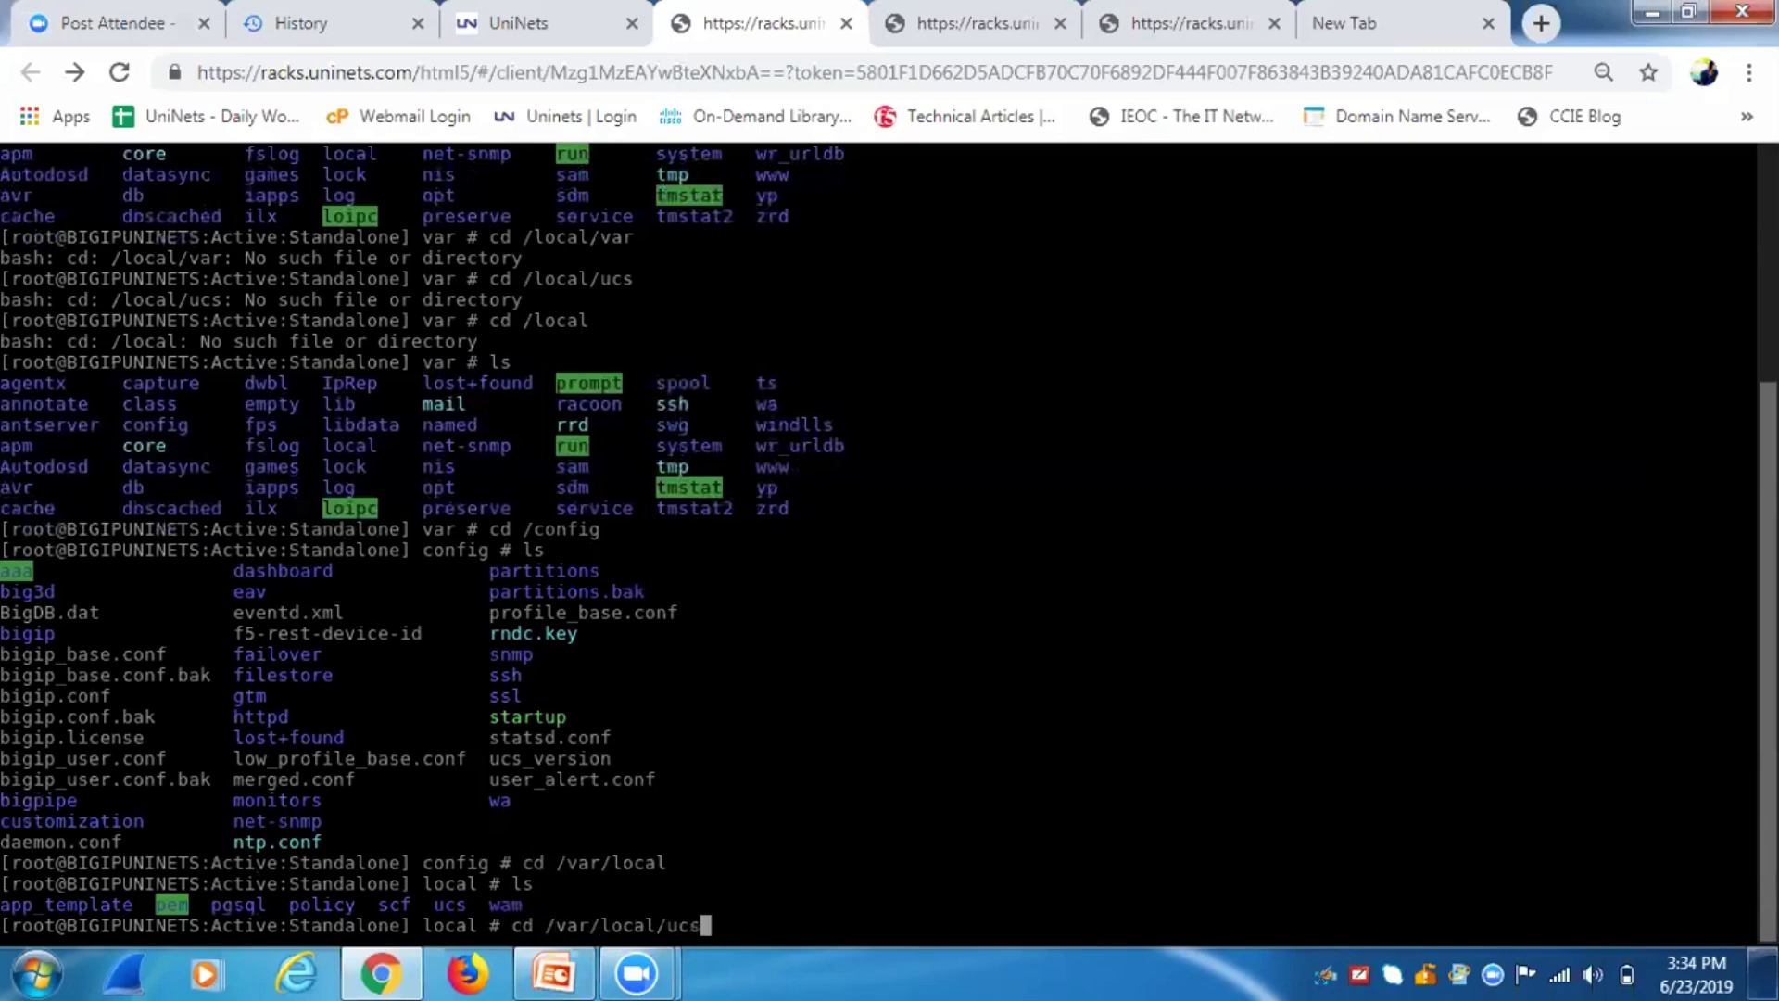
{"action": "key", "text": "Return"}
List /var/local/ucs and highlight the 06_23_2019.ucs file name and directory path.
{"action": "type", "text": "ls"}
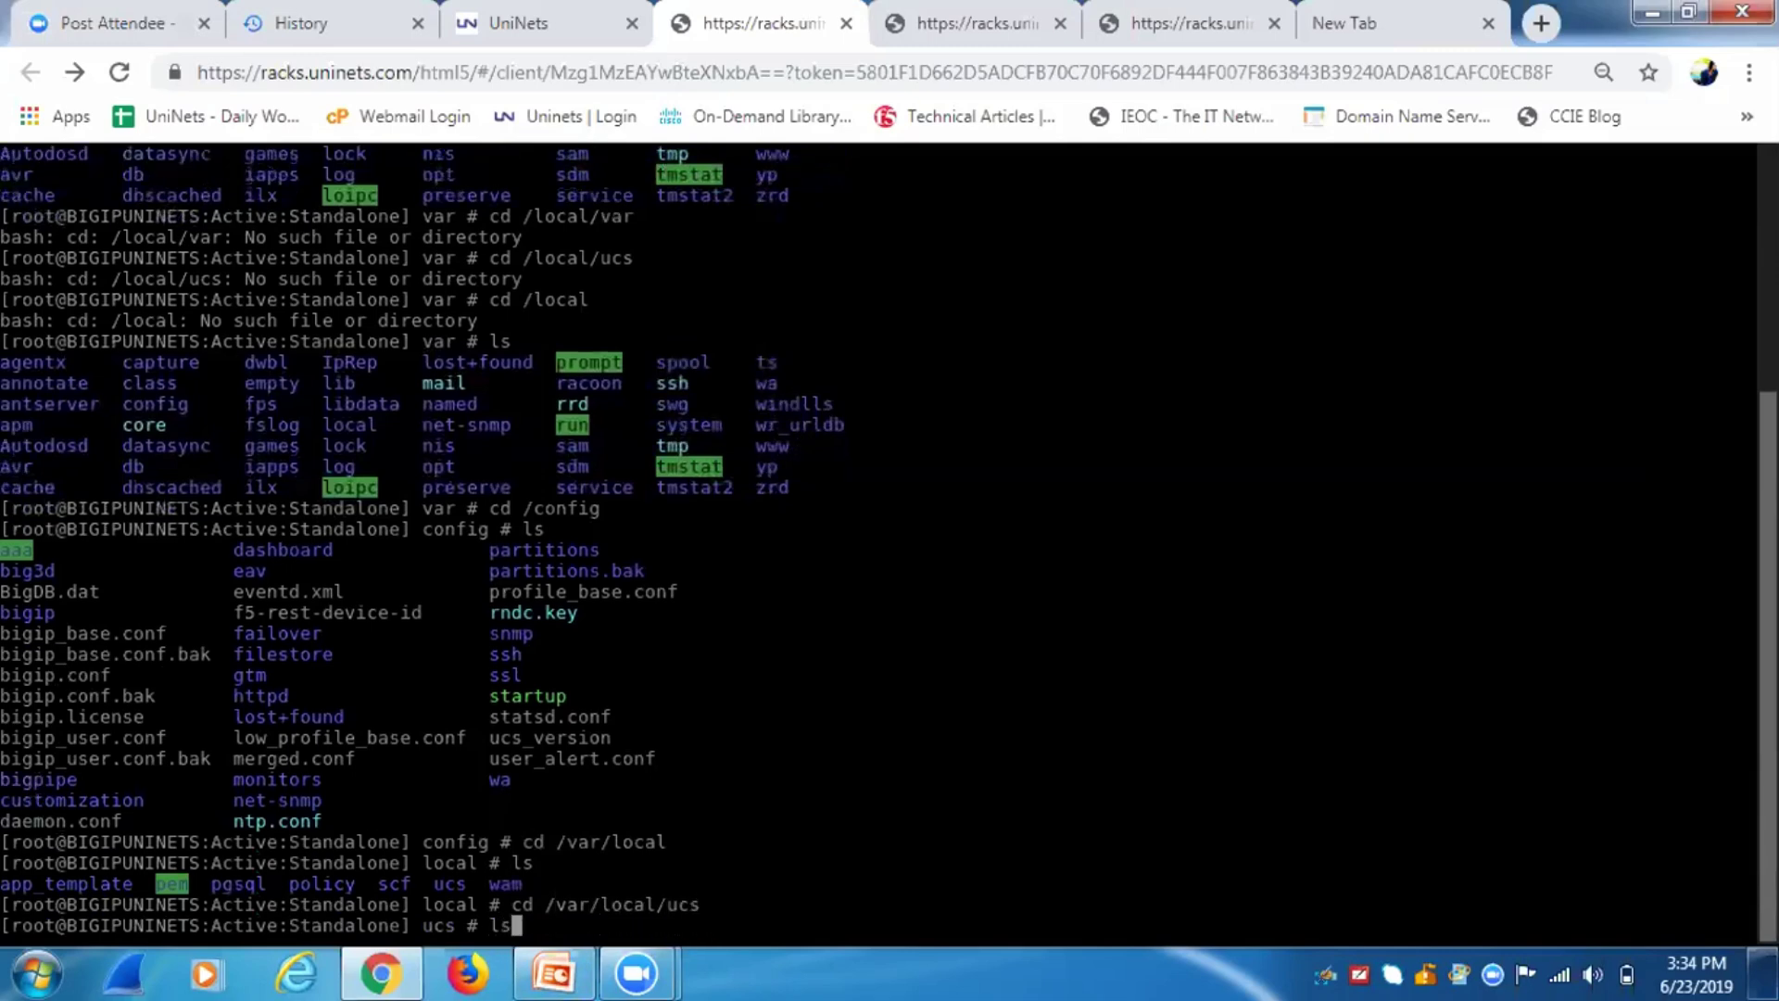
{"action": "key", "text": "Return"}
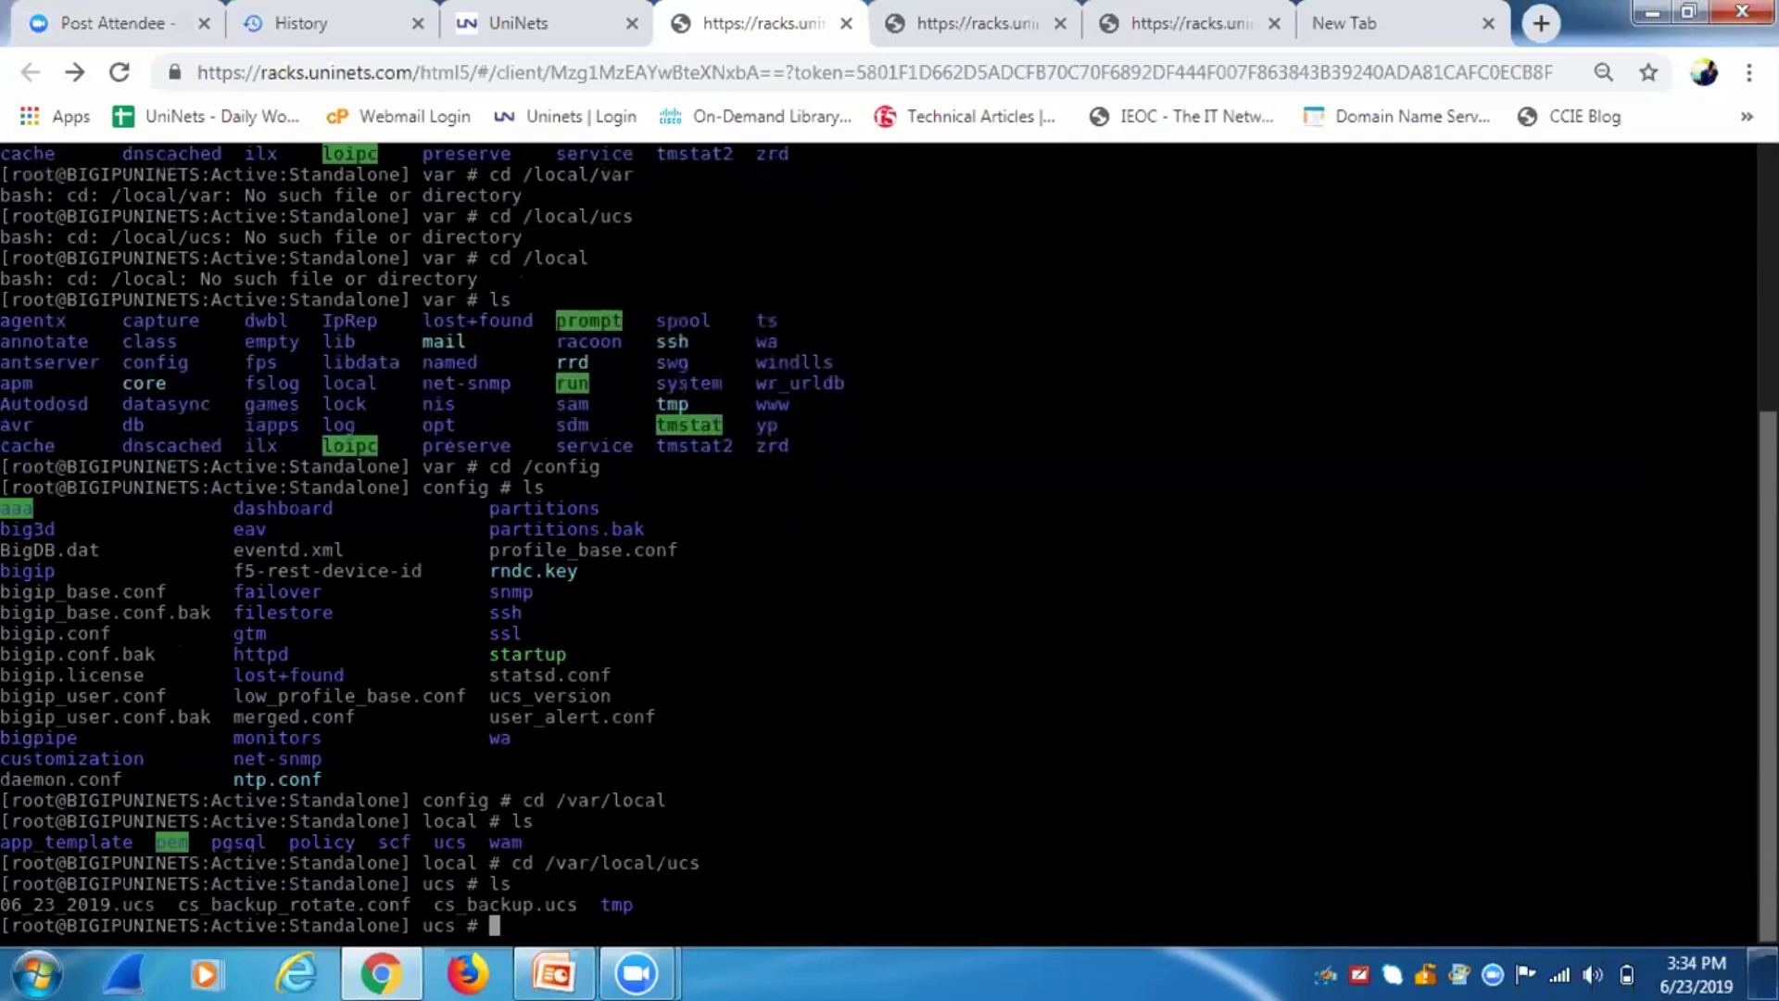
{"action": "left_click_drag", "start_coordinate": [167, 903], "coordinate": [4, 903]}
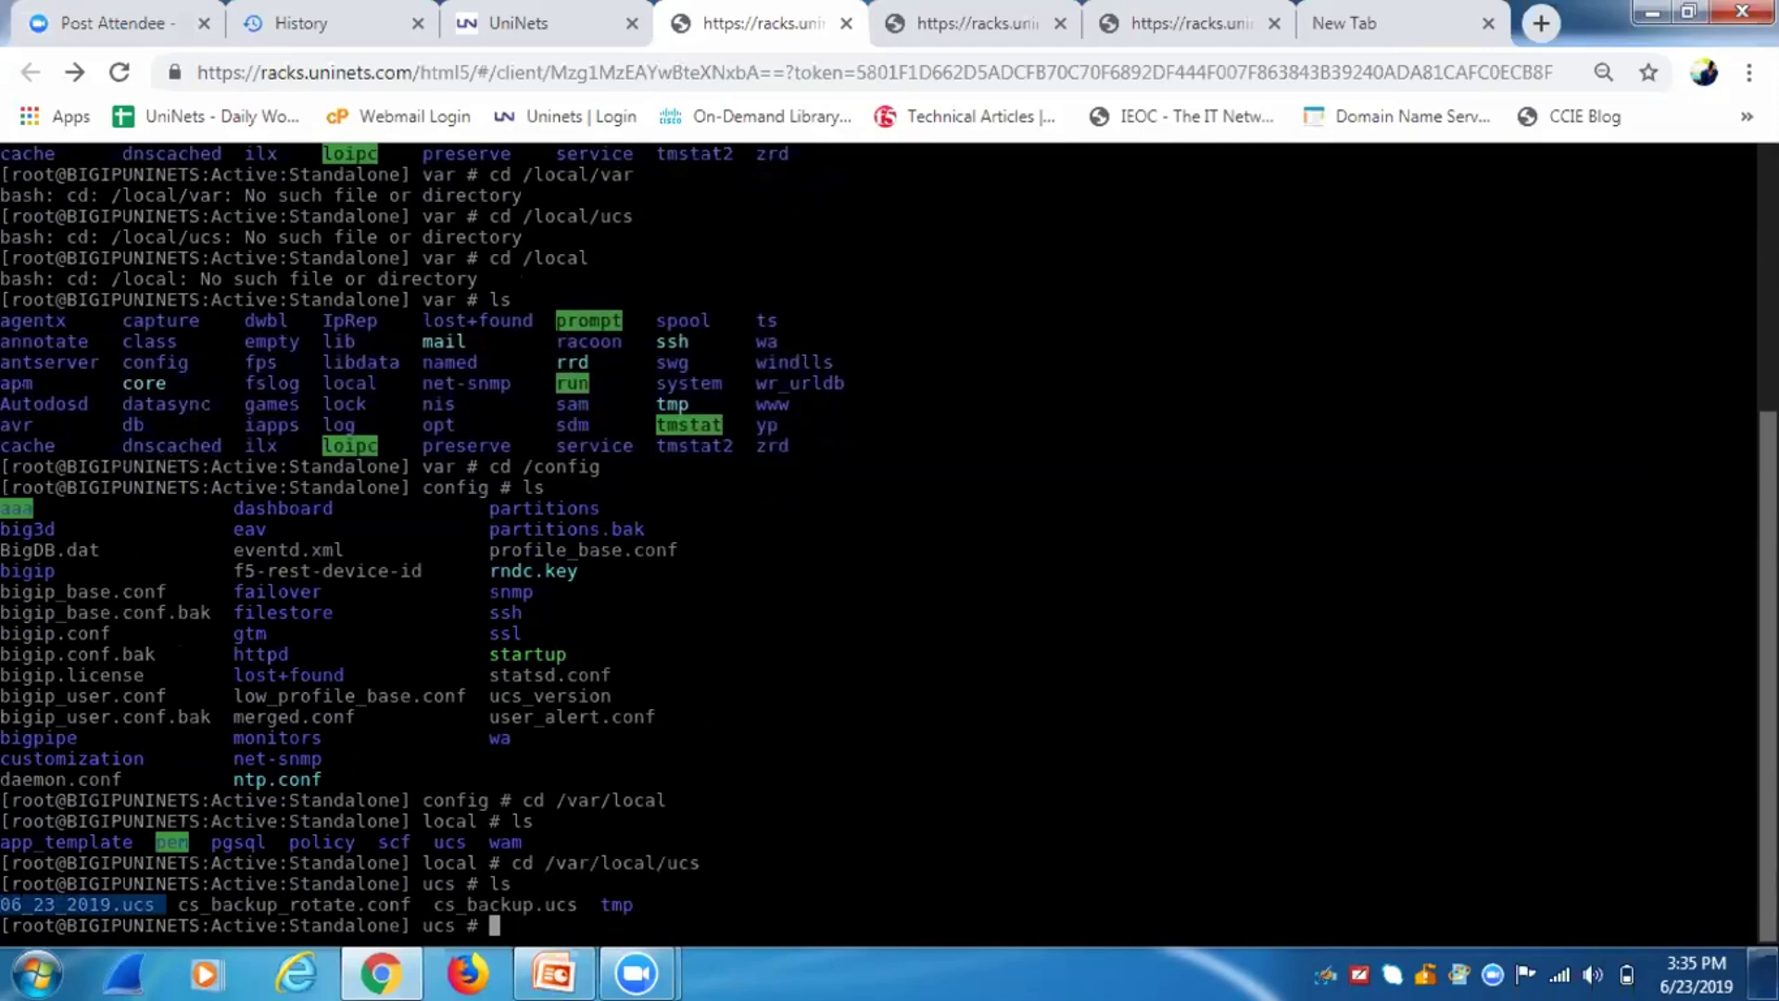
{"action": "left_click_drag", "start_coordinate": [549, 863], "coordinate": [697, 863]}
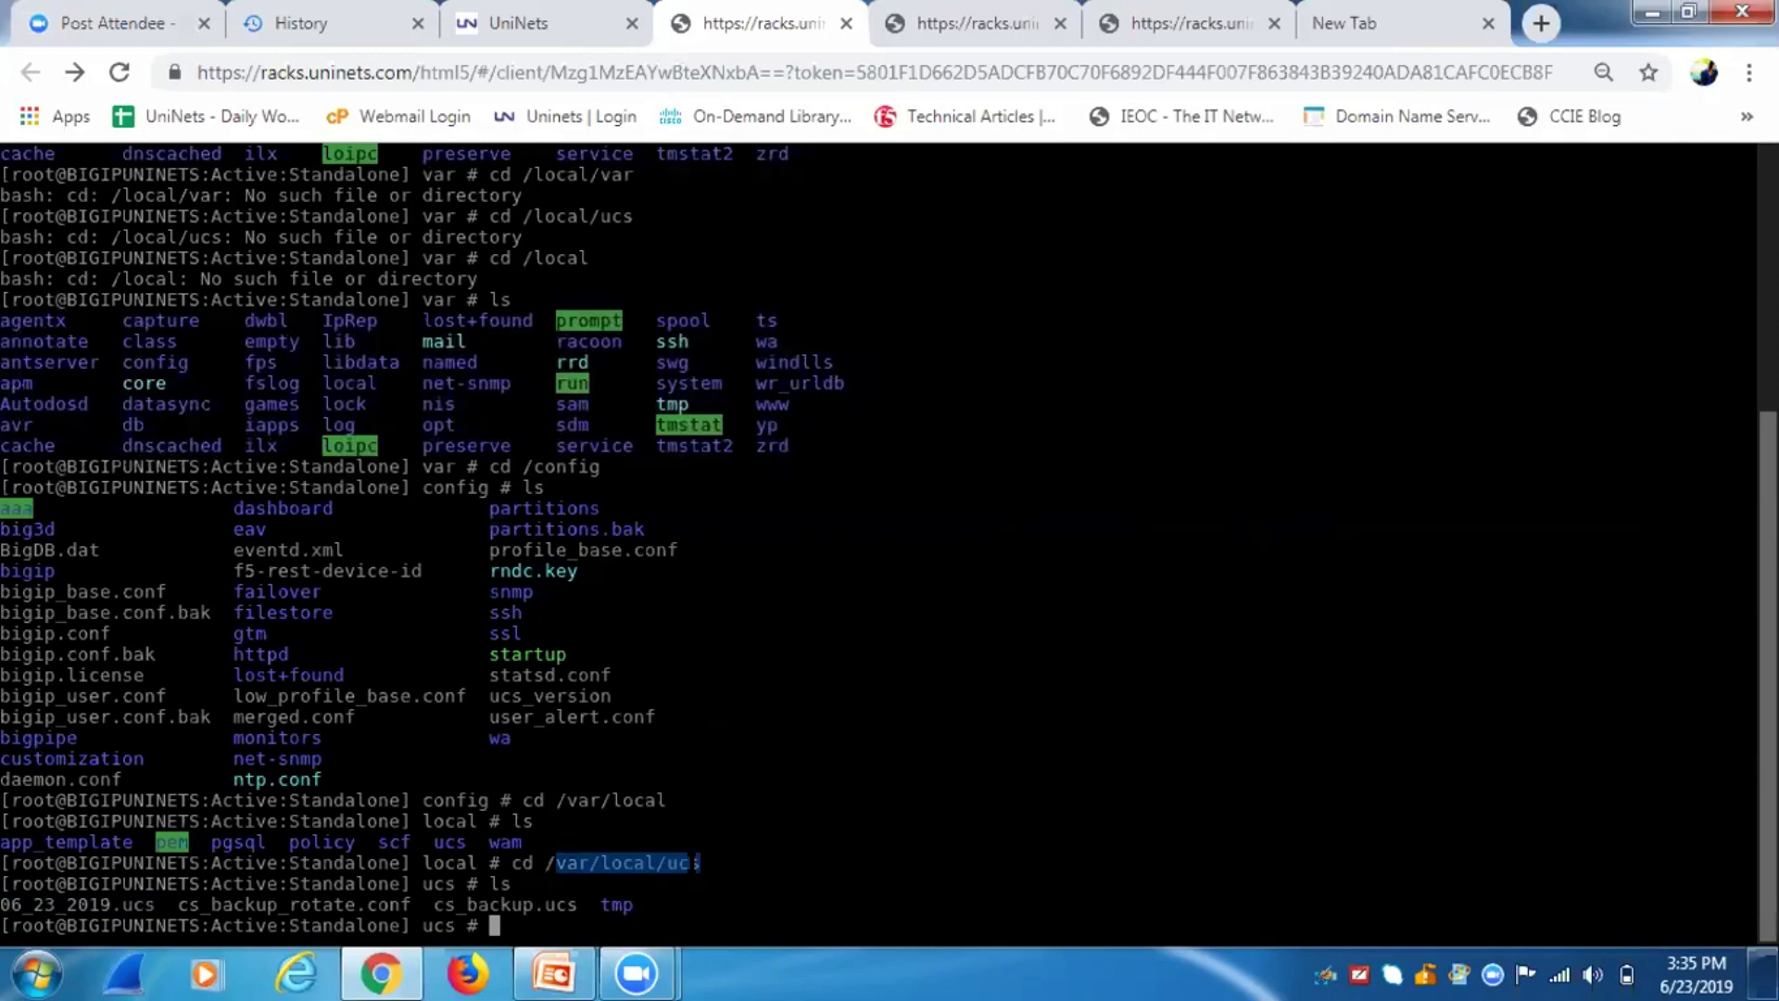
Delete 06_23_2019.ucs with rm, pasting its name and answering y to confirm.
{"action": "type", "text": "rm"}
{"action": "mouse_move", "coordinate": [167, 904]}
{"action": "left_mouse_down"}
{"action": "mouse_move", "coordinate": [2, 904]}
{"action": "mouse_move", "coordinate": [4, 925]}
{"action": "mouse_move", "coordinate": [42, 904]}
{"action": "mouse_move", "coordinate": [153, 904]}
{"action": "left_mouse_up"}
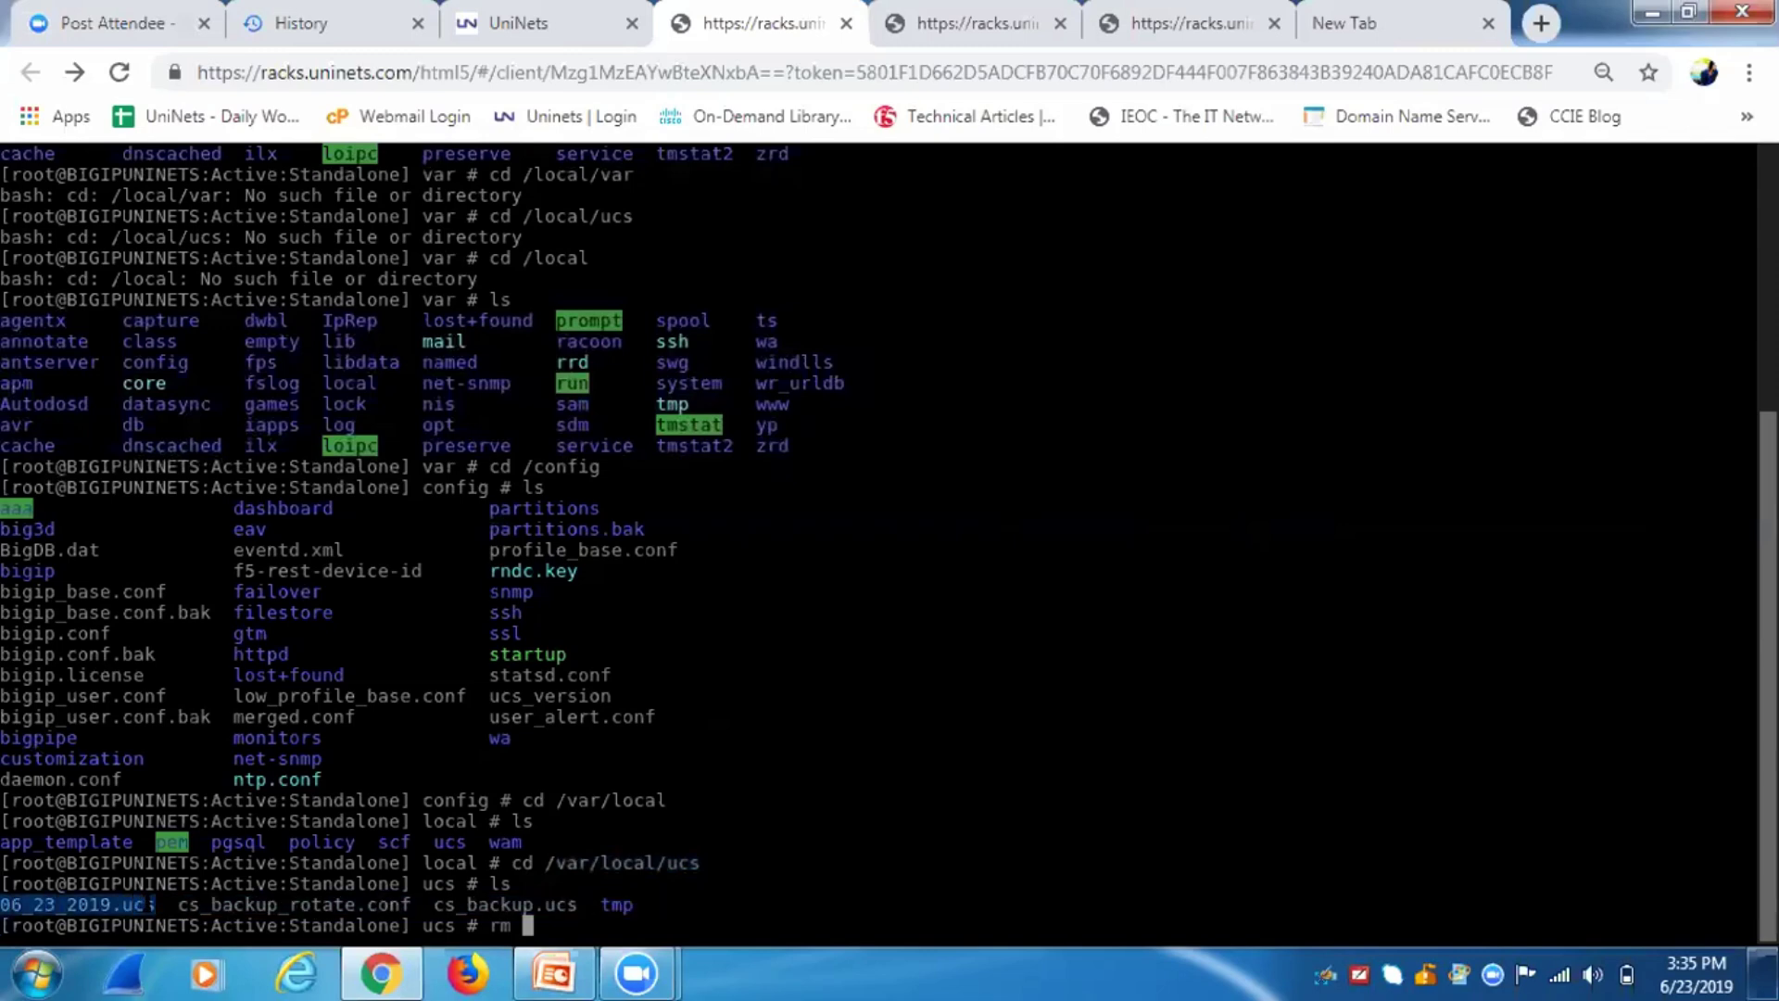
{"action": "middle_click", "coordinate": [152, 904]}
{"action": "key", "text": "Return"}
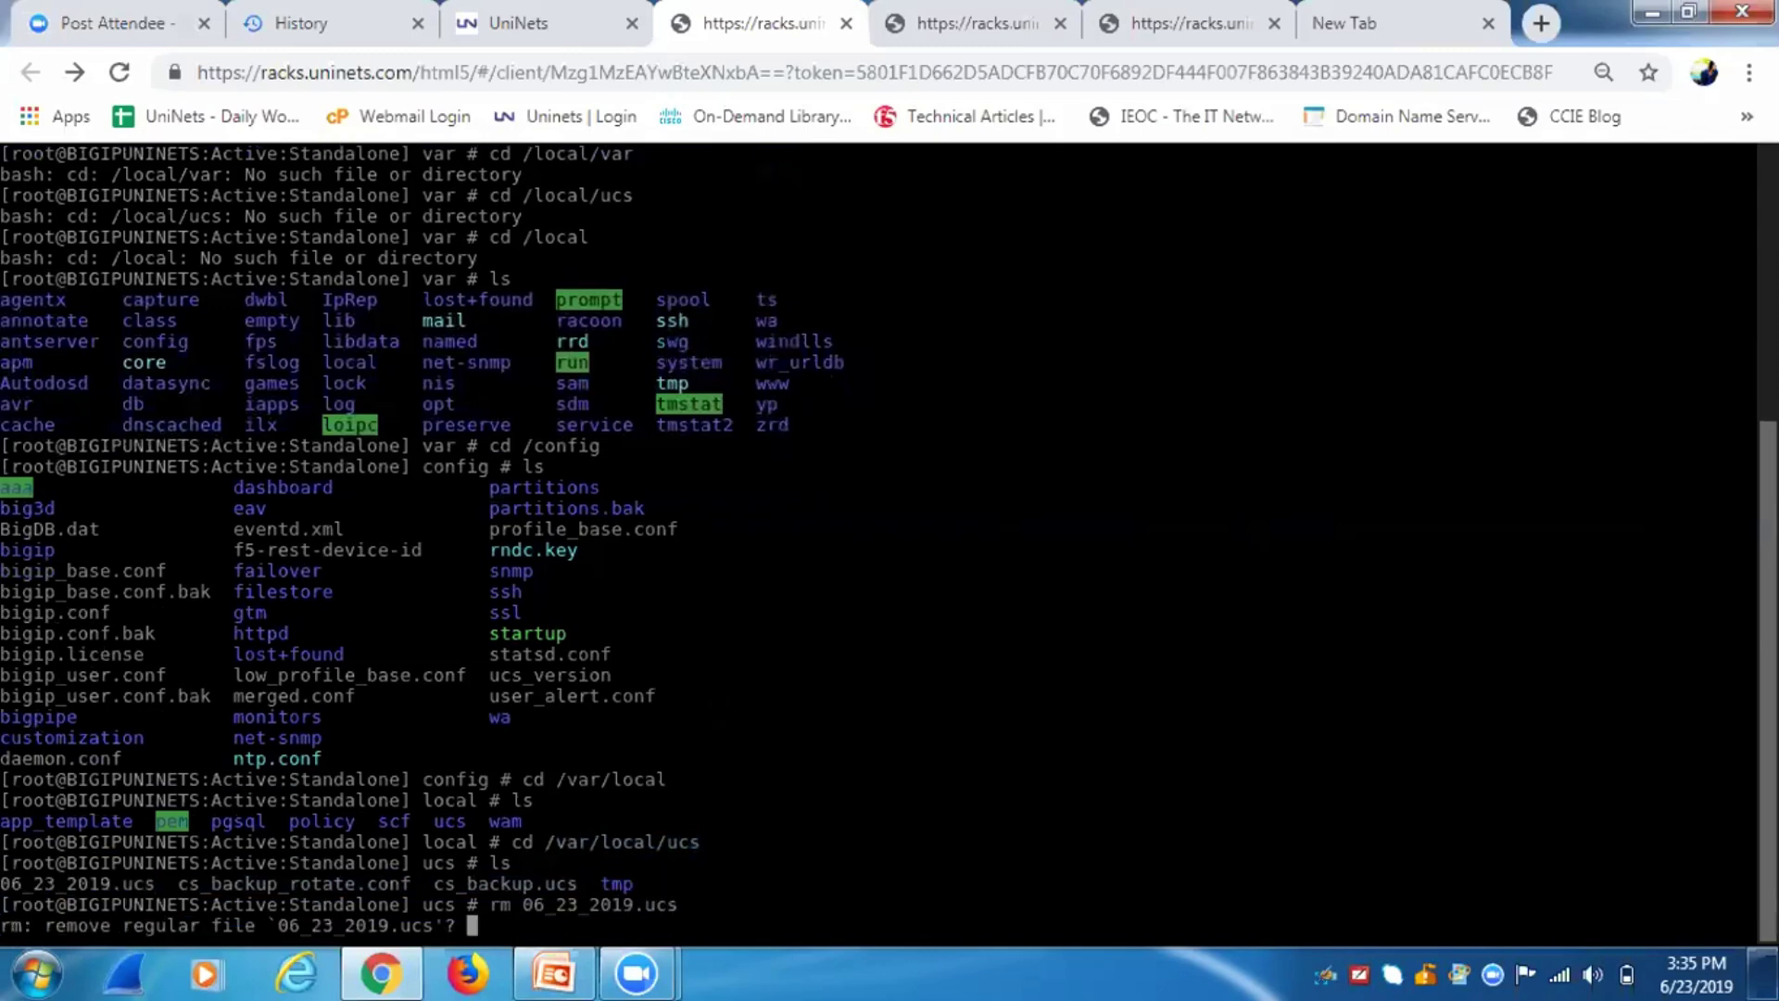
{"action": "type", "text": "y"}
{"action": "key", "text": "Return"}
List the directory again to confirm only cs_backup_rotate.conf, cs_backup.ucs and tmp remain.
{"action": "key", "text": "Return"}
{"action": "key", "text": "Return"}
{"action": "key", "text": "Return"}
{"action": "key", "text": "Return"}
{"action": "key", "text": "Return"}
{"action": "key", "text": "Return"}
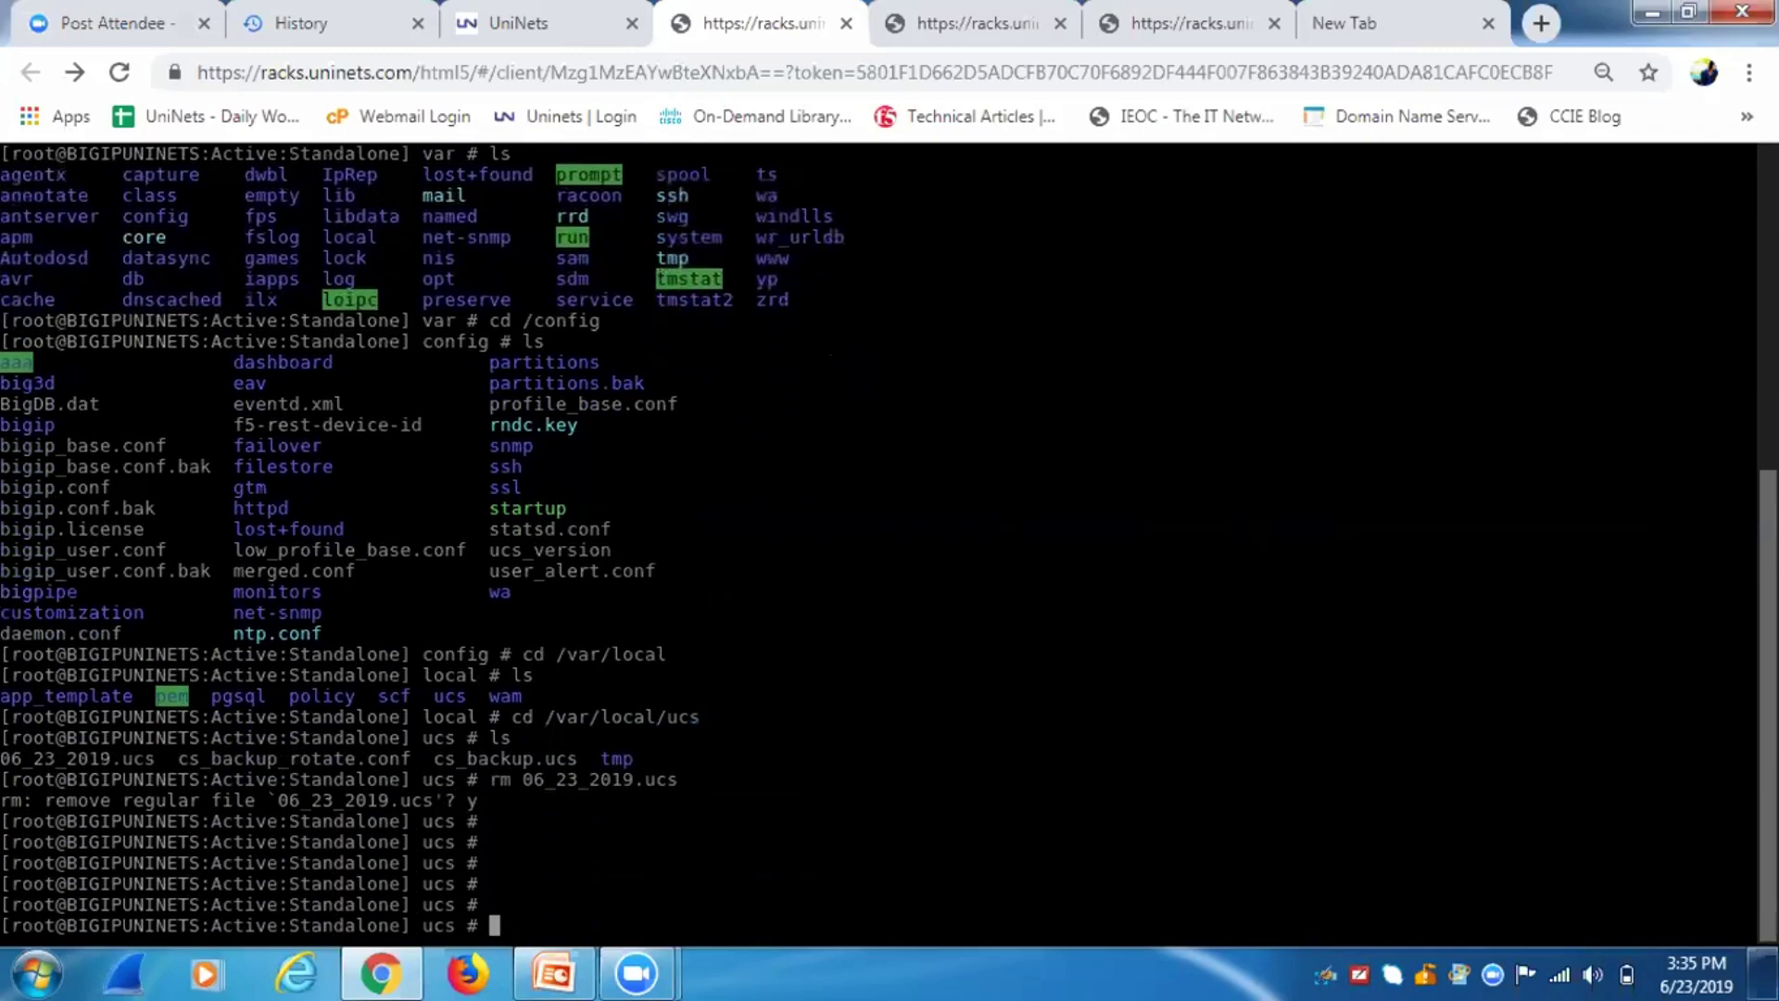
{"action": "type", "text": "ls"}
{"action": "key", "text": "Return"}
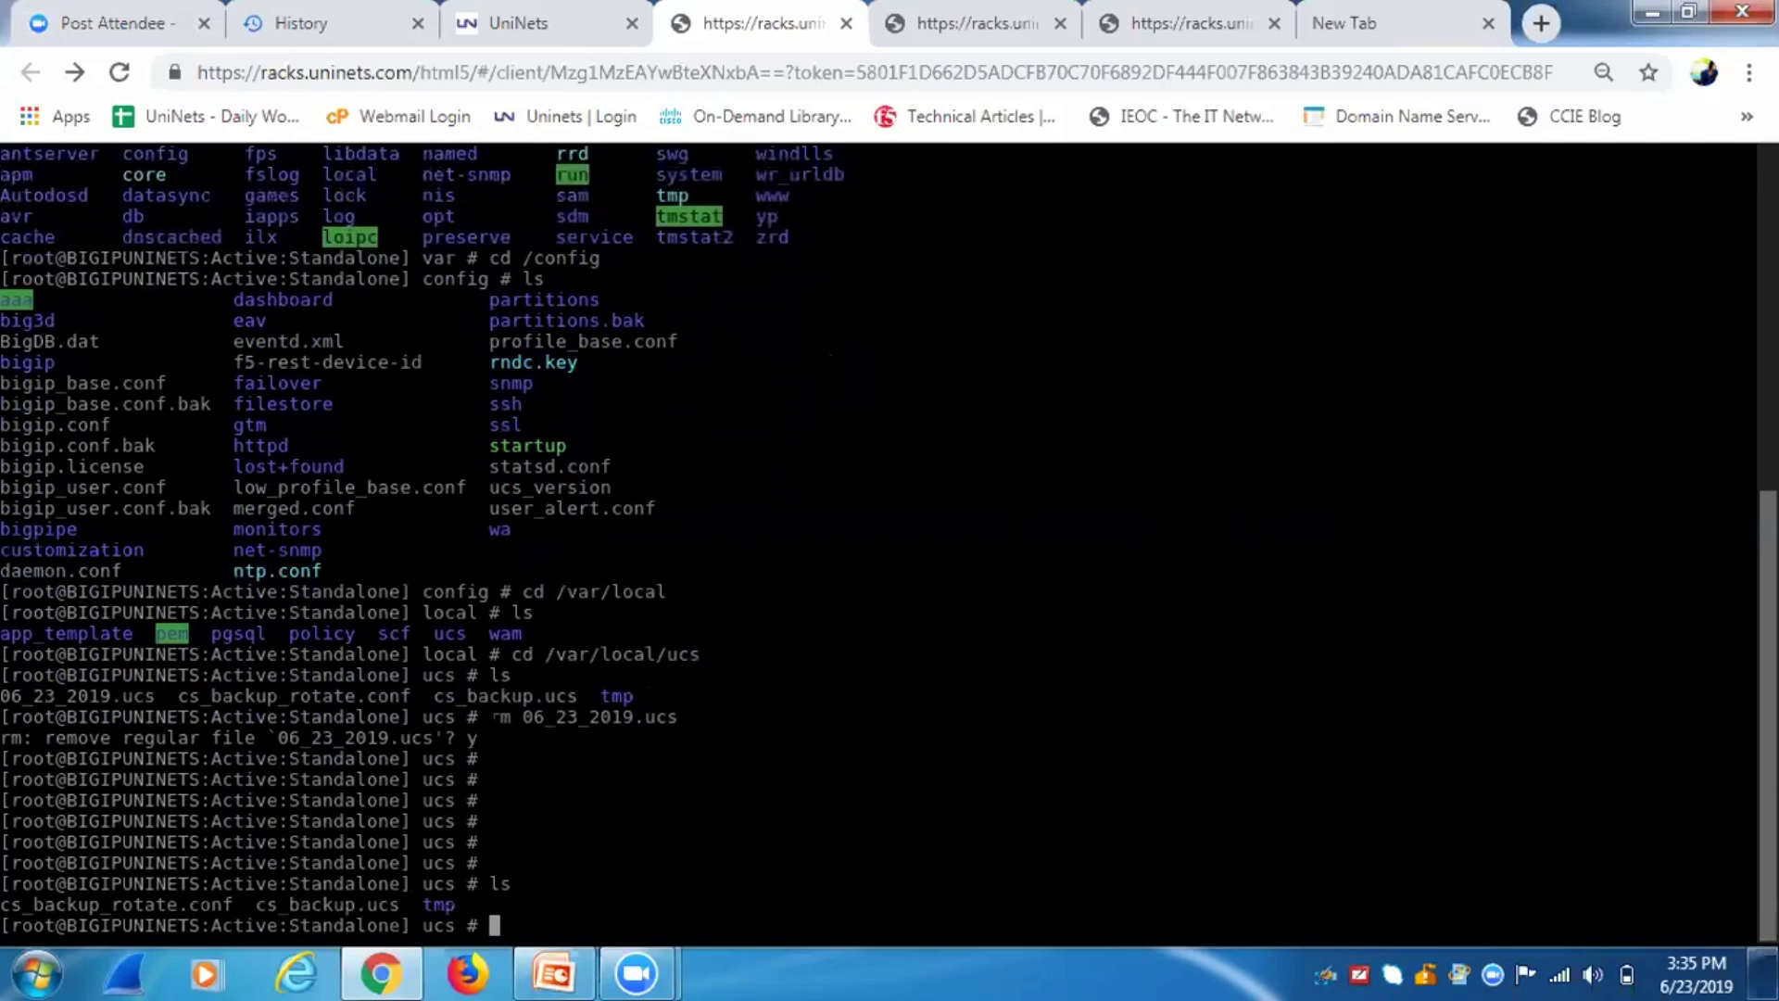
{"action": "left_click_drag", "start_coordinate": [495, 716], "coordinate": [706, 716]}
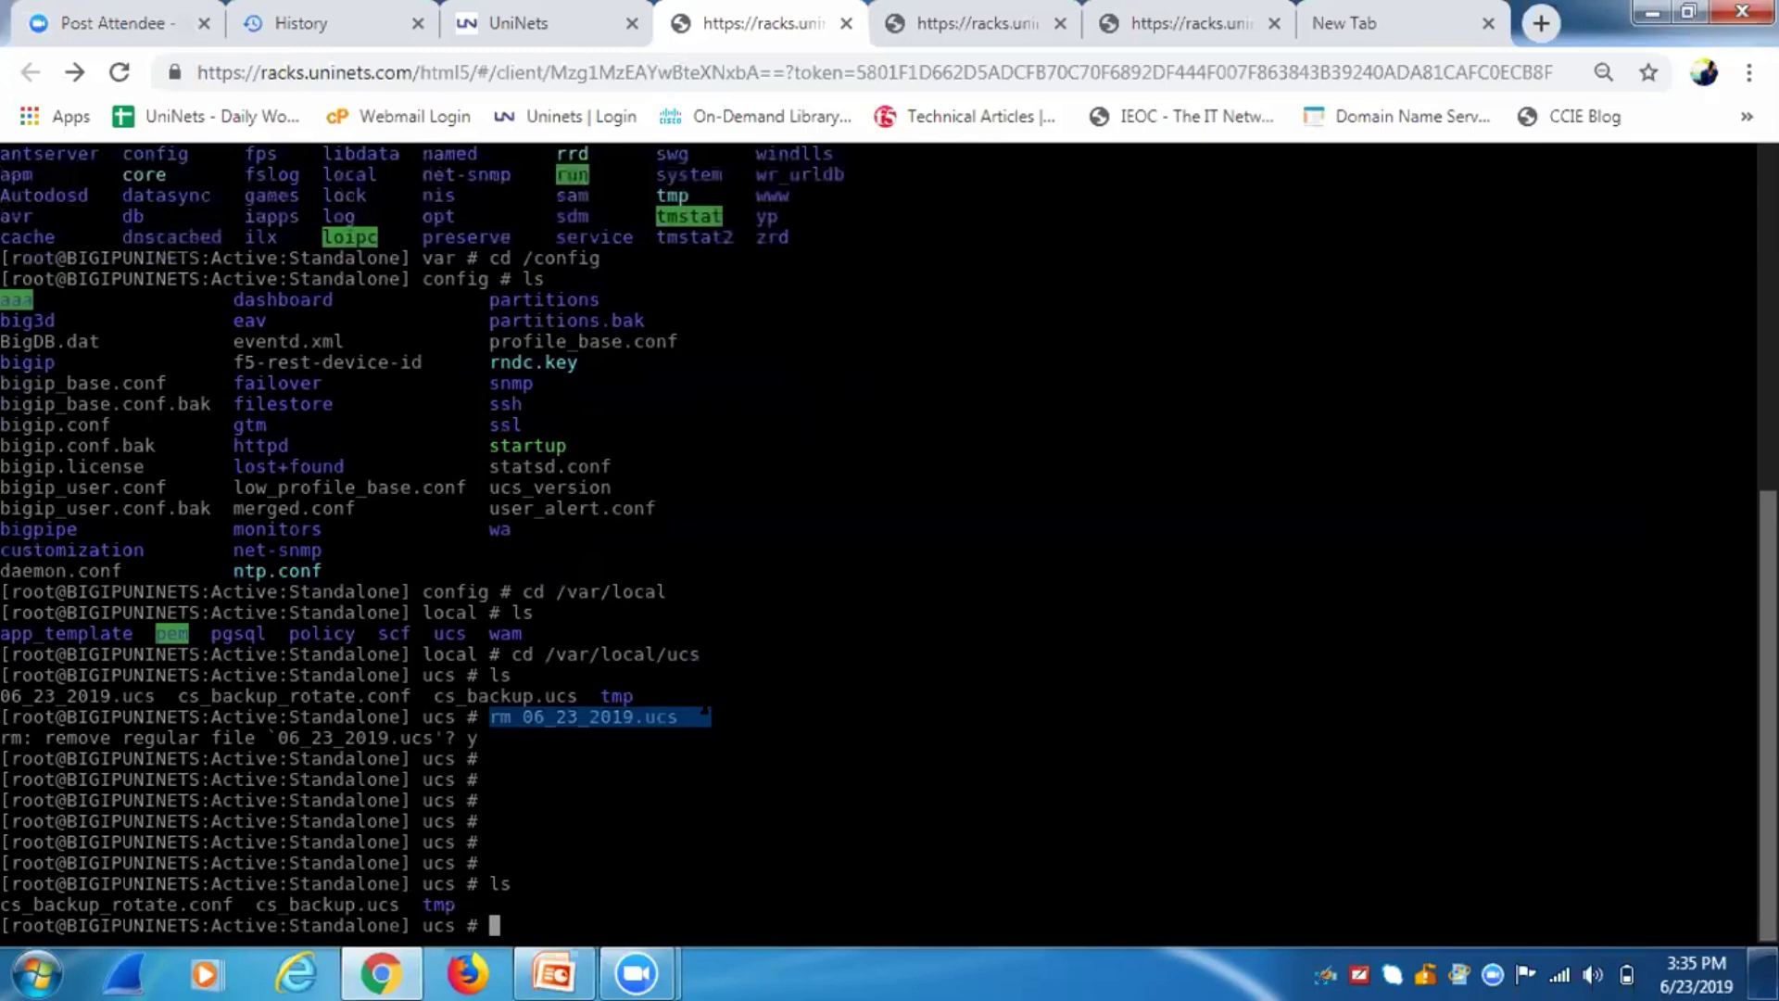
{"action": "left_click_drag", "start_coordinate": [709, 654], "coordinate": [512, 654]}
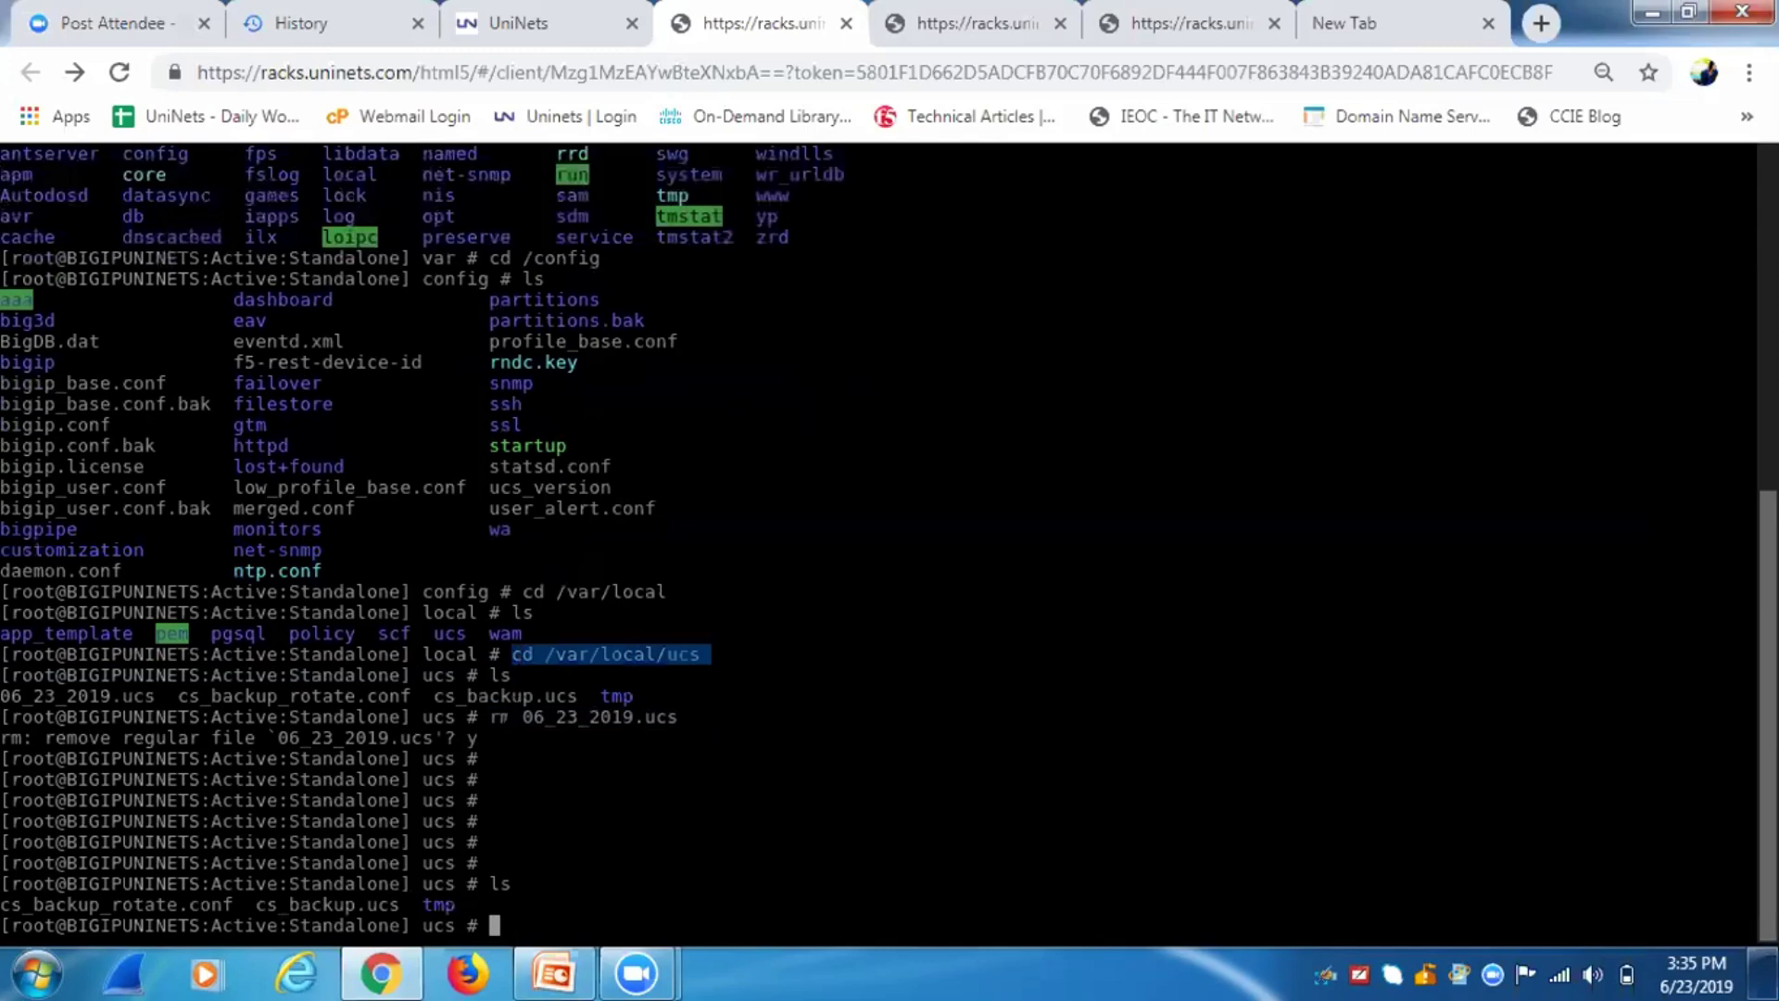
{"action": "double_click", "coordinate": [500, 717]}
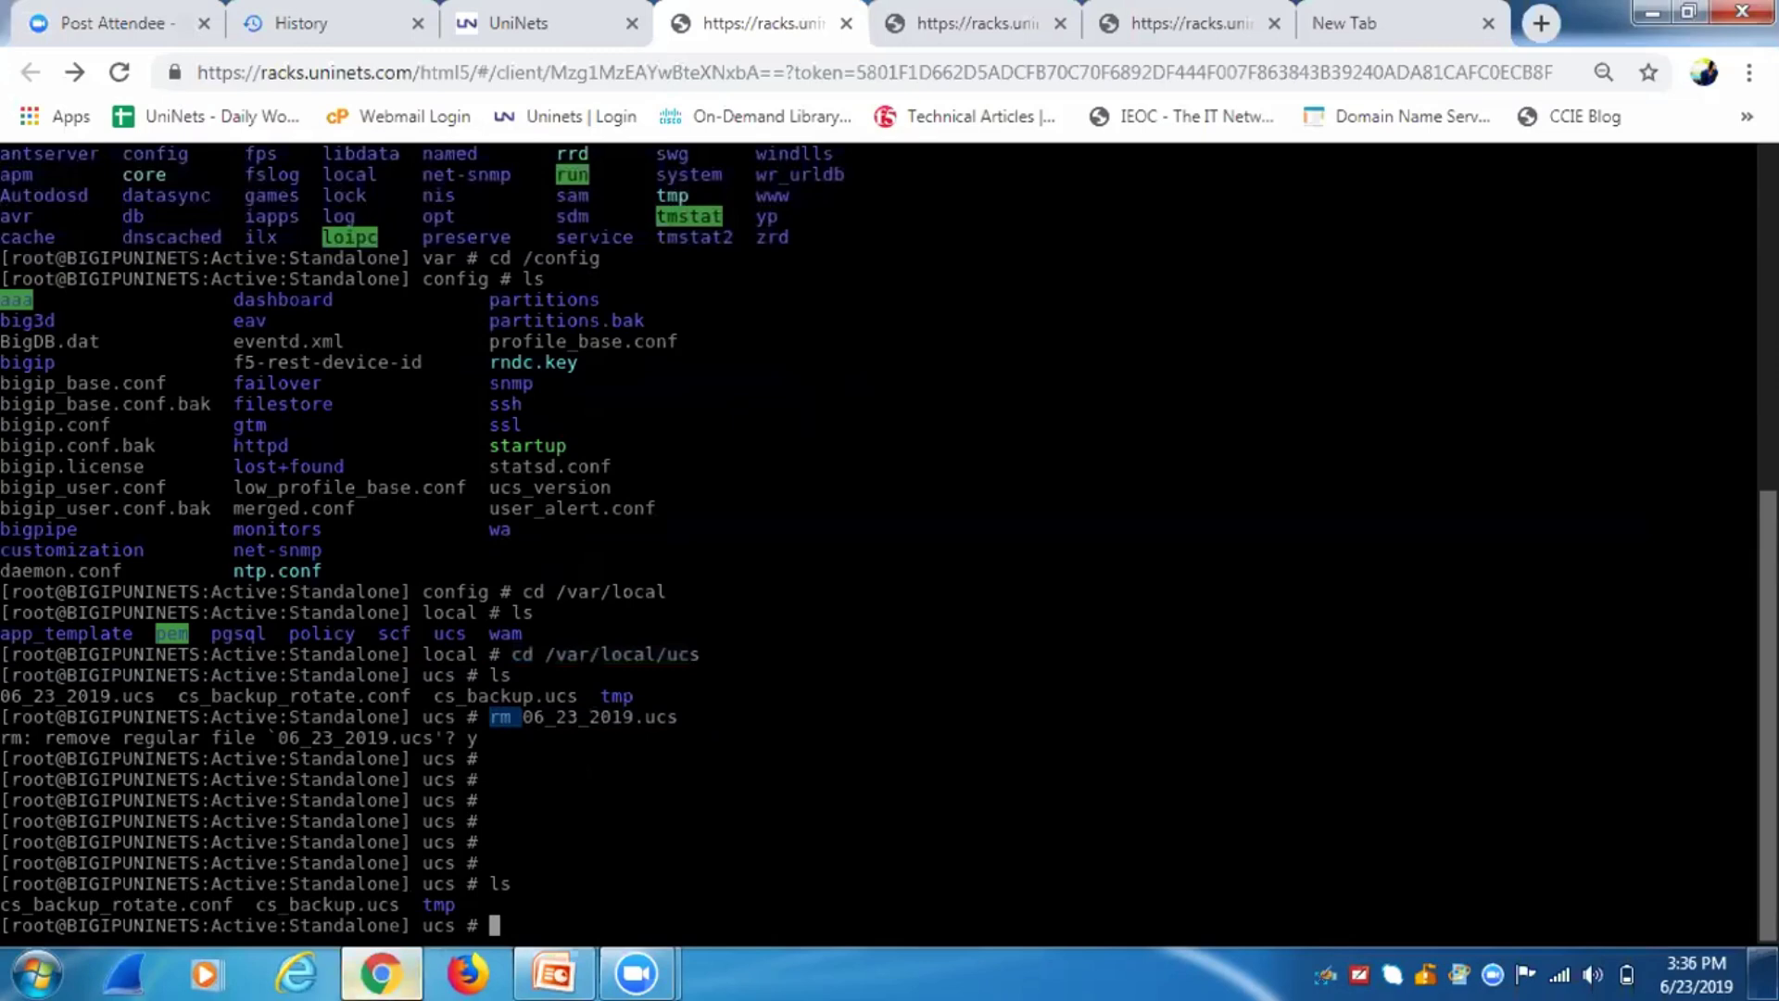
Switch to the BIG-IP Configuration Utility tab and refresh the archive details page.
{"action": "left_click", "coordinate": [382, 975]}
{"action": "left_click", "coordinate": [382, 974]}
{"action": "left_click", "coordinate": [973, 24]}
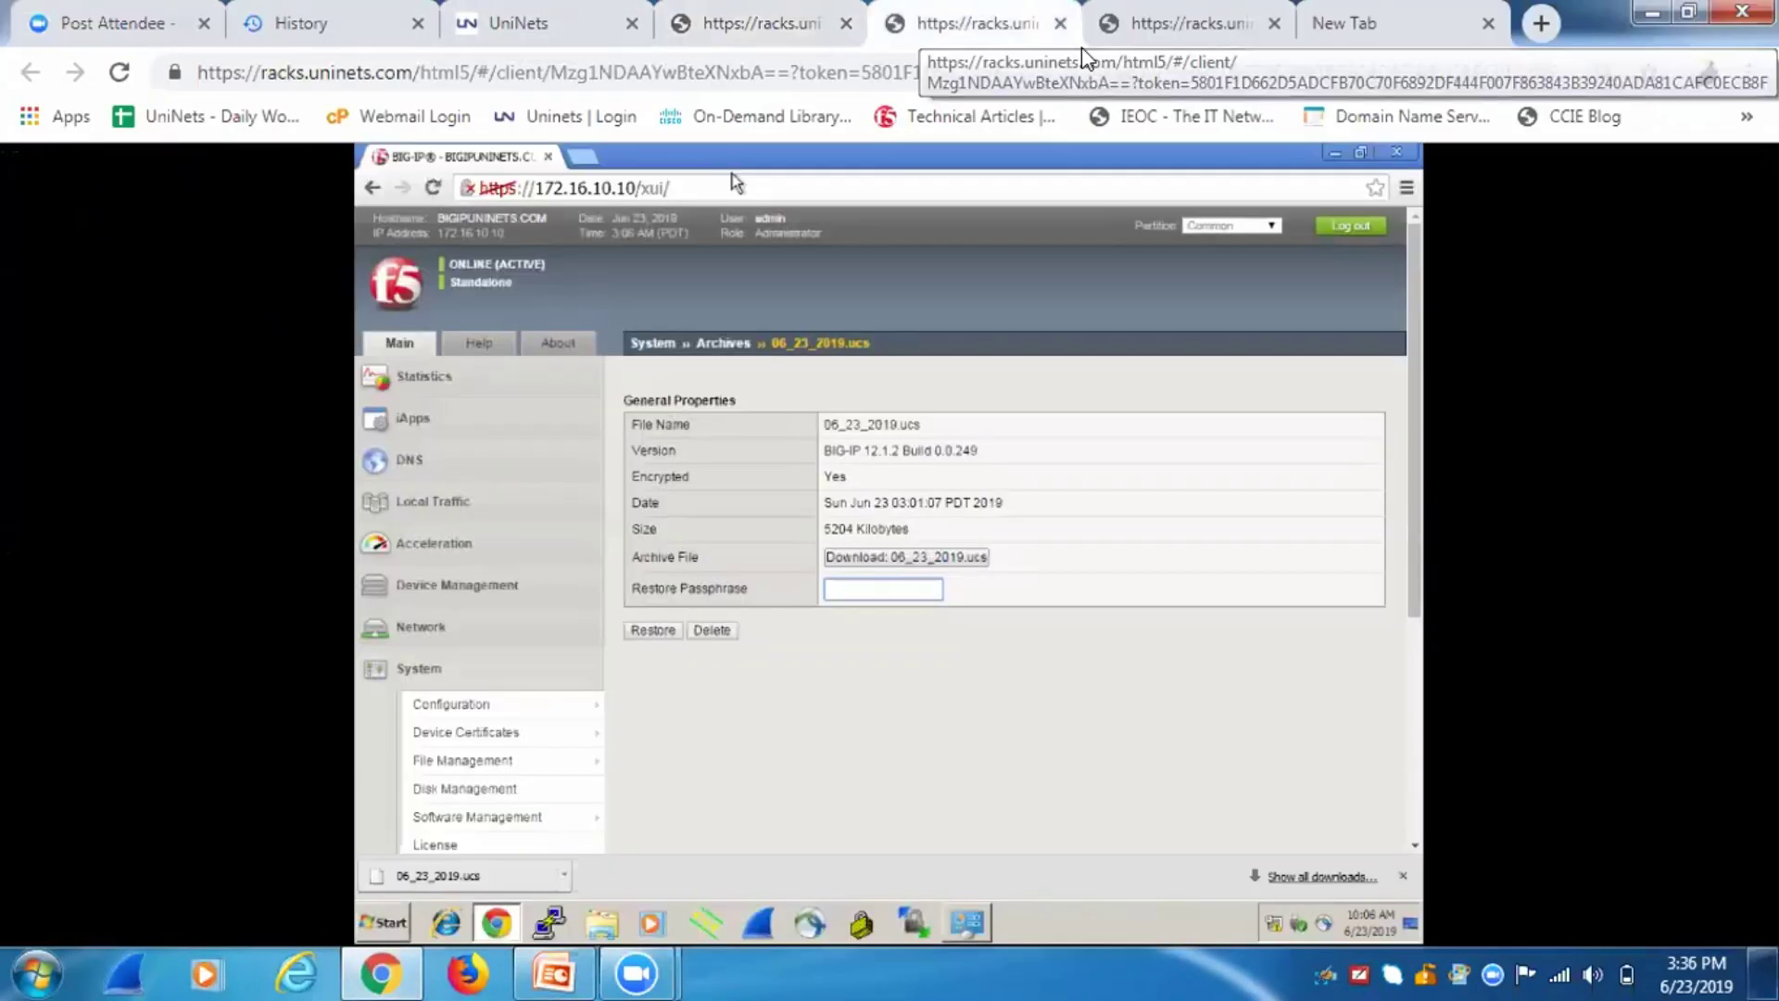
{"action": "left_click", "coordinate": [653, 629]}
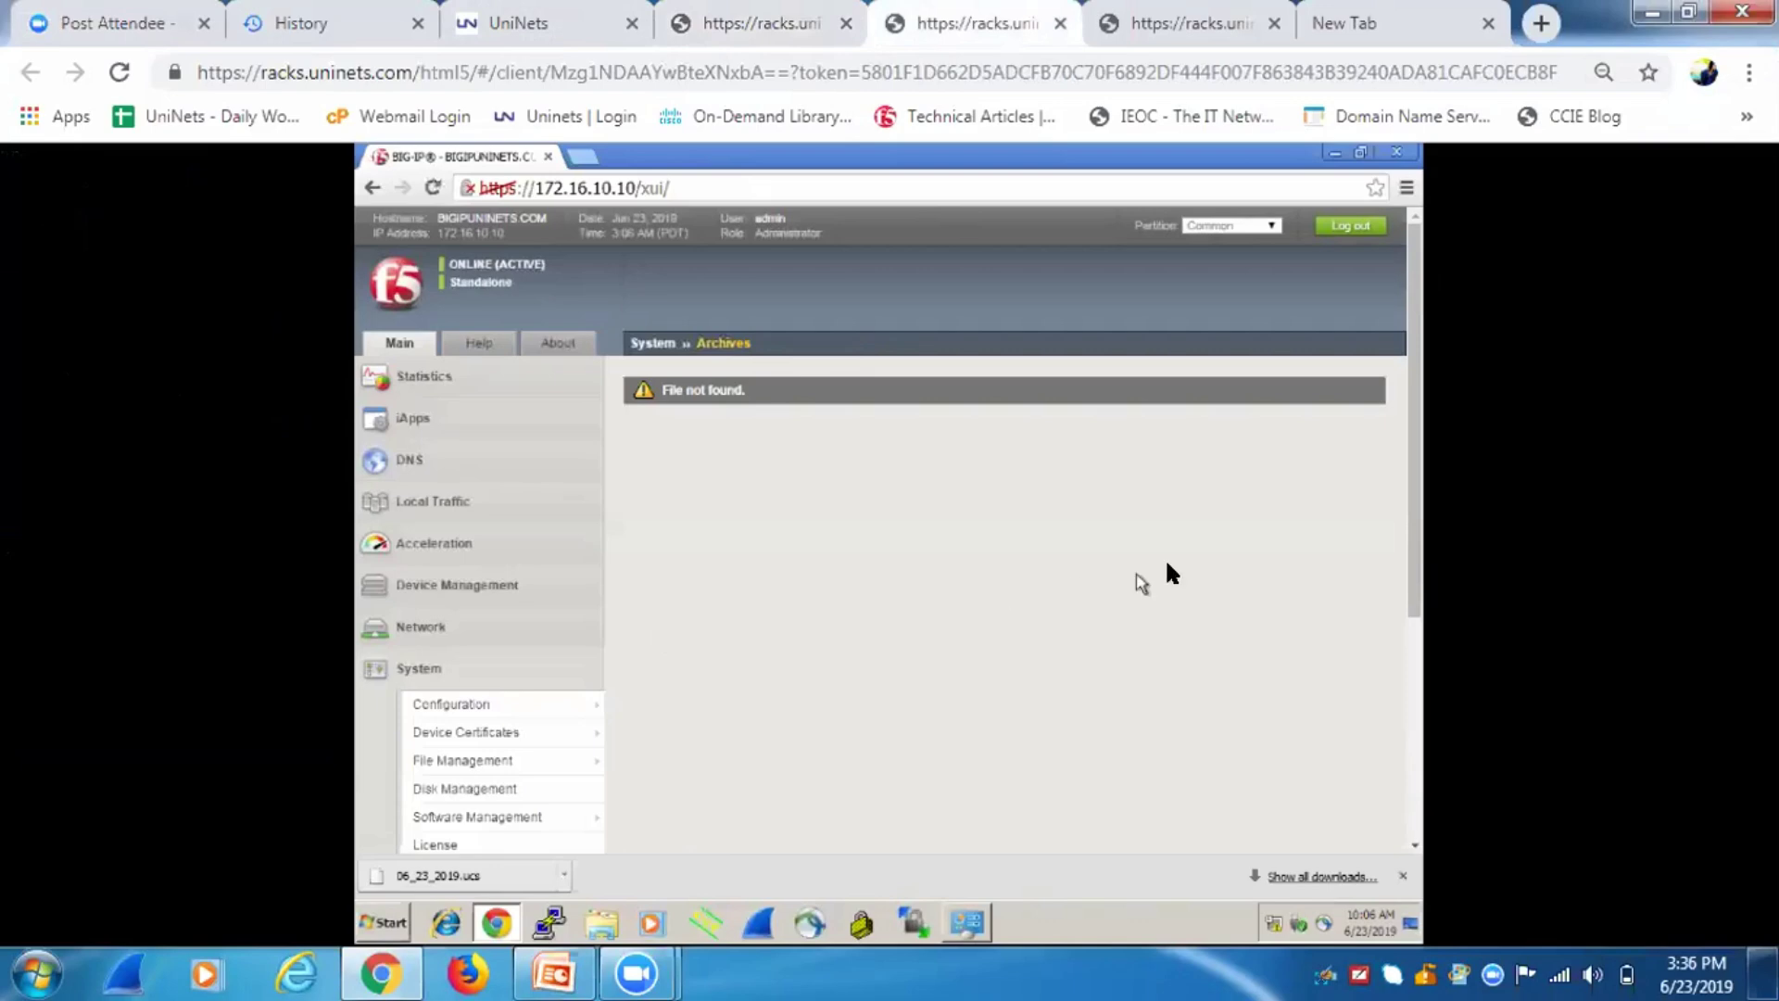
Upload 06_23_2019.ucs through System > Archives > Upload and open its archive details.
{"action": "left_click_drag", "start_coordinate": [1416, 523], "coordinate": [1402, 653]}
{"action": "mouse_move", "coordinate": [515, 721]}
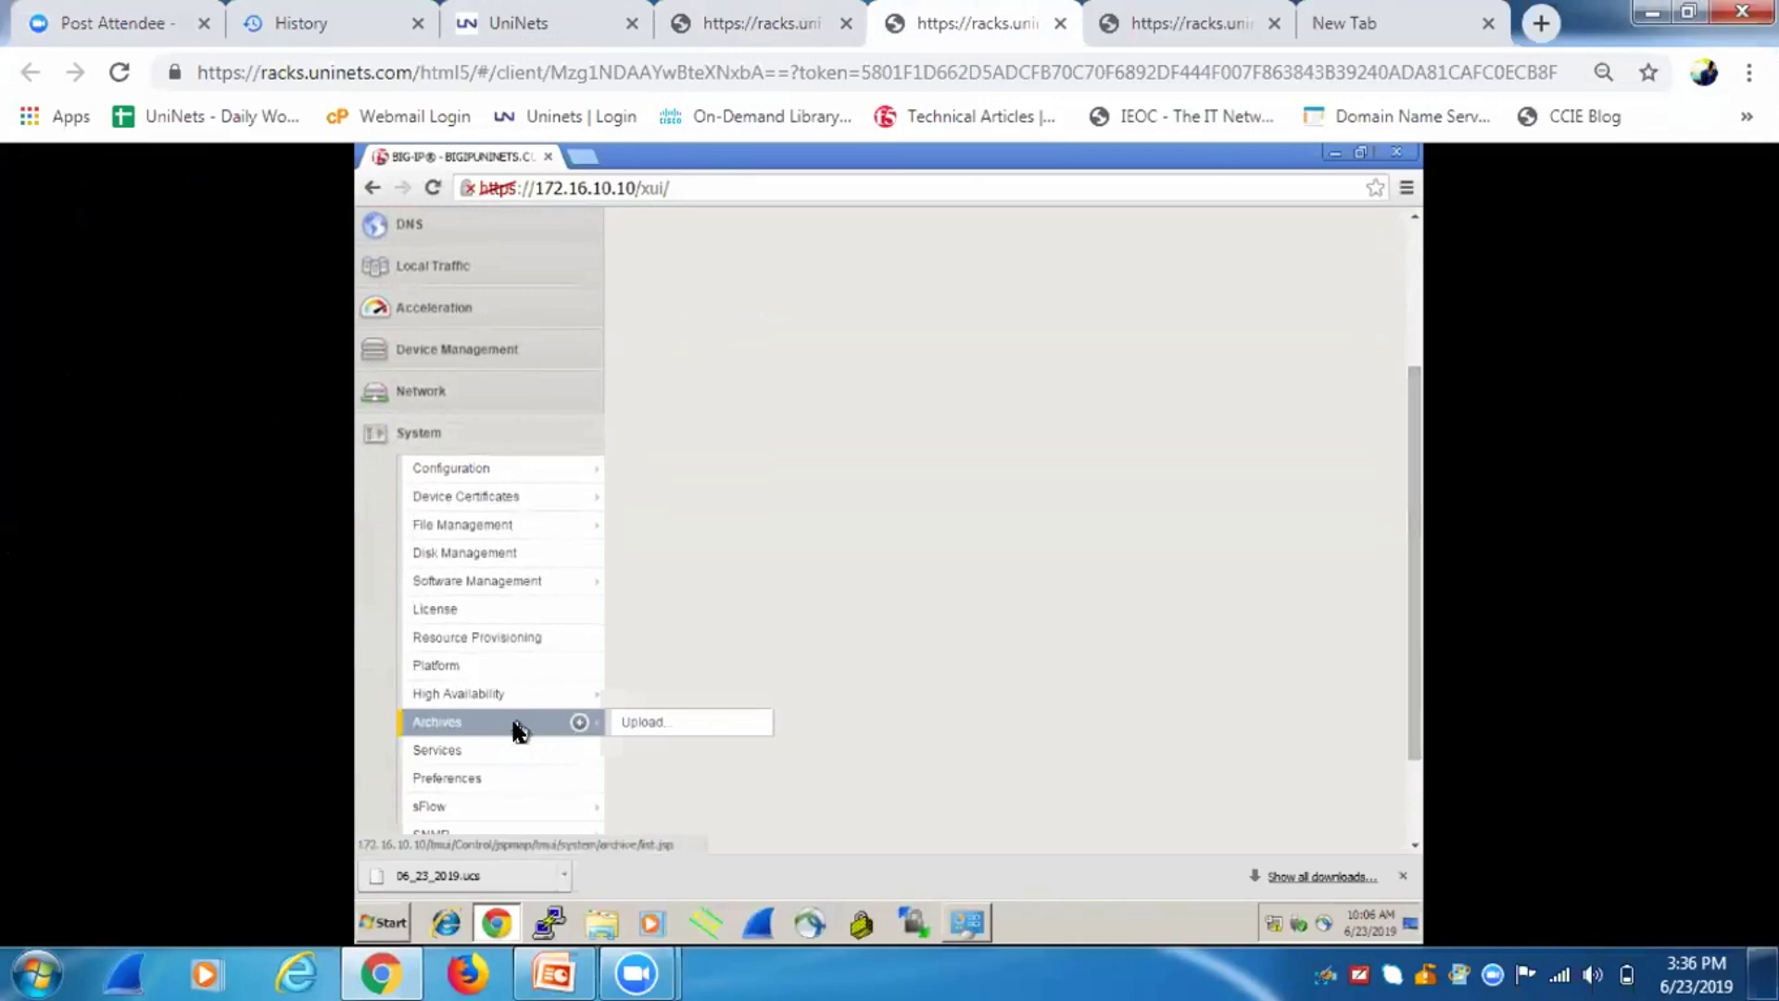
{"action": "left_click", "coordinate": [656, 724]}
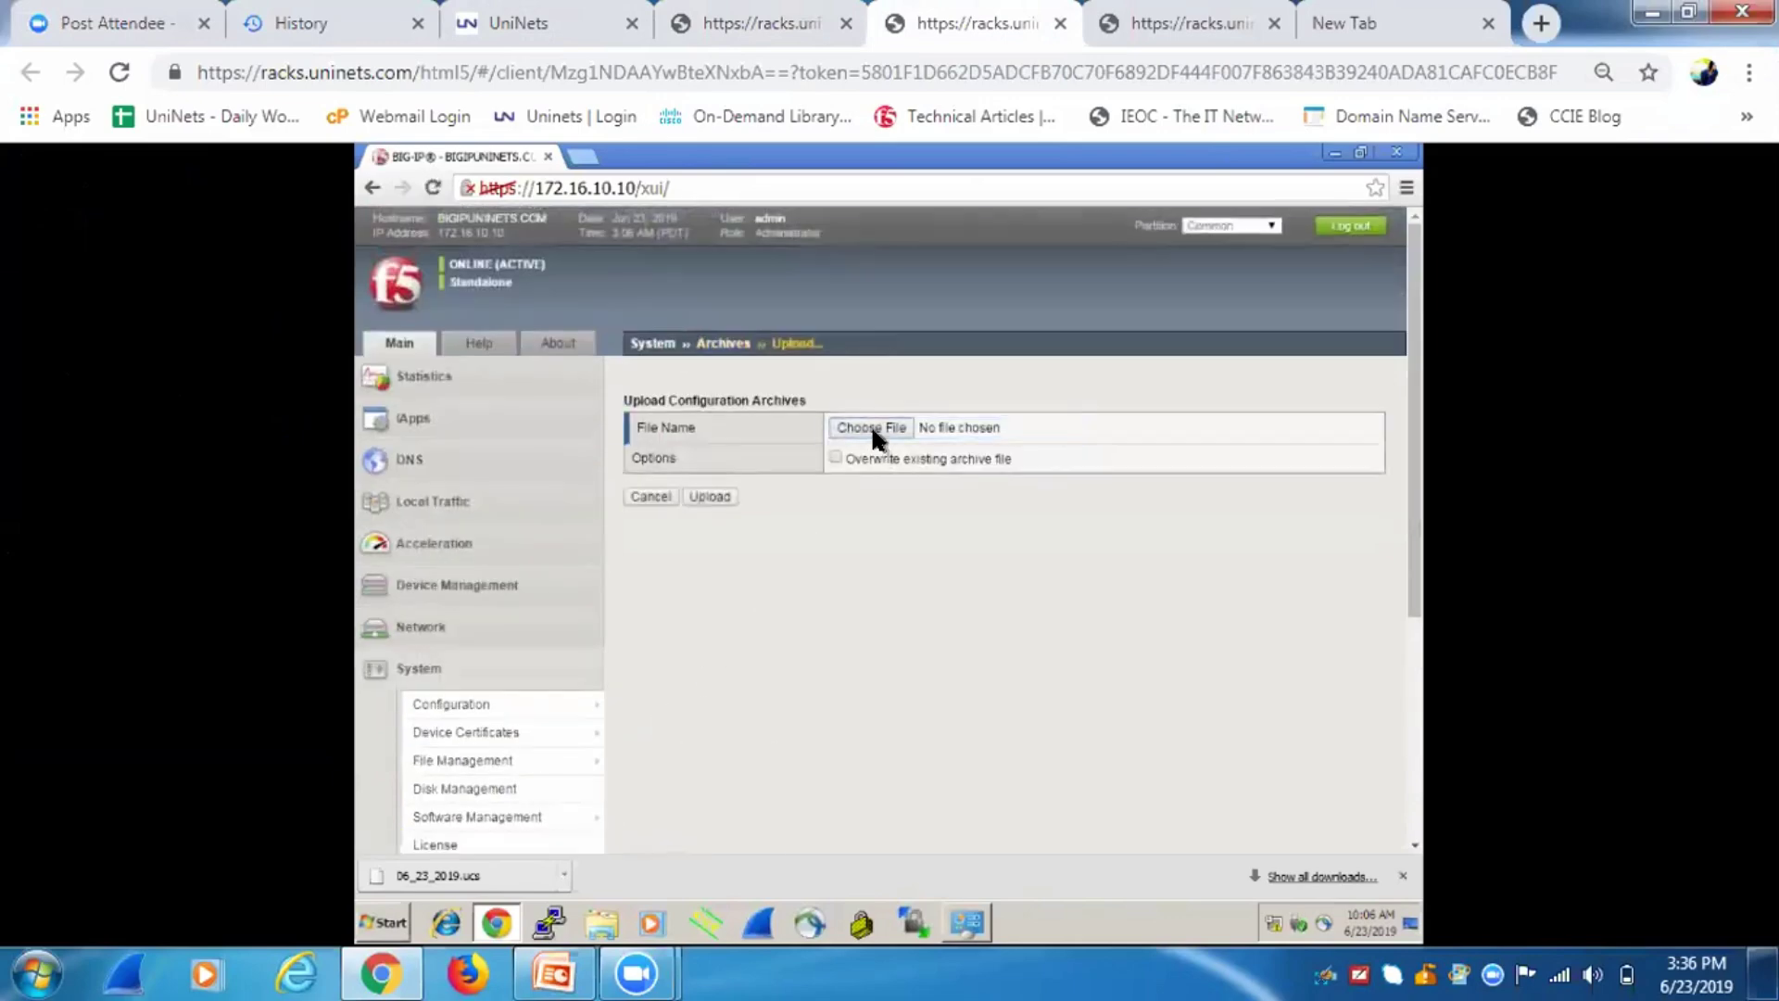
{"action": "left_click", "coordinate": [871, 424]}
{"action": "double_click", "coordinate": [643, 277]}
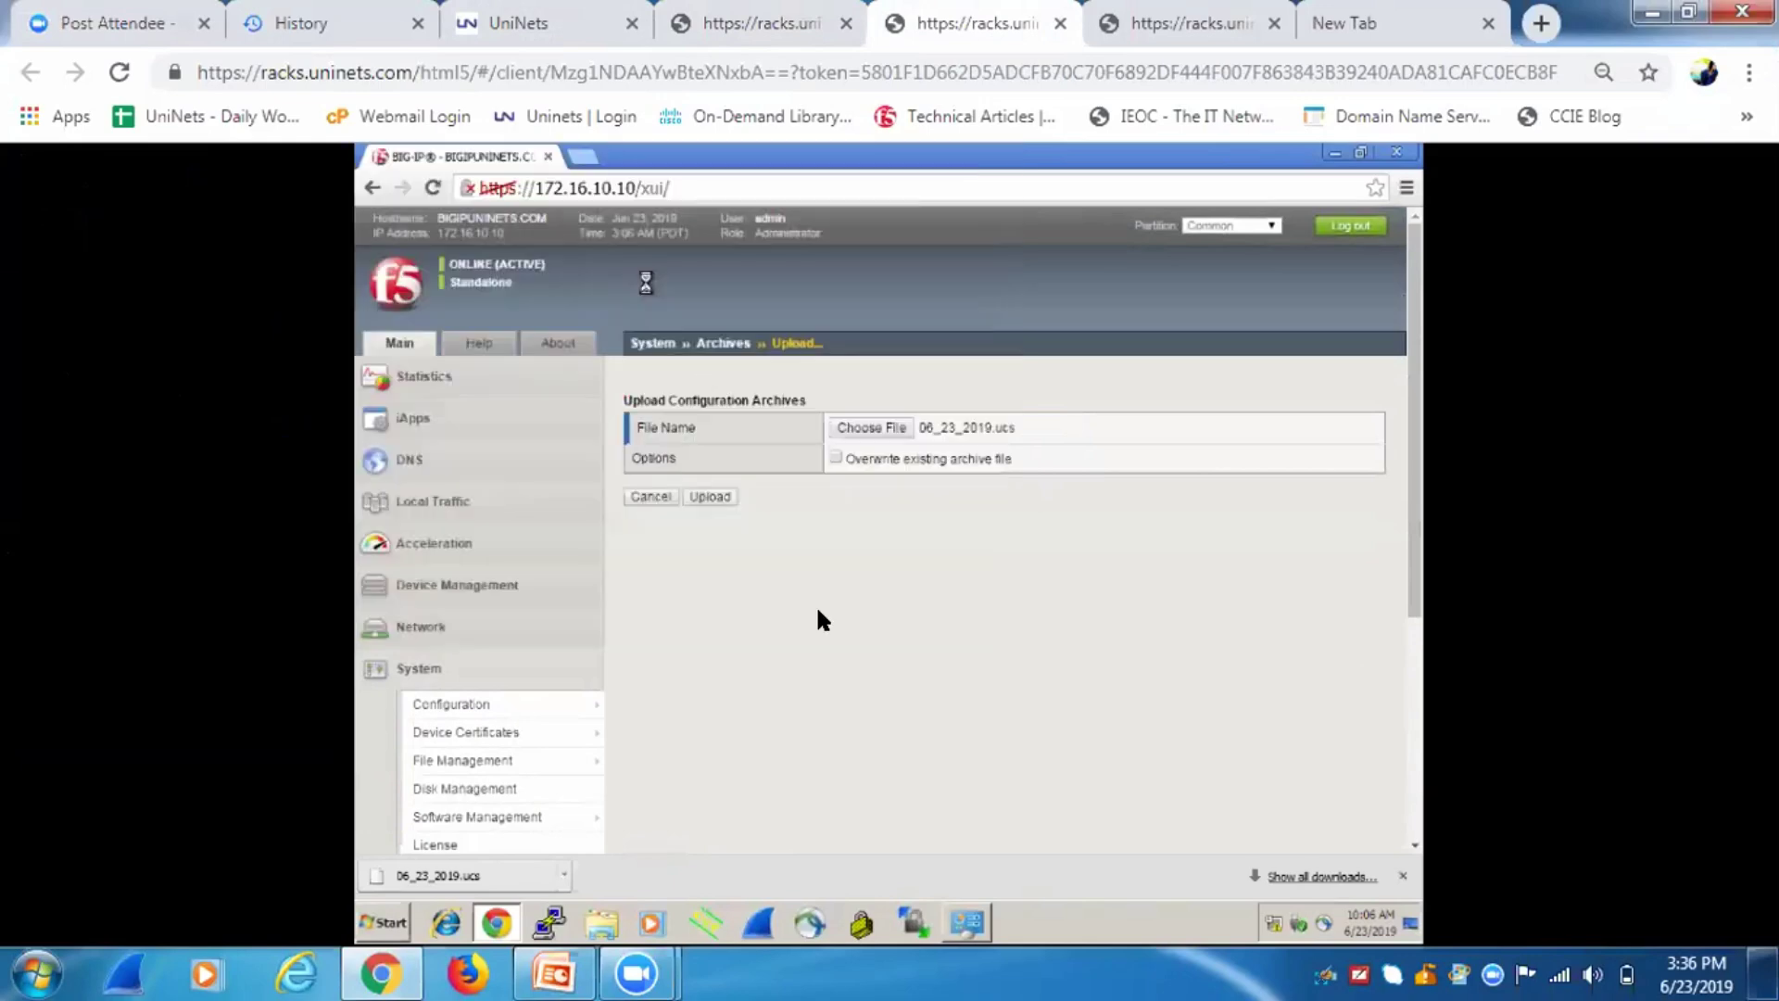
{"action": "left_click", "coordinate": [709, 500]}
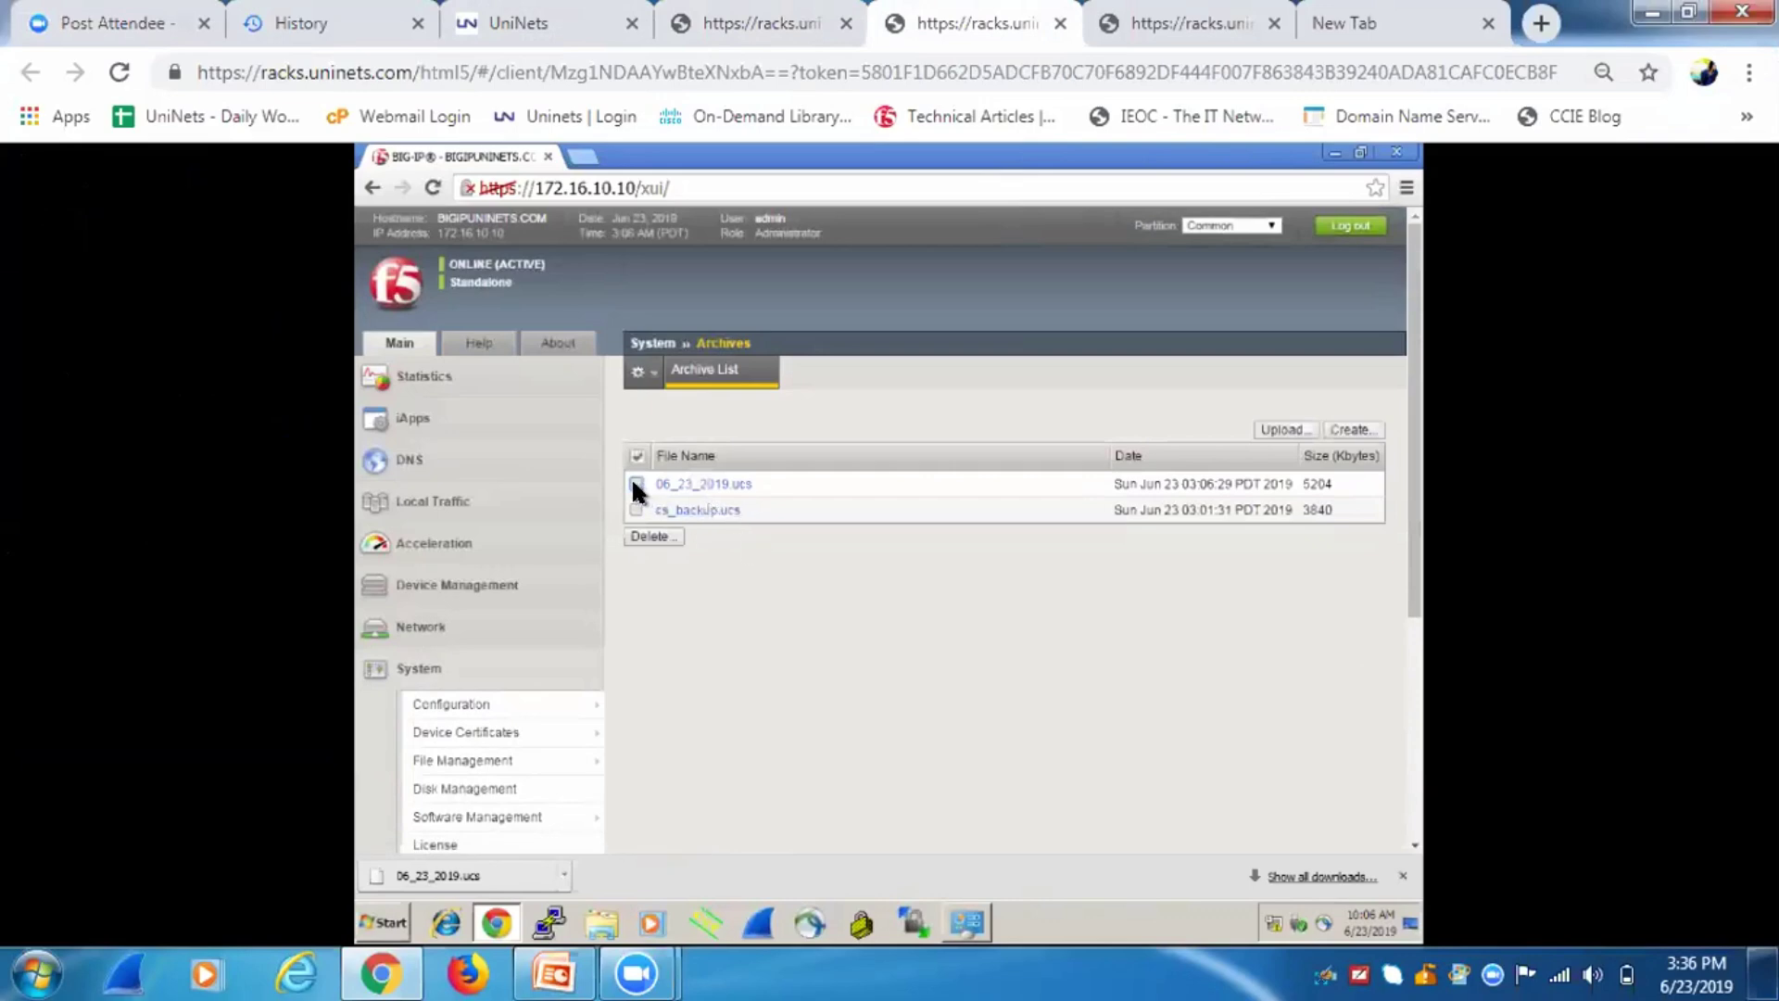
{"action": "left_click", "coordinate": [679, 484]}
Restore 06_23_2019.ucs with its passphrase, acknowledge the status message, and return to the shell tab.
{"action": "left_click", "coordinate": [867, 587]}
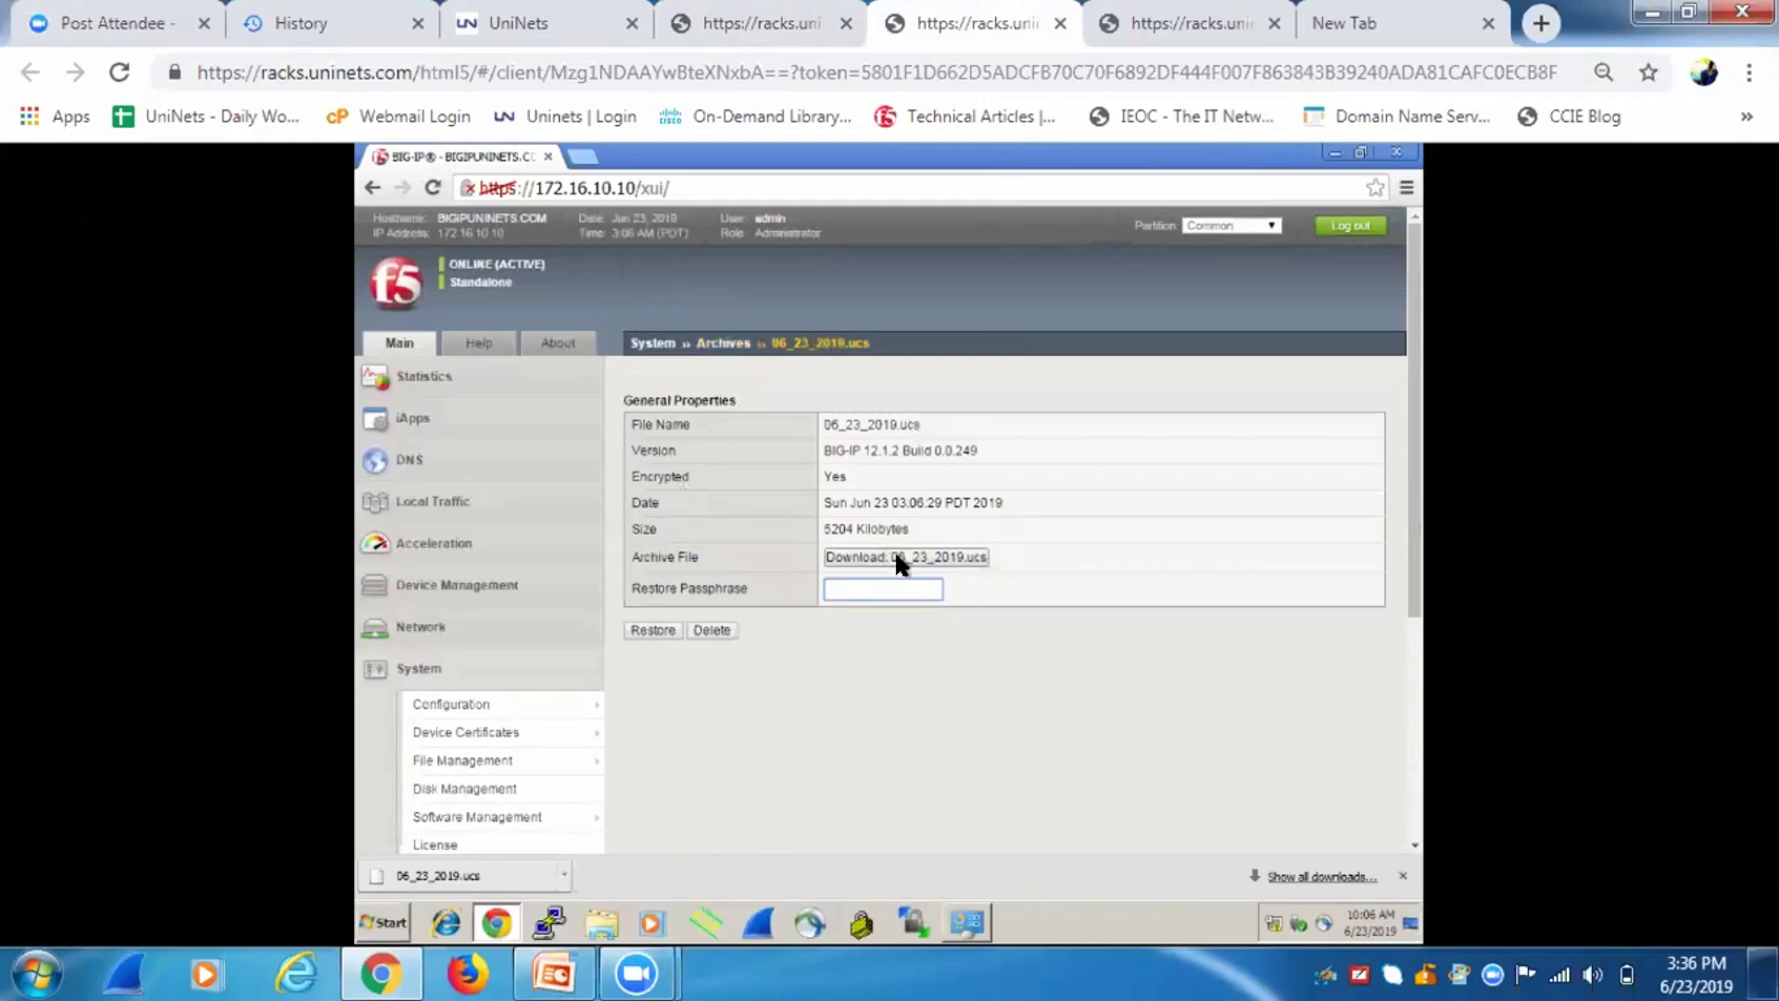
{"action": "left_click", "coordinate": [654, 630]}
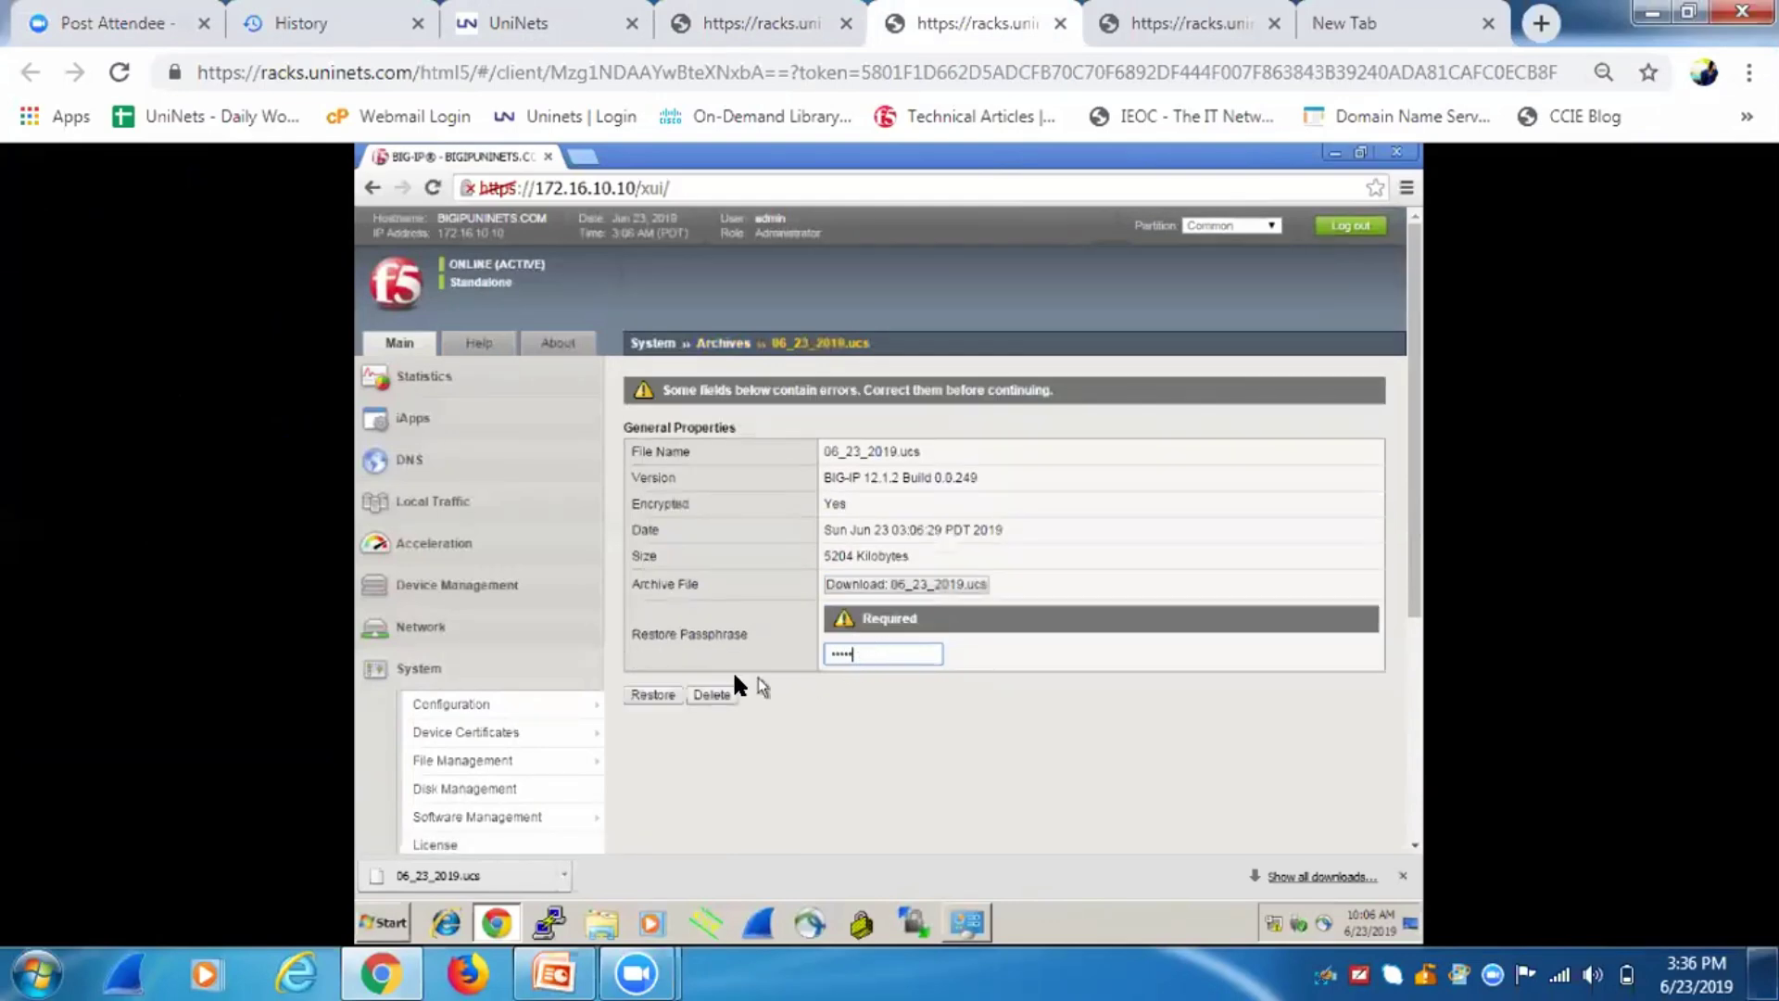
{"action": "left_click", "coordinate": [658, 693]}
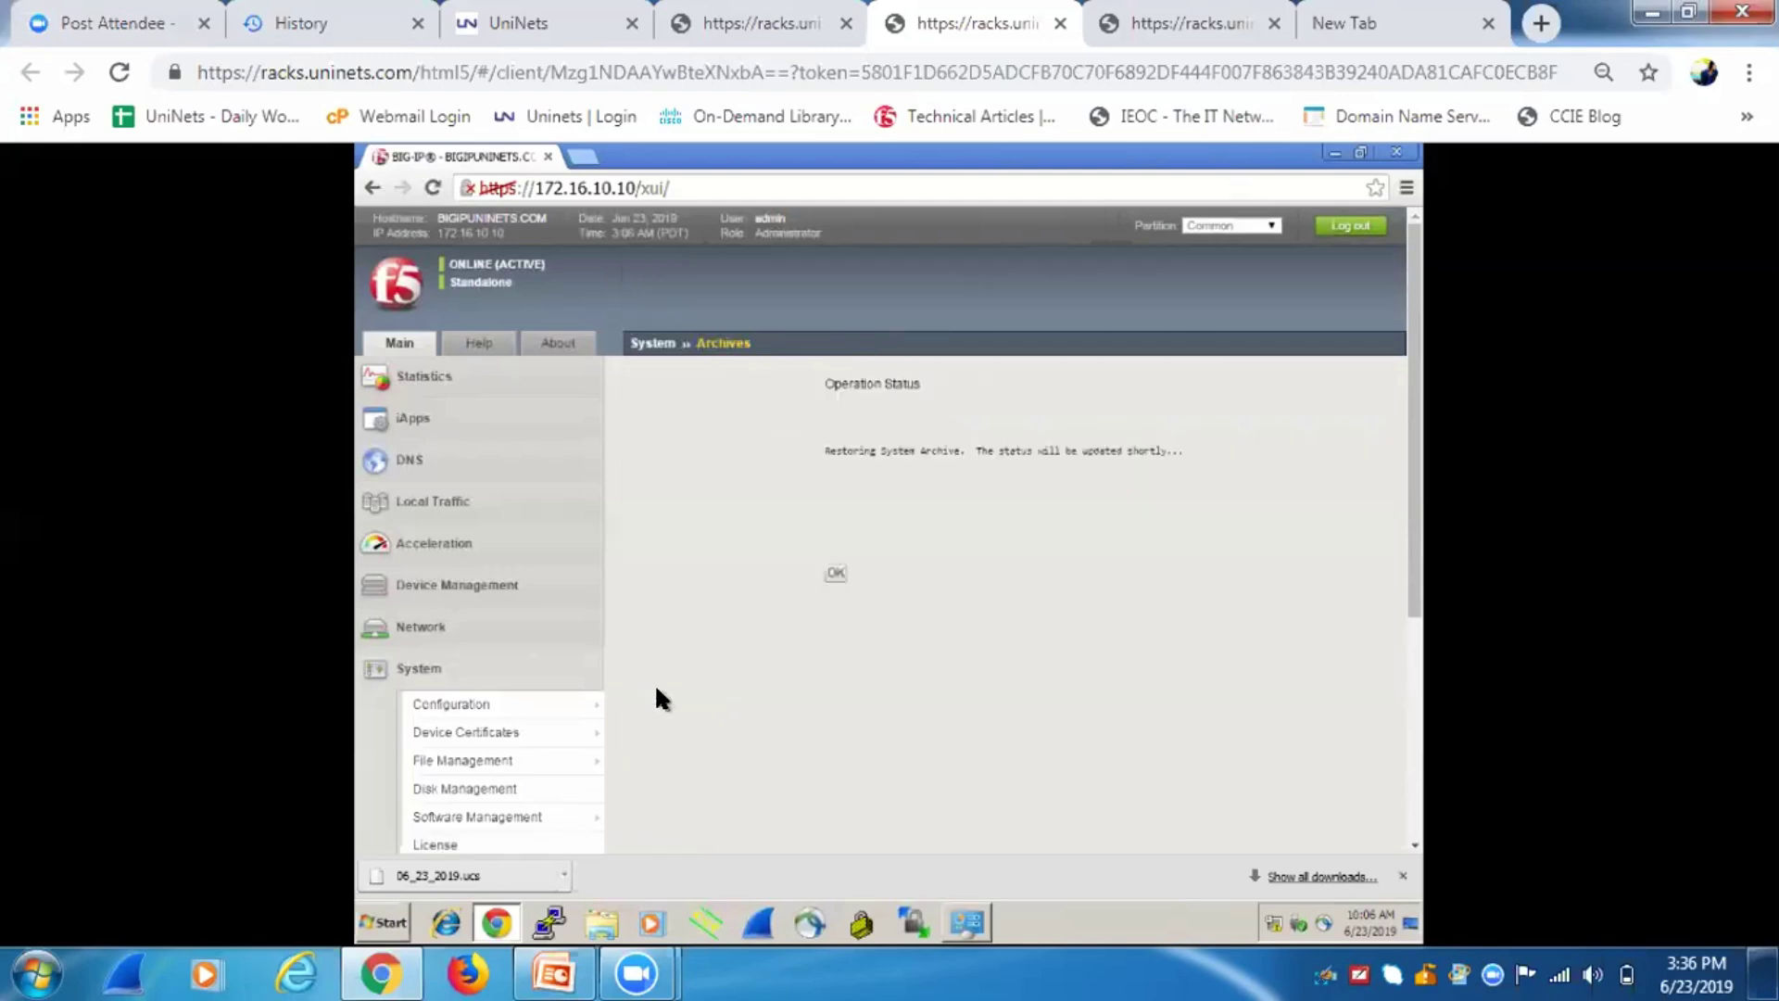
{"action": "left_click", "coordinate": [836, 572]}
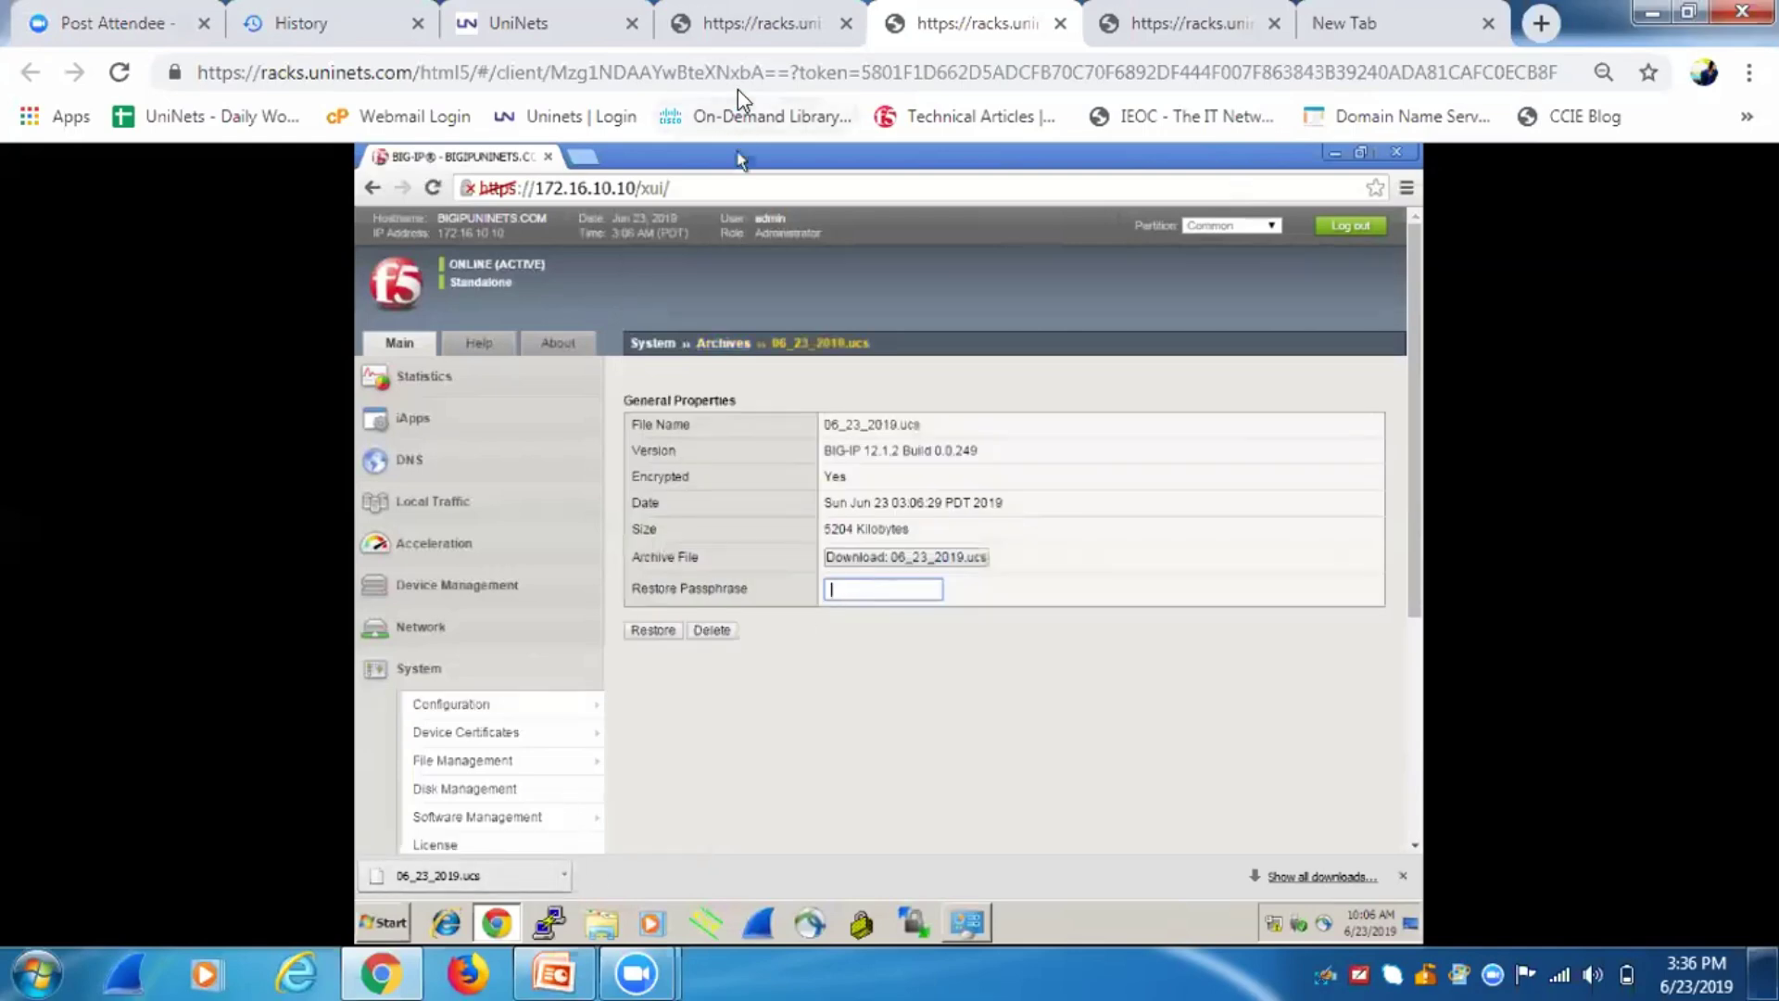
{"action": "left_click", "coordinate": [706, 13]}
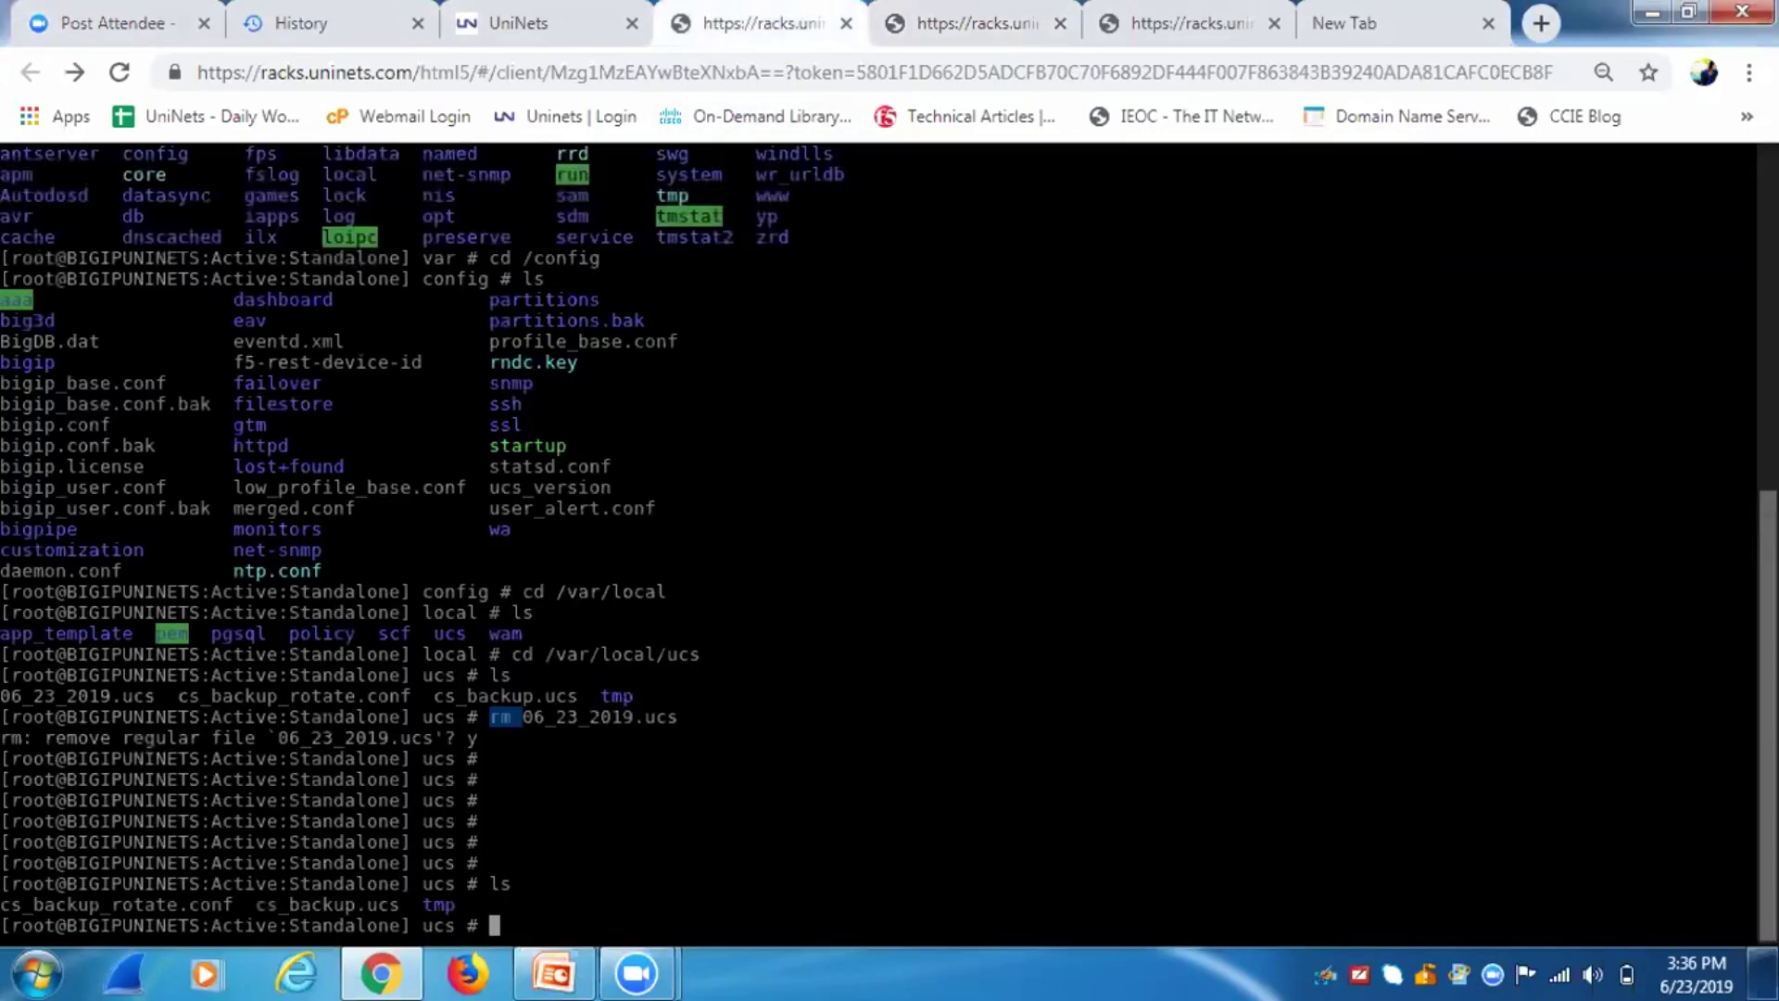
List /var/local/ucs to confirm 06_23_2019.ucs is back beside cs_backup.ucs.1.
{"action": "type", "text": "ls"}
{"action": "key", "text": "Return"}
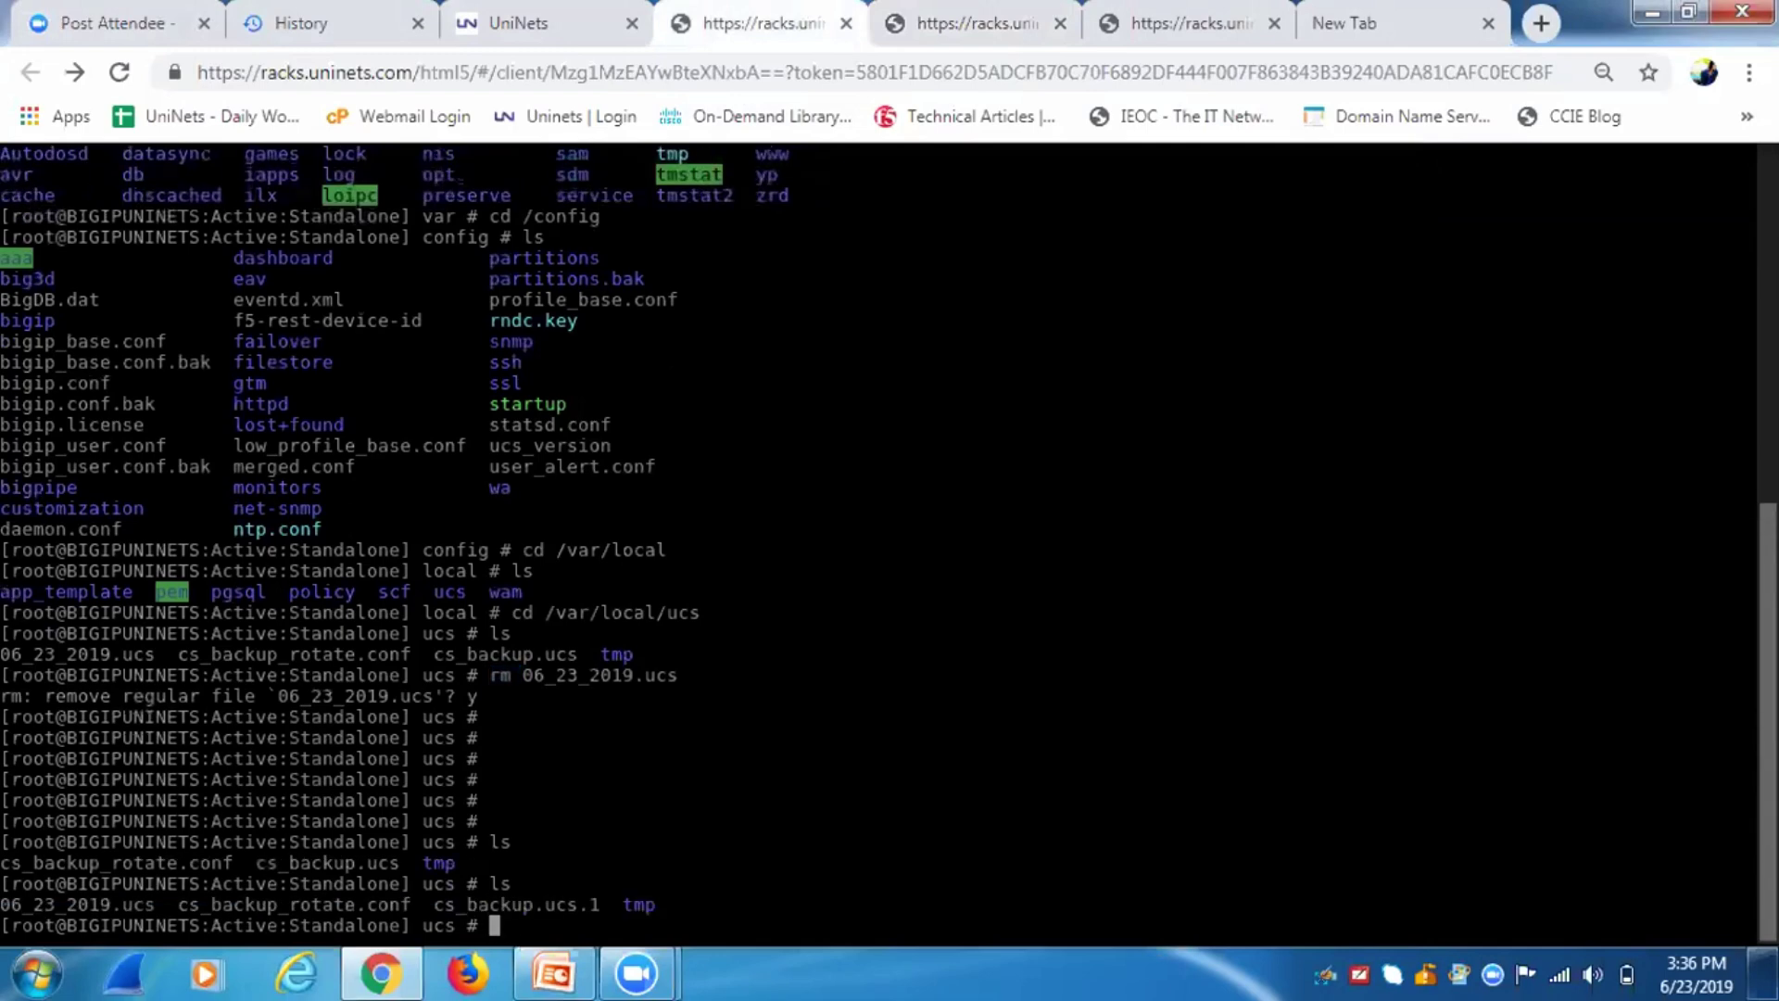
{"action": "left_click_drag", "start_coordinate": [152, 904], "coordinate": [1, 904]}
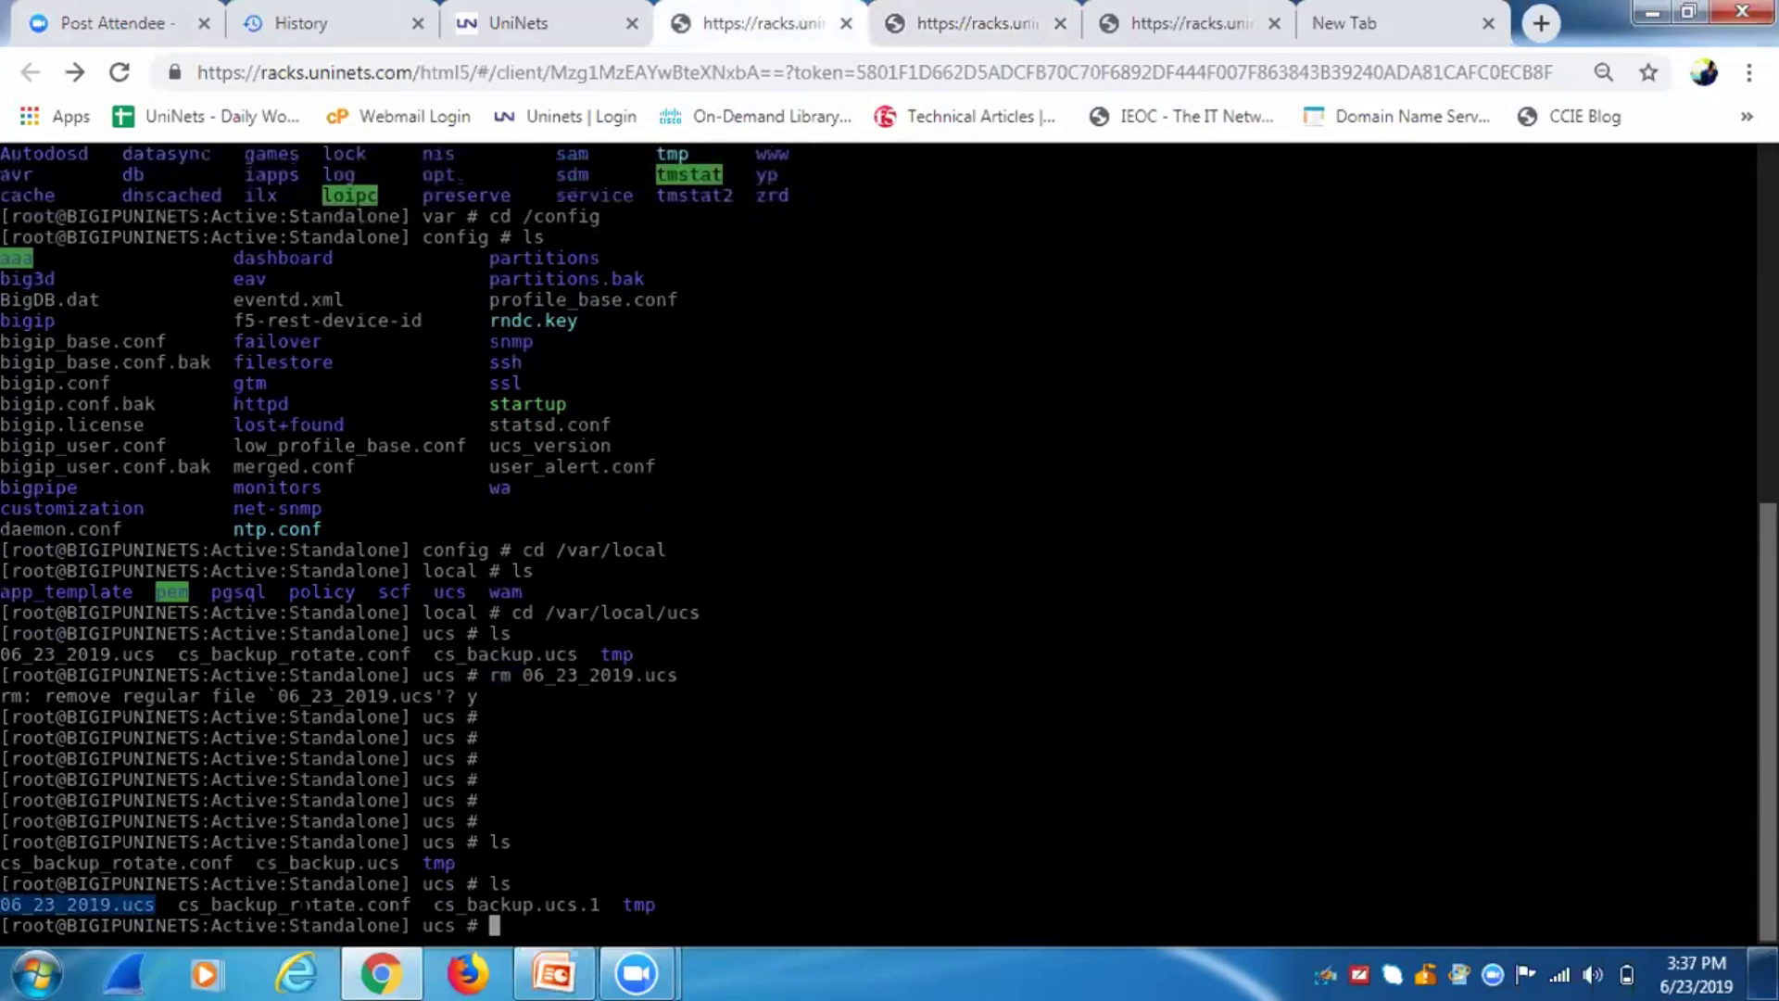
{"action": "key", "text": "Return"}
{"action": "key", "text": "Return"}
{"action": "key", "text": "Return"}
Change into the /config directory, correcting the mistyped path.
{"action": "type", "text": "cd /confg"}
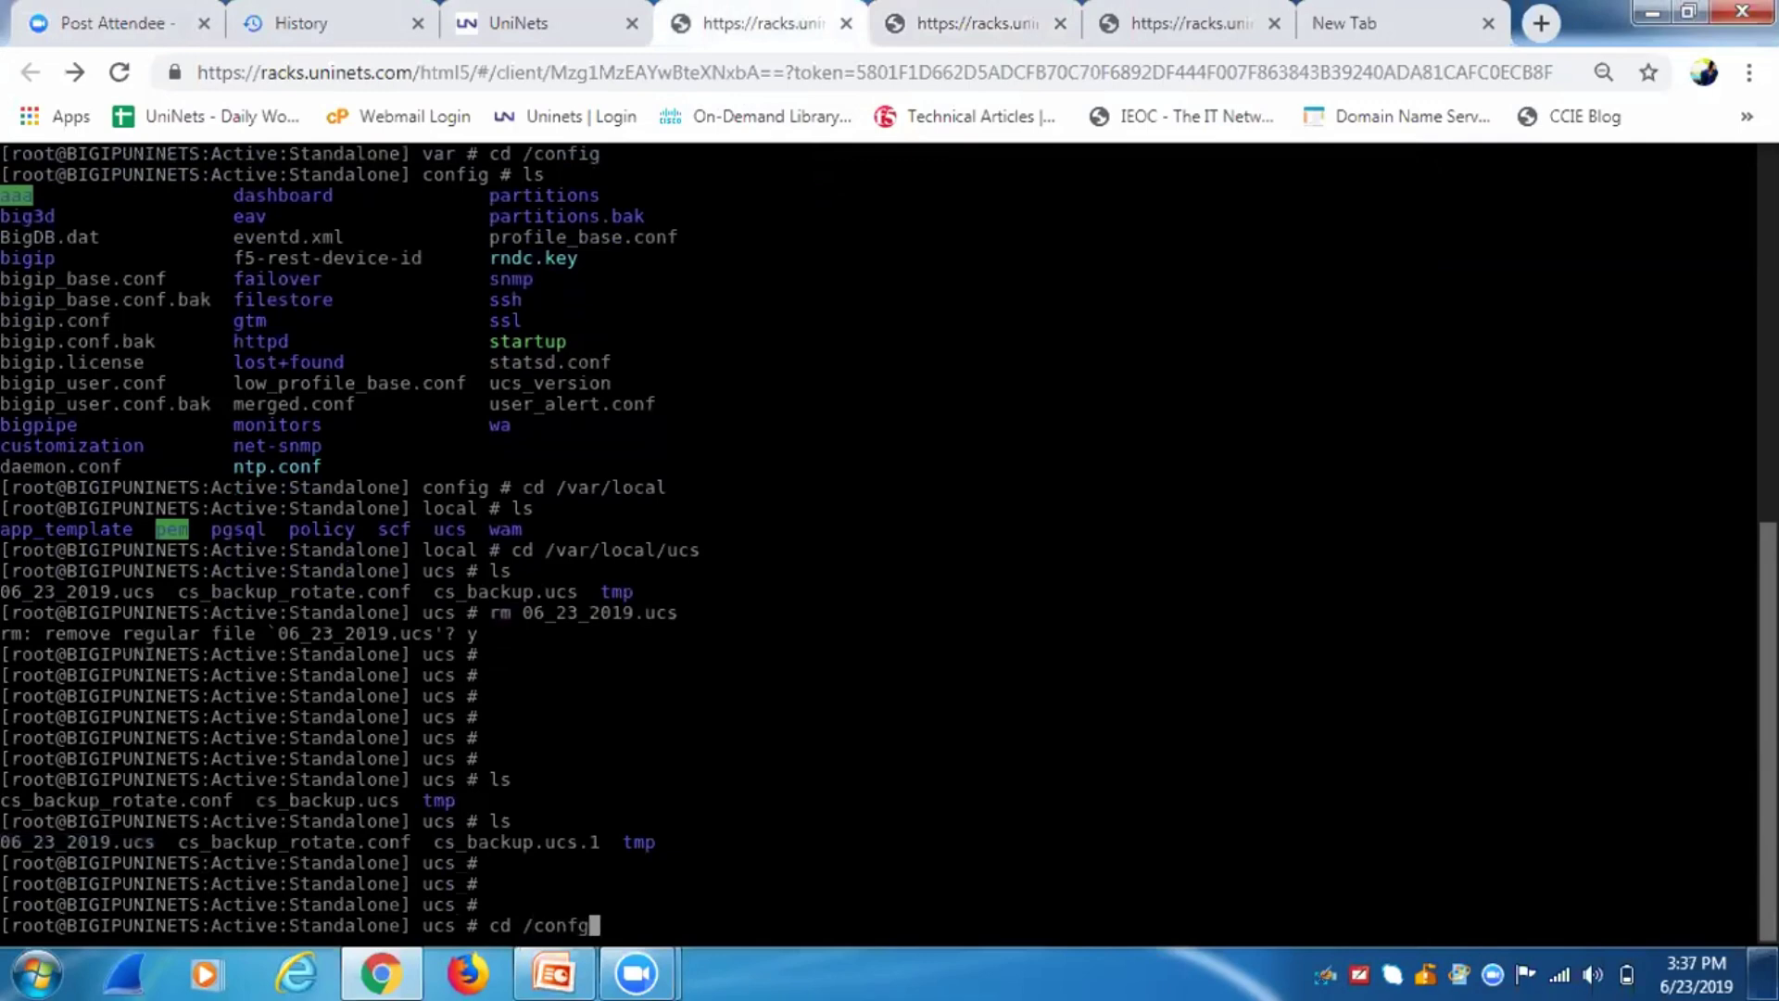
{"action": "key", "text": "BackSpace"}
{"action": "type", "text": "ig"}
{"action": "key", "text": "Return"}
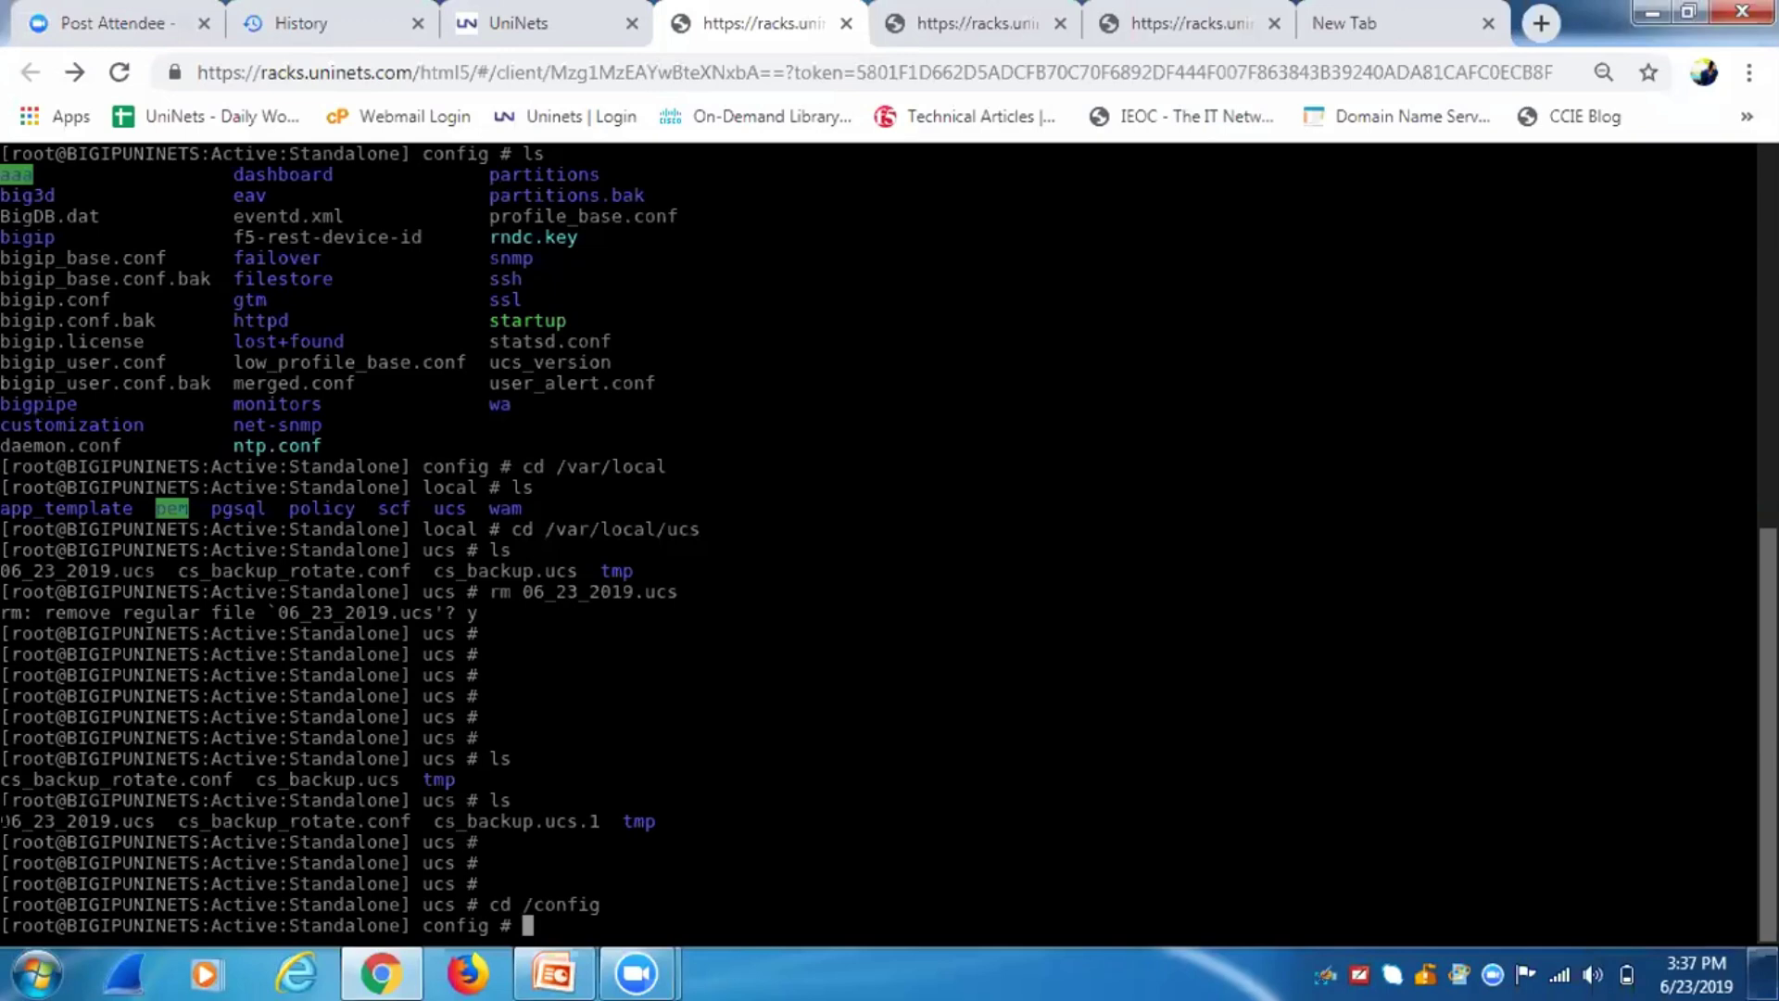
Highlight 06_23_2019.ucs in the listing, then show slide 21, BIG-IP System Setup Labs, in PowerPoint.
{"action": "left_click_drag", "start_coordinate": [3, 821], "coordinate": [153, 821]}
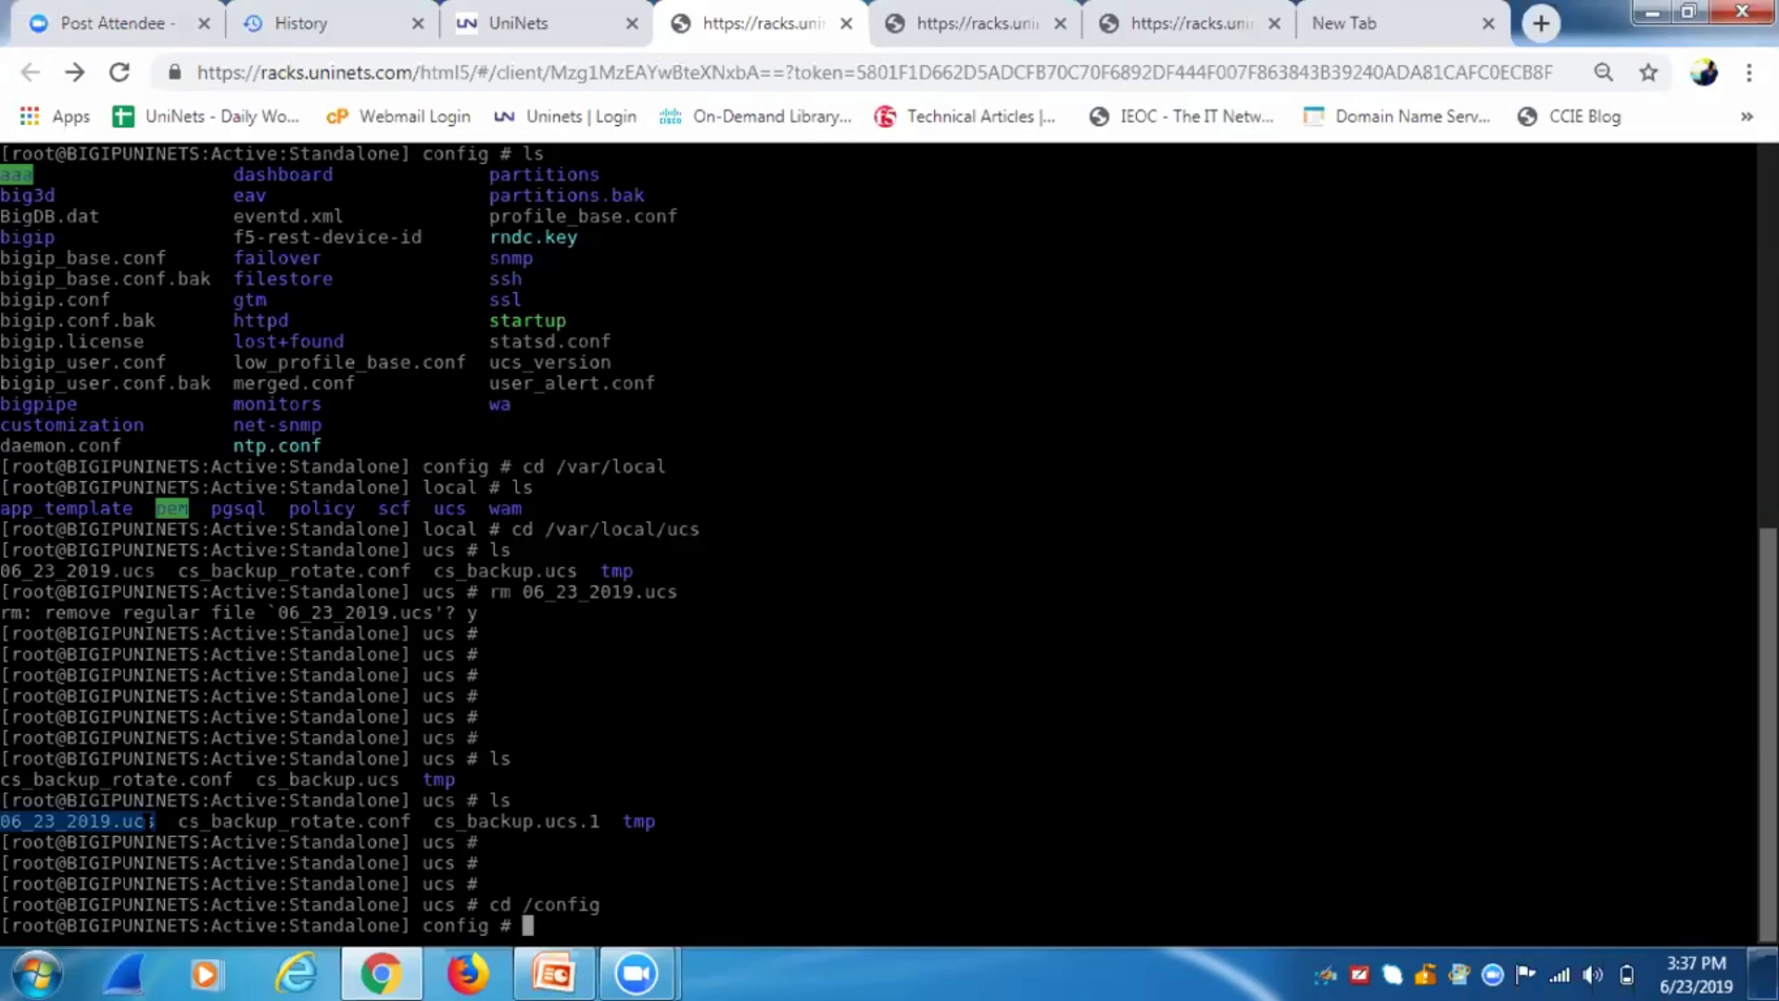
{"action": "left_click_drag", "start_coordinate": [167, 821], "coordinate": [2, 821]}
{"action": "left_click", "coordinate": [553, 973]}
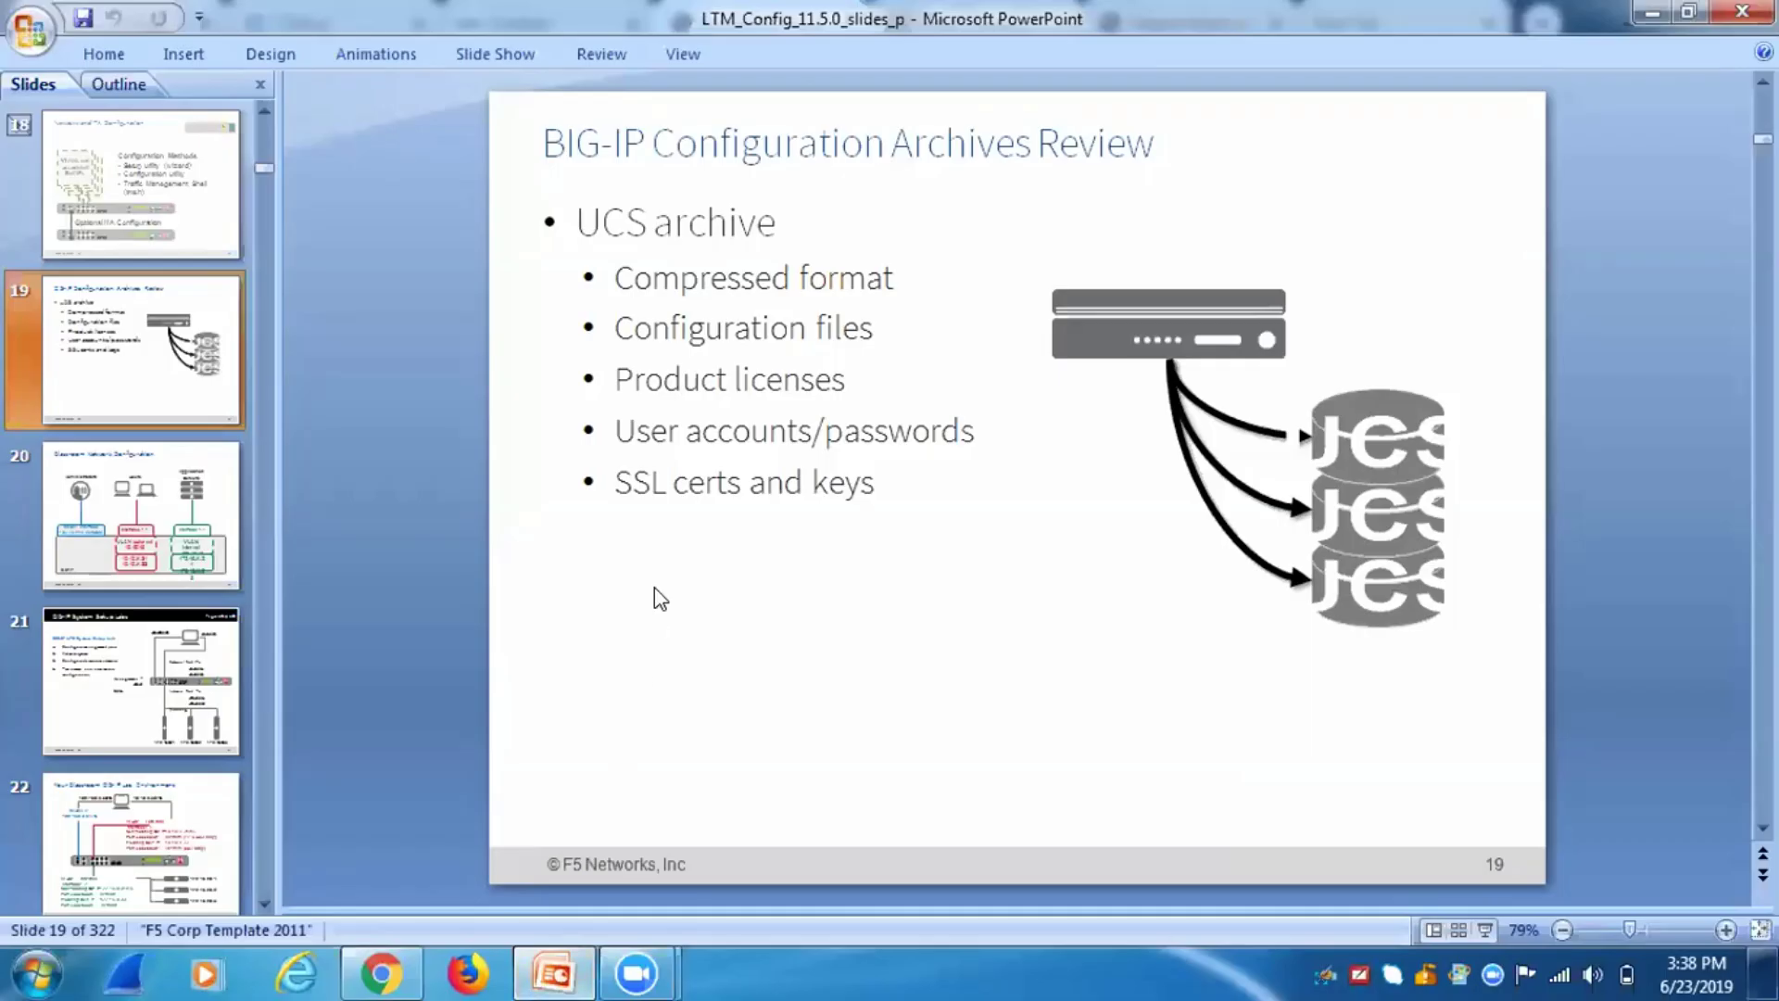
{"action": "left_click", "coordinate": [128, 694]}
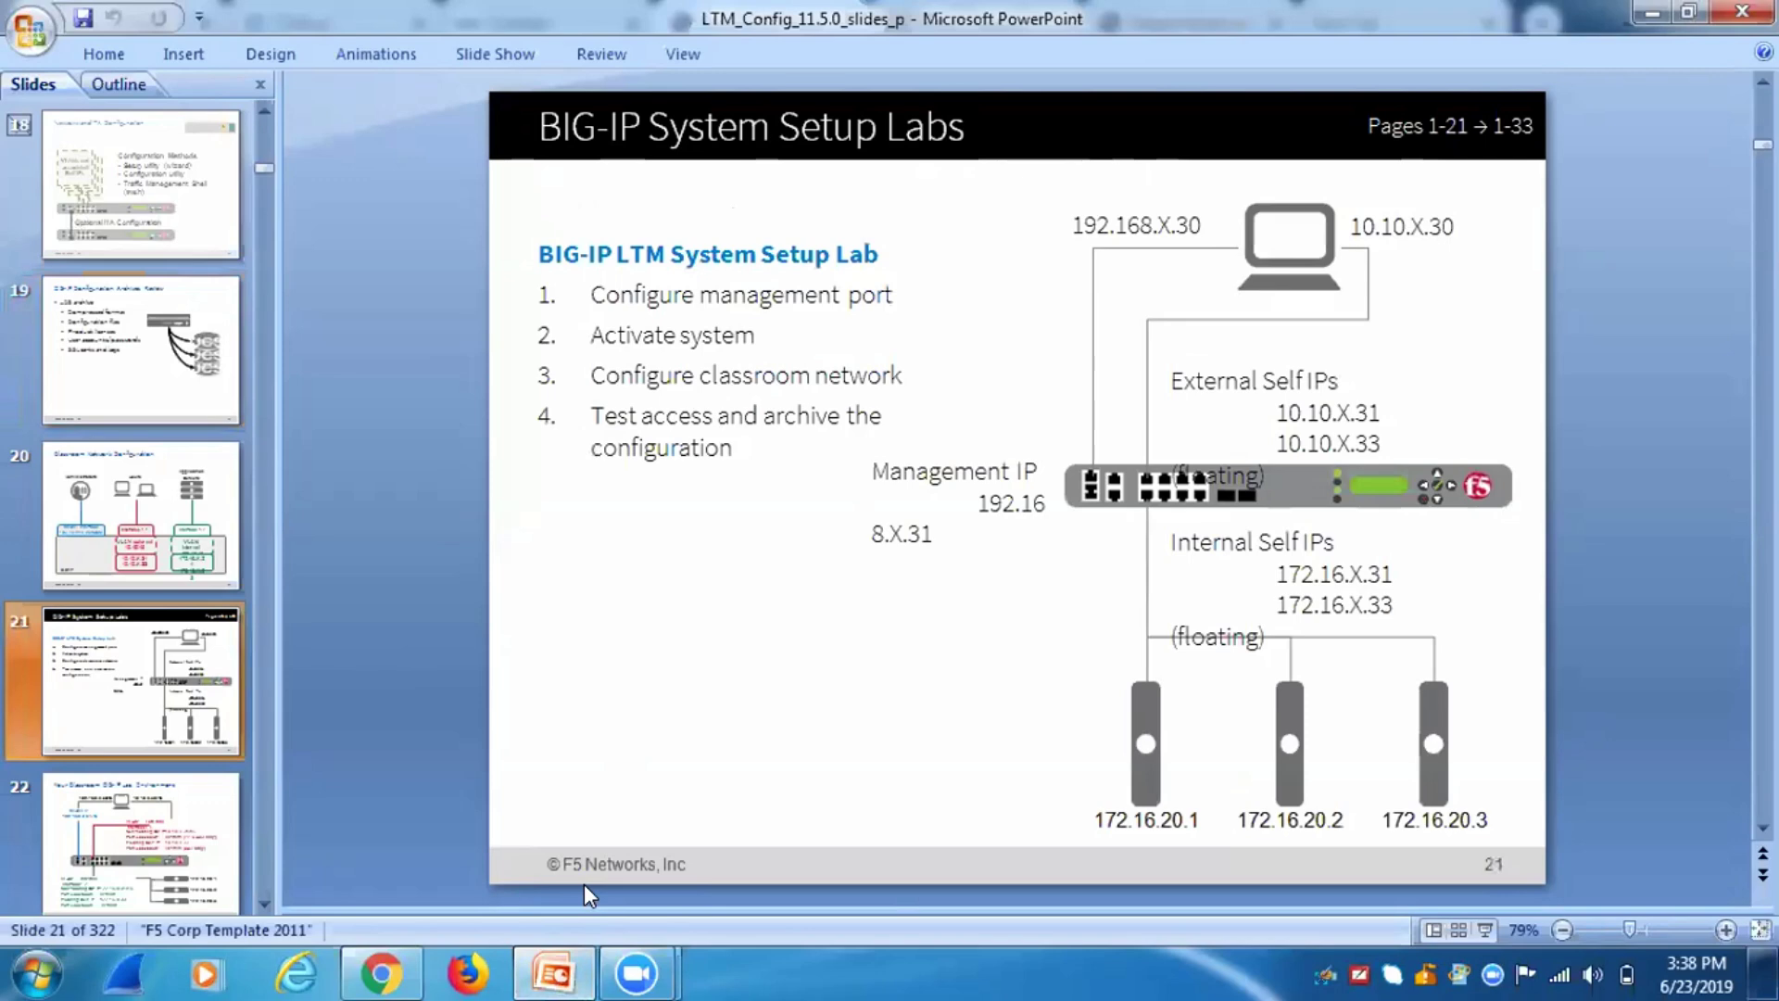
Launch Paint by searching 'paint' from the Start menu.
{"action": "left_click", "coordinate": [37, 975]}
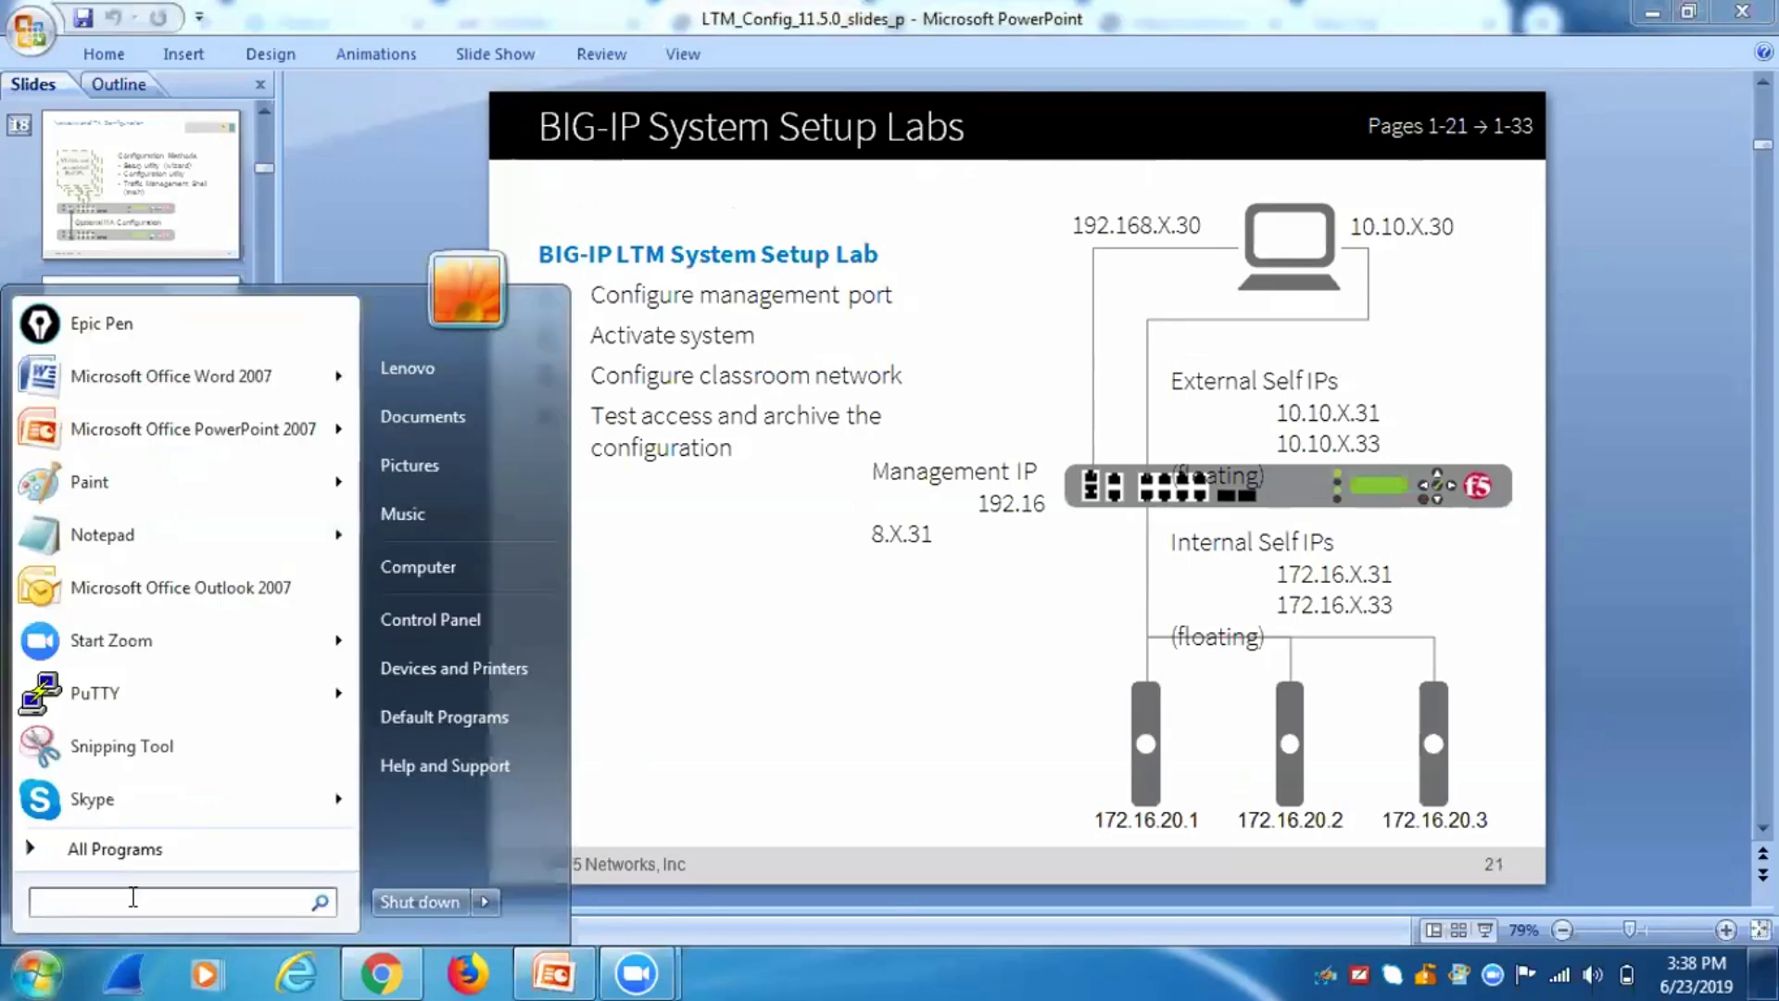
{"action": "type", "text": "paint"}
{"action": "key", "text": "Return"}
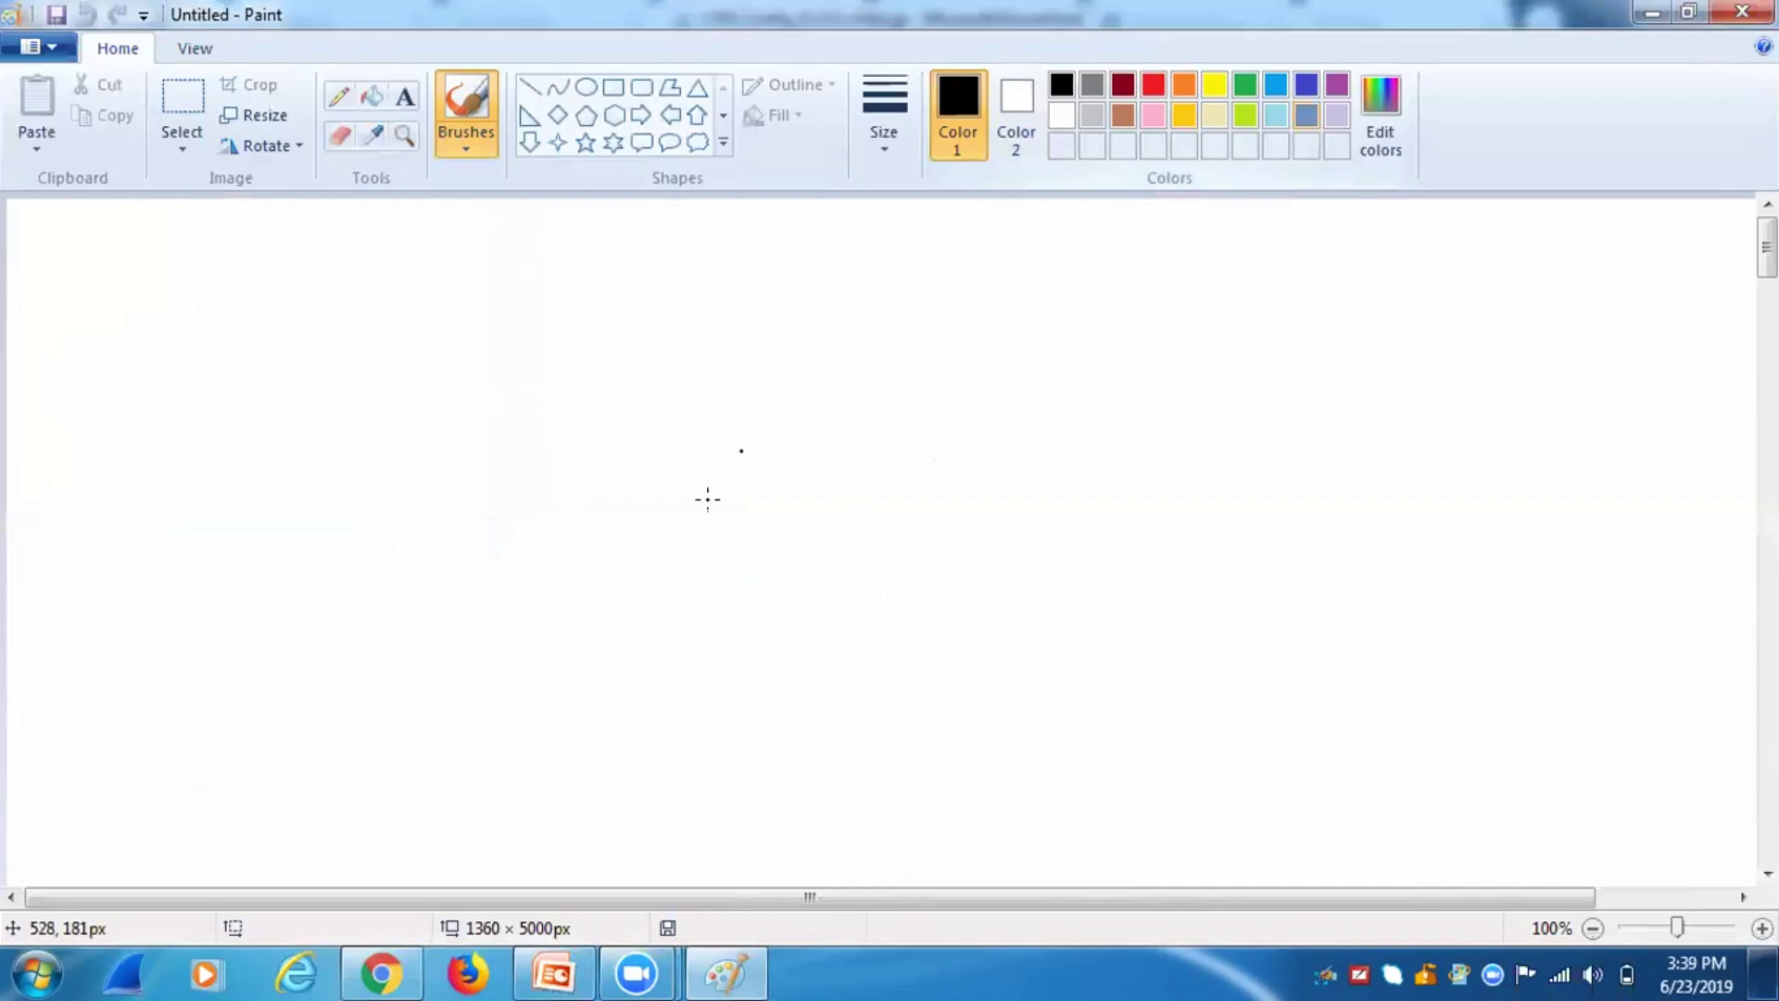
Sketch a BIG-IP box cabled to a workstation, labelled Mgmt- network and eth0.
{"action": "mouse_move", "coordinate": [646, 507]}
{"action": "left_mouse_down"}
{"action": "mouse_move", "coordinate": [644, 547]}
{"action": "mouse_move", "coordinate": [663, 500]}
{"action": "mouse_move", "coordinate": [834, 489]}
{"action": "mouse_move", "coordinate": [960, 525]}
{"action": "mouse_move", "coordinate": [922, 557]}
{"action": "mouse_move", "coordinate": [671, 559]}
{"action": "mouse_move", "coordinate": [646, 543]}
{"action": "mouse_move", "coordinate": [776, 540]}
{"action": "mouse_move", "coordinate": [834, 508]}
{"action": "mouse_move", "coordinate": [857, 538]}
{"action": "mouse_move", "coordinate": [861, 518]}
{"action": "left_mouse_up"}
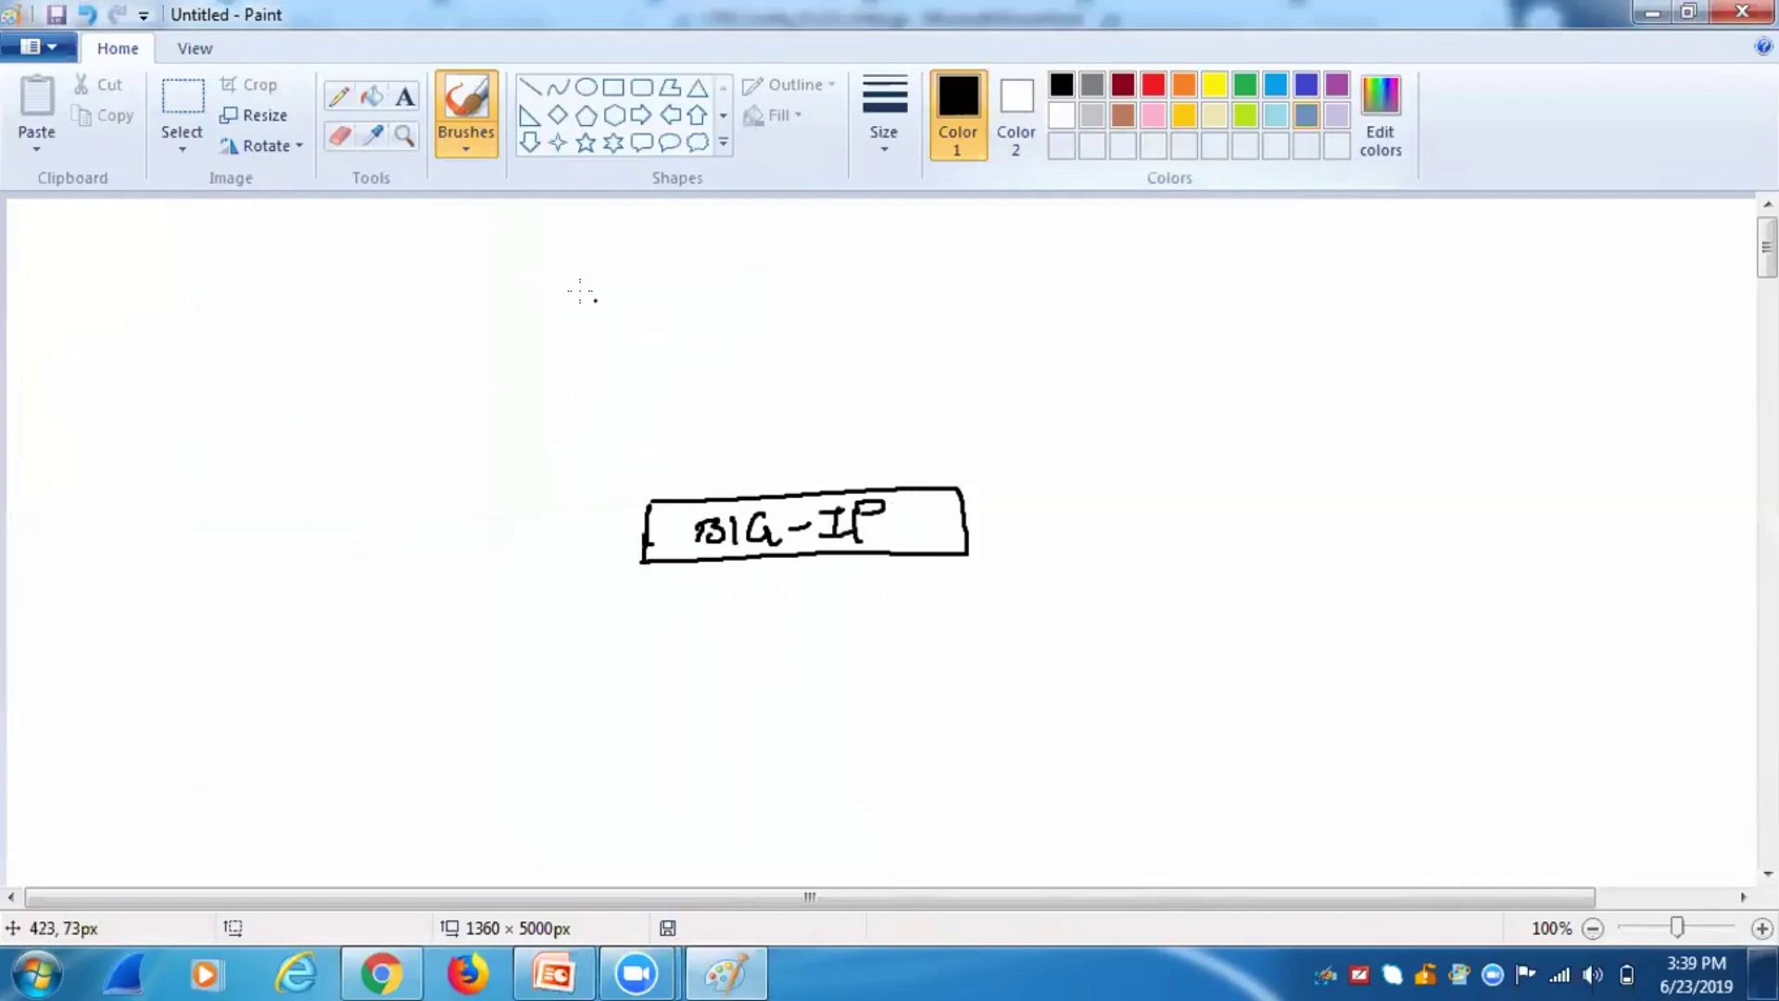
{"action": "mouse_move", "coordinate": [570, 237]}
{"action": "left_mouse_down"}
{"action": "mouse_move", "coordinate": [656, 278]}
{"action": "mouse_move", "coordinate": [585, 289]}
{"action": "mouse_move", "coordinate": [603, 259]}
{"action": "mouse_move", "coordinate": [623, 306]}
{"action": "mouse_move", "coordinate": [586, 324]}
{"action": "left_mouse_up"}
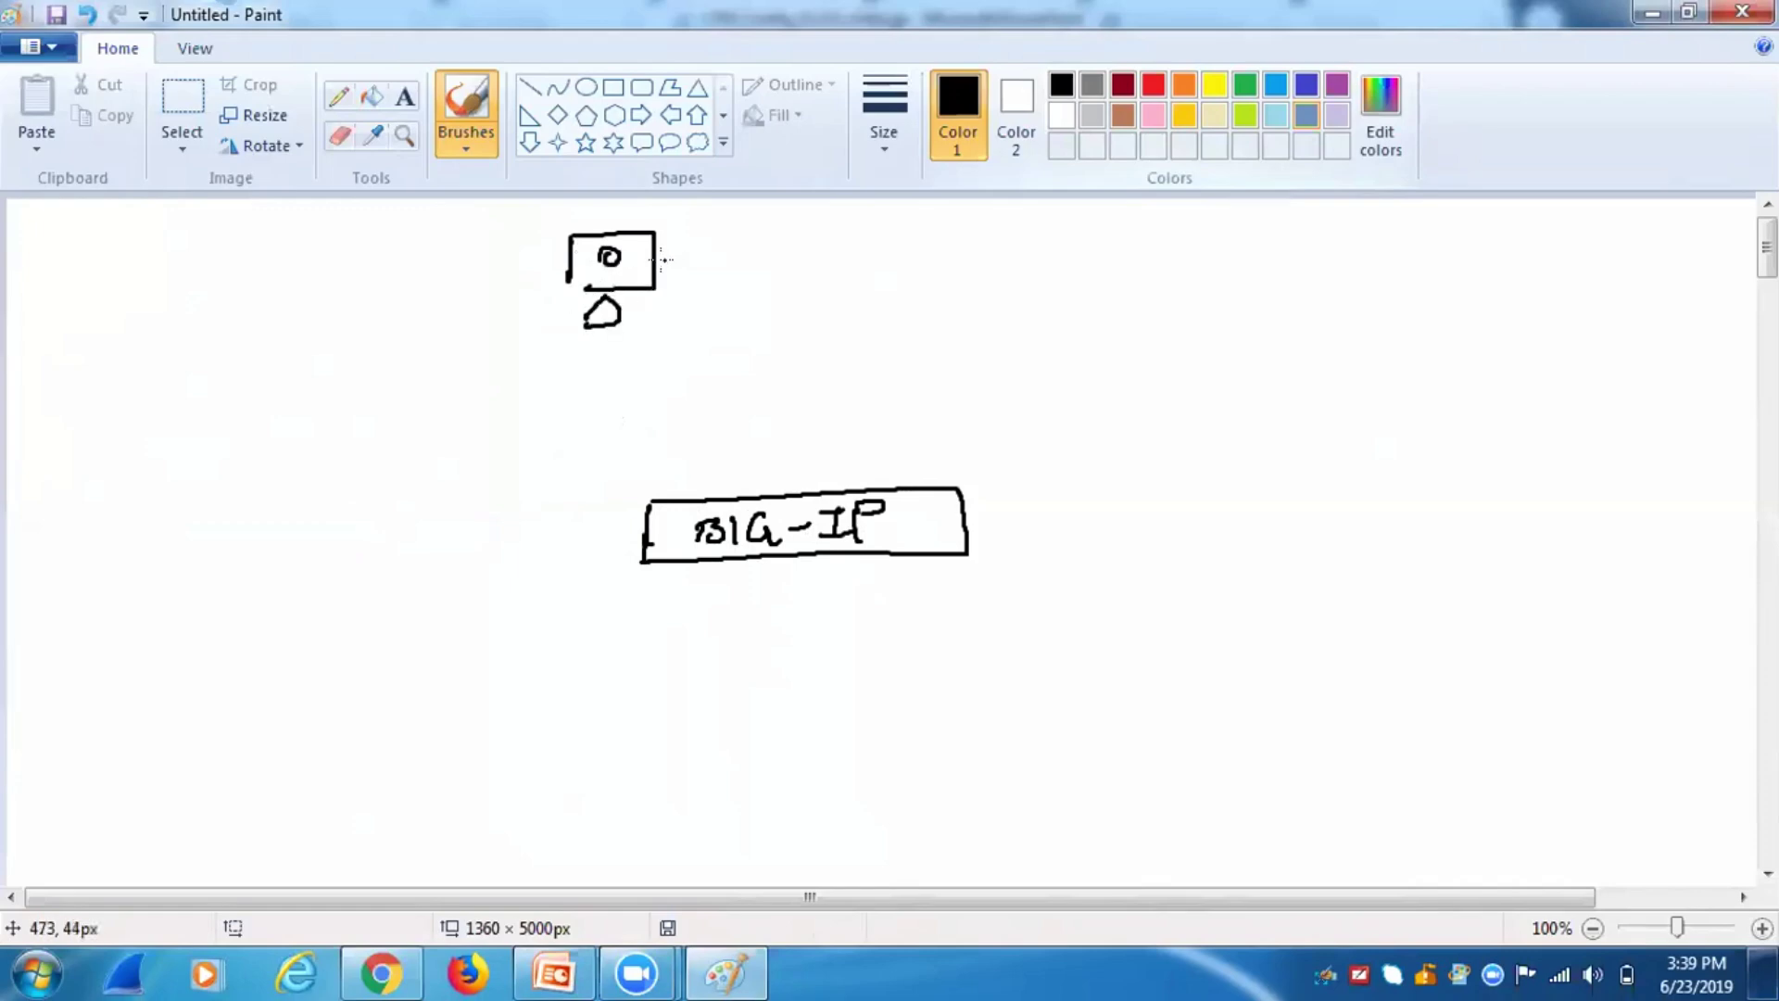
{"action": "mouse_move", "coordinate": [656, 258]}
{"action": "left_mouse_down"}
{"action": "mouse_move", "coordinate": [721, 260]}
{"action": "mouse_move", "coordinate": [729, 493]}
{"action": "left_mouse_up"}
{"action": "left_click_drag", "start_coordinate": [562, 276], "coordinate": [587, 289]}
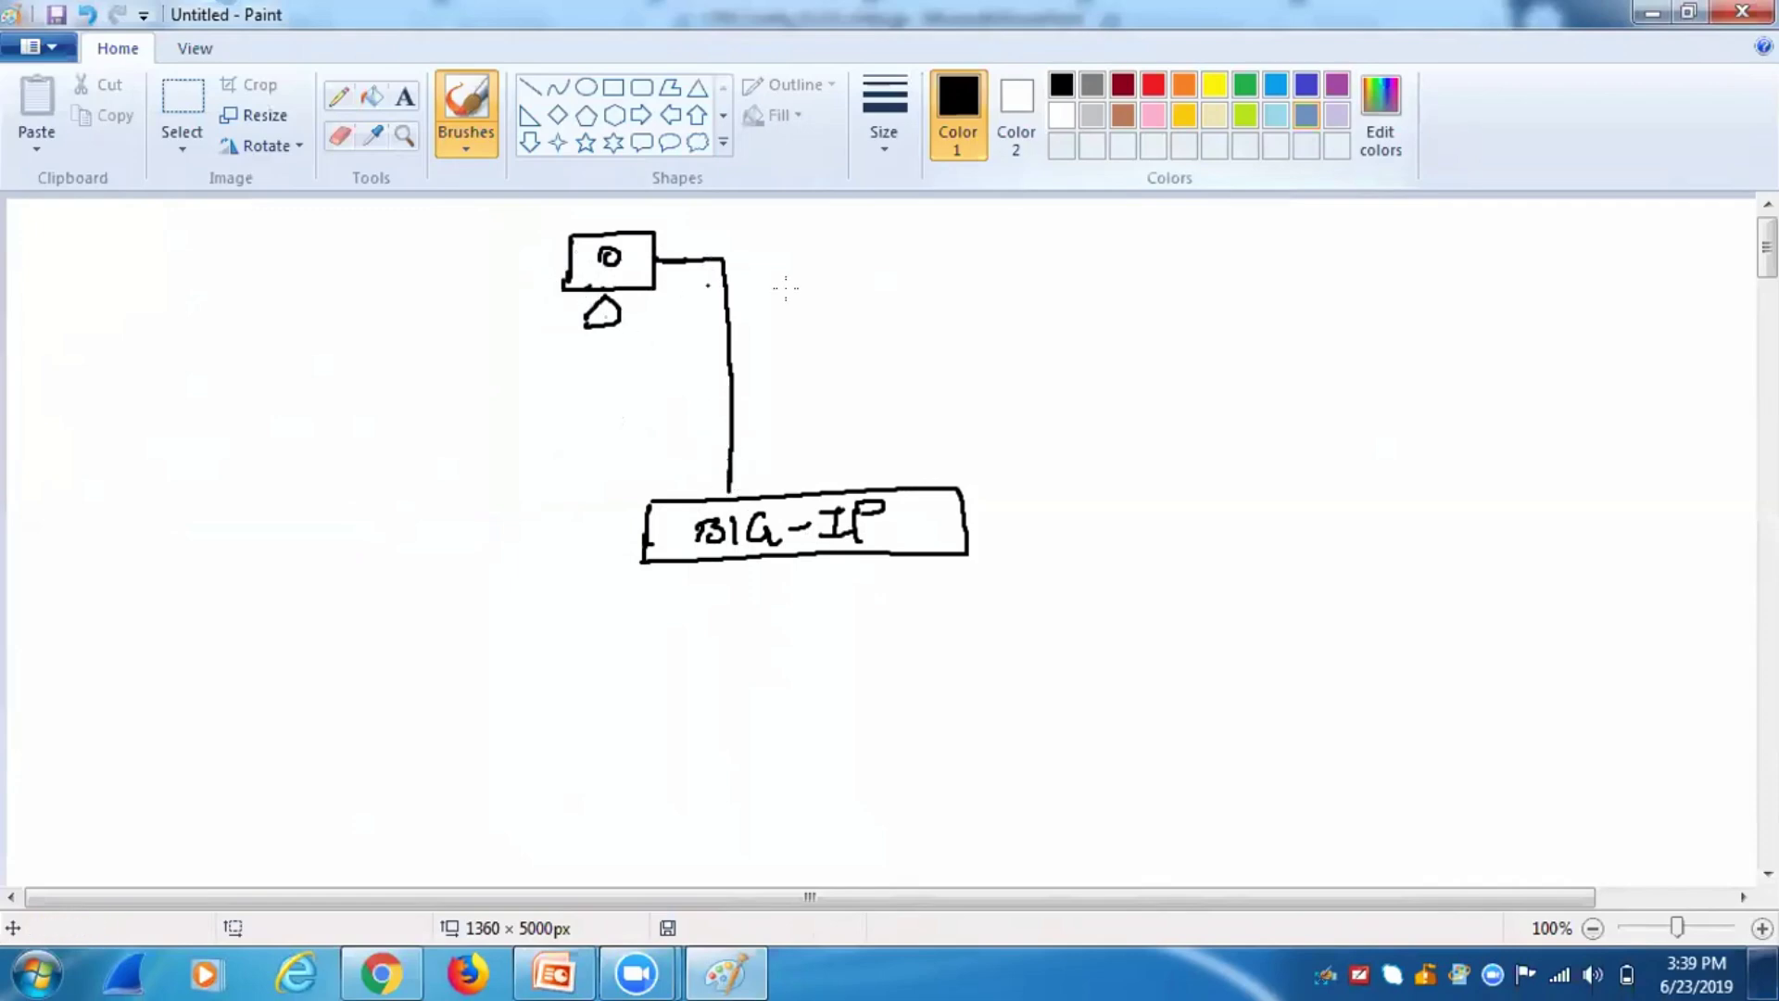
{"action": "mouse_move", "coordinate": [740, 337]}
{"action": "left_mouse_down"}
{"action": "mouse_move", "coordinate": [825, 337]}
{"action": "mouse_move", "coordinate": [812, 351]}
{"action": "mouse_move", "coordinate": [868, 317]}
{"action": "mouse_move", "coordinate": [927, 330]}
{"action": "mouse_move", "coordinate": [1014, 311]}
{"action": "mouse_move", "coordinate": [1174, 315]}
{"action": "mouse_move", "coordinate": [1228, 343]}
{"action": "left_mouse_up"}
{"action": "mouse_move", "coordinate": [560, 269]}
{"action": "left_mouse_down"}
{"action": "mouse_move", "coordinate": [531, 267]}
{"action": "mouse_move", "coordinate": [486, 355]}
{"action": "mouse_move", "coordinate": [489, 514]}
{"action": "mouse_move", "coordinate": [552, 538]}
{"action": "mouse_move", "coordinate": [639, 526]}
{"action": "left_mouse_up"}
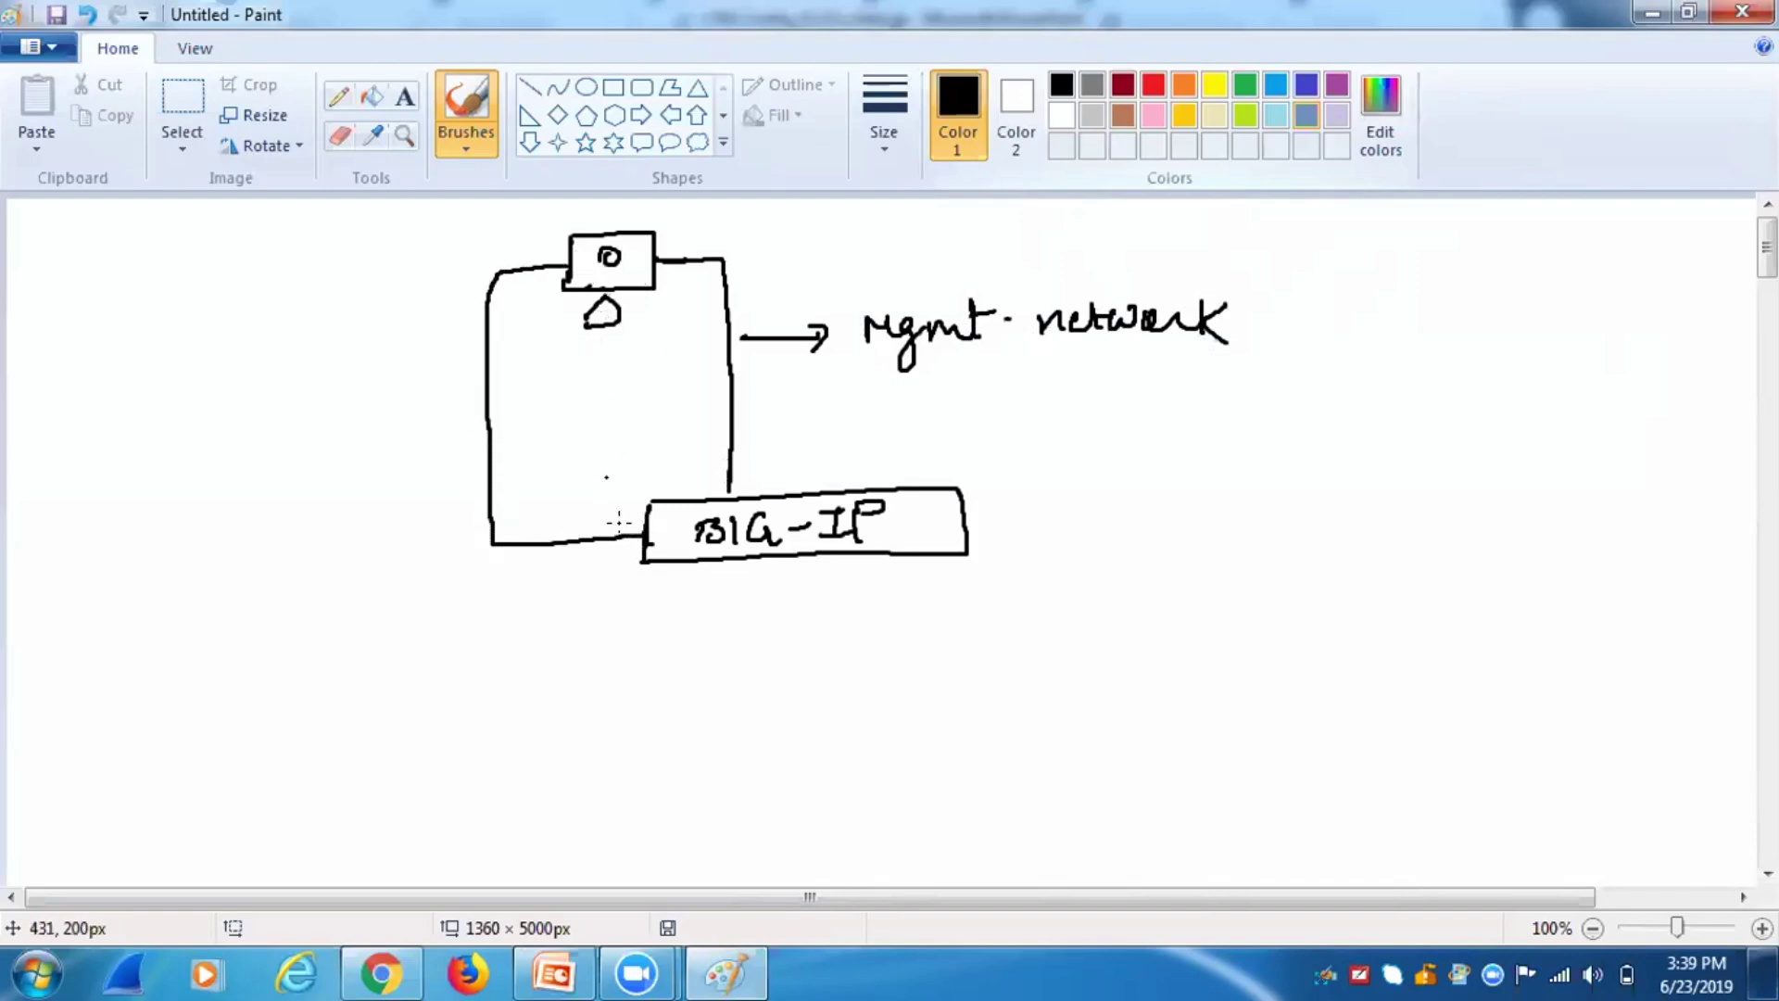
{"action": "mouse_move", "coordinate": [724, 473]}
{"action": "left_mouse_down"}
{"action": "mouse_move", "coordinate": [854, 435]}
{"action": "mouse_move", "coordinate": [897, 446]}
{"action": "mouse_move", "coordinate": [913, 477]}
{"action": "mouse_move", "coordinate": [988, 434]}
{"action": "left_mouse_up"}
Add mgmt. beside eth0 and an arrow to an underlined External Network label.
{"action": "left_click", "coordinate": [1004, 449]}
{"action": "mouse_move", "coordinate": [485, 370]}
{"action": "left_mouse_down"}
{"action": "mouse_move", "coordinate": [398, 374]}
{"action": "mouse_move", "coordinate": [411, 408]}
{"action": "left_mouse_up"}
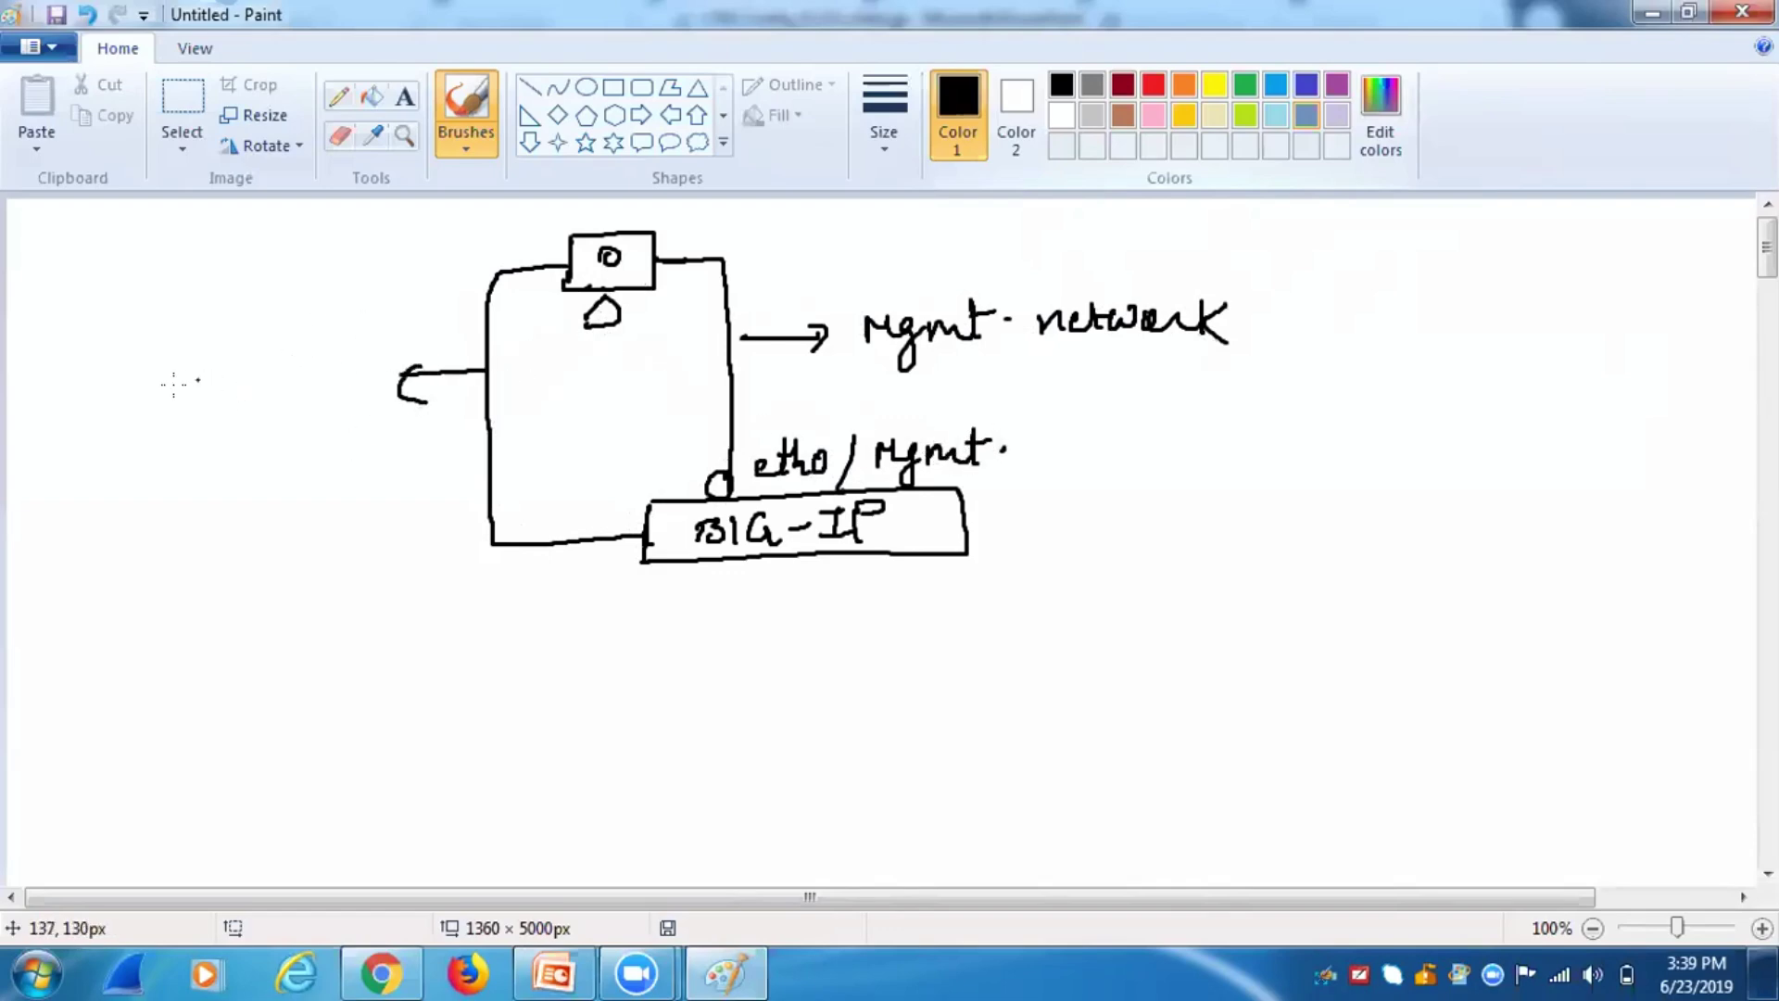
{"action": "mouse_move", "coordinate": [96, 352]}
{"action": "left_mouse_down"}
{"action": "mouse_move", "coordinate": [132, 395]}
{"action": "mouse_move", "coordinate": [126, 347]}
{"action": "left_mouse_up"}
{"action": "mouse_move", "coordinate": [132, 380]}
{"action": "left_mouse_down"}
{"action": "mouse_move", "coordinate": [199, 357]}
{"action": "mouse_move", "coordinate": [304, 384]}
{"action": "left_mouse_up"}
{"action": "mouse_move", "coordinate": [90, 426]}
{"action": "left_mouse_down"}
{"action": "mouse_move", "coordinate": [89, 463]}
{"action": "mouse_move", "coordinate": [130, 428]}
{"action": "mouse_move", "coordinate": [171, 436]}
{"action": "left_mouse_up"}
{"action": "left_click_drag", "start_coordinate": [153, 431], "coordinate": [213, 427]}
{"action": "left_click_drag", "start_coordinate": [213, 428], "coordinate": [289, 453]}
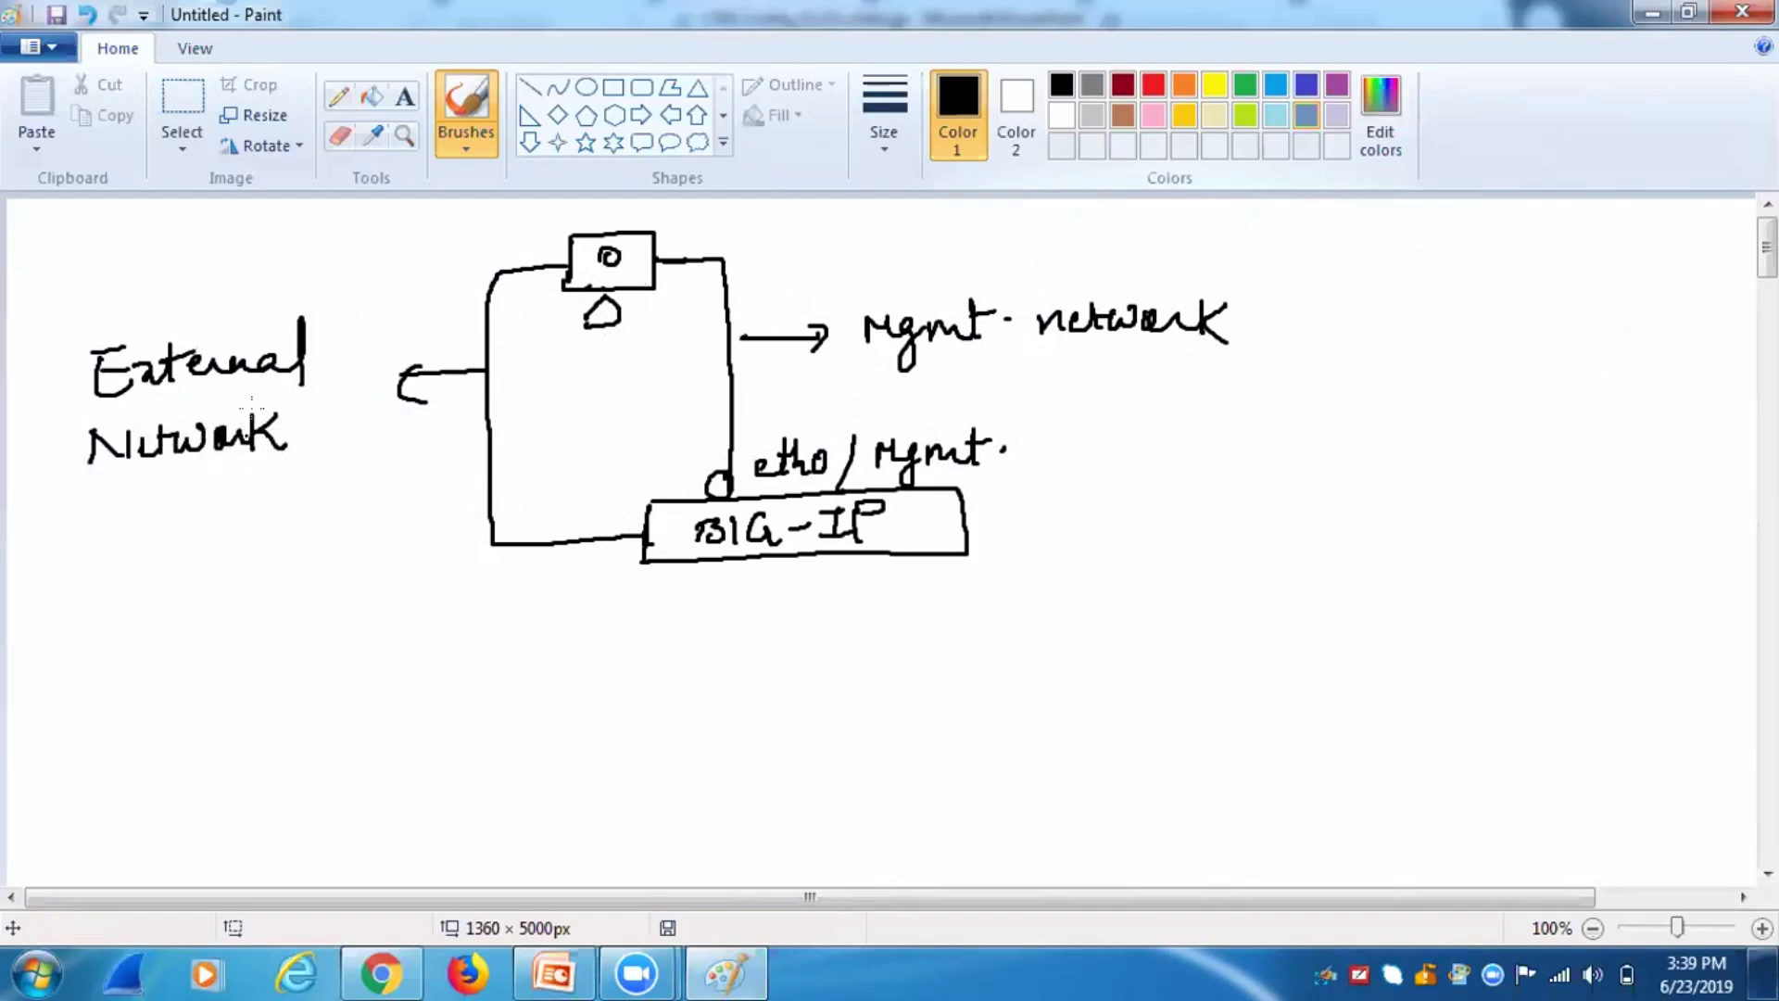
{"action": "left_click_drag", "start_coordinate": [69, 478], "coordinate": [302, 458]}
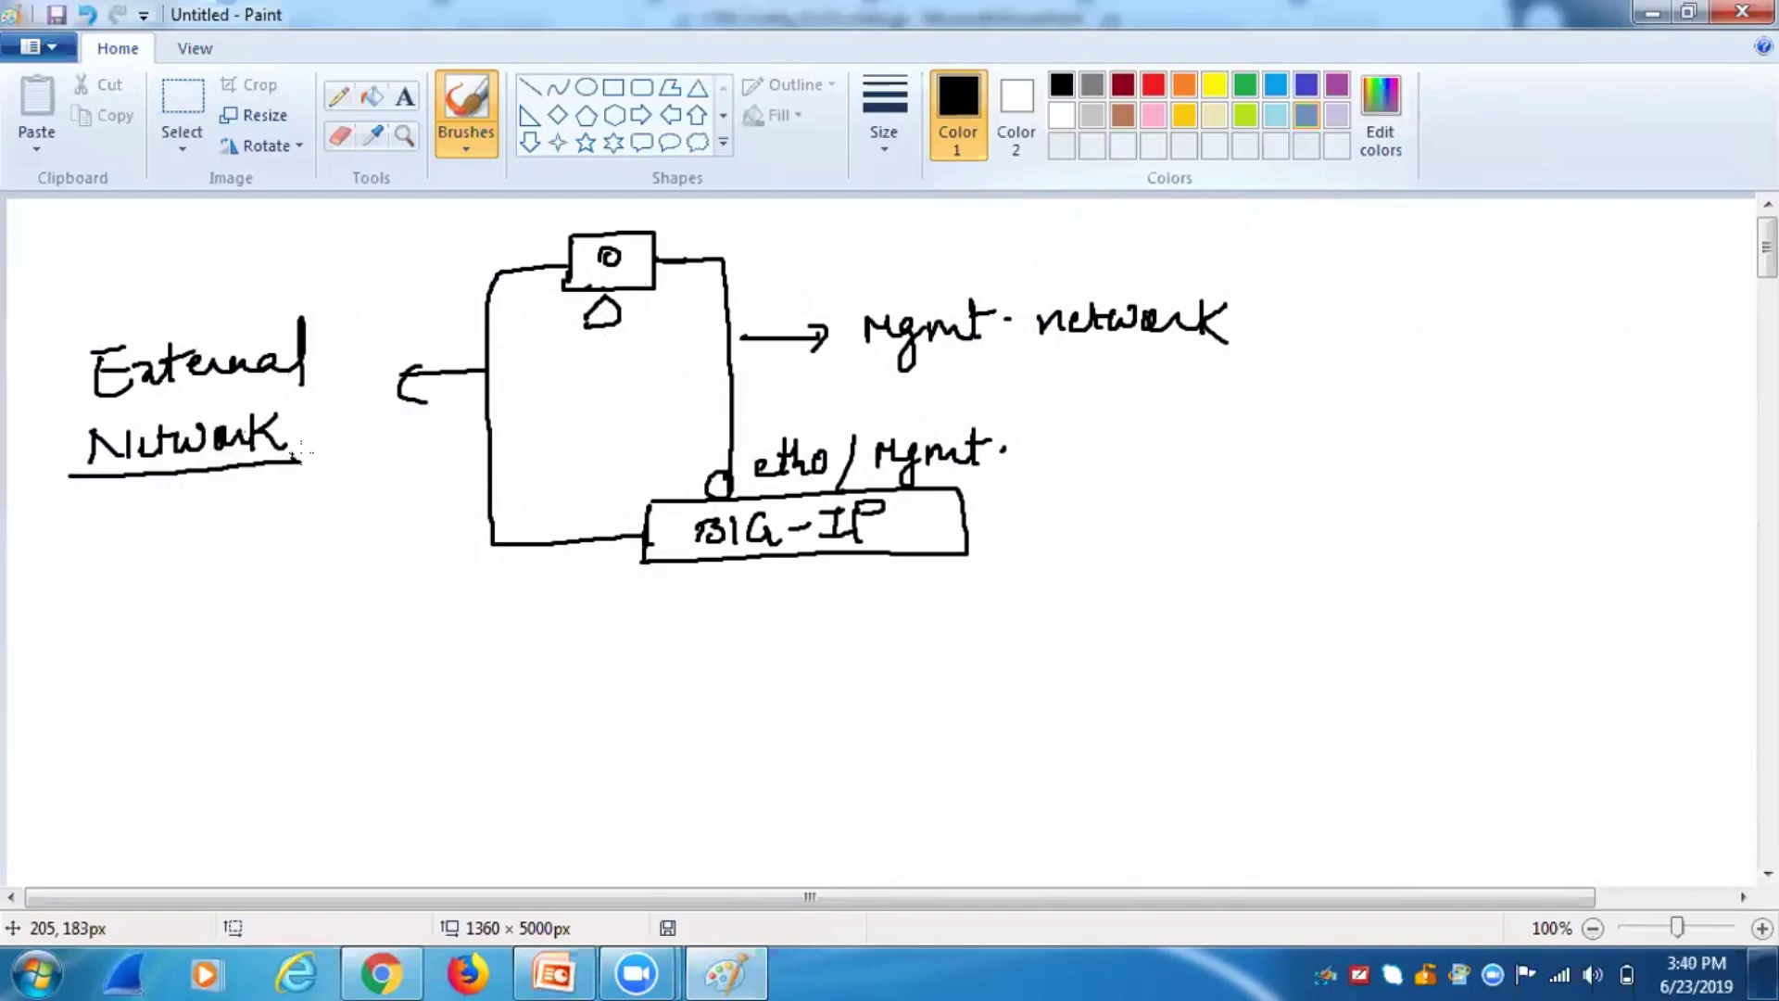
Mark the workstation's e2 and e1 ports, checking the lab topology page in Chrome.
{"action": "mouse_move", "coordinate": [660, 250]}
{"action": "left_mouse_down"}
{"action": "mouse_move", "coordinate": [681, 228]}
{"action": "mouse_move", "coordinate": [740, 238]}
{"action": "left_mouse_up"}
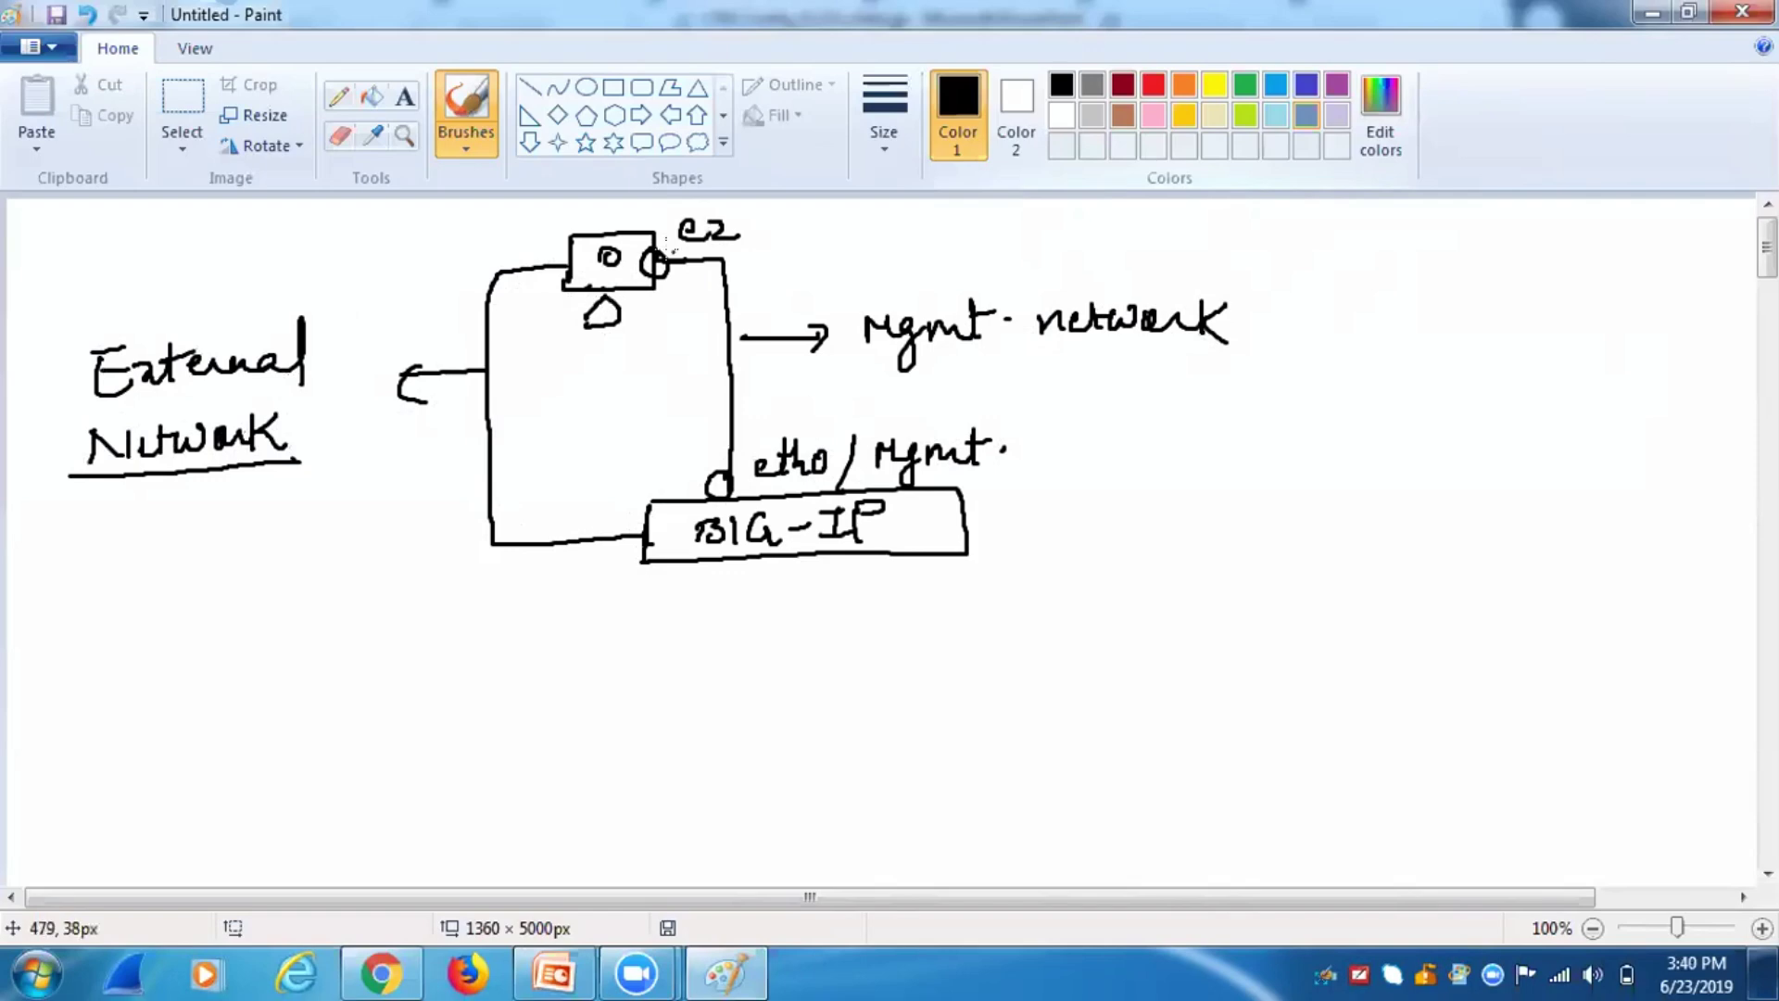
{"action": "left_click", "coordinate": [380, 973]}
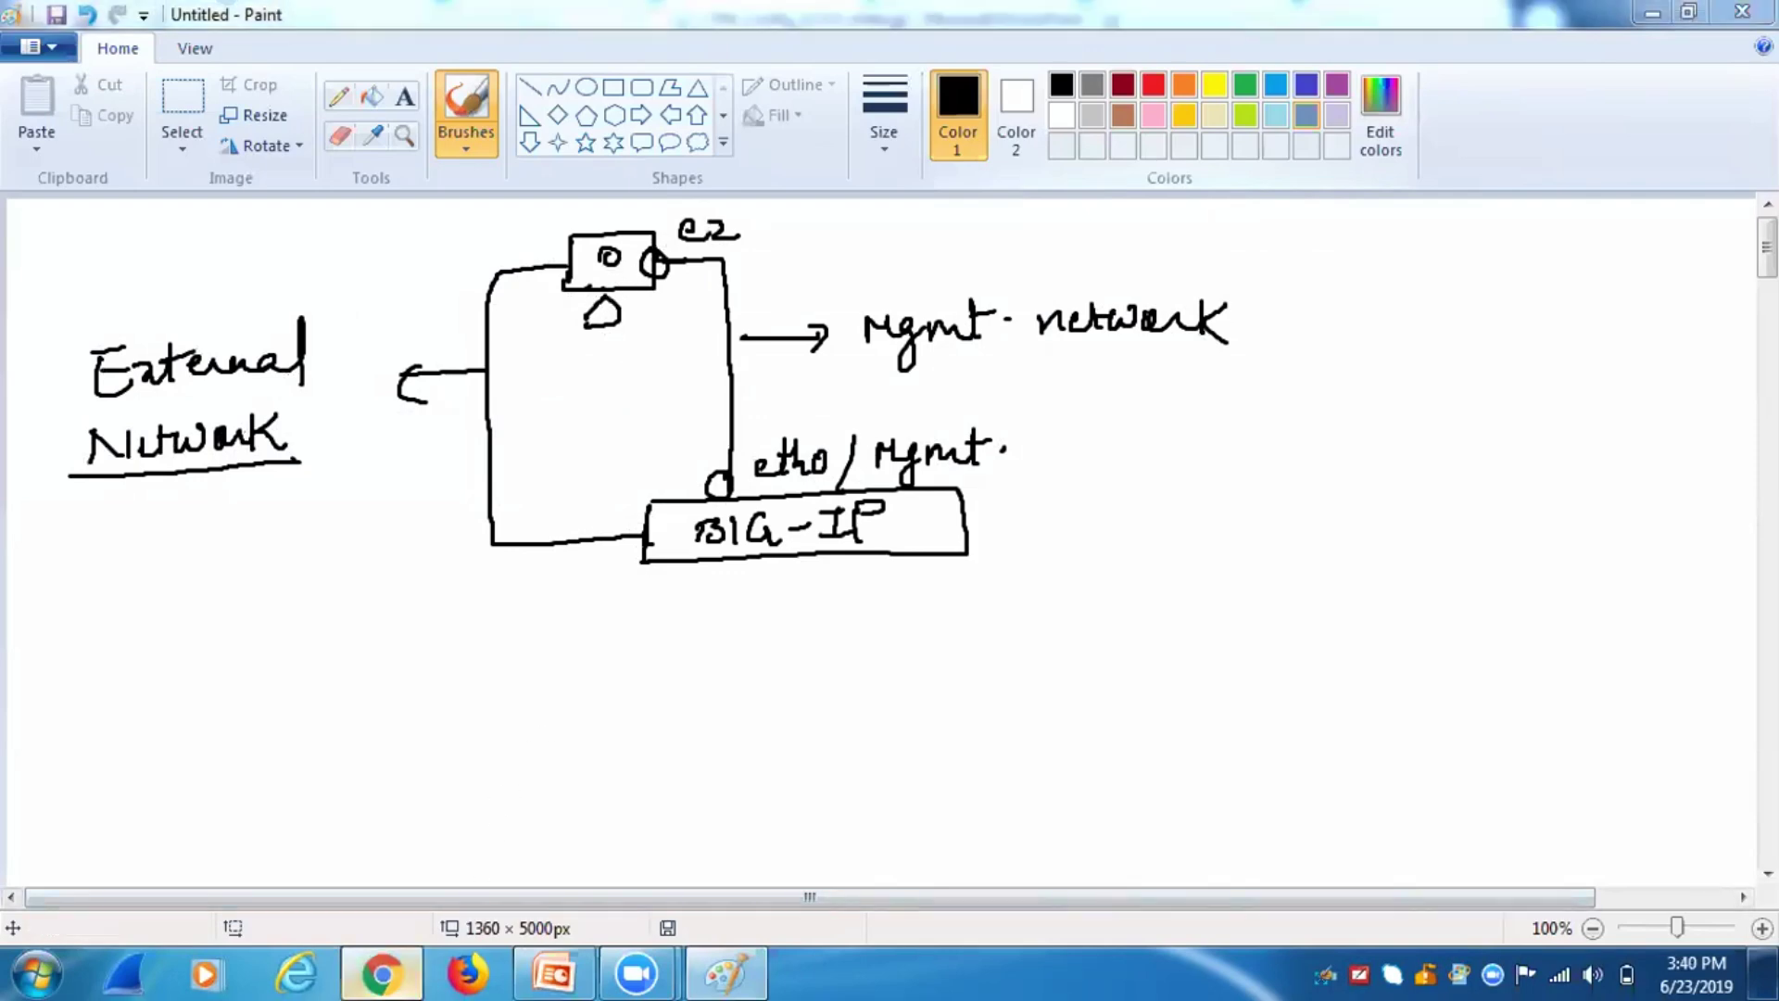
{"action": "left_click", "coordinate": [536, 35]}
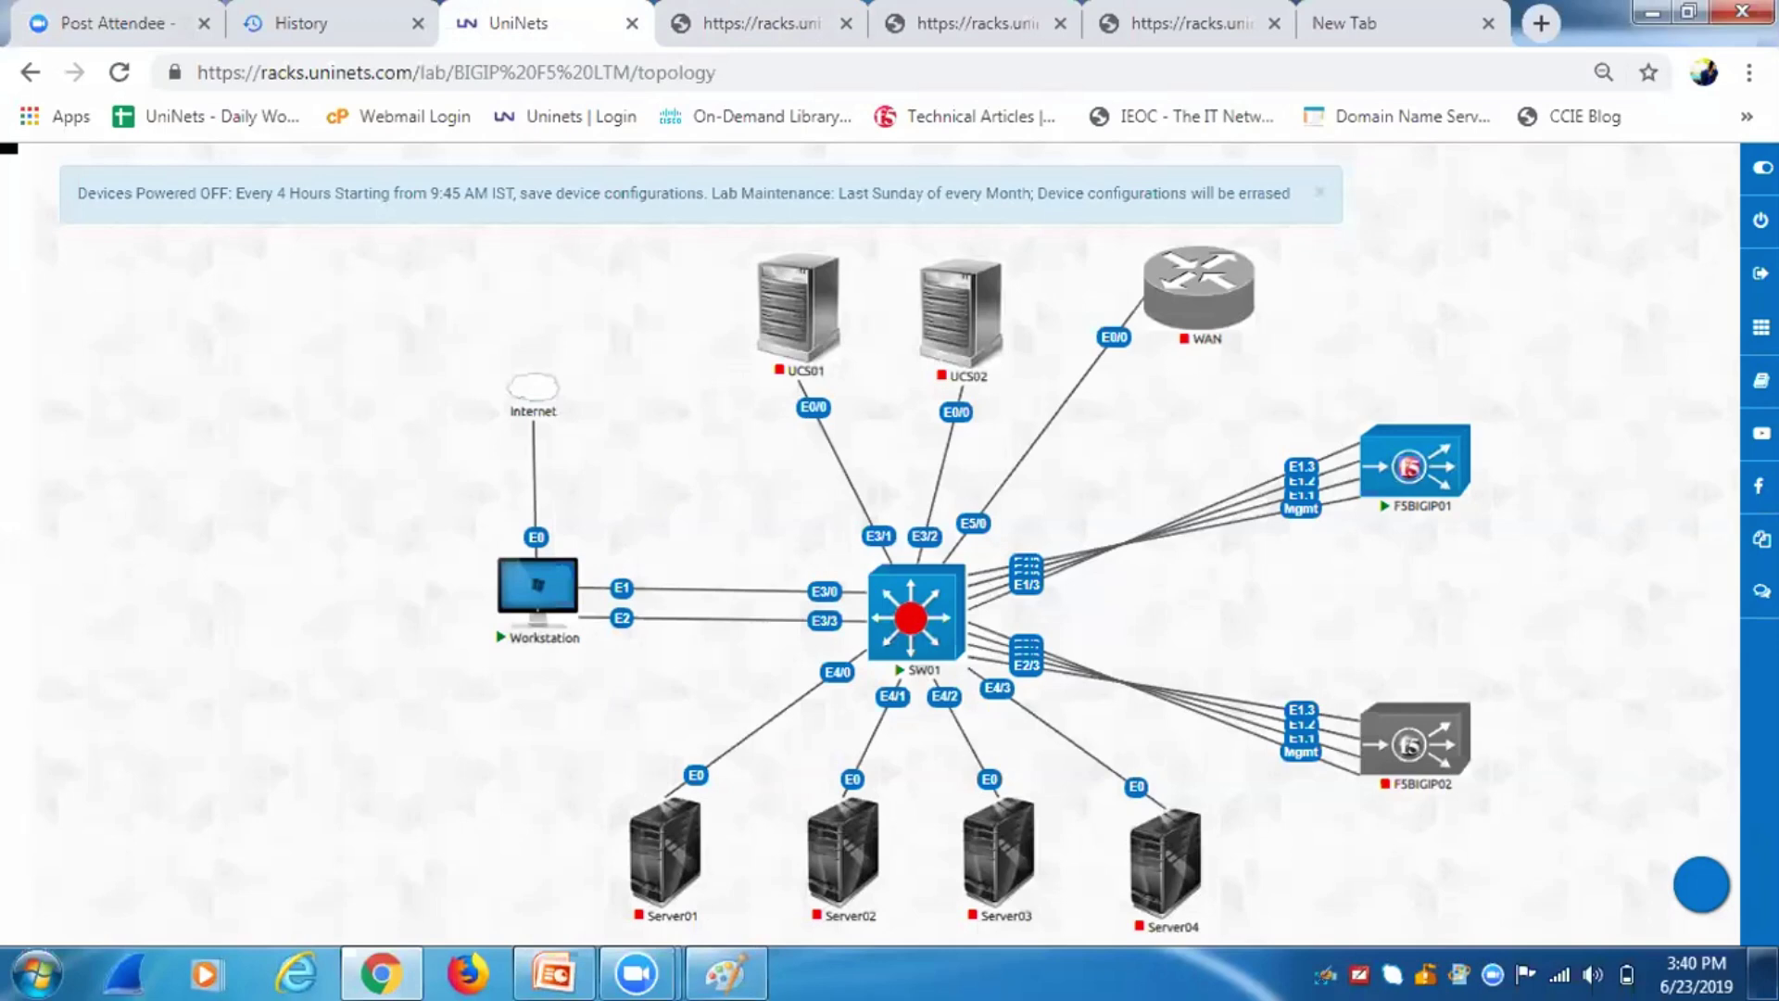
{"action": "left_click", "coordinate": [726, 973]}
{"action": "mouse_move", "coordinate": [558, 252]}
{"action": "left_mouse_down"}
{"action": "mouse_move", "coordinate": [463, 240]}
{"action": "mouse_move", "coordinate": [481, 249]}
{"action": "left_mouse_up"}
Label ports e1 and 1.2, and draw an Internal NWK bus with three hosts on port 1.1.
{"action": "left_click_drag", "start_coordinate": [492, 230], "coordinate": [493, 255]}
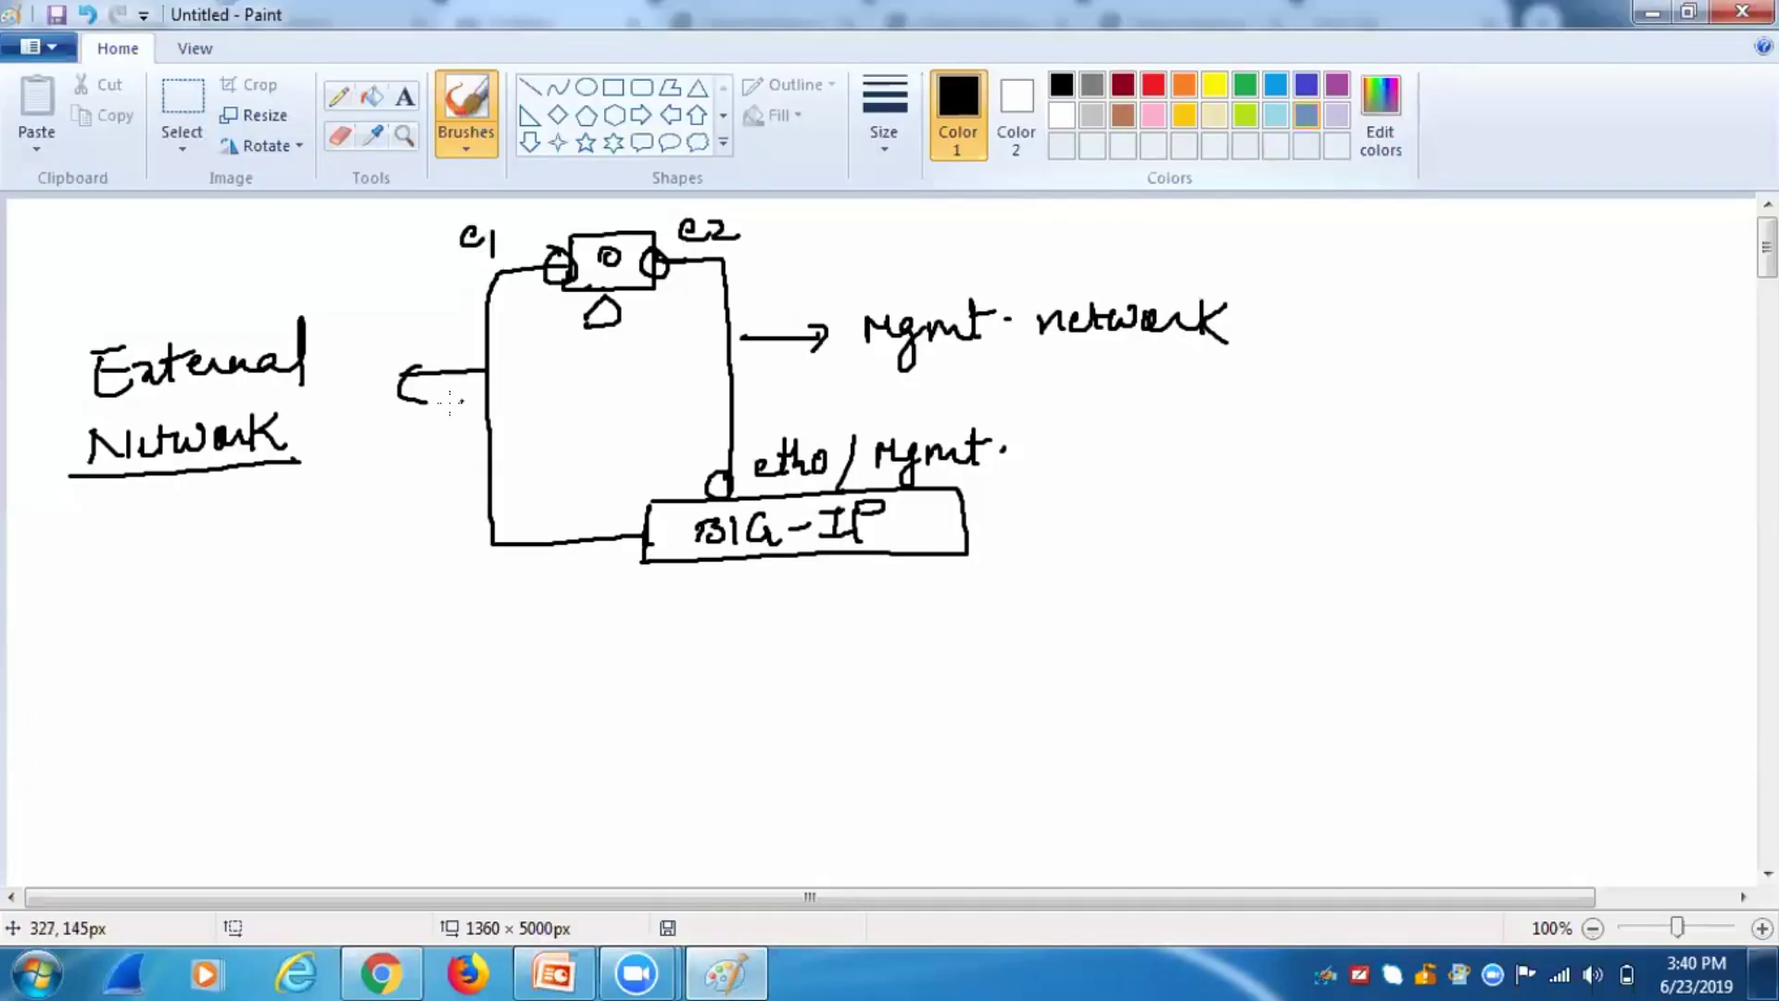
{"action": "mouse_move", "coordinate": [648, 525]}
{"action": "left_mouse_down"}
{"action": "mouse_move", "coordinate": [615, 539]}
{"action": "mouse_move", "coordinate": [645, 554]}
{"action": "mouse_move", "coordinate": [560, 586]}
{"action": "mouse_move", "coordinate": [616, 606]}
{"action": "left_mouse_up"}
{"action": "mouse_move", "coordinate": [762, 563]}
{"action": "left_mouse_down"}
{"action": "mouse_move", "coordinate": [755, 737]}
{"action": "mouse_move", "coordinate": [992, 727]}
{"action": "left_mouse_up"}
{"action": "mouse_move", "coordinate": [848, 738]}
{"action": "left_mouse_down"}
{"action": "mouse_move", "coordinate": [845, 792]}
{"action": "mouse_move", "coordinate": [867, 799]}
{"action": "mouse_move", "coordinate": [823, 871]}
{"action": "mouse_move", "coordinate": [821, 797]}
{"action": "left_mouse_up"}
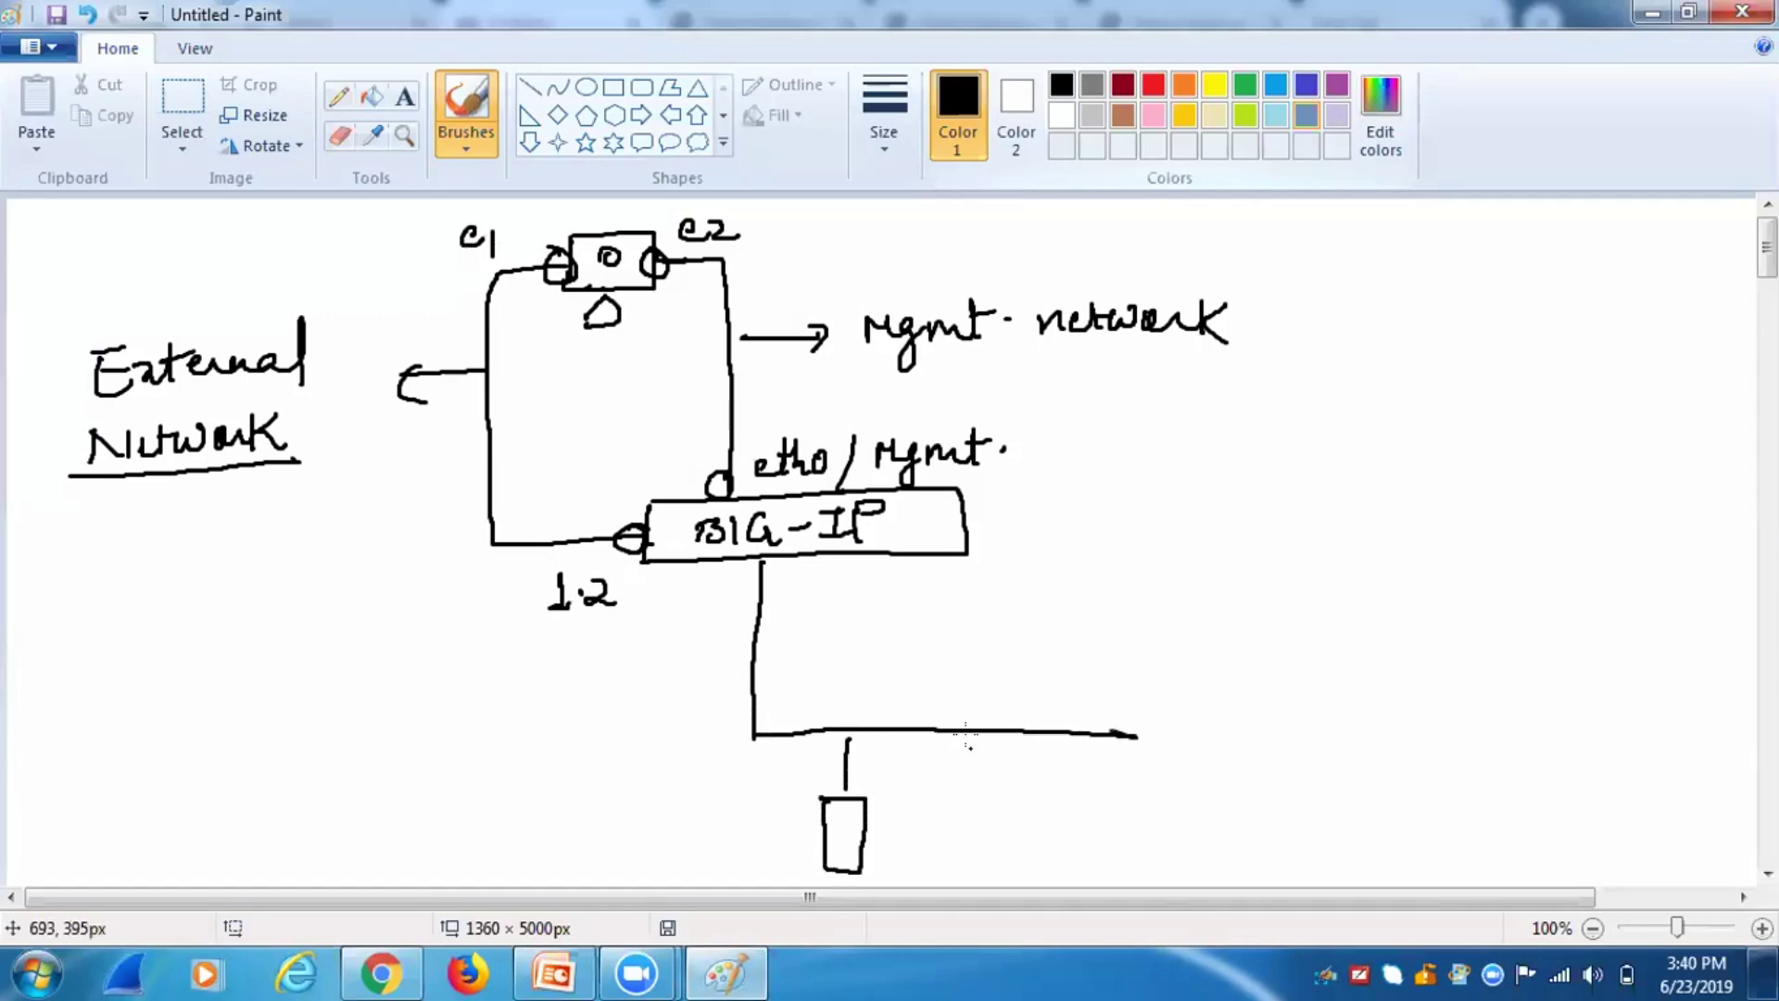
{"action": "mouse_move", "coordinate": [935, 732]}
{"action": "left_mouse_down"}
{"action": "mouse_move", "coordinate": [942, 859]}
{"action": "mouse_move", "coordinate": [912, 792]}
{"action": "left_mouse_up"}
{"action": "mouse_move", "coordinate": [1014, 744]}
{"action": "left_mouse_down"}
{"action": "mouse_move", "coordinate": [1035, 857]}
{"action": "mouse_move", "coordinate": [990, 799]}
{"action": "left_mouse_up"}
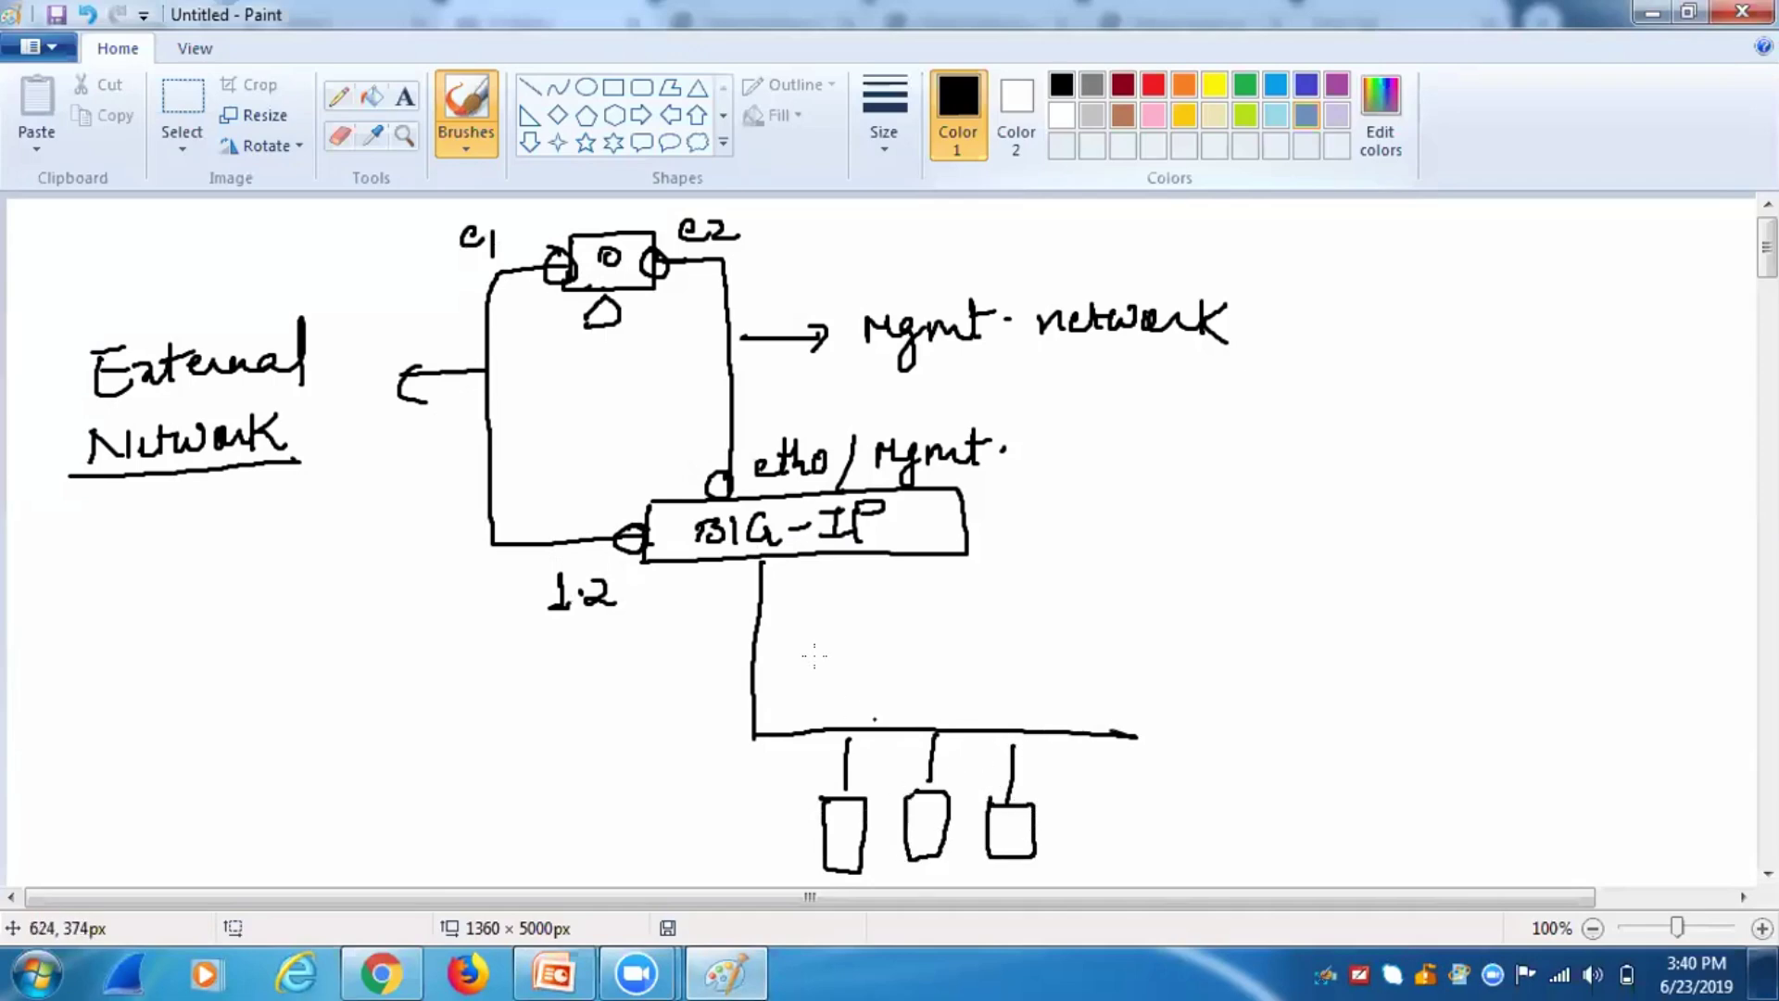
{"action": "mouse_move", "coordinate": [759, 633]}
{"action": "left_mouse_down"}
{"action": "mouse_move", "coordinate": [837, 633]}
{"action": "mouse_move", "coordinate": [831, 661]}
{"action": "left_mouse_up"}
{"action": "mouse_move", "coordinate": [884, 602]}
{"action": "left_mouse_down"}
{"action": "mouse_move", "coordinate": [908, 632]}
{"action": "mouse_move", "coordinate": [1079, 600]}
{"action": "mouse_move", "coordinate": [1152, 600]}
{"action": "mouse_move", "coordinate": [1196, 628]}
{"action": "left_mouse_up"}
{"action": "mouse_move", "coordinate": [751, 555]}
{"action": "left_mouse_down"}
{"action": "mouse_move", "coordinate": [765, 582]}
{"action": "mouse_move", "coordinate": [819, 566]}
{"action": "mouse_move", "coordinate": [831, 593]}
{"action": "left_mouse_up"}
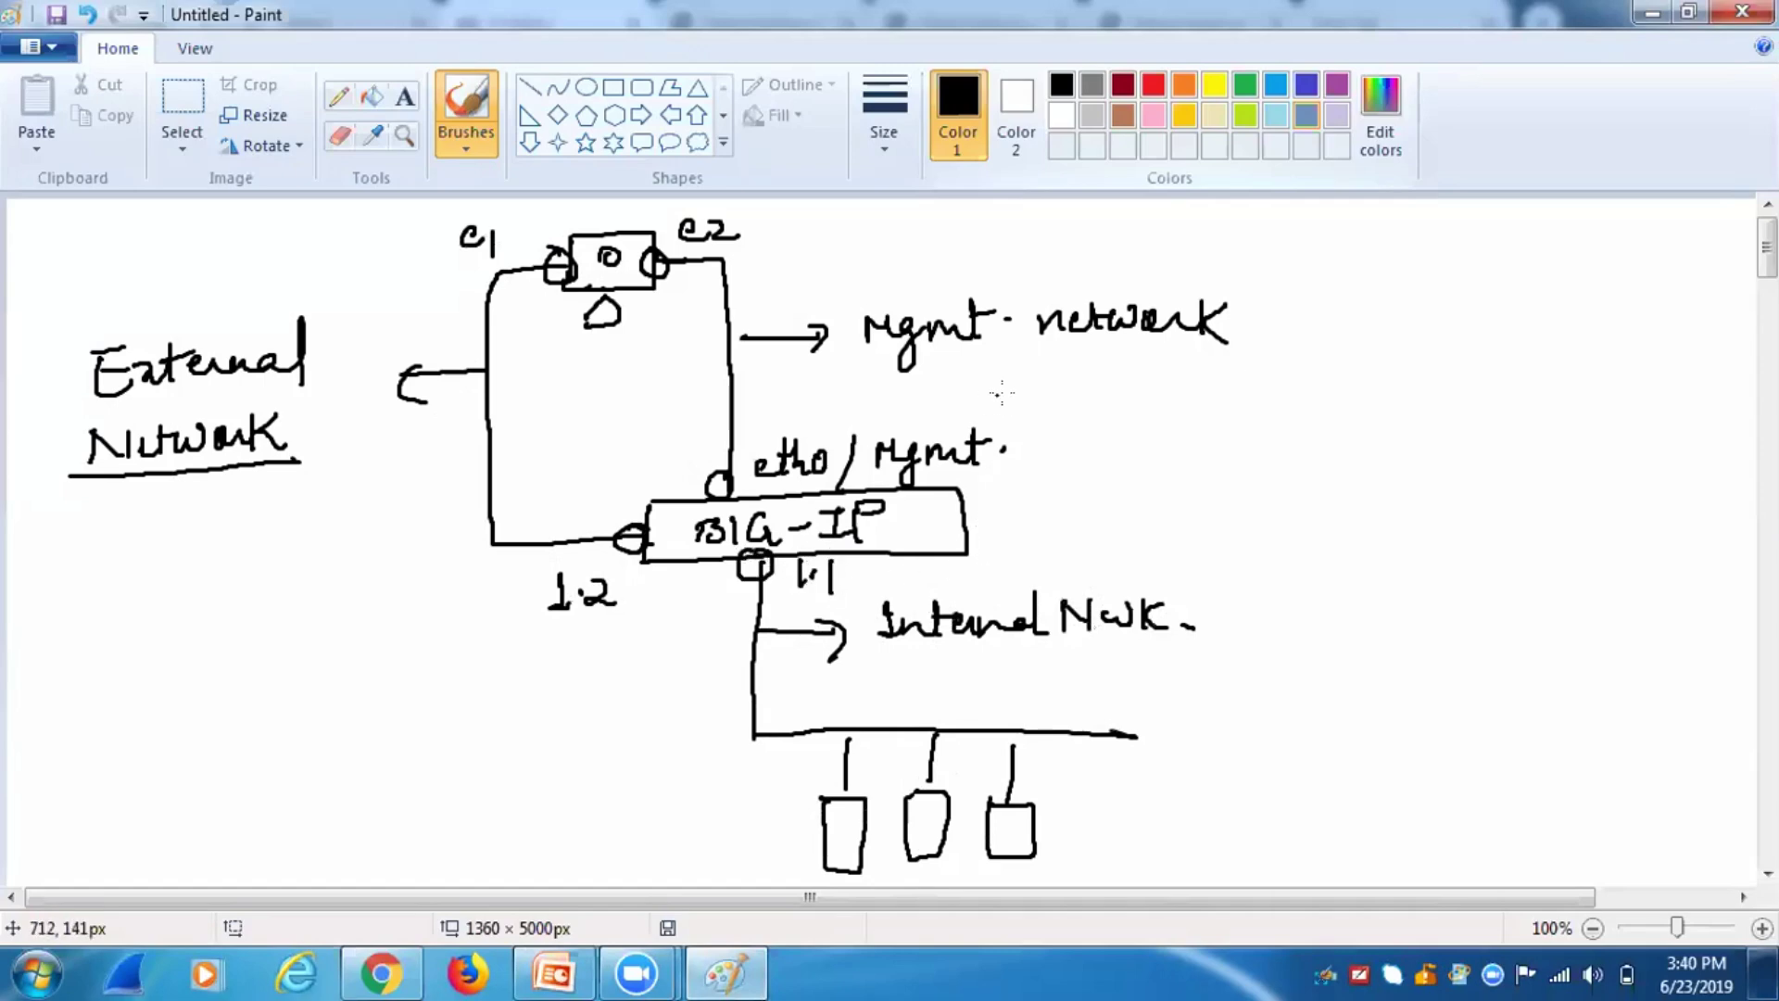
Write 172.16.10.0/24 in a brace after the Mgmt network label.
{"action": "mouse_move", "coordinate": [1244, 287]}
{"action": "left_mouse_down"}
{"action": "mouse_move", "coordinate": [1267, 375]}
{"action": "mouse_move", "coordinate": [1292, 324]}
{"action": "left_mouse_up"}
{"action": "mouse_move", "coordinate": [1302, 298]}
{"action": "left_mouse_down"}
{"action": "mouse_move", "coordinate": [1317, 320]}
{"action": "mouse_move", "coordinate": [1564, 310]}
{"action": "left_mouse_up"}
{"action": "left_click", "coordinate": [1380, 312]}
{"action": "left_click", "coordinate": [1457, 311]}
{"action": "left_click_drag", "start_coordinate": [1616, 280], "coordinate": [1614, 348]}
{"action": "left_click_drag", "start_coordinate": [1635, 293], "coordinate": [1688, 306]}
{"action": "left_click_drag", "start_coordinate": [1679, 282], "coordinate": [1681, 320]}
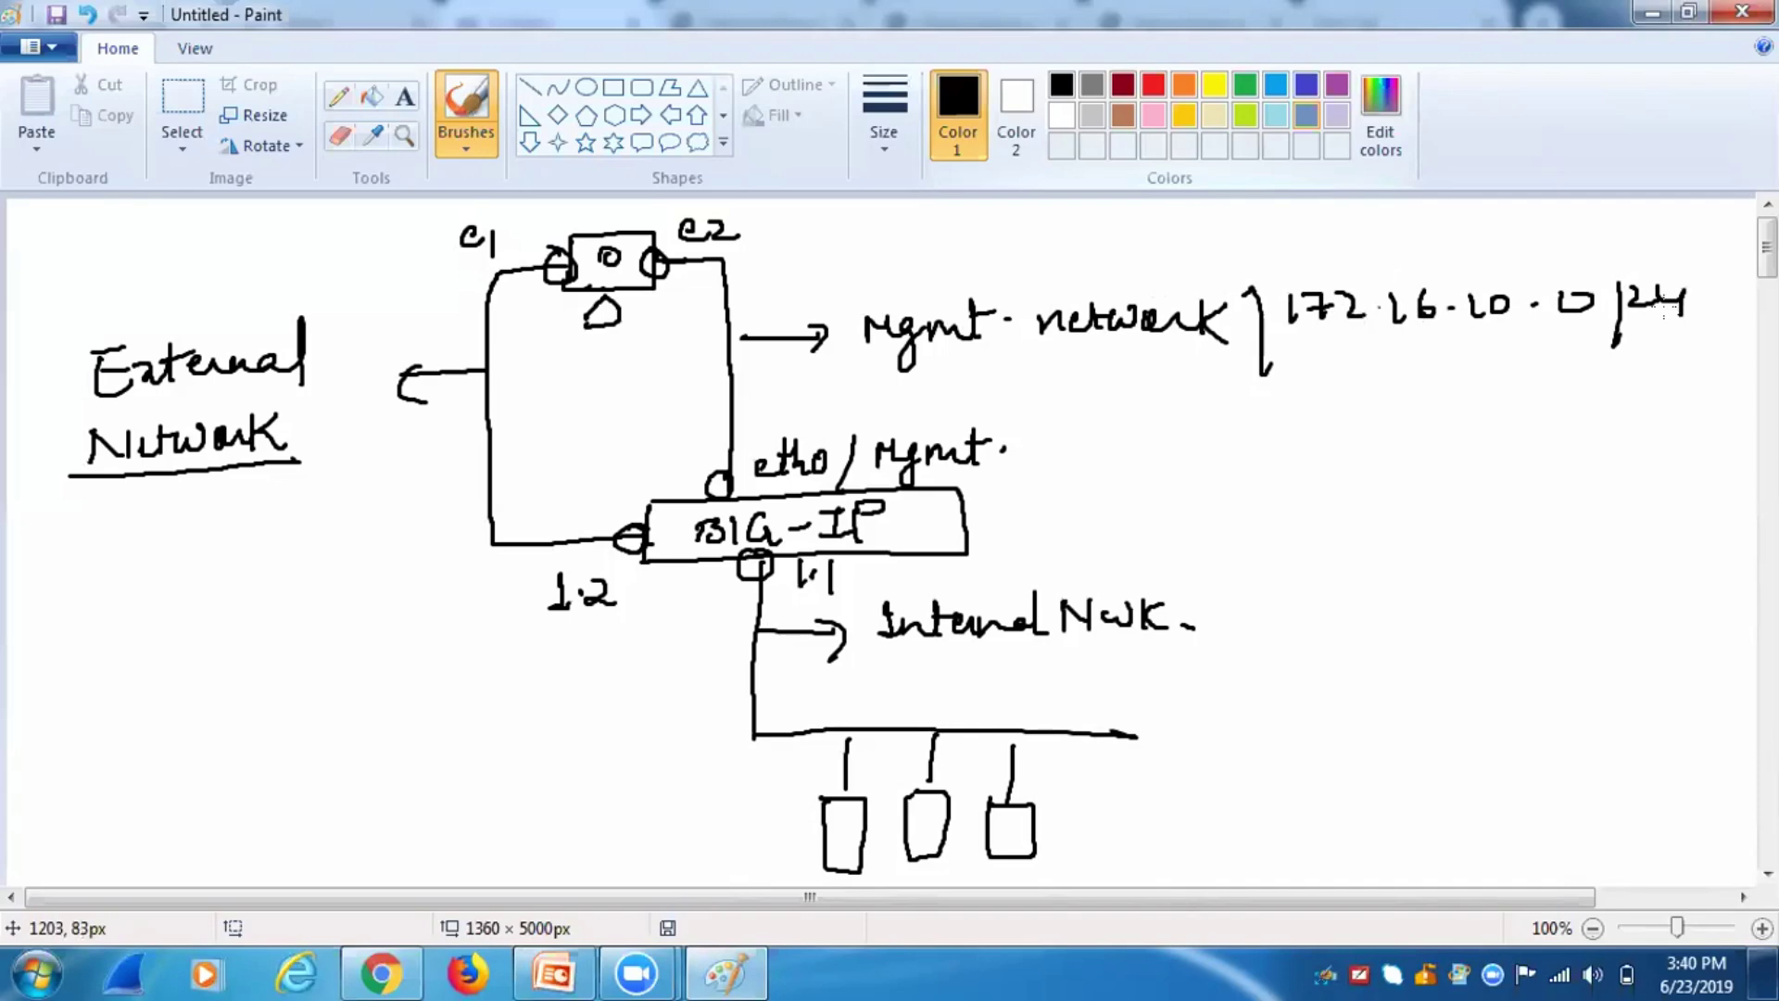
In red, write 172.16.100.0/24 under External Network.
{"action": "left_click", "coordinate": [1154, 87]}
{"action": "left_click_drag", "start_coordinate": [42, 515], "coordinate": [33, 549]}
{"action": "mouse_move", "coordinate": [58, 515]}
{"action": "left_mouse_down"}
{"action": "mouse_move", "coordinate": [73, 545]}
{"action": "mouse_move", "coordinate": [98, 530]}
{"action": "mouse_move", "coordinate": [128, 545]}
{"action": "left_mouse_up"}
{"action": "left_click_drag", "start_coordinate": [135, 530], "coordinate": [158, 538]}
{"action": "mouse_move", "coordinate": [197, 501]}
{"action": "left_mouse_down"}
{"action": "mouse_move", "coordinate": [190, 533]}
{"action": "mouse_move", "coordinate": [240, 537]}
{"action": "mouse_move", "coordinate": [287, 497]}
{"action": "left_mouse_up"}
{"action": "mouse_move", "coordinate": [341, 491]}
{"action": "left_mouse_down"}
{"action": "mouse_move", "coordinate": [350, 554]}
{"action": "mouse_move", "coordinate": [411, 511]}
{"action": "mouse_move", "coordinate": [433, 519]}
{"action": "left_mouse_up"}
Point red 172.16.11.0/24 at the internal line, then underline all three subnets.
{"action": "mouse_move", "coordinate": [750, 661]}
{"action": "left_mouse_down"}
{"action": "mouse_move", "coordinate": [646, 710]}
{"action": "mouse_move", "coordinate": [683, 715]}
{"action": "left_mouse_up"}
{"action": "mouse_move", "coordinate": [268, 717]}
{"action": "left_mouse_down"}
{"action": "mouse_move", "coordinate": [264, 747]}
{"action": "mouse_move", "coordinate": [353, 732]}
{"action": "left_mouse_up"}
{"action": "mouse_move", "coordinate": [370, 715]}
{"action": "left_mouse_down"}
{"action": "mouse_move", "coordinate": [369, 747]}
{"action": "mouse_move", "coordinate": [415, 733]}
{"action": "left_mouse_up"}
{"action": "left_click_drag", "start_coordinate": [447, 711], "coordinate": [443, 734]}
{"action": "mouse_move", "coordinate": [472, 706]}
{"action": "left_mouse_down"}
{"action": "mouse_move", "coordinate": [473, 727]}
{"action": "mouse_move", "coordinate": [515, 692]}
{"action": "mouse_move", "coordinate": [521, 758]}
{"action": "left_mouse_up"}
{"action": "left_click", "coordinate": [482, 722]}
{"action": "left_click_drag", "start_coordinate": [554, 693], "coordinate": [600, 711]}
{"action": "left_click_drag", "start_coordinate": [595, 688], "coordinate": [600, 728]}
{"action": "left_click_drag", "start_coordinate": [244, 771], "coordinate": [634, 737]}
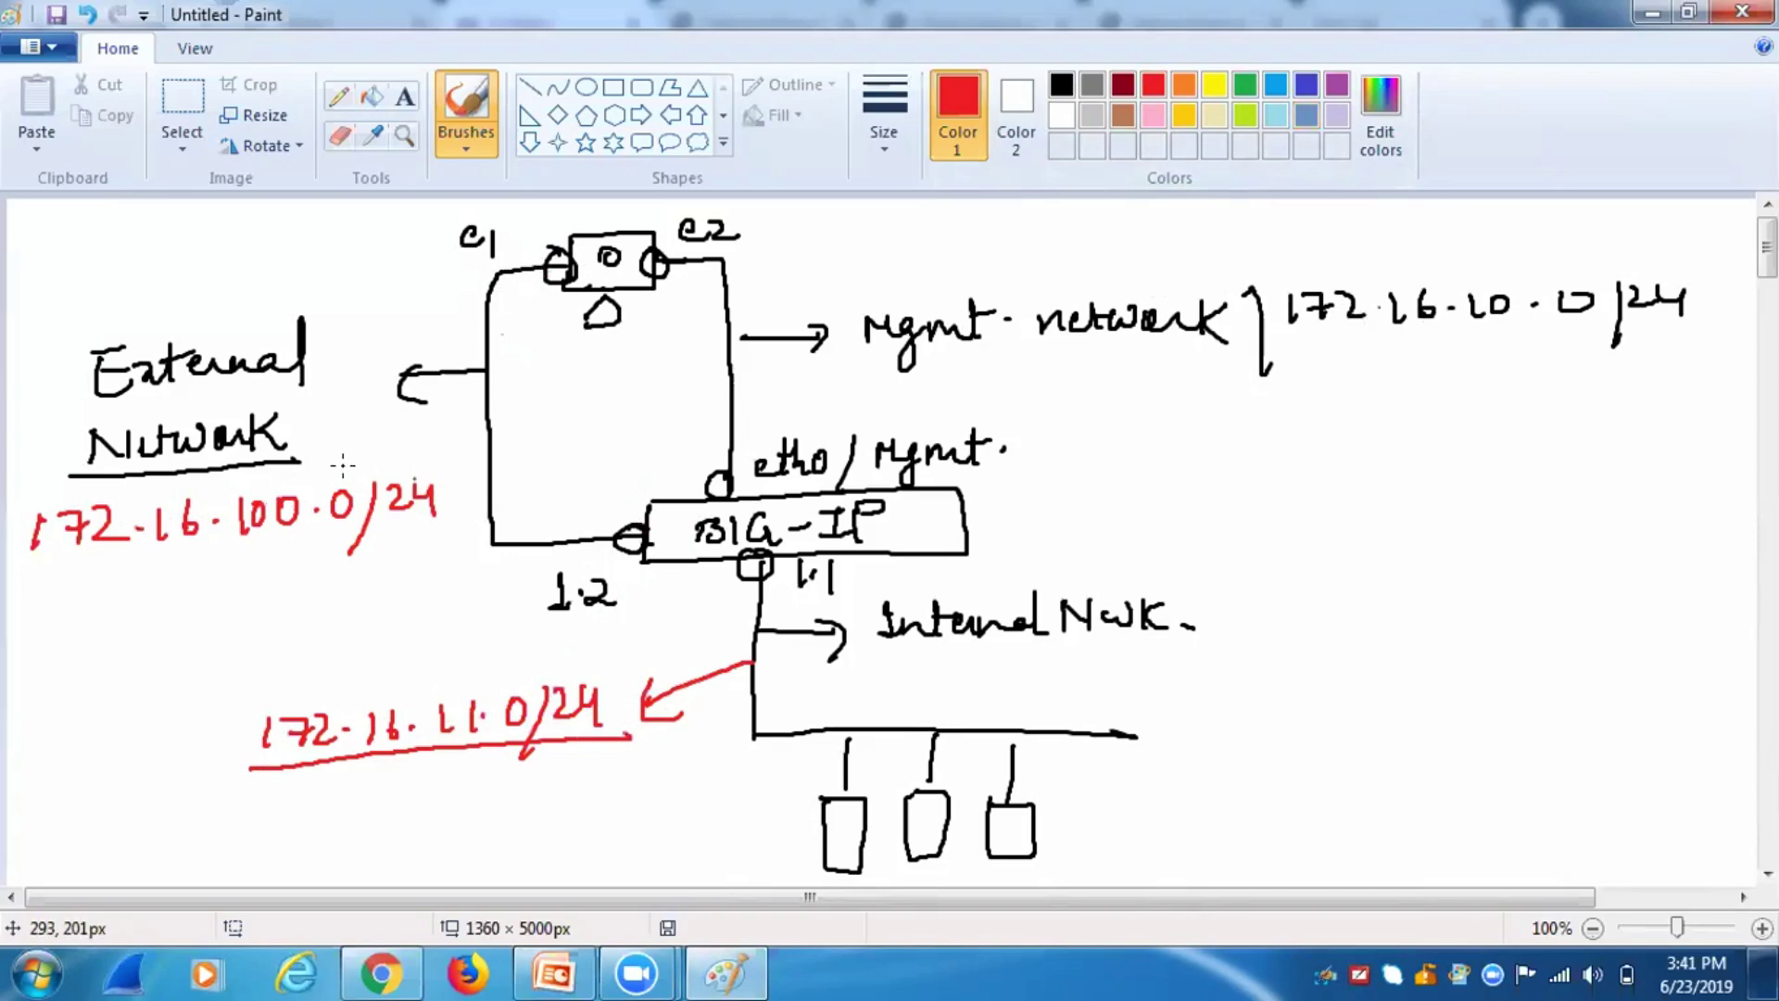
{"action": "left_click_drag", "start_coordinate": [13, 575], "coordinate": [456, 549]}
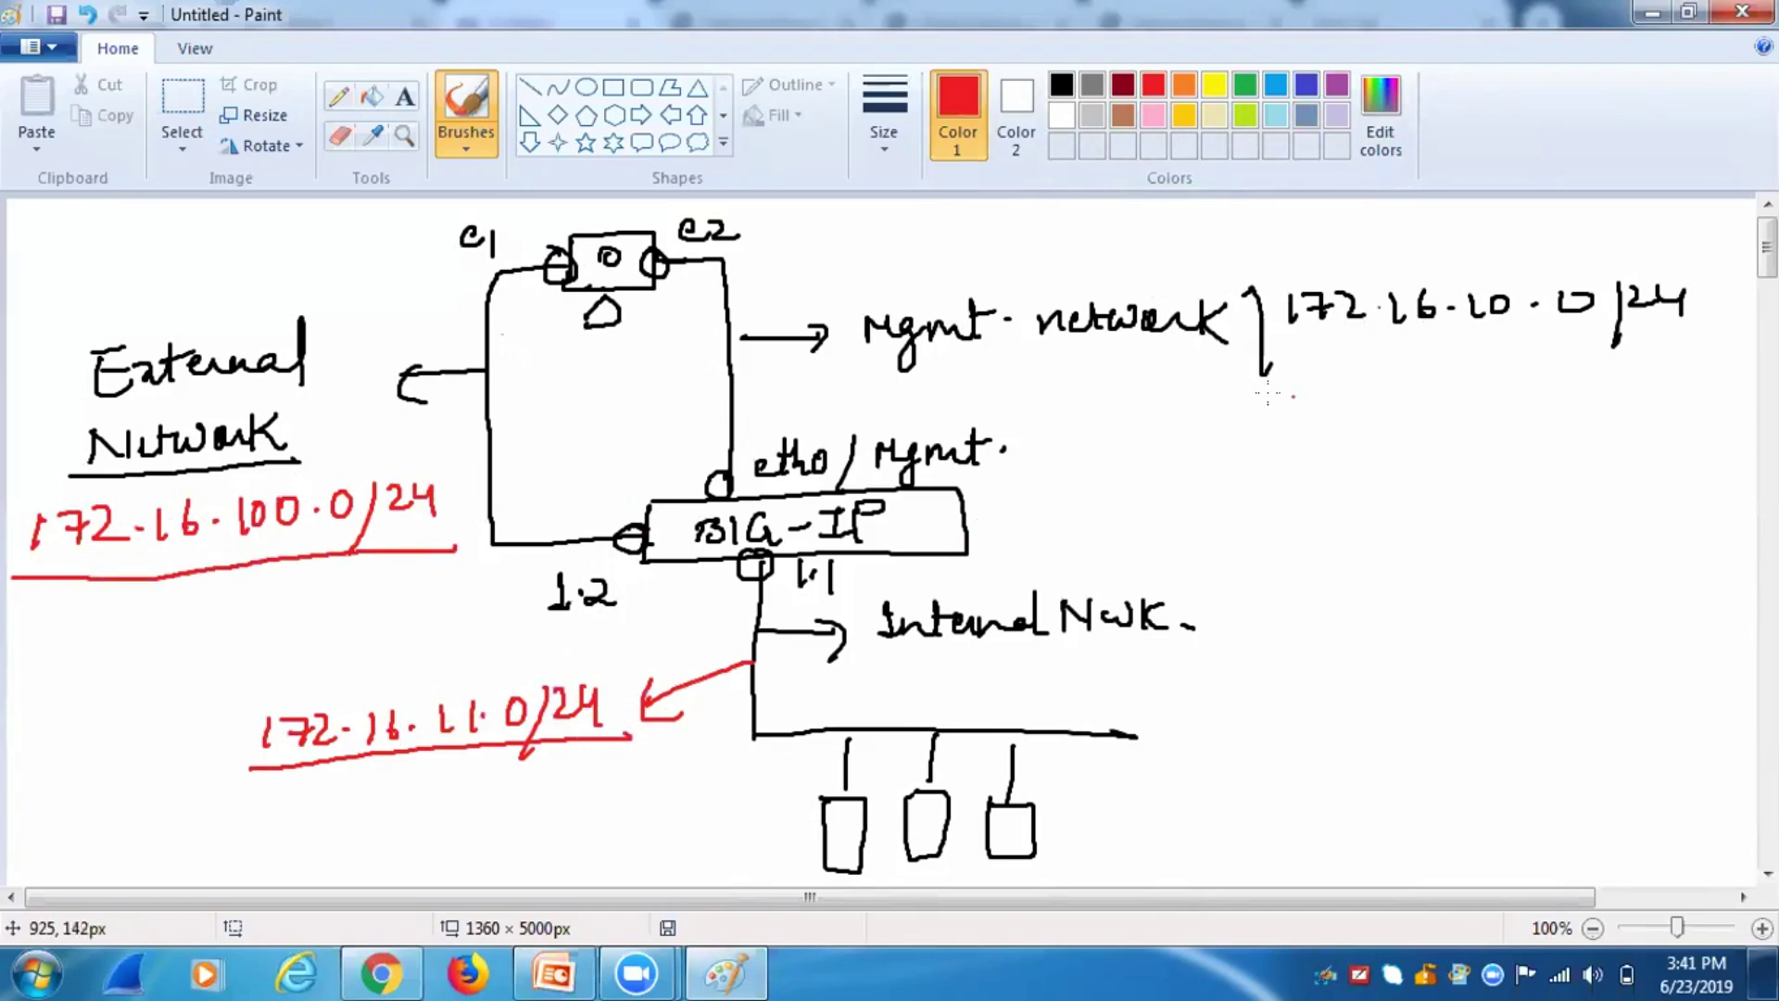
{"action": "left_click_drag", "start_coordinate": [1230, 377], "coordinate": [1679, 367]}
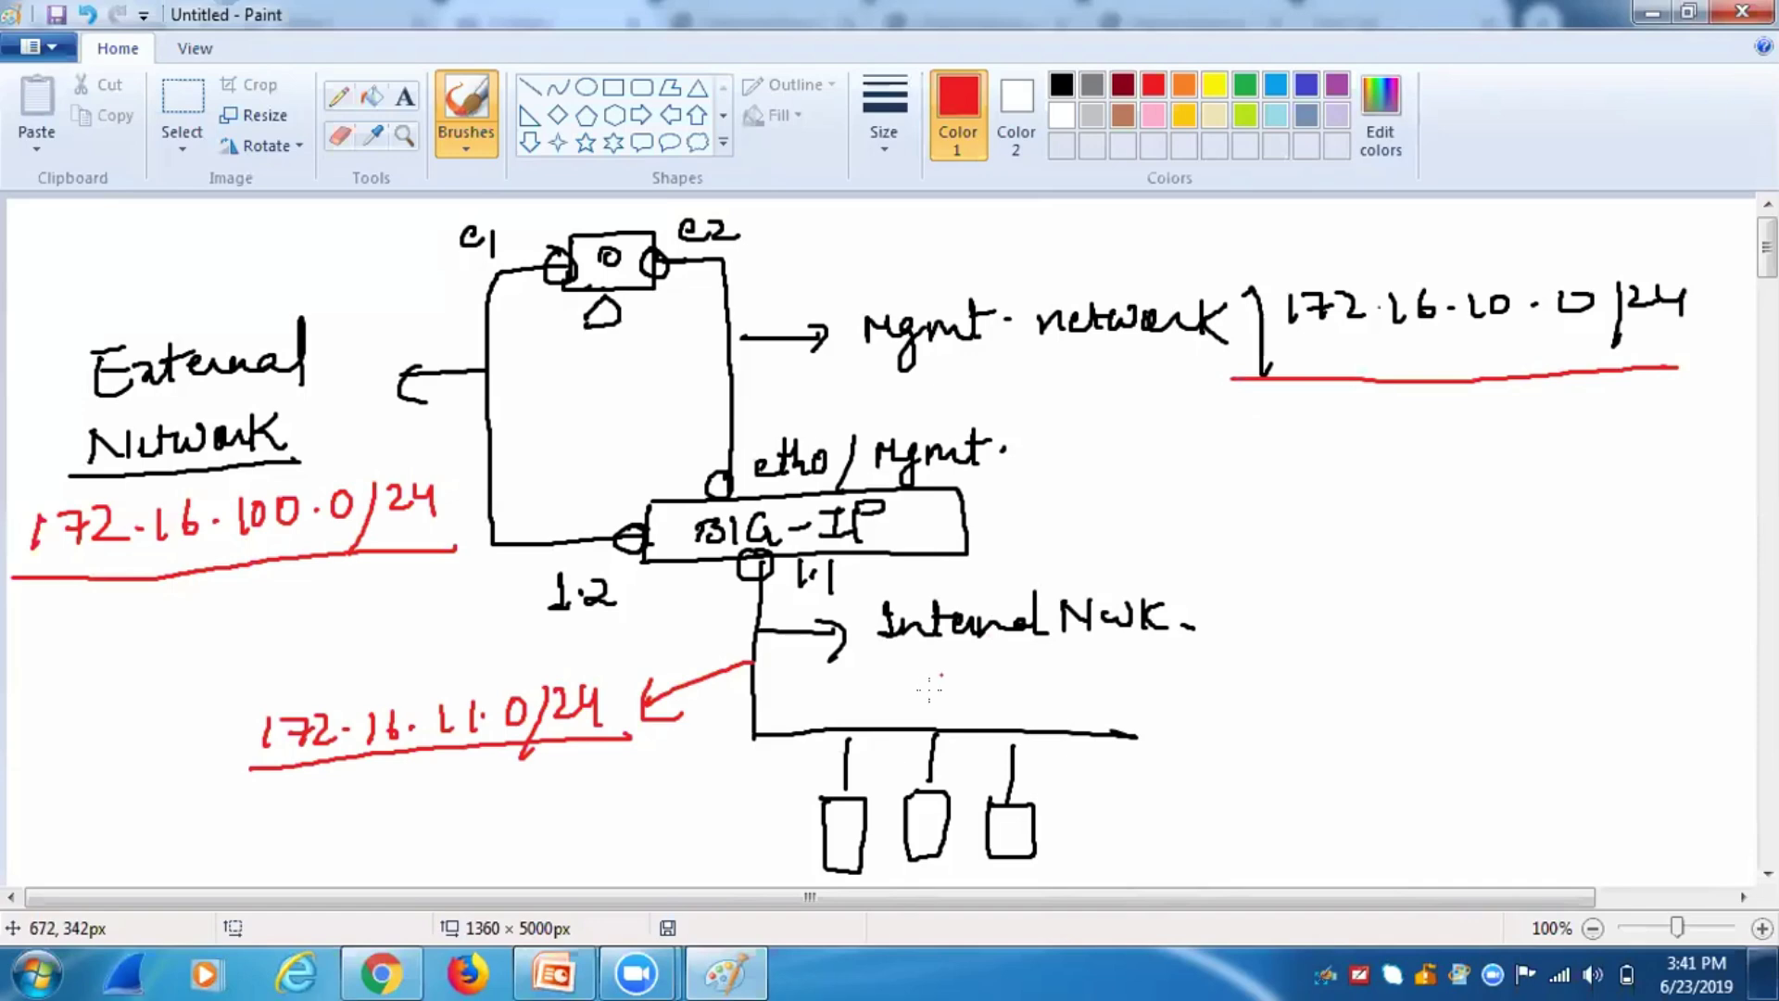
Check slide 22, Your Classroom BIG-IP Lab Environment, in PowerPoint, then return to Paint.
{"action": "left_click", "coordinate": [570, 947]}
{"action": "left_click", "coordinate": [204, 827]}
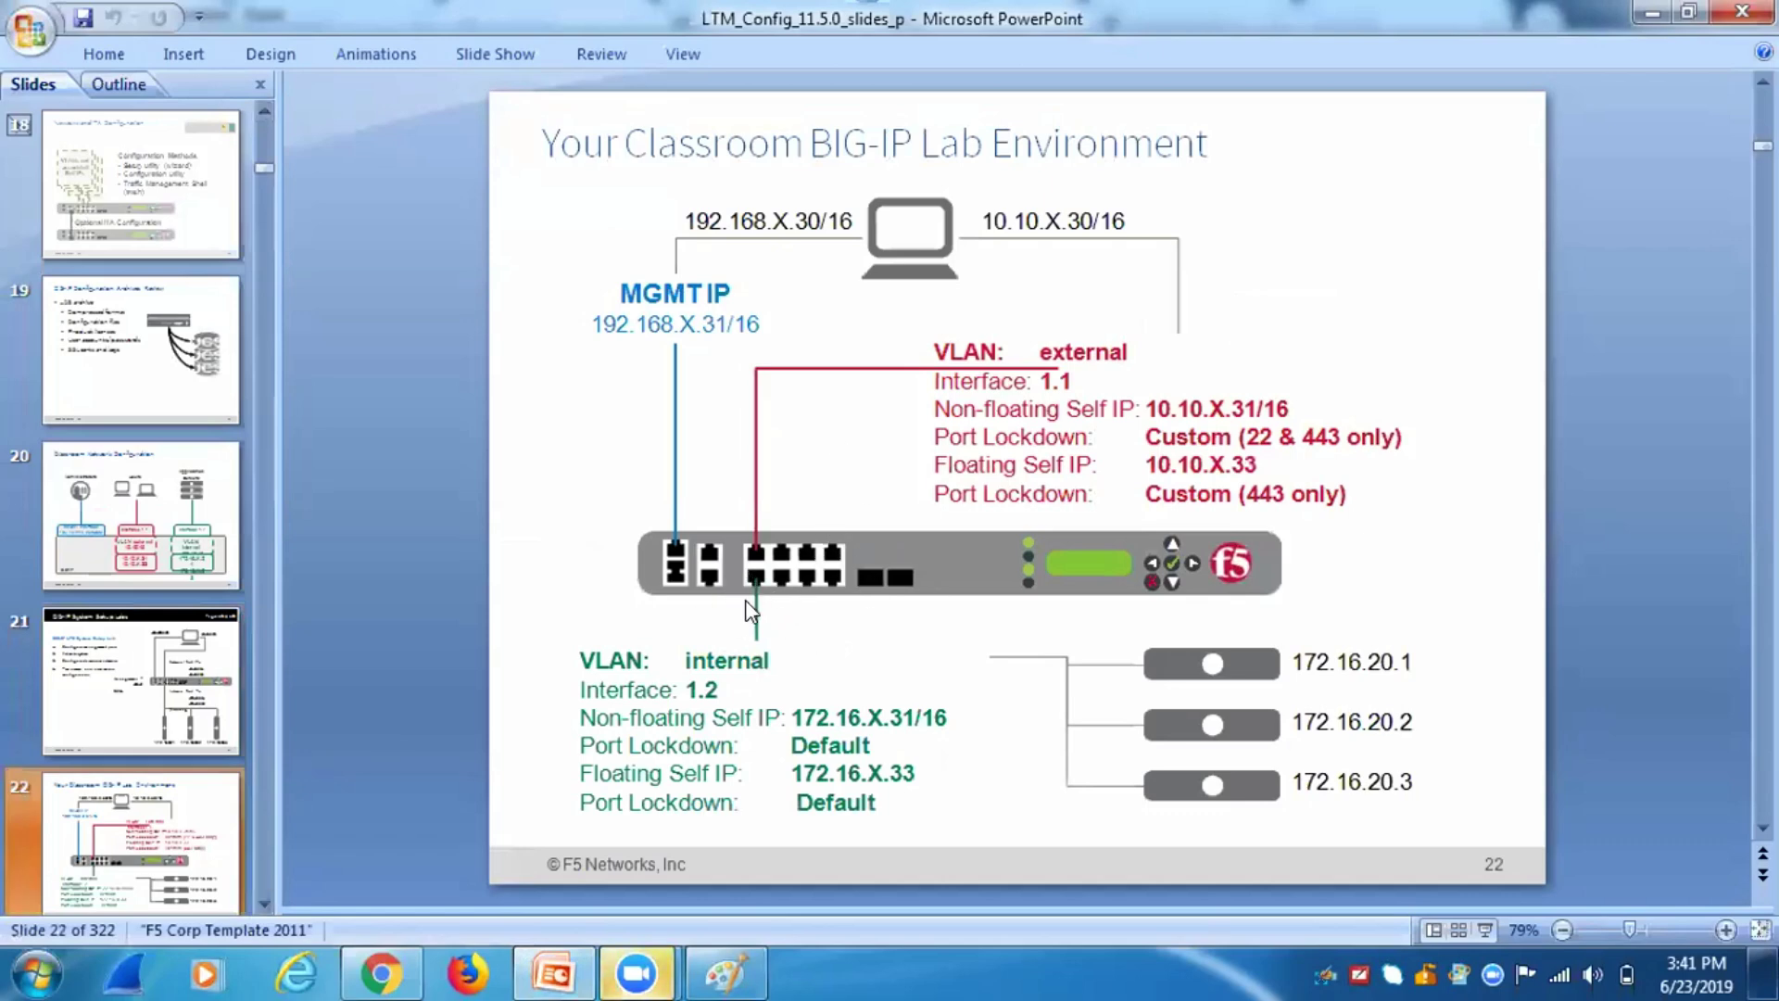
{"action": "left_click", "coordinate": [722, 968]}
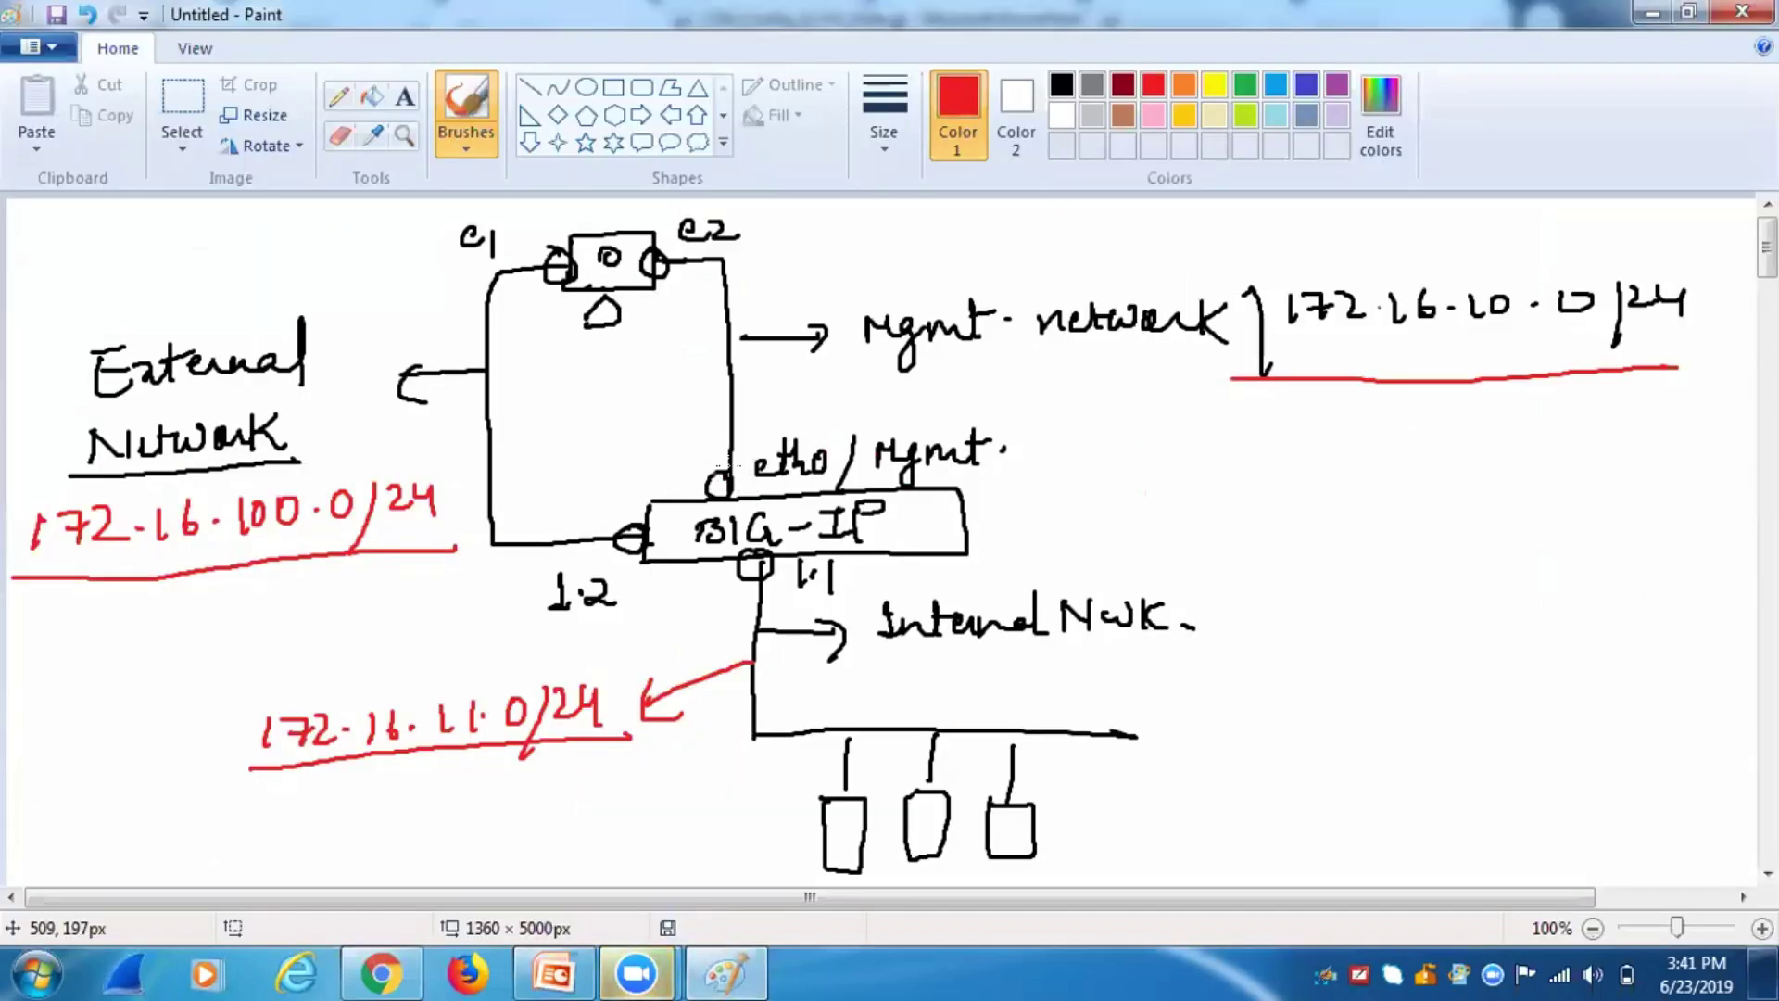
Add red .11 host labels with arrows to the management, external and internal interfaces.
{"action": "left_click_drag", "start_coordinate": [727, 470], "coordinate": [723, 472]}
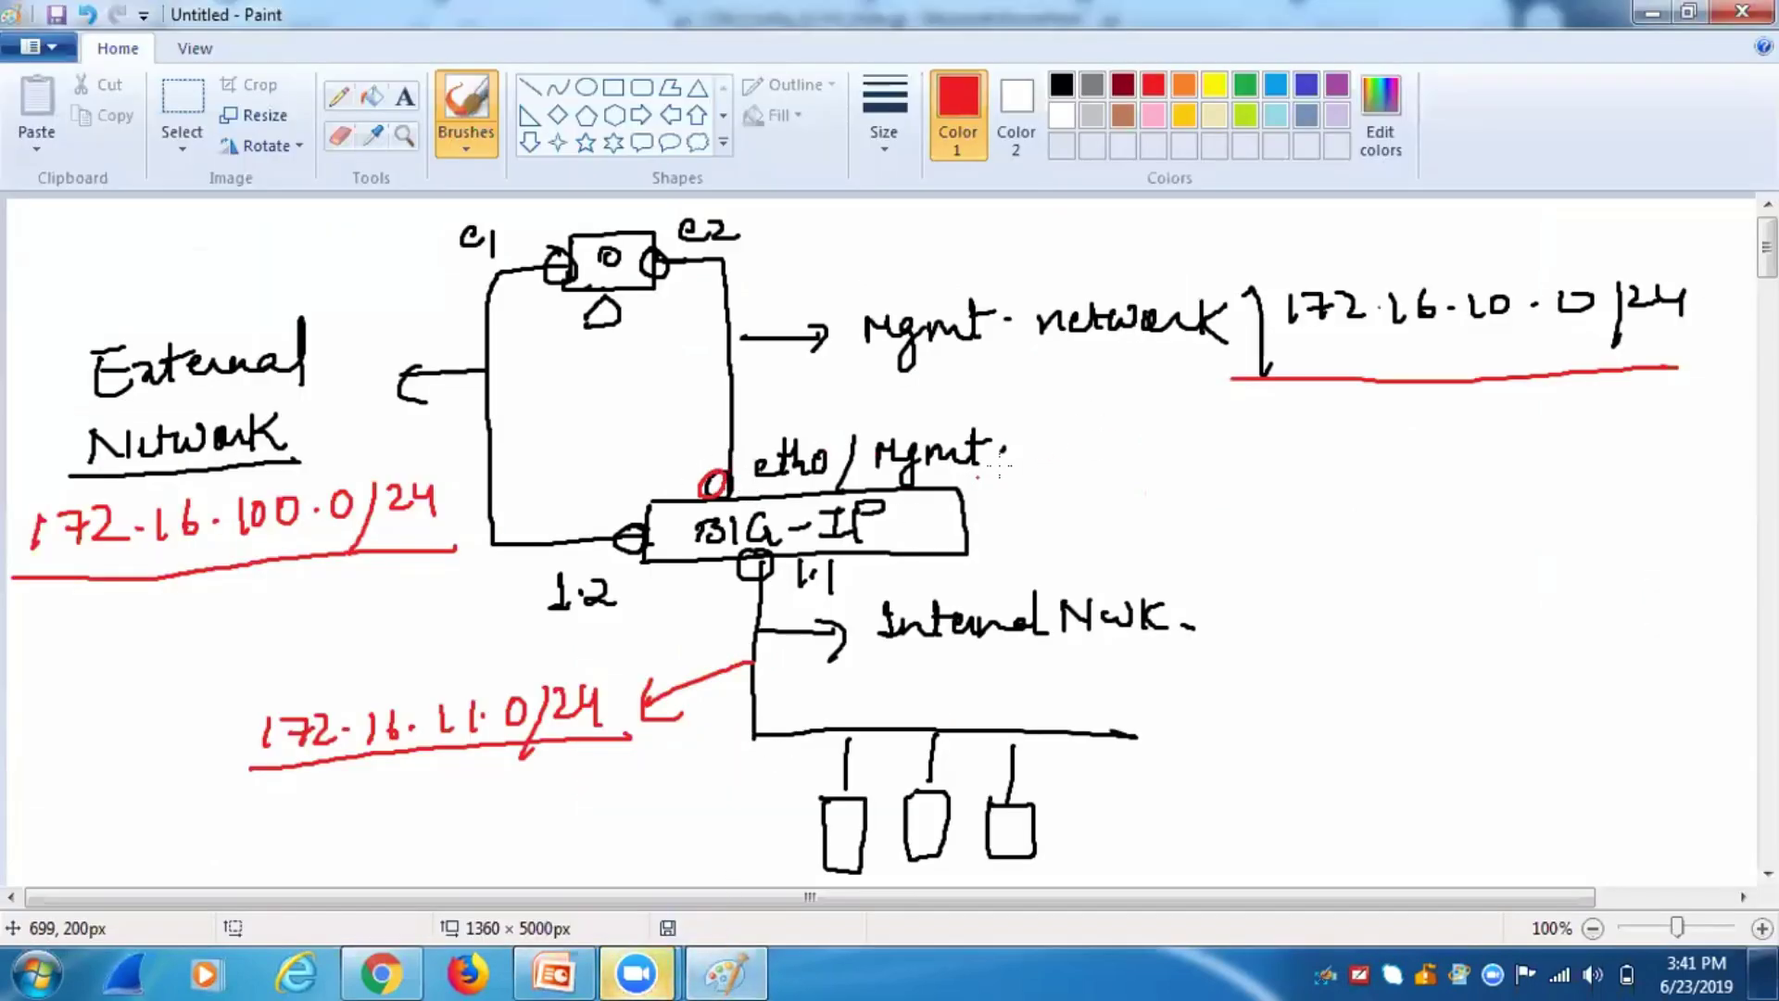
{"action": "left_click", "coordinate": [1031, 469]}
{"action": "left_click_drag", "start_coordinate": [1047, 454], "coordinate": [1062, 483]}
{"action": "left_click", "coordinate": [568, 517]}
{"action": "mouse_move", "coordinate": [585, 501]}
{"action": "left_mouse_down"}
{"action": "mouse_move", "coordinate": [584, 526]}
{"action": "mouse_move", "coordinate": [604, 530]}
{"action": "left_mouse_up"}
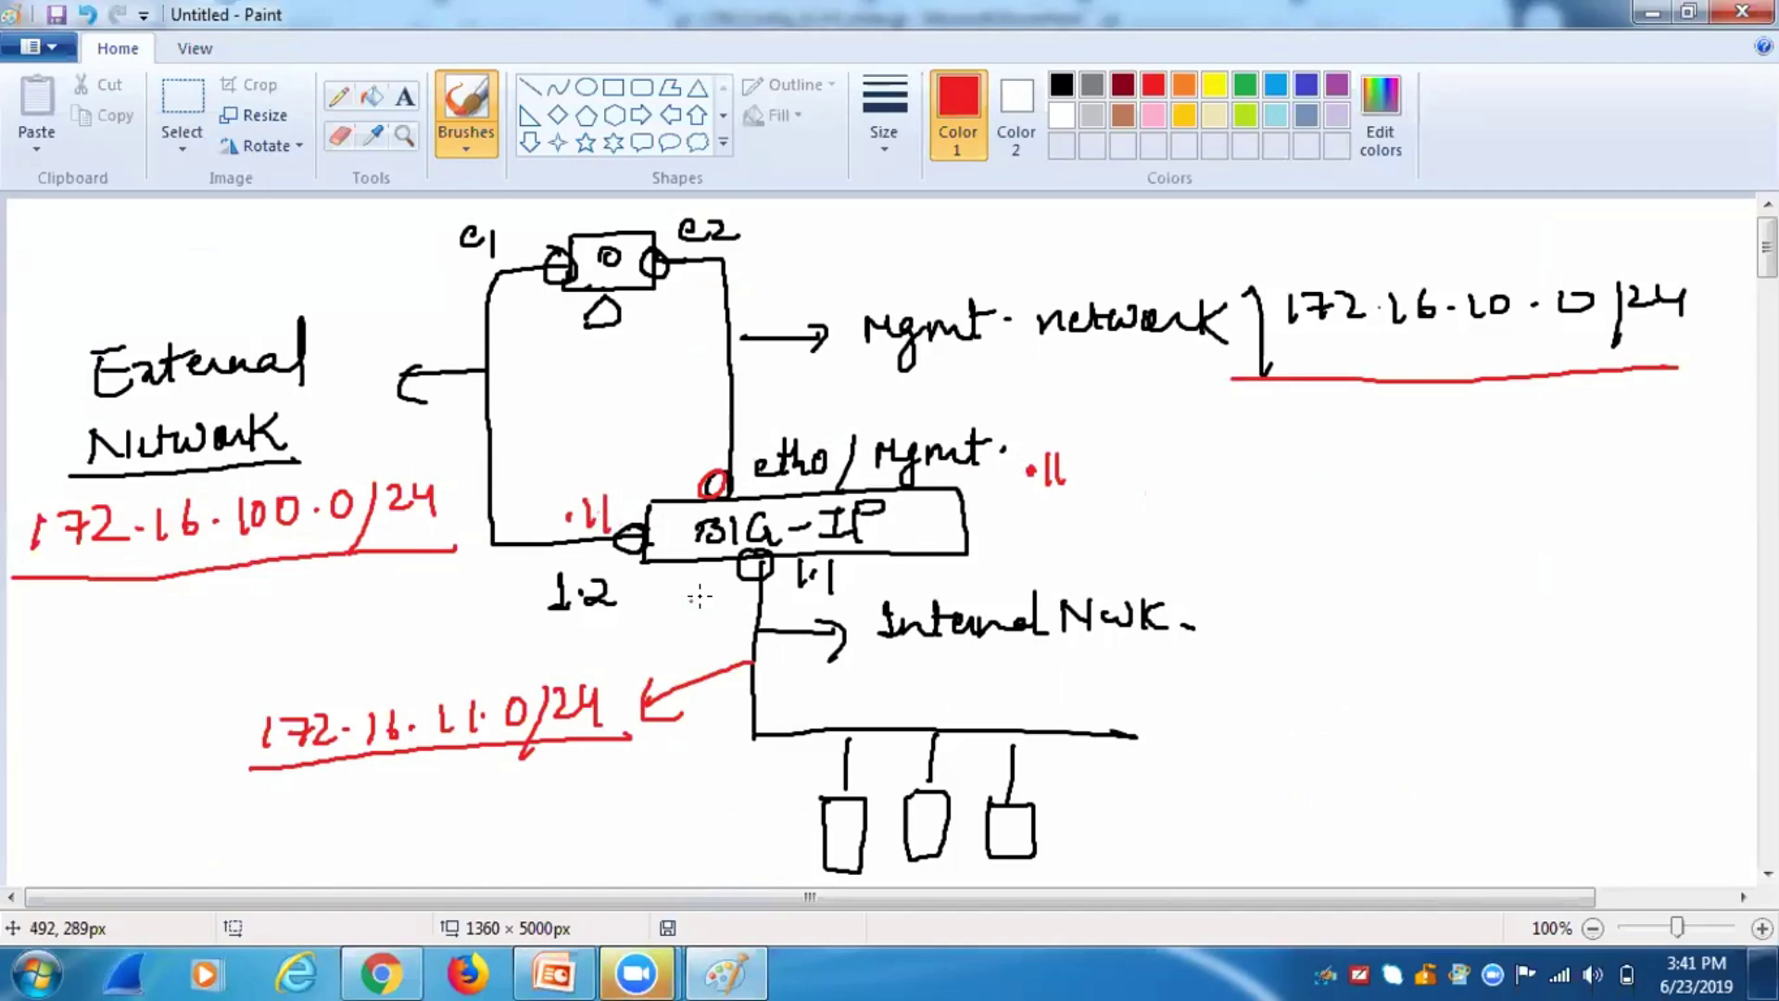
{"action": "left_click_drag", "start_coordinate": [690, 602], "coordinate": [691, 624]}
{"action": "mouse_move", "coordinate": [701, 602]}
{"action": "left_mouse_down"}
{"action": "mouse_move", "coordinate": [702, 623]}
{"action": "mouse_move", "coordinate": [739, 630]}
{"action": "left_mouse_up"}
{"action": "left_click", "coordinate": [712, 616]}
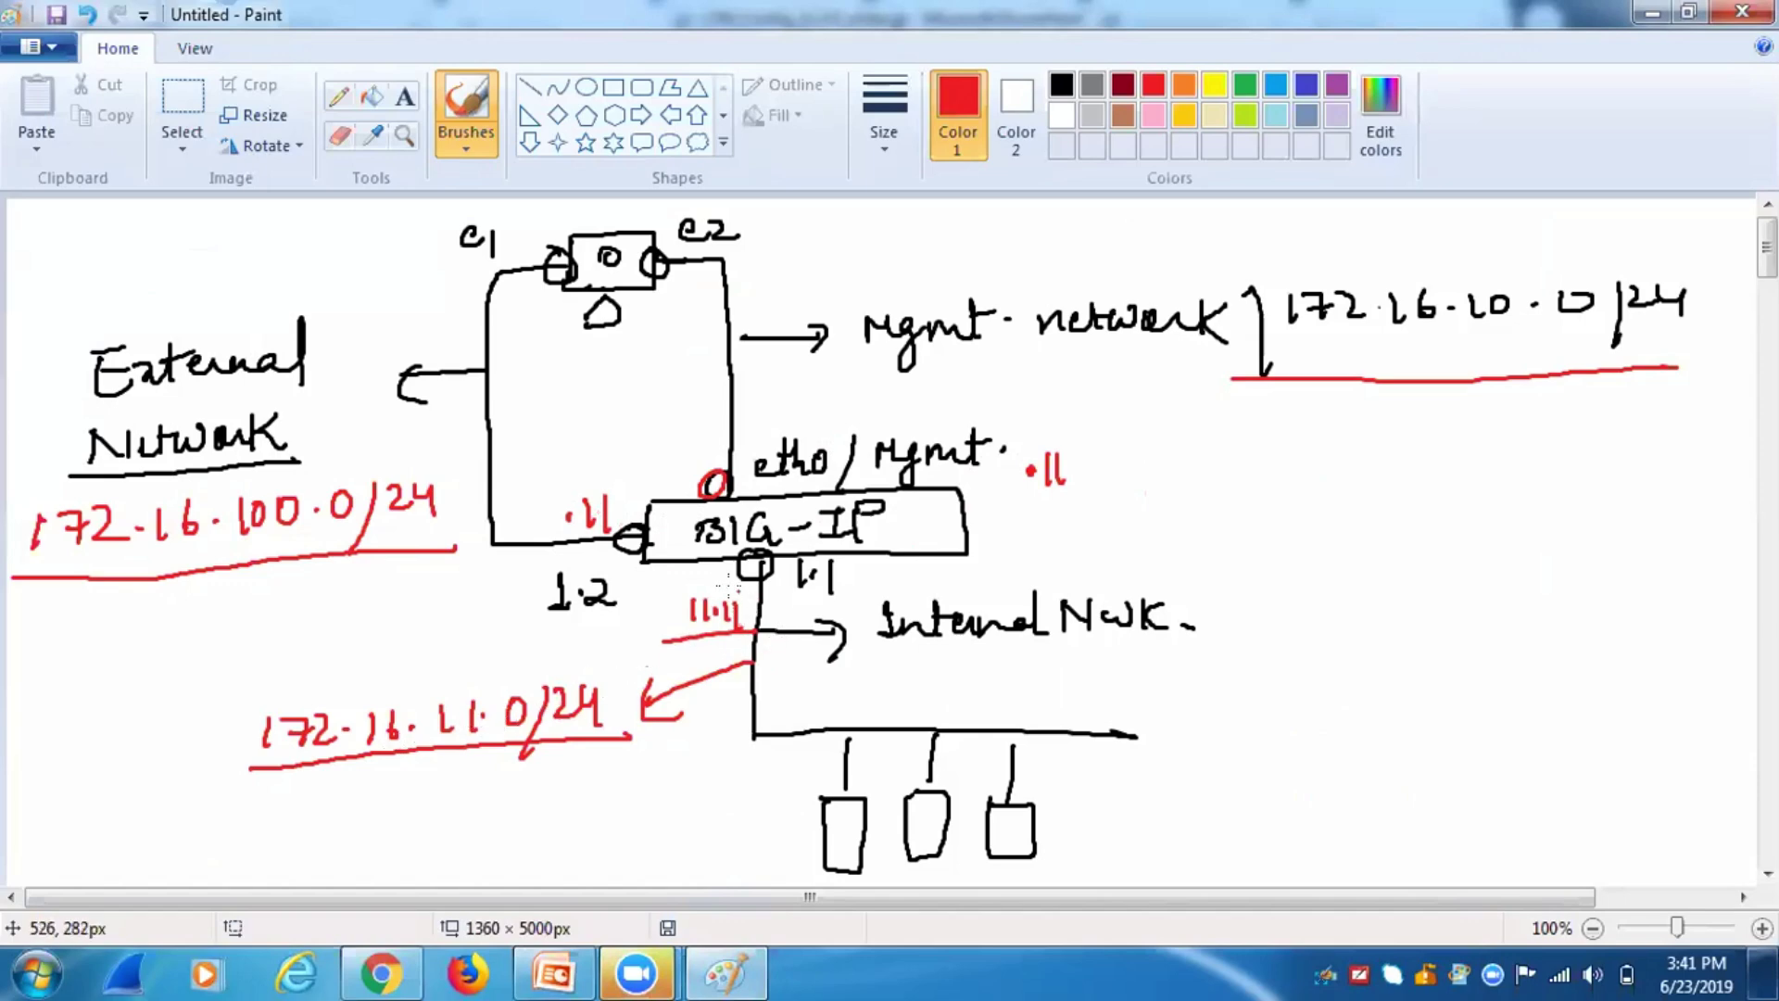
{"action": "mouse_move", "coordinate": [686, 603]}
{"action": "left_mouse_down"}
{"action": "mouse_move", "coordinate": [726, 557]}
{"action": "mouse_move", "coordinate": [732, 582]}
{"action": "left_mouse_up"}
{"action": "mouse_move", "coordinate": [569, 494]}
{"action": "left_mouse_down"}
{"action": "mouse_move", "coordinate": [601, 458]}
{"action": "mouse_move", "coordinate": [629, 507]}
{"action": "mouse_move", "coordinate": [649, 487]}
{"action": "left_mouse_up"}
{"action": "mouse_move", "coordinate": [1051, 435]}
{"action": "left_mouse_down"}
{"action": "mouse_move", "coordinate": [802, 414]}
{"action": "mouse_move", "coordinate": [753, 463]}
{"action": "mouse_move", "coordinate": [799, 468]}
{"action": "left_mouse_up"}
Draw a link from interface 1.3 to a second BIG-IP box with the HA subnet above.
{"action": "mouse_move", "coordinate": [966, 525]}
{"action": "left_mouse_down"}
{"action": "mouse_move", "coordinate": [1323, 511]}
{"action": "mouse_move", "coordinate": [975, 519]}
{"action": "mouse_move", "coordinate": [1017, 498]}
{"action": "mouse_move", "coordinate": [1010, 513]}
{"action": "left_mouse_up"}
{"action": "left_click", "coordinate": [989, 501]}
{"action": "left_click_drag", "start_coordinate": [1128, 487], "coordinate": [1132, 515]}
{"action": "mouse_move", "coordinate": [1142, 491]}
{"action": "left_mouse_down"}
{"action": "mouse_move", "coordinate": [1163, 494]}
{"action": "mouse_move", "coordinate": [1153, 516]}
{"action": "left_mouse_up"}
{"action": "mouse_move", "coordinate": [1179, 490]}
{"action": "left_mouse_down"}
{"action": "mouse_move", "coordinate": [1191, 510]}
{"action": "mouse_move", "coordinate": [1222, 485]}
{"action": "mouse_move", "coordinate": [1249, 499]}
{"action": "mouse_move", "coordinate": [1397, 476]}
{"action": "mouse_move", "coordinate": [1390, 501]}
{"action": "mouse_move", "coordinate": [1462, 522]}
{"action": "left_mouse_up"}
{"action": "left_click_drag", "start_coordinate": [1462, 486], "coordinate": [1462, 556]}
{"action": "mouse_move", "coordinate": [1462, 490]}
{"action": "left_mouse_down"}
{"action": "mouse_move", "coordinate": [1626, 488]}
{"action": "mouse_move", "coordinate": [1649, 533]}
{"action": "left_mouse_up"}
{"action": "left_click_drag", "start_coordinate": [1651, 556], "coordinate": [1473, 556]}
{"action": "mouse_move", "coordinate": [1503, 519]}
{"action": "left_mouse_down"}
{"action": "mouse_move", "coordinate": [1501, 547]}
{"action": "mouse_move", "coordinate": [1535, 519]}
{"action": "mouse_move", "coordinate": [1566, 542]}
{"action": "mouse_move", "coordinate": [1614, 520]}
{"action": "mouse_move", "coordinate": [1638, 532]}
{"action": "left_mouse_up"}
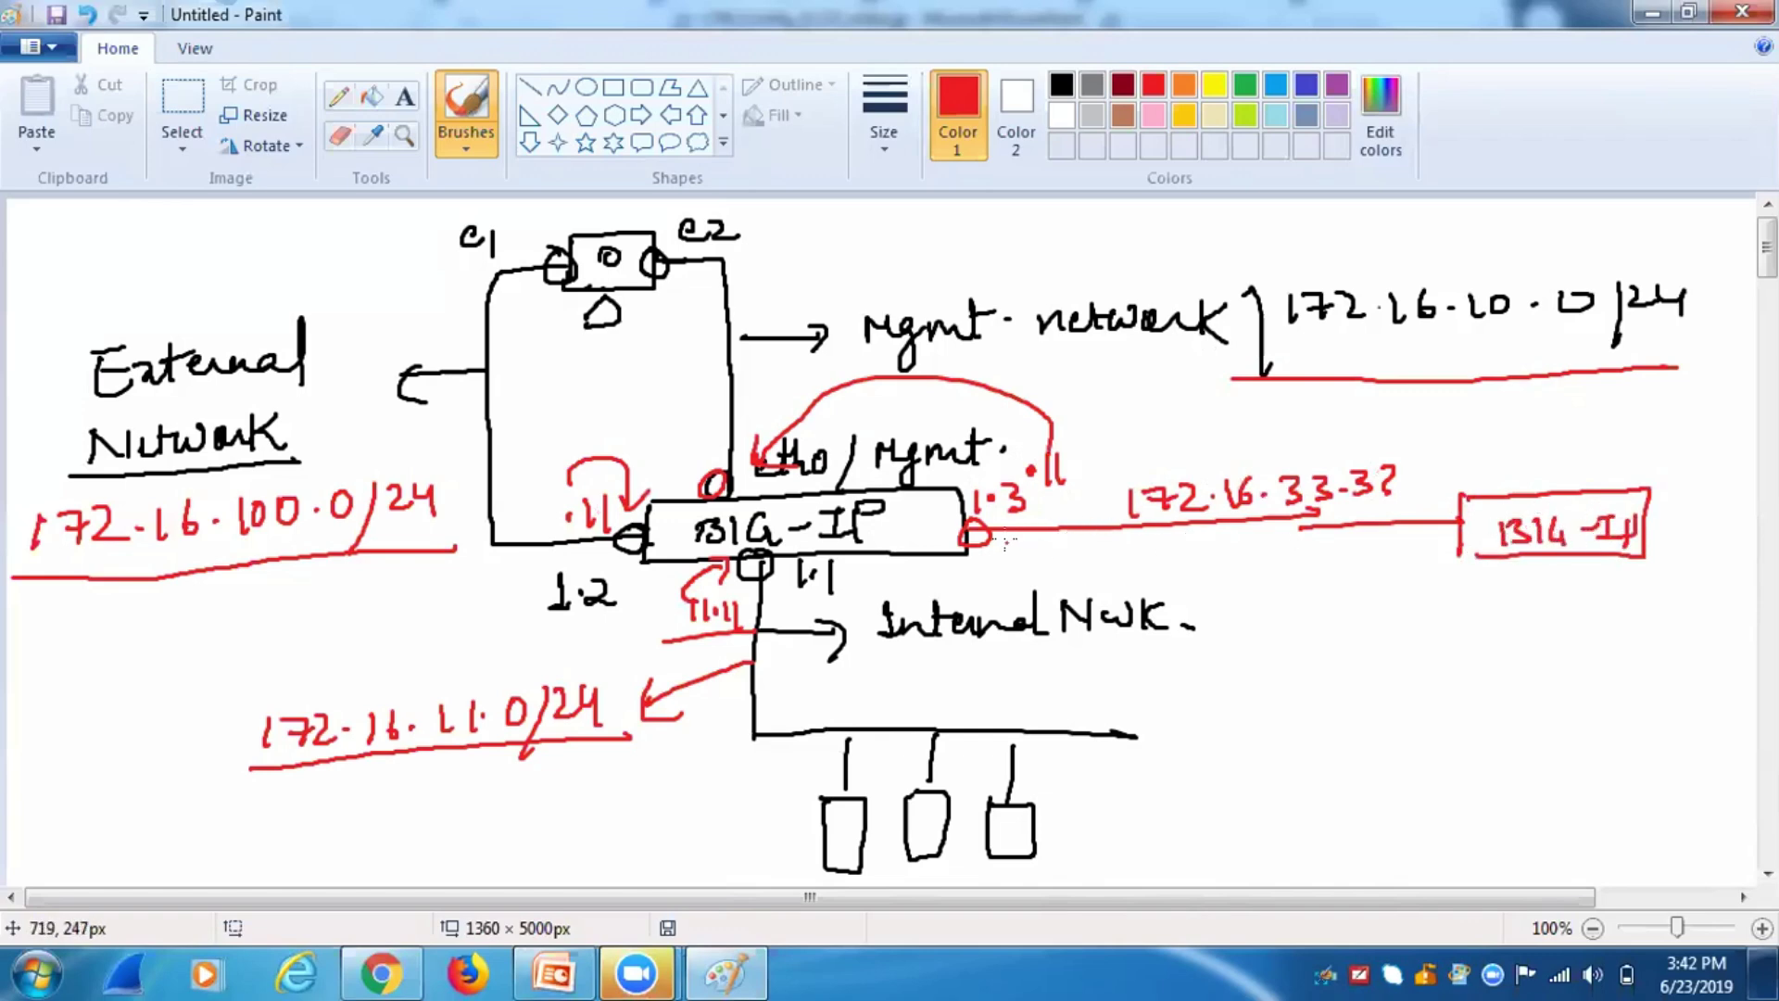
Complete the HA address as 172.16.33.33/24, connect it to 1.3, and label it HA.
{"action": "mouse_move", "coordinate": [1127, 491]}
{"action": "left_mouse_down"}
{"action": "mouse_move", "coordinate": [1063, 559]}
{"action": "mouse_move", "coordinate": [980, 548]}
{"action": "mouse_move", "coordinate": [1049, 556]}
{"action": "left_mouse_up"}
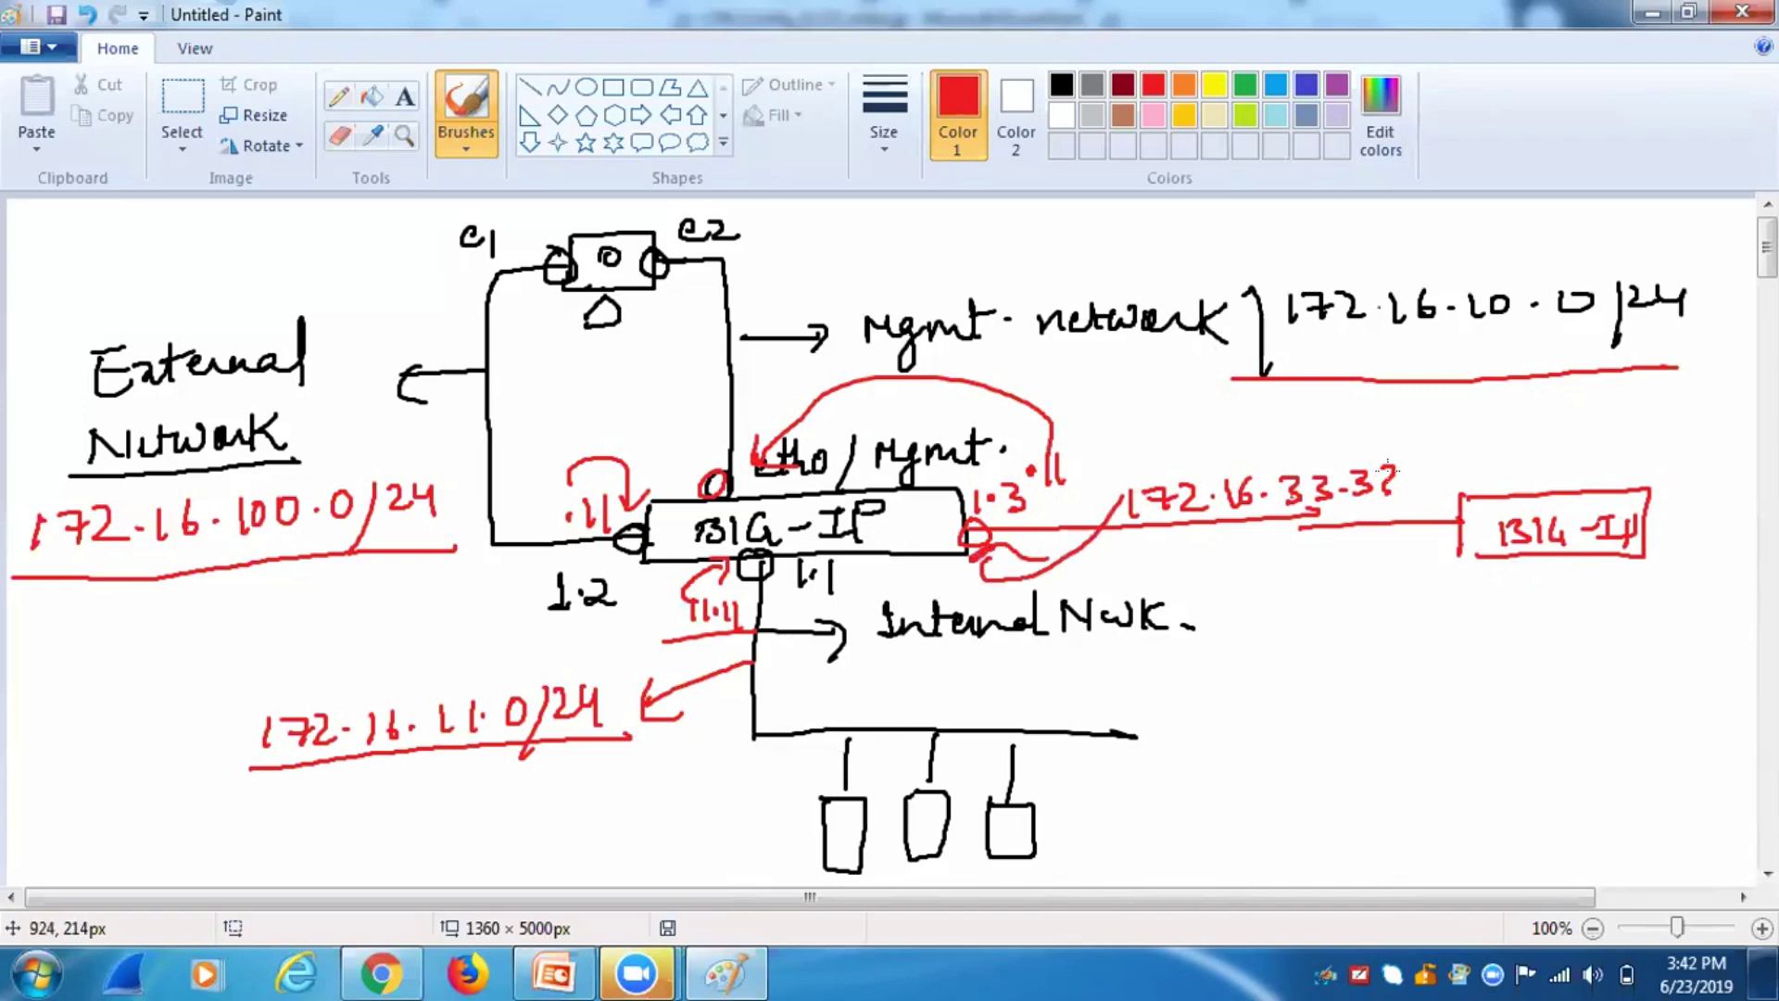
{"action": "left_click_drag", "start_coordinate": [1418, 454], "coordinate": [1401, 524]}
{"action": "left_click_drag", "start_coordinate": [1443, 456], "coordinate": [1473, 481]}
{"action": "left_click_drag", "start_coordinate": [1478, 452], "coordinate": [1484, 487]}
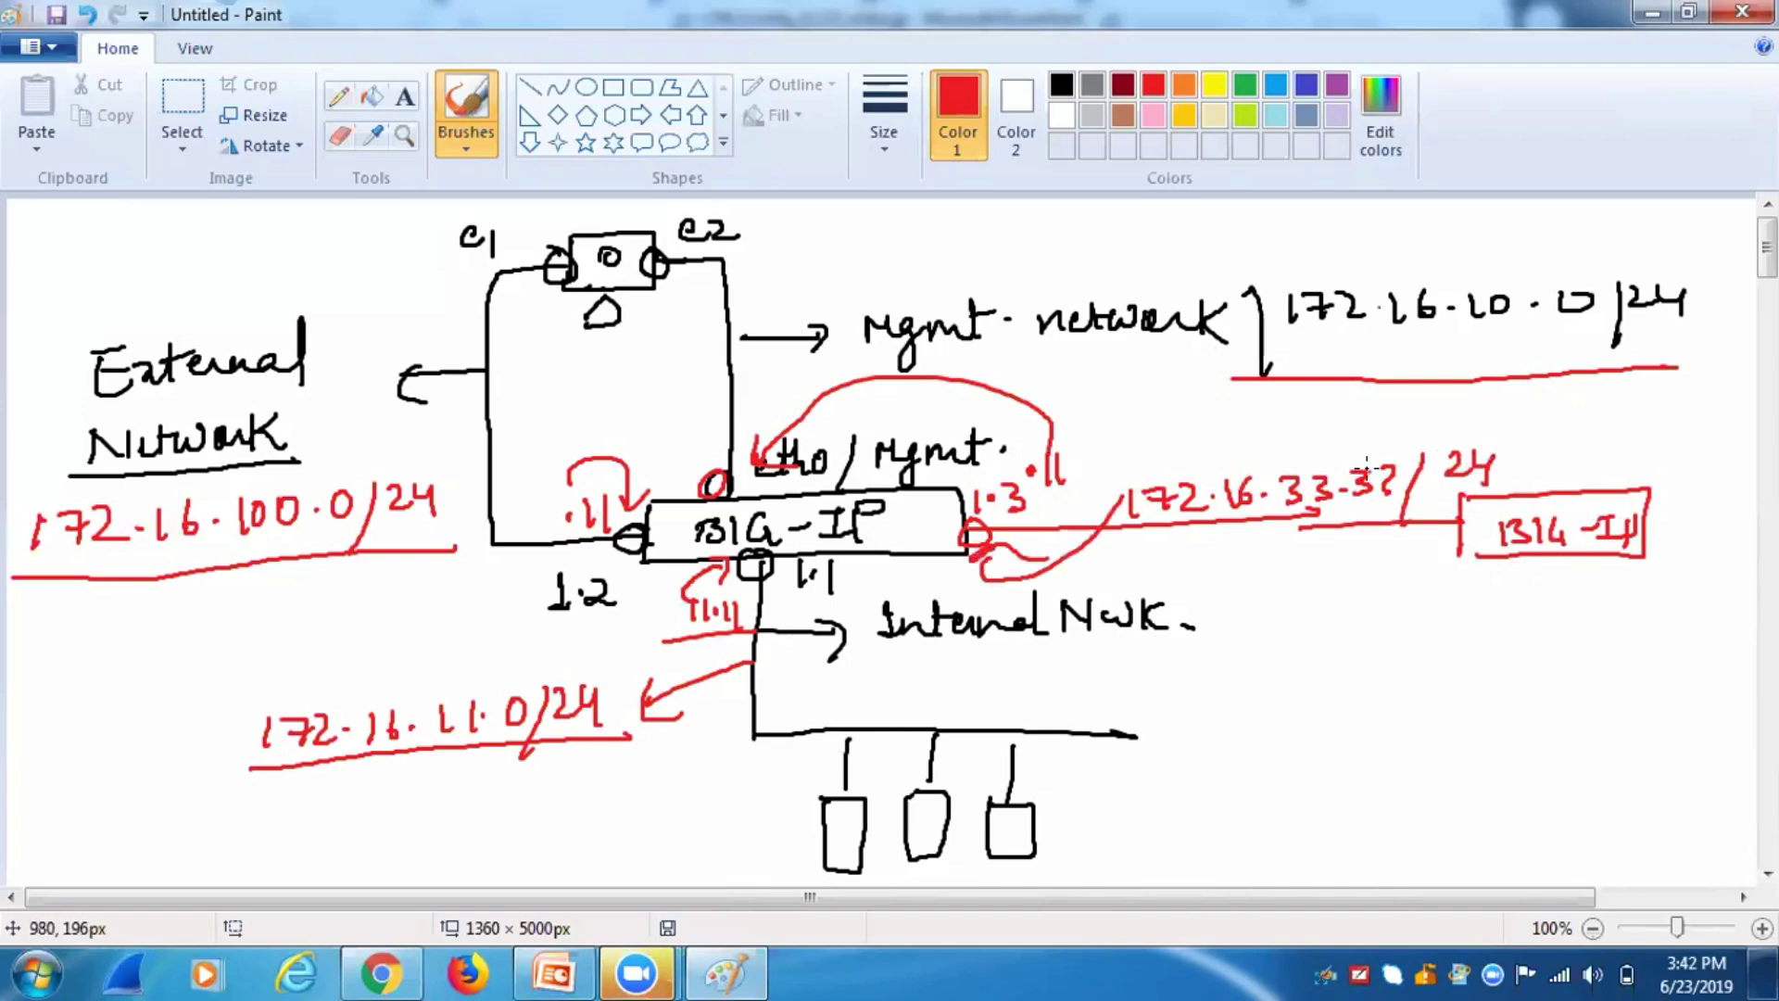
{"action": "left_click_drag", "start_coordinate": [1371, 483], "coordinate": [1390, 502]}
{"action": "mouse_move", "coordinate": [1253, 562]}
{"action": "left_mouse_down"}
{"action": "mouse_move", "coordinate": [1243, 607]}
{"action": "mouse_move", "coordinate": [1283, 576]}
{"action": "left_mouse_up"}
{"action": "mouse_move", "coordinate": [1281, 565]}
{"action": "left_mouse_down"}
{"action": "mouse_move", "coordinate": [1271, 607]}
{"action": "mouse_move", "coordinate": [1312, 598]}
{"action": "left_mouse_up"}
{"action": "left_click_drag", "start_coordinate": [1289, 584], "coordinate": [1309, 582]}
{"action": "left_click_drag", "start_coordinate": [1206, 549], "coordinate": [1228, 586]}
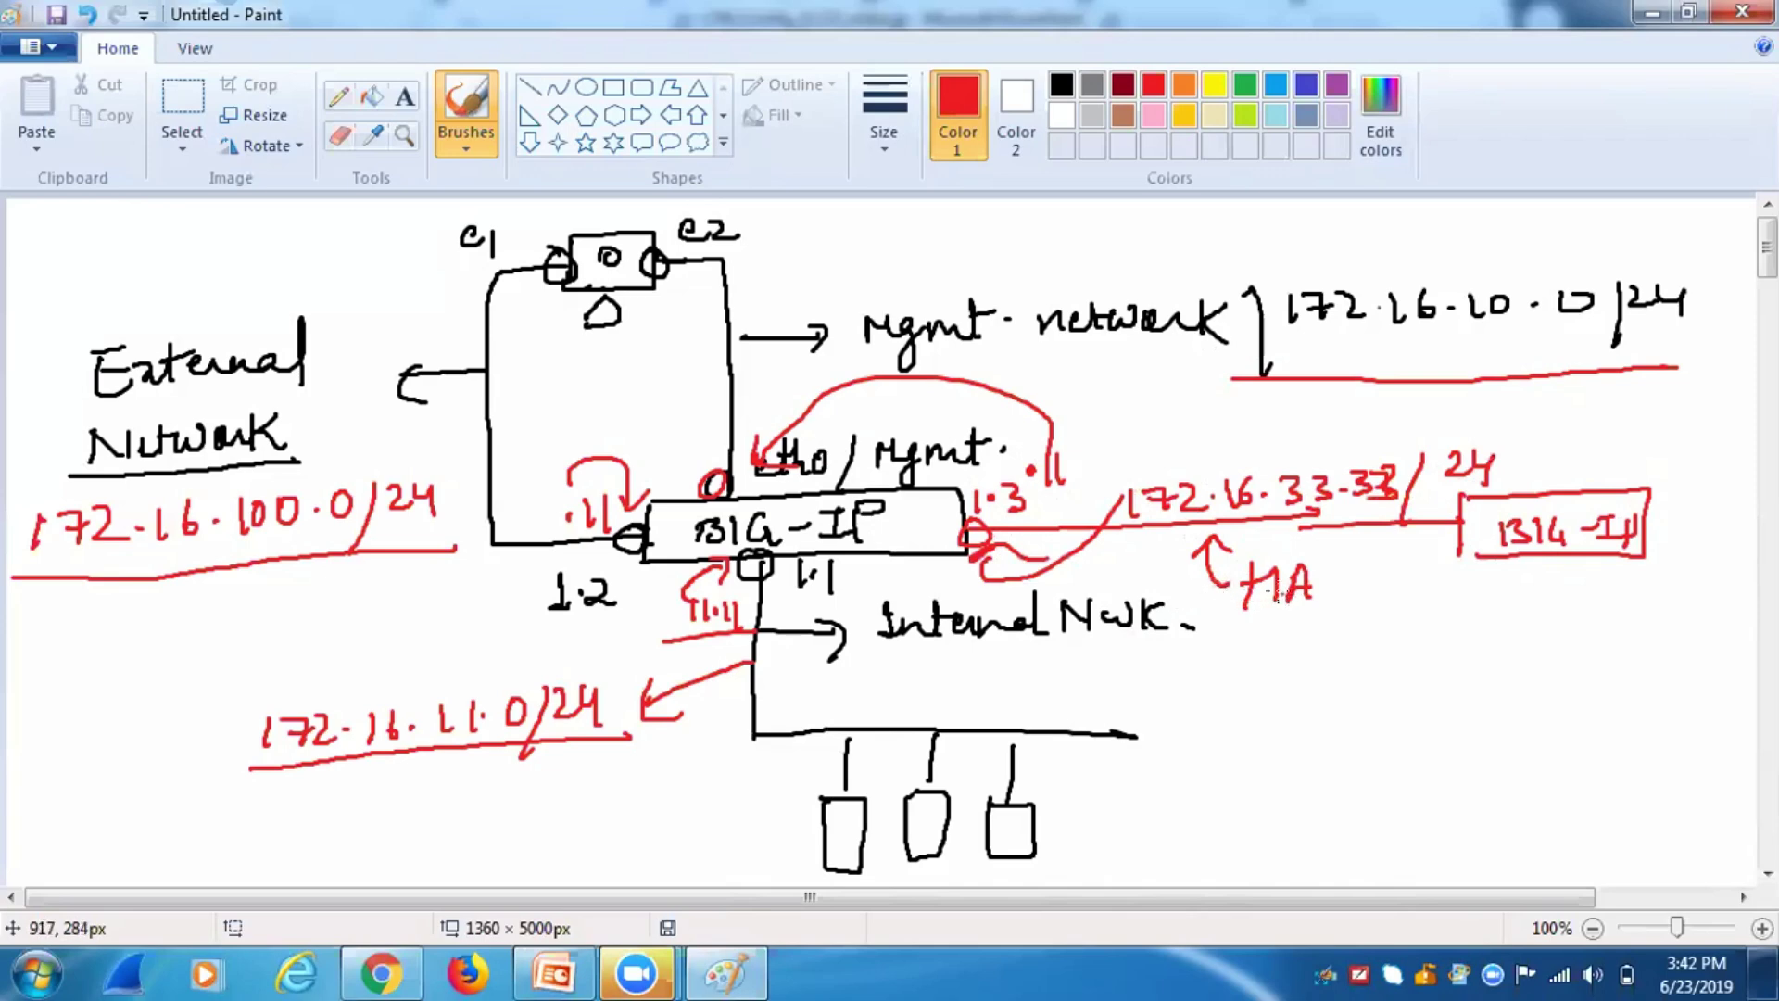
Advance the PowerPoint deck to slide 23, Chapter 2: Review and Lab Projects.
{"action": "left_click", "coordinate": [553, 973]}
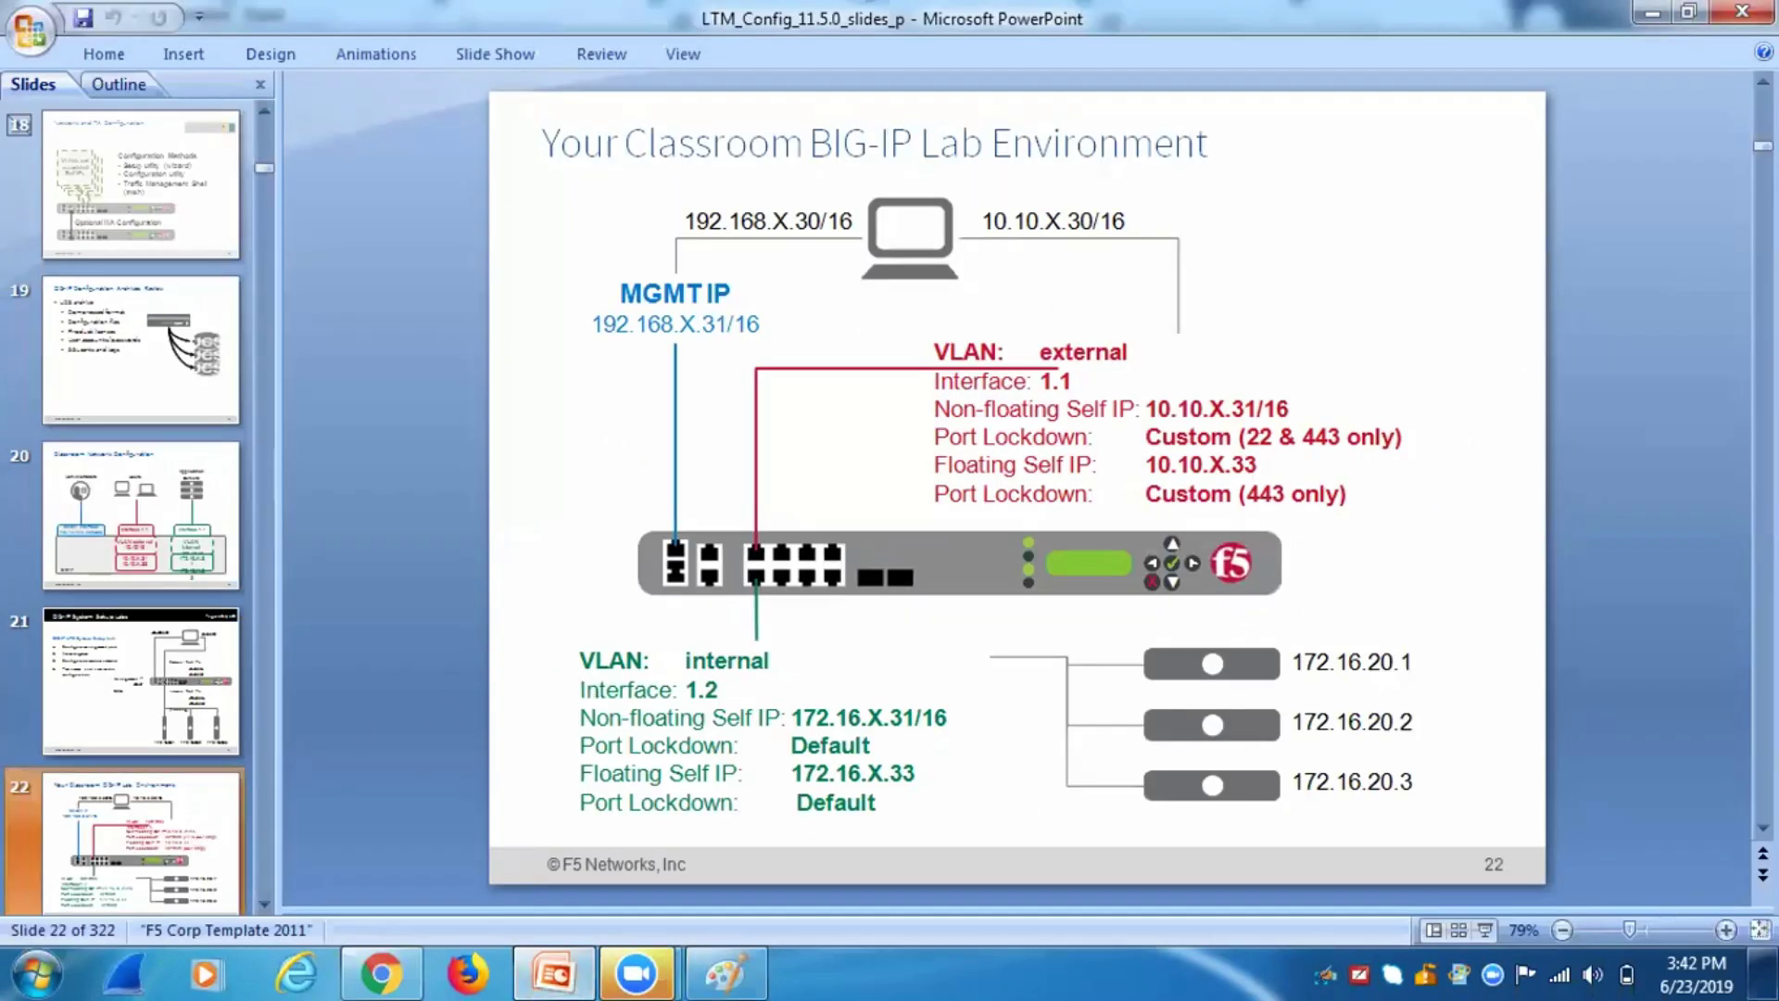
{"action": "mouse_move", "coordinate": [553, 972]}
{"action": "key", "text": "Page_Down"}
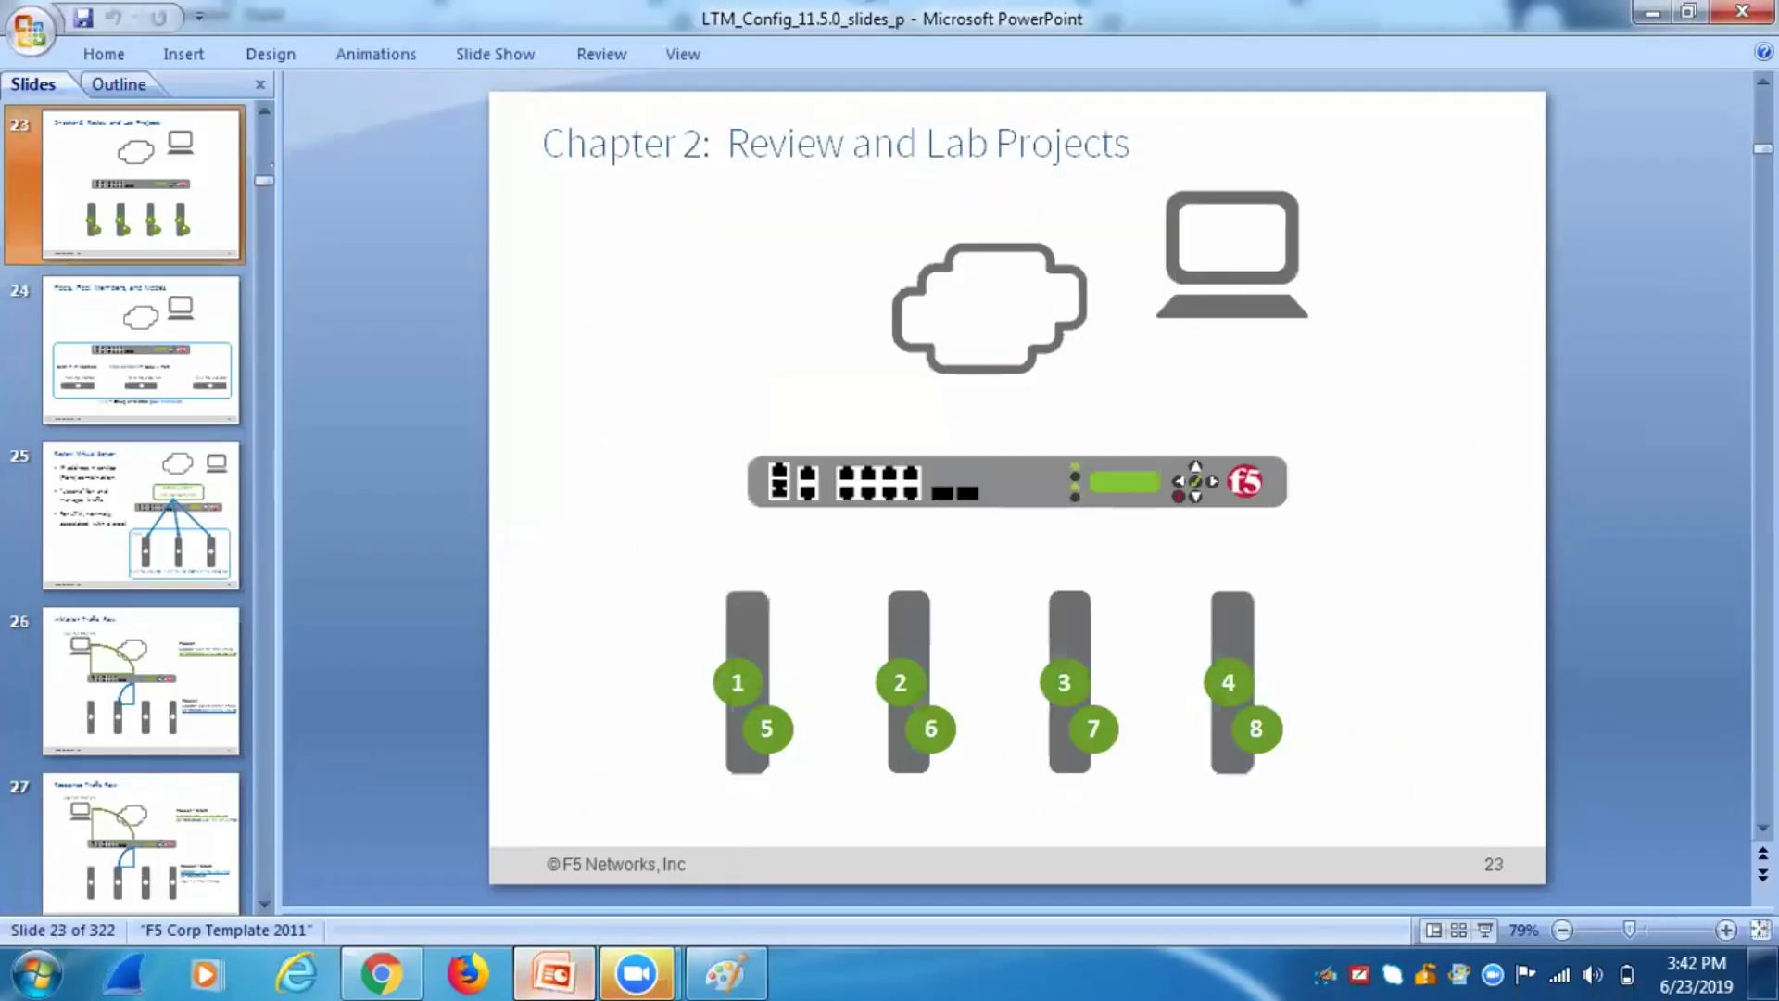